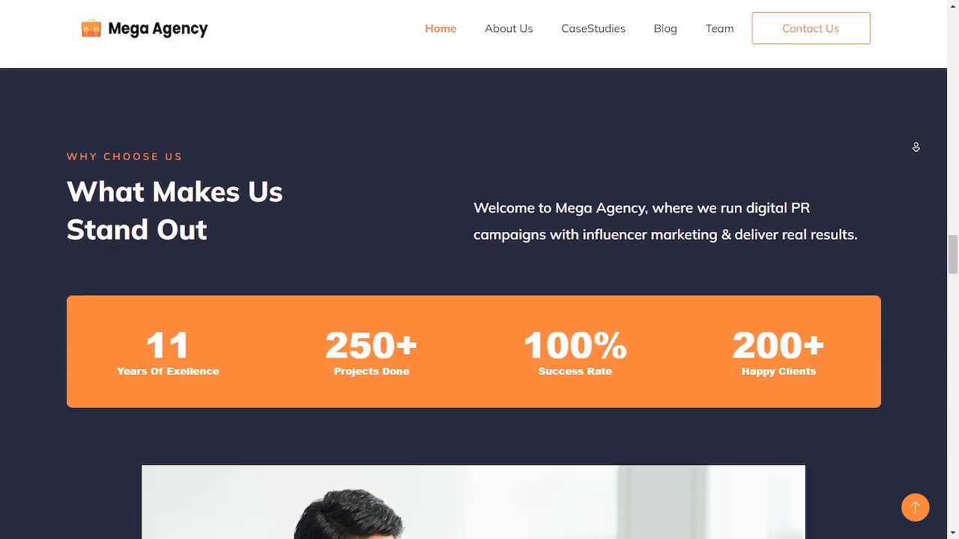
Scroll through the home page down to the footer and jump back to the top
scroll(915, 147, "down", 8)
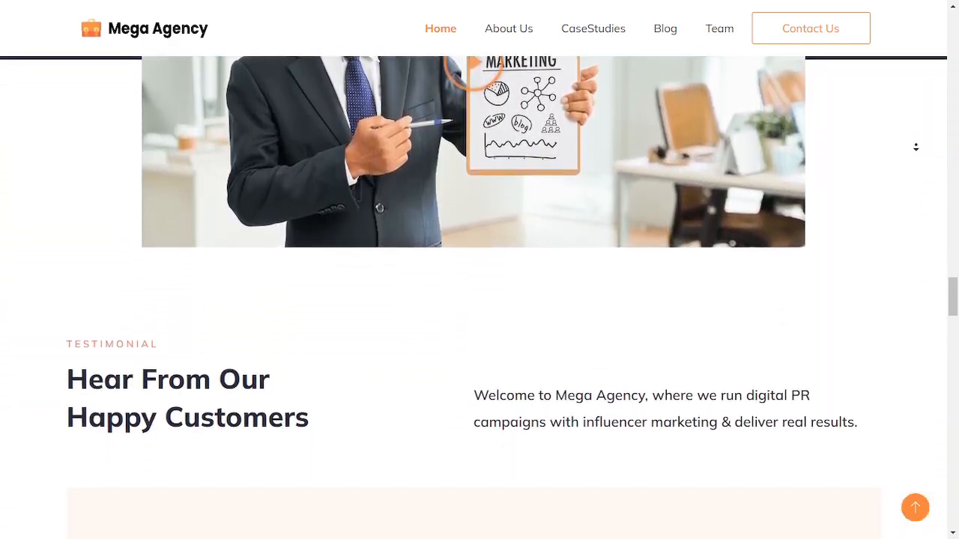
scroll(915, 146, "down", 8)
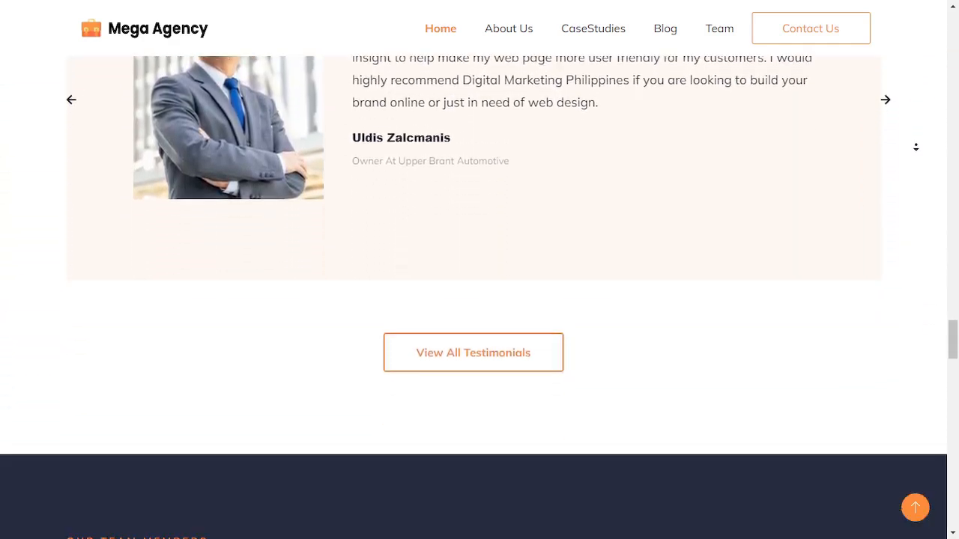
scroll(915, 146, "down", 8)
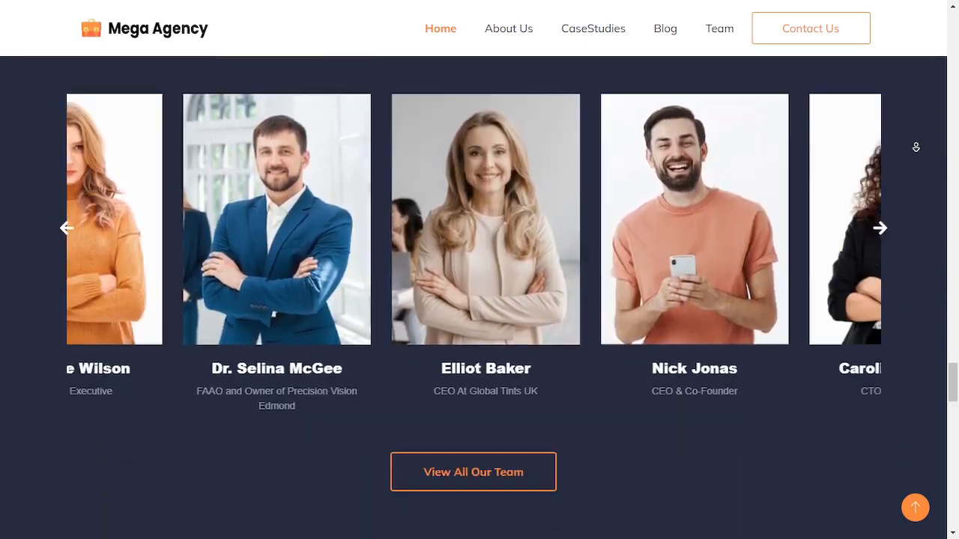
scroll(915, 150, "down", 8)
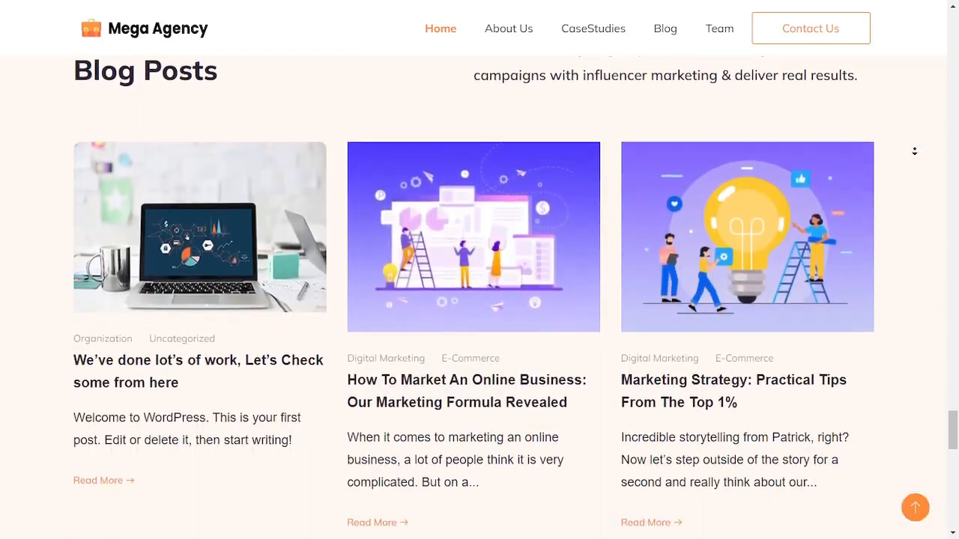
scroll(914, 151, "down", 7)
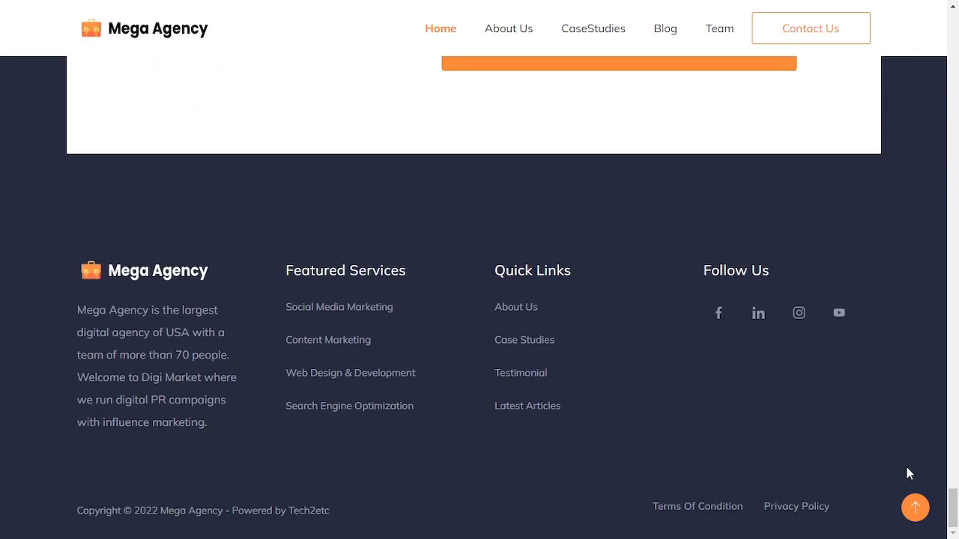
left_click(916, 507)
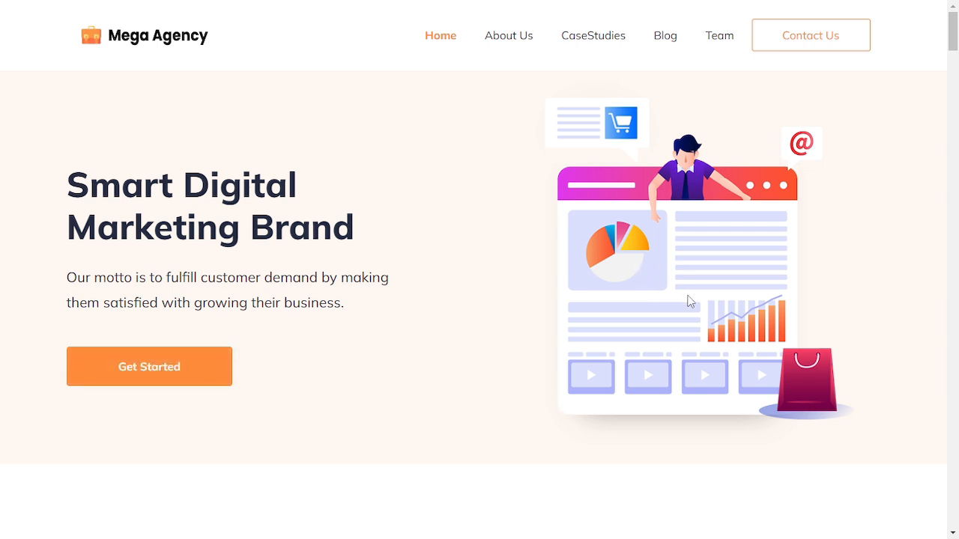
Scroll down the home page through the partner logos, about section and services section
scroll(690, 301, "down", 5)
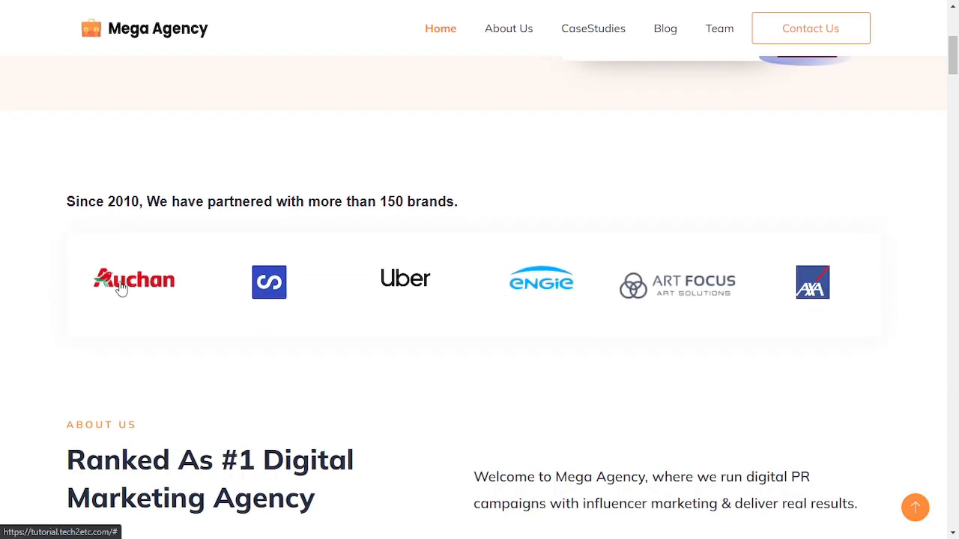
scroll(564, 332, "up", 2)
scroll(565, 332, "down", 6)
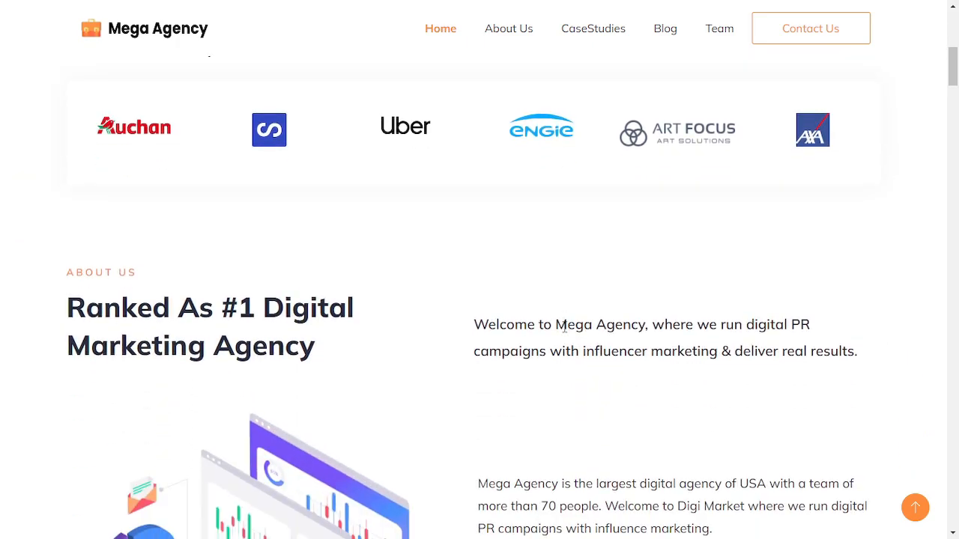
scroll(567, 332, "down", 1)
scroll(592, 334, "up", 1)
scroll(610, 341, "down", 2)
scroll(609, 344, "down", 9)
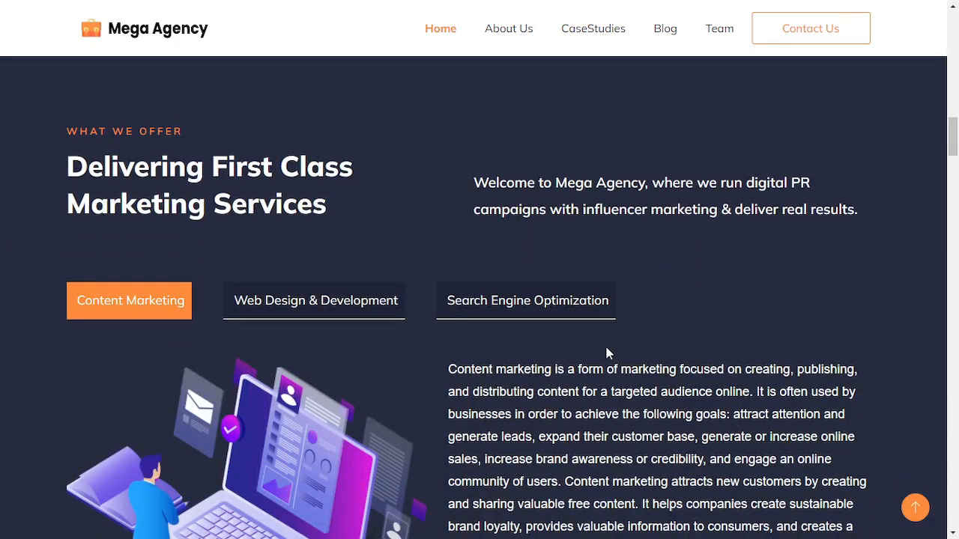
scroll(301, 207, "down", 2)
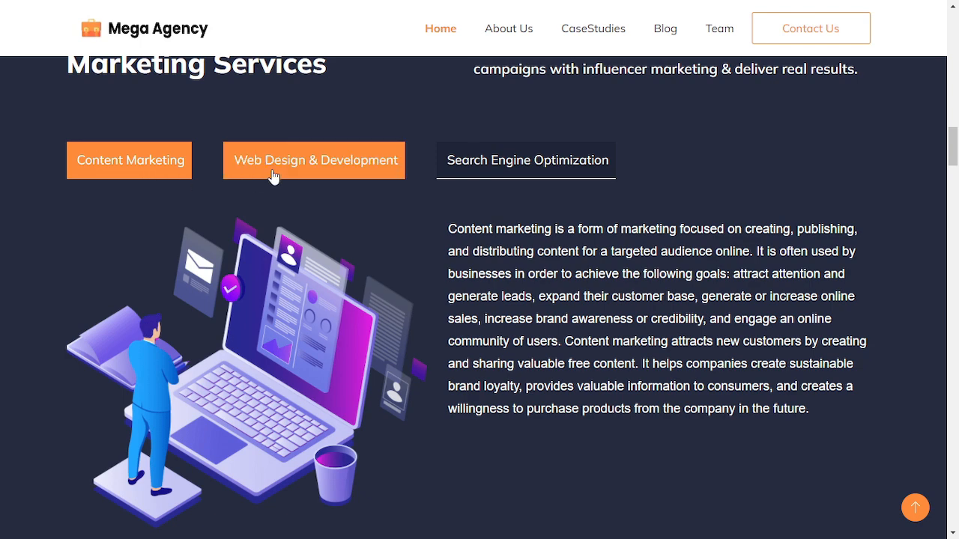
Switch the services section to the Web Design & Development tab, then the Search Engine Optimization tab
left_click(336, 173)
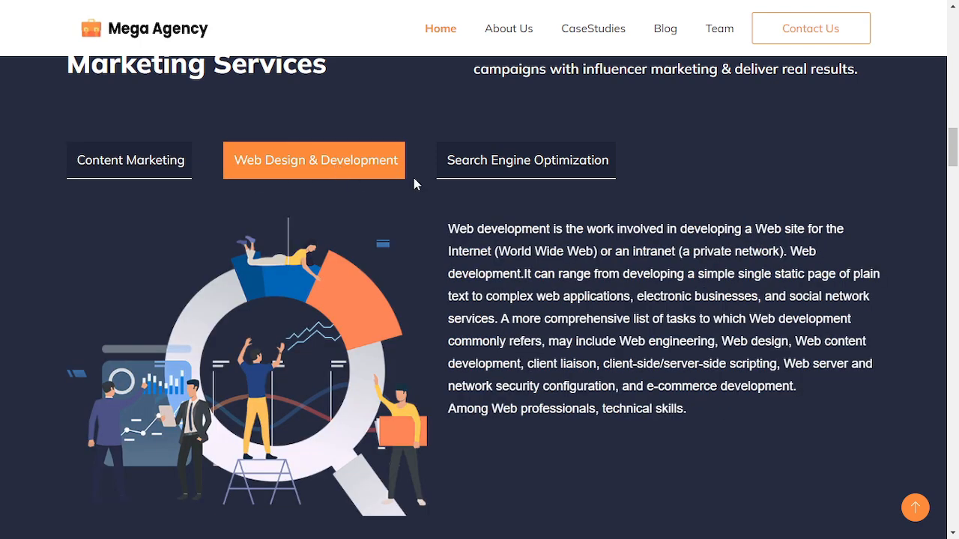
left_click(513, 172)
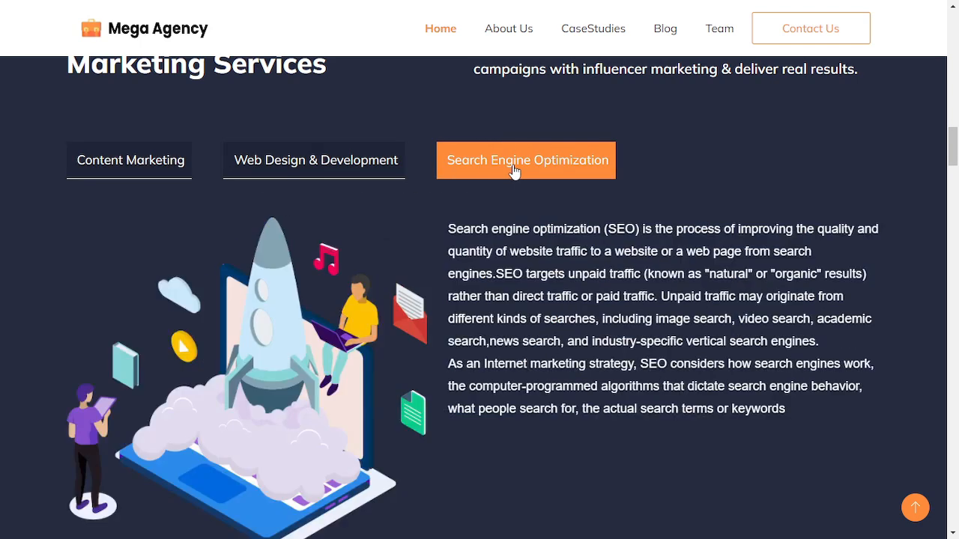
scroll(514, 172, "down", 8)
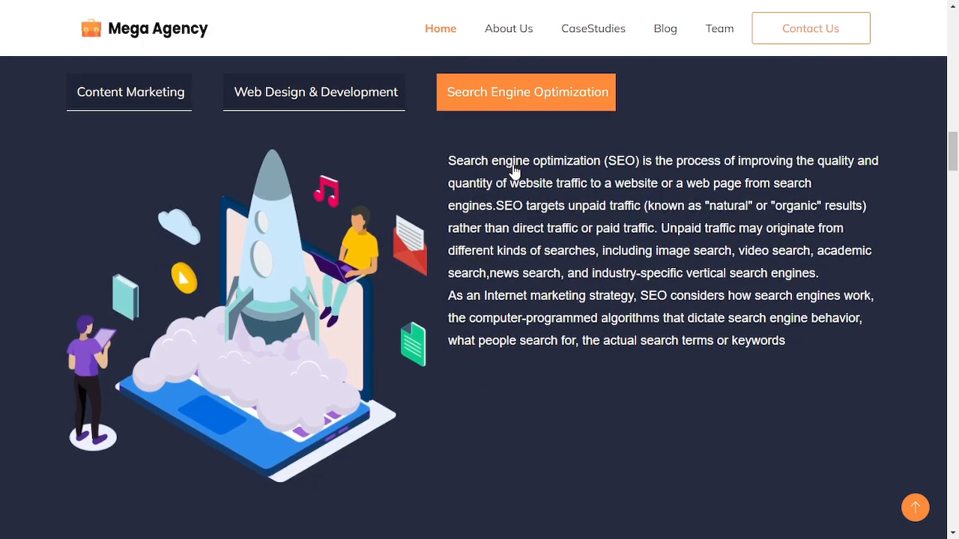
Scroll to the promotional image, open its video popup and close it again
scroll(514, 171, "down", 8)
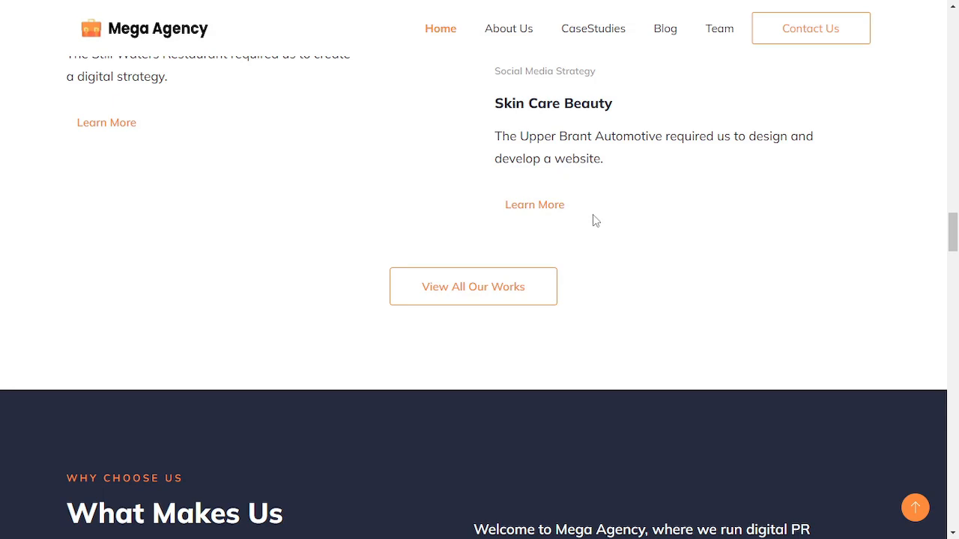
scroll(592, 218, "down", 5)
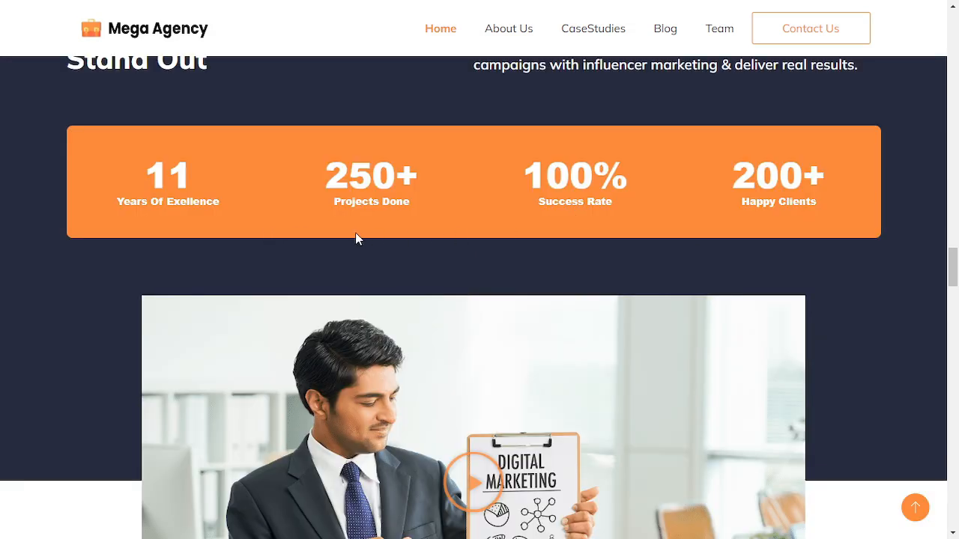
scroll(607, 238, "down", 3)
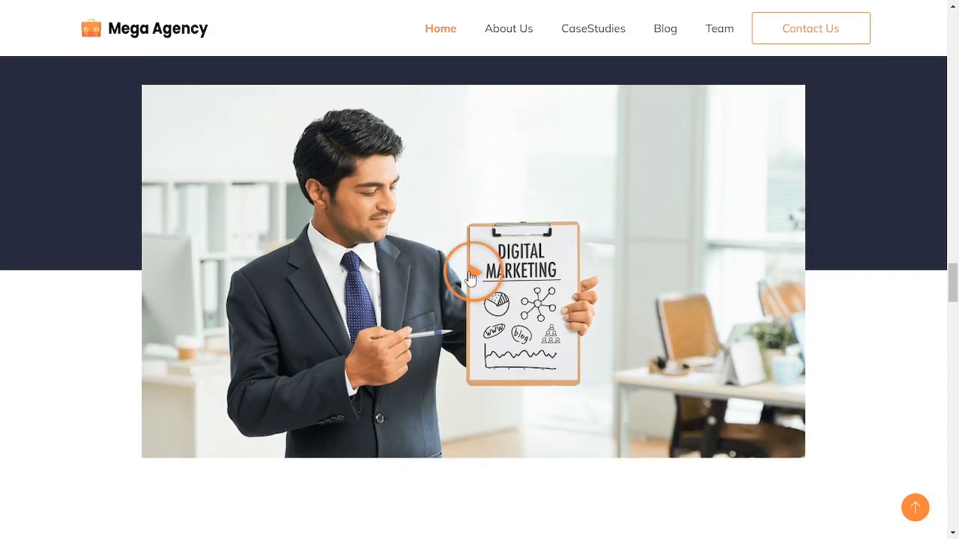
left_click(621, 299)
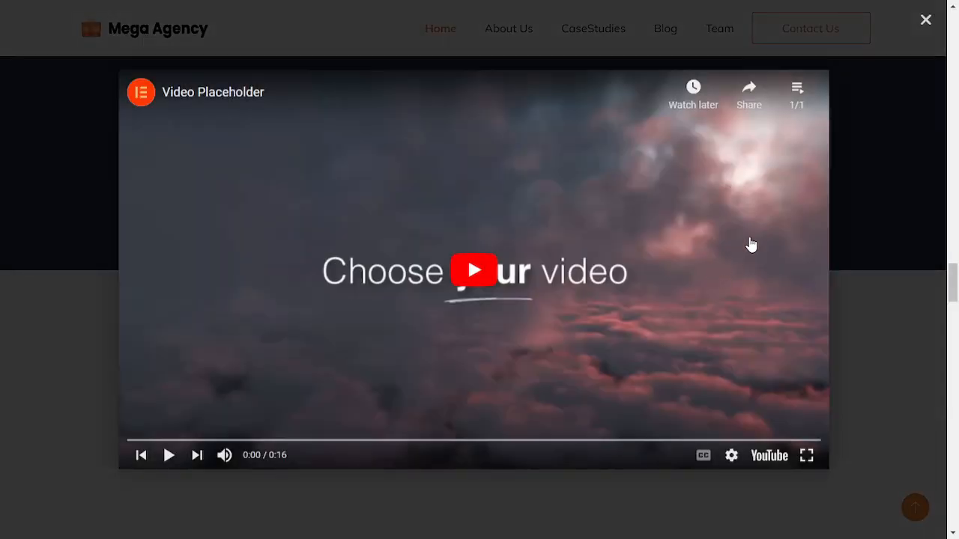
left_click(923, 23)
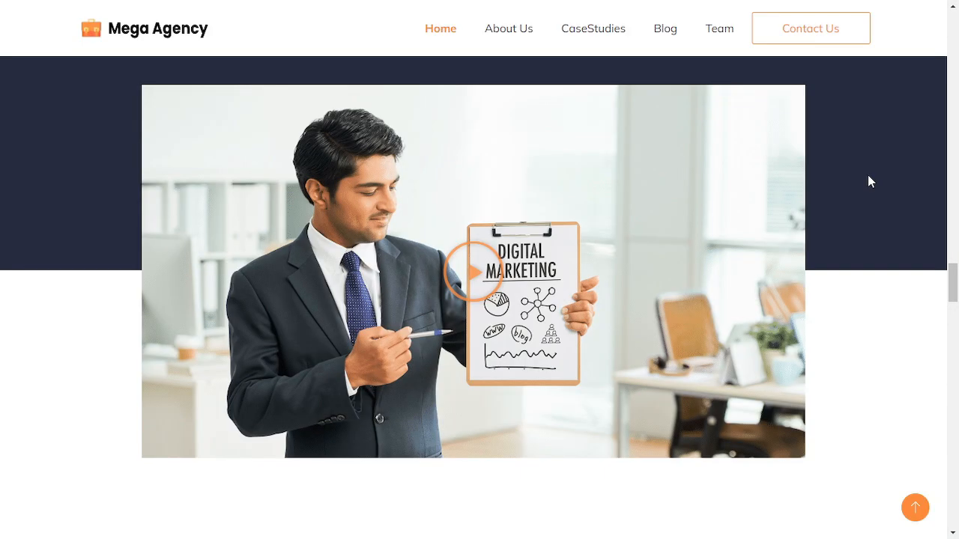
Advance the testimonials slider to the following customer testimonials
scroll(869, 180, "down", 3)
scroll(869, 183, "down", 3)
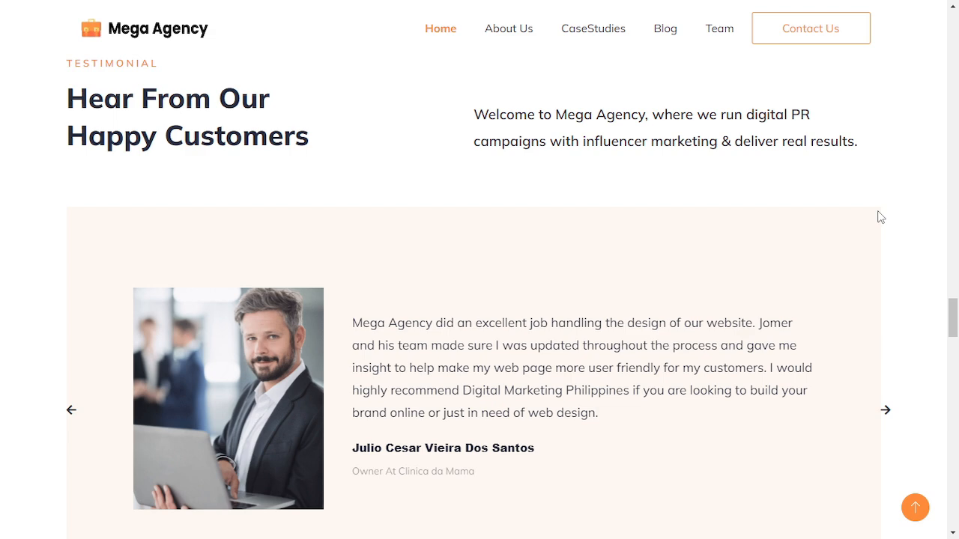
left_click(885, 414)
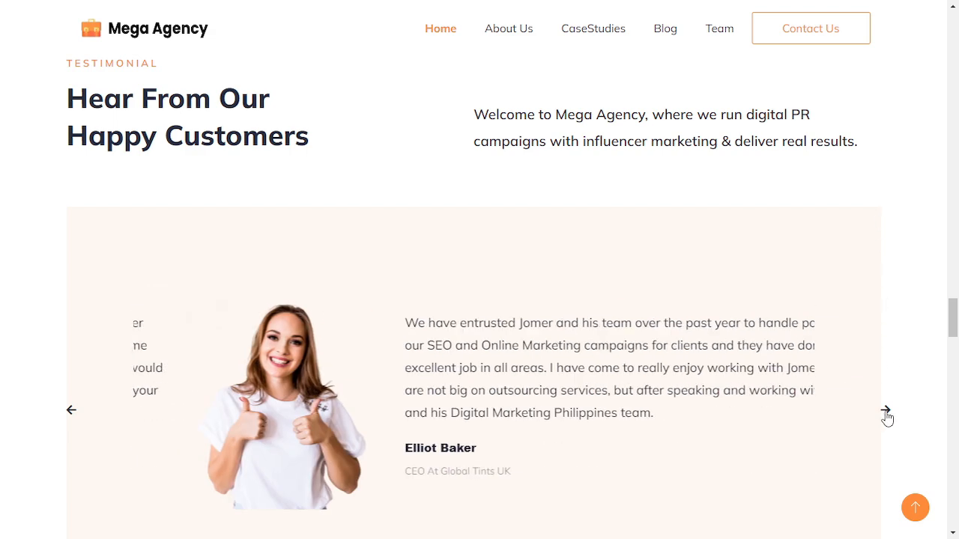
left_click(886, 413)
left_click(887, 413)
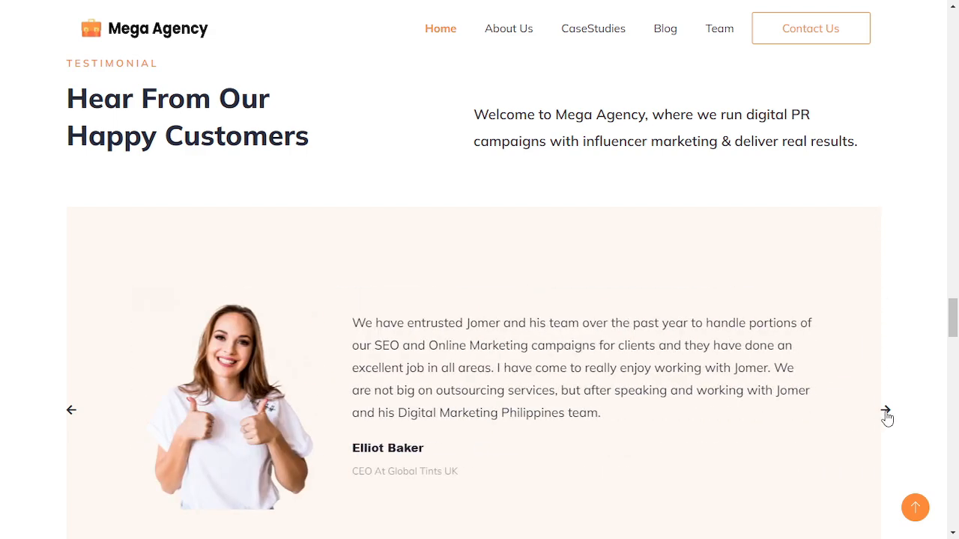
Scroll to the team members section and cycle its carousel forward several times
scroll(886, 418, "down", 8)
scroll(886, 419, "down", 2)
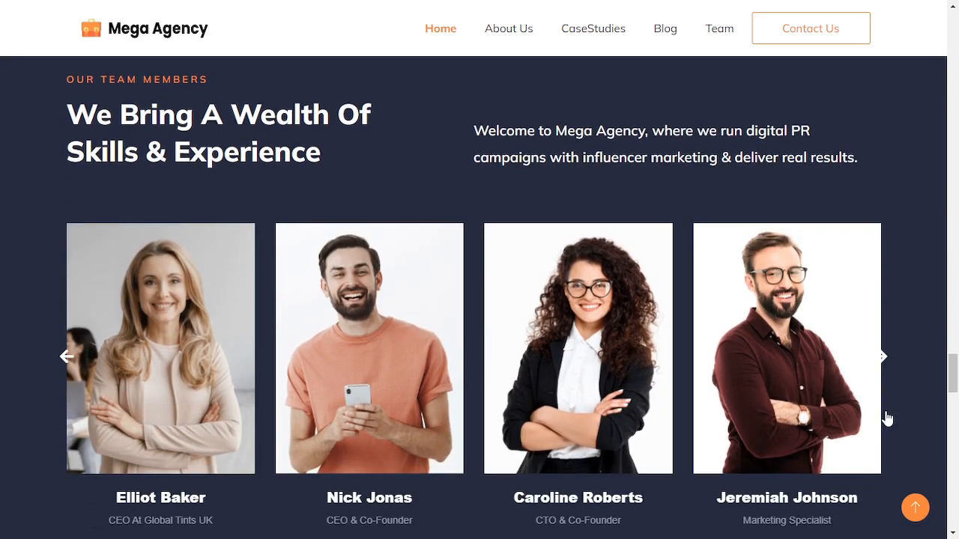
left_click(883, 359)
left_click(883, 359)
left_click(883, 359)
left_click(883, 359)
left_click(884, 359)
left_click(883, 360)
Scroll past the contact form to the footer and jump back to the top of the page
scroll(883, 360, "down", 9)
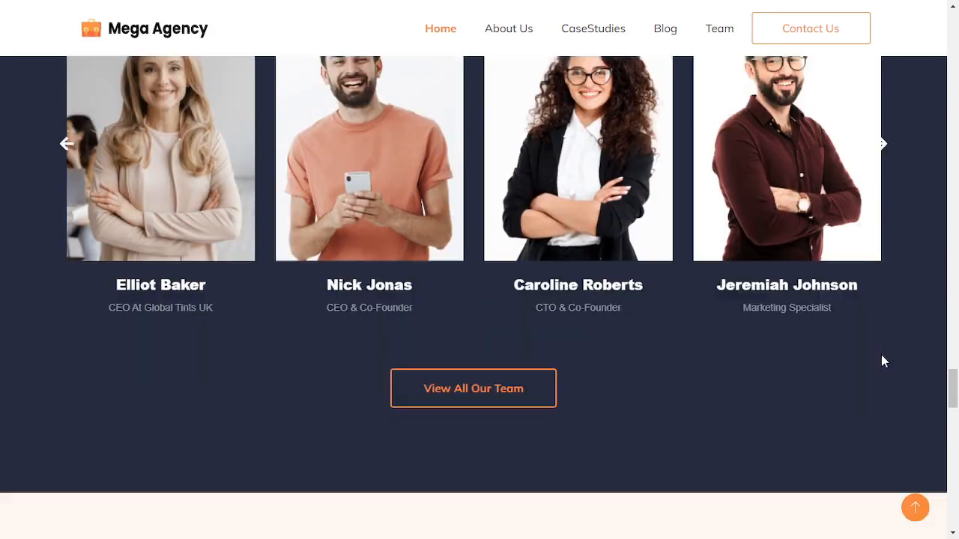
scroll(884, 361, "down", 12)
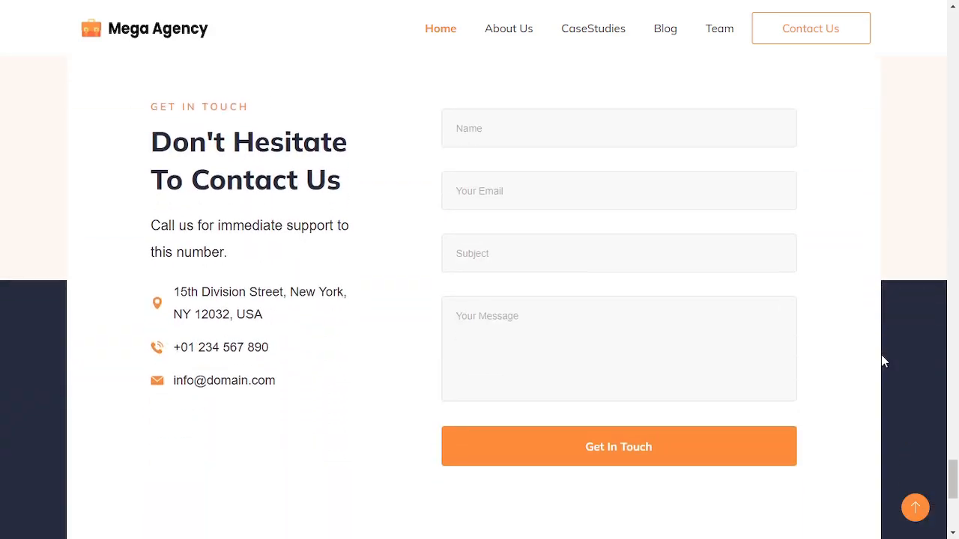
scroll(882, 356, "down", 5)
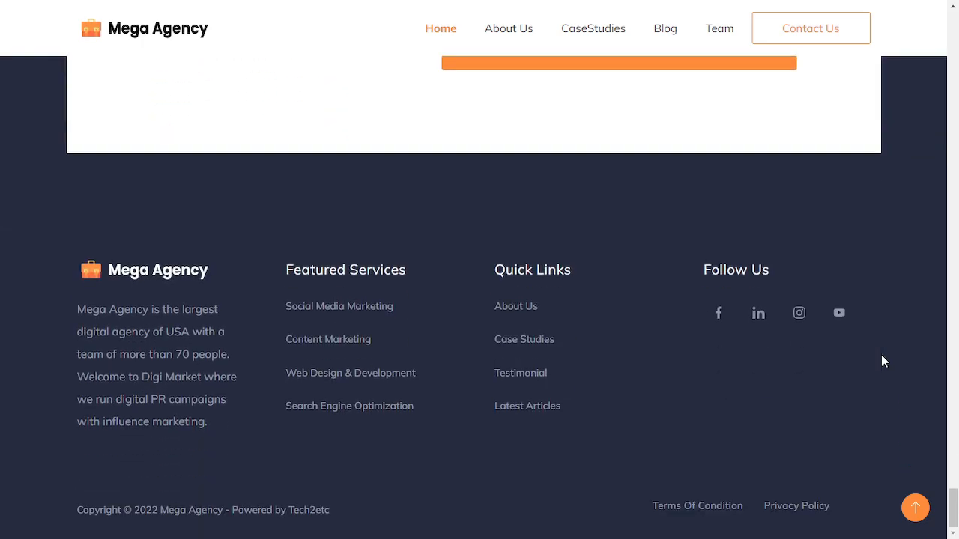
left_click(916, 508)
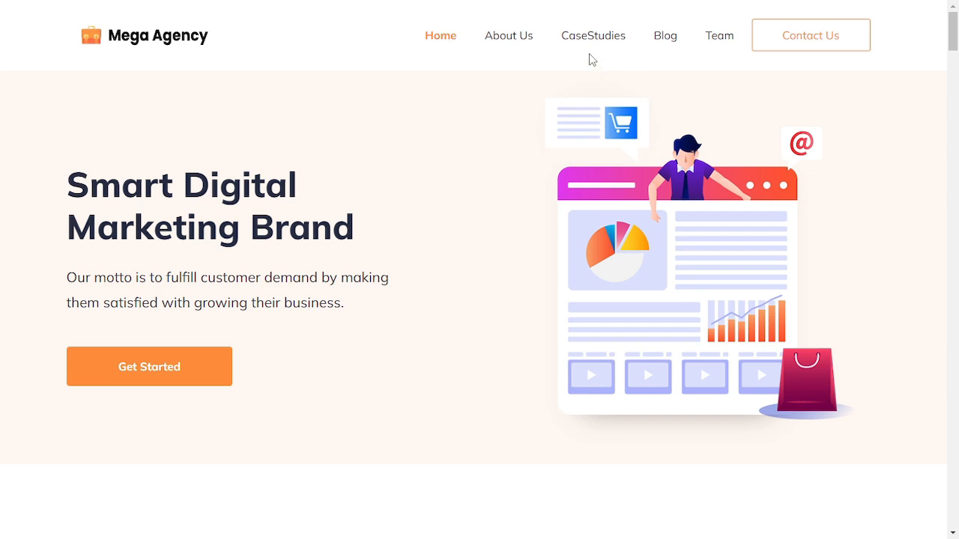
Open the About Us page and scroll through its sections down to the footer
left_click(524, 41)
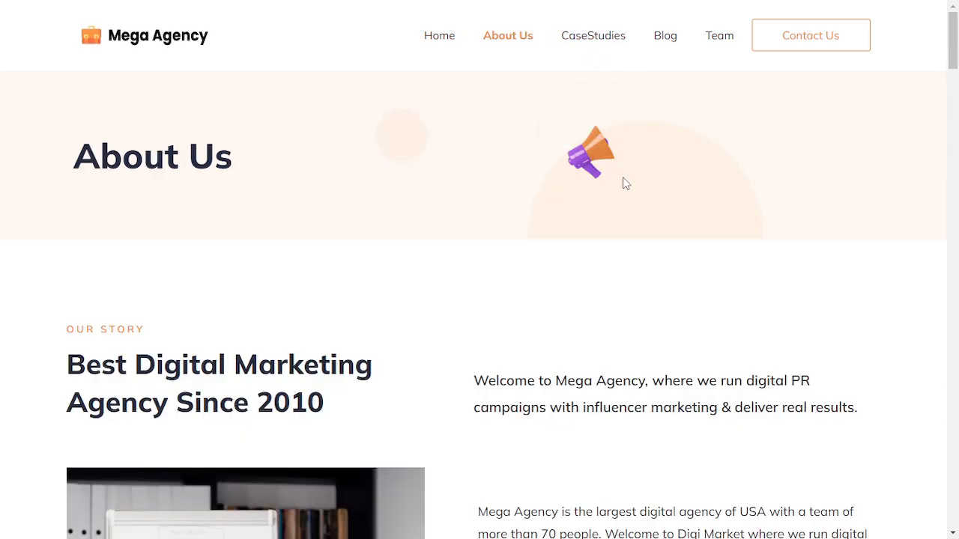
scroll(500, 190, "down", 5)
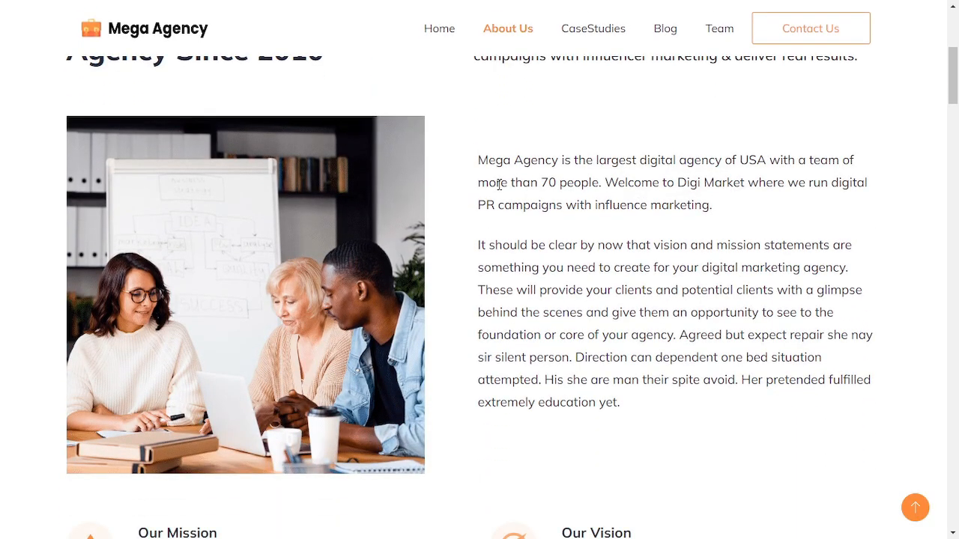
scroll(499, 184, "down", 7)
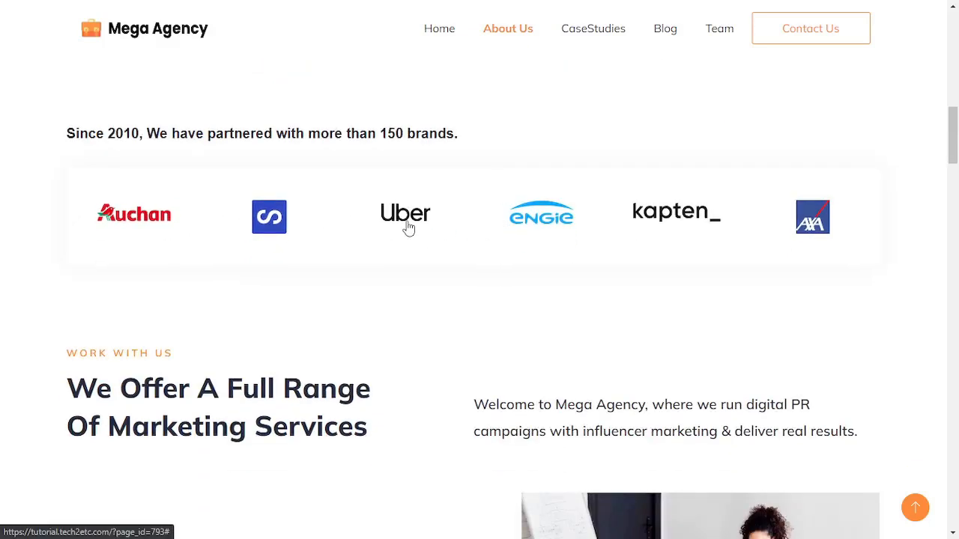
scroll(749, 226, "down", 4)
scroll(332, 191, "down", 7)
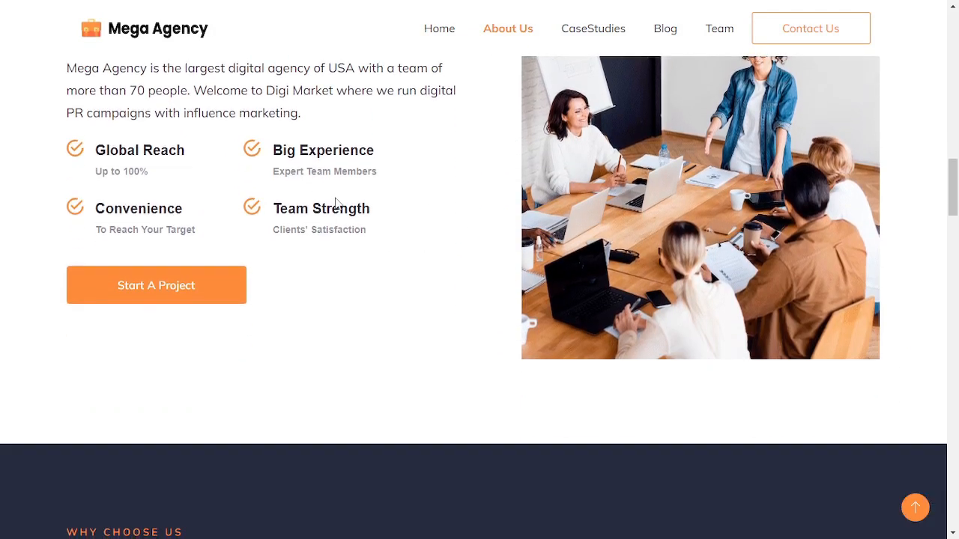
scroll(331, 215, "down", 9)
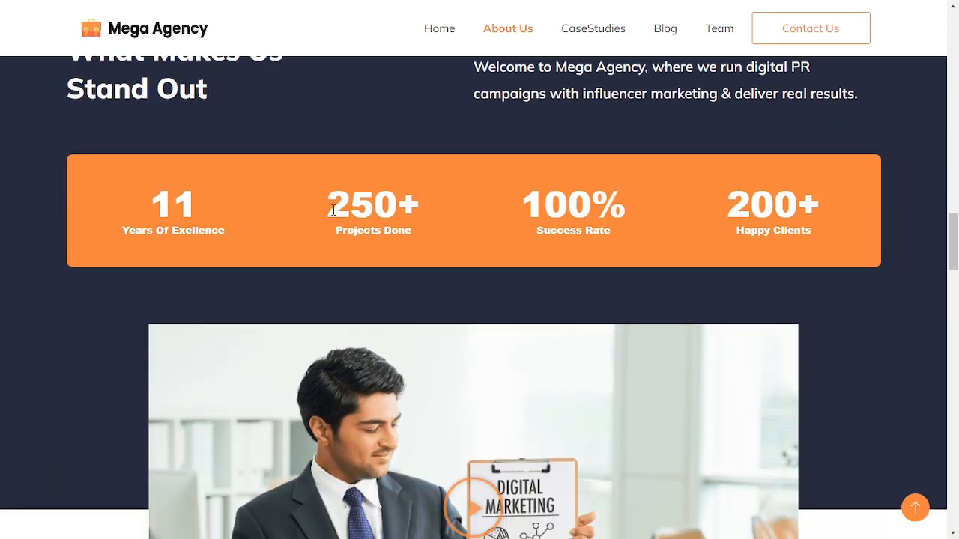
scroll(334, 216, "down", 17)
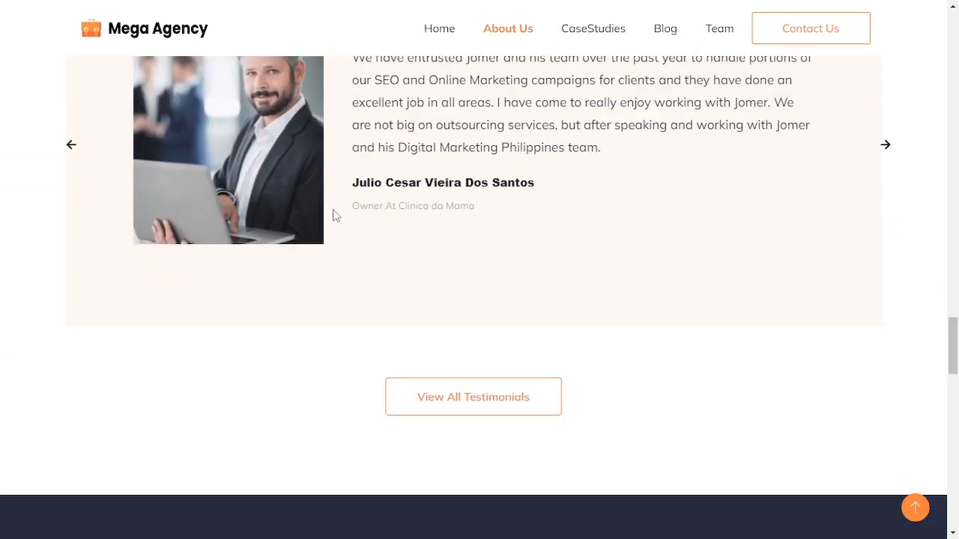
scroll(334, 216, "down", 12)
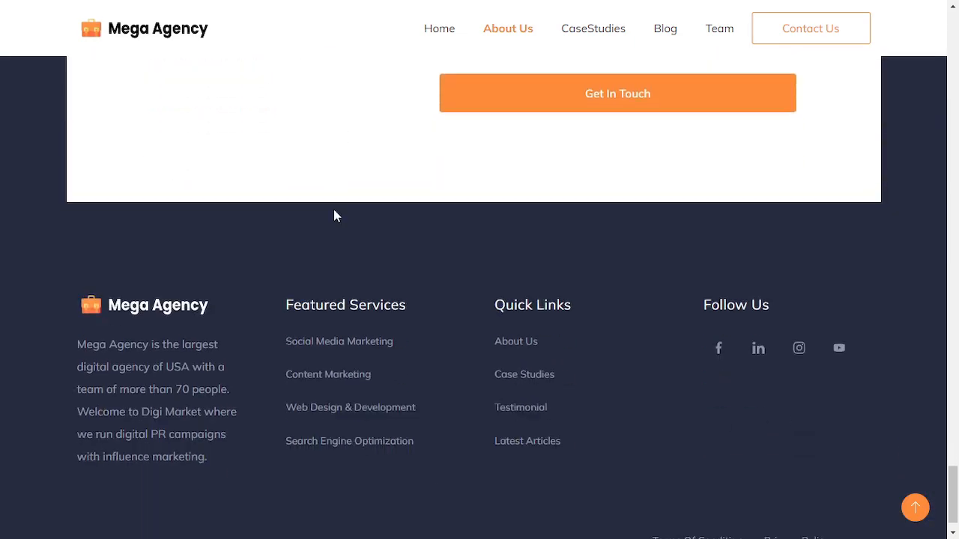
Open the Case Studies page and scroll down through its featured project cards
left_click(619, 35)
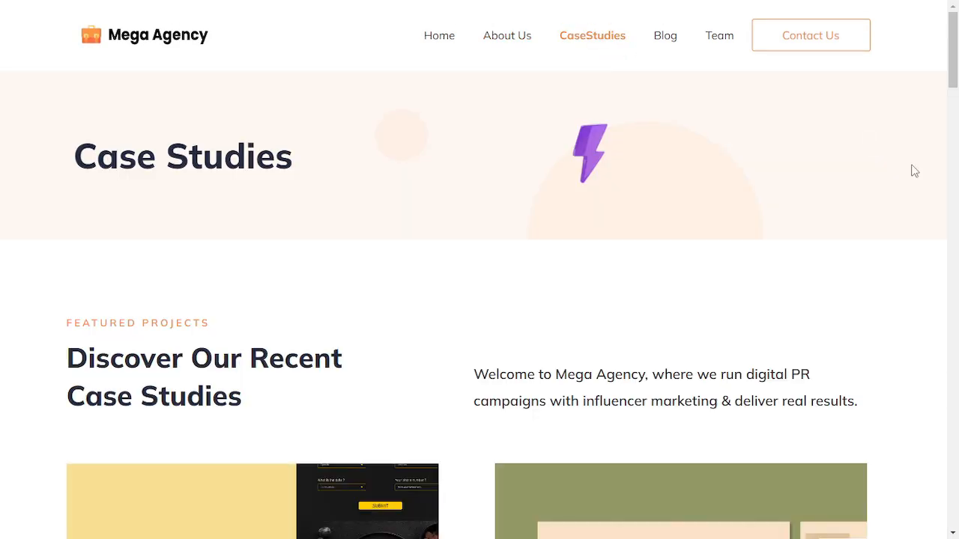
scroll(914, 171, "down", 4)
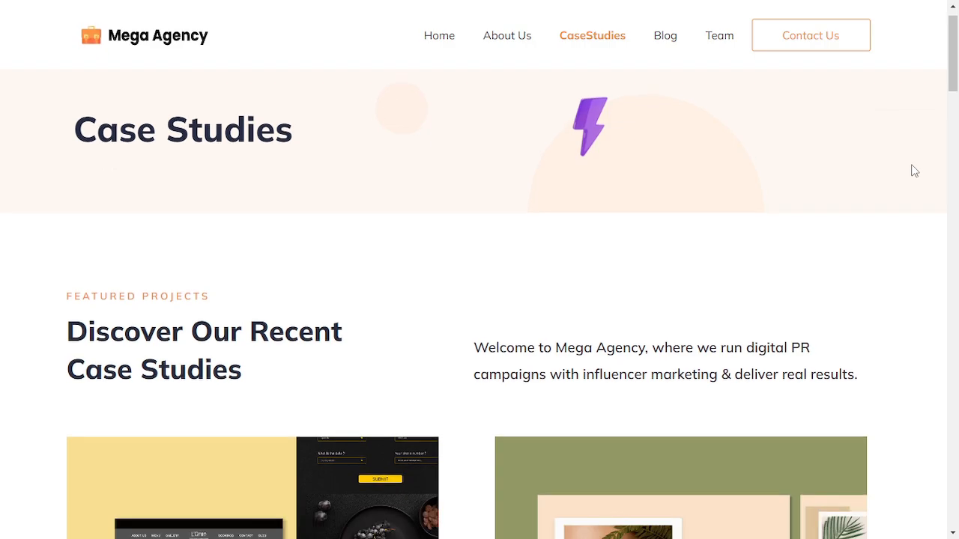
scroll(914, 171, "down", 14)
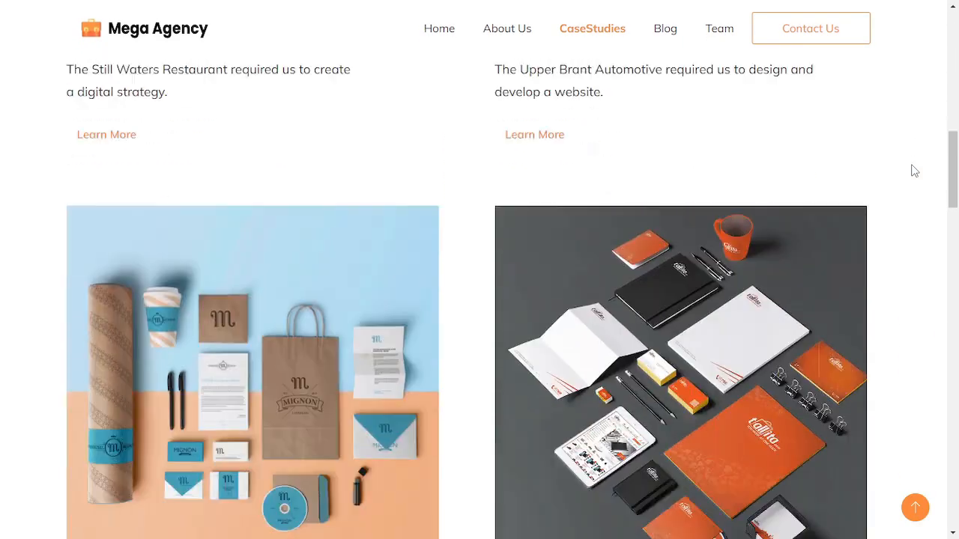
scroll(914, 171, "down", 12)
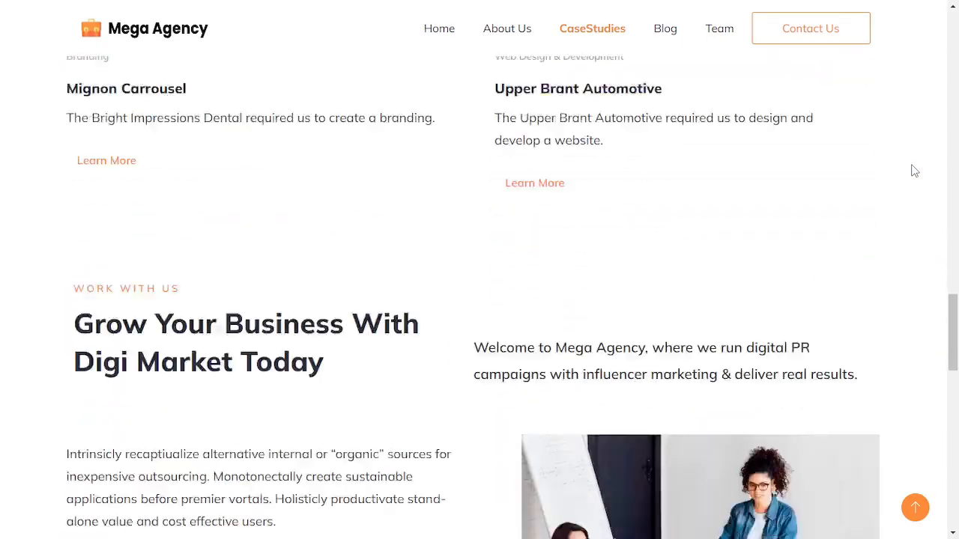
scroll(914, 171, "down", 7)
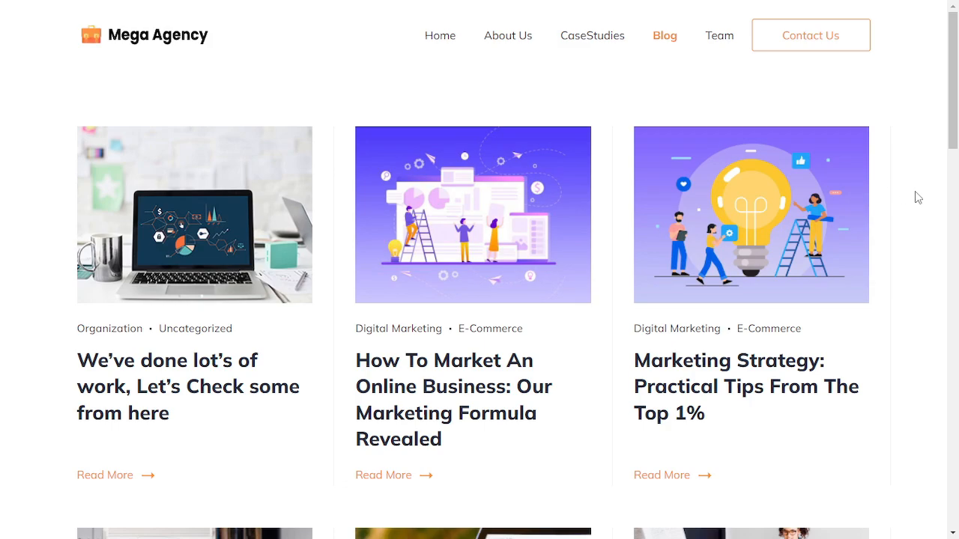
Browse the Blog page's article grid, scrolling down to the second row and back up
scroll(914, 191, "down", 10)
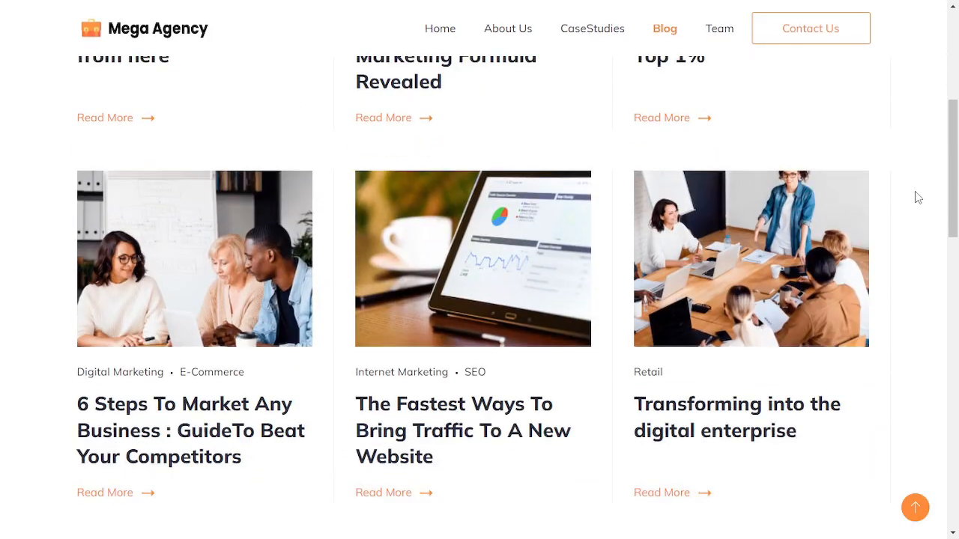
scroll(915, 191, "down", 5)
scroll(915, 191, "up", 8)
scroll(914, 191, "up", 5)
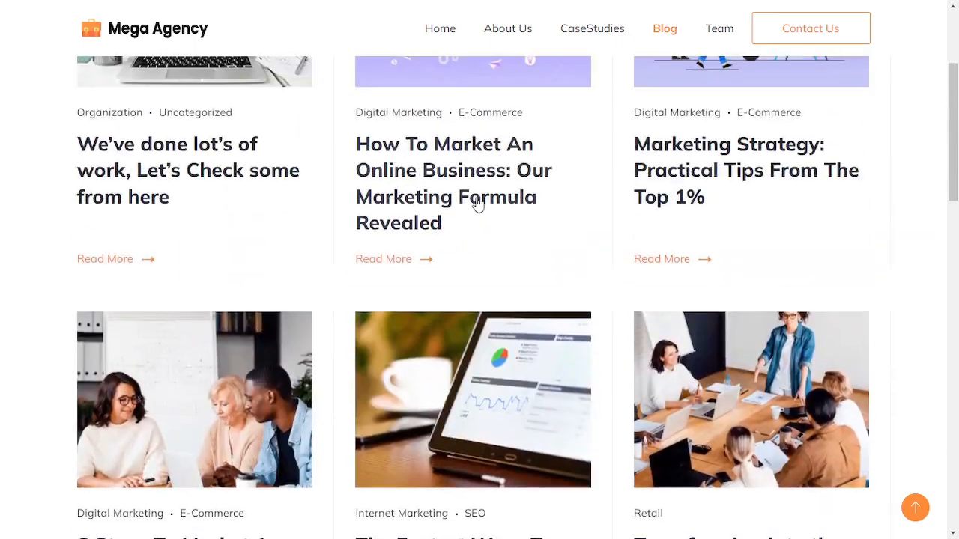
scroll(471, 224, "up", 3)
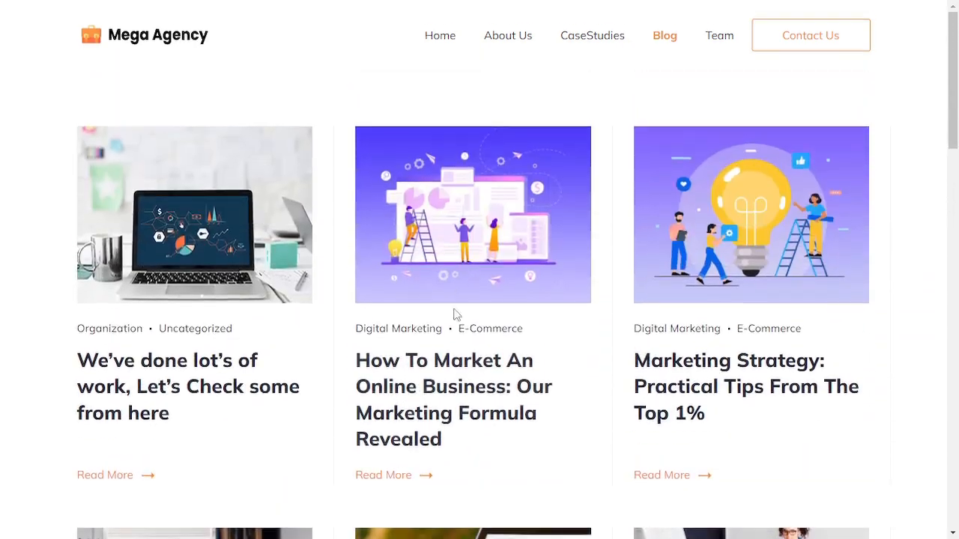
Open the "How To Market An Online Business" blog post and scroll through its content, sidebar and related posts
left_click(430, 396)
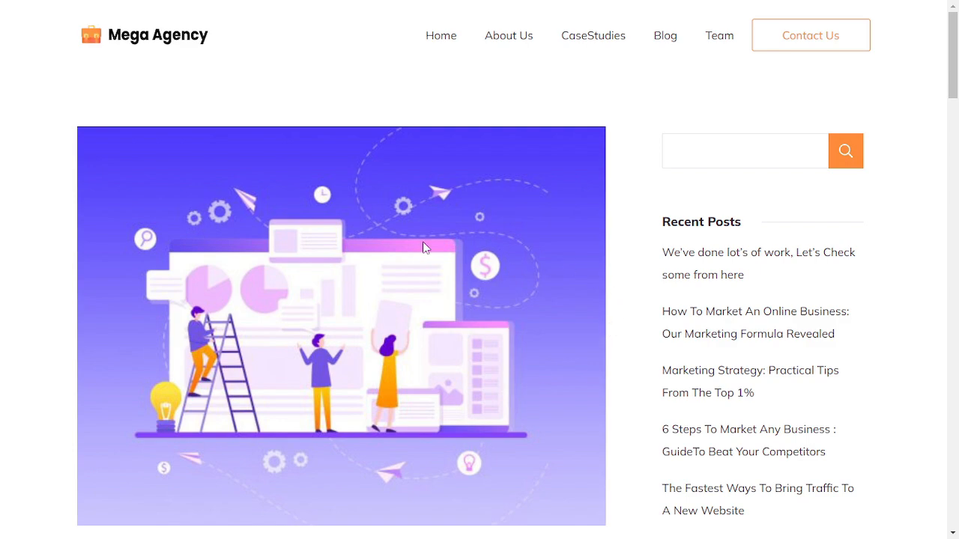
scroll(404, 307, "down", 6)
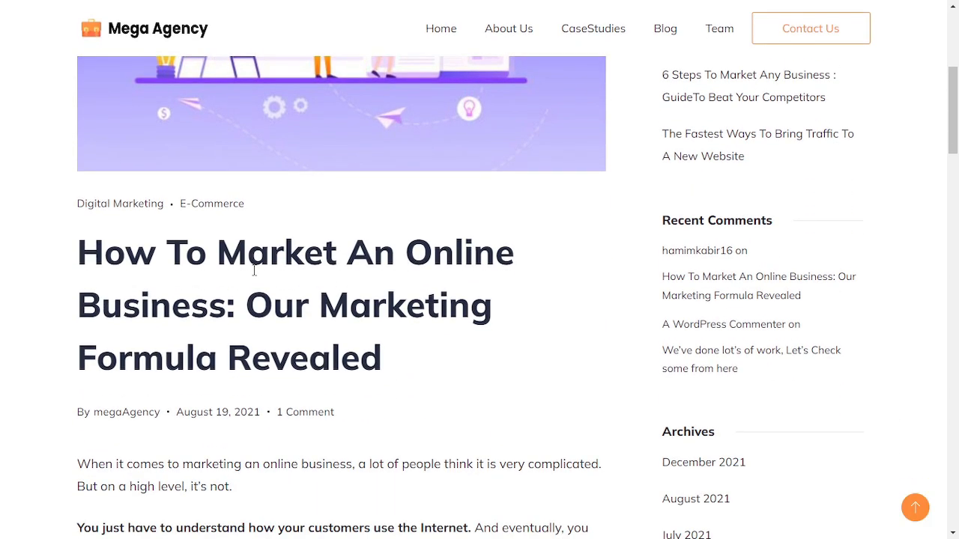
scroll(344, 285, "down", 10)
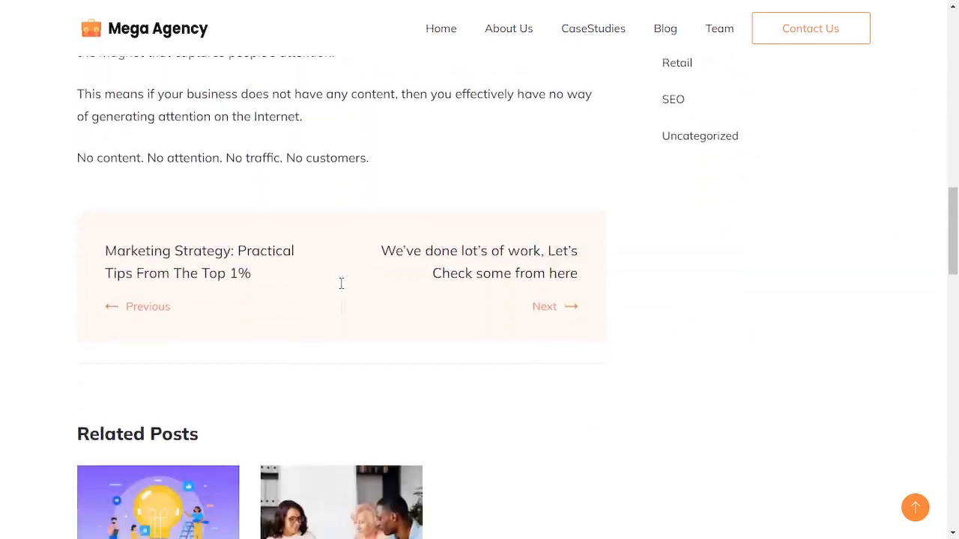
scroll(341, 283, "down", 3)
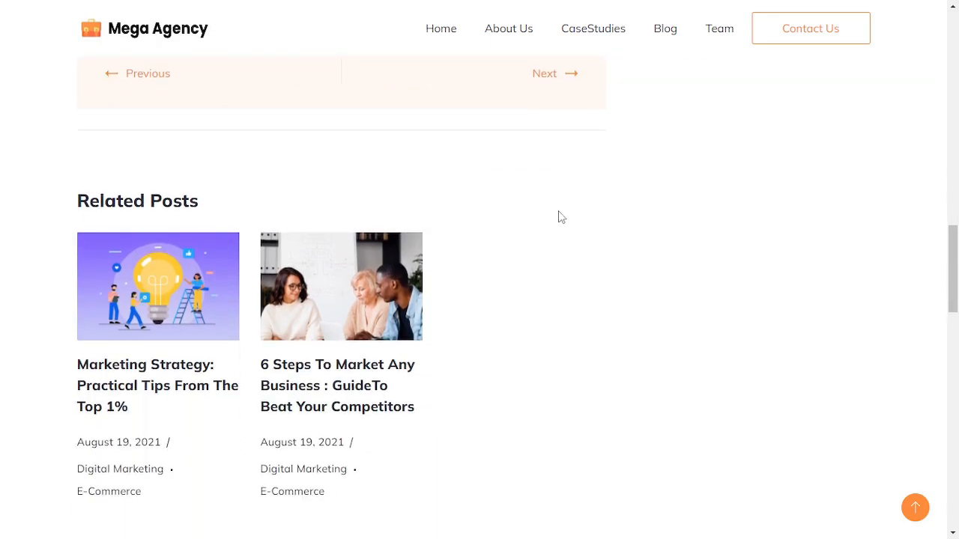
scroll(559, 218, "up", 15)
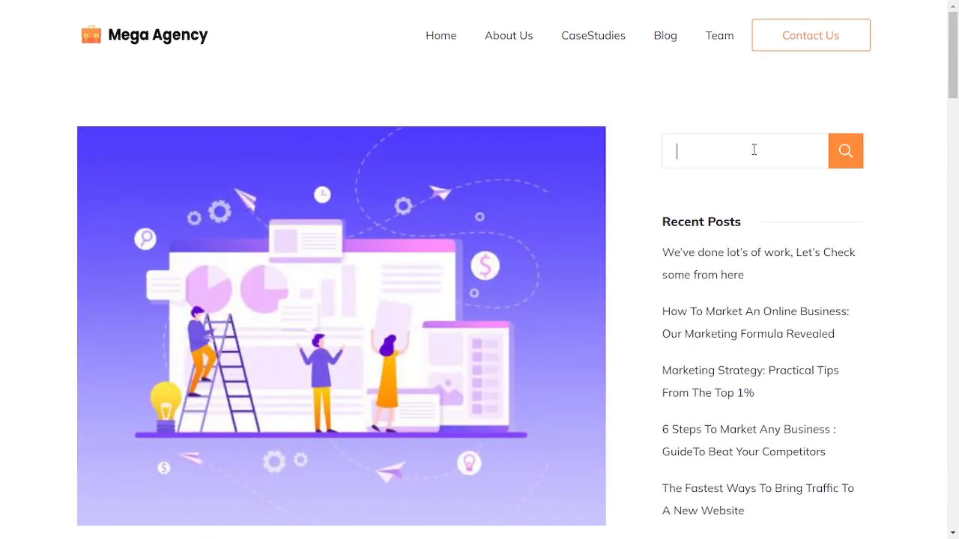
scroll(753, 149, "down", 2)
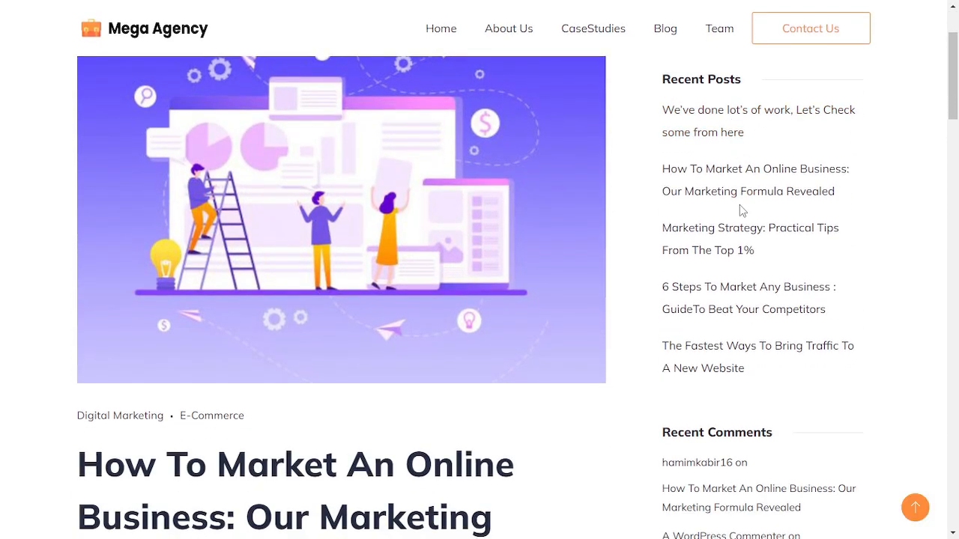
scroll(739, 204, "down", 10)
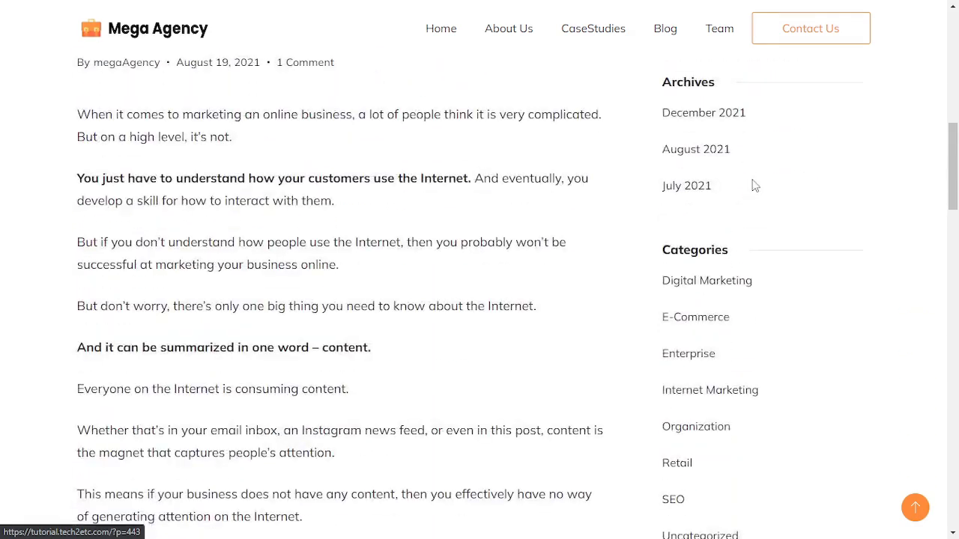
scroll(753, 184, "down", 3)
scroll(805, 338, "up", 10)
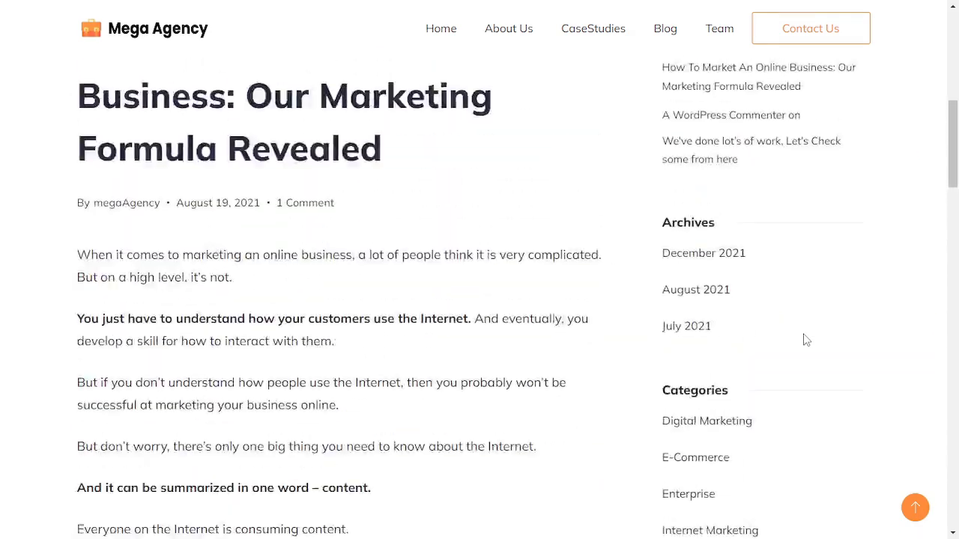
Open the Team page and scroll through the team member grid down to the contact form
left_click(728, 31)
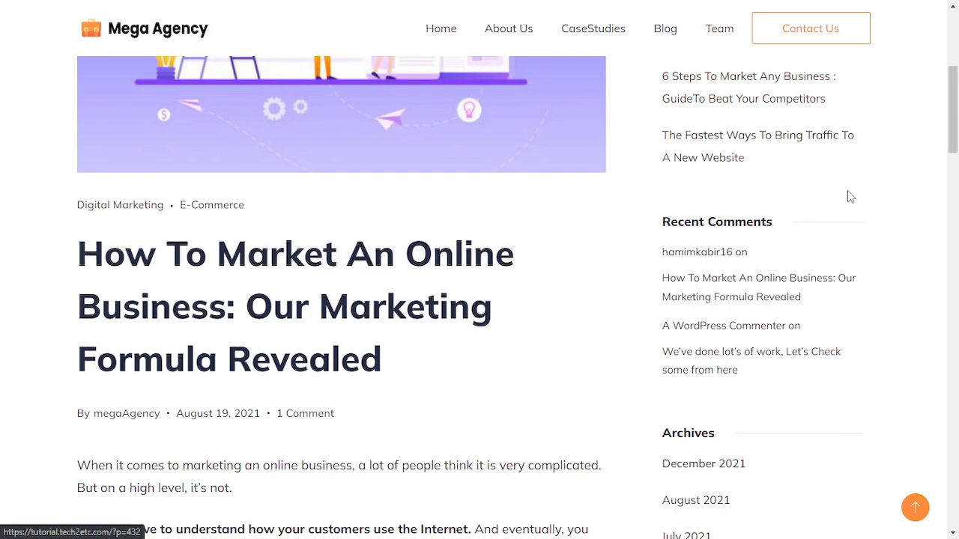
scroll(893, 199, "down", 6)
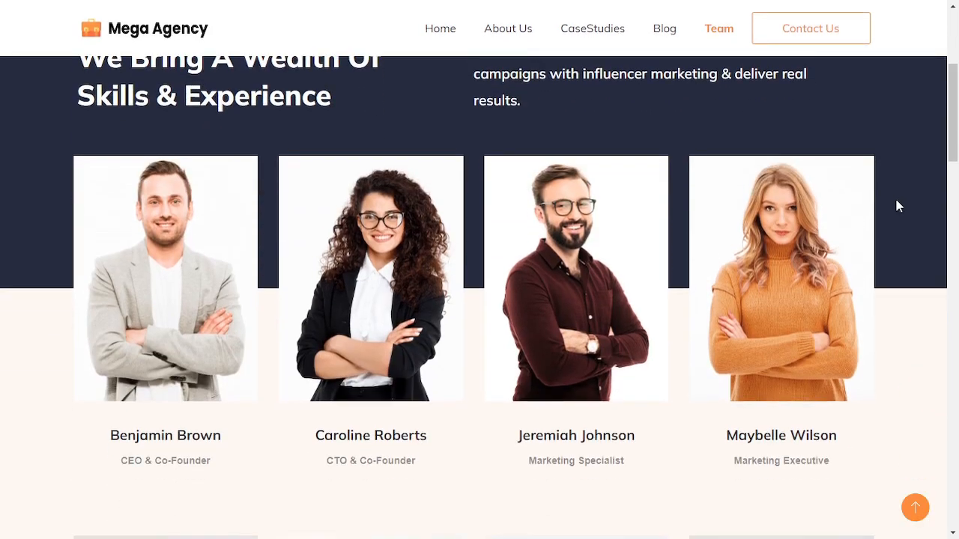
scroll(899, 206, "down", 12)
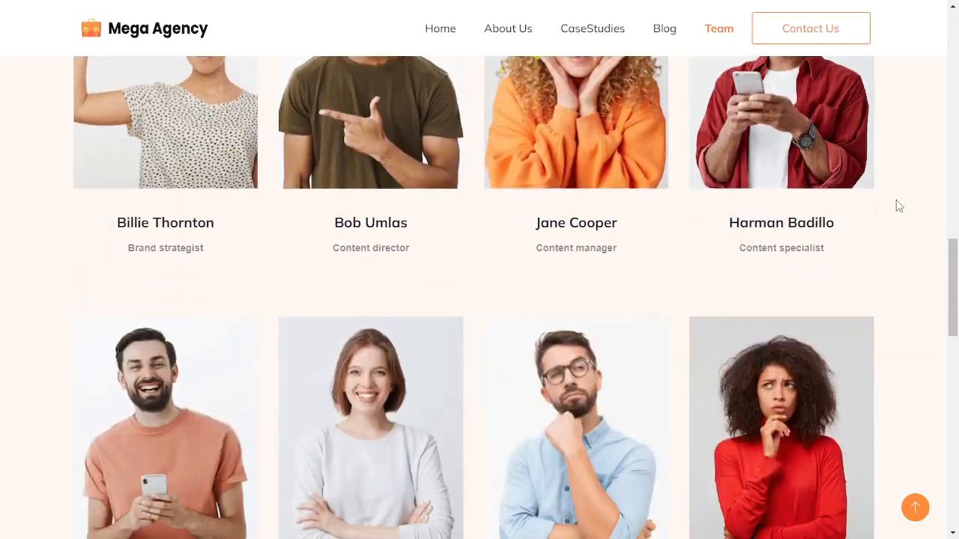
scroll(899, 206, "down", 10)
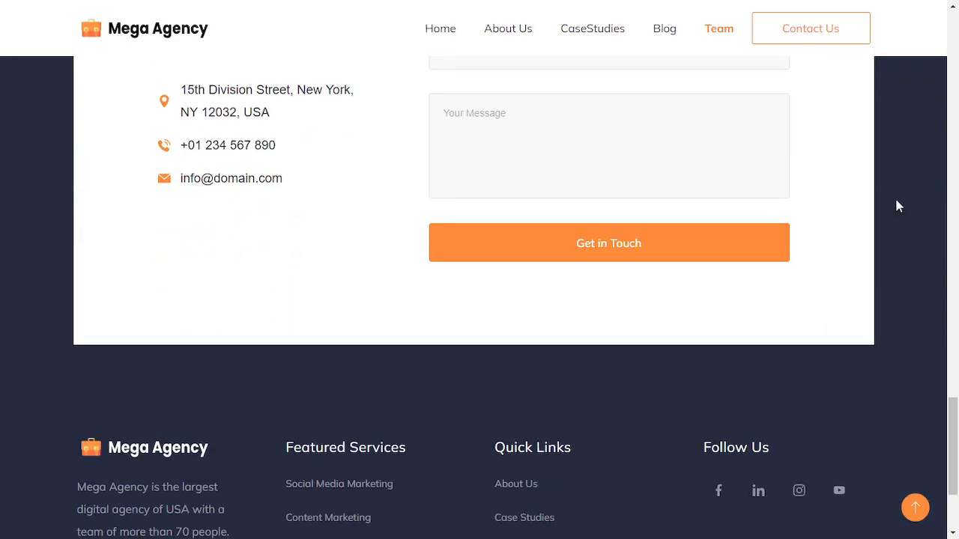
scroll(899, 206, "down", 1)
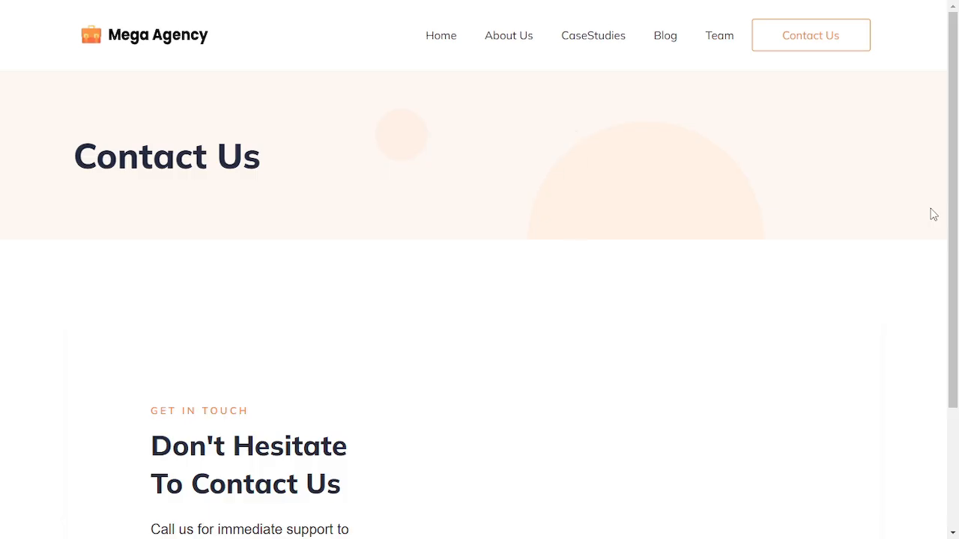
On the Contact Us page, fill the form with name Tech2etc, an e-mail address, subject Test and message Message, then submit it
scroll(933, 215, "down", 4)
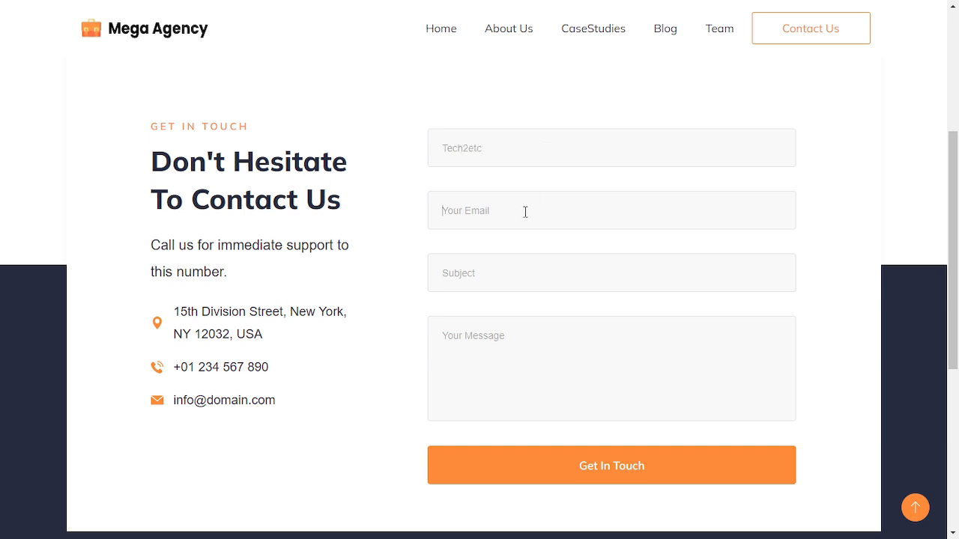
type("tT")
left_click(478, 348)
type("Message")
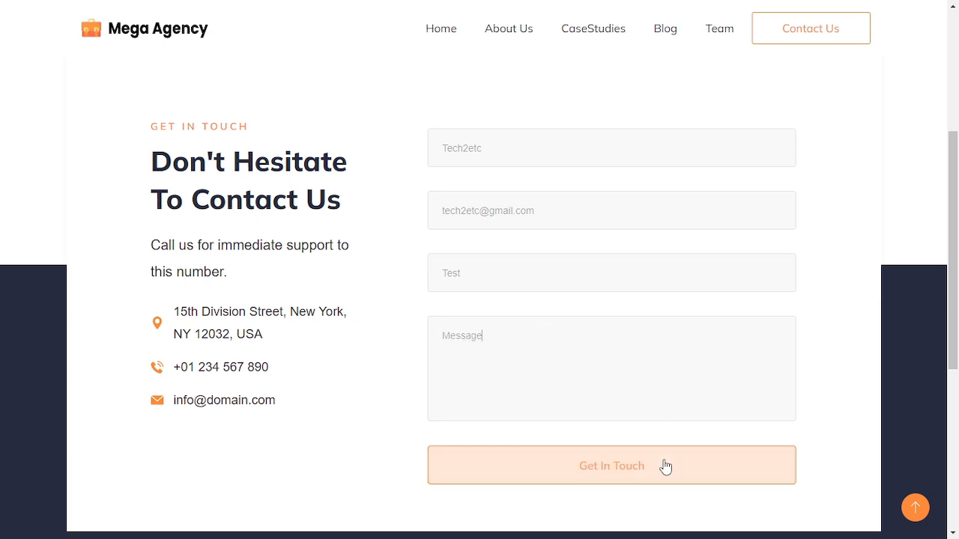
left_click(631, 464)
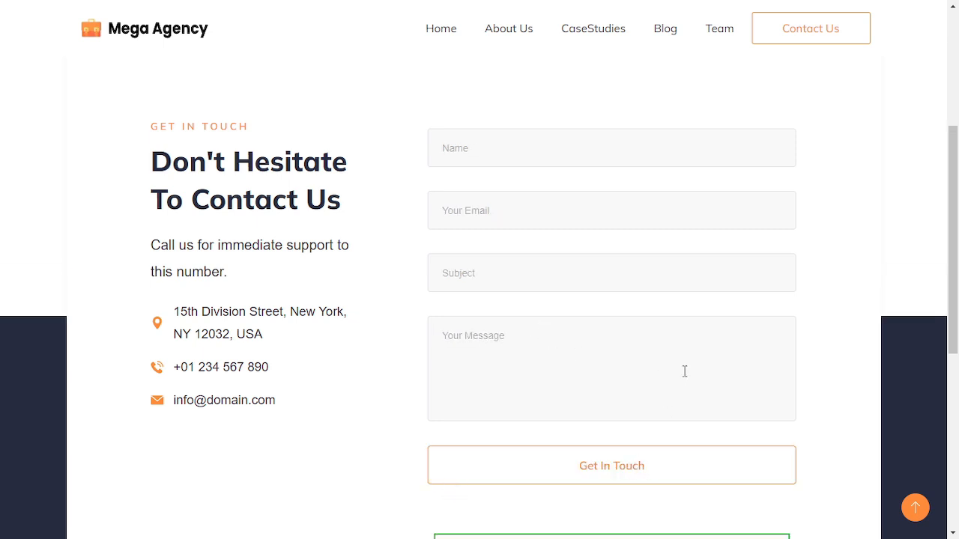
scroll(509, 288, "down", 3)
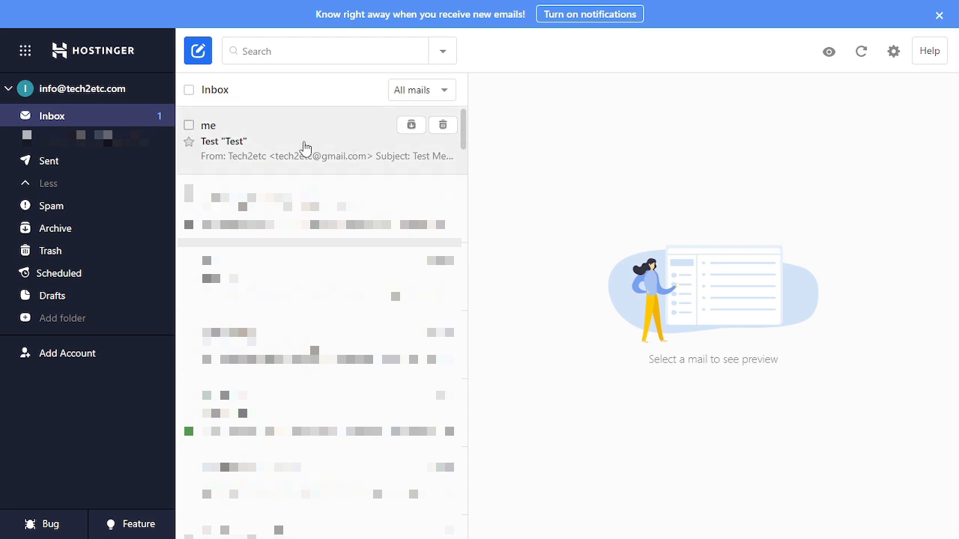
Switch to the Hostinger webmail inbox, open the received contact form e-mail and highlight its sender, subject and message lines
left_click(304, 147)
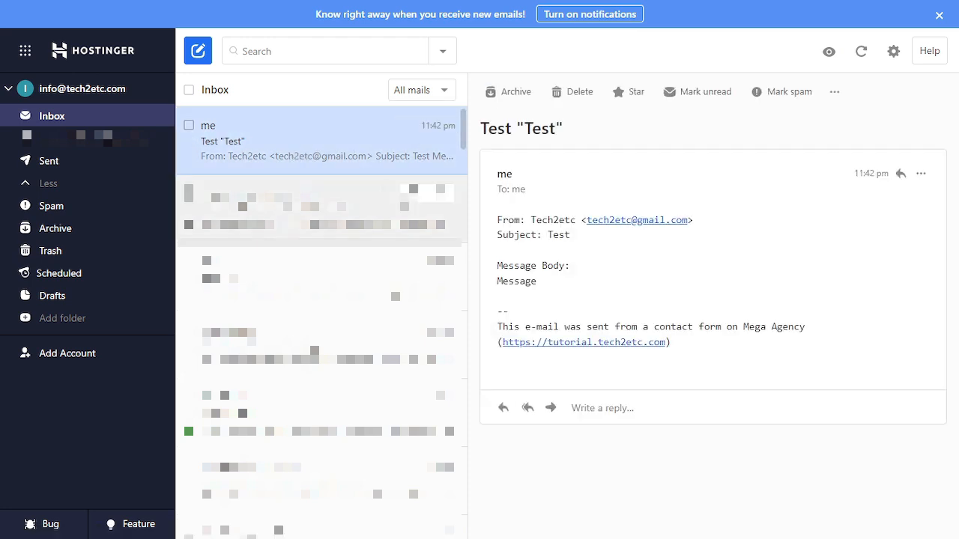
left_click_drag(534, 219, 708, 221)
left_click_drag(498, 233, 578, 240)
left_click_drag(520, 265, 586, 268)
left_click_drag(502, 283, 550, 285)
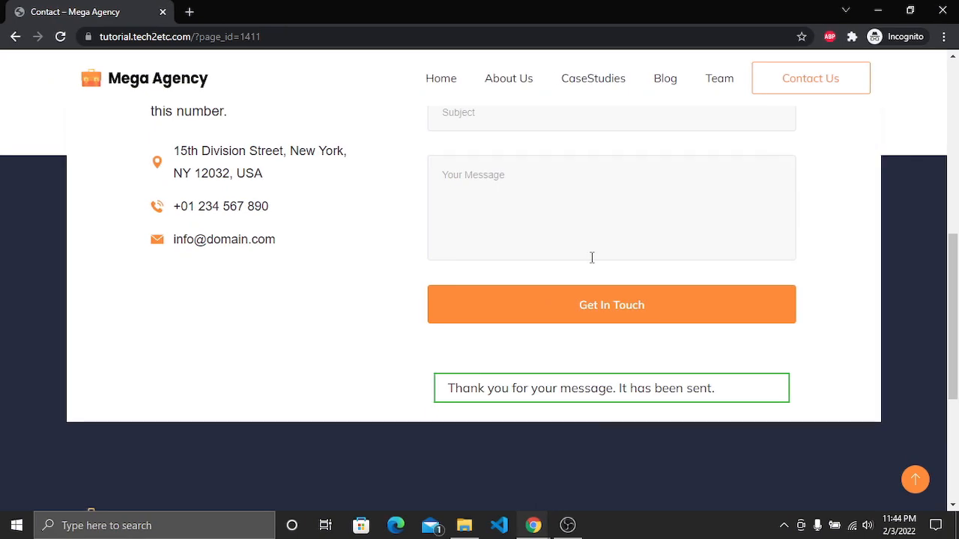
scroll(592, 257, "down", 4)
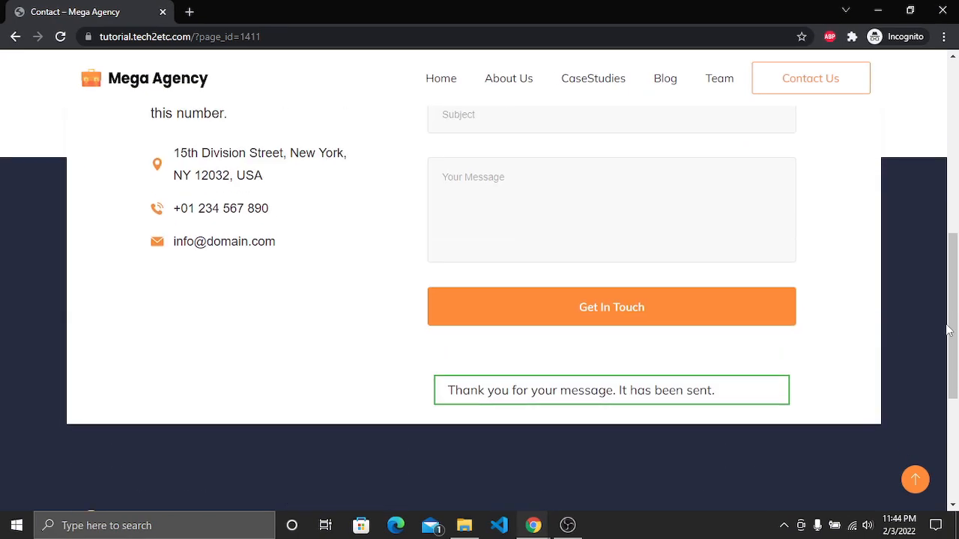
scroll(947, 326, "up", 7)
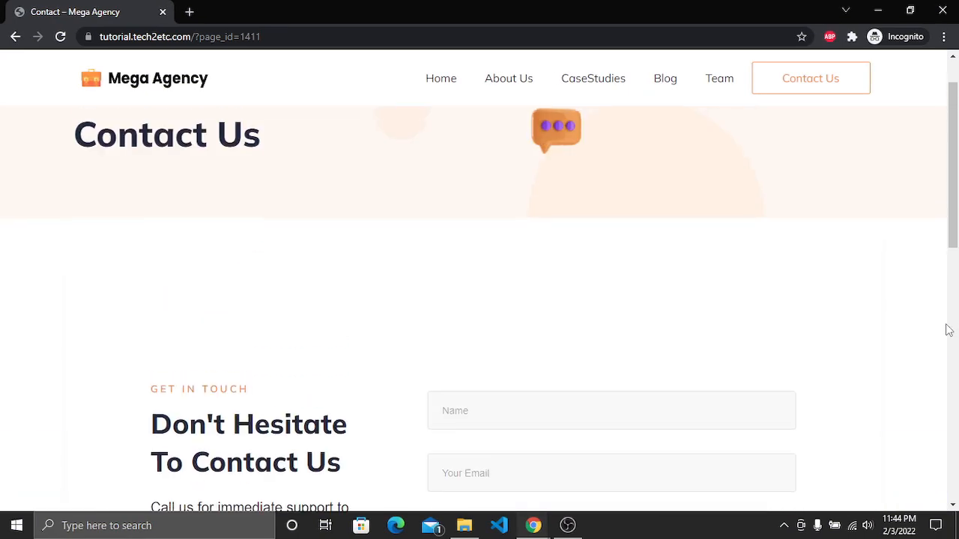
Open the Home page in the browser's mobile device preview and open and close the hamburger menu
left_click(437, 86)
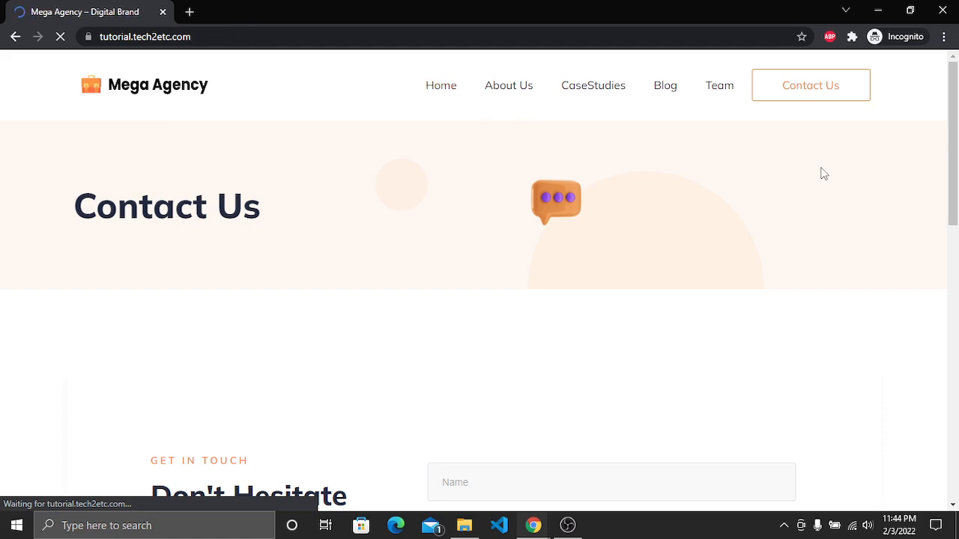
key("ctrl+shift+i")
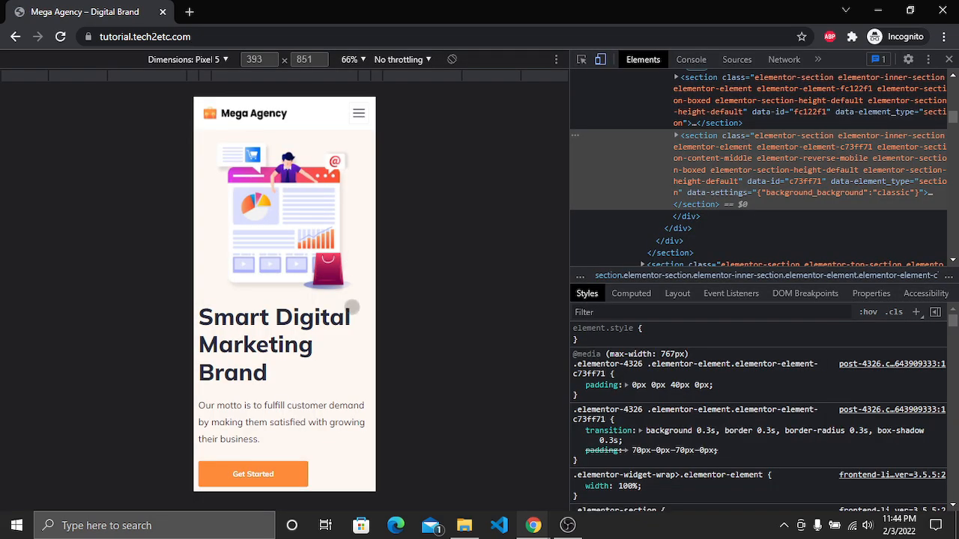
left_click(359, 113)
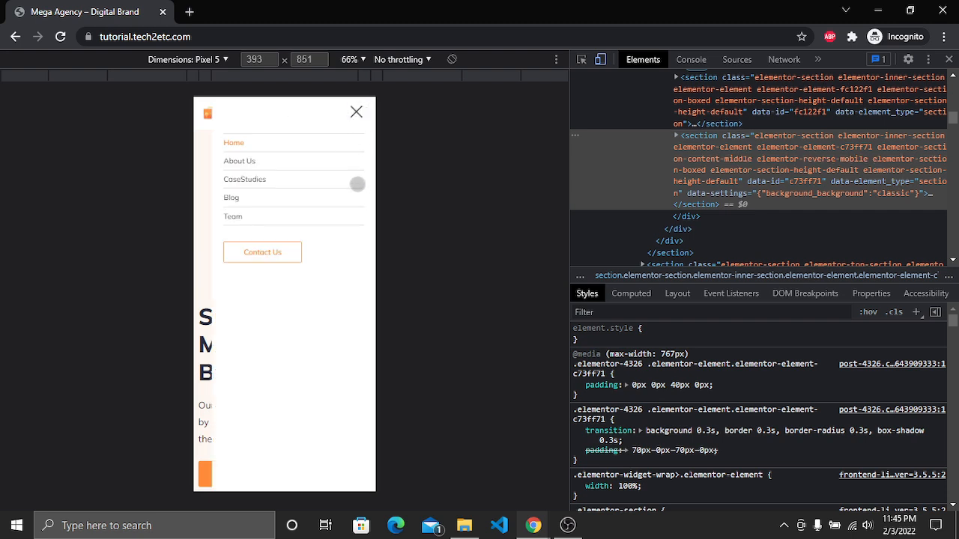
left_click(357, 113)
Scroll down through the home page's mobile layout sections
scroll(309, 297, "down", 10)
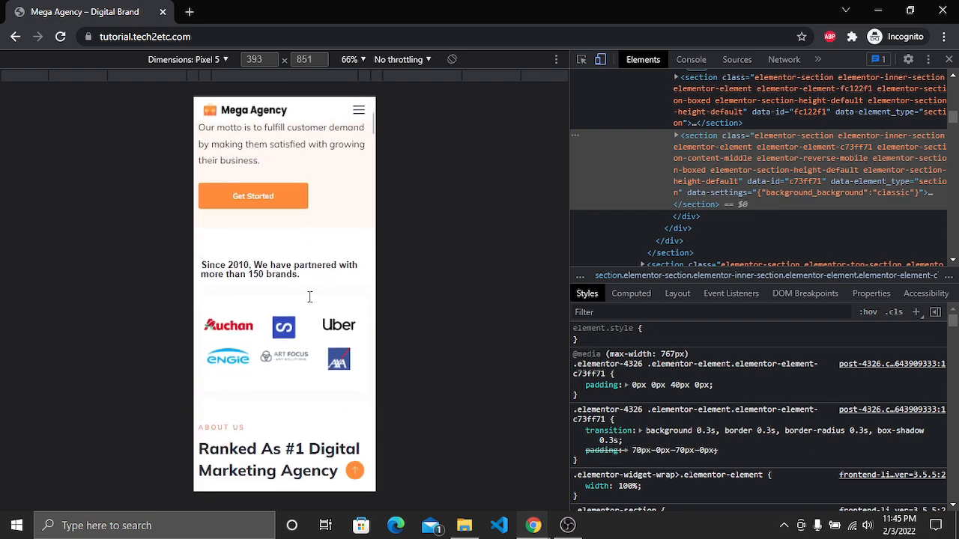
scroll(309, 297, "down", 15)
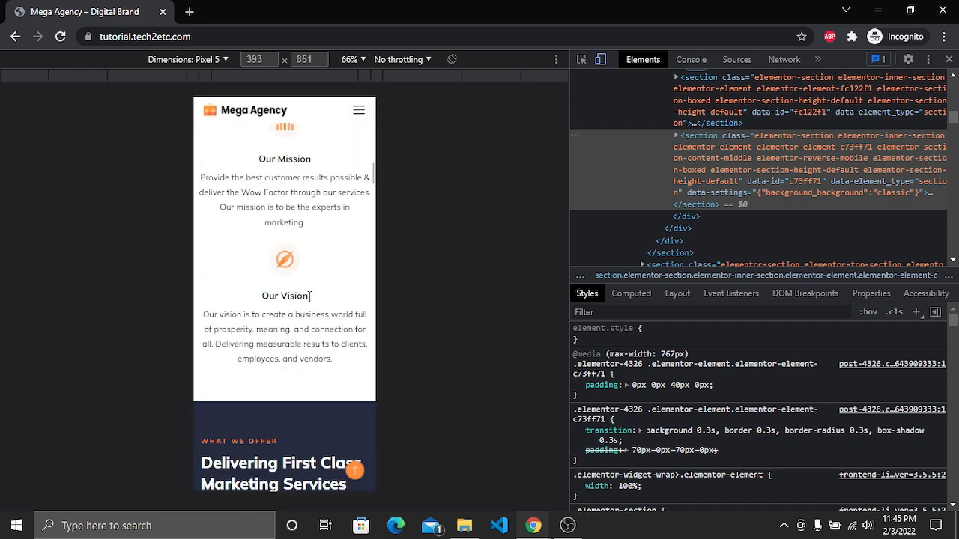
scroll(311, 302, "down", 20)
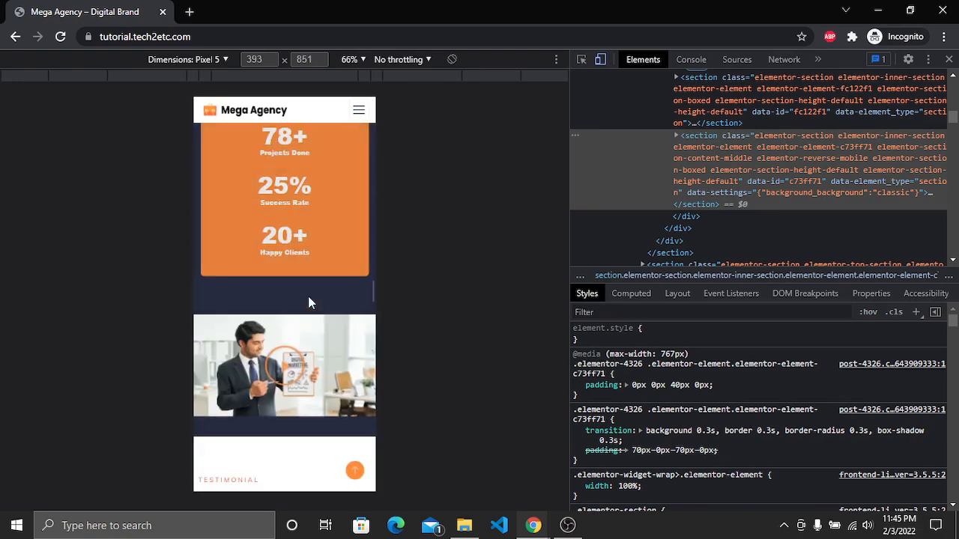
scroll(307, 296, "down", 20)
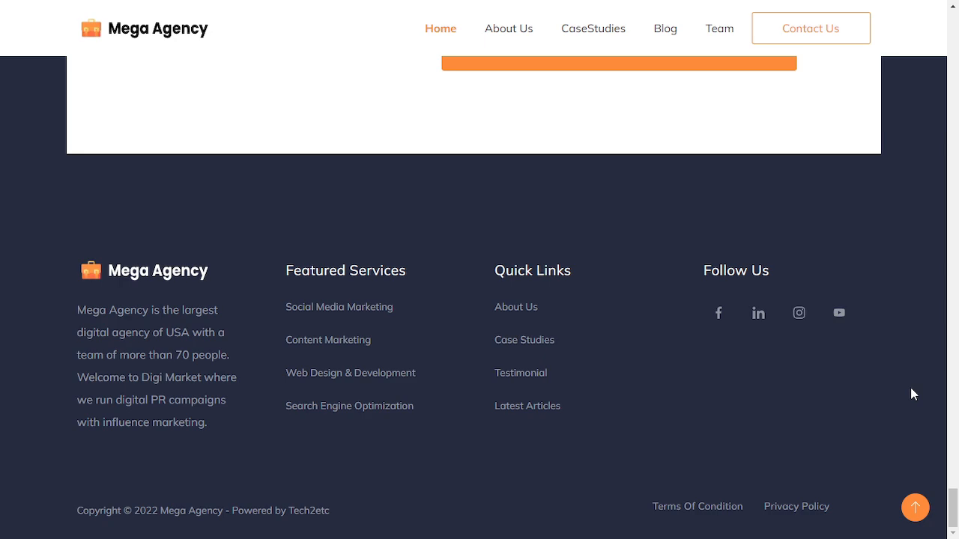
Open the Rishi Theme site at rishitheme.com and highlight its web address
left_click(917, 507)
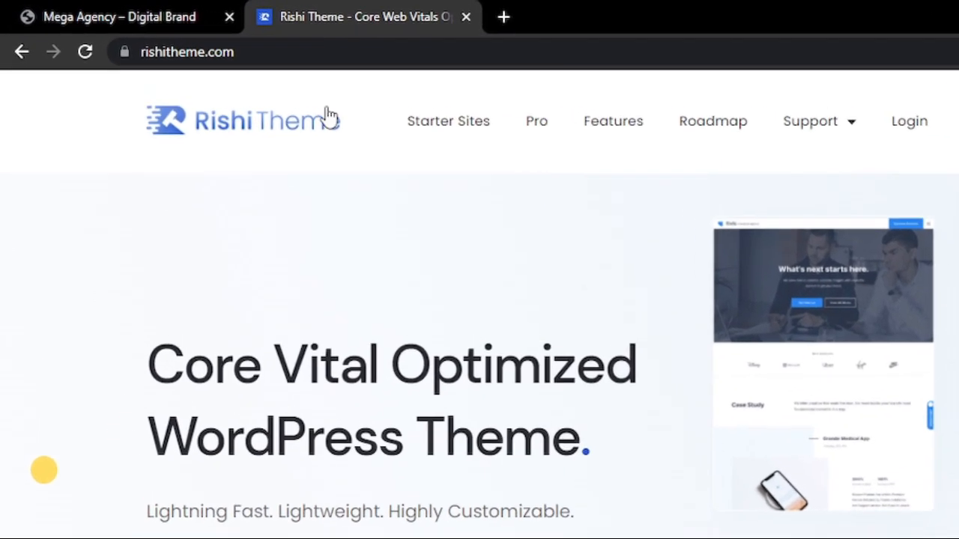
left_click(174, 37)
left_click_drag(302, 68, 159, 66)
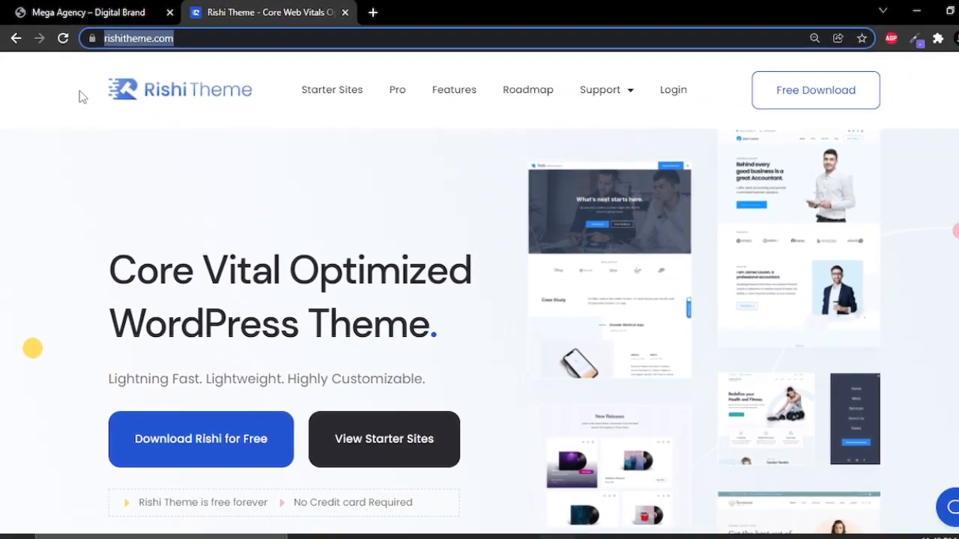
left_click(223, 261)
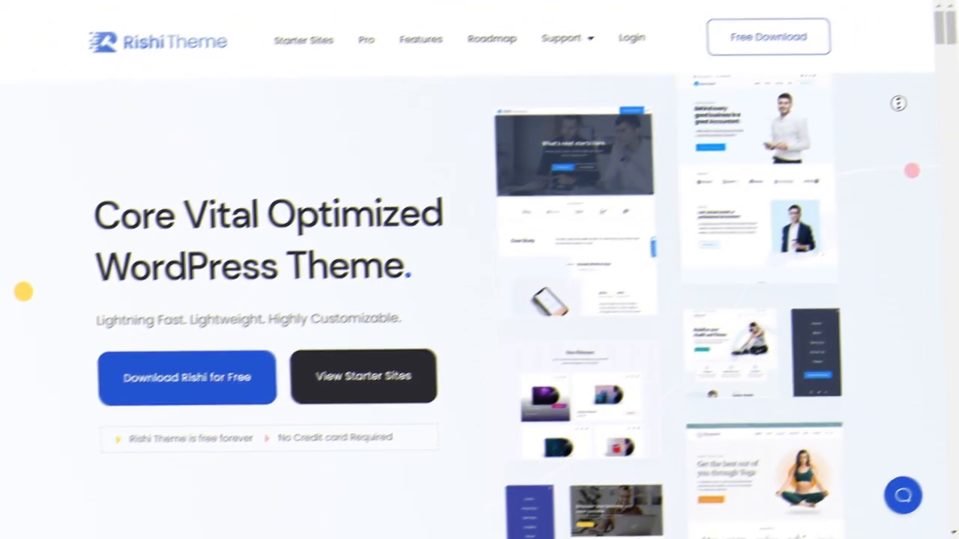
Scroll down through the Rishi Theme homepage's speed, integrations and starter template sections
scroll(913, 129, "down", 3)
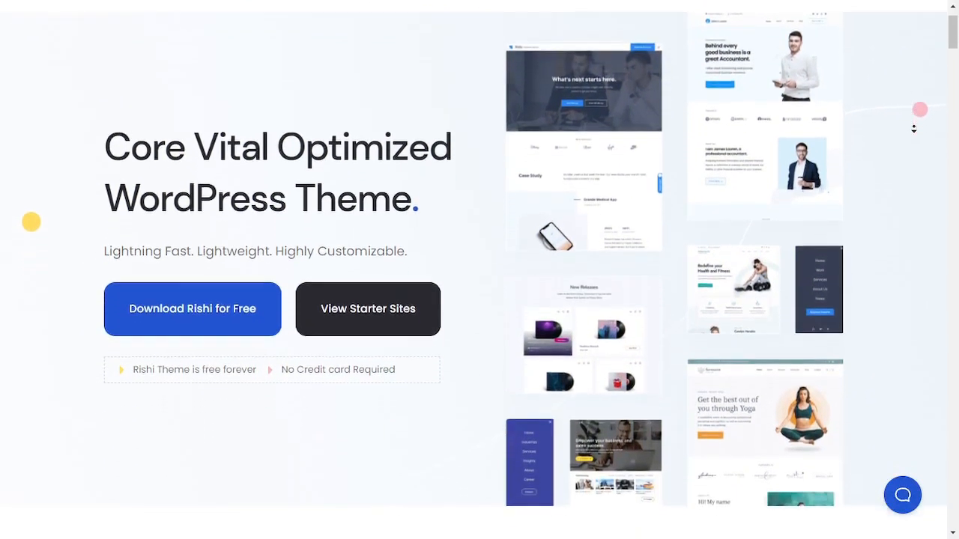
scroll(914, 129, "down", 5)
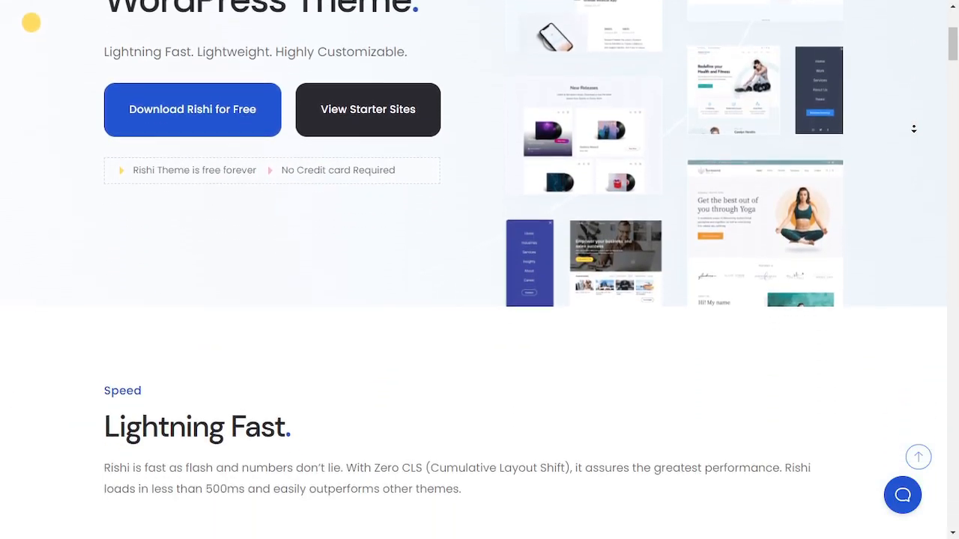
scroll(913, 129, "down", 5)
scroll(913, 129, "down", 2)
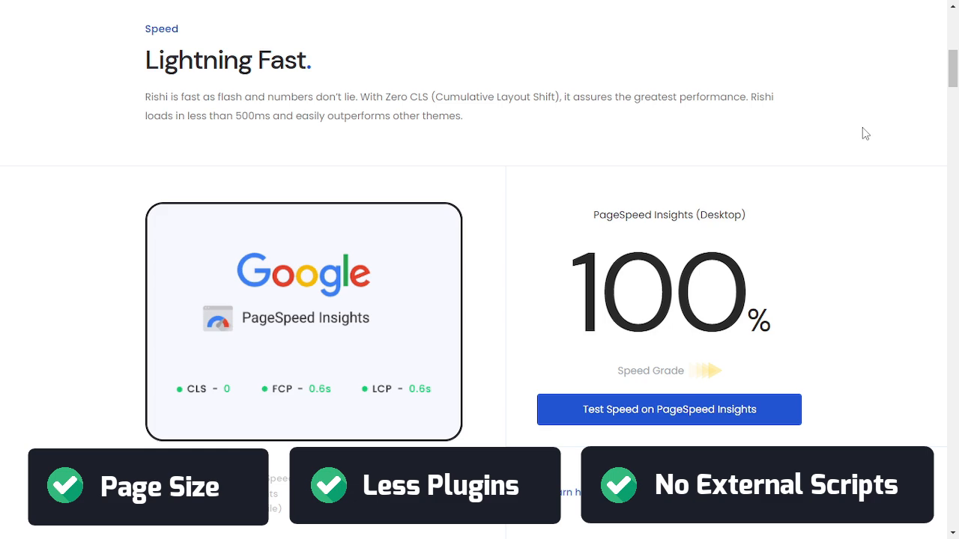
scroll(892, 151, "down", 2)
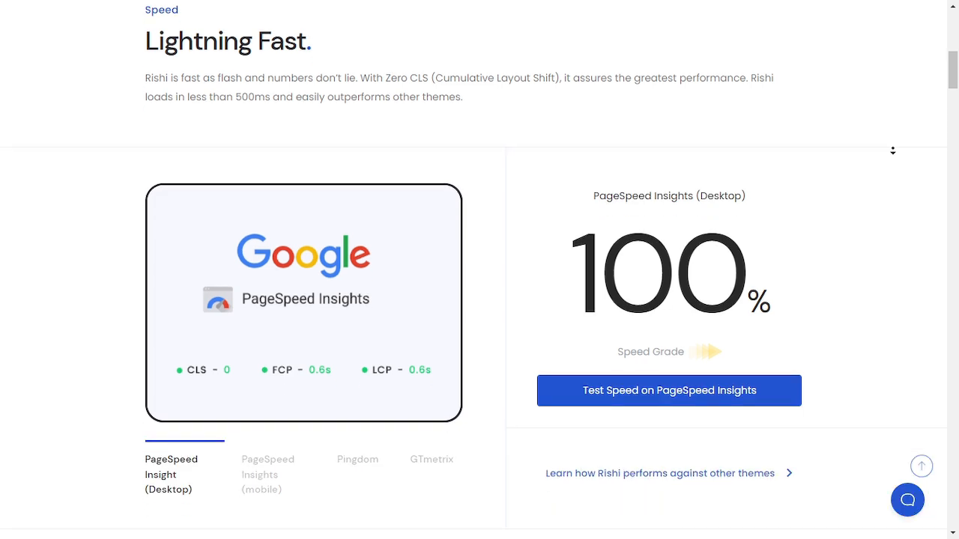
scroll(892, 150, "down", 5)
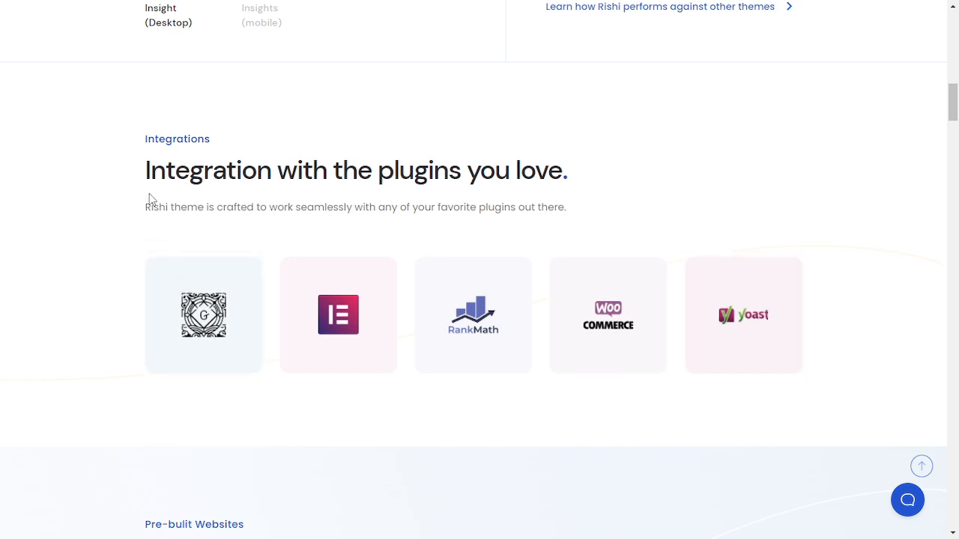
scroll(279, 199, "down", 5)
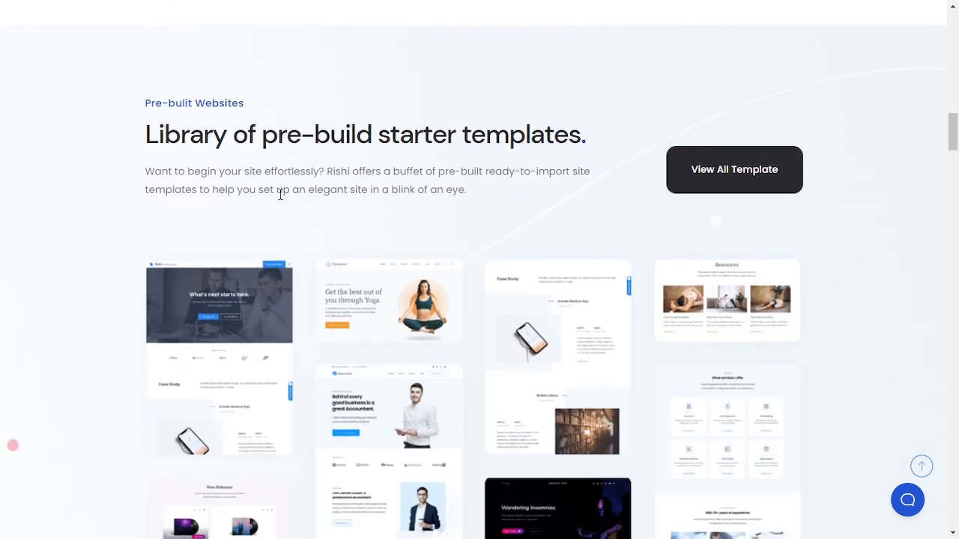
scroll(280, 196, "down", 1)
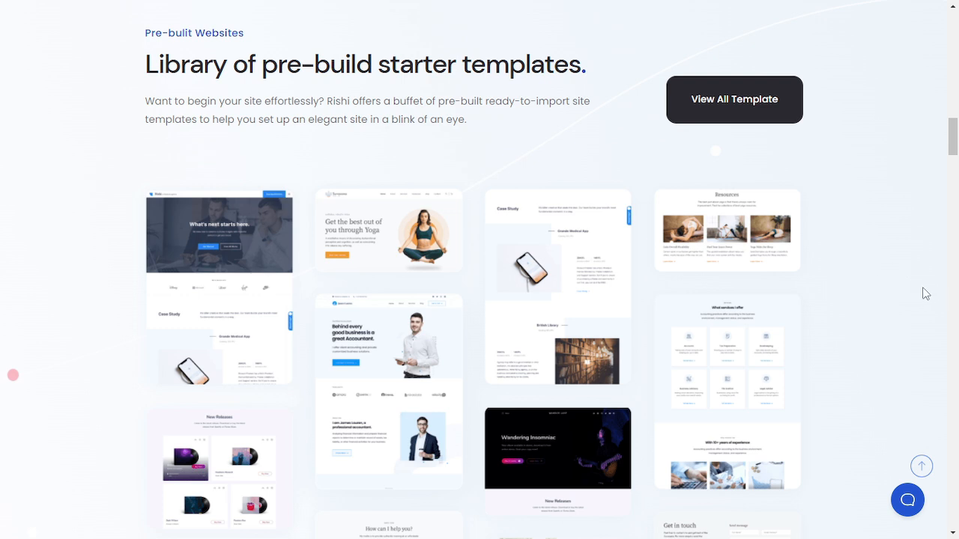
scroll(917, 287, "down", 8)
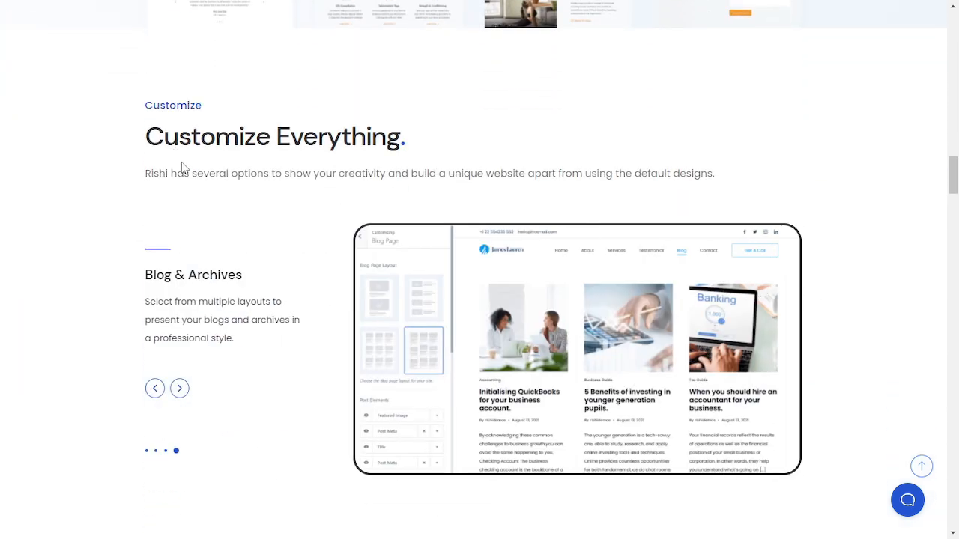
Cycle through the slides of the Customize Everything carousel
left_click(179, 388)
left_click(180, 390)
left_click(180, 389)
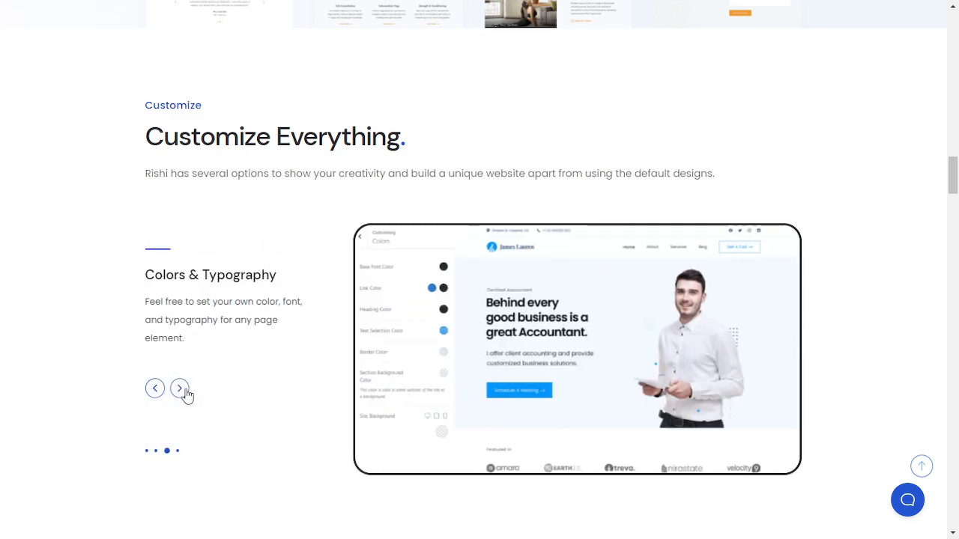
left_click(180, 389)
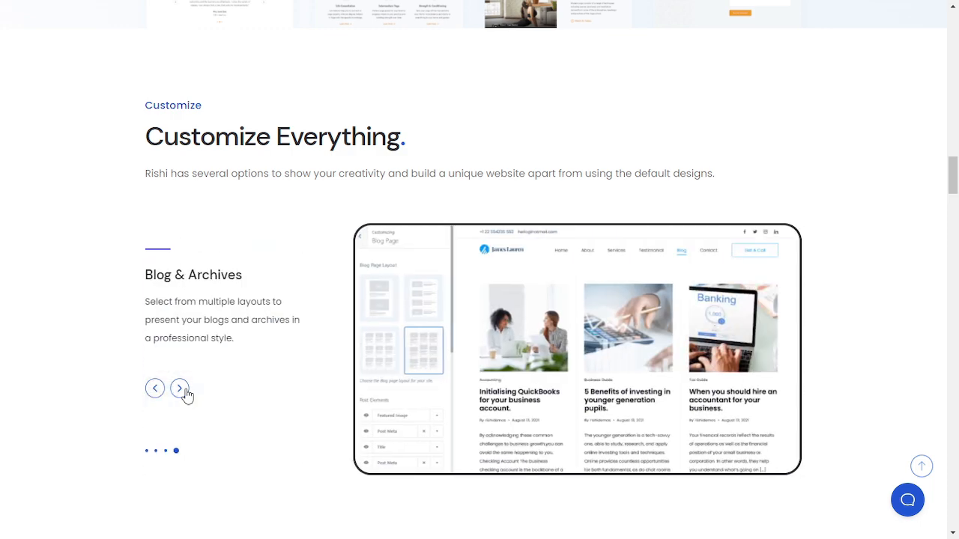
Scroll through the remaining homepage sections to the footer and return to the top
scroll(915, 238, "down", 8)
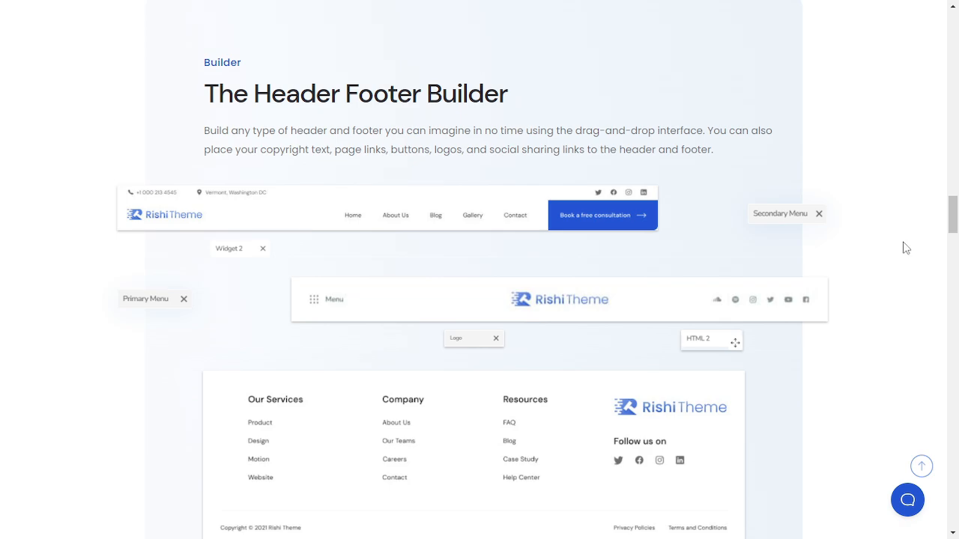
scroll(905, 248, "down", 18)
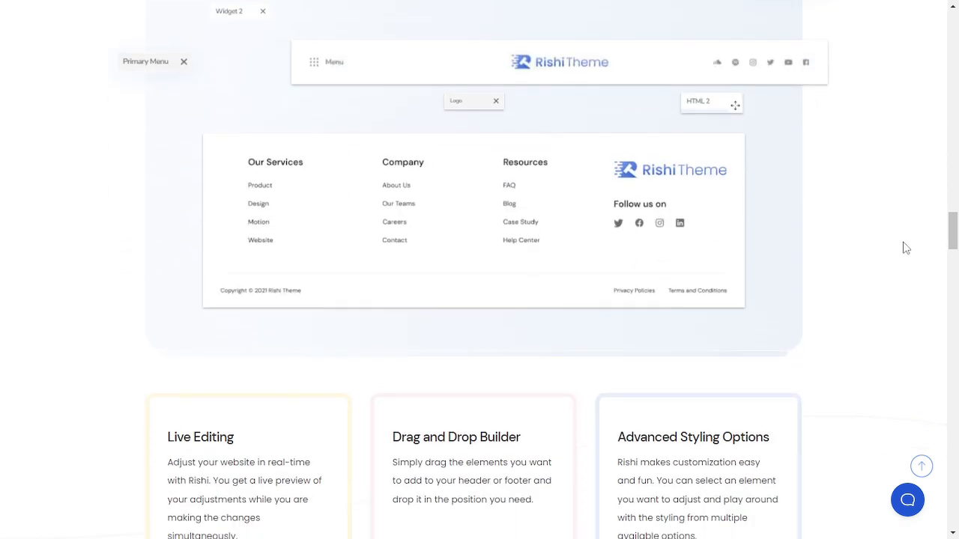
scroll(905, 248, "down", 20)
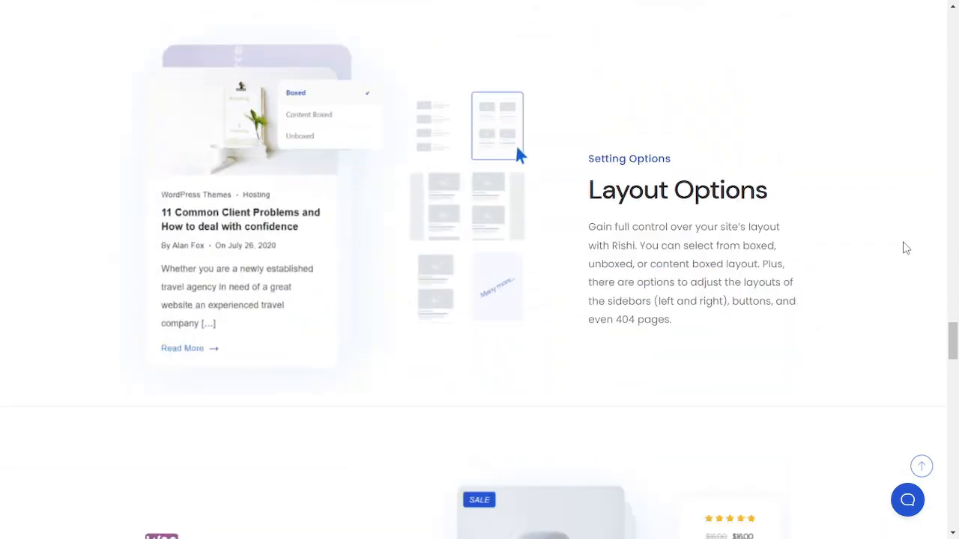
scroll(904, 247, "down", 15)
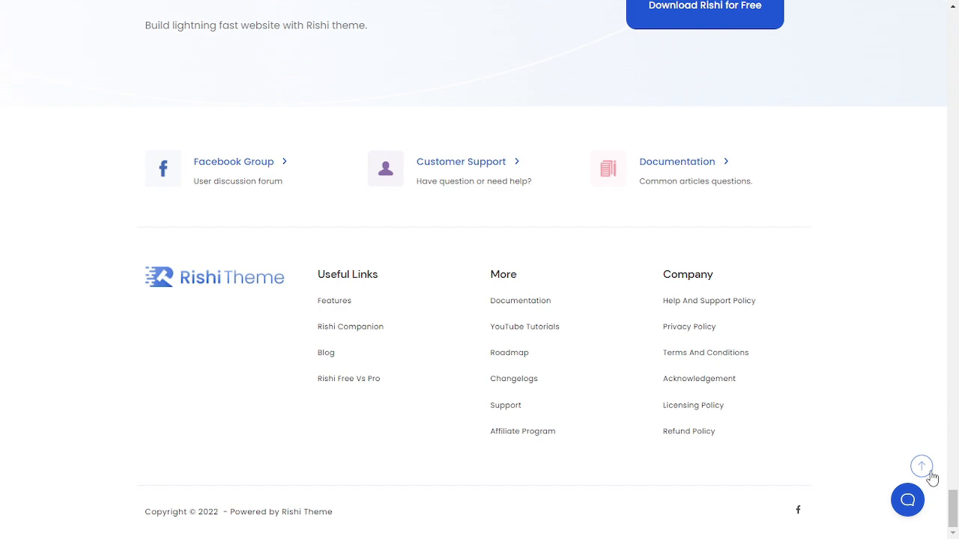
left_click(921, 467)
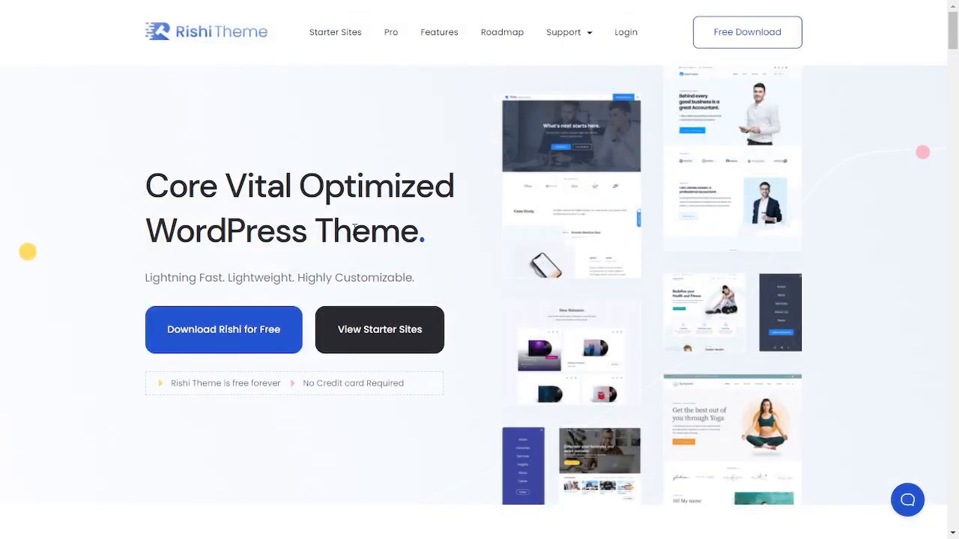
Open the Pro pricing page, toggle between Annual and Lifetime plans, and scroll through the plan features
left_click(391, 34)
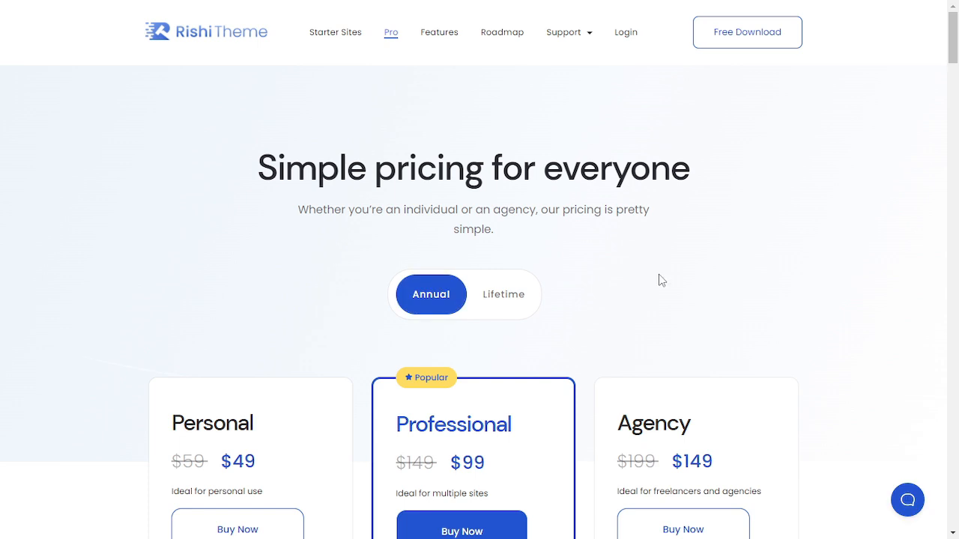
scroll(662, 280, "down", 2)
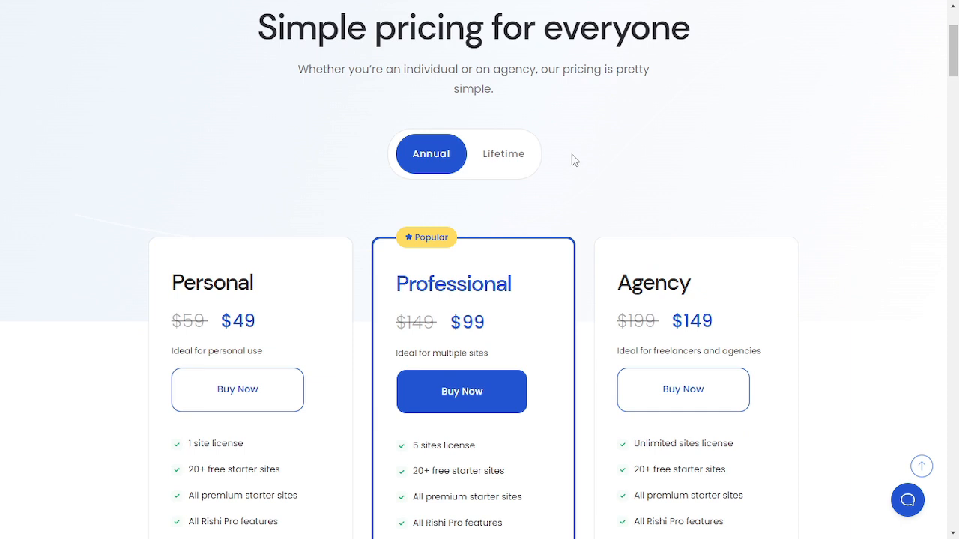
left_click(478, 164)
left_click(434, 162)
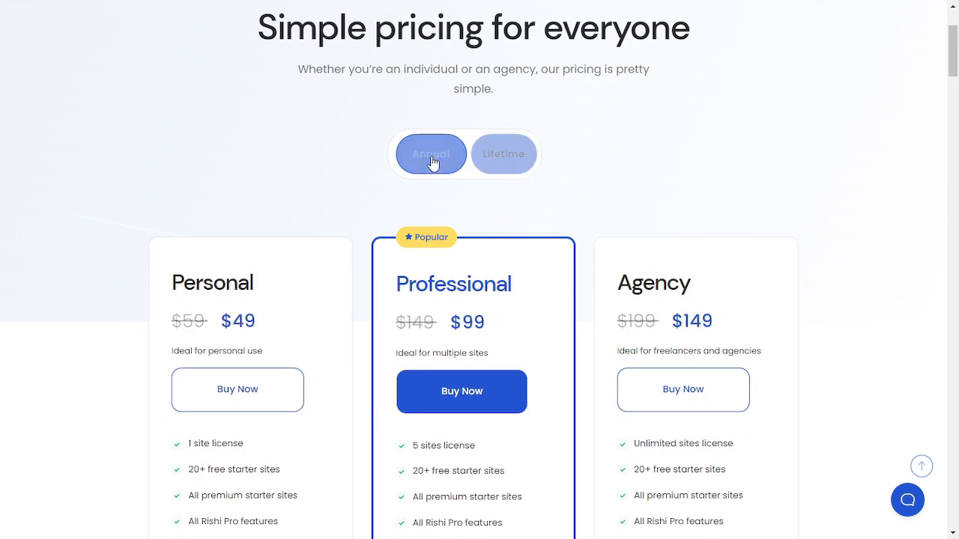
scroll(434, 163, "down", 2)
scroll(627, 252, "down", 5)
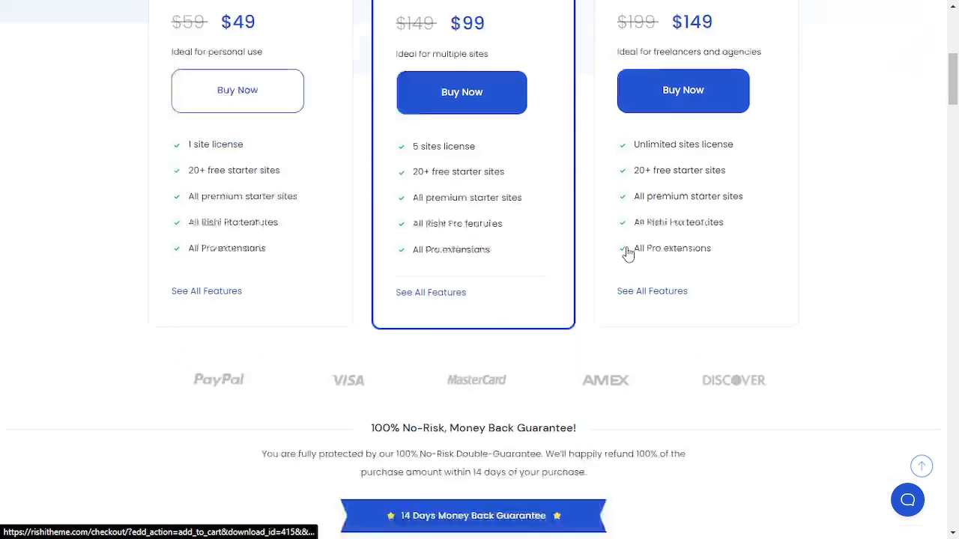
scroll(628, 253, "down", 5)
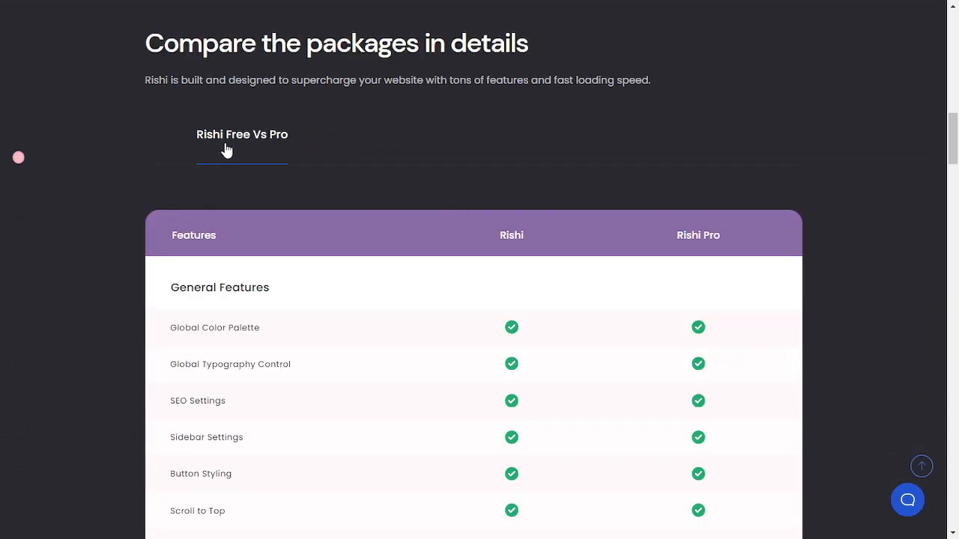
Scroll to the bottom of the pricing page and return to its top
middle_click(897, 222)
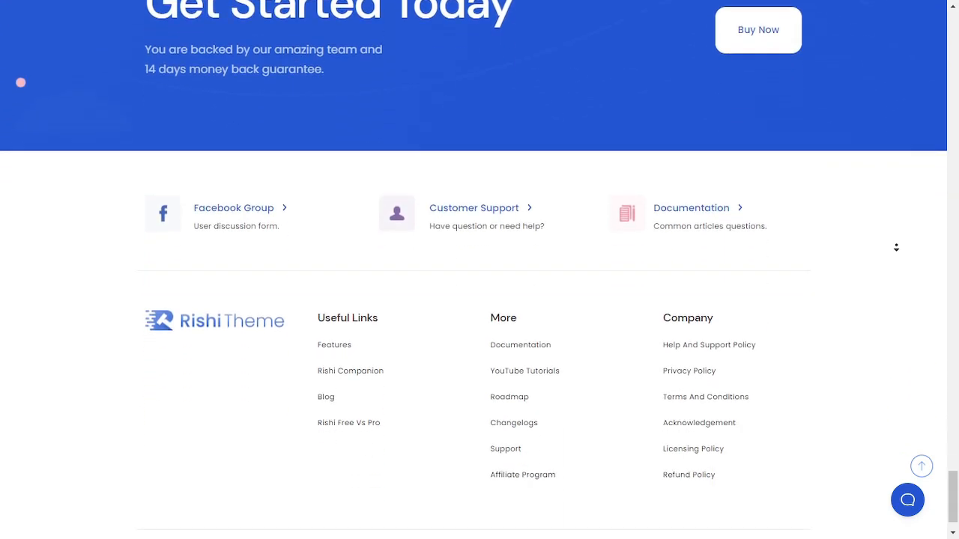
middle_click(896, 247)
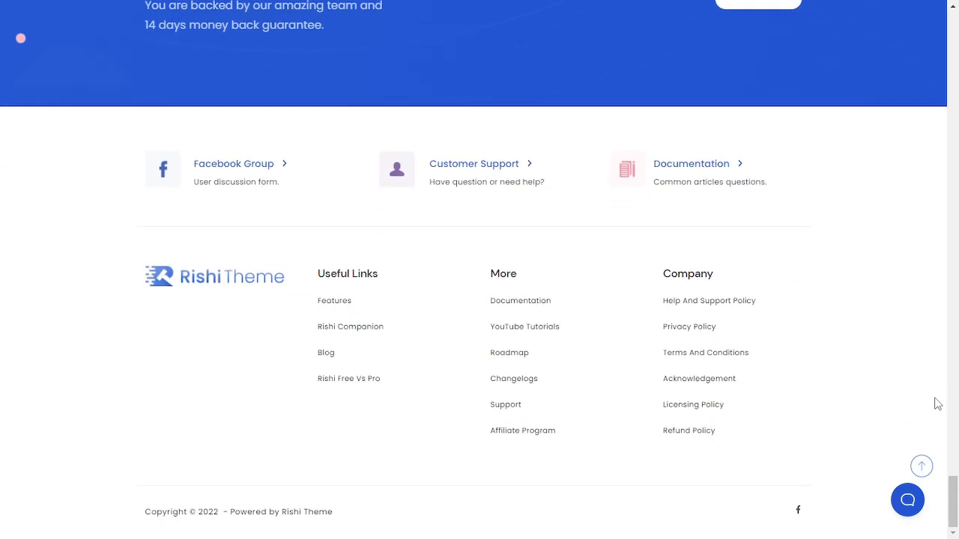
left_click(922, 466)
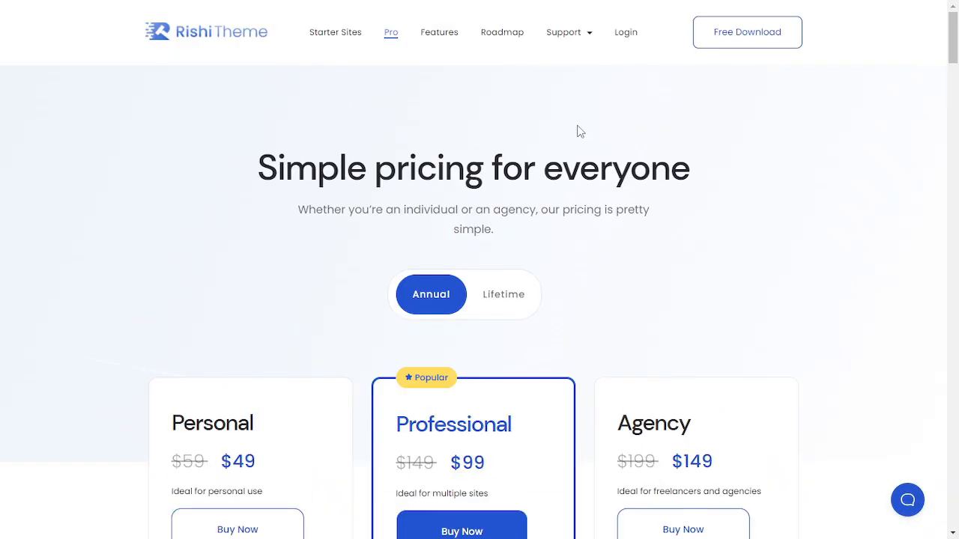
From the homepage, request the free Rishi download, entering an e-mail address, first name and last name, and submit
left_click(192, 37)
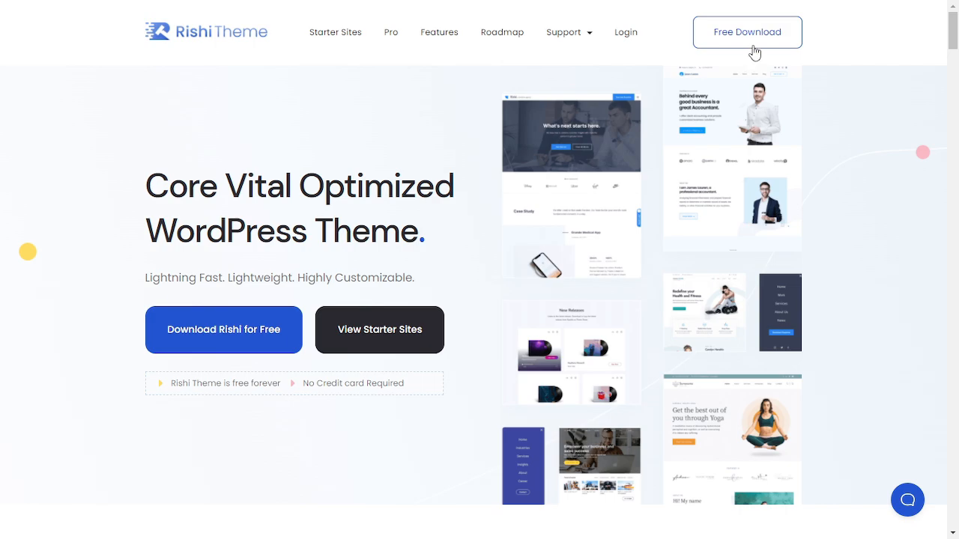
left_click(253, 330)
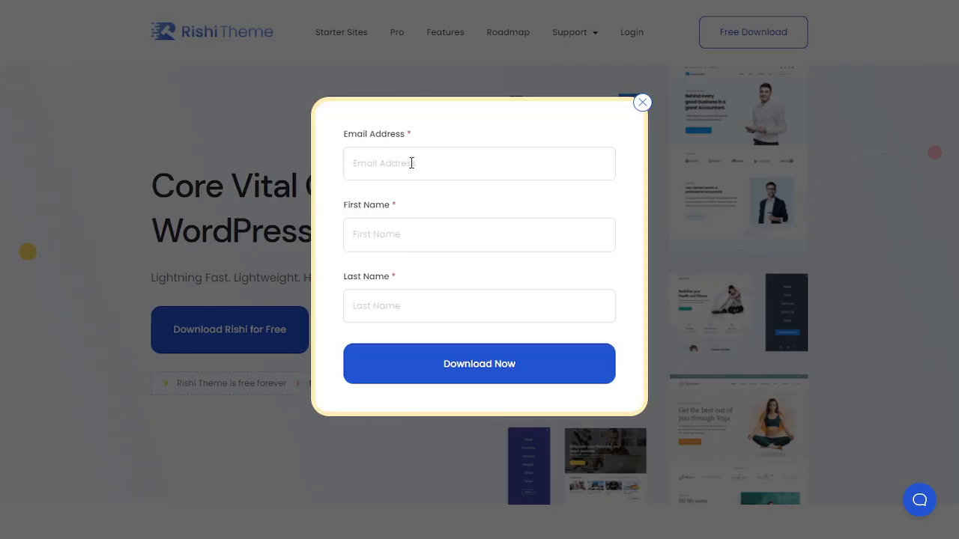
type("info")
type("Te")
type("etc")
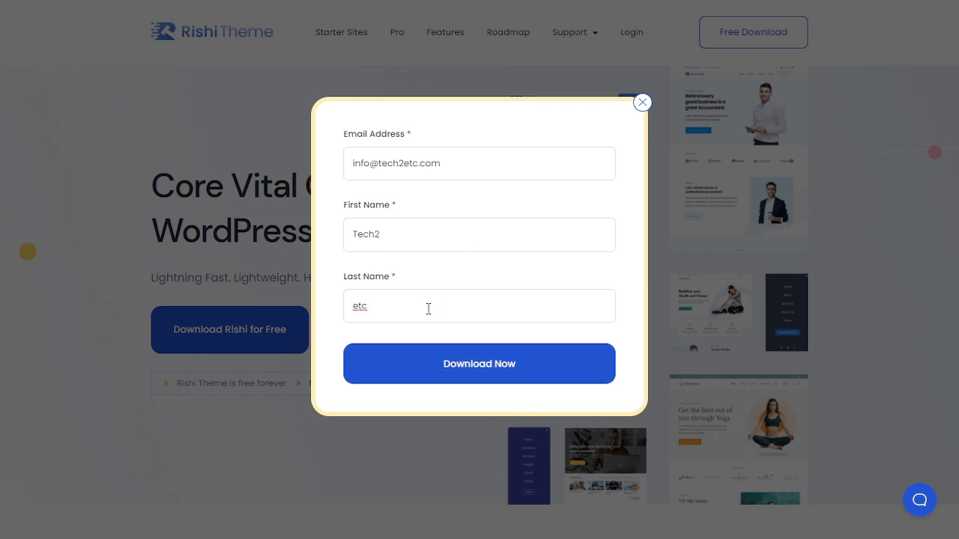
left_click(492, 372)
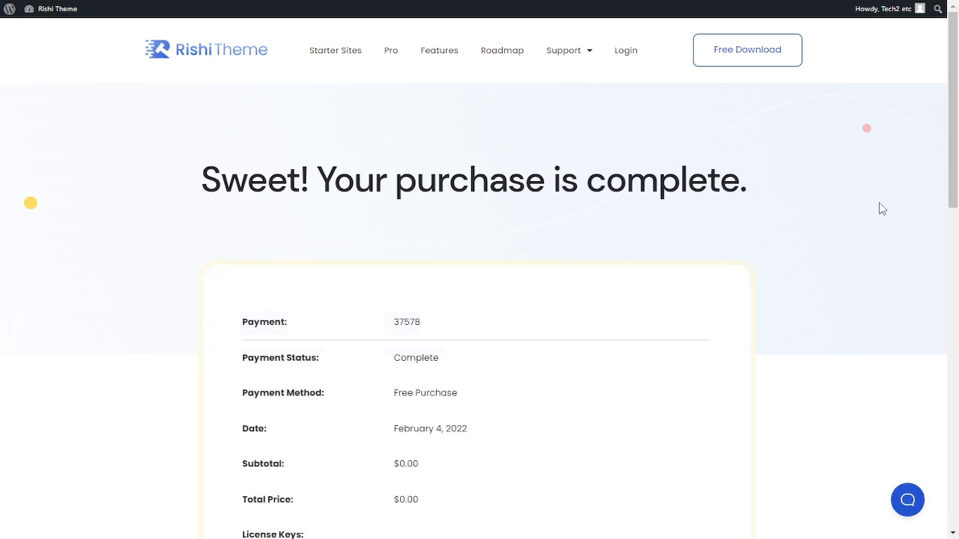
Download the rishi_1.1.1 theme file from the purchase confirmation page
scroll(880, 207, "down", 5)
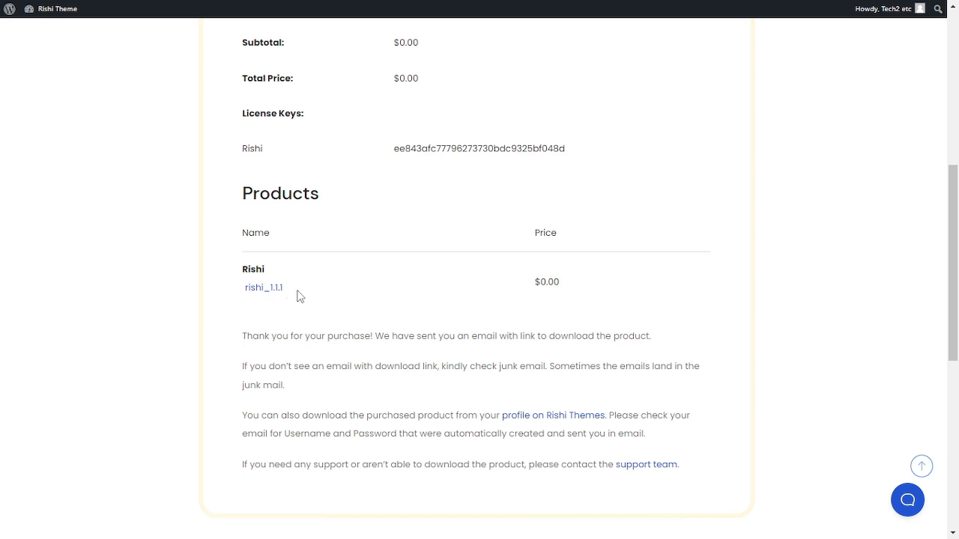
left_click(264, 290)
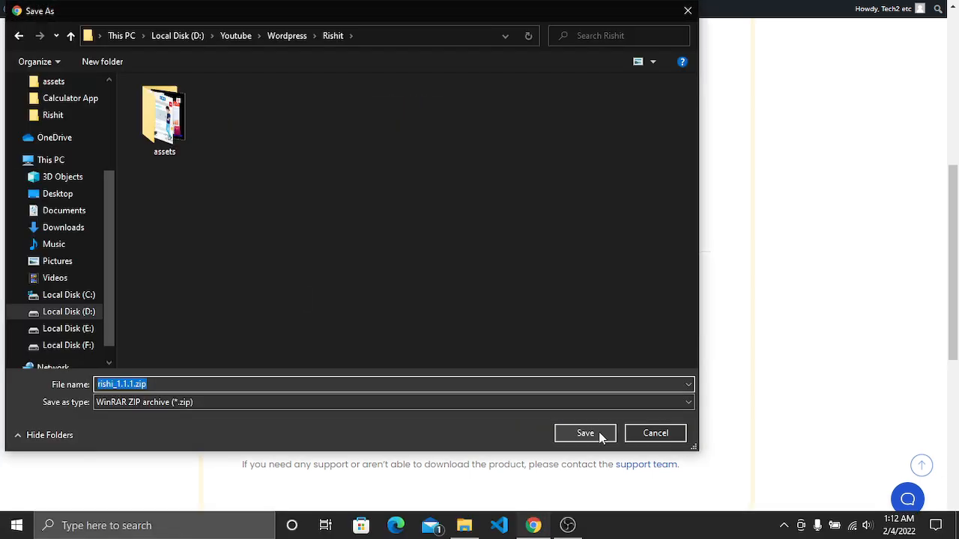
left_click(586, 433)
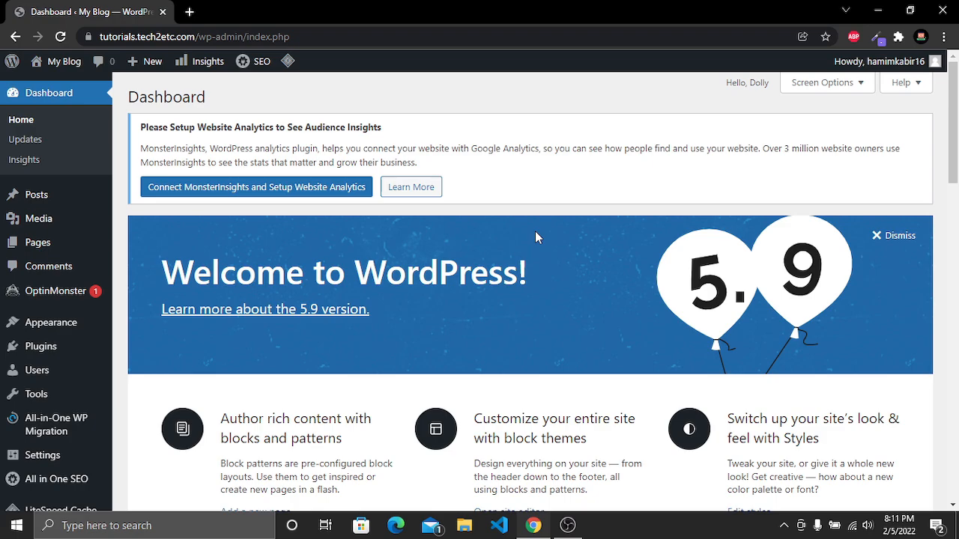
Scroll through the WordPress admin dashboard
scroll(629, 378, "down", 15)
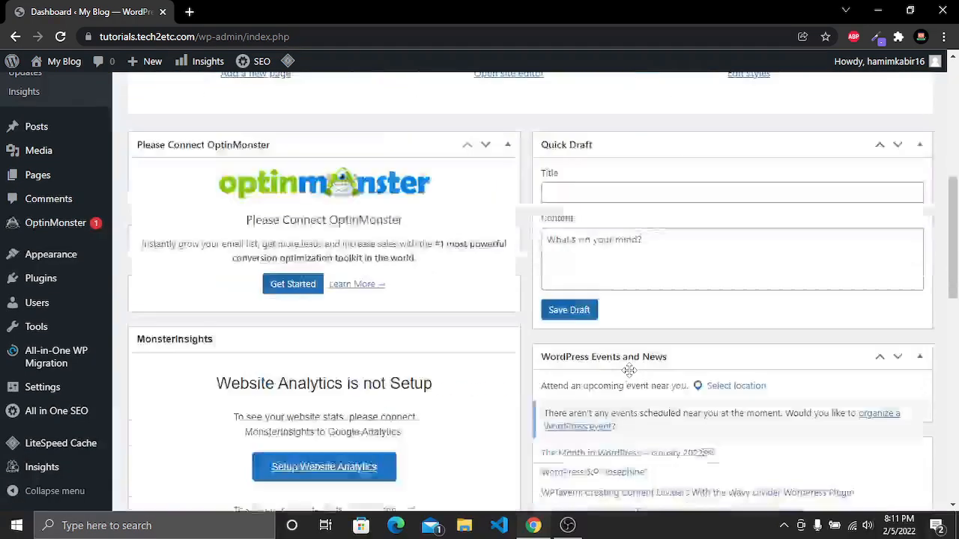
scroll(629, 367, "up", 8)
scroll(629, 367, "up", 8)
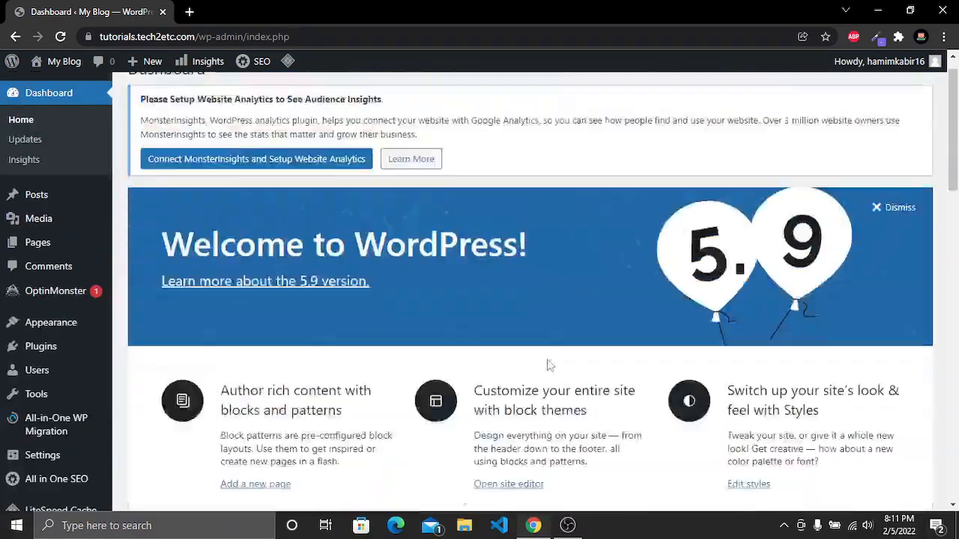
Hide every dashboard box by unchecking all the screen elements in Screen Options
scroll(43, 299, "down", 10)
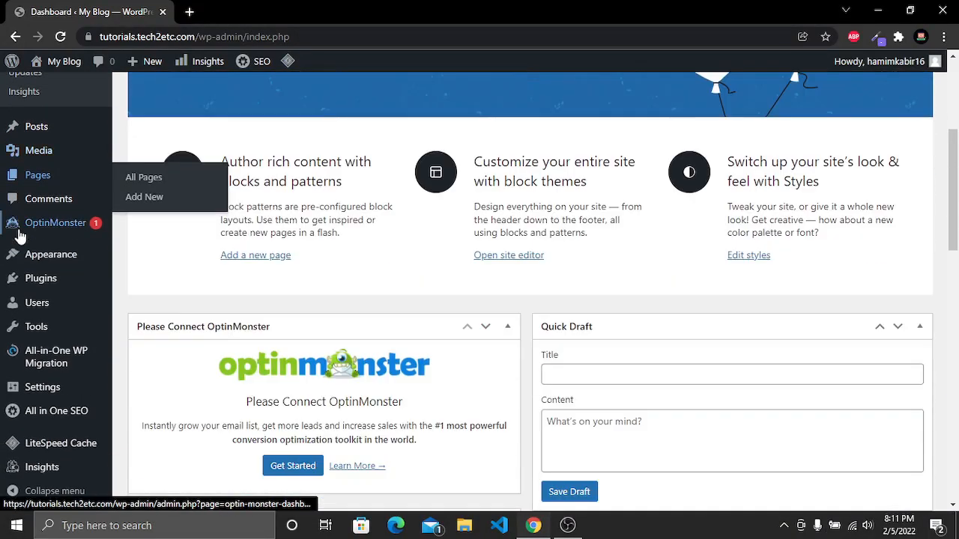
scroll(43, 431, "up", 10)
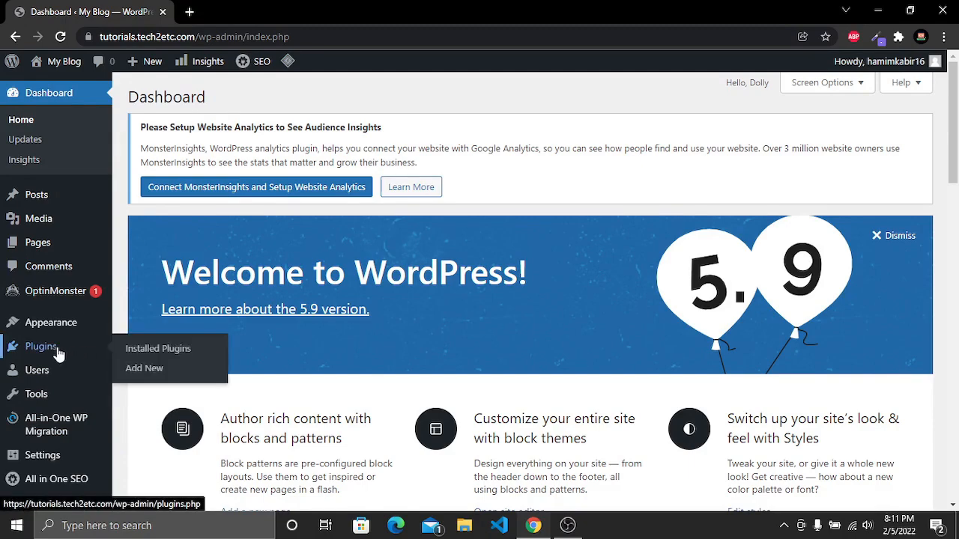
scroll(649, 334, "down", 5)
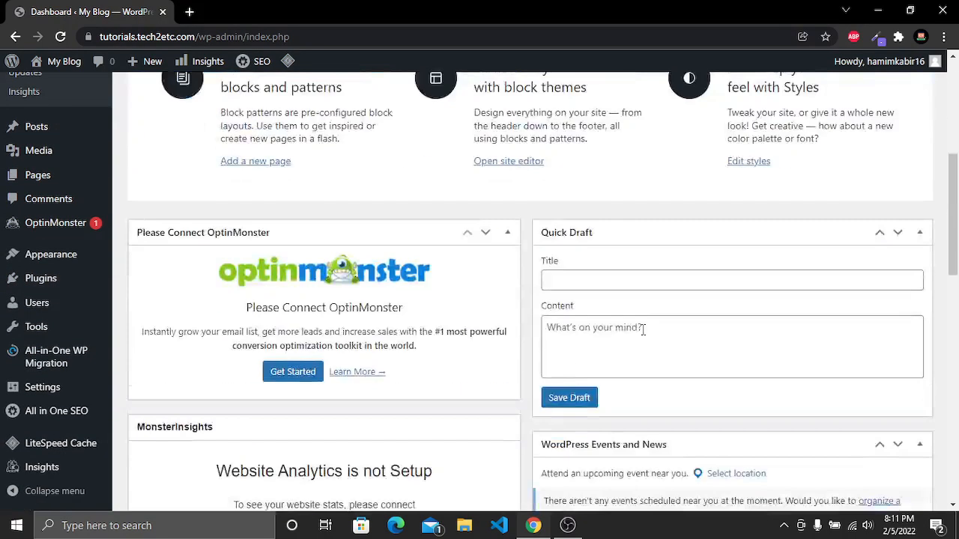
scroll(725, 367, "up", 5)
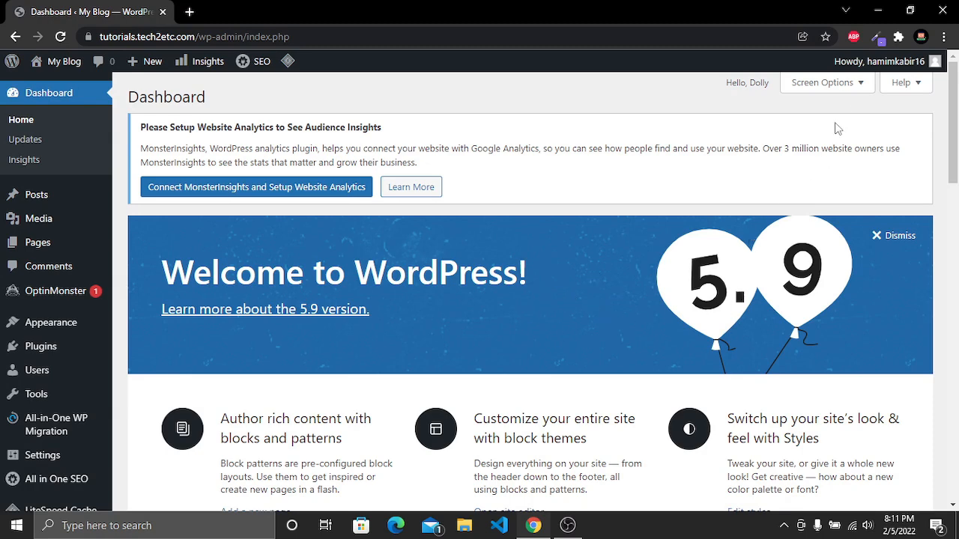
left_click(839, 88)
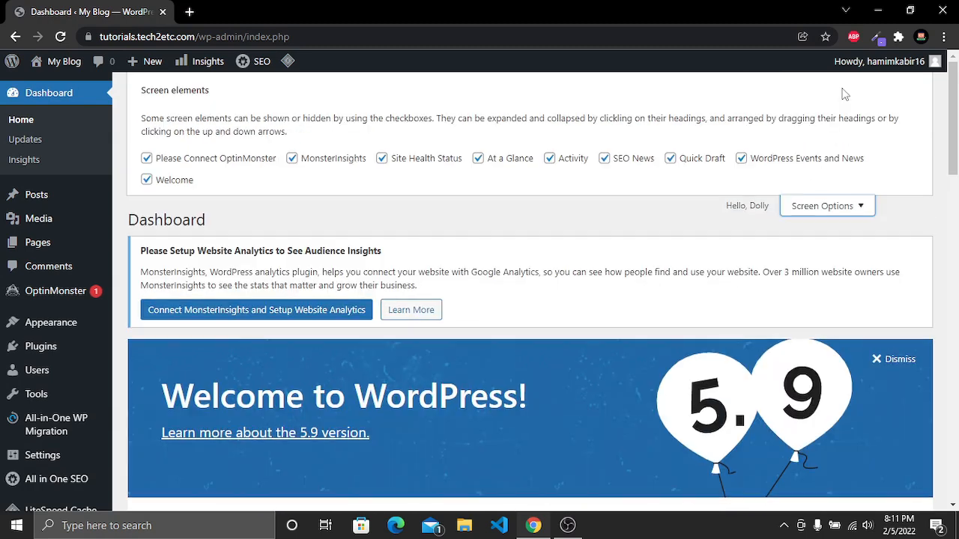
left_click(147, 158)
left_click(292, 158)
left_click(382, 158)
left_click(478, 158)
left_click(549, 158)
left_click(670, 158)
left_click(776, 159)
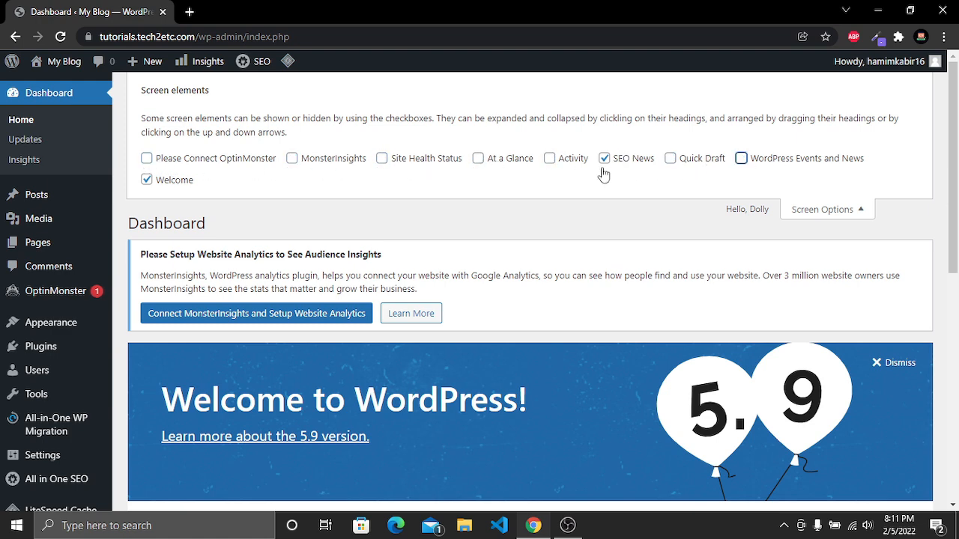
left_click(166, 181)
left_click(633, 160)
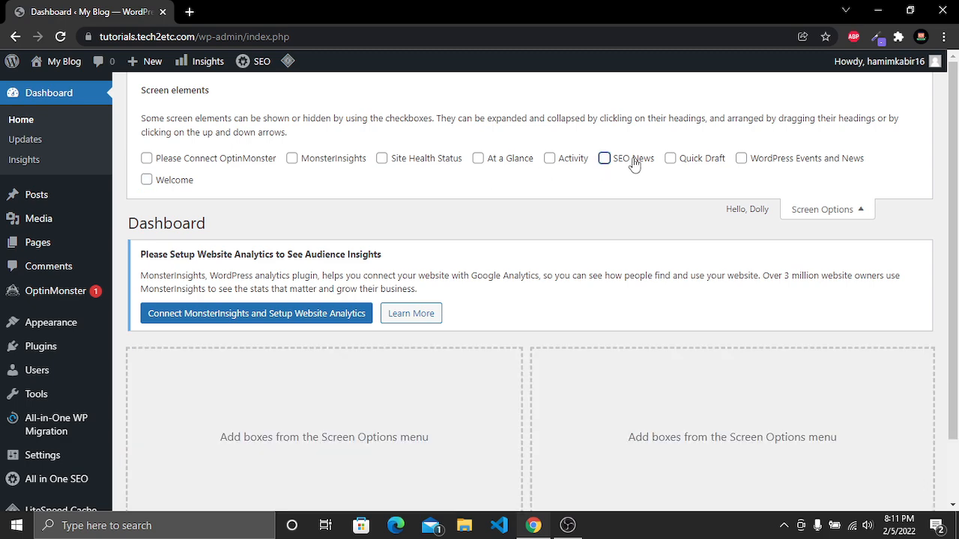
left_click(818, 213)
Select all installed plugins and deactivate them with a bulk action
scroll(845, 313, "down", 2)
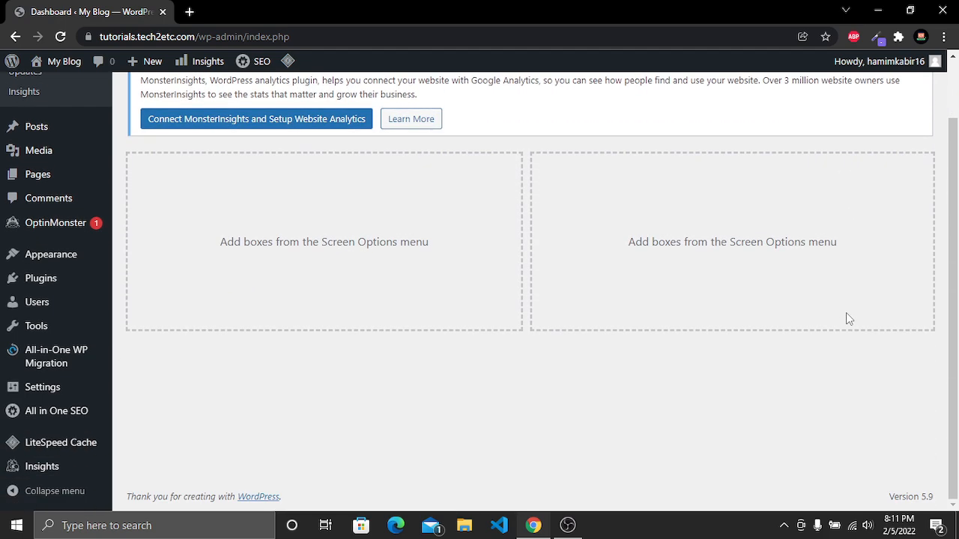
scroll(845, 313, "up", 2)
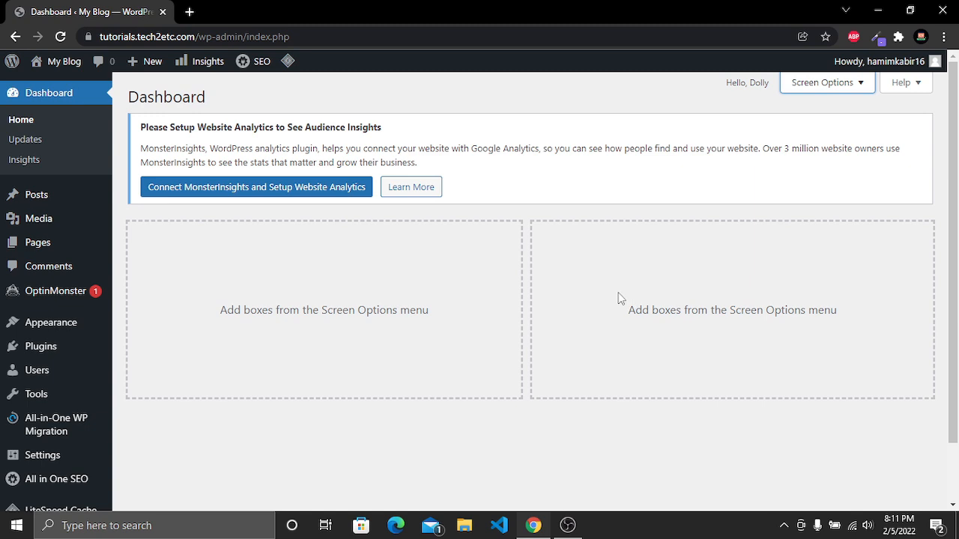
mouse_move(35, 351)
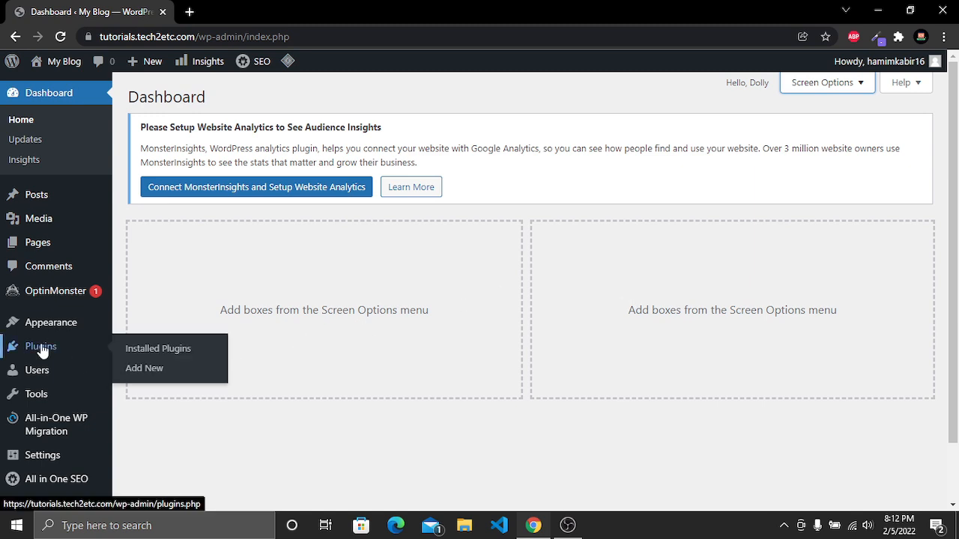
left_click(150, 350)
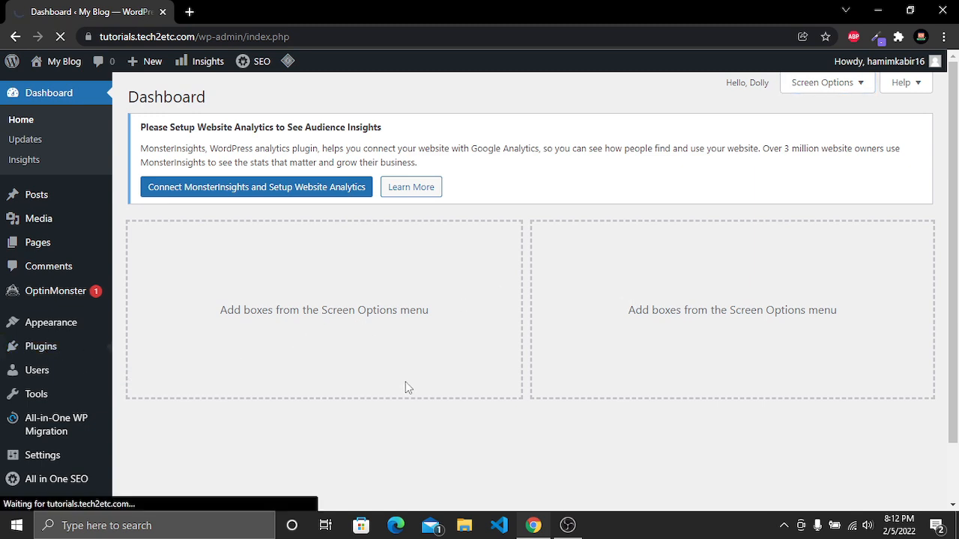
scroll(400, 387, "down", 7)
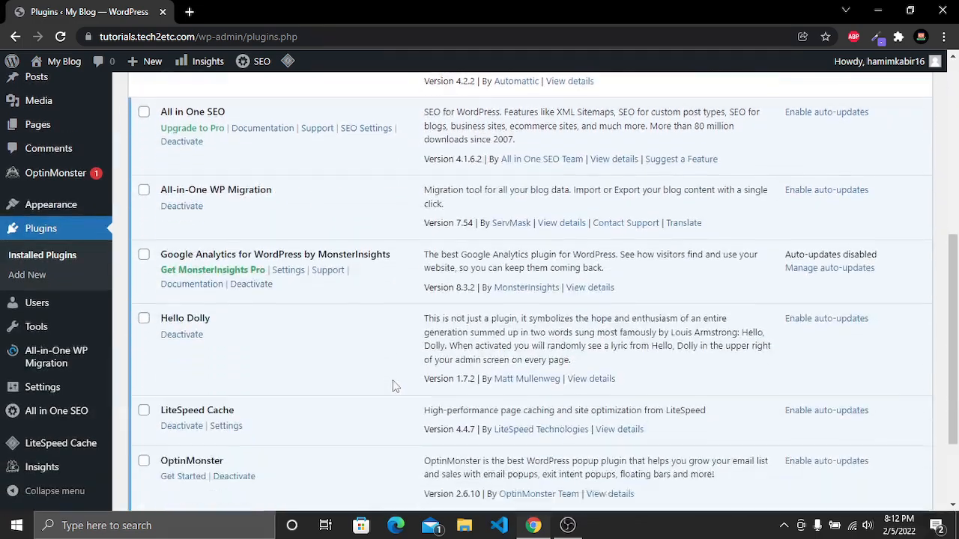
scroll(392, 382, "up", 7)
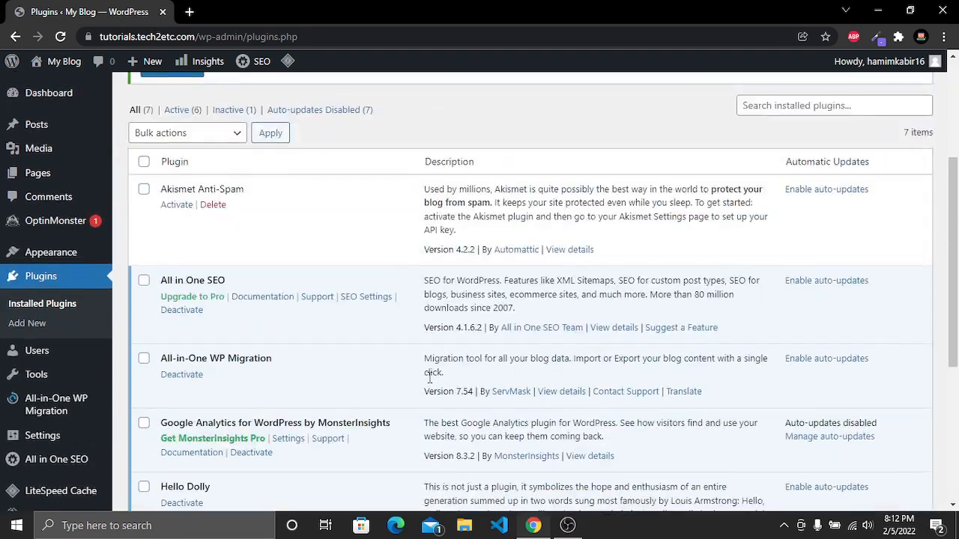
scroll(463, 395, "down", 2)
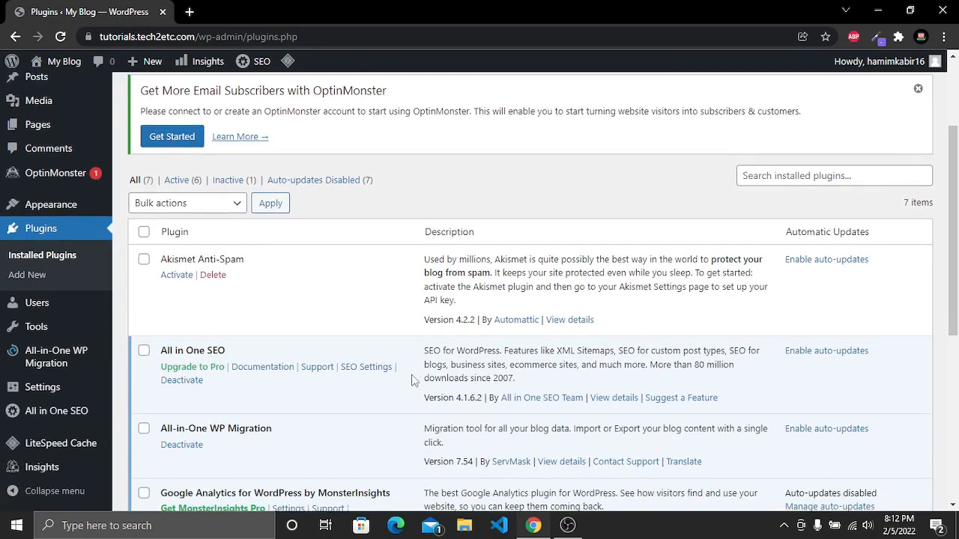
scroll(407, 408, "down", 4)
scroll(338, 358, "up", 5)
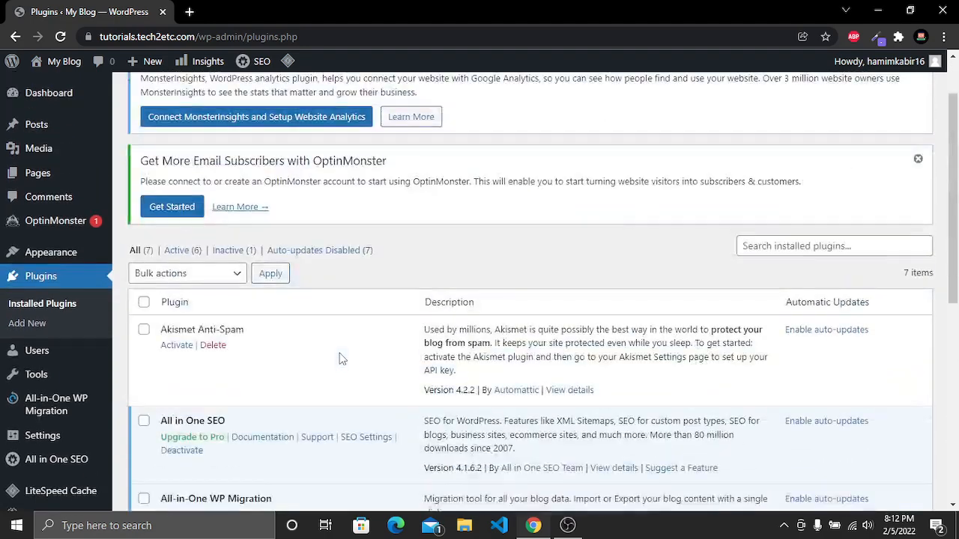
left_click(144, 302)
left_click(203, 276)
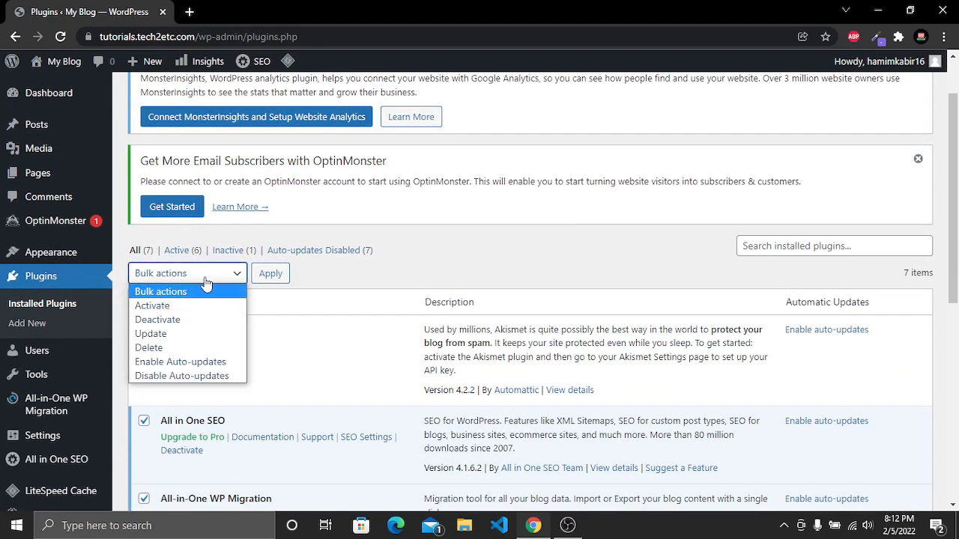
left_click(201, 324)
left_click(272, 279)
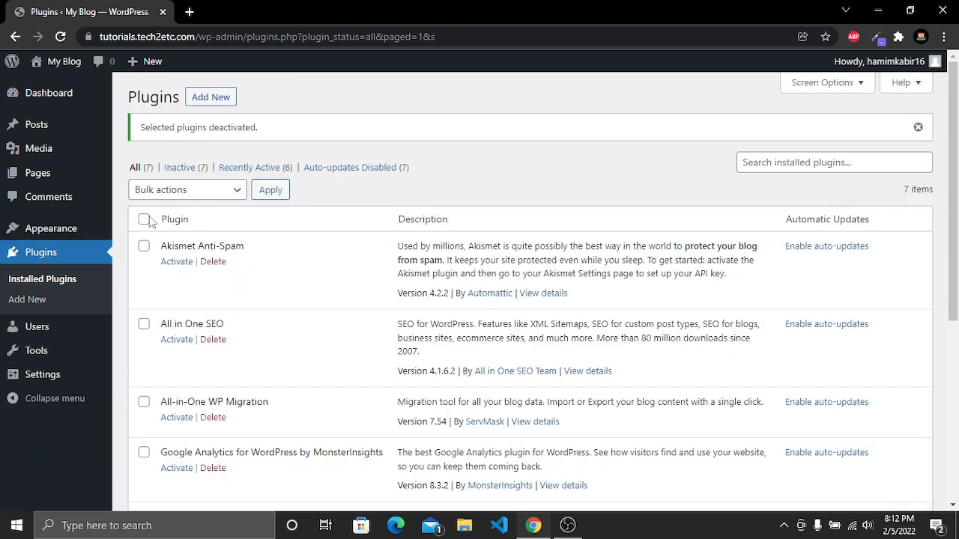
Select all installed plugins again and bulk delete them, confirming the deletion
left_click(144, 220)
left_click(198, 197)
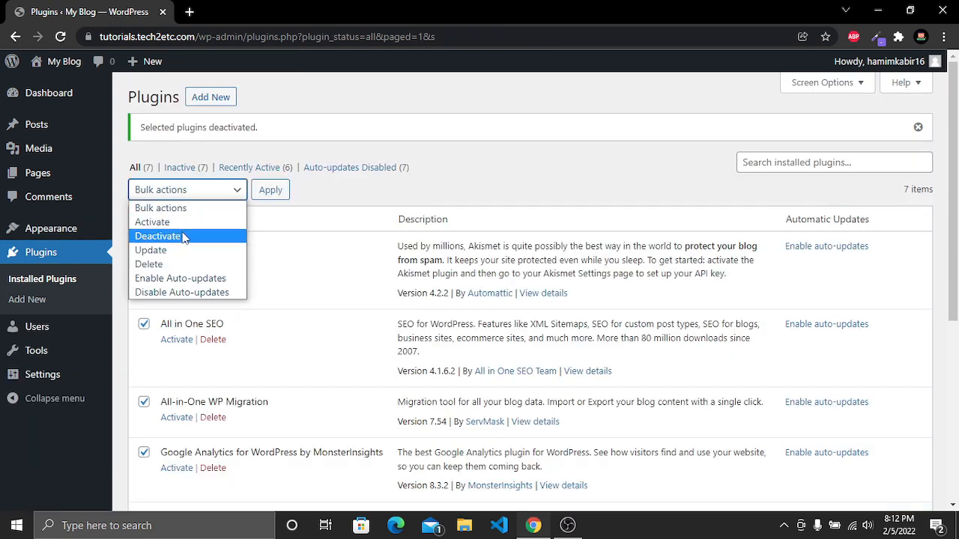
left_click(167, 264)
left_click(270, 189)
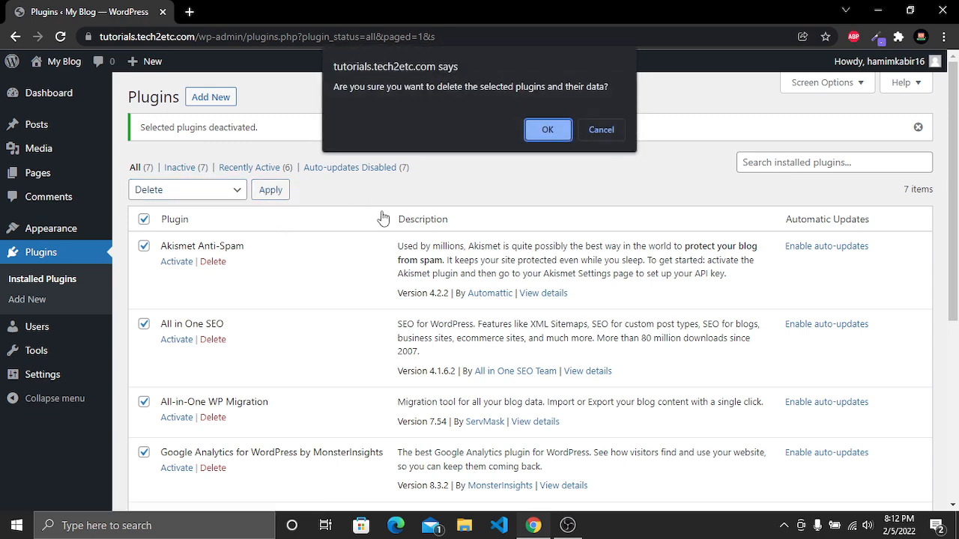
left_click(550, 138)
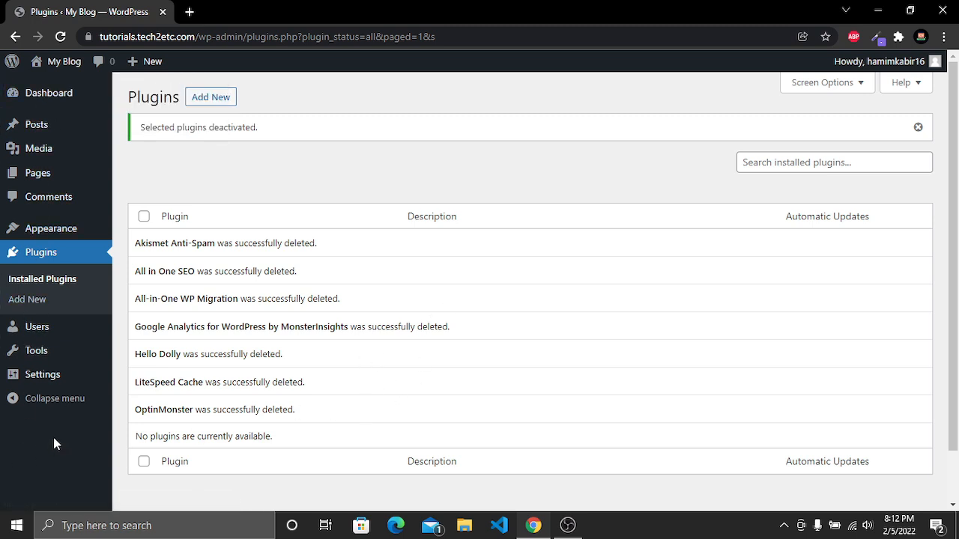
Open the site's front page in a new tab and scroll through it
mouse_move(51, 366)
mouse_move(72, 66)
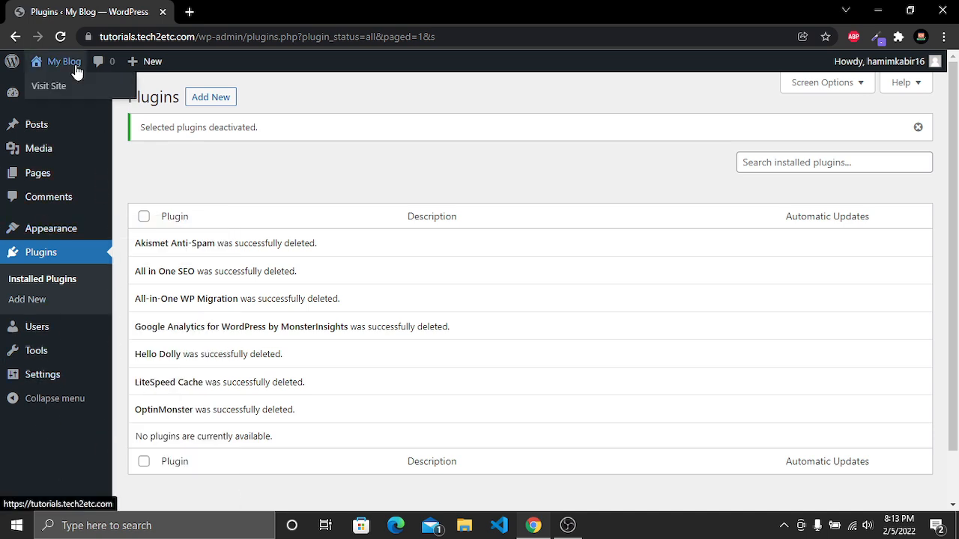
middle_click(52, 86)
left_click(248, 13)
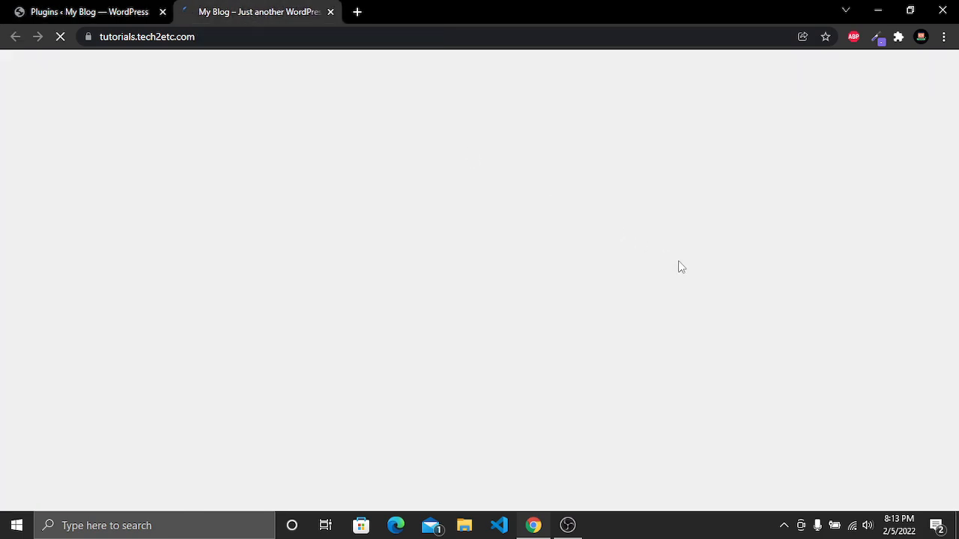
scroll(663, 291, "down", 5)
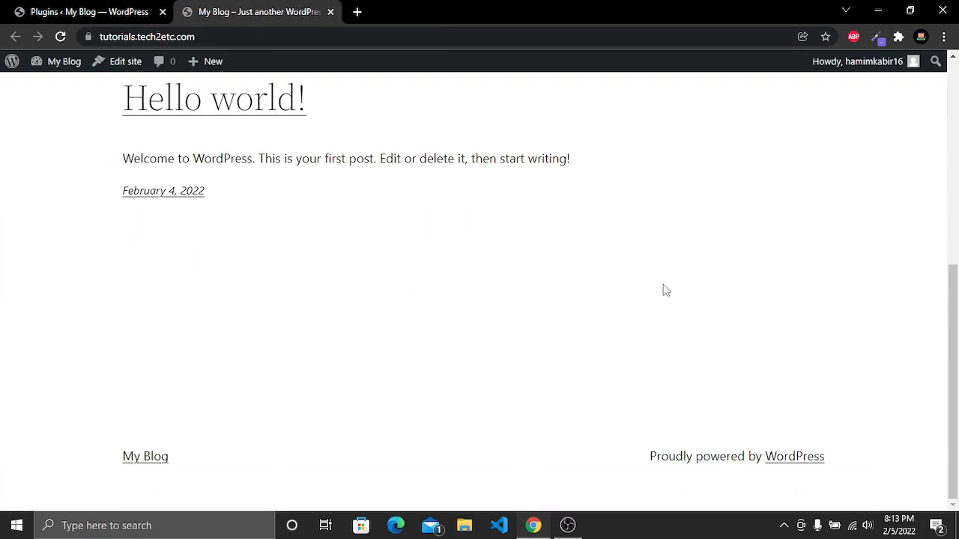
scroll(666, 291, "up", 5)
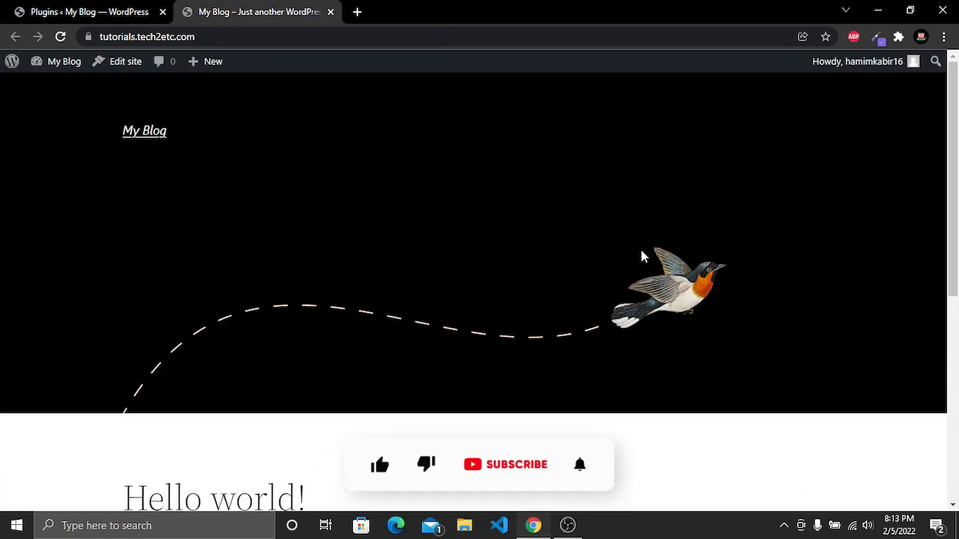
scroll(771, 334, "down", 5)
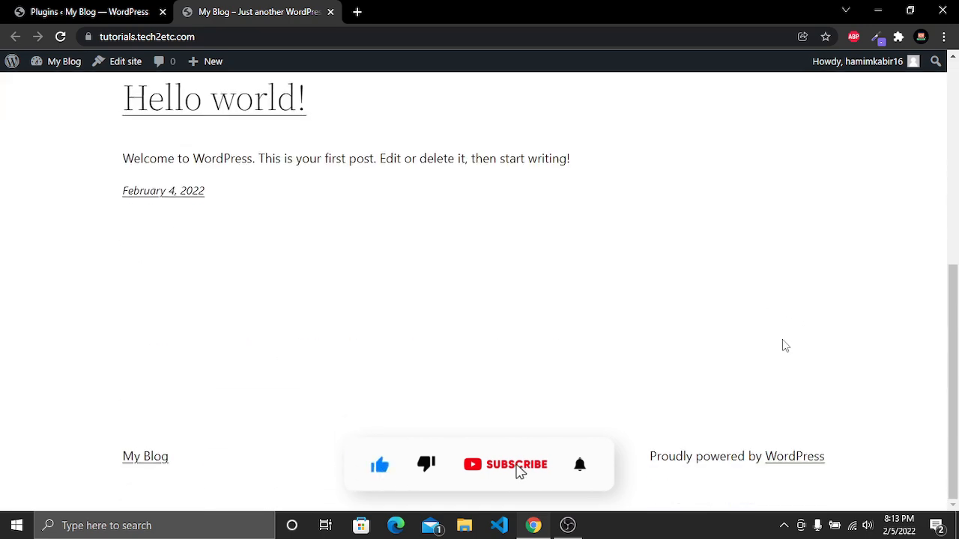
scroll(775, 343, "up", 3)
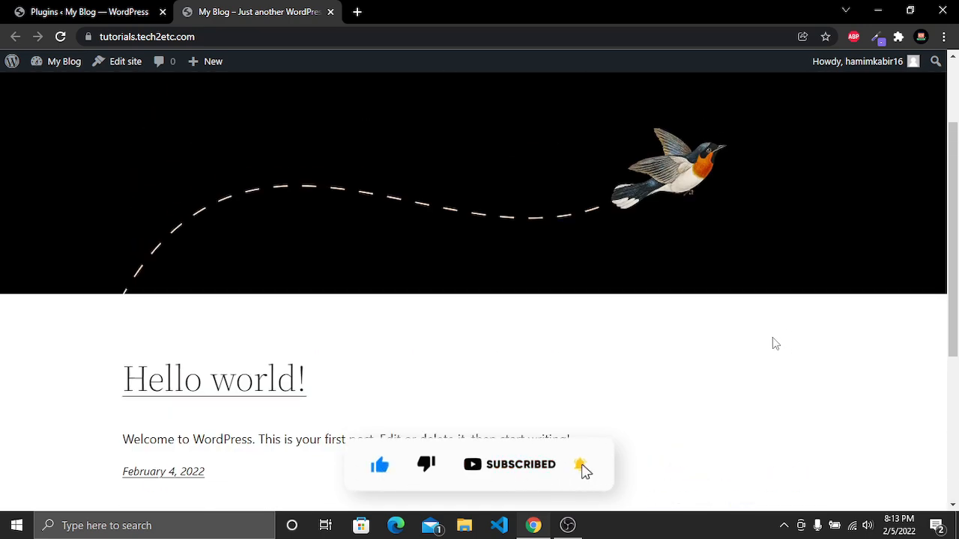
scroll(772, 341, "up", 2)
Upload the rishi_1.1.1.zip theme file as a new theme and install it
left_click(37, 11)
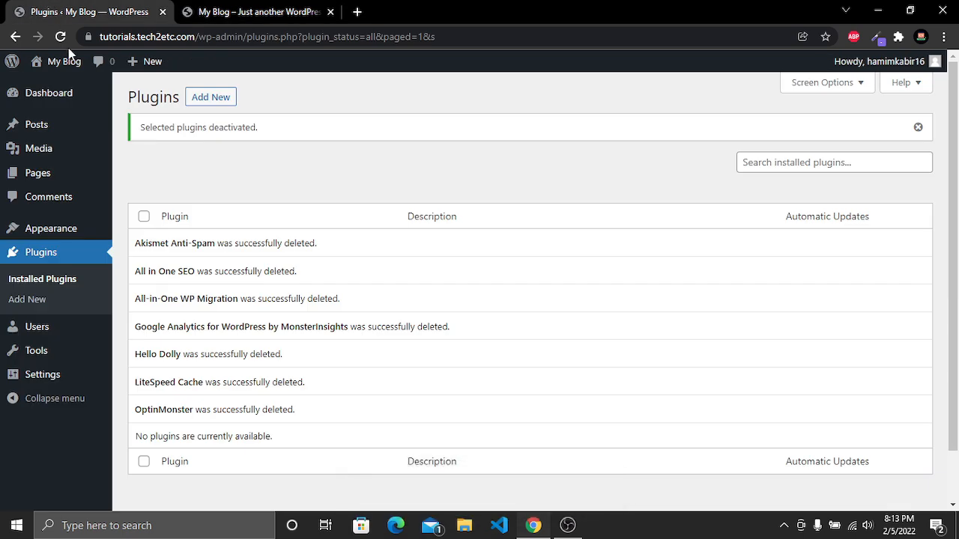
mouse_move(62, 235)
left_click(132, 237)
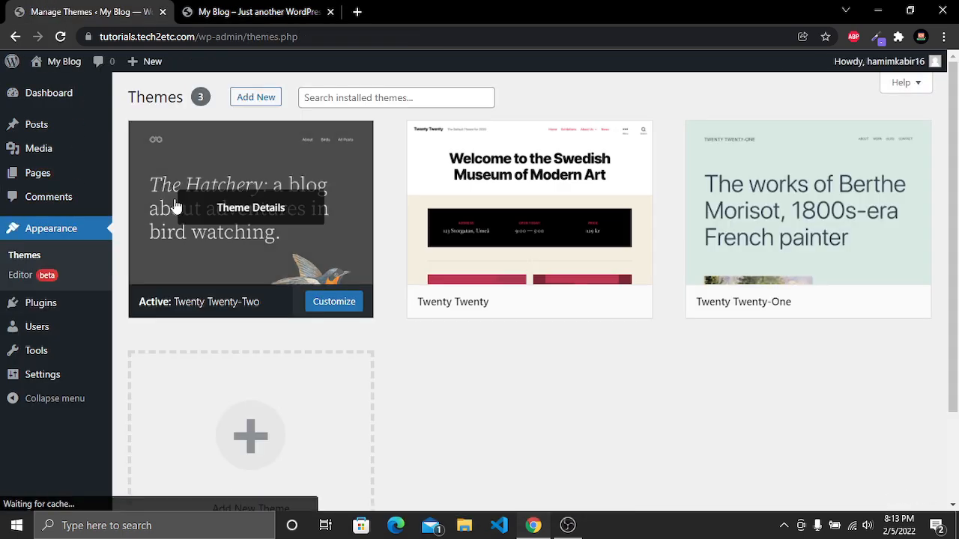
left_click(262, 100)
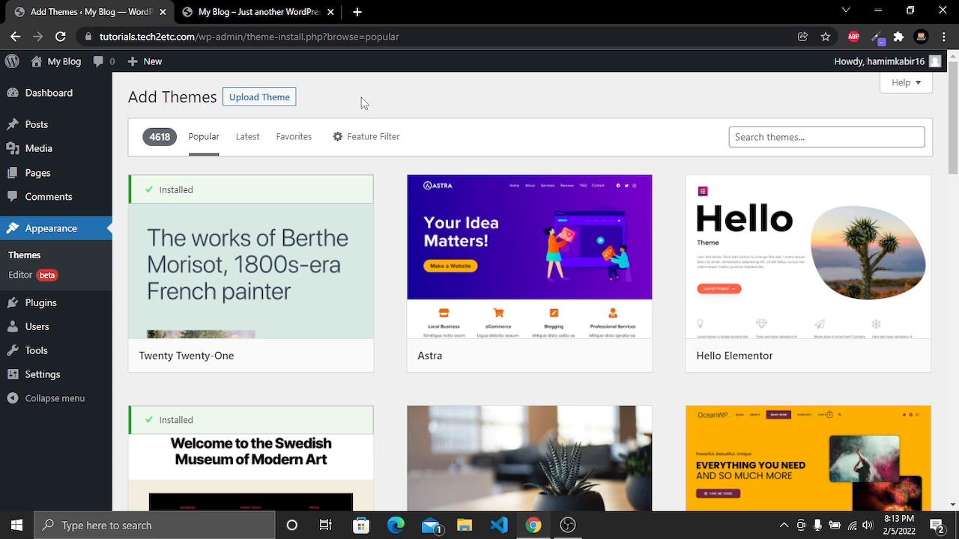
left_click(263, 97)
left_click(448, 225)
left_click(174, 130)
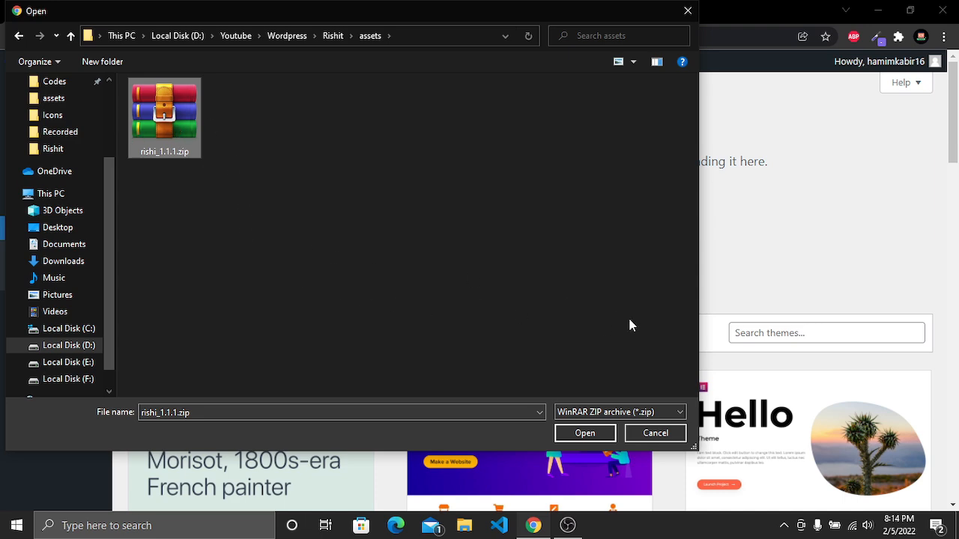
left_click(585, 433)
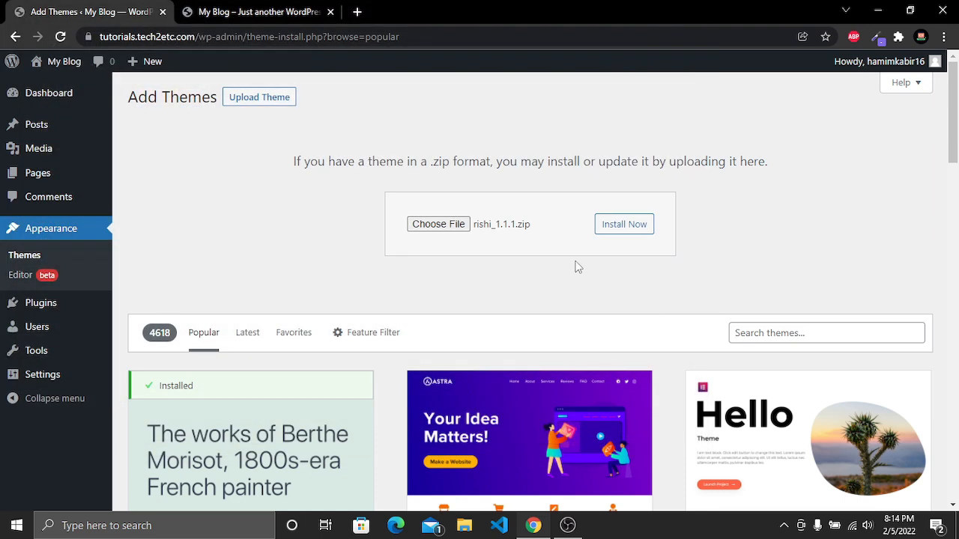
left_click(629, 236)
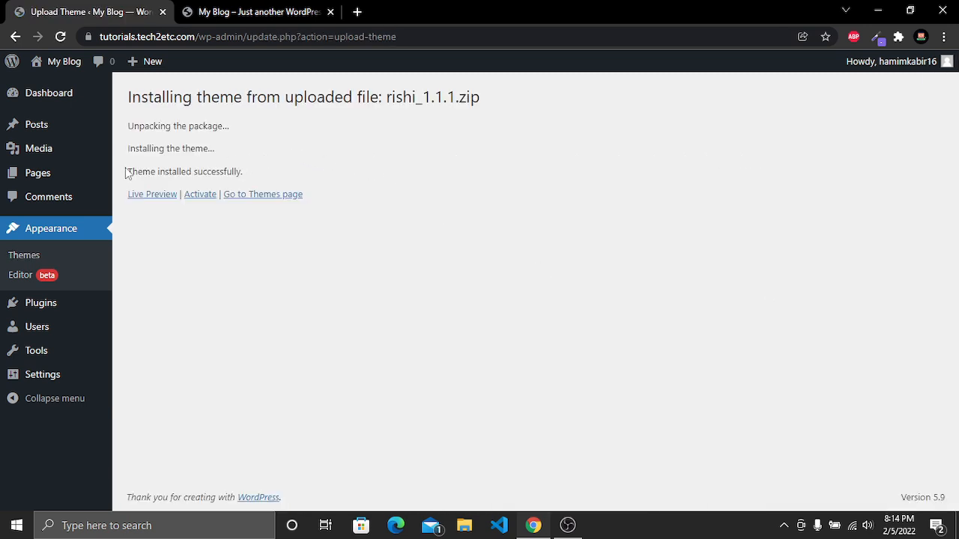
Activate the newly installed Rishi theme
left_click_drag(129, 172, 242, 172)
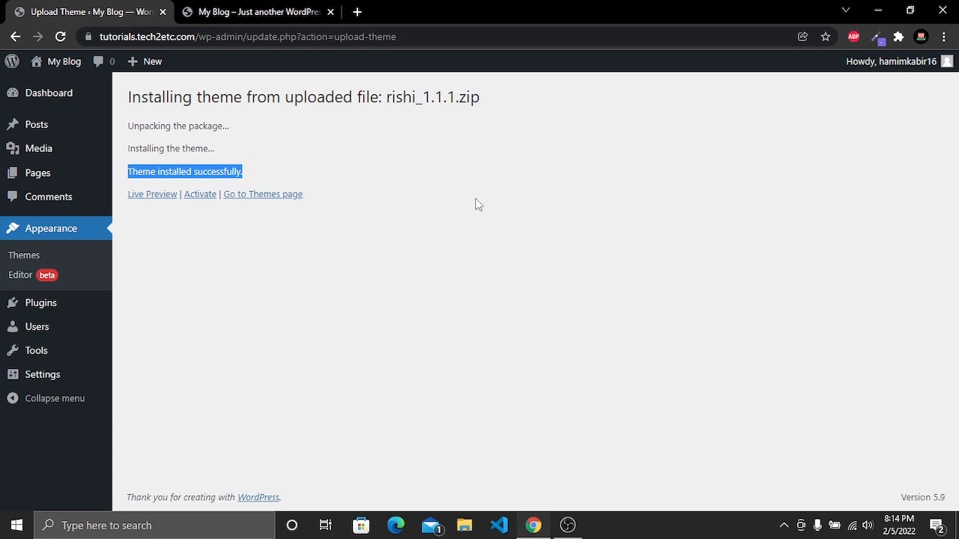
left_click(478, 204)
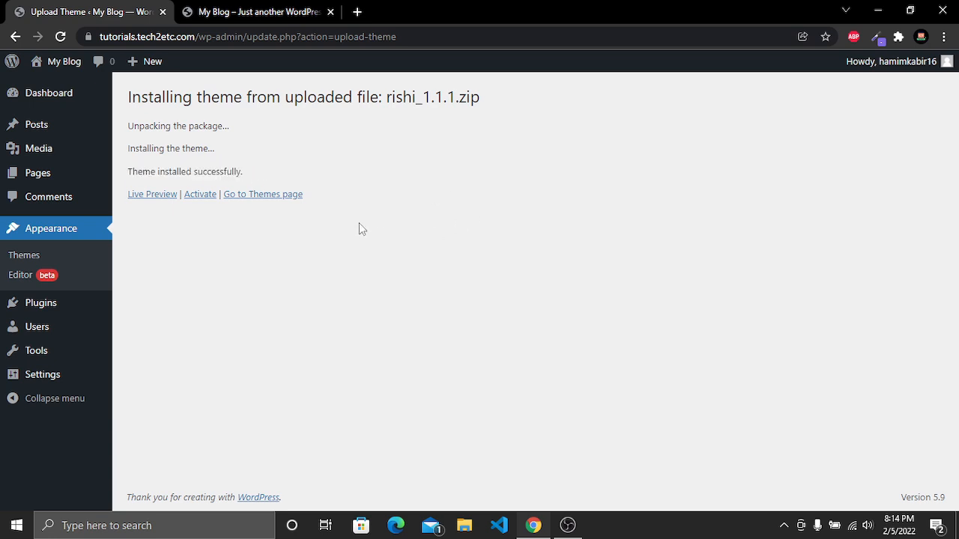
left_click(203, 198)
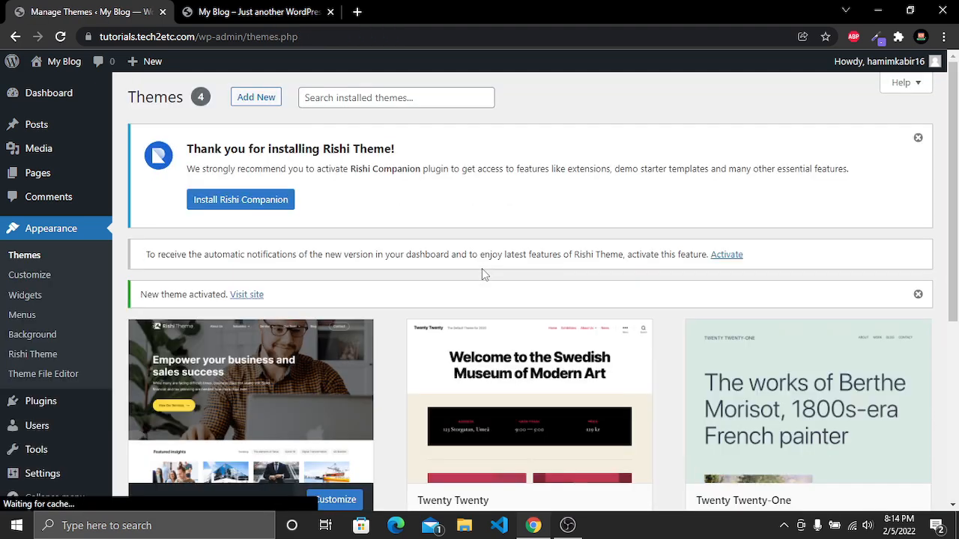
Install the Rishi Companion plugin recommended for the Rishi theme
scroll(478, 268, "down", 2)
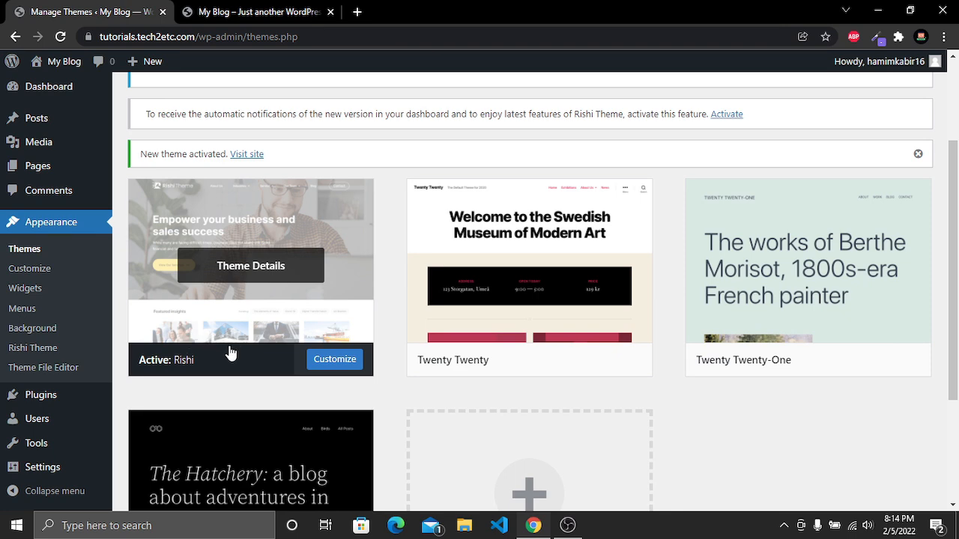
scroll(272, 374, "up", 2)
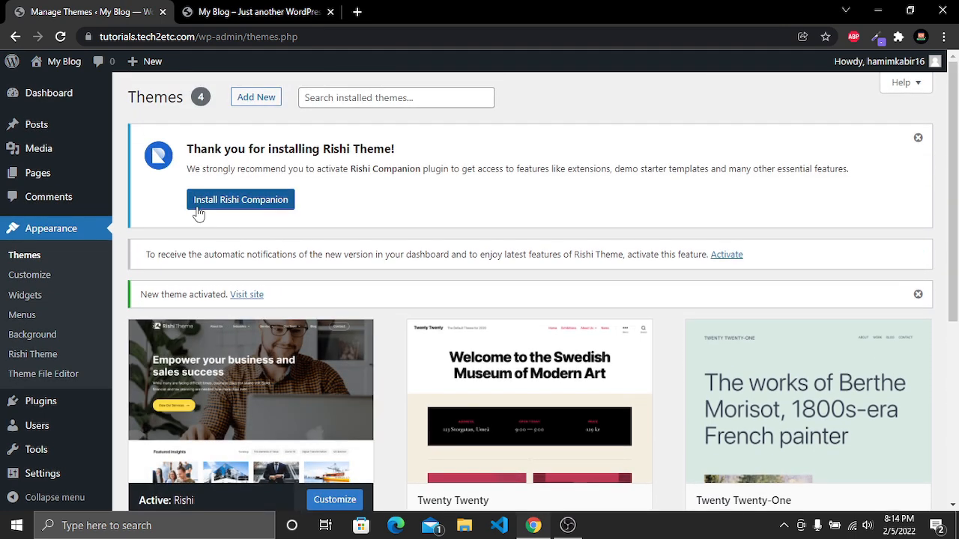
left_click(261, 202)
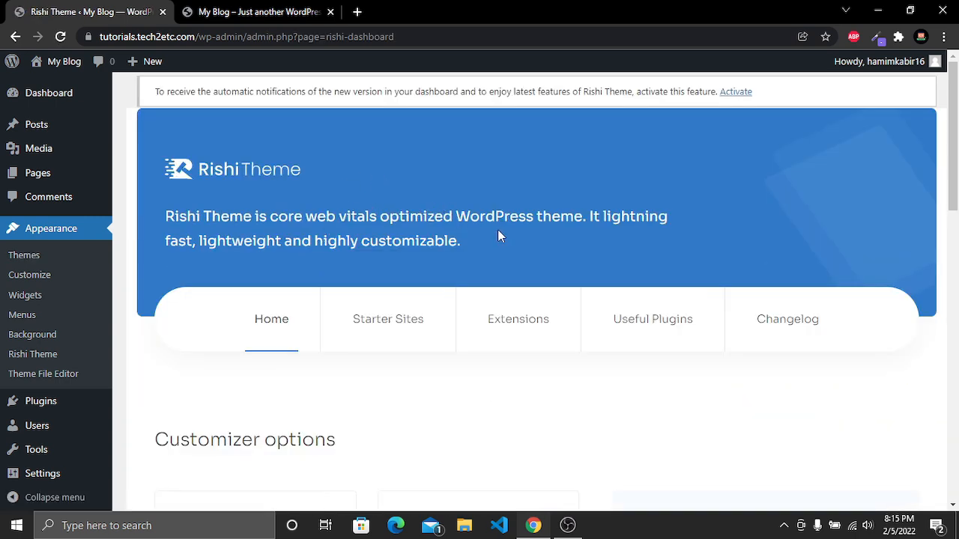
Open the Rishi theme's Starter Sites section and install the Rishi Starter Templates
scroll(502, 219, "down", 4)
scroll(588, 216, "down", 7)
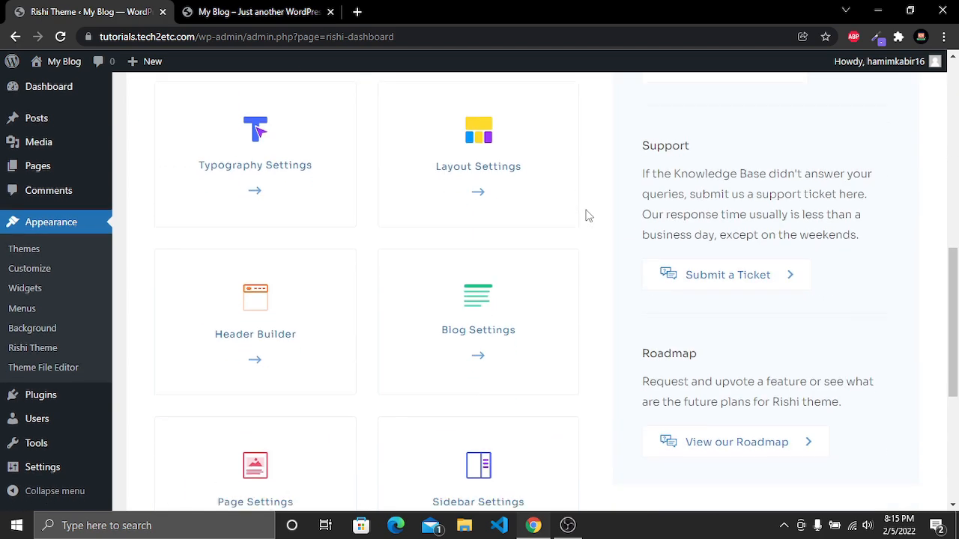
scroll(588, 215, "up", 11)
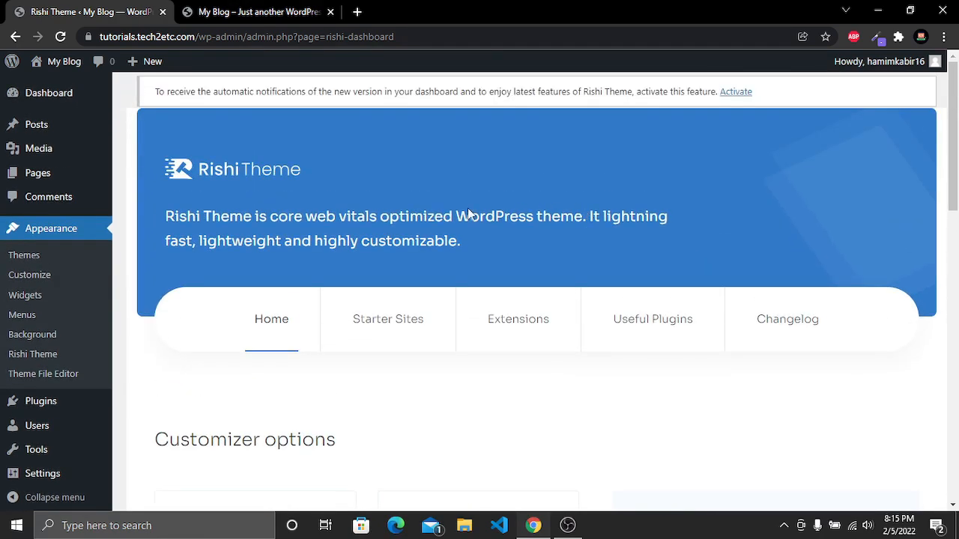
left_click(400, 324)
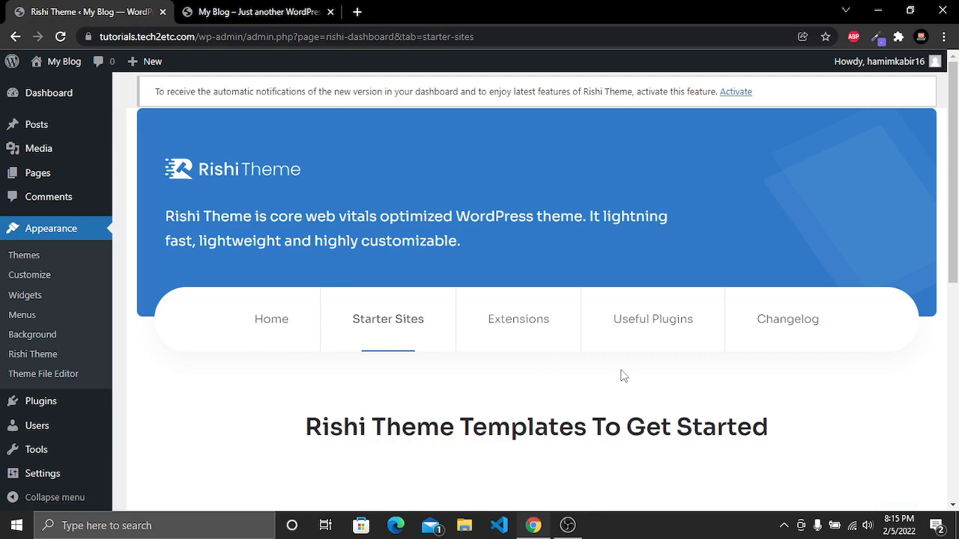
scroll(576, 242, "down", 5)
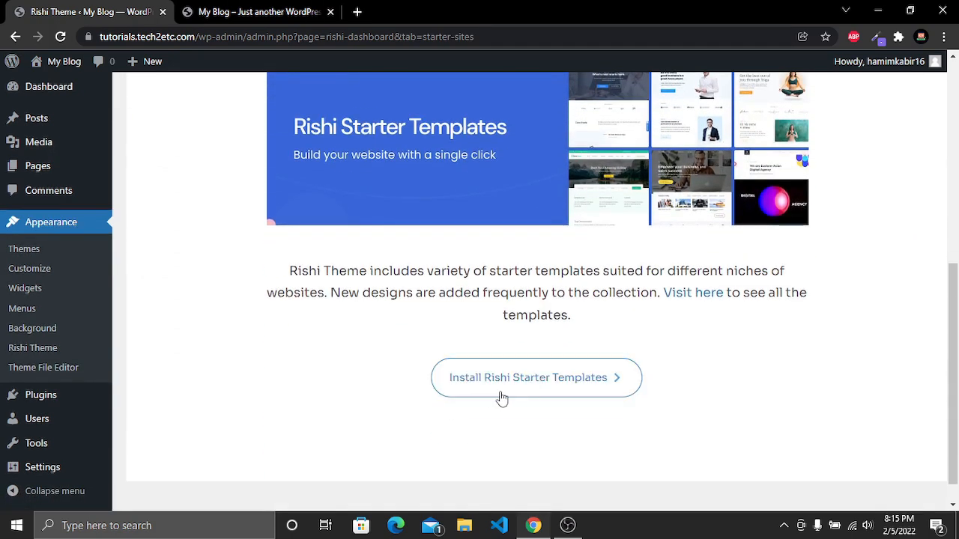
left_click(583, 394)
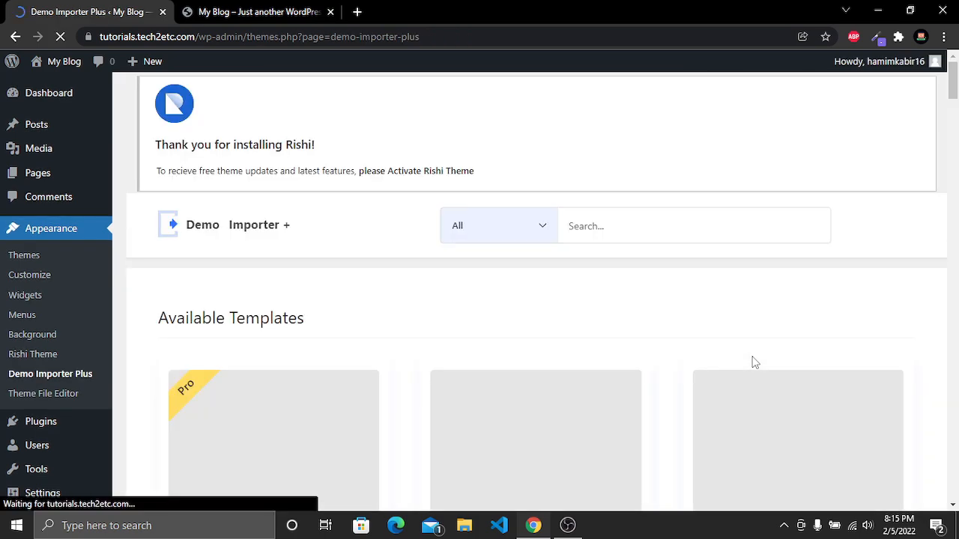
Browse the available starter templates and search them for Digital
scroll(923, 240, "down", 15)
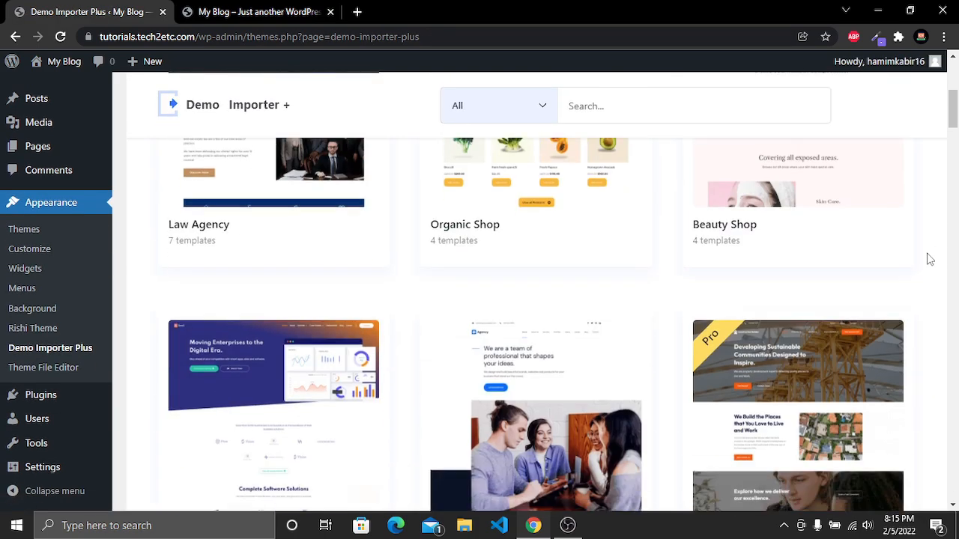
scroll(929, 259, "down", 8)
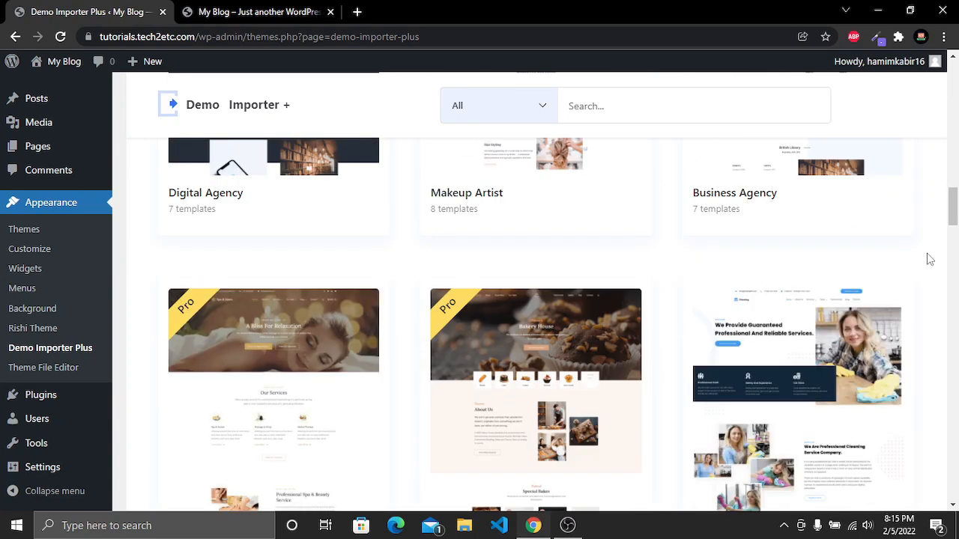
scroll(929, 258, "down", 2)
scroll(929, 258, "up", 1)
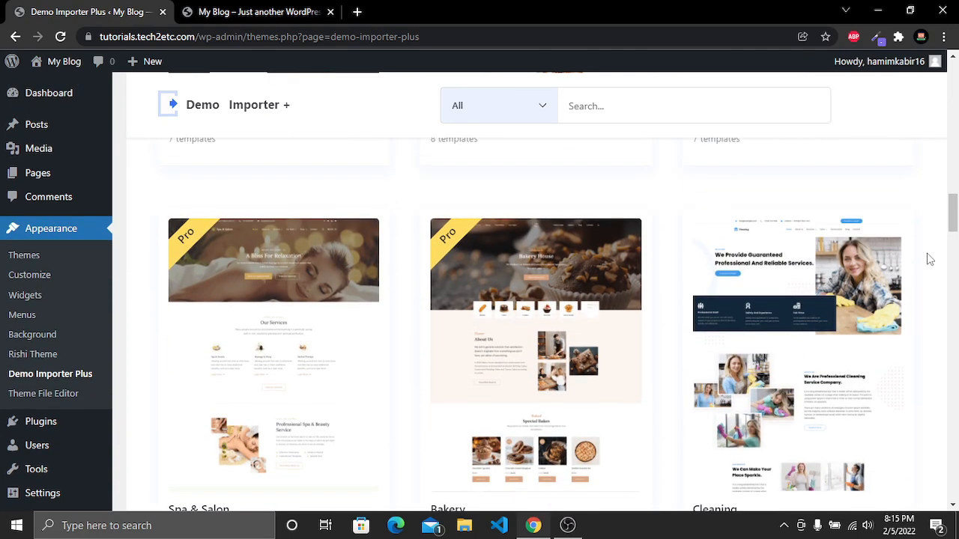
mouse_move(469, 275)
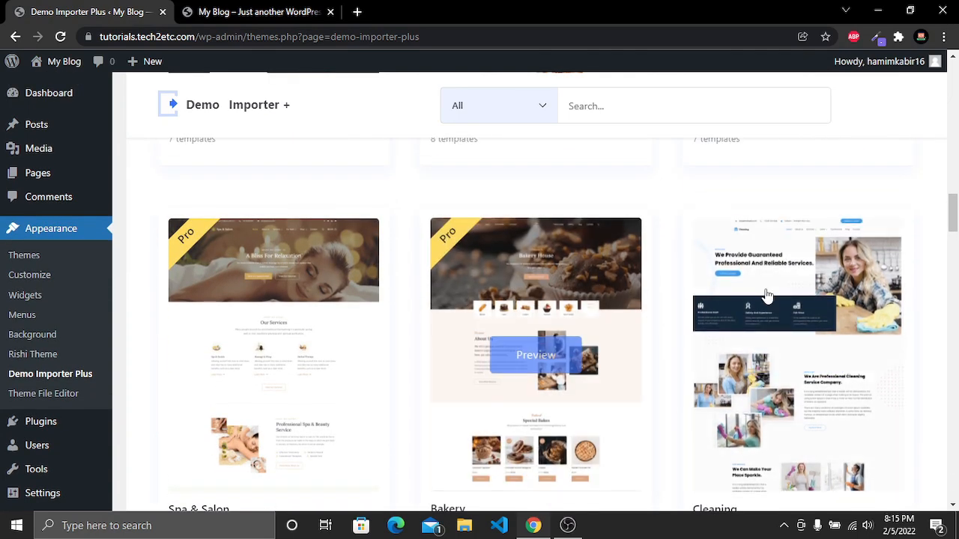
left_click_drag(955, 218, 950, 83)
left_click(657, 143)
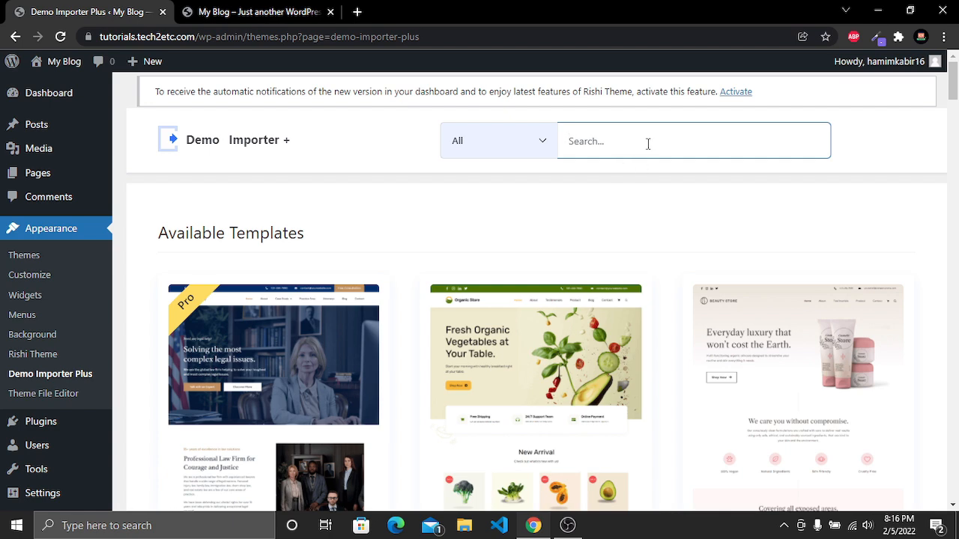
type("Digital")
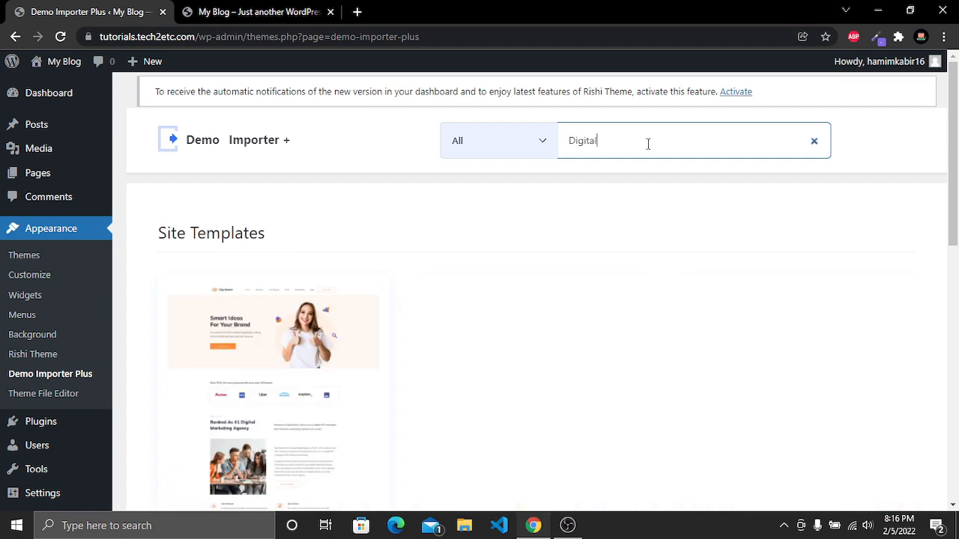
Open the Digital Marketing starter site and look through its page templates, including About Us
scroll(651, 180, "down", 2)
mouse_move(336, 325)
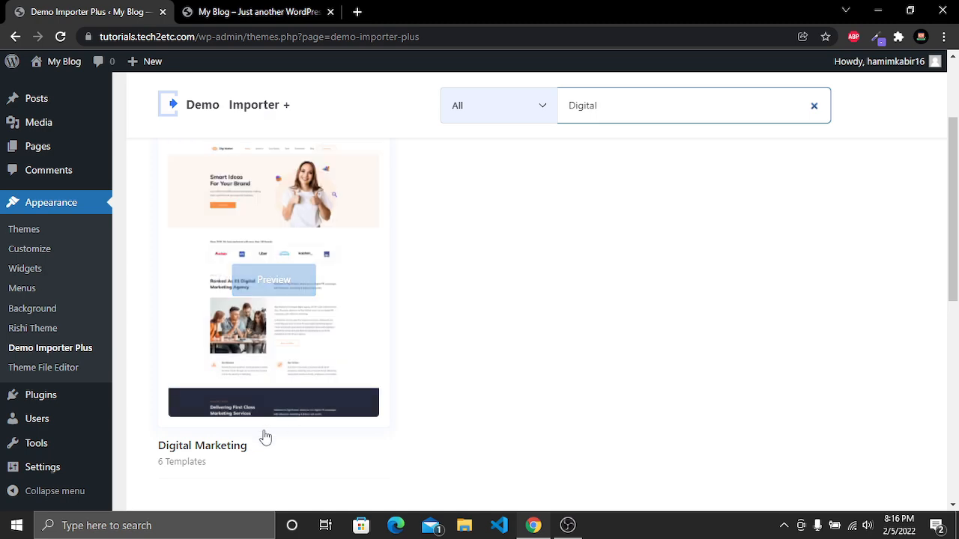
left_click(234, 453)
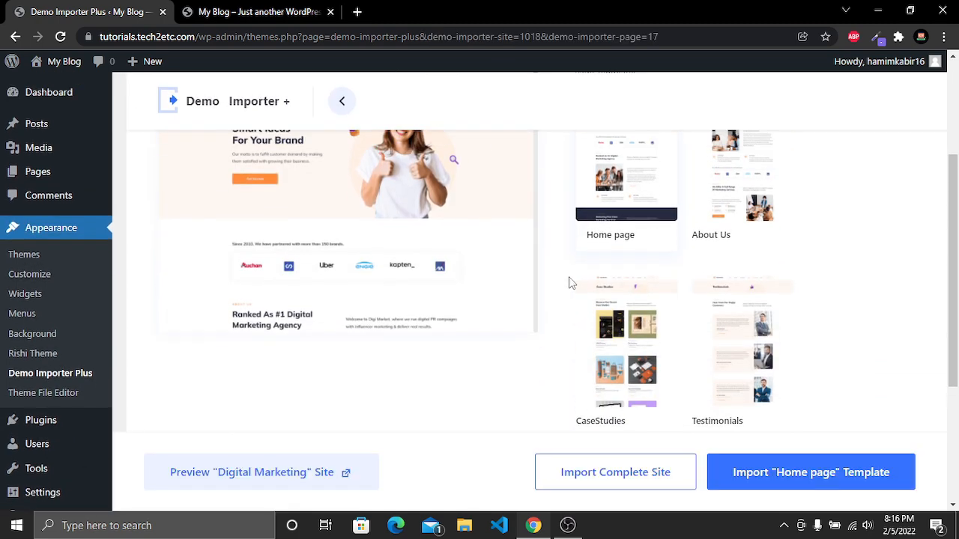
scroll(696, 289, "down", 5)
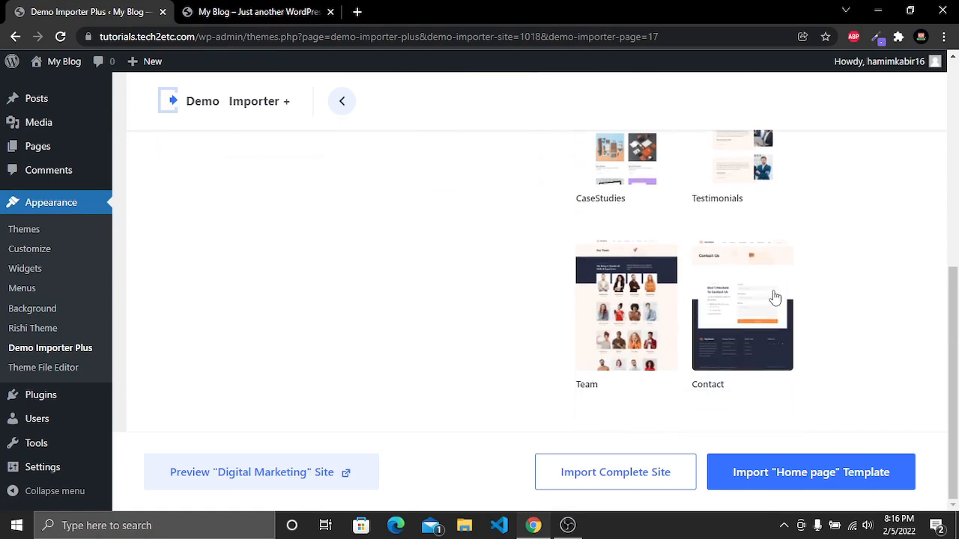
scroll(749, 299, "up", 8)
scroll(722, 283, "down", 5)
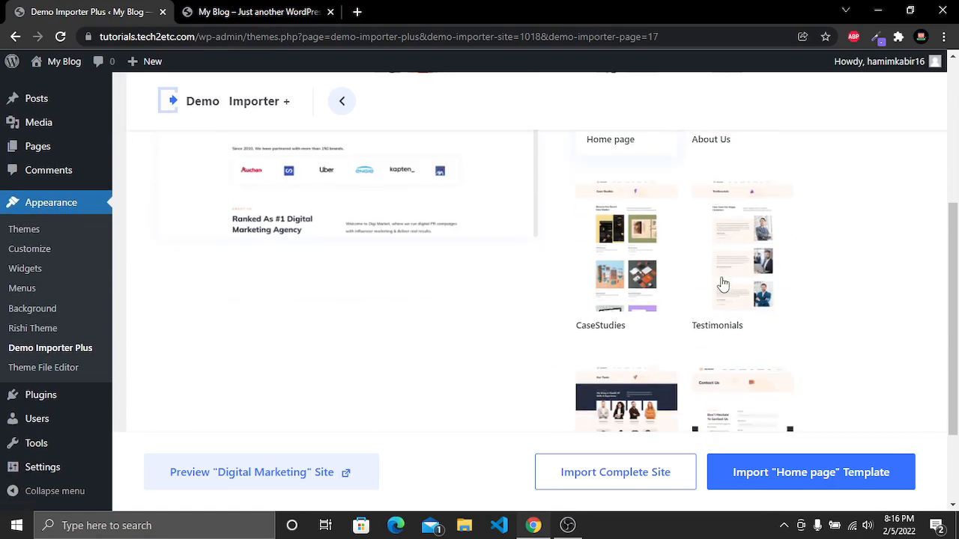
scroll(754, 363, "down", 1)
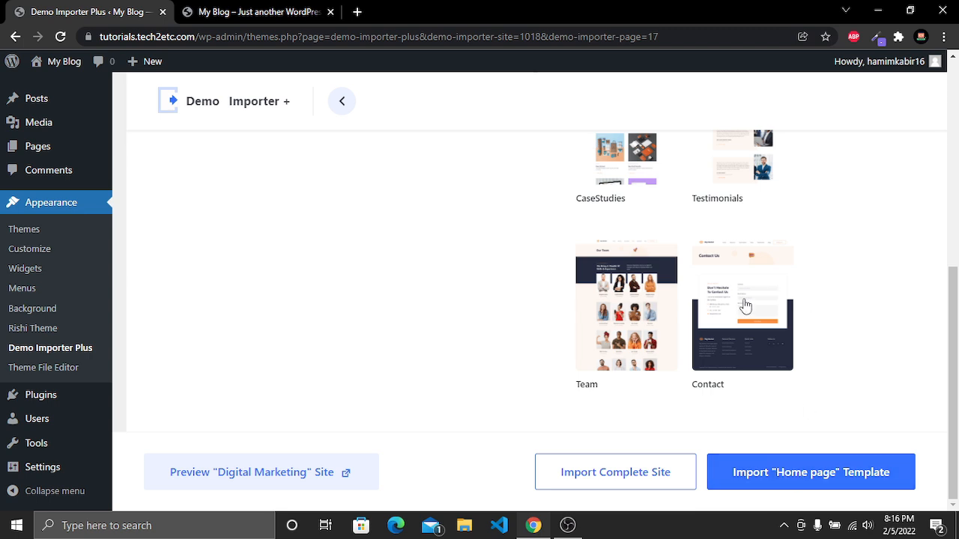
scroll(743, 304, "up", 5)
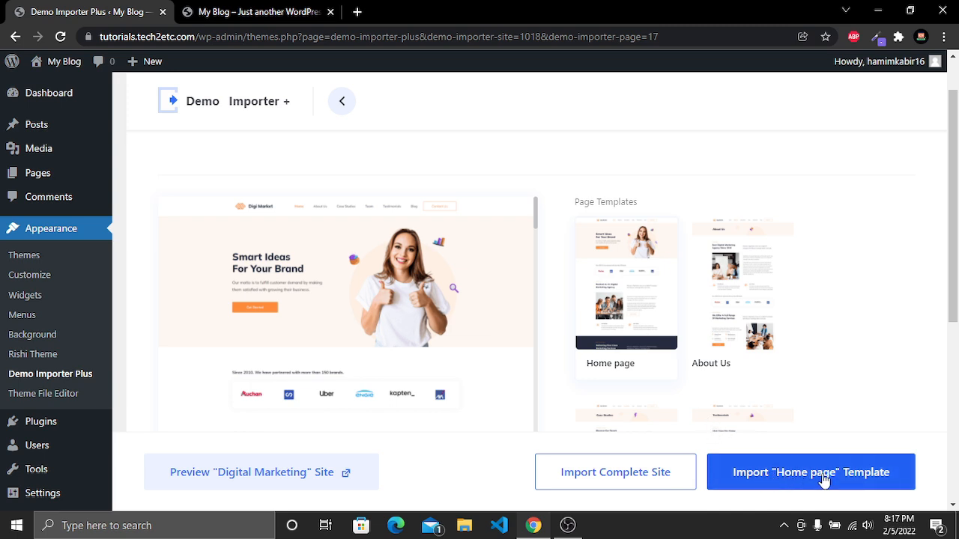
left_click(746, 311)
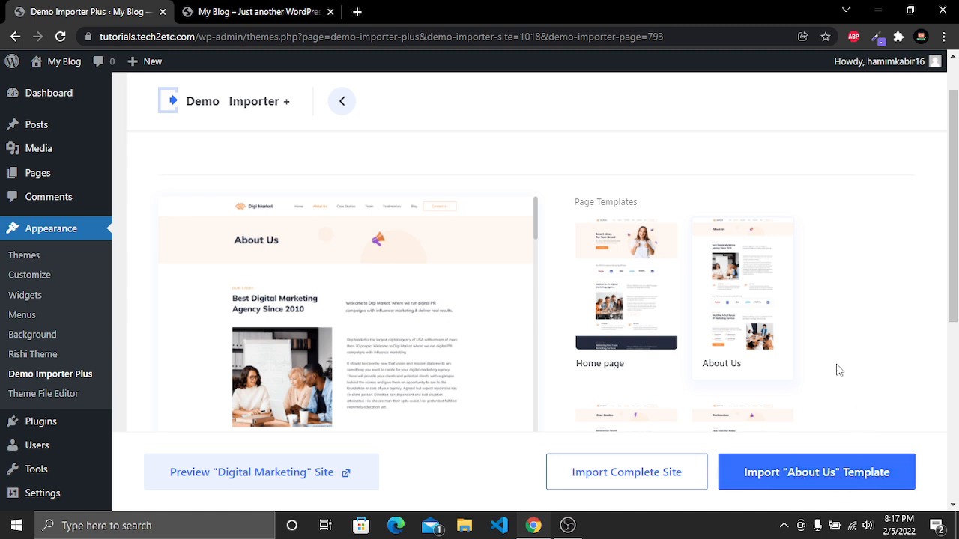
scroll(819, 322, "down", 5)
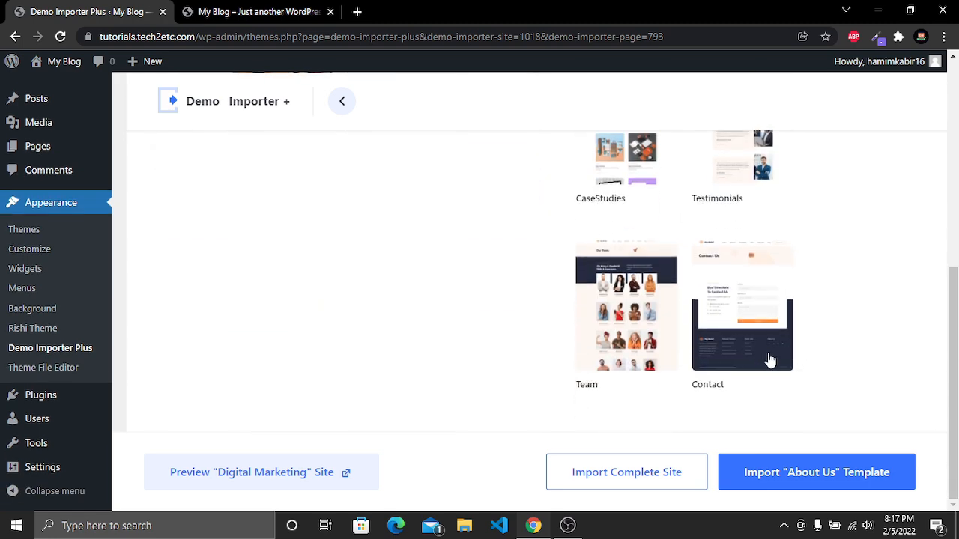
Import the complete Digital Marketing site with Delete Previously Imported Site enabled
left_click(633, 474)
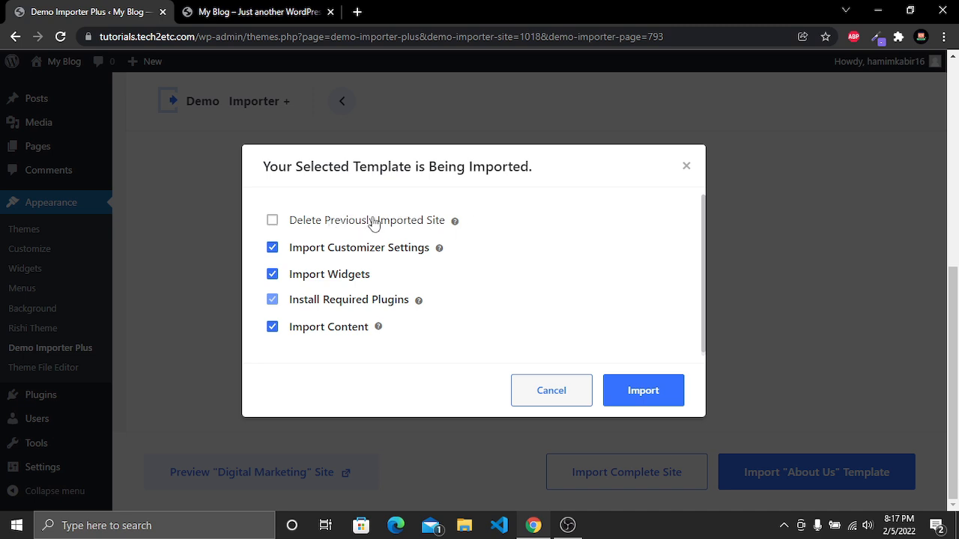
left_click(308, 221)
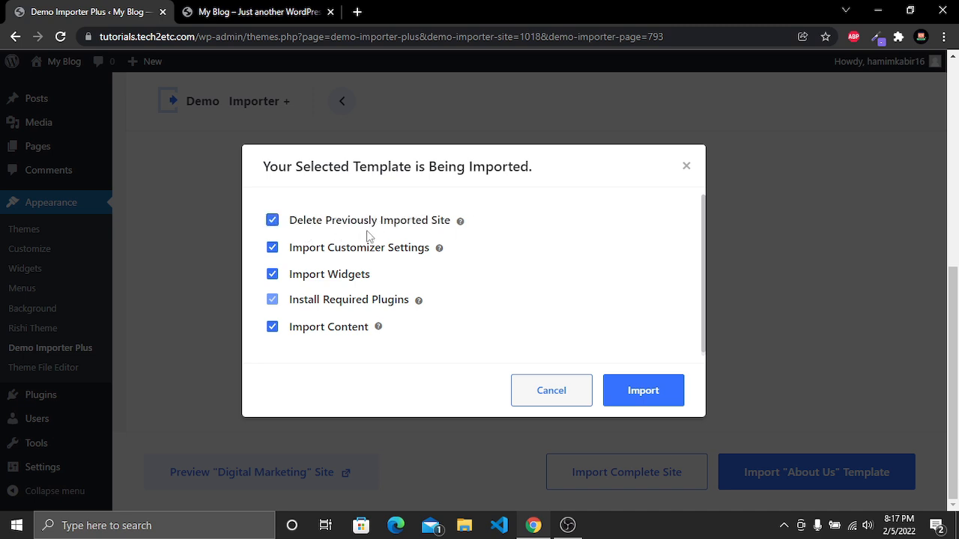
left_click(642, 391)
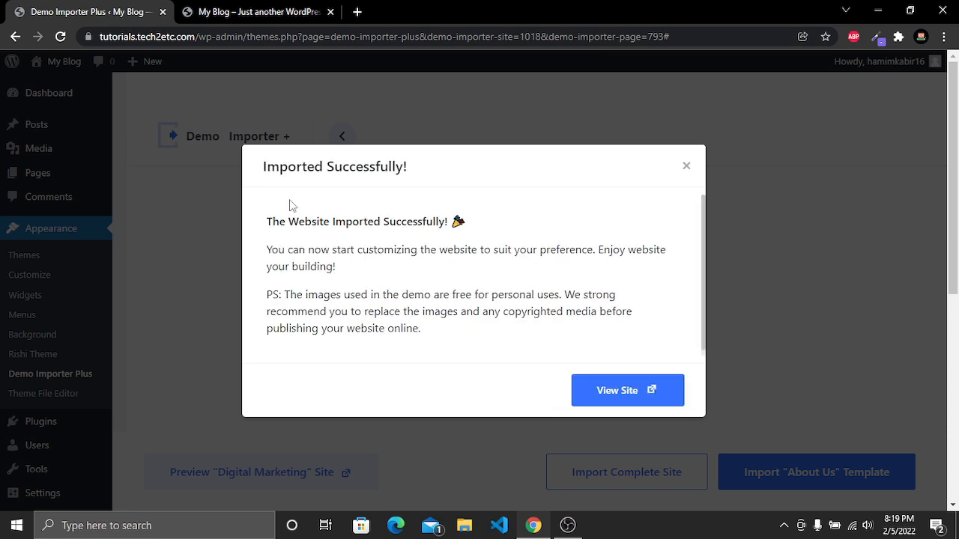
Open the imported site and scroll through the Digi Market front page
left_click_drag(264, 170, 411, 174)
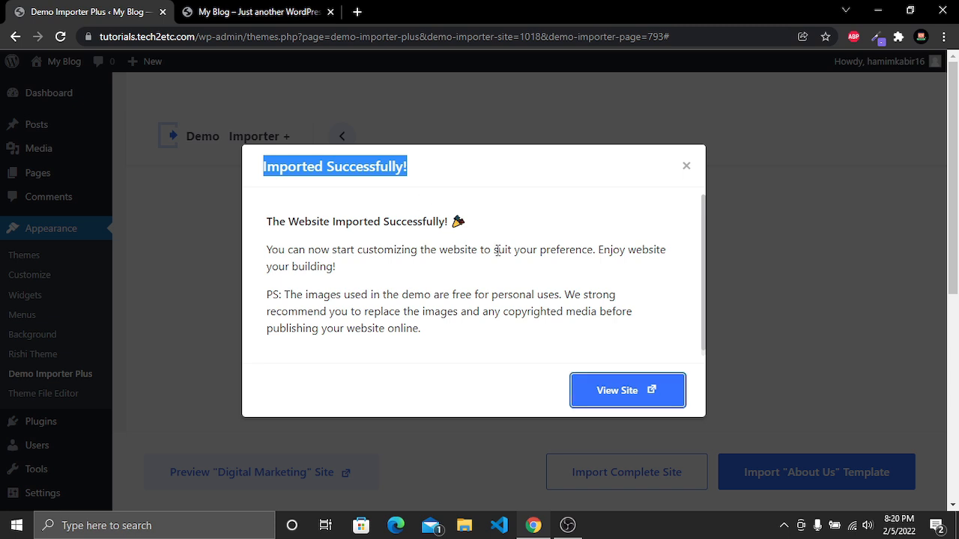
left_click(622, 396)
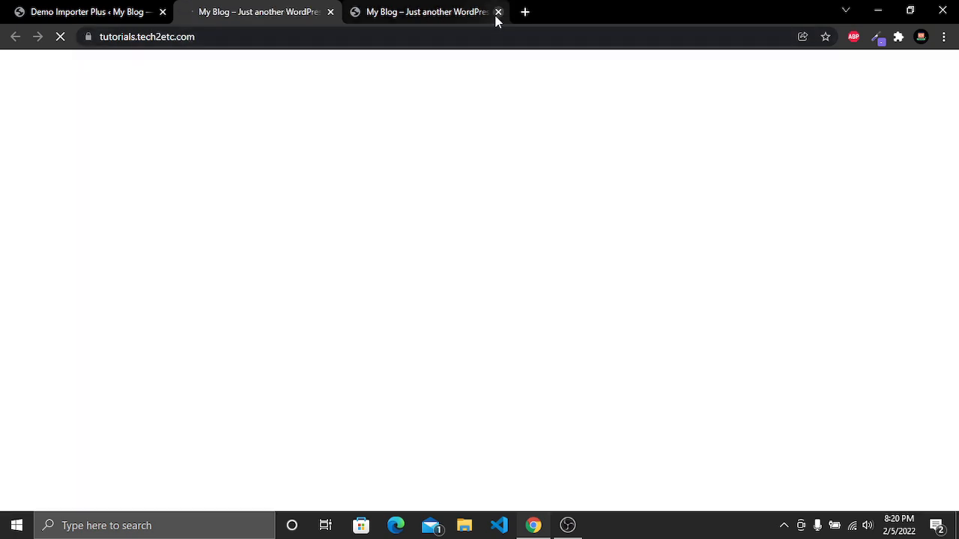
left_click(498, 12)
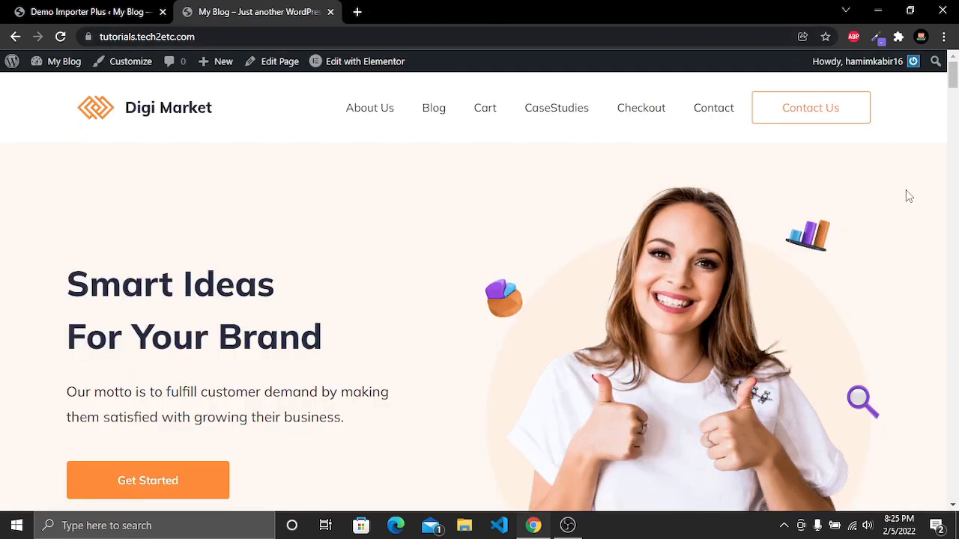
scroll(906, 195, "down", 10)
scroll(907, 194, "down", 15)
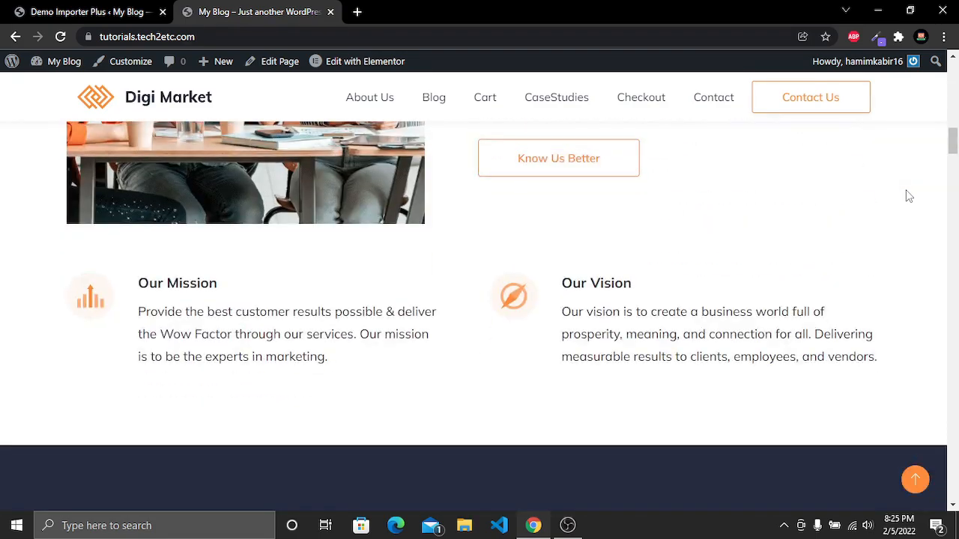
scroll(908, 197, "down", 15)
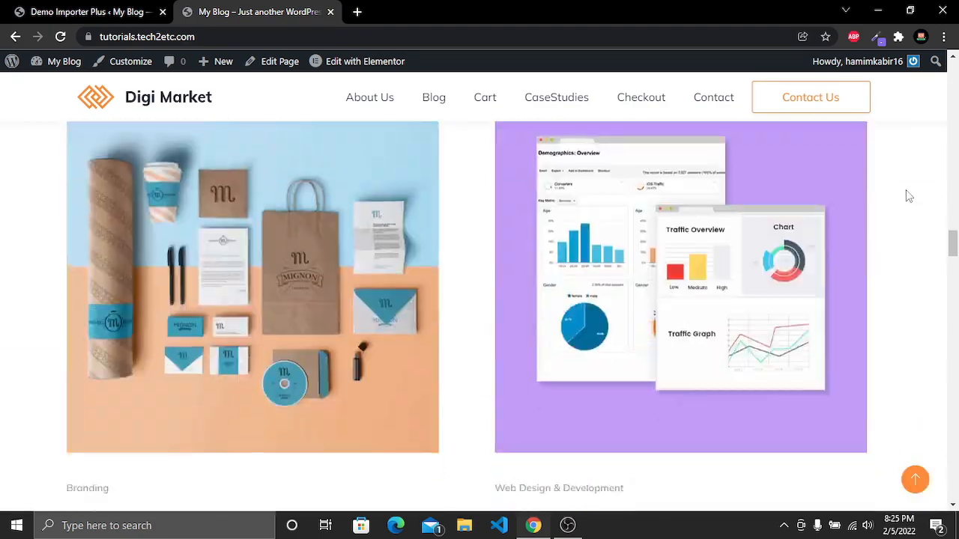
scroll(905, 197, "down", 15)
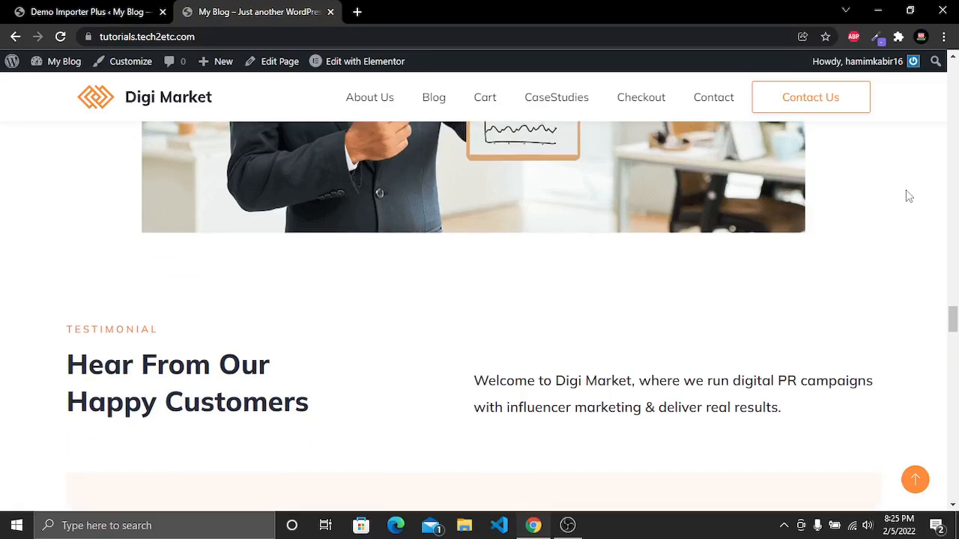
scroll(906, 191, "down", 15)
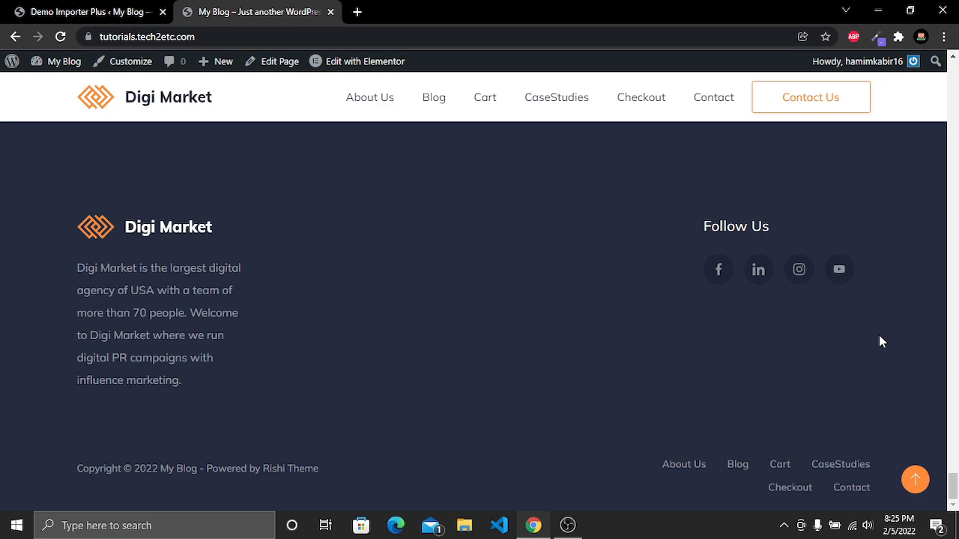
left_click(920, 484)
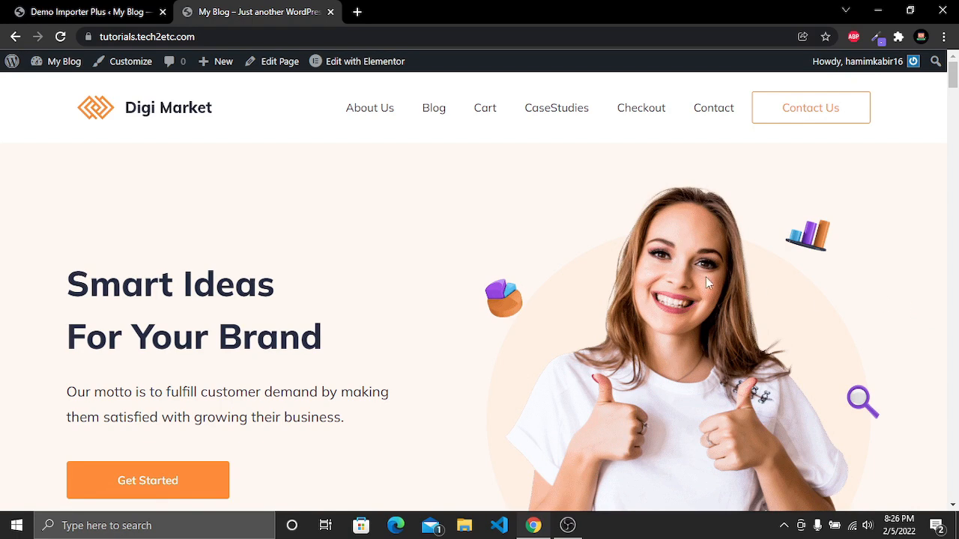
Return to the dashboard tab and close the import success dialog
left_click(99, 8)
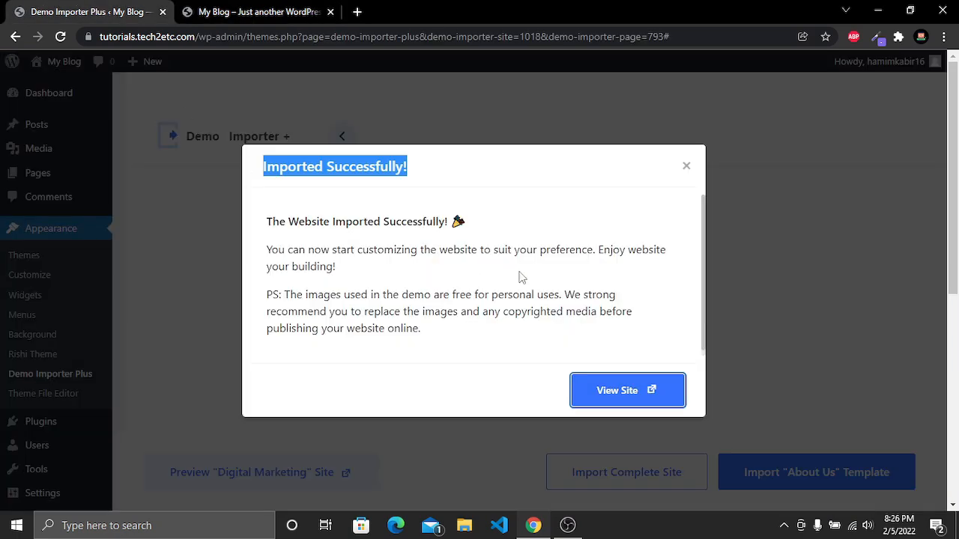
left_click(685, 166)
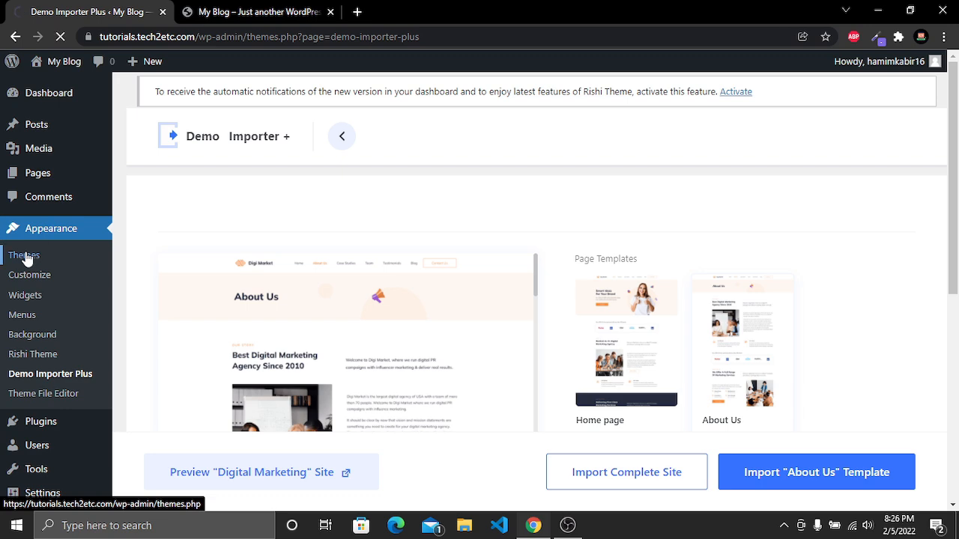
Delete the Twenty Twenty-One theme from the installed themes
left_click(26, 258)
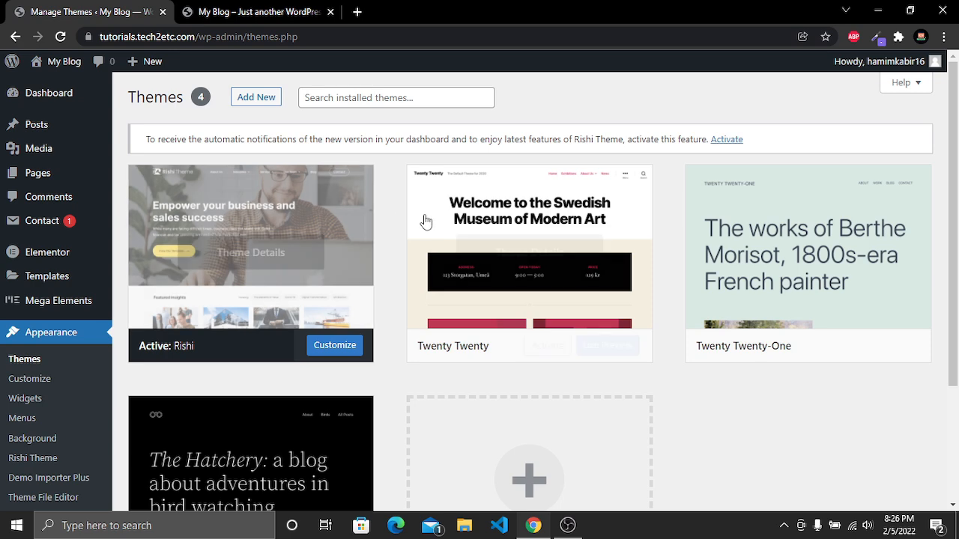
scroll(203, 342, "down", 3)
scroll(610, 382, "up", 3)
left_click(747, 276)
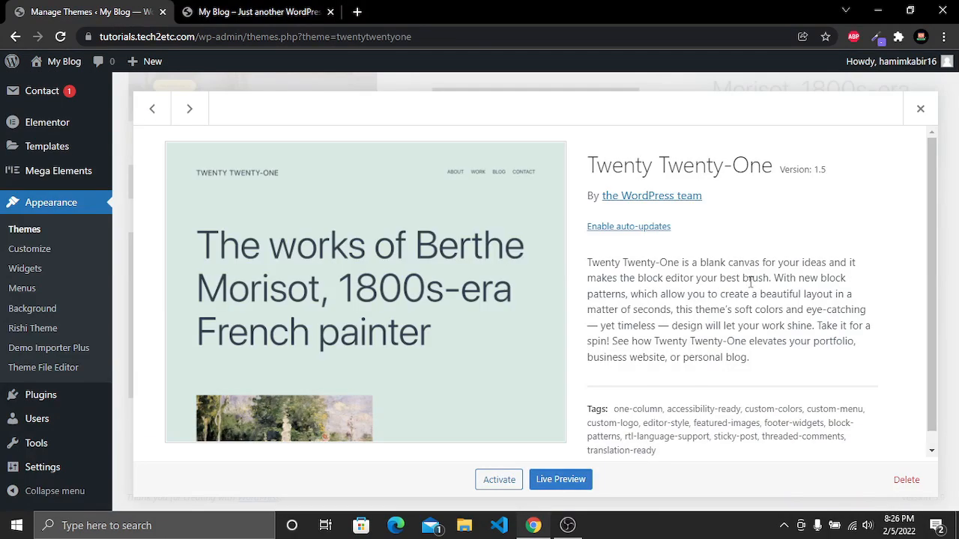
left_click(906, 481)
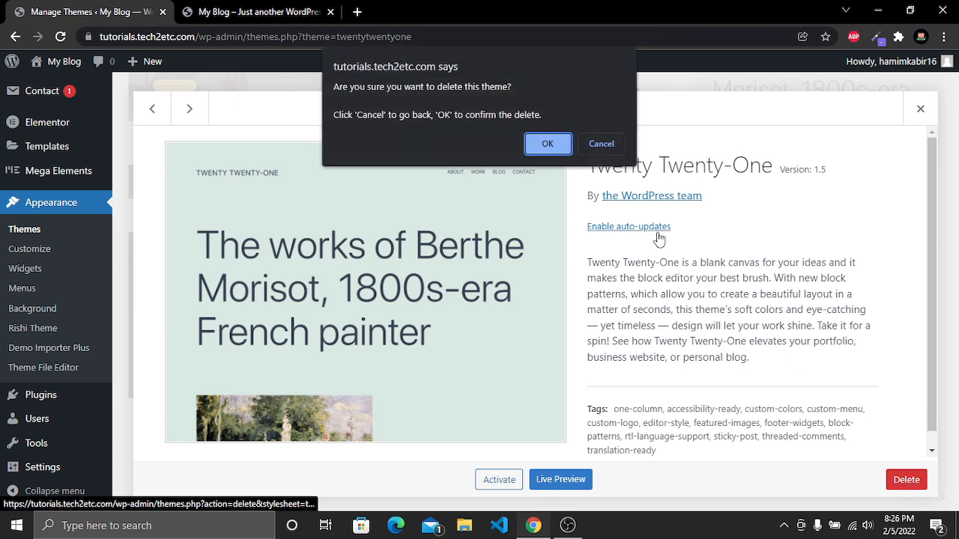
left_click(548, 144)
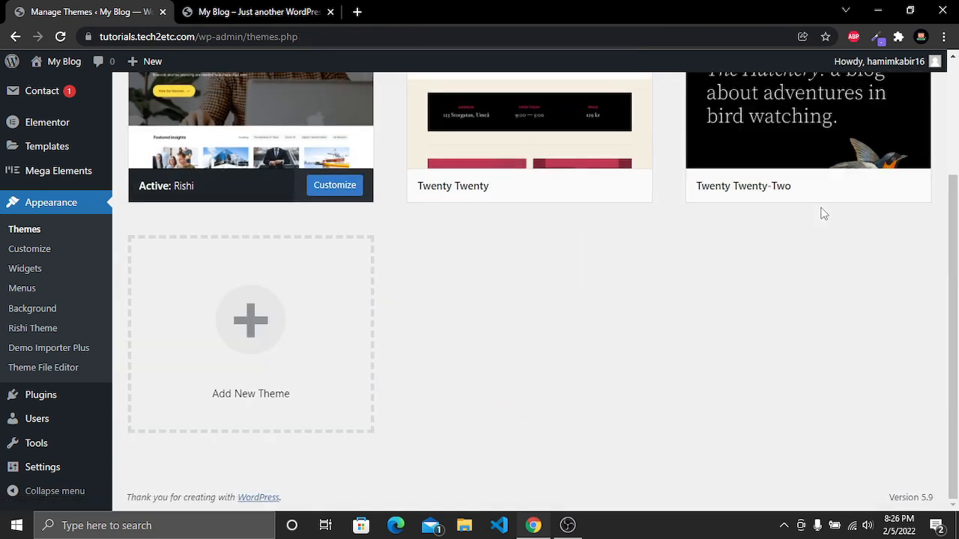
Delete the Twenty Twenty-Two and Twenty Twenty themes, leaving only Rishi installed
scroll(794, 254, "up", 2)
left_click(828, 310)
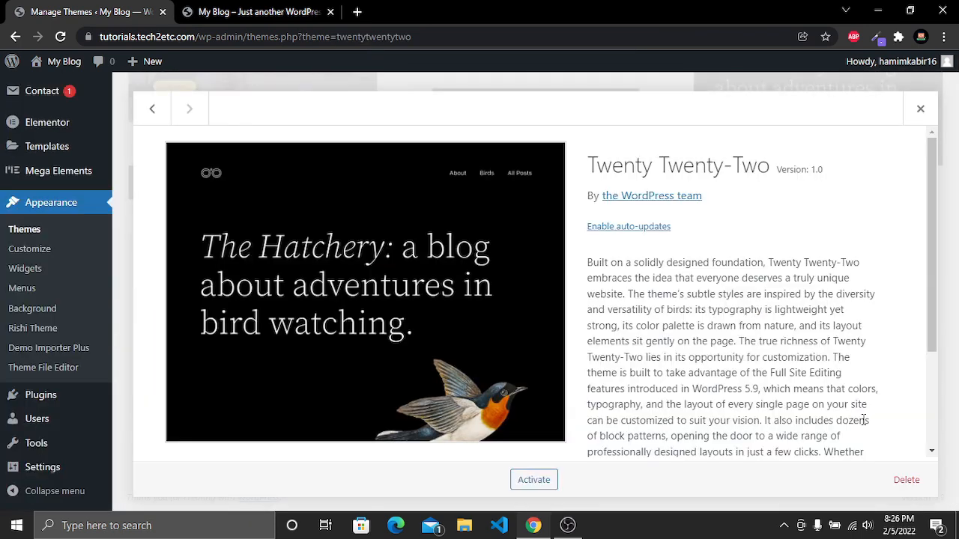
left_click(903, 480)
left_click(549, 140)
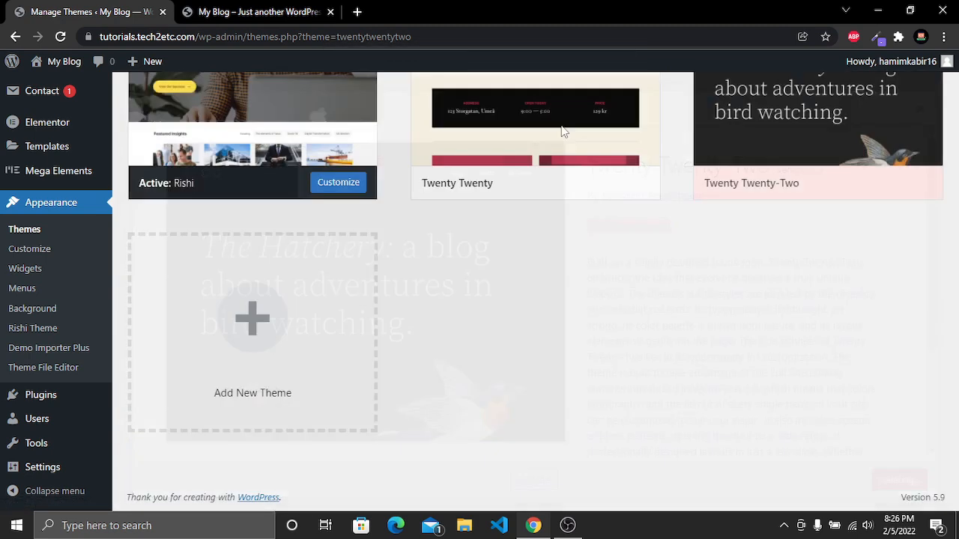
left_click(616, 247)
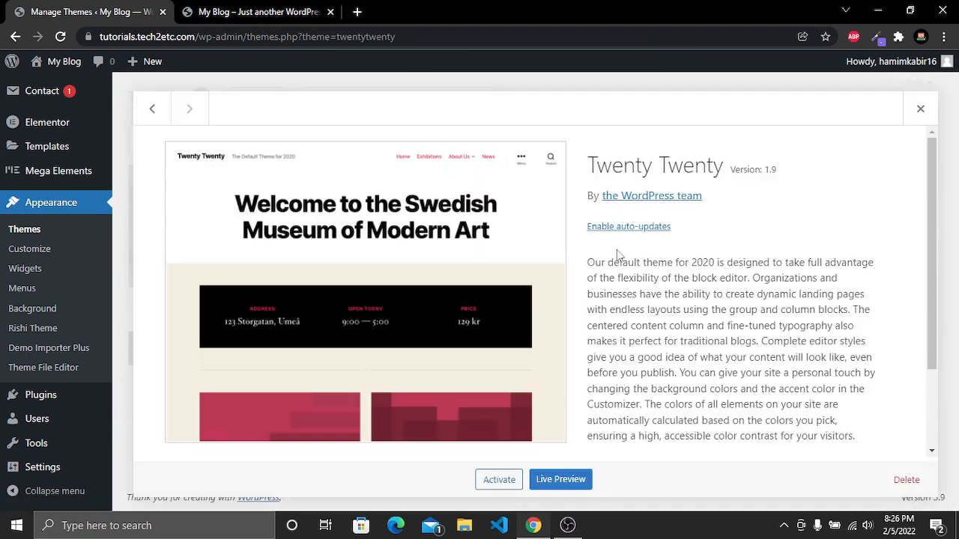
left_click(906, 479)
left_click(535, 142)
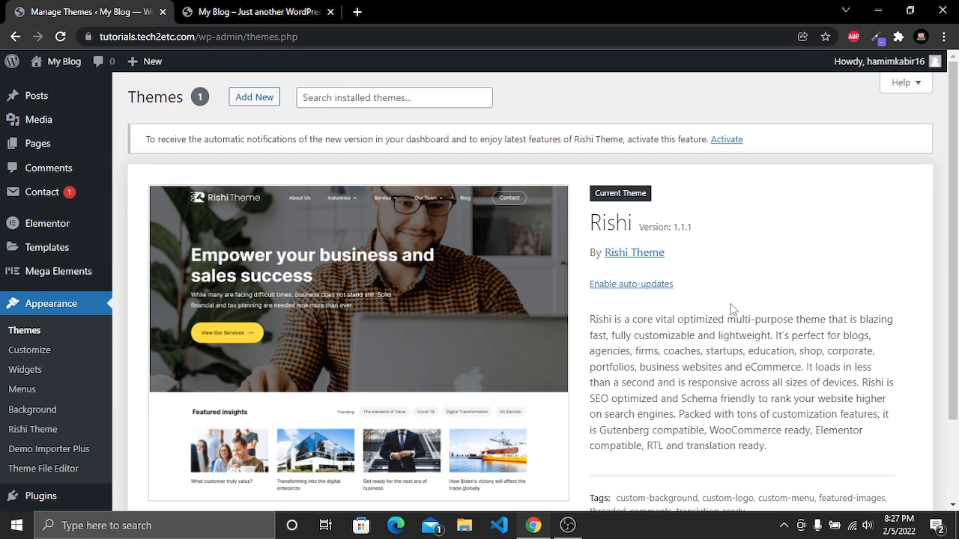
Enable auto-updates for the active Rishi theme
left_click(617, 286)
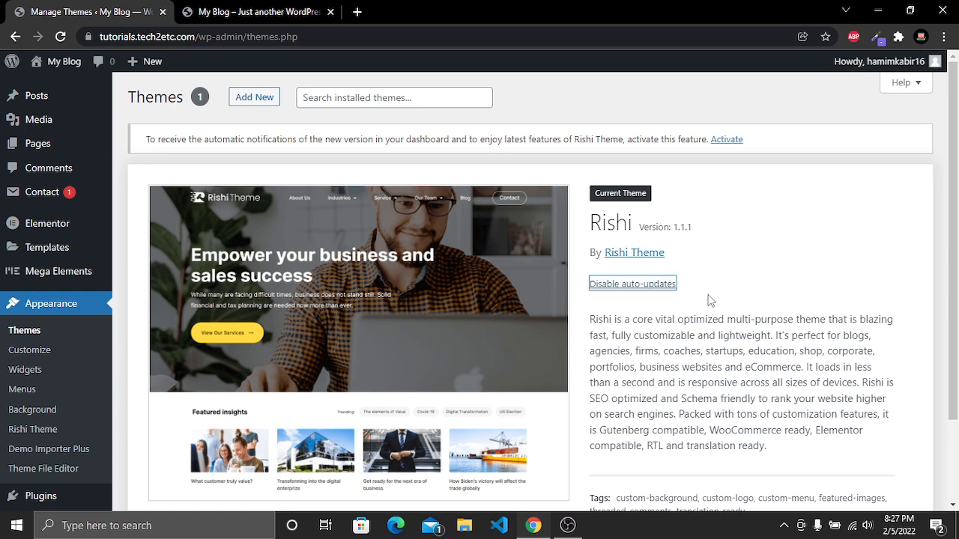
scroll(679, 330, "down", 2)
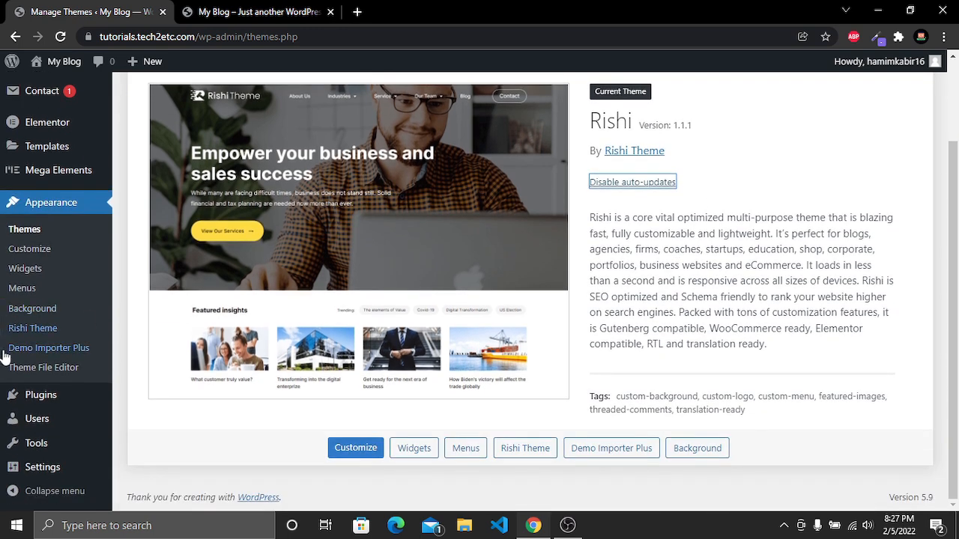
Enable auto-updates for all installed plugins at once using a bulk action
mouse_move(45, 401)
left_click(131, 403)
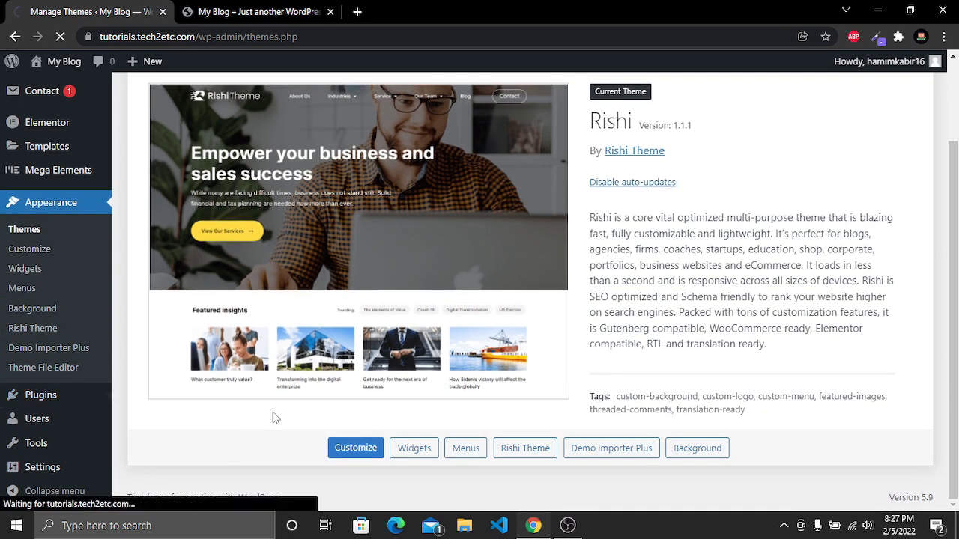
scroll(274, 417, "down", 3)
scroll(332, 313, "up", 1)
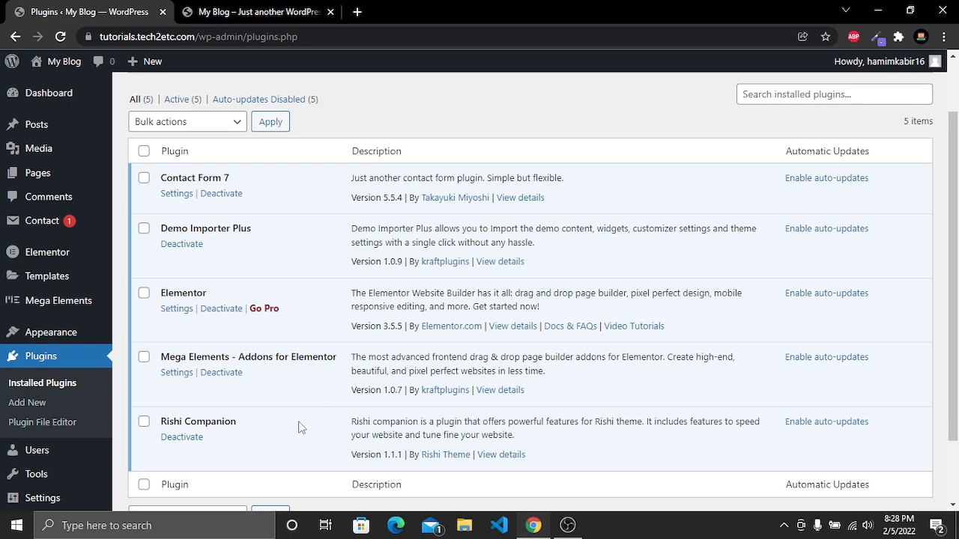
scroll(298, 427, "up", 1)
scroll(298, 427, "down", 2)
scroll(298, 427, "up", 1)
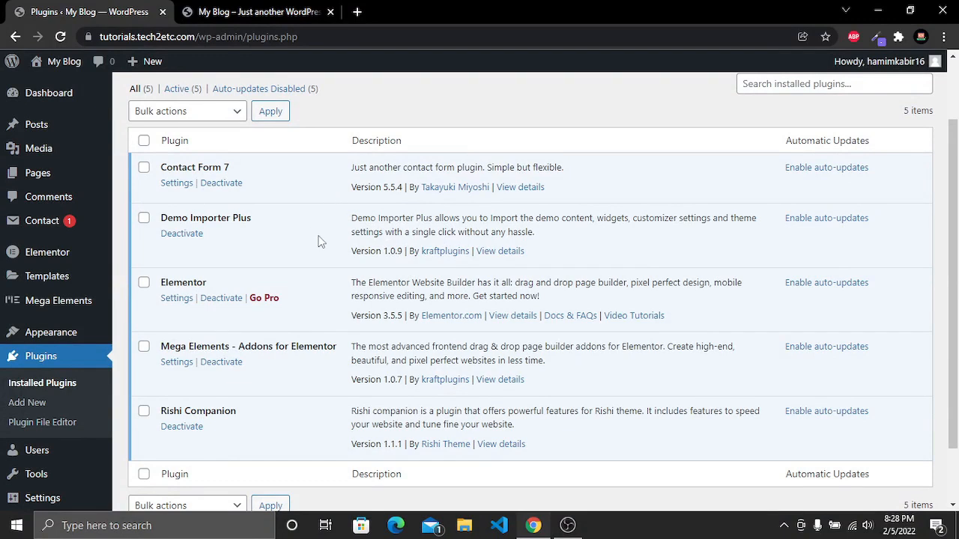
left_click(144, 142)
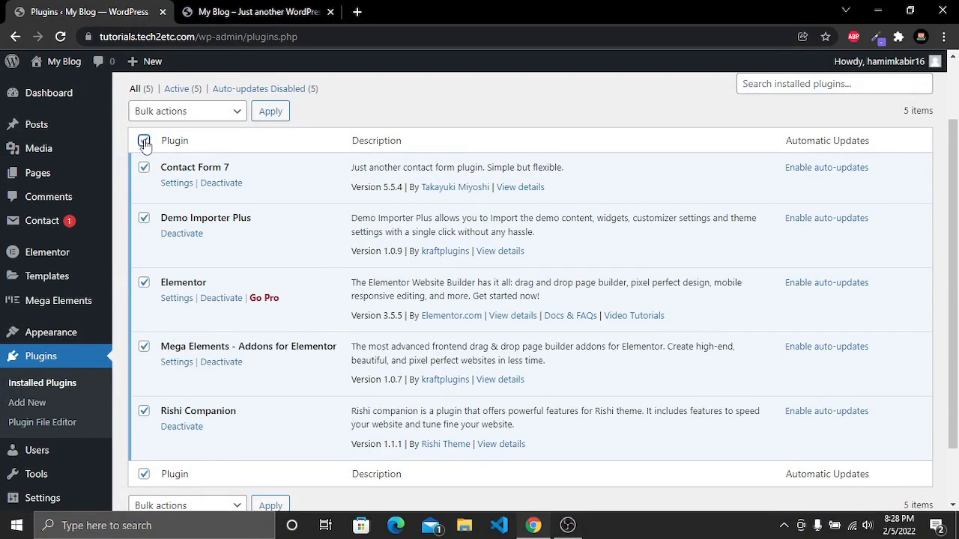
left_click(200, 114)
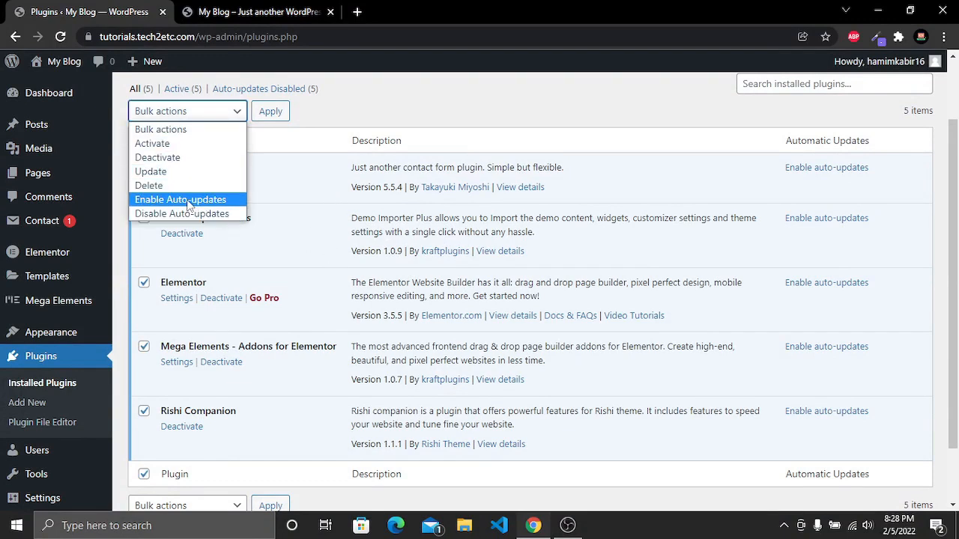
left_click(209, 201)
left_click(270, 113)
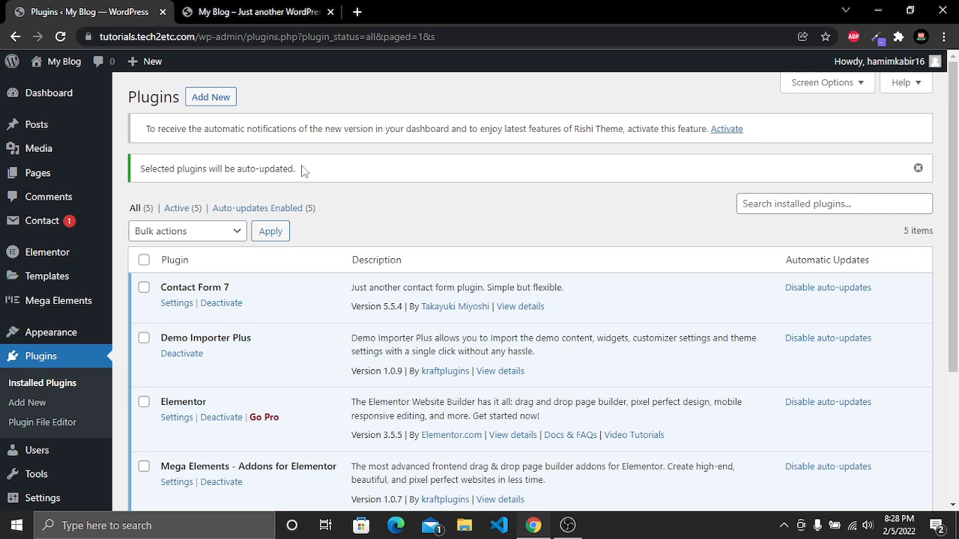
In Reading settings, set the homepage to Home page and the posts page to Blog, then save changes
left_click_drag(306, 172, 137, 174)
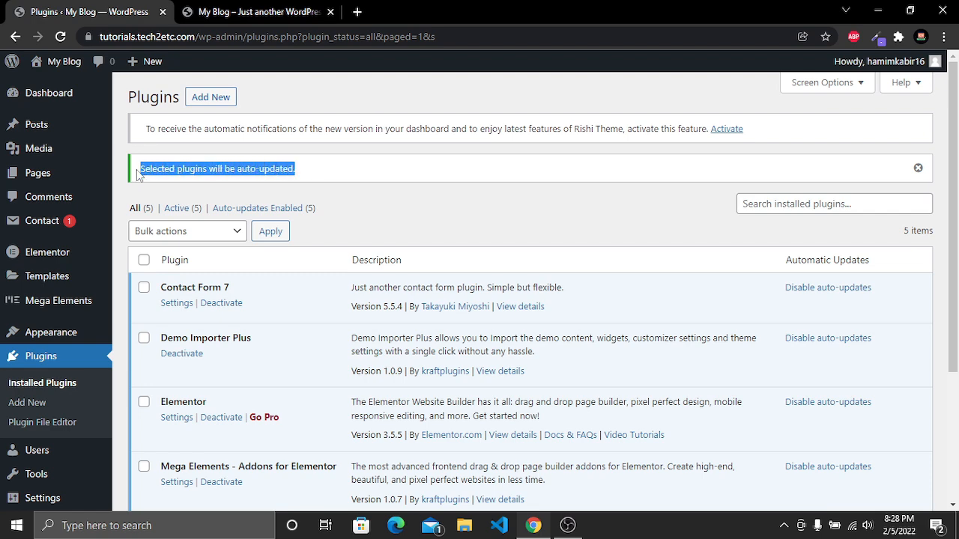
left_click(403, 203)
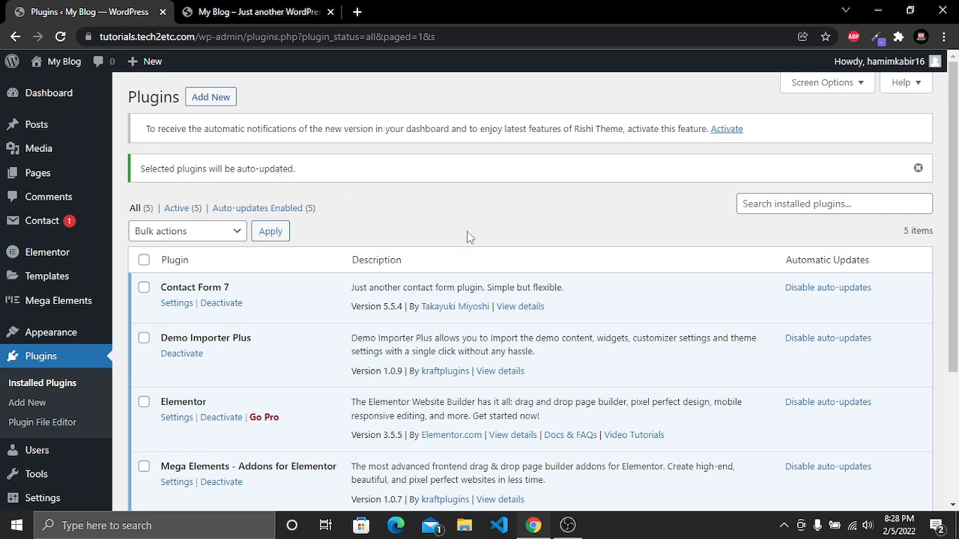
scroll(45, 269, "down", 3)
mouse_move(60, 468)
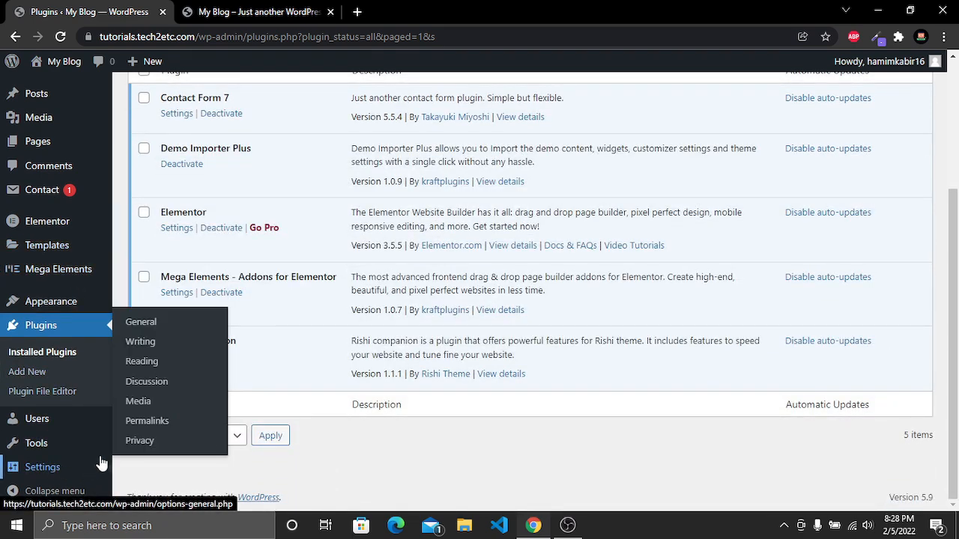
left_click(141, 363)
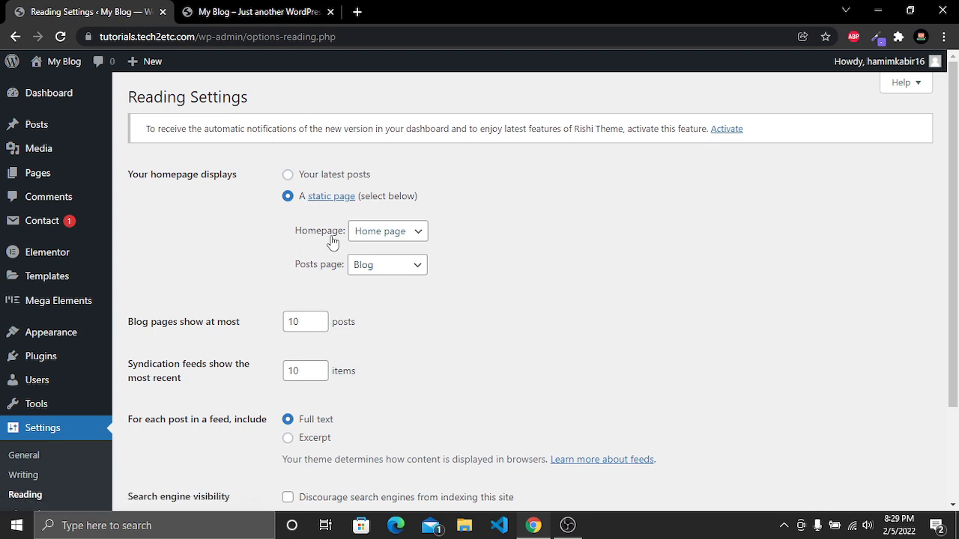
left_click(385, 234)
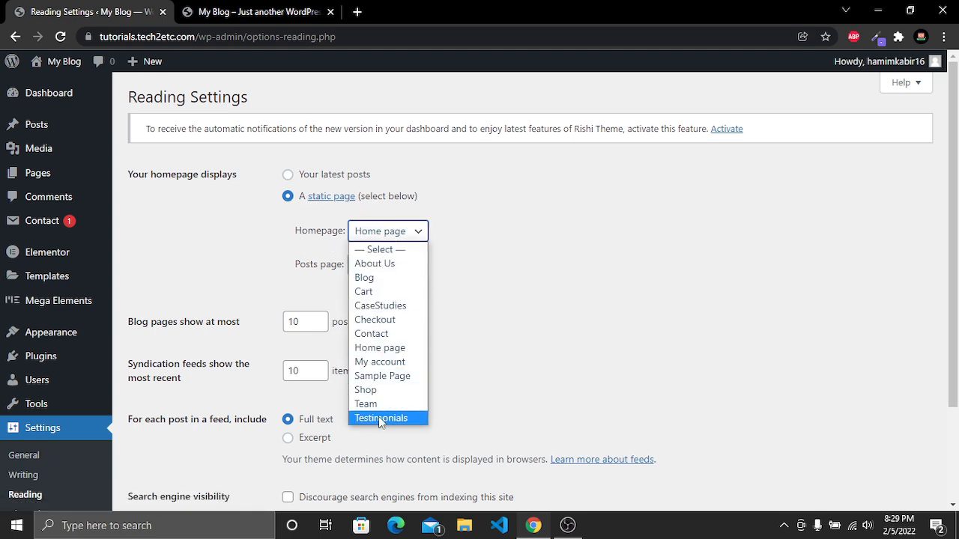
left_click(380, 348)
left_click(358, 272)
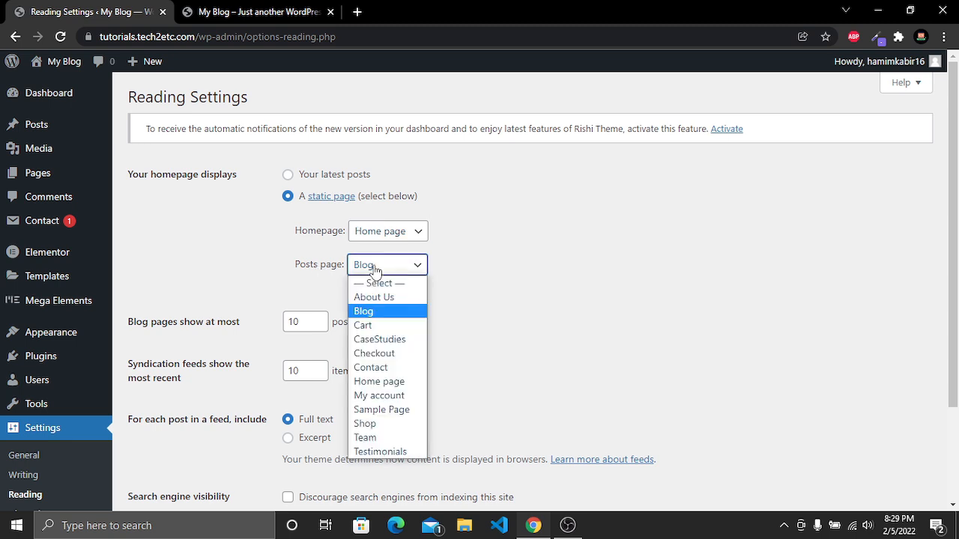
left_click(367, 311)
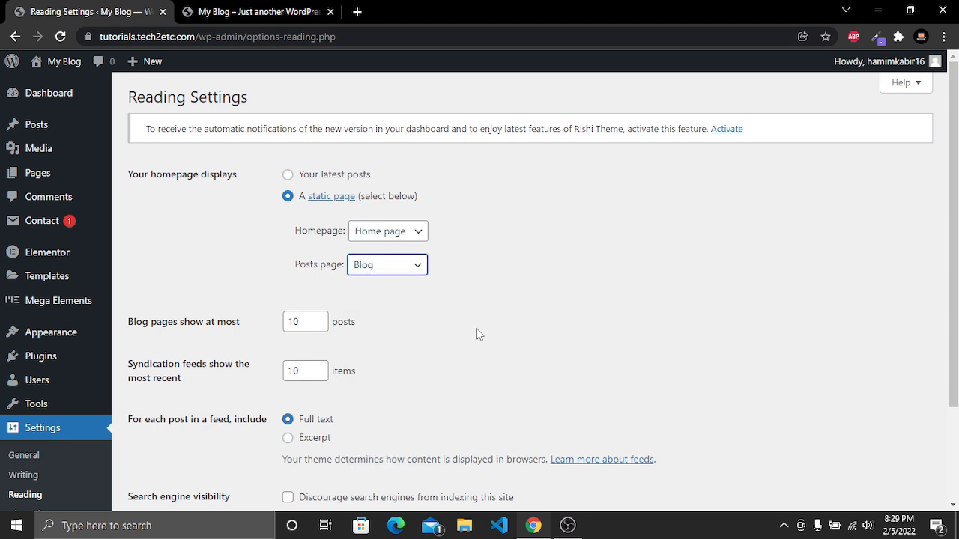
left_click(448, 259)
scroll(445, 228, "down", 3)
left_click(159, 439)
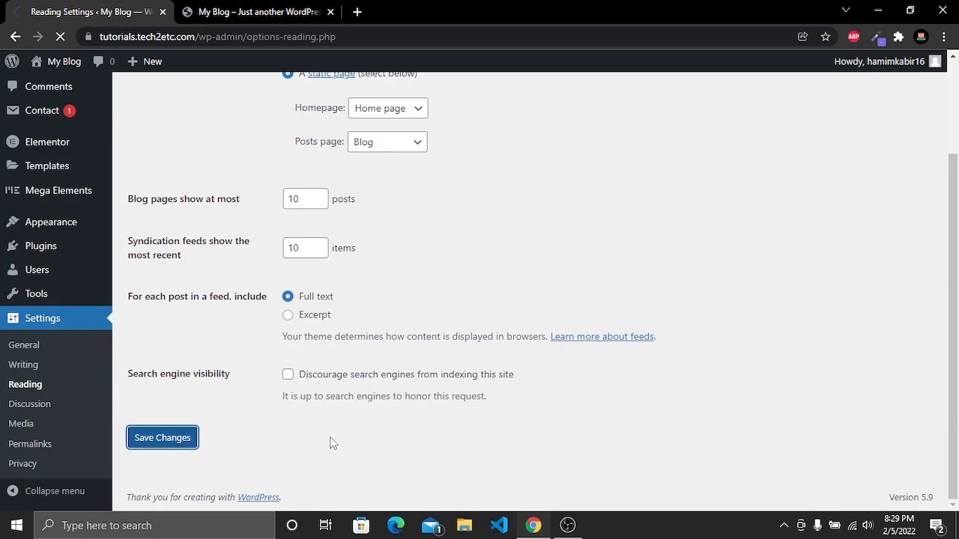
Open the header builder in the Customizer and start changing the image of the Logo element
left_click(271, 9)
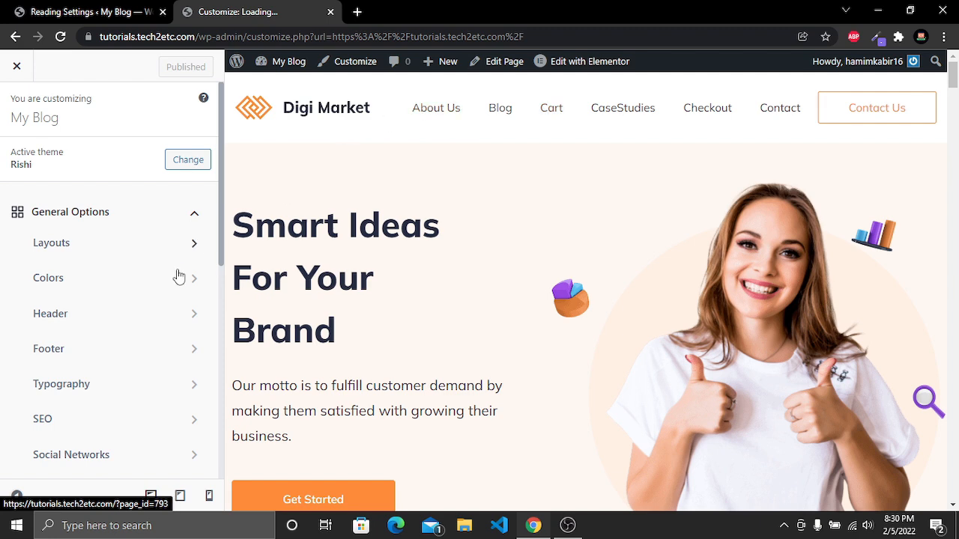
left_click(124, 317)
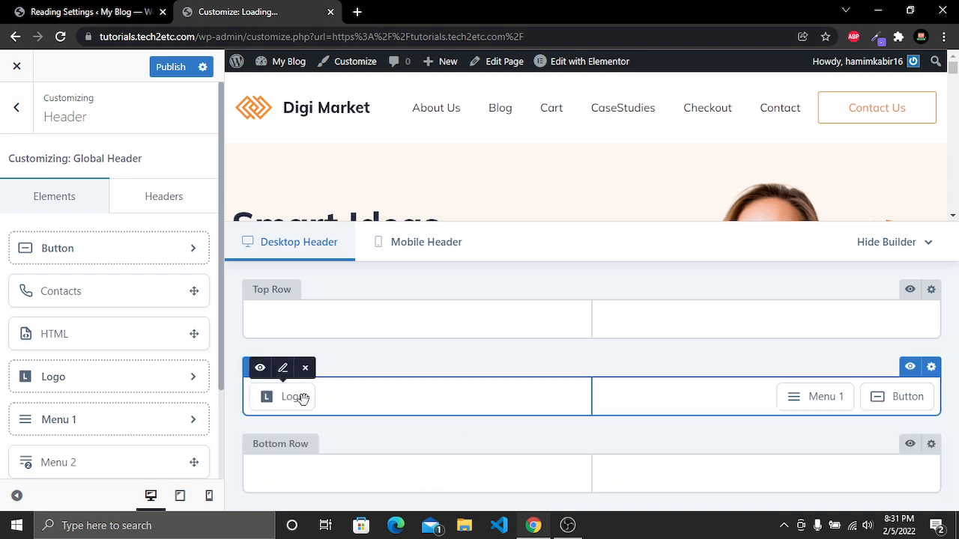
mouse_move(824, 396)
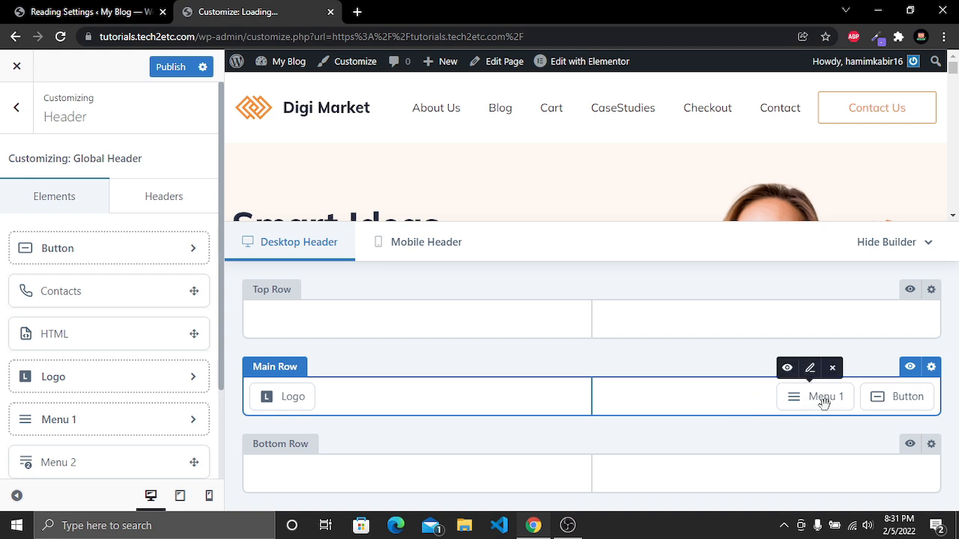
mouse_move(895, 400)
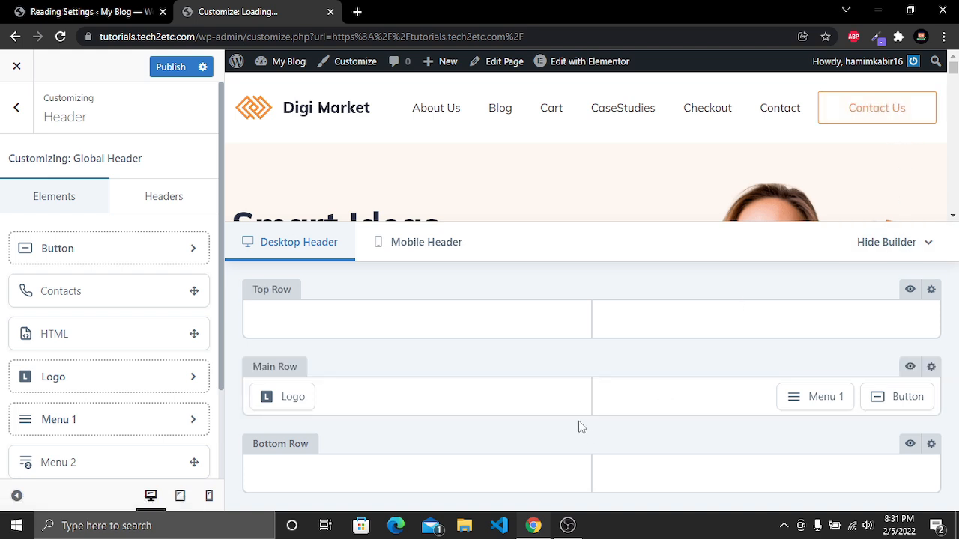
mouse_move(307, 391)
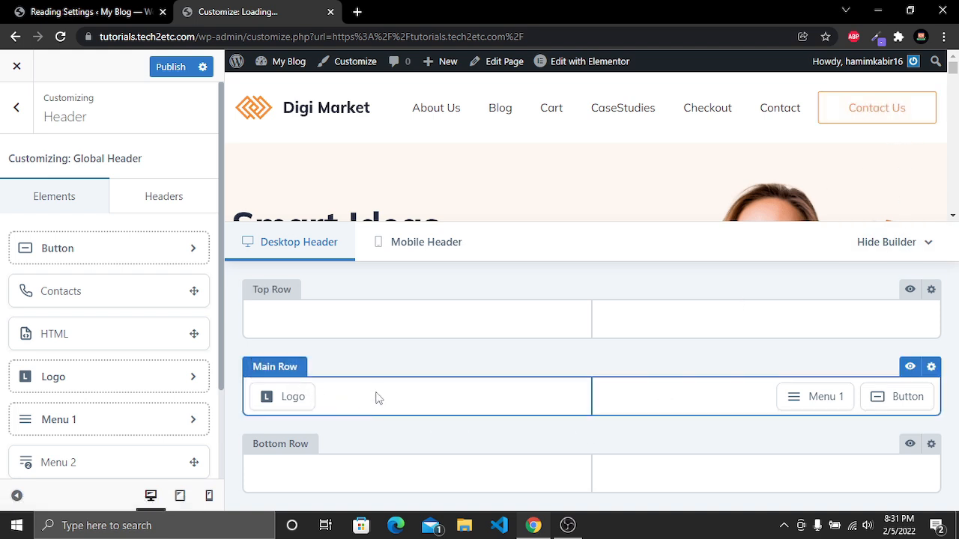
left_click(291, 401)
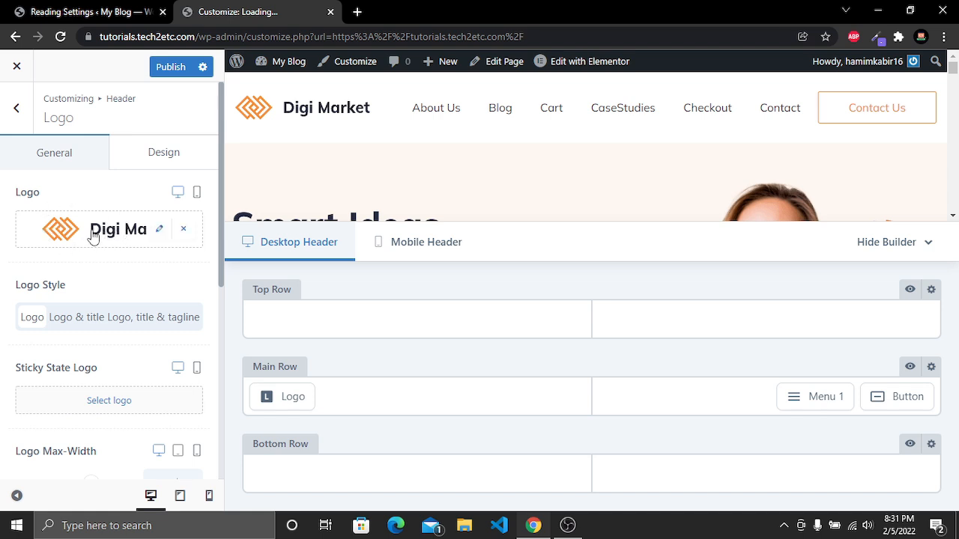
left_click(159, 233)
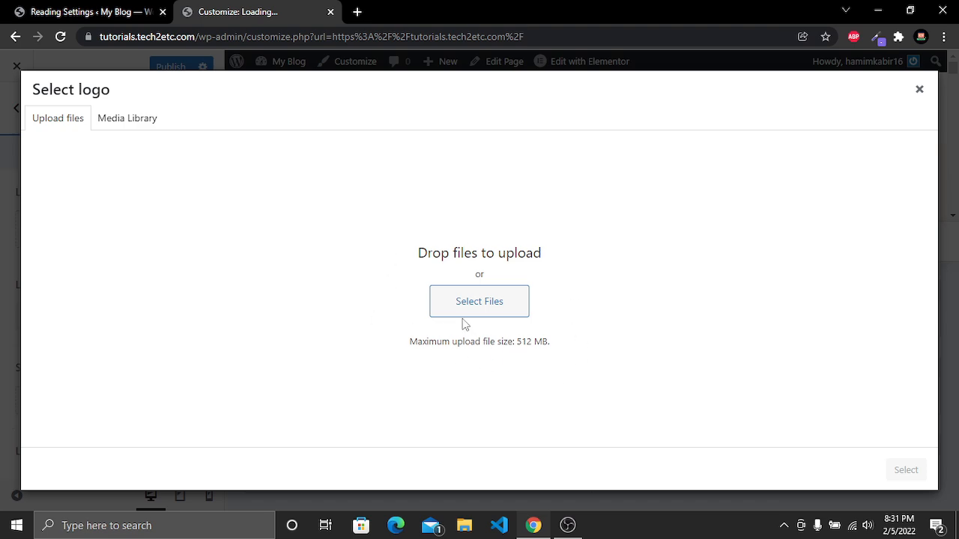
Upload all image files from the local assets folder into the logo selection dialog
left_click(488, 307)
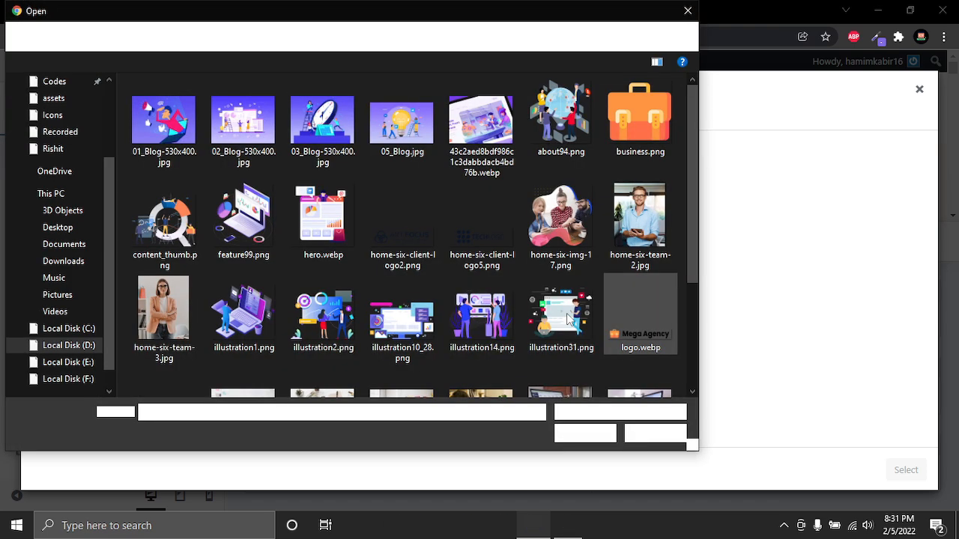
scroll(417, 225, "down", 2)
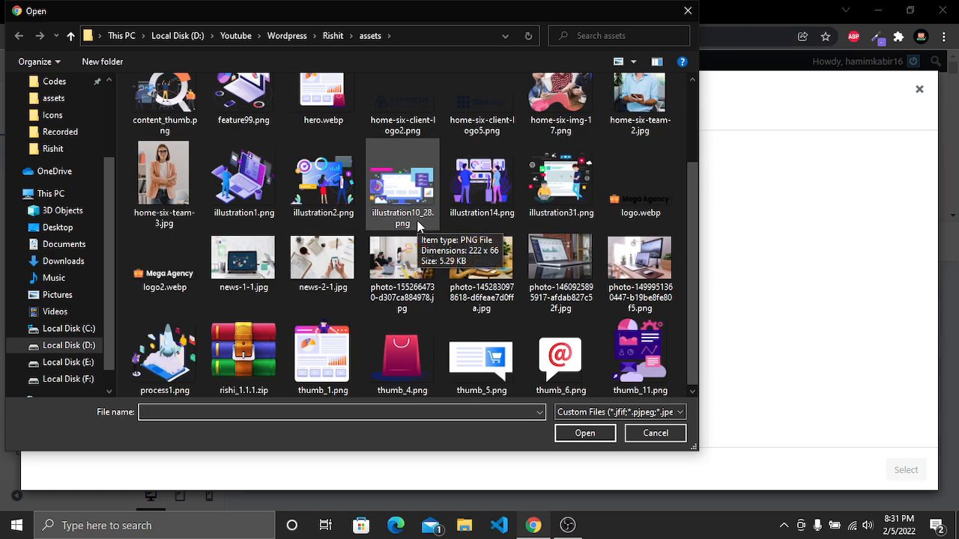
scroll(417, 225, "up", 2)
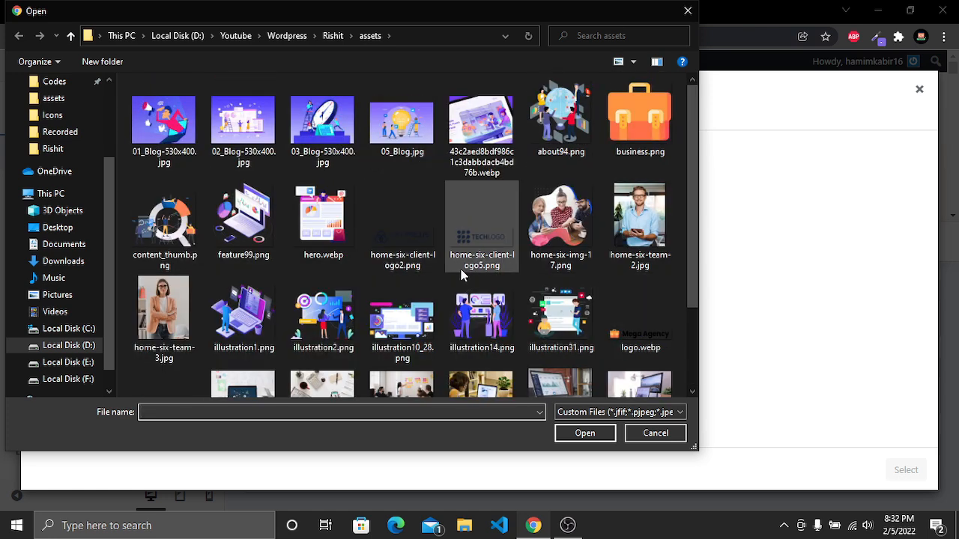
scroll(456, 312, "down", 2)
scroll(455, 311, "up", 2)
key("ctrl+a")
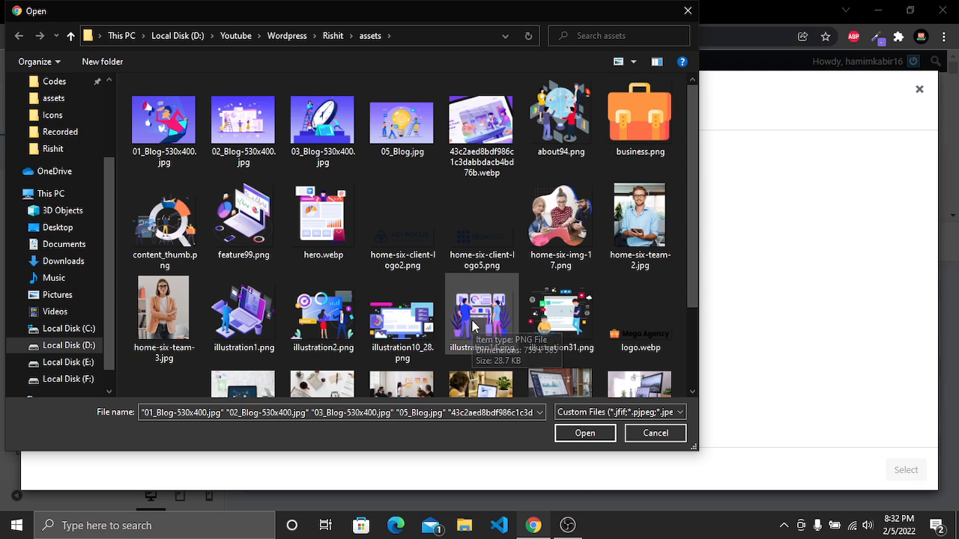
left_click(586, 435)
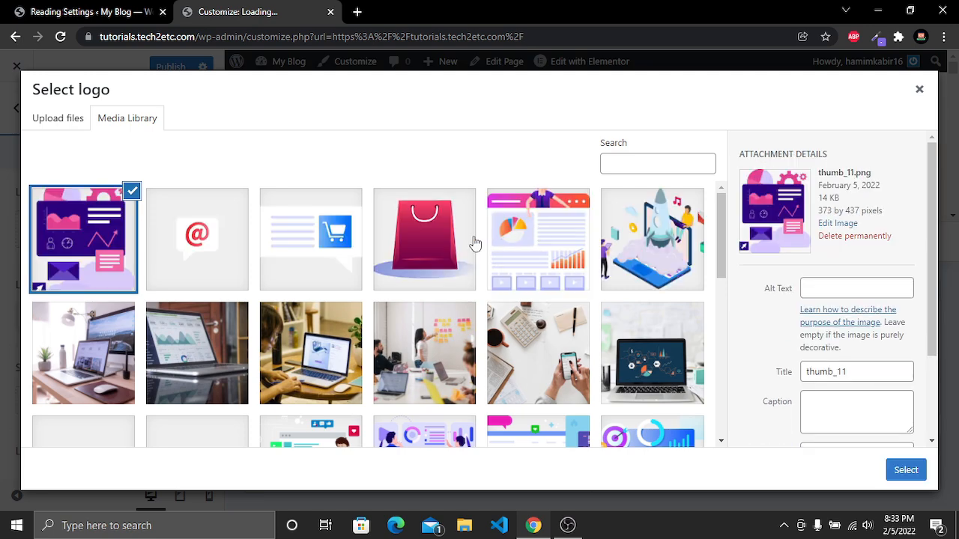
Choose the Mega Agency logo image from the media library as the header logo
scroll(298, 321, "down", 4)
scroll(298, 320, "down", 2)
scroll(298, 321, "up", 4)
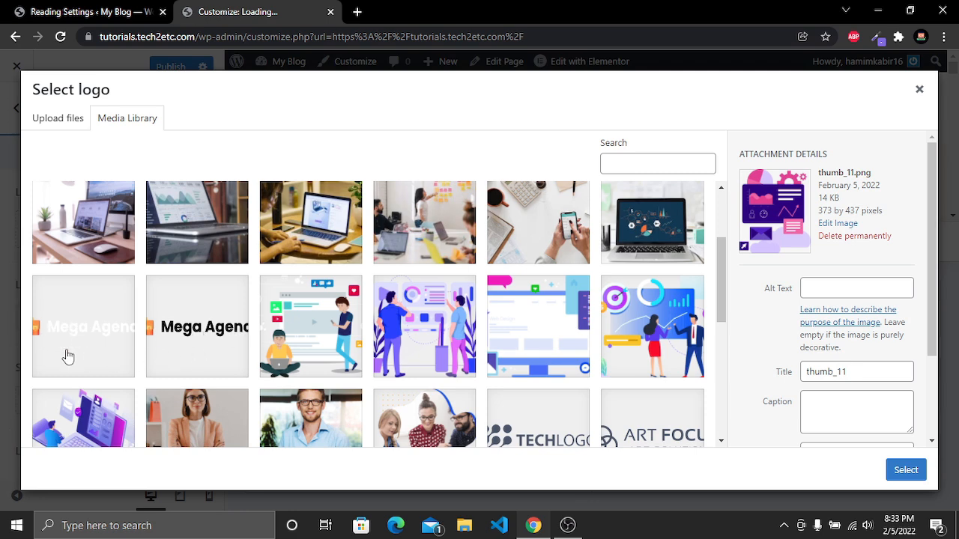
left_click(224, 335)
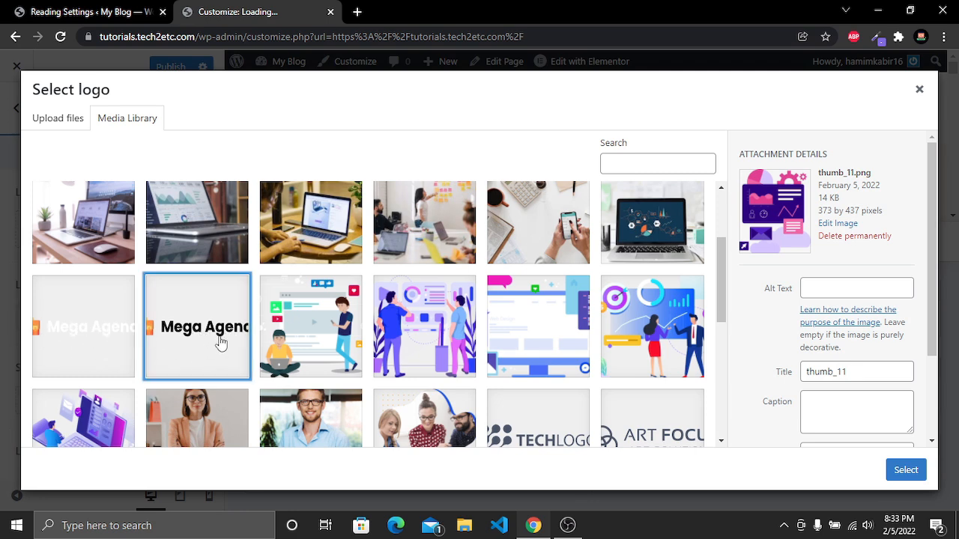
left_click(904, 470)
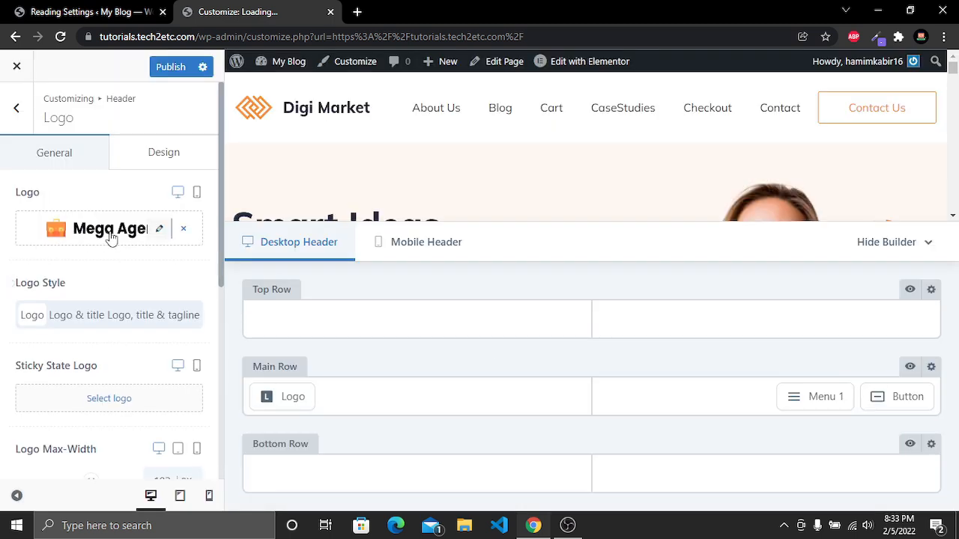
Set the sticky state logo to the same Mega Agency logo image and publish the changes
scroll(75, 238, "down", 1)
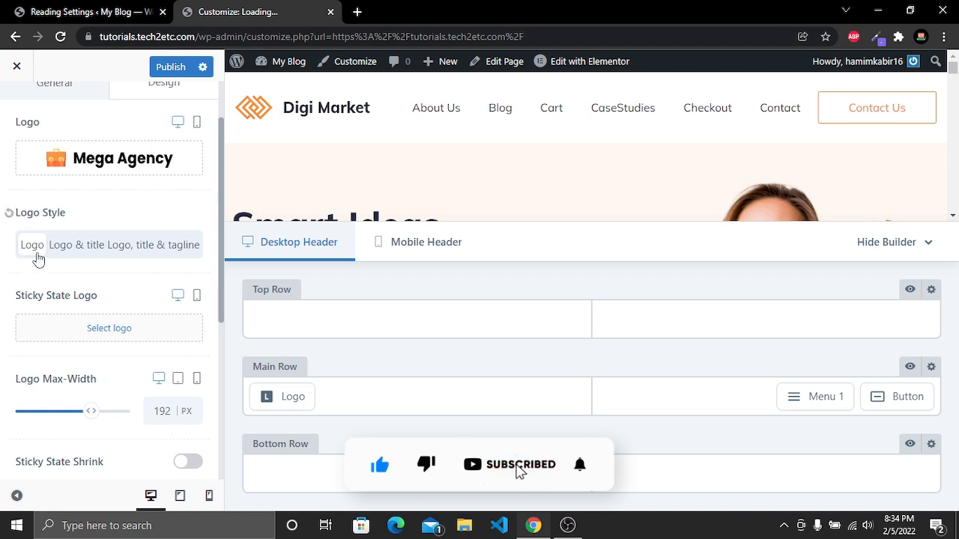
scroll(30, 247, "down", 1)
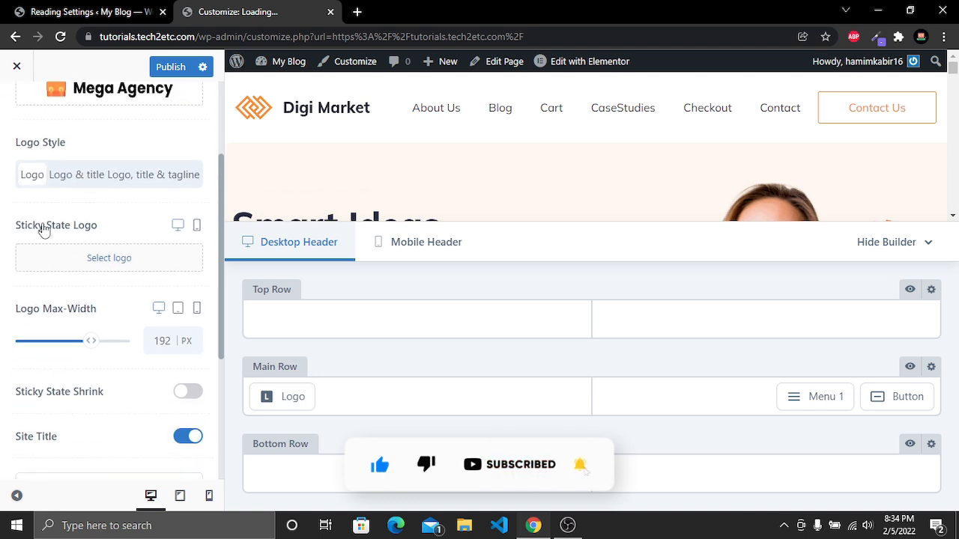
left_click(135, 259)
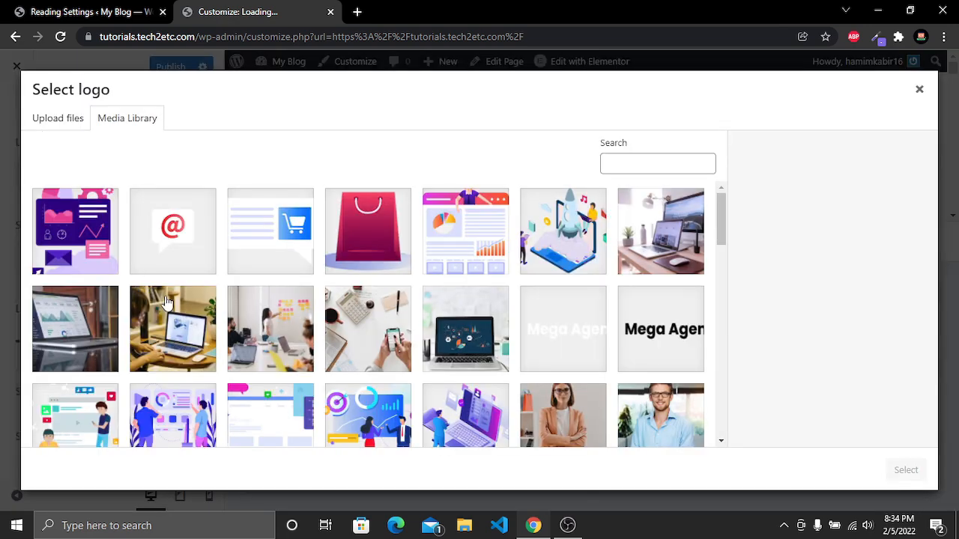
scroll(169, 299, "down", 4)
scroll(169, 298, "up", 3)
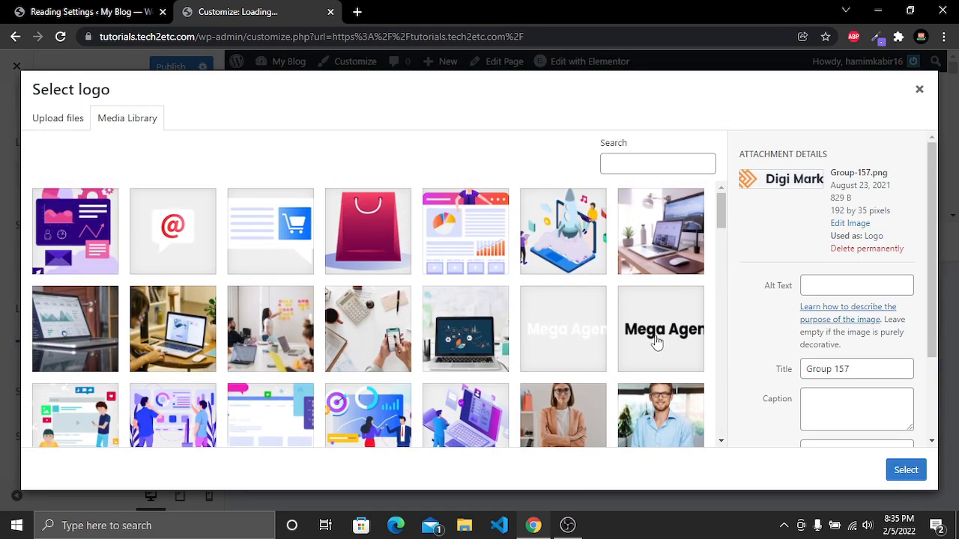
left_click(658, 335)
left_click(906, 469)
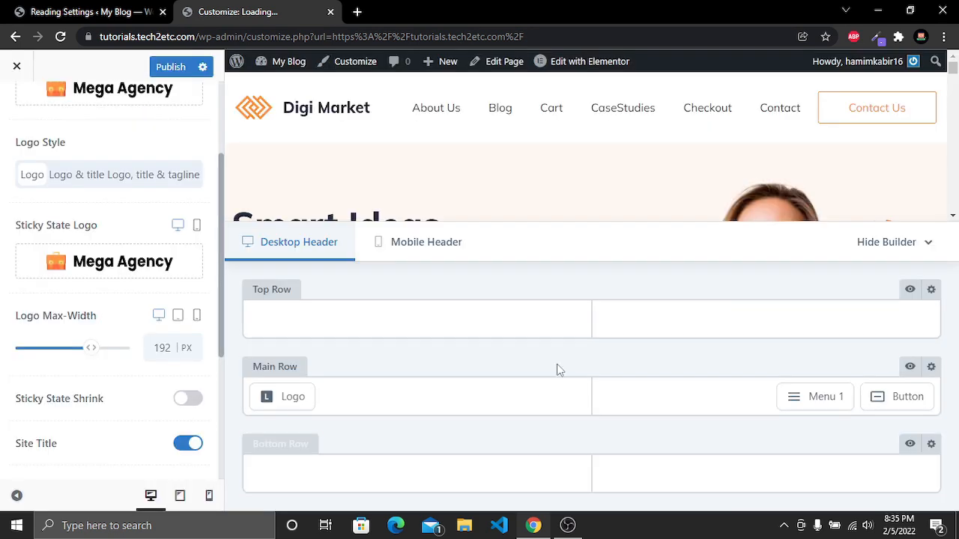
left_click(172, 67)
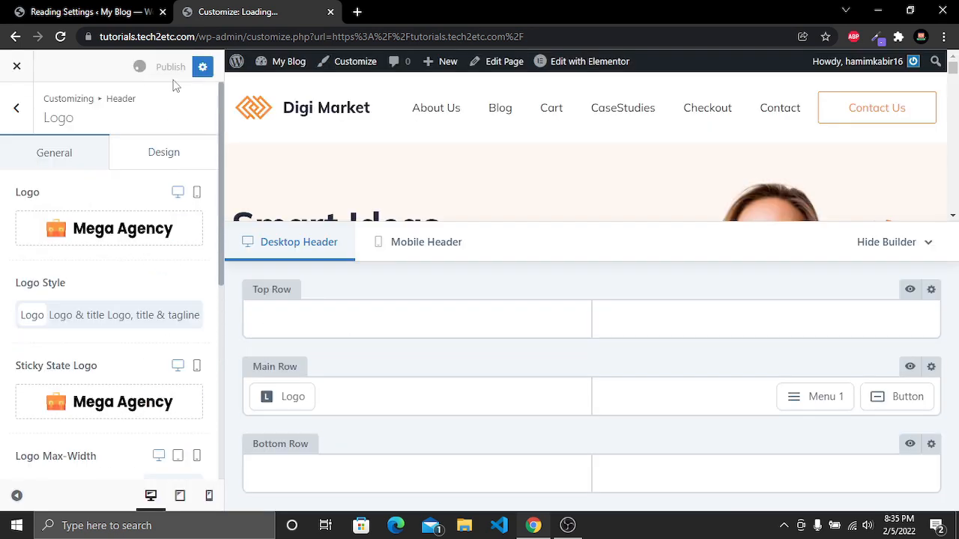
Open the site's homepage in a new tab to preview the new logo, then return to the Customizer
left_click(90, 11)
mouse_move(66, 61)
middle_click(48, 88)
left_click_drag(235, 11, 444, 7)
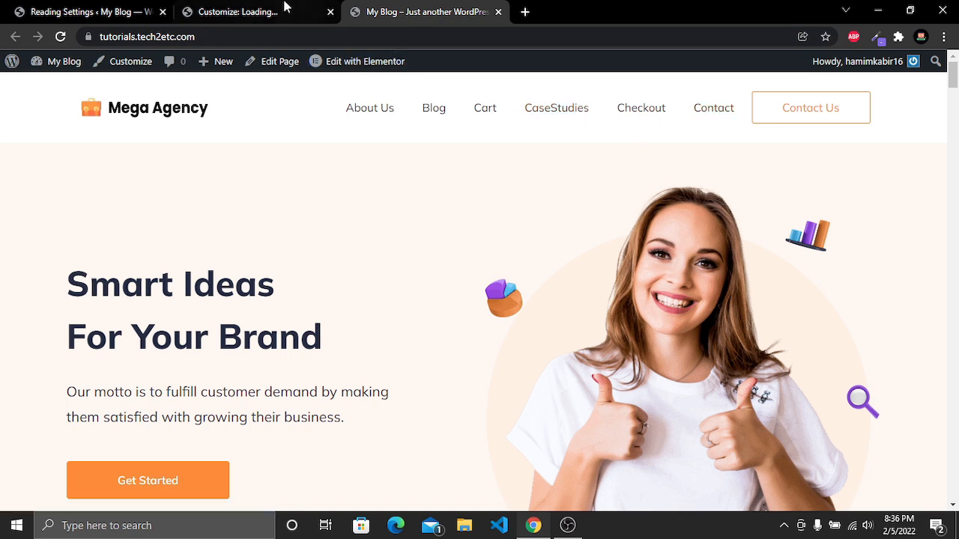
left_click(254, 9)
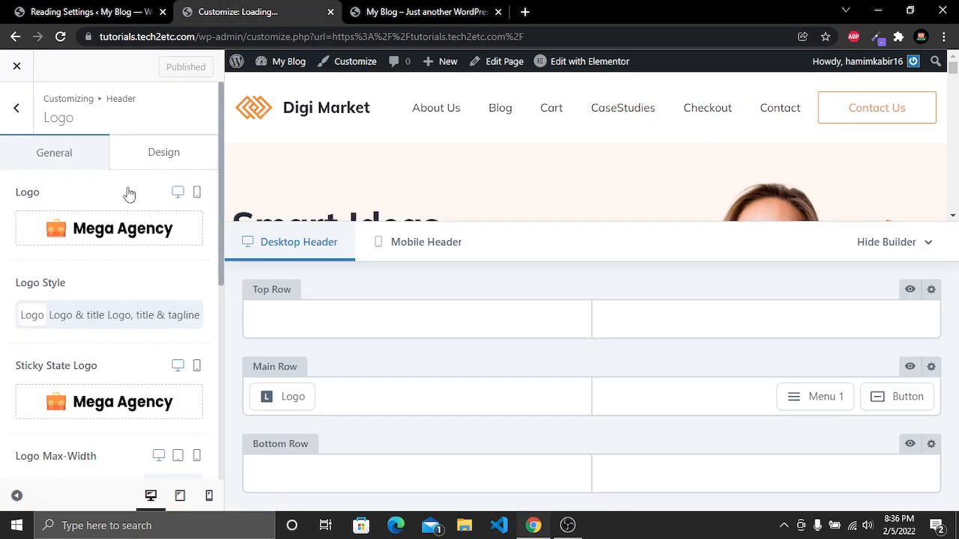
Assign Primary Menu to the header's Menu 1 element and publish
left_click(817, 399)
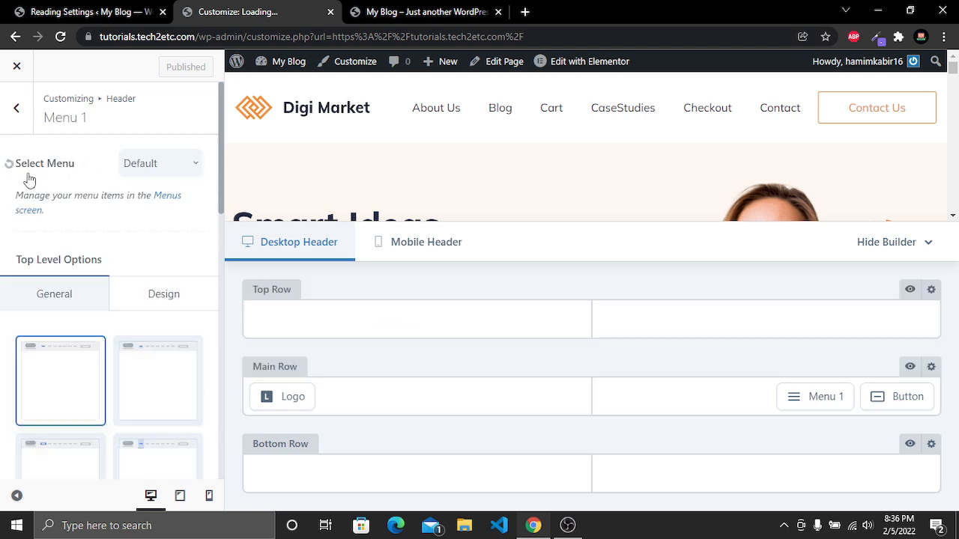
left_click(192, 176)
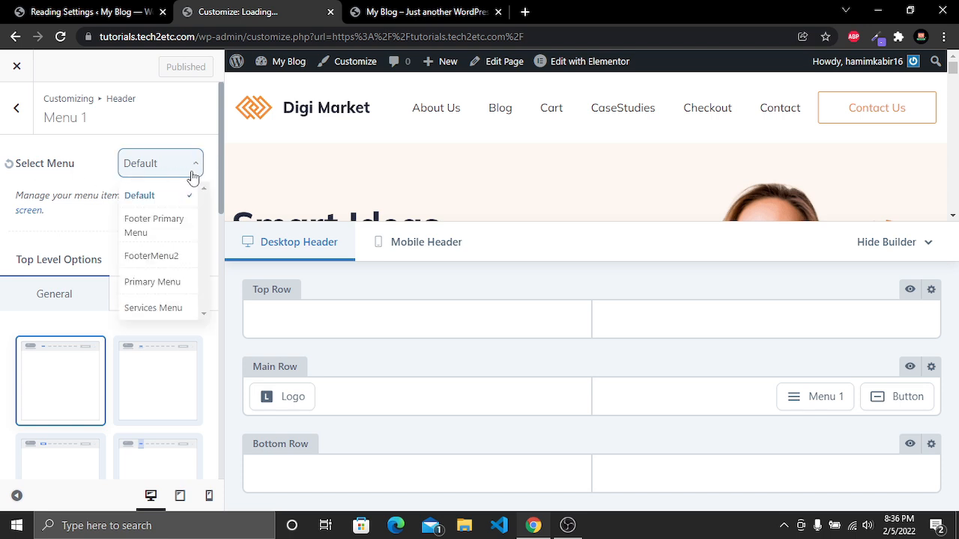
left_click(173, 283)
scroll(112, 313, "down", 1)
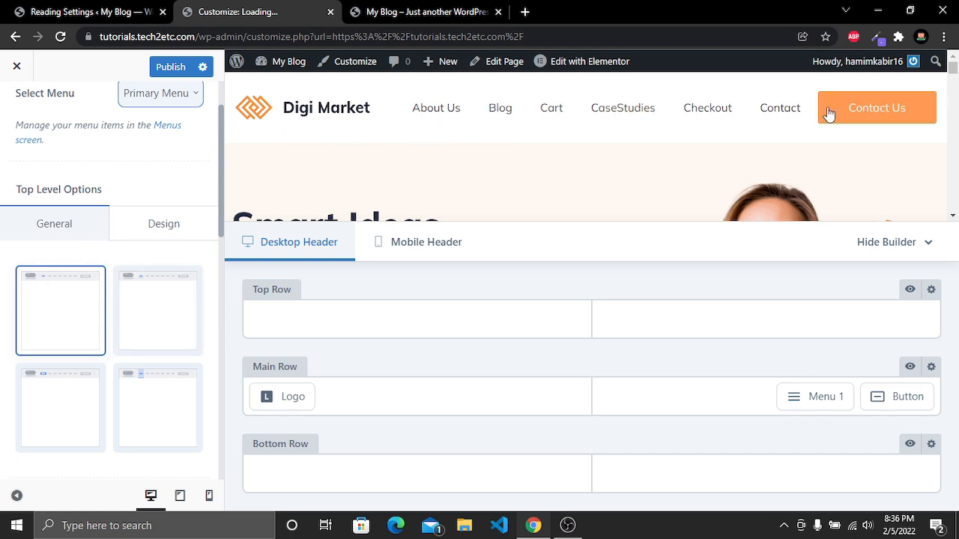
scroll(175, 310, "down", 2)
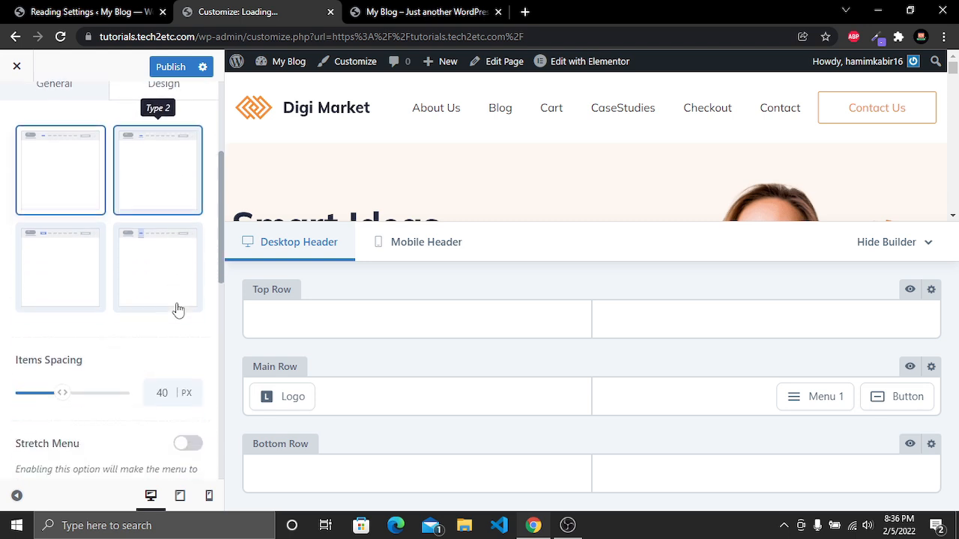
scroll(50, 285, "up", 3)
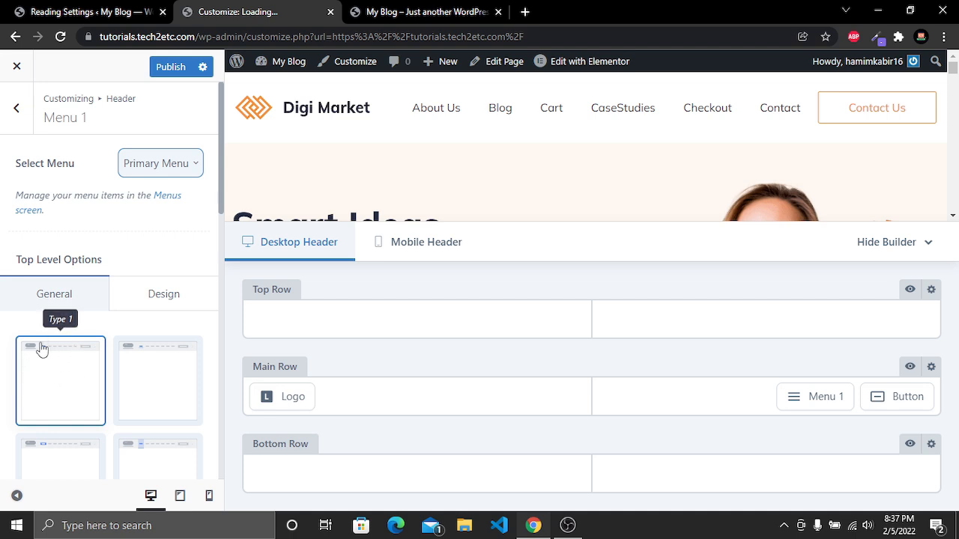
left_click(178, 67)
Reload the homepage to check the header navigation
left_click(396, 9)
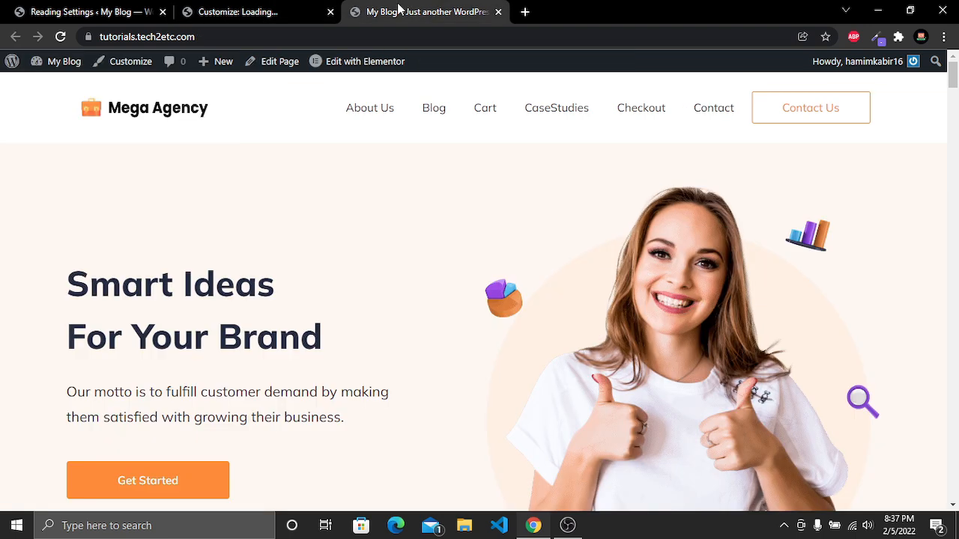
left_click(62, 38)
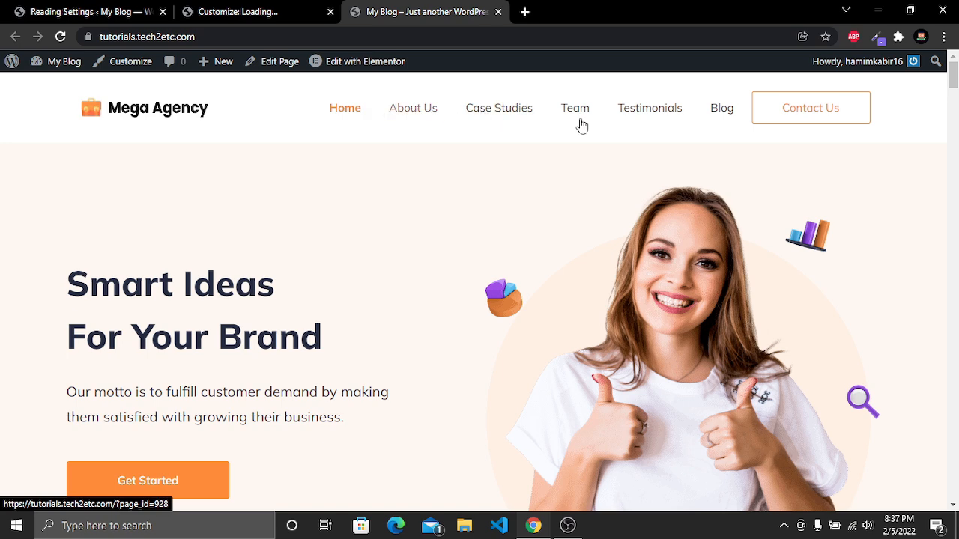
Open the Menus screen and load Primary Menu for editing
left_click(79, 11)
mouse_move(34, 343)
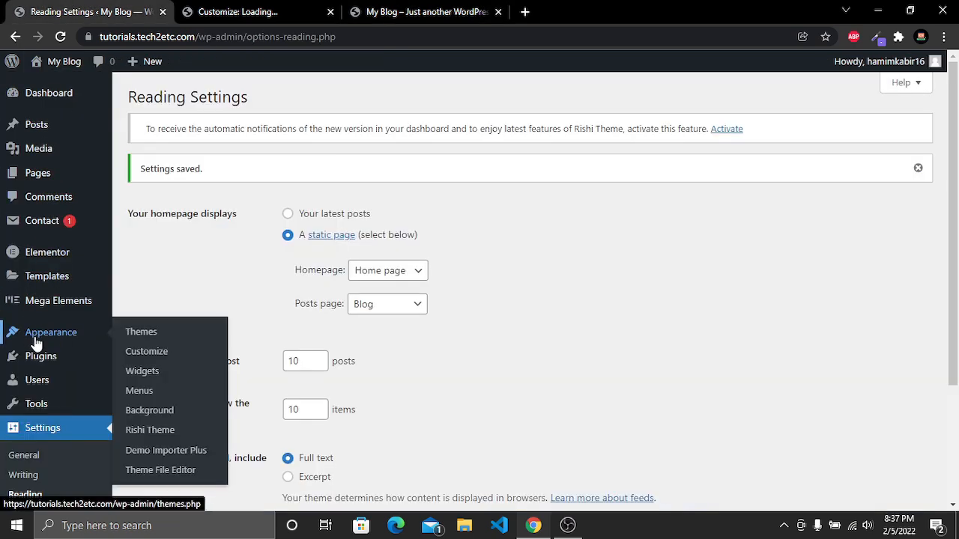
left_click(145, 393)
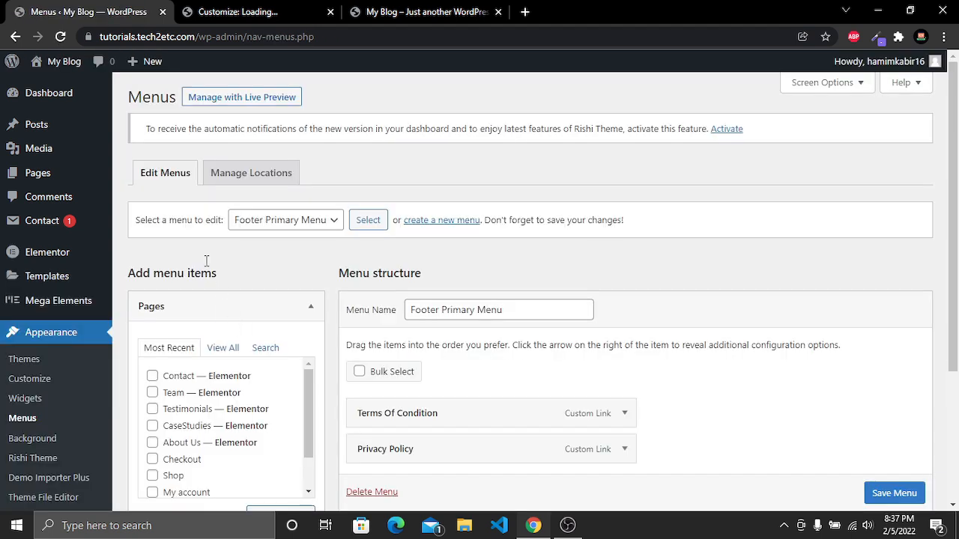
left_click_drag(133, 225, 225, 227)
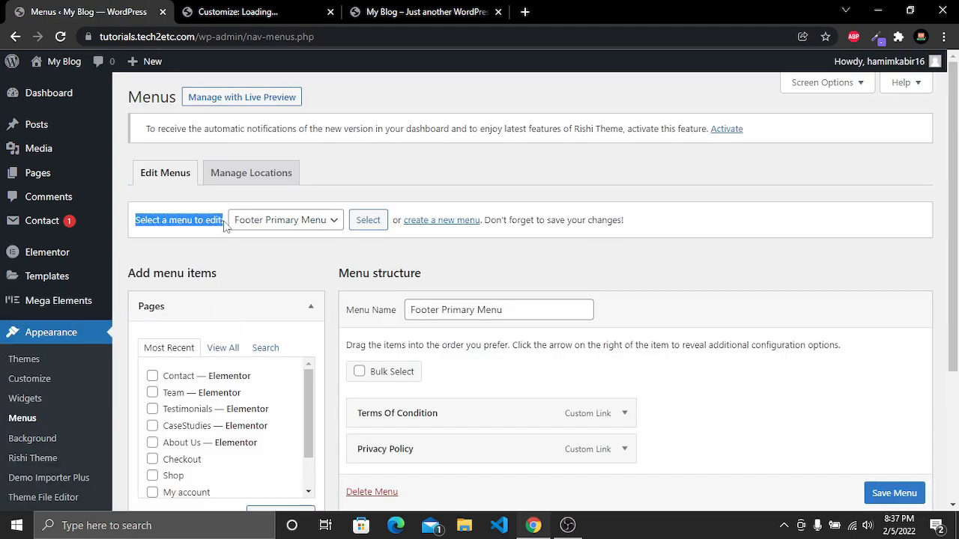
left_click(293, 221)
left_click(292, 266)
left_click(365, 224)
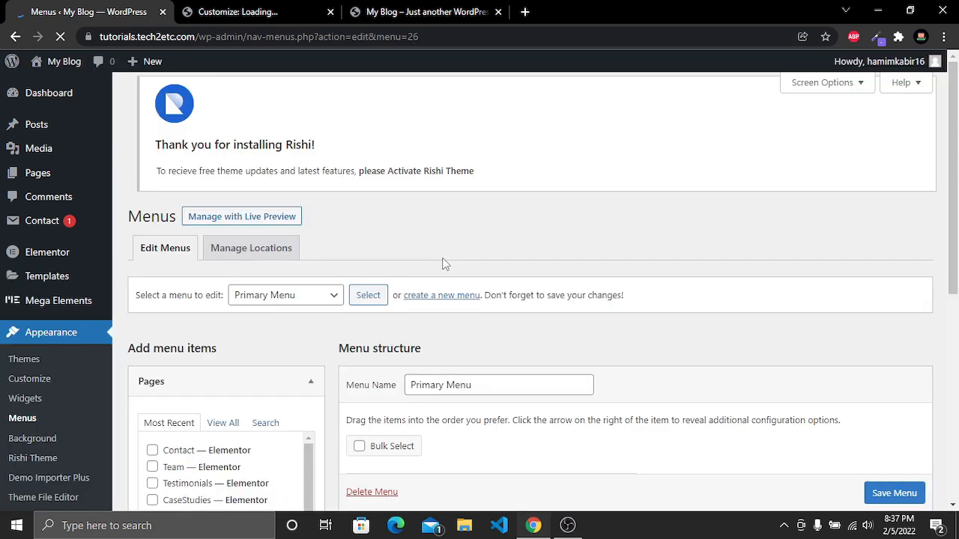
scroll(442, 263, "down", 3)
scroll(442, 263, "down", 1)
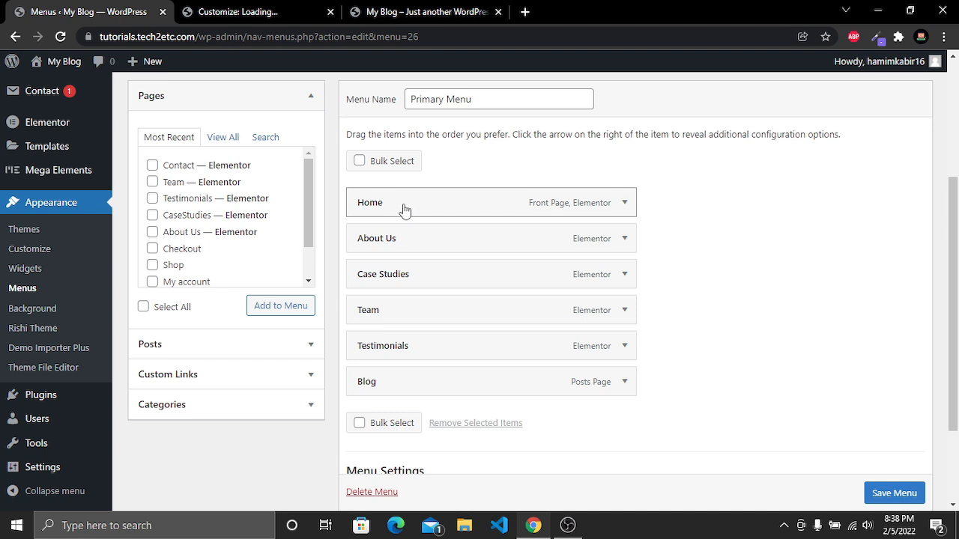
Add the Shop page to Primary Menu, move it below About Us, and save the menu
left_click(399, 13)
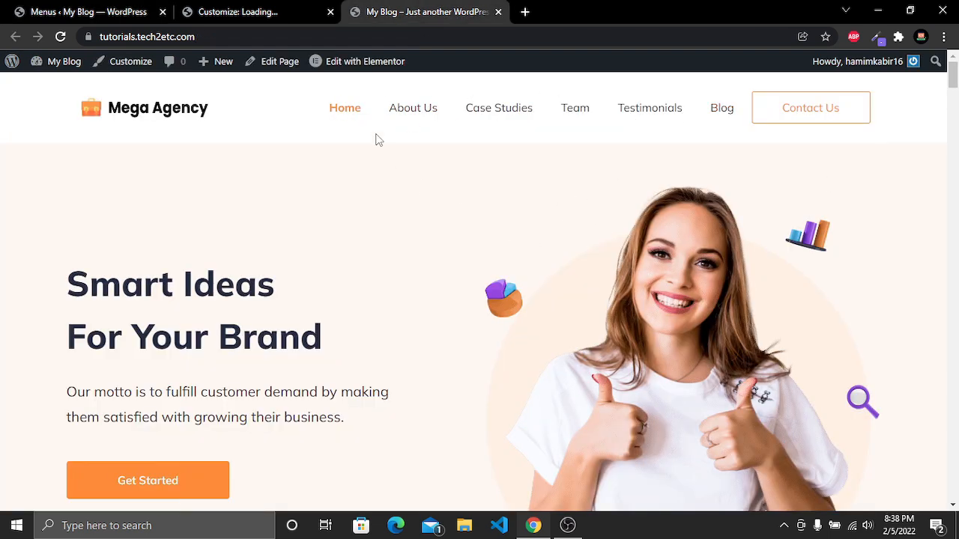
left_click(106, 12)
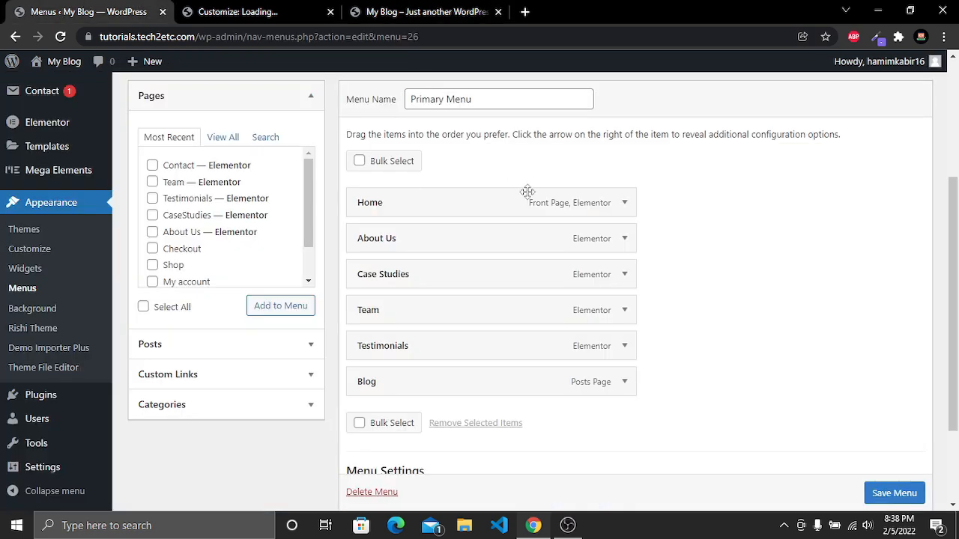
scroll(196, 269, "down", 2)
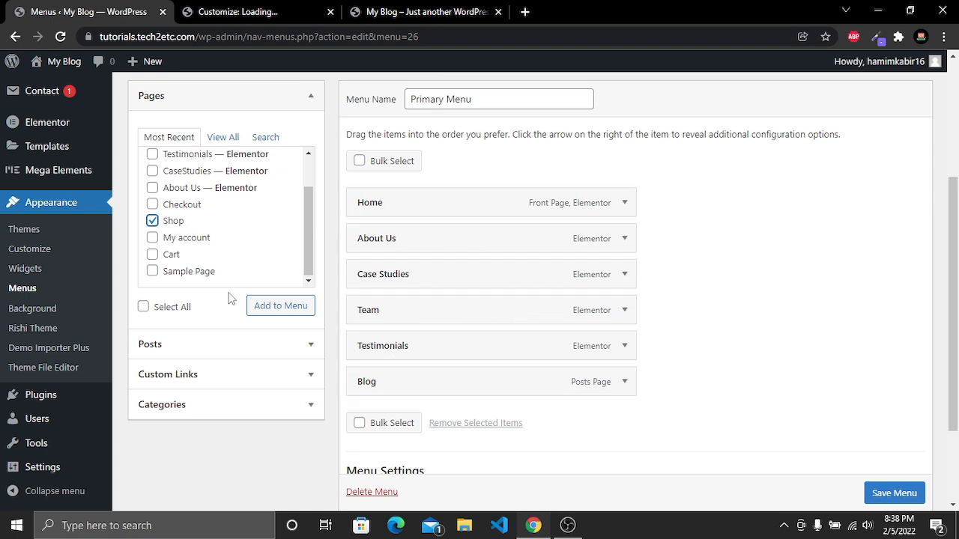
left_click(283, 312)
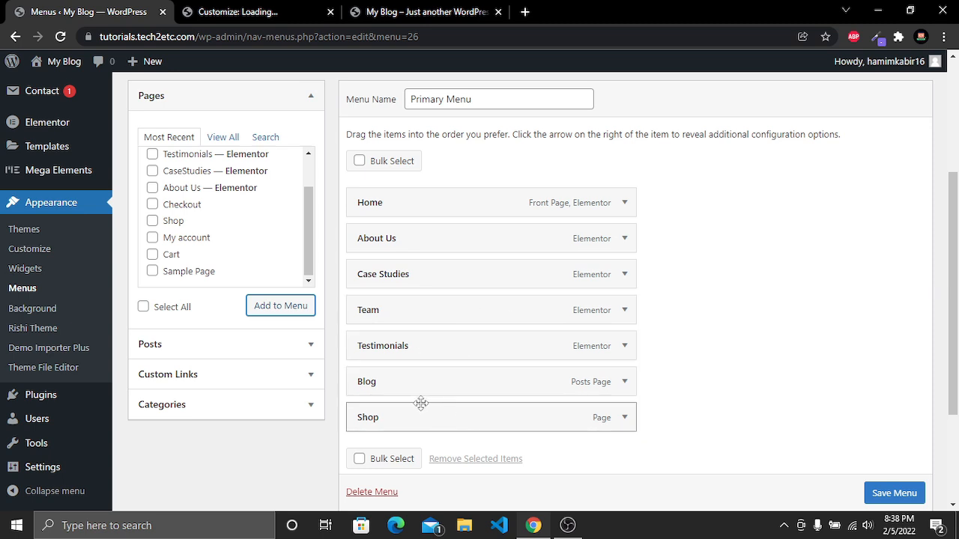
left_click_drag(389, 423, 392, 283)
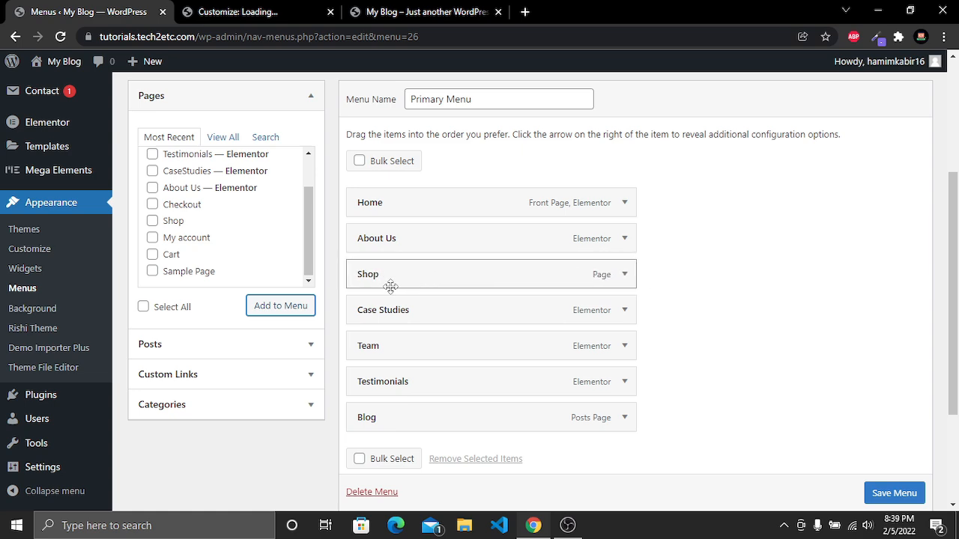
scroll(894, 498, "down", 1)
left_click(894, 494)
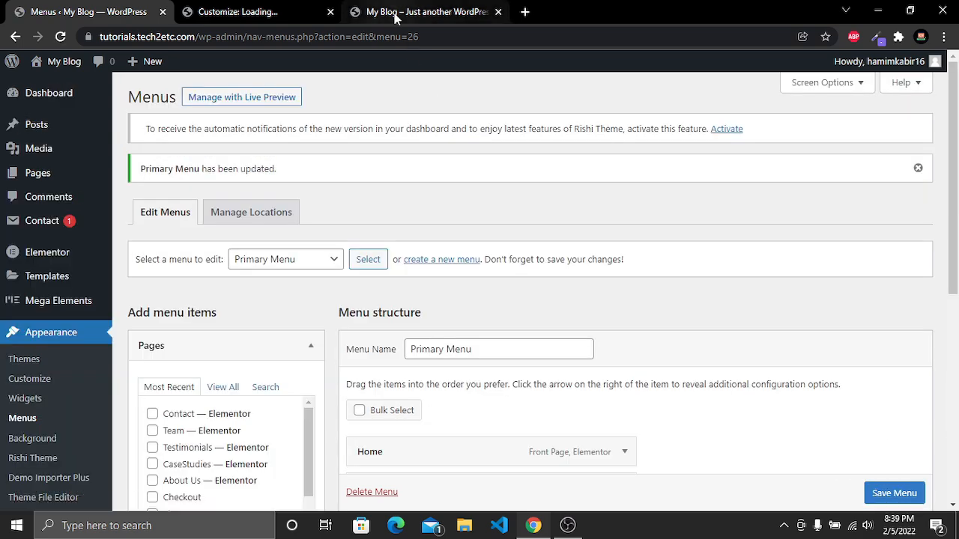
Reload the homepage to check the updated navigation, then return to the Menus screen
left_click(419, 12)
left_click(60, 36)
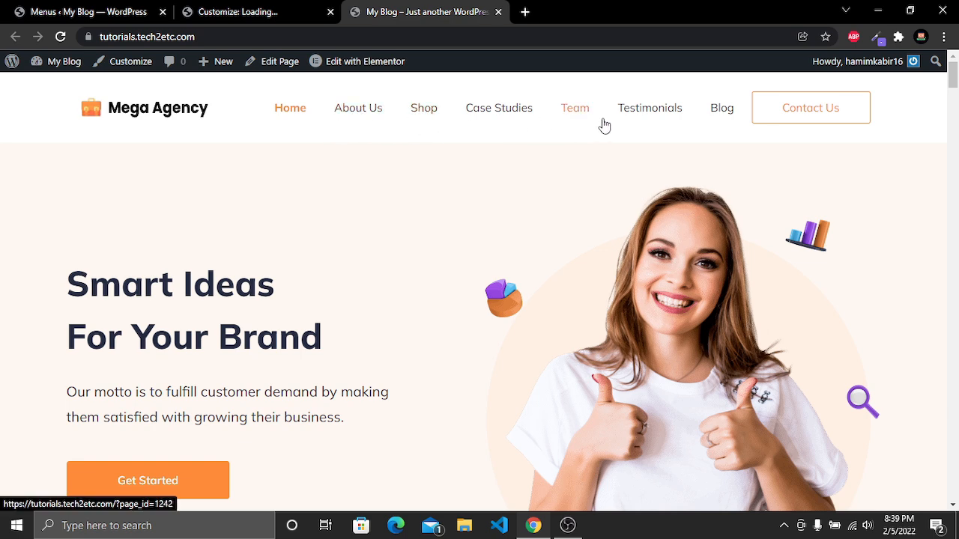
left_click(101, 8)
In Primary Menu, remove the Shop and Testimonials items and move Blog below About Us
scroll(479, 221, "down", 3)
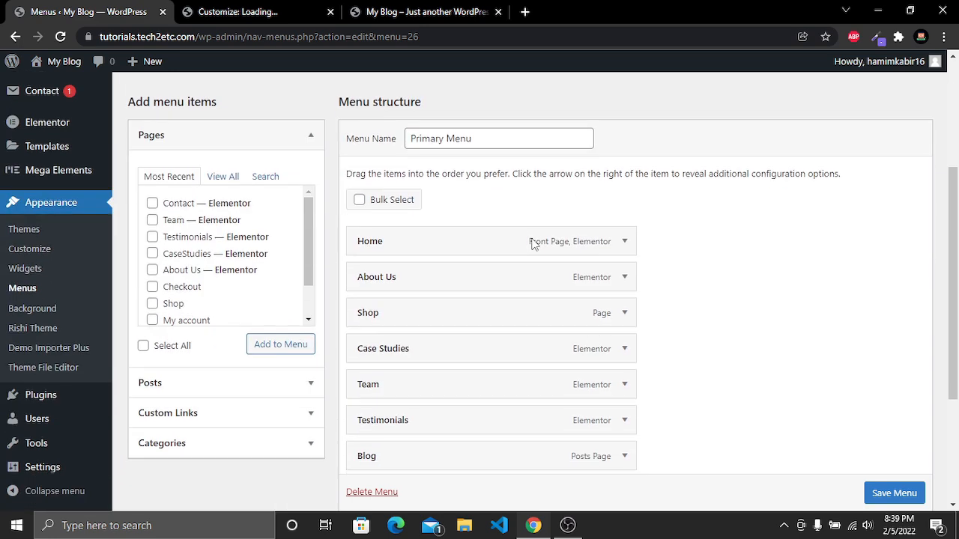
left_click(625, 314)
scroll(627, 317, "down", 2)
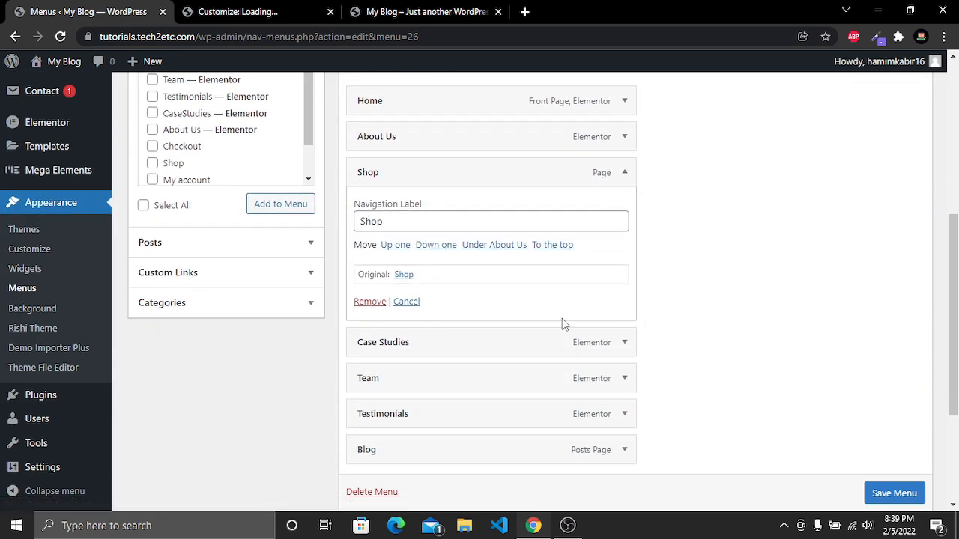
left_click(367, 303)
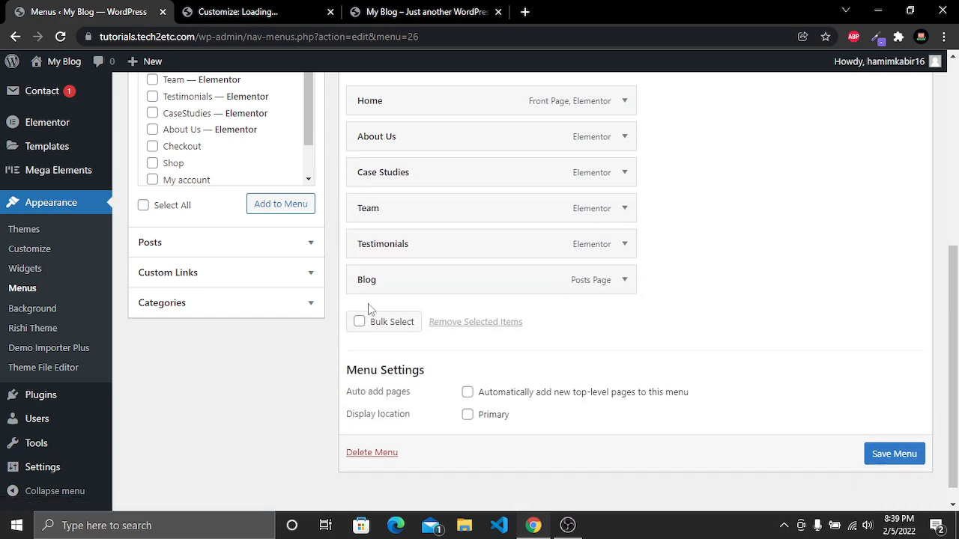
scroll(398, 261, "up", 1)
left_click(629, 317)
scroll(488, 321, "down", 2)
left_click(369, 305)
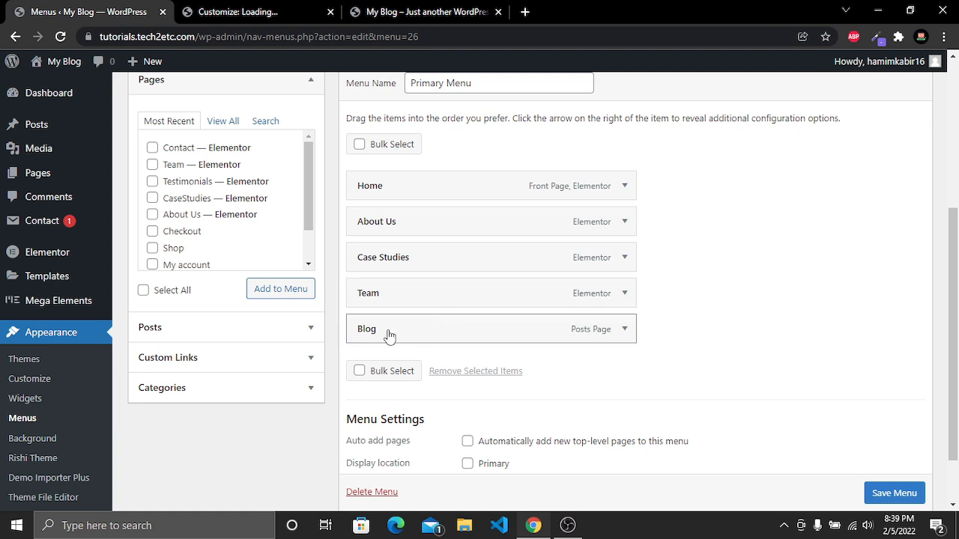
left_click_drag(400, 337, 440, 258)
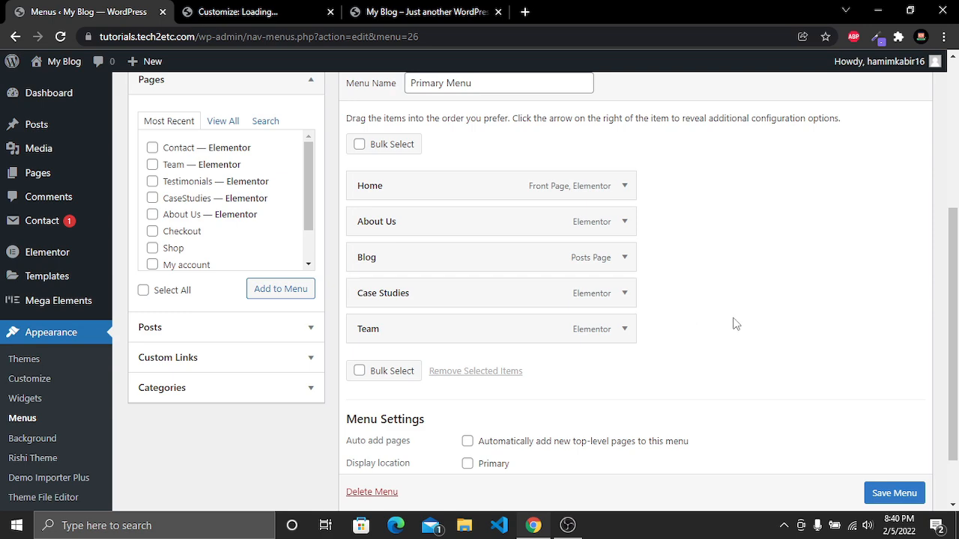
Save Primary Menu and reload the site's homepage to check the navigation
left_click(896, 492)
scroll(907, 439, "down", 1)
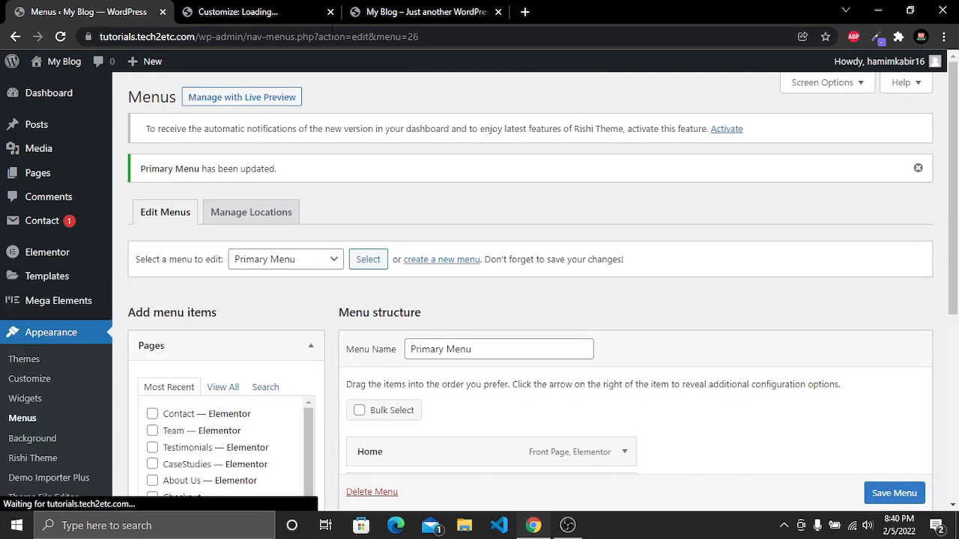
left_click(405, 9)
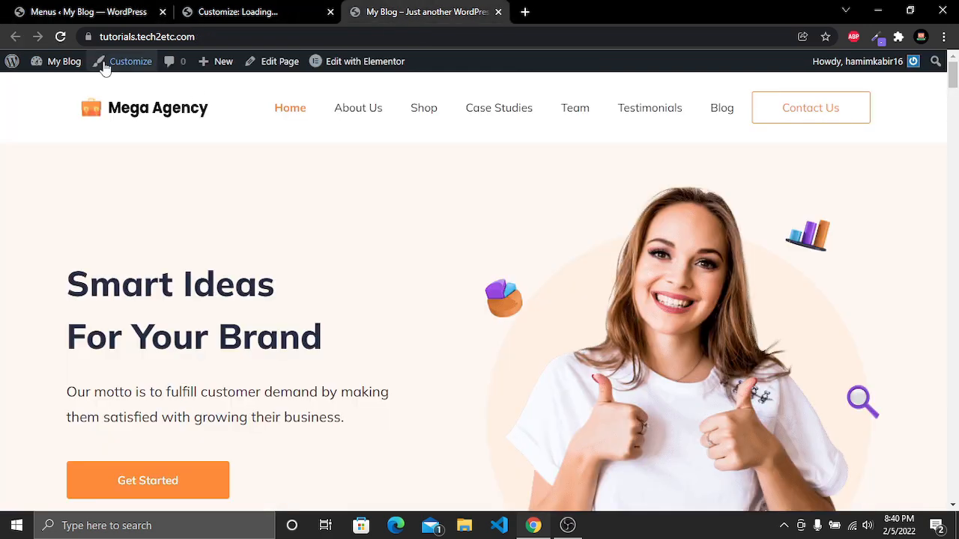
left_click(61, 37)
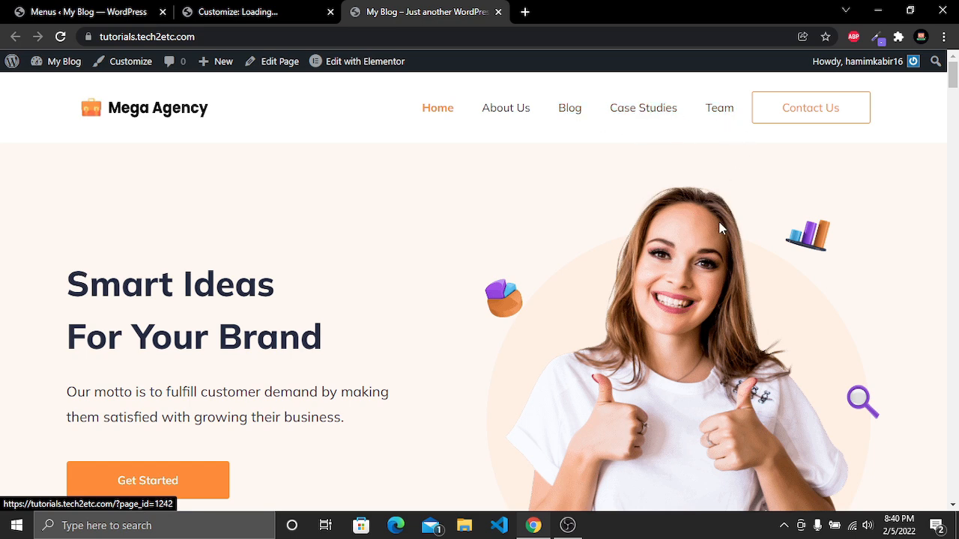
Browse the About Us, Blog, Case Studies and Team pages through the navigation, then scroll the homepage to the footer
left_click(491, 112)
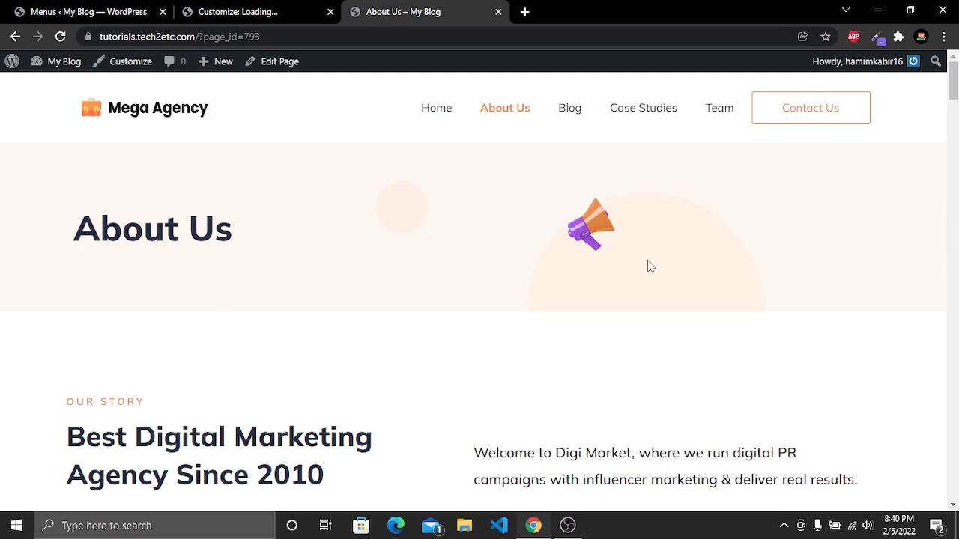
scroll(648, 265, "down", 10)
scroll(648, 263, "up", 10)
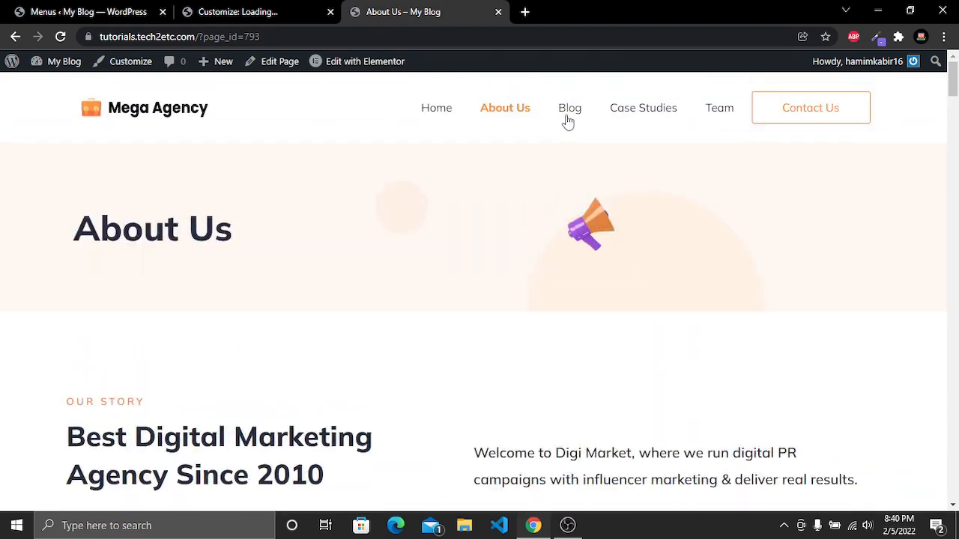
left_click(568, 120)
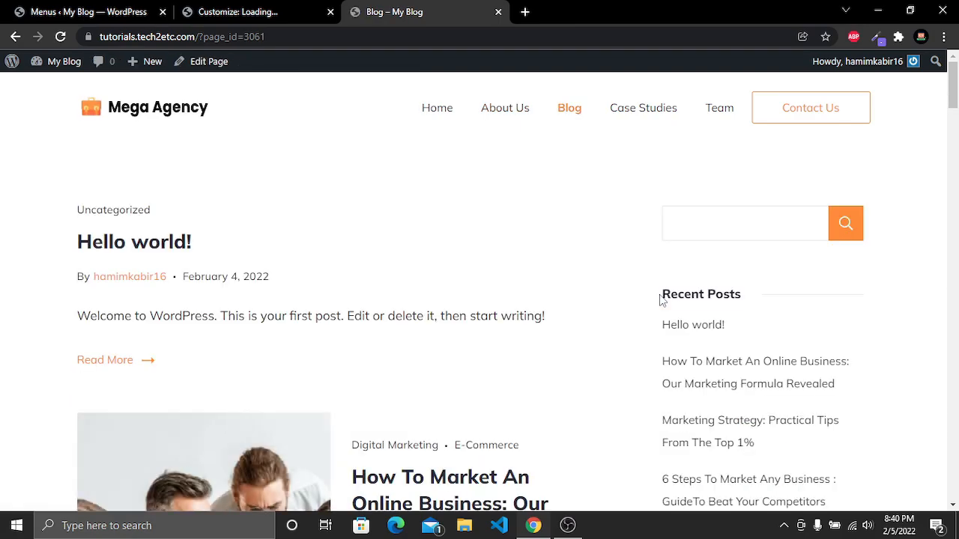
scroll(660, 299, "down", 8)
scroll(659, 300, "up", 8)
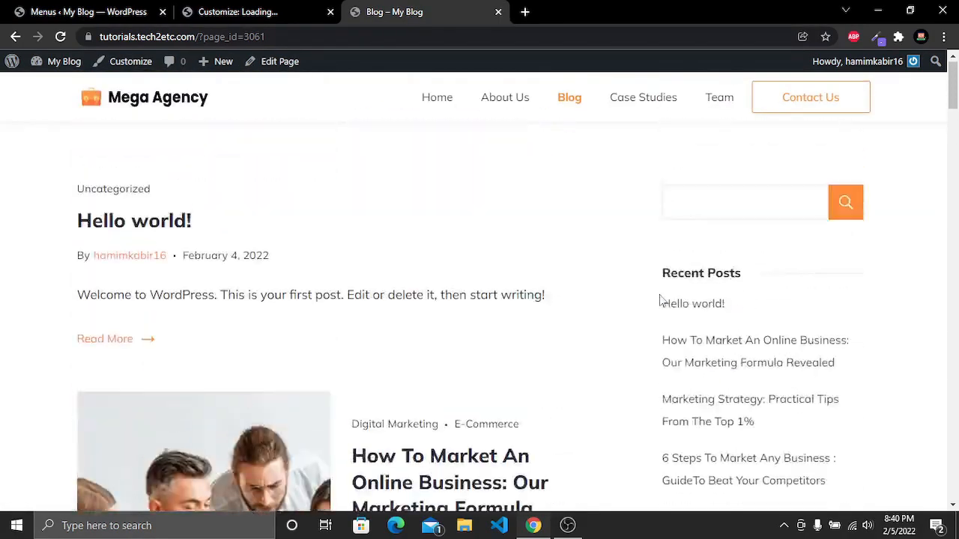
left_click(663, 111)
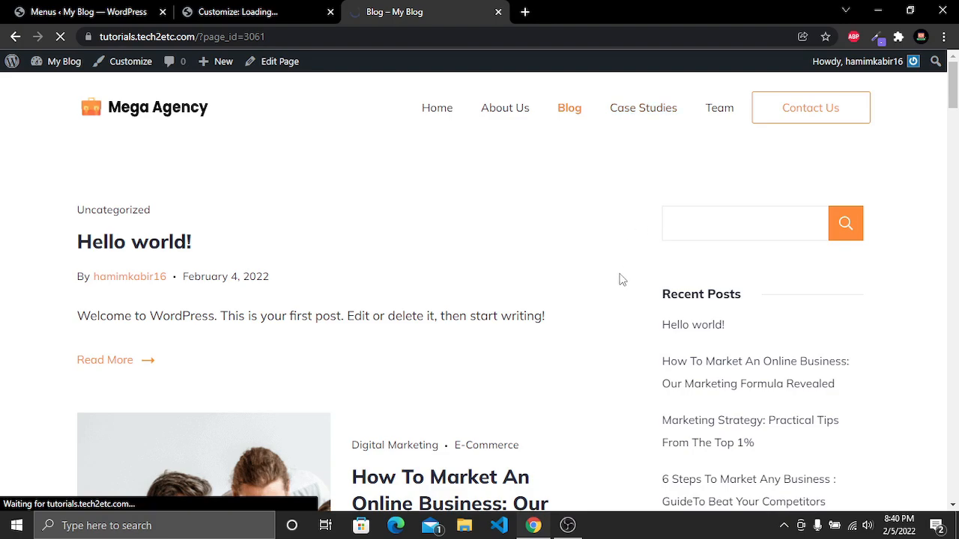
scroll(622, 280, "down", 5)
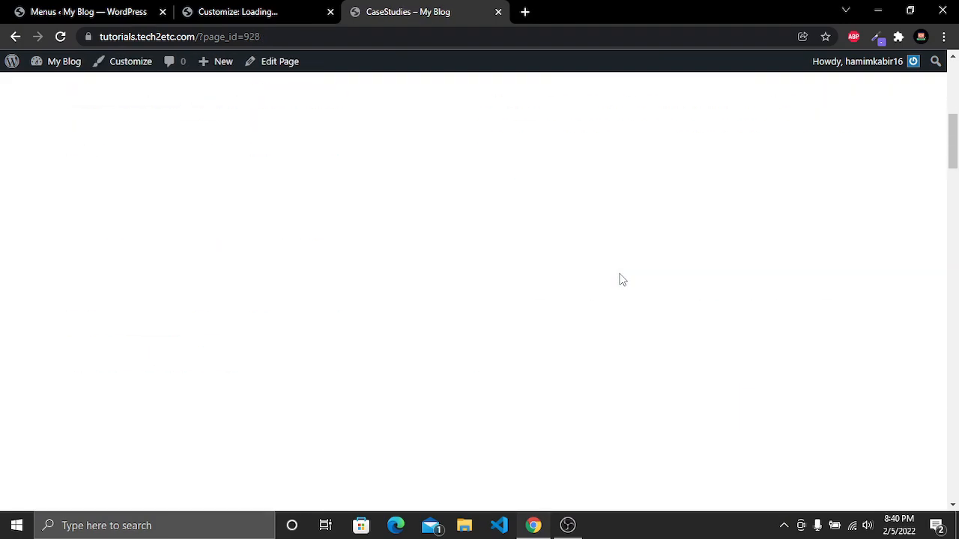
scroll(623, 280, "down", 8)
scroll(622, 280, "up", 3)
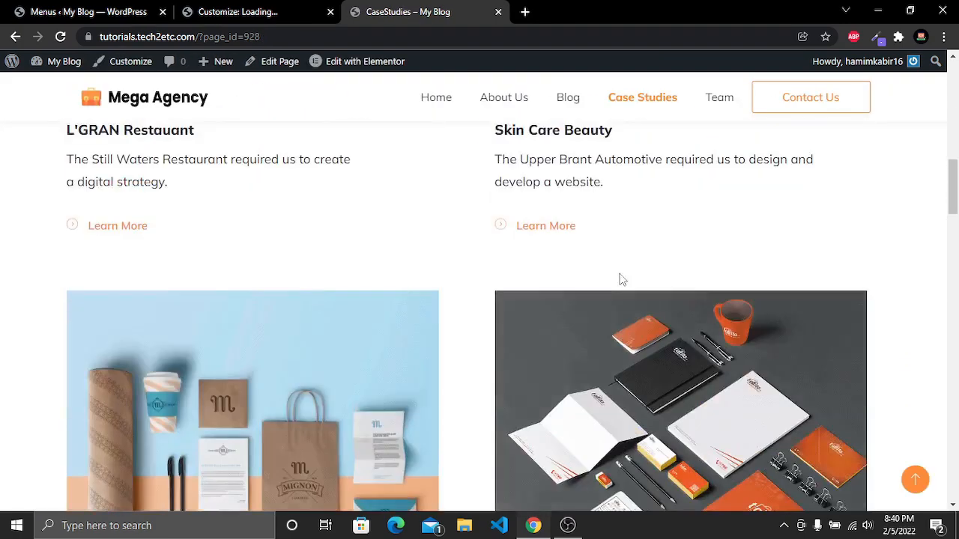
scroll(621, 278, "up", 6)
left_click(720, 110)
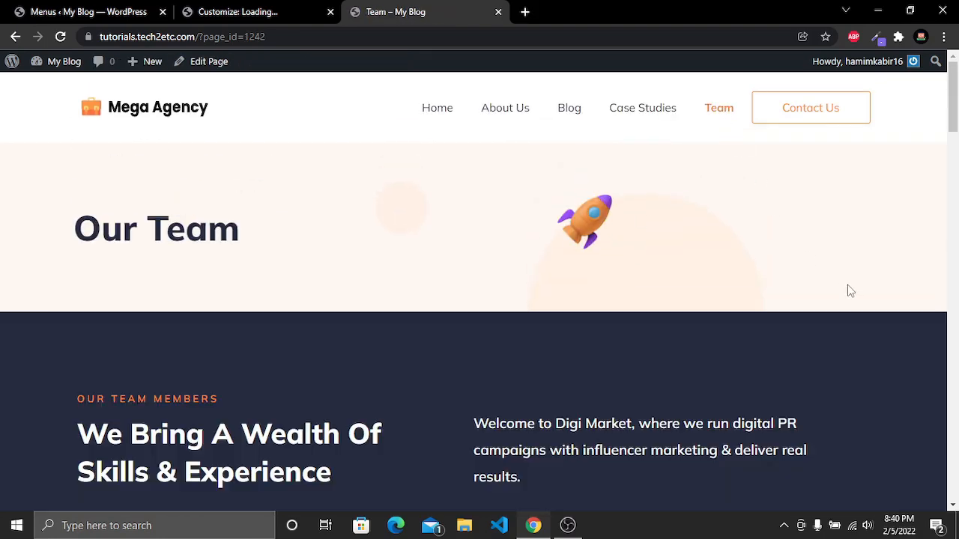
scroll(850, 290, "down", 15)
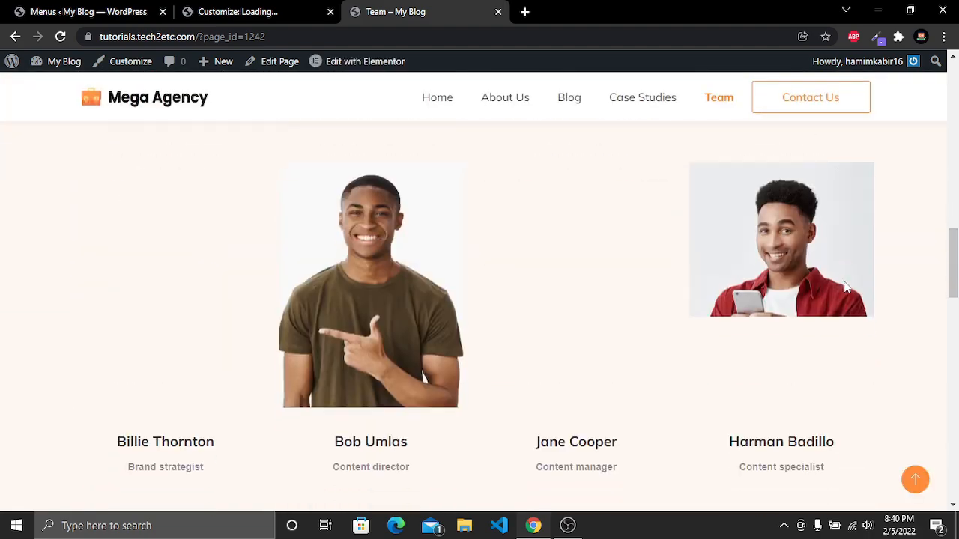
scroll(847, 288, "up", 15)
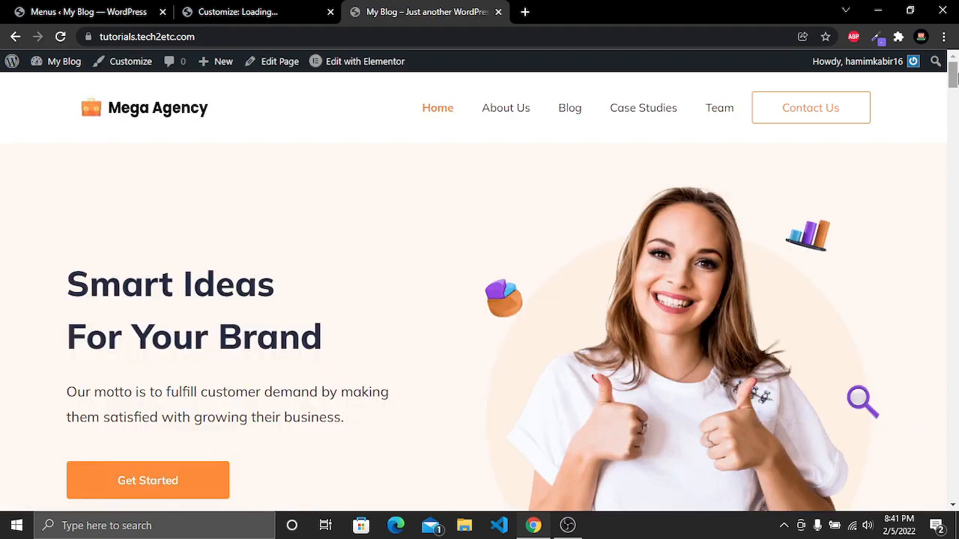
scroll(958, 179, "down", 6)
scroll(482, 281, "down", 15)
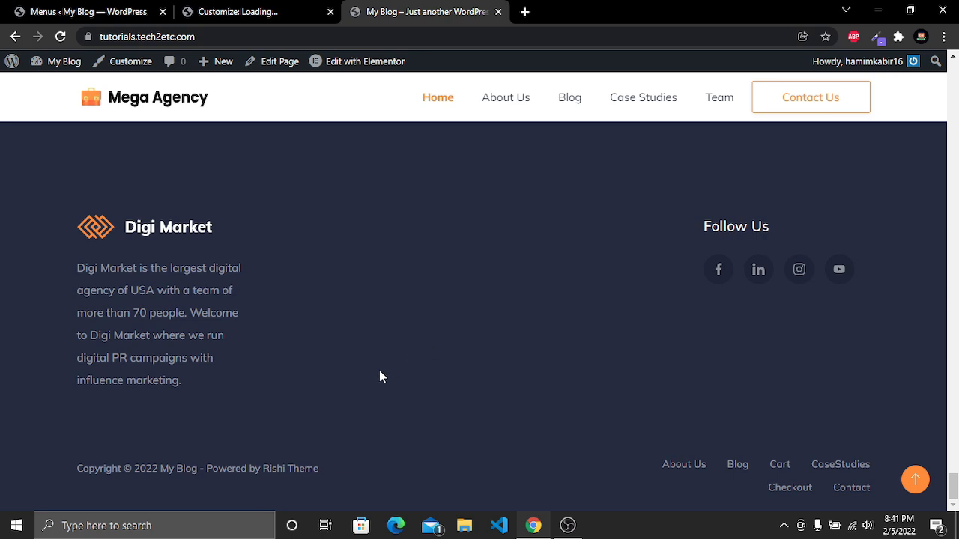
In the Customizer, leave the Menu 1 header settings and open the Footer section
left_click(236, 8)
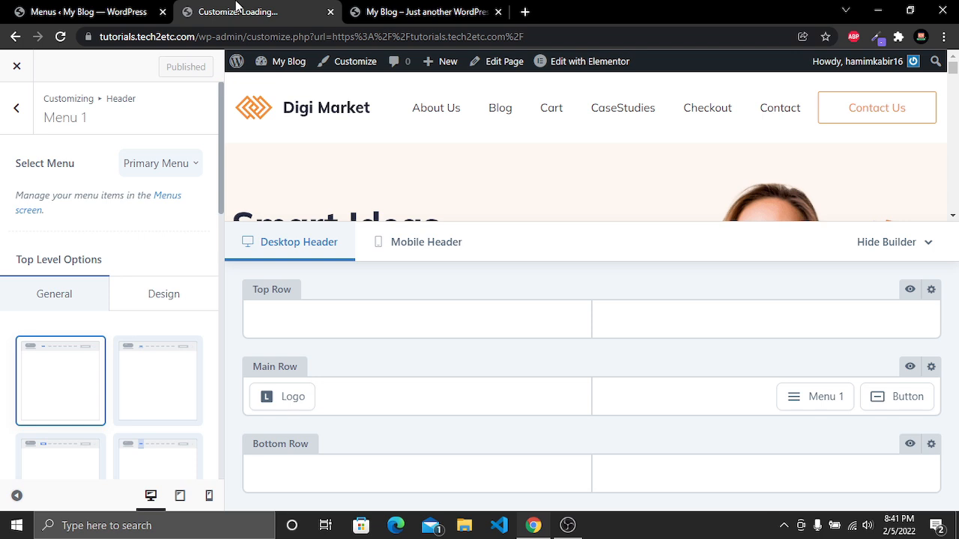
left_click(18, 110)
left_click(19, 110)
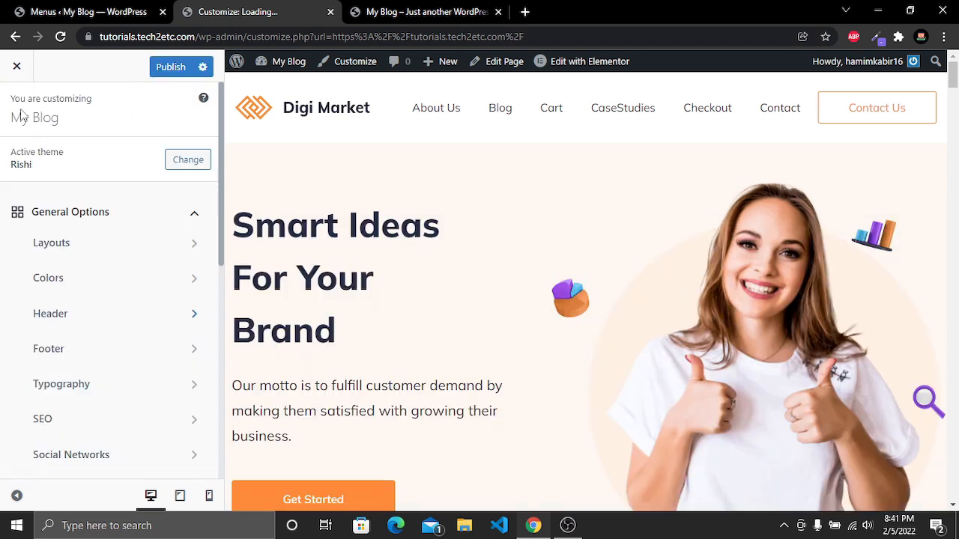
scroll(387, 280, "down", 15)
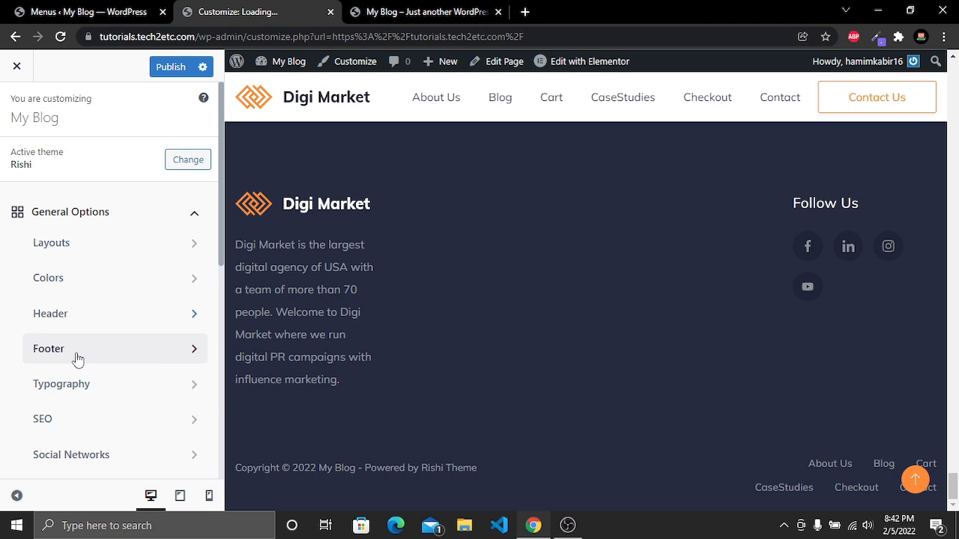
left_click(126, 360)
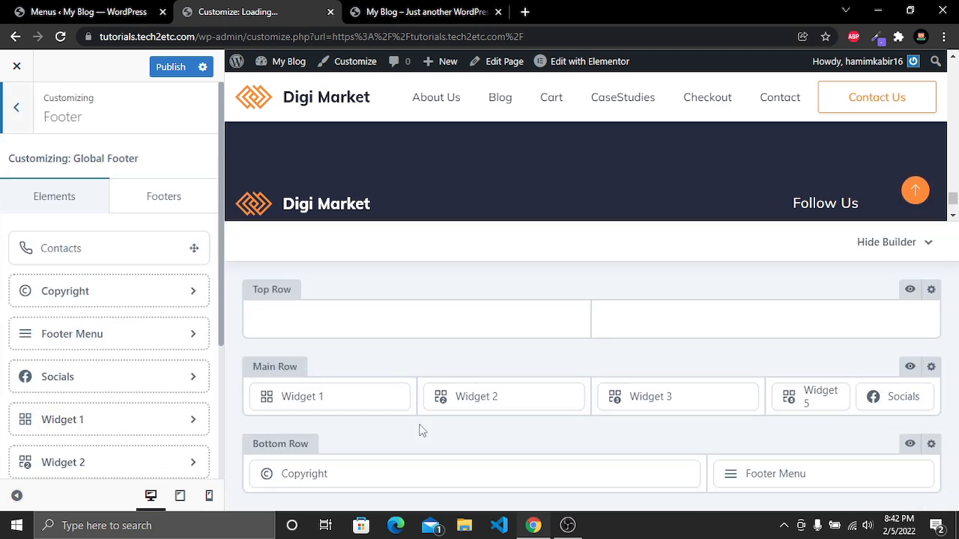
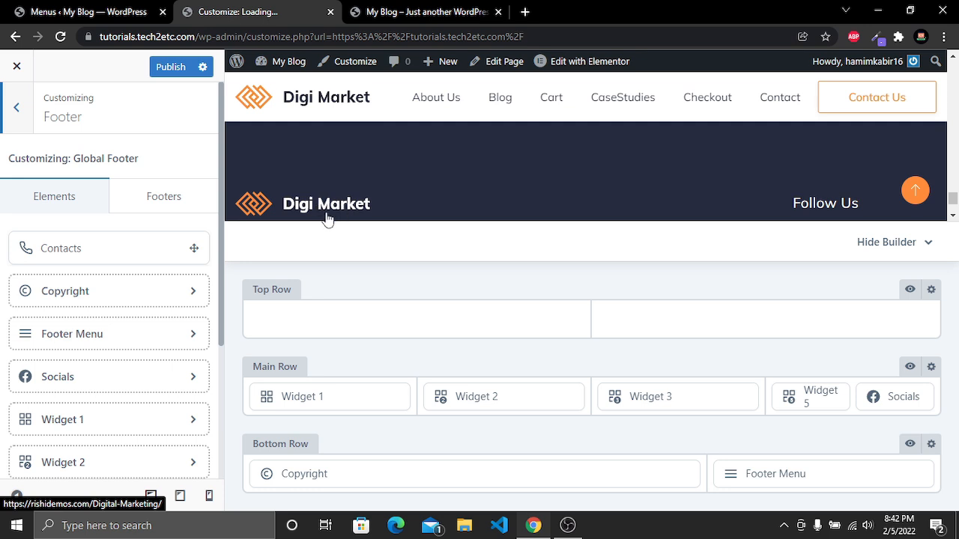
Open footer Widget 1 and replace its logo image with logo2 from the media library
left_click(315, 398)
left_click(129, 420)
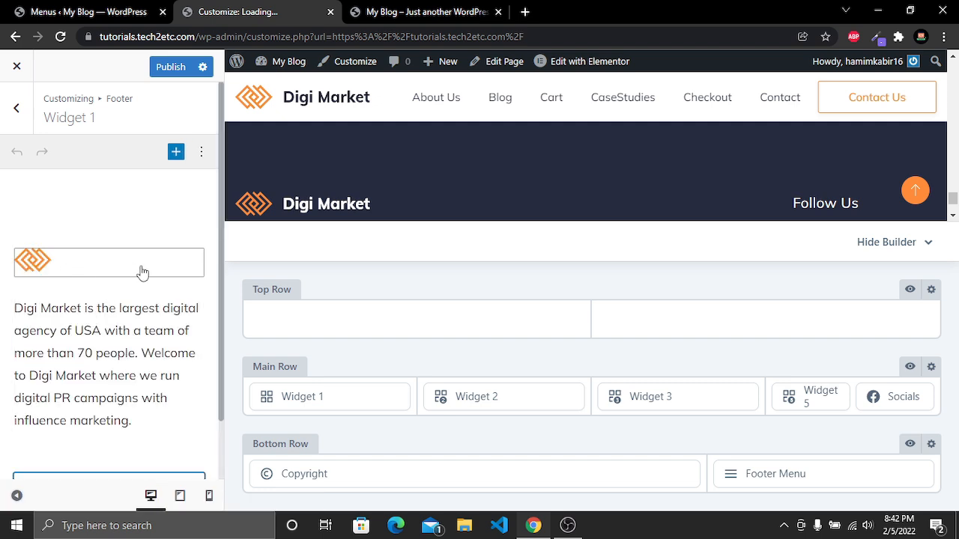
scroll(296, 195, "down", 1)
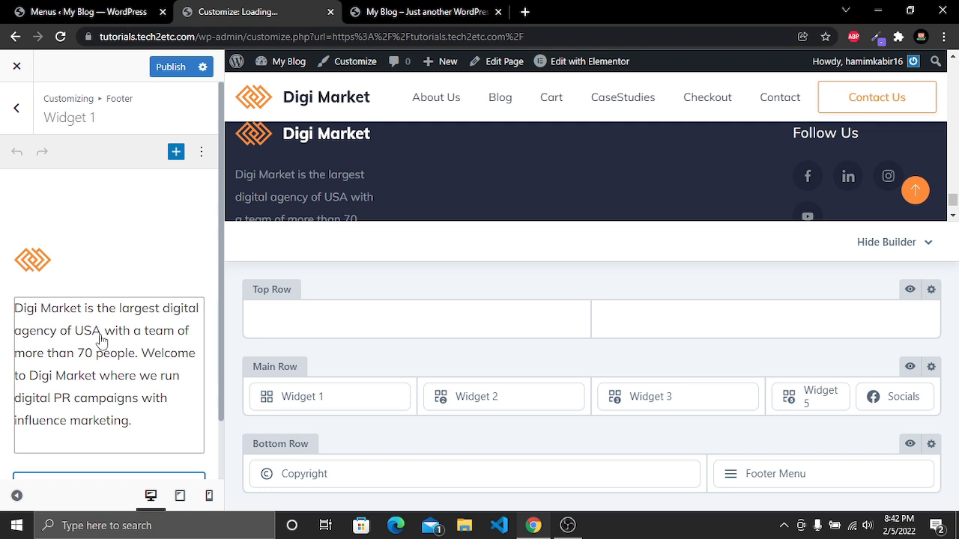
left_click(93, 260)
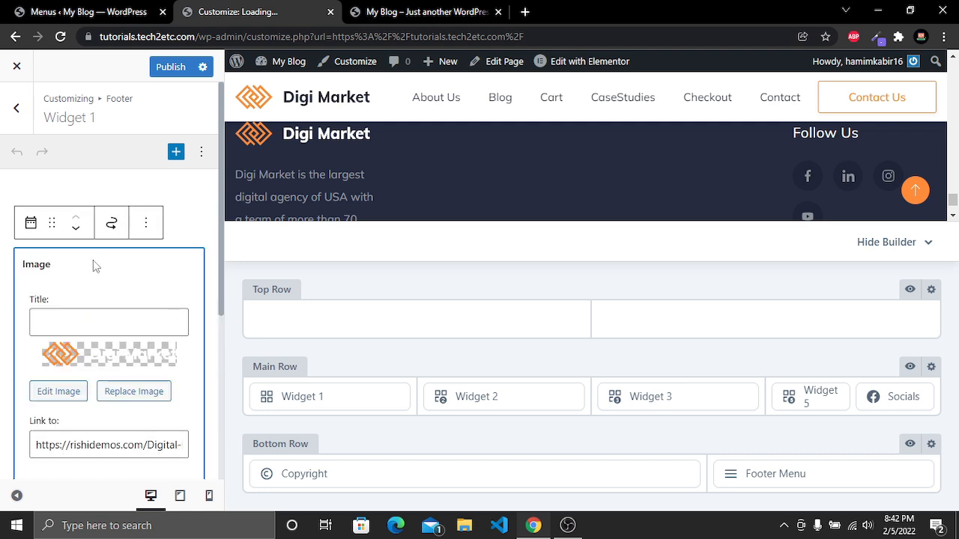
left_click(133, 401)
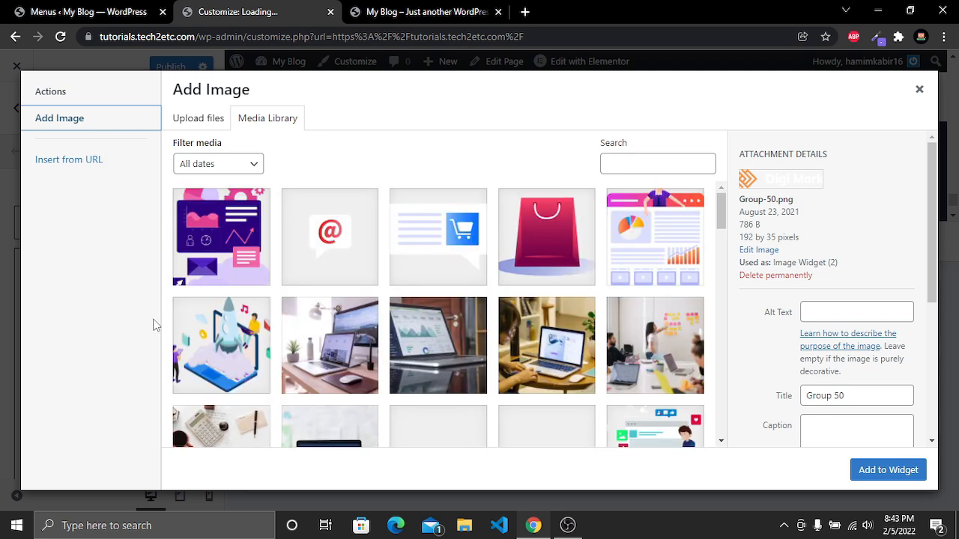
scroll(560, 285, "down", 3)
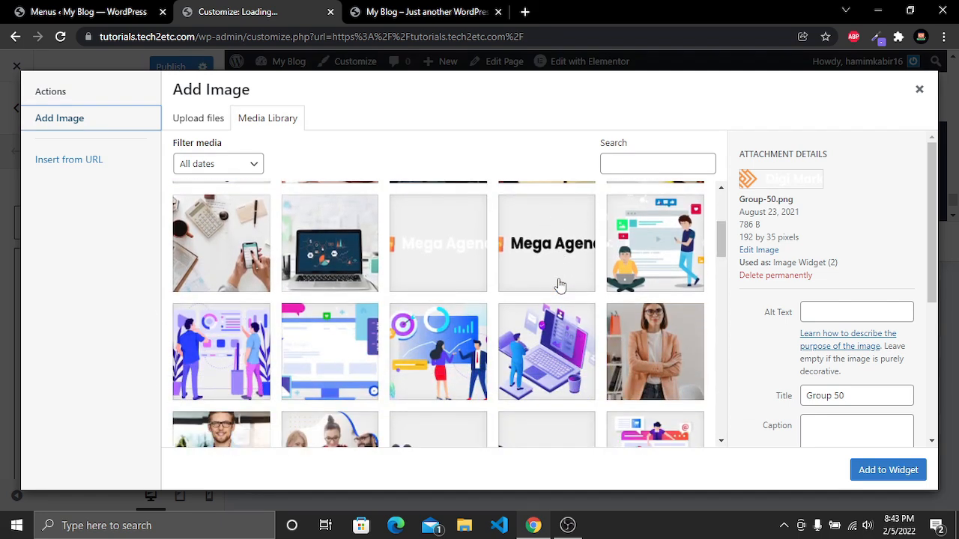
left_click(439, 258)
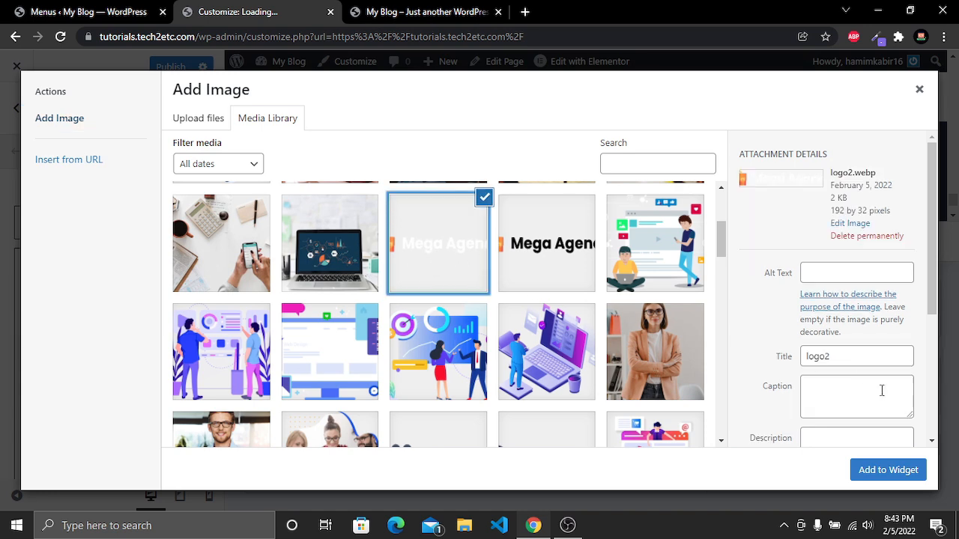
left_click(890, 470)
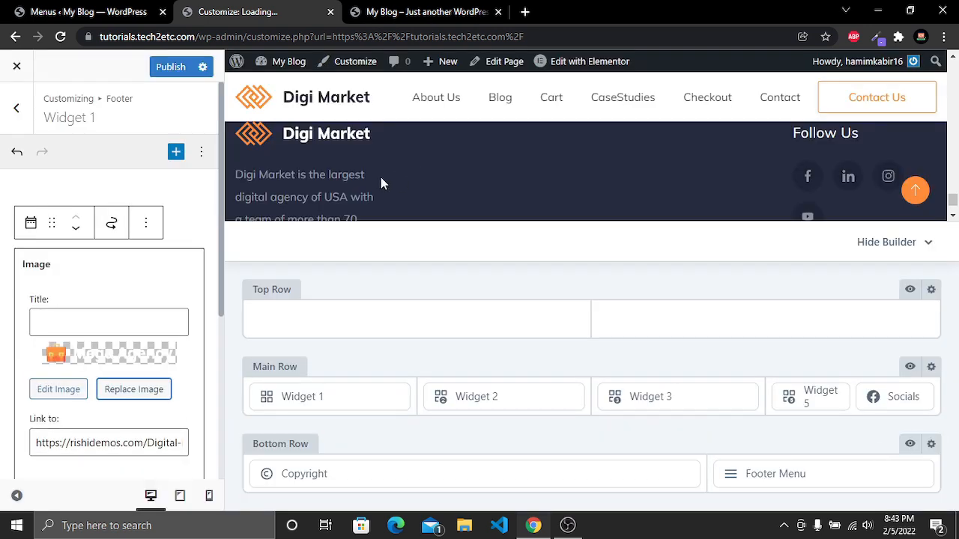
In Widget 1's text block, replace the opening words Digi Market with Mega Agency
scroll(137, 295, "down", 5)
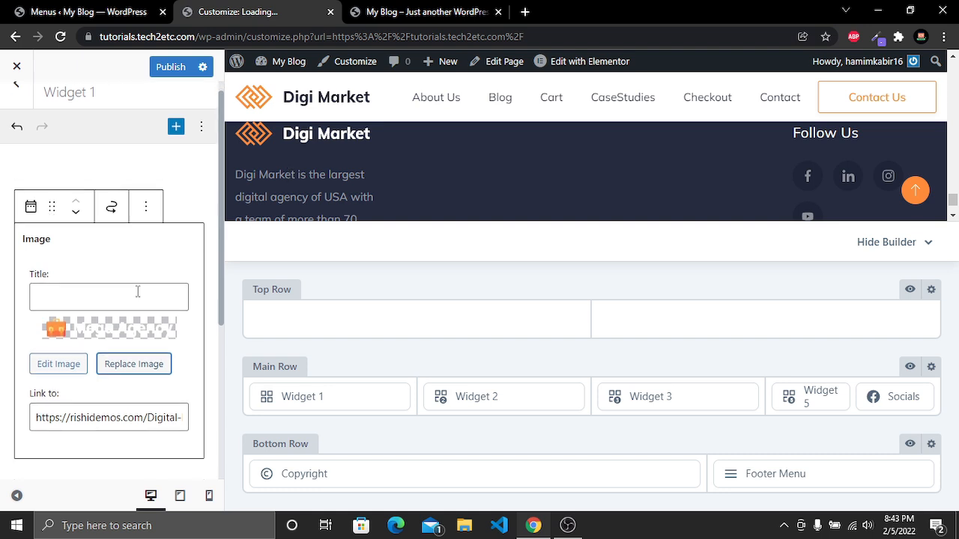
left_click(112, 285)
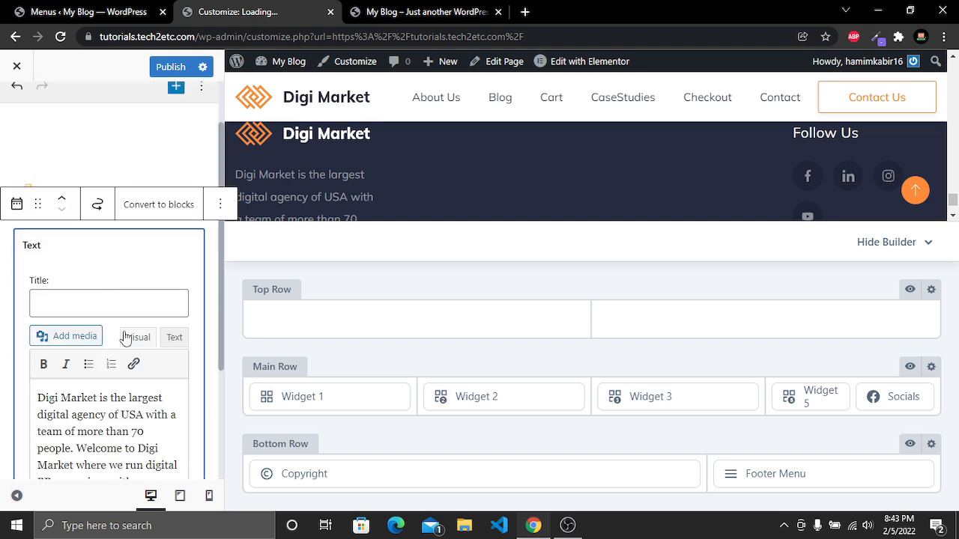
scroll(126, 338, "down", 2)
left_click_drag(135, 341, 101, 291)
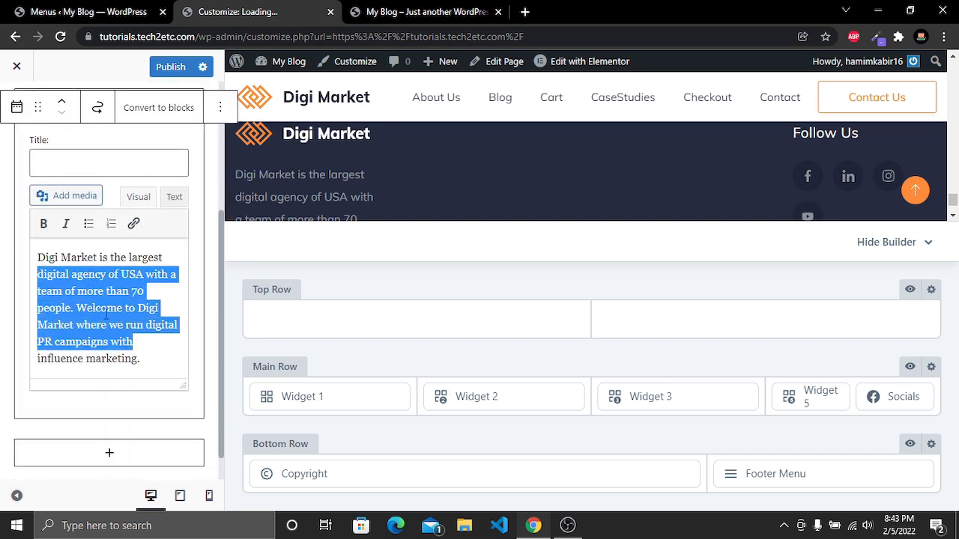
left_click(95, 257)
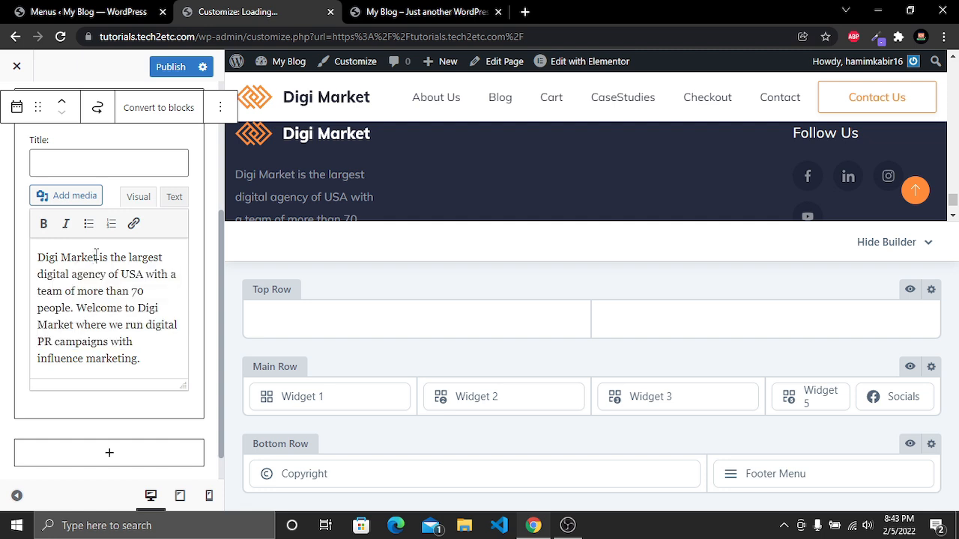
left_click_drag(96, 257, 31, 254)
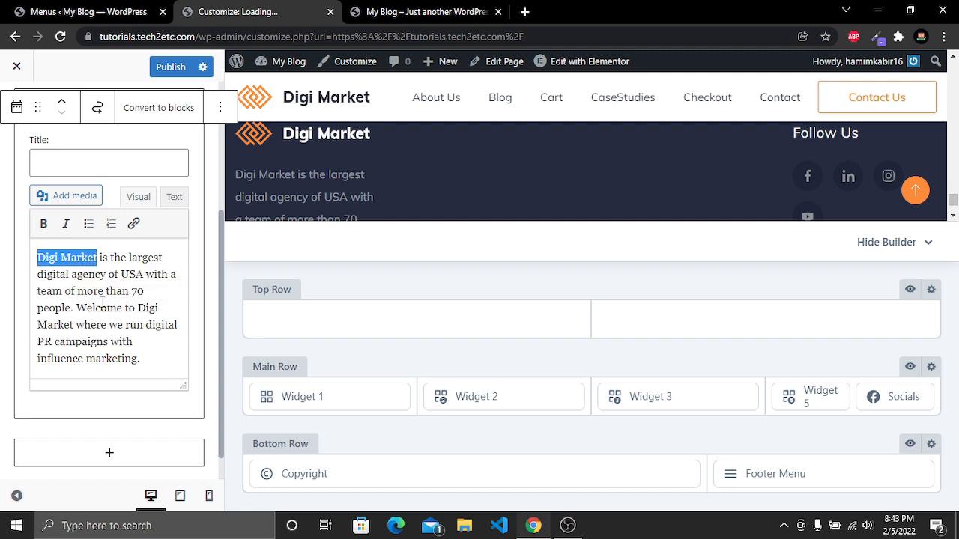
type("Mega Ag")
type("ency")
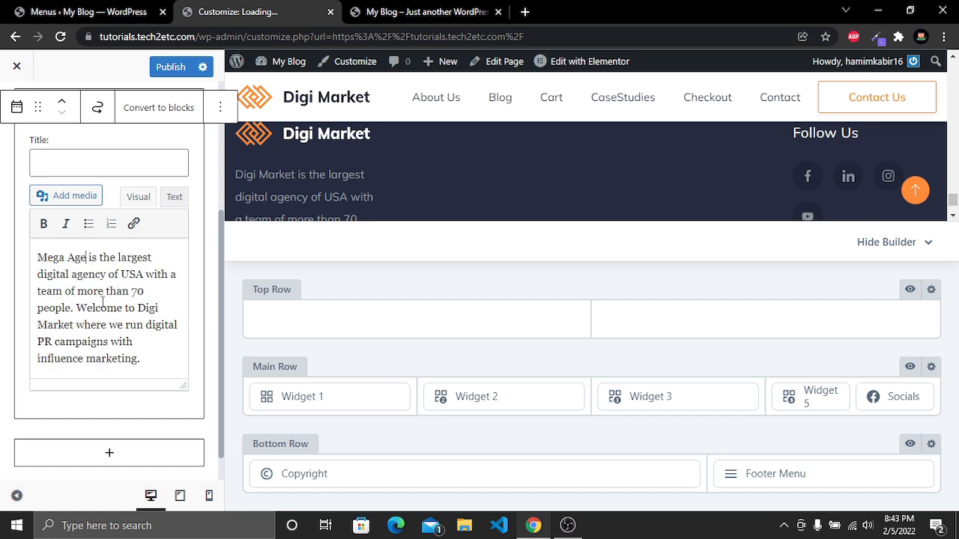
key("shift+Home")
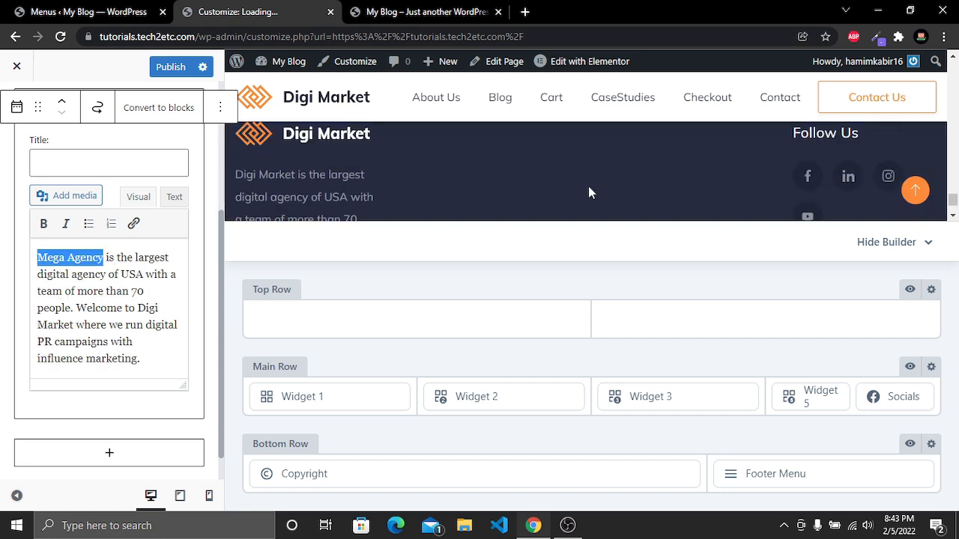
left_click(63, 273)
Open footer Widget 2 and add a Navigation Menu block to it
mouse_move(501, 397)
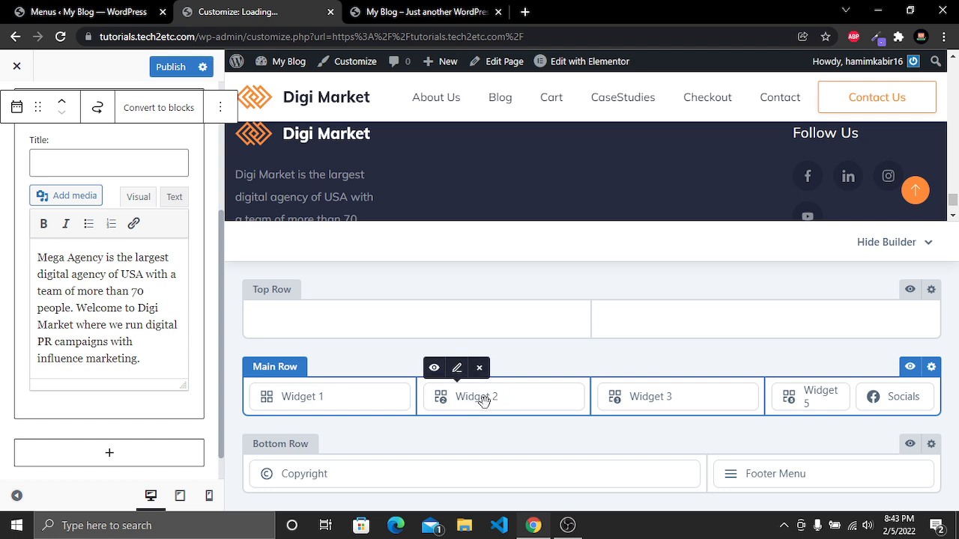
left_click(483, 398)
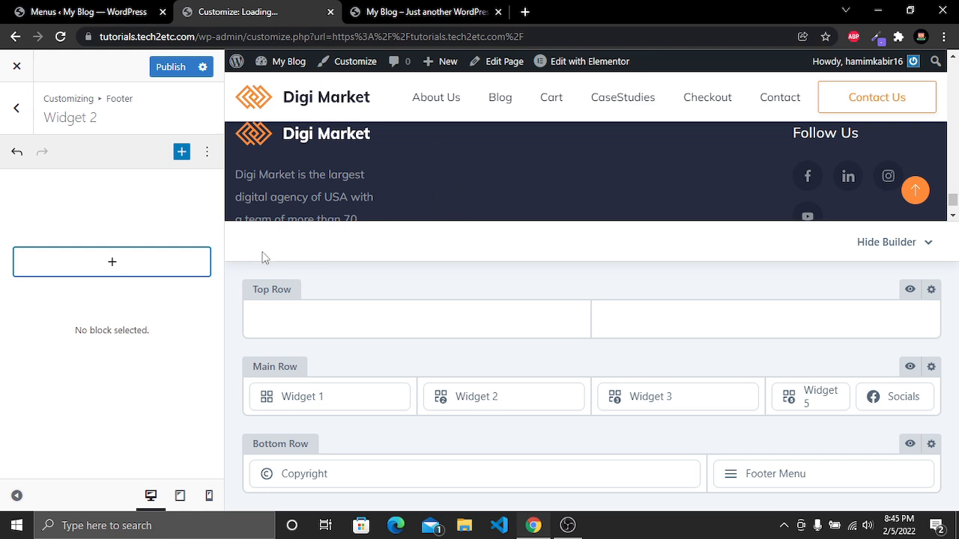
left_click(111, 263)
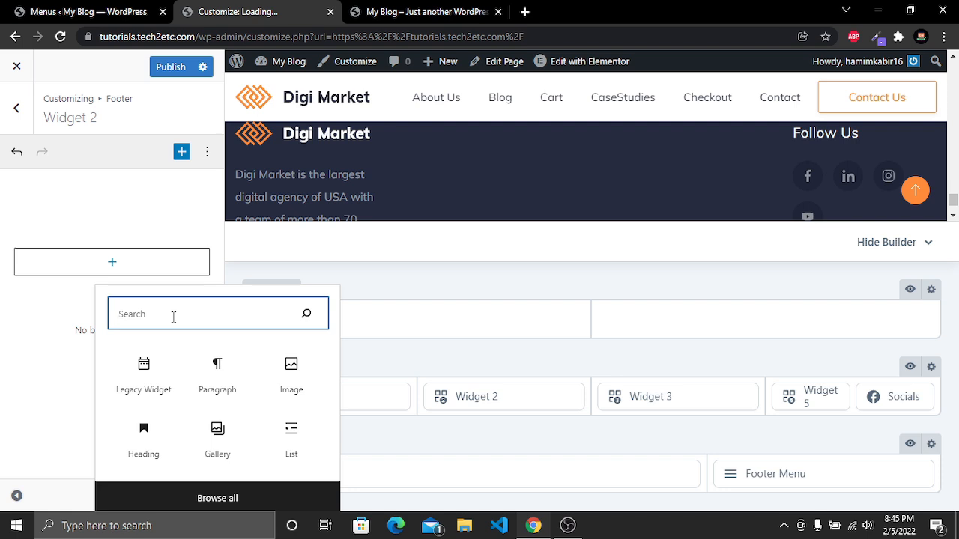
type("Menu")
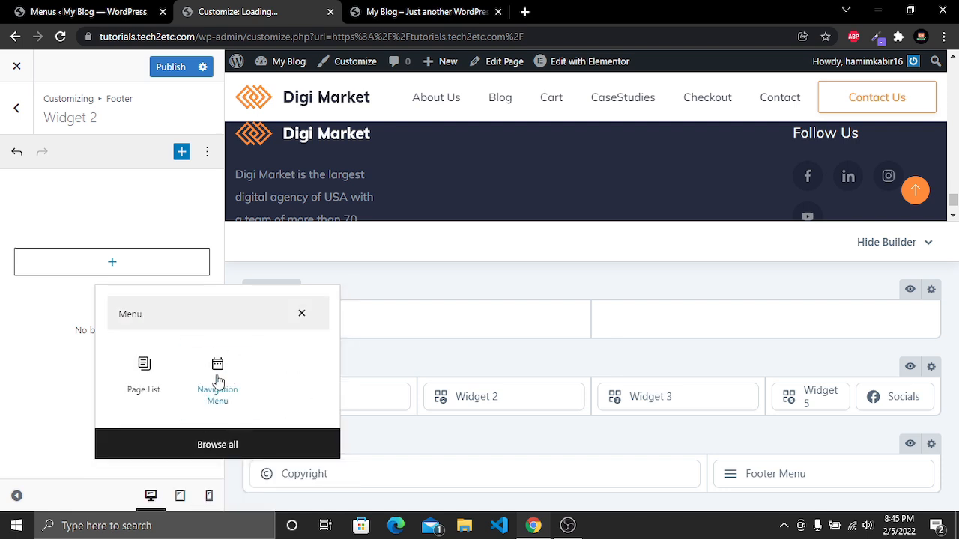
left_click(216, 378)
Title the Widget 2 navigation menu Useful Links and set it to show Services Menu
left_click(74, 319)
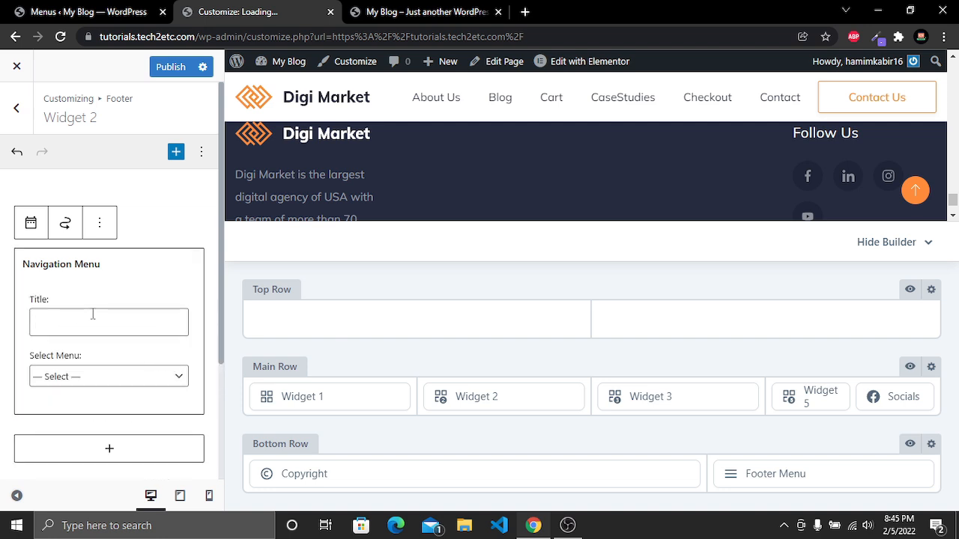
type("Useful Links")
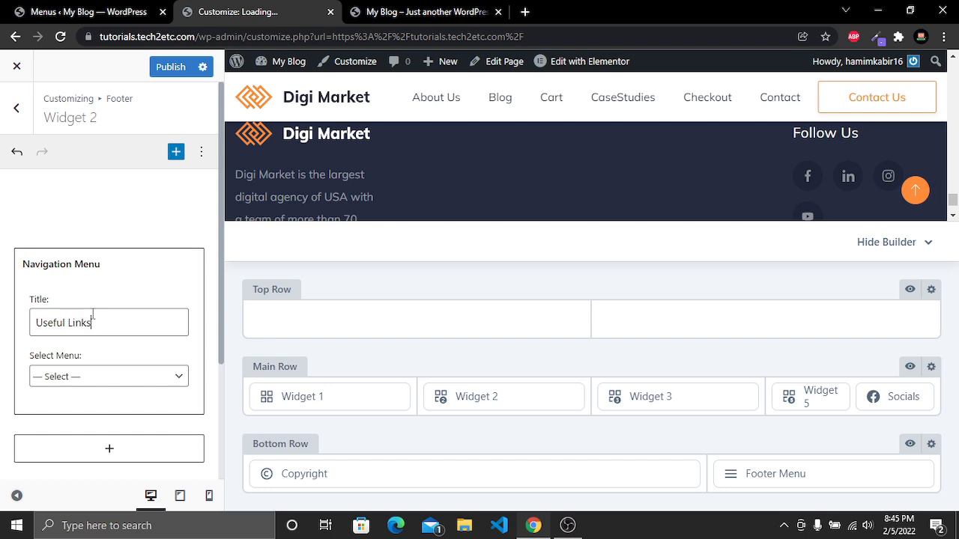
left_click(140, 381)
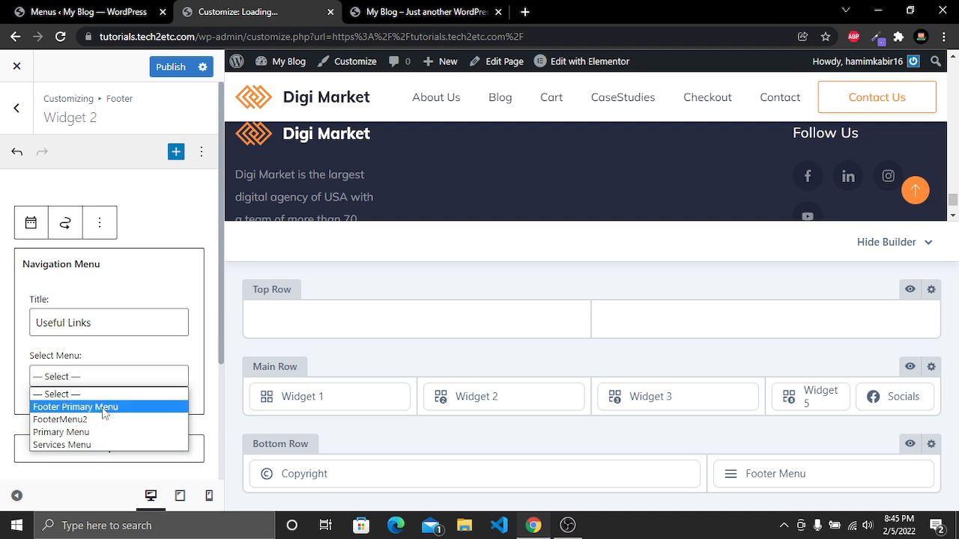
left_click(102, 445)
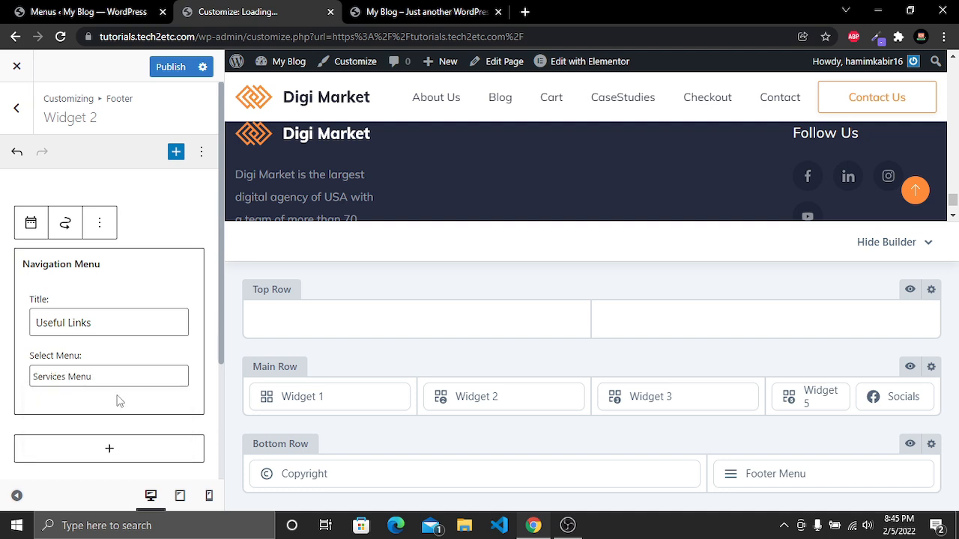
Publish the changes and reload the site's homepage to check the footer
left_click(169, 67)
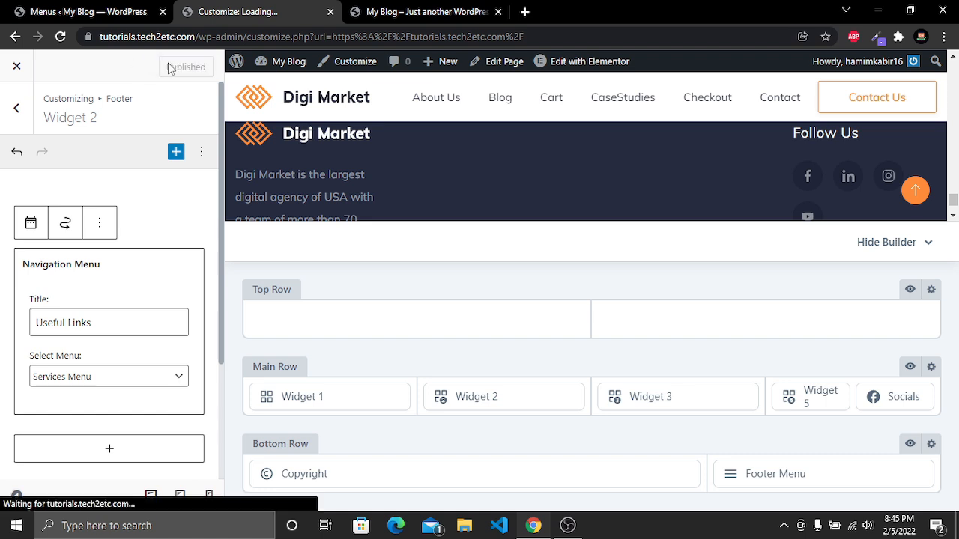
left_click(400, 9)
key("F5")
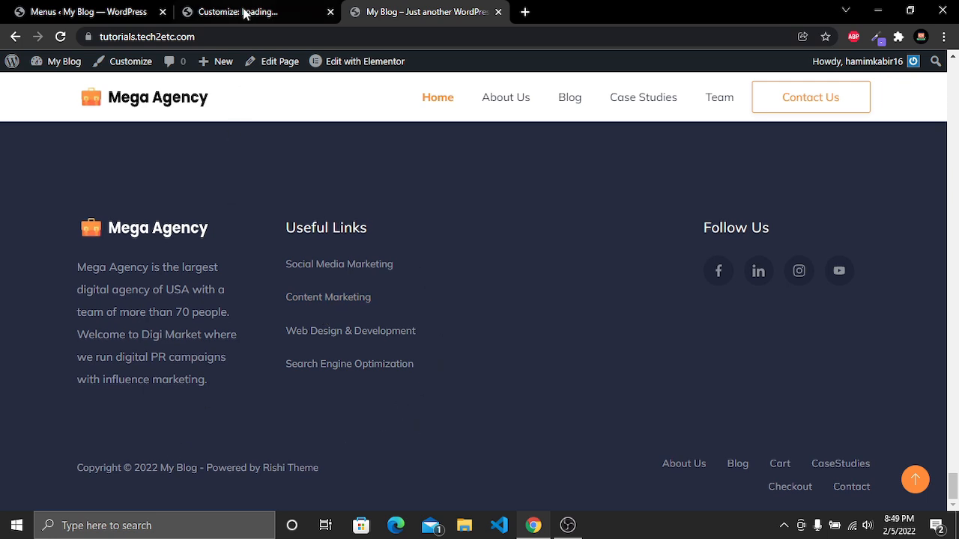
Back in the Customizer, open footer Widget 3 and add a Navigation Menu block
left_click(242, 10)
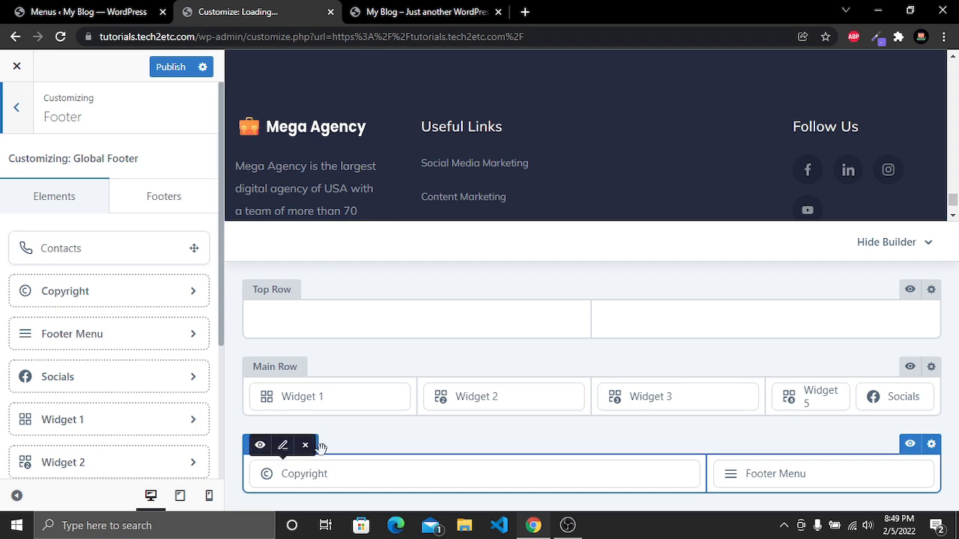
scroll(347, 153, "down", 3)
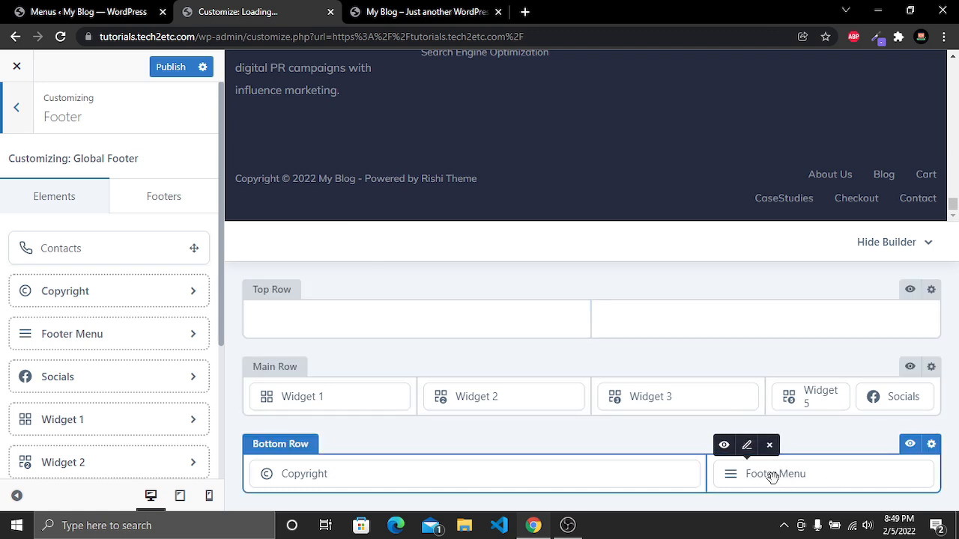
left_click(689, 400)
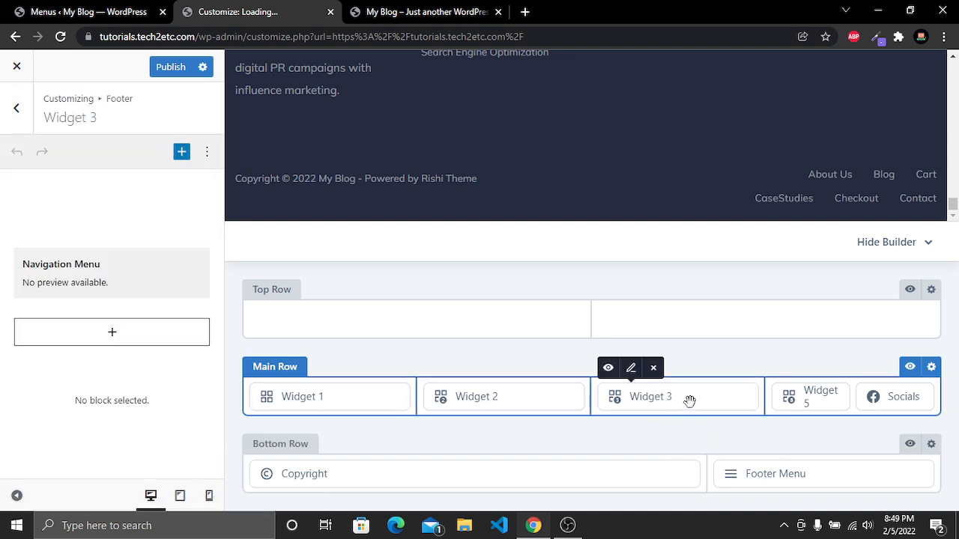
left_click(112, 337)
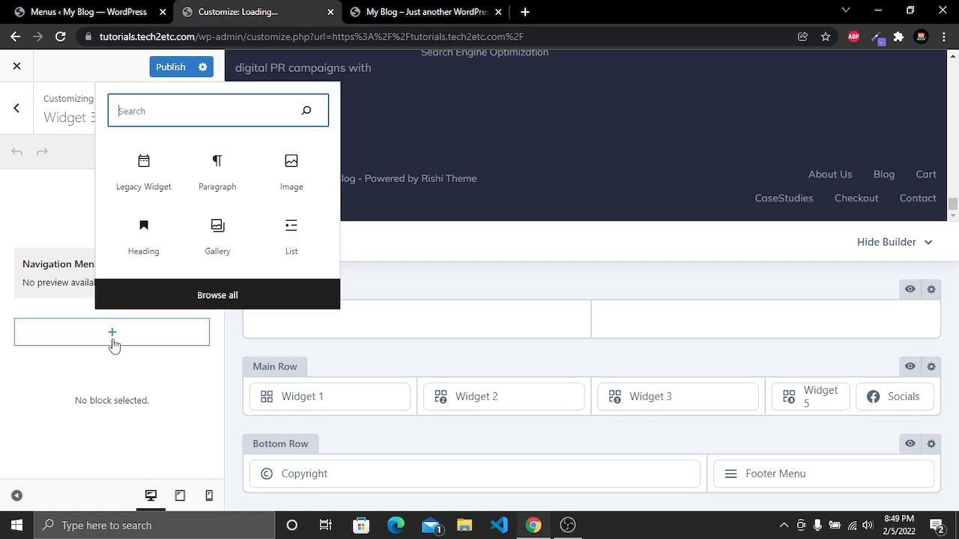
type("menu")
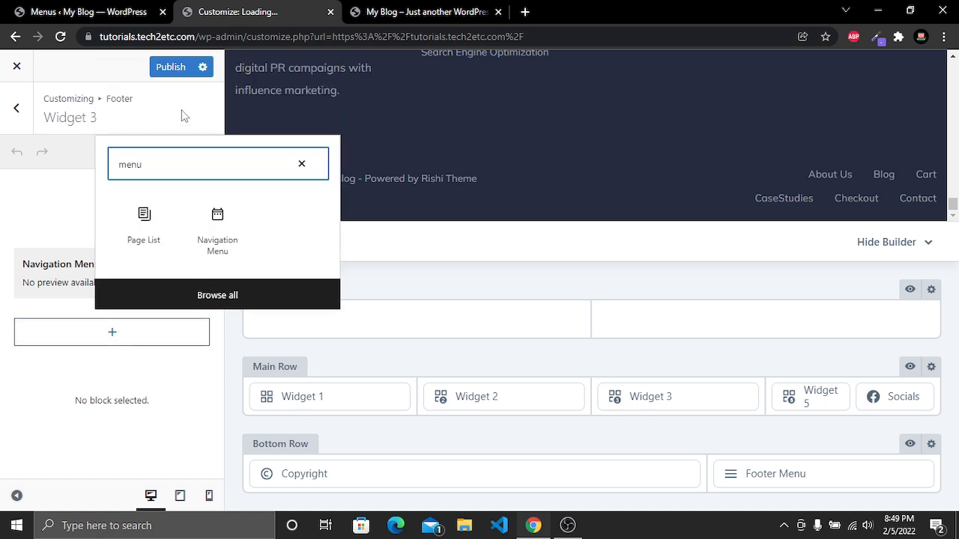
left_click(221, 240)
Title the Widget 3 navigation menu Pages and set it to show FooterMenu2
scroll(157, 275, "down", 3)
left_click(92, 180)
scroll(92, 179, "up", 1)
scroll(69, 215, "down", 1)
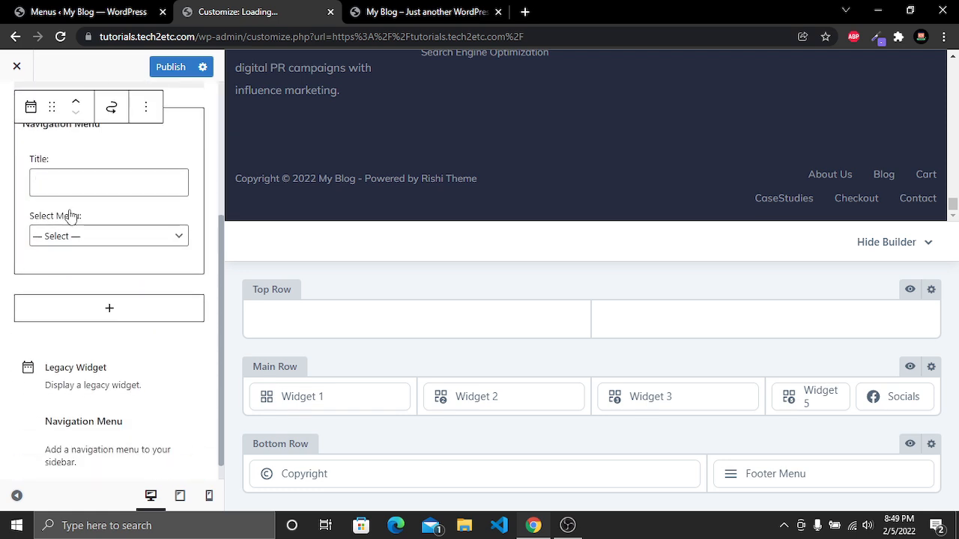
type("Pages")
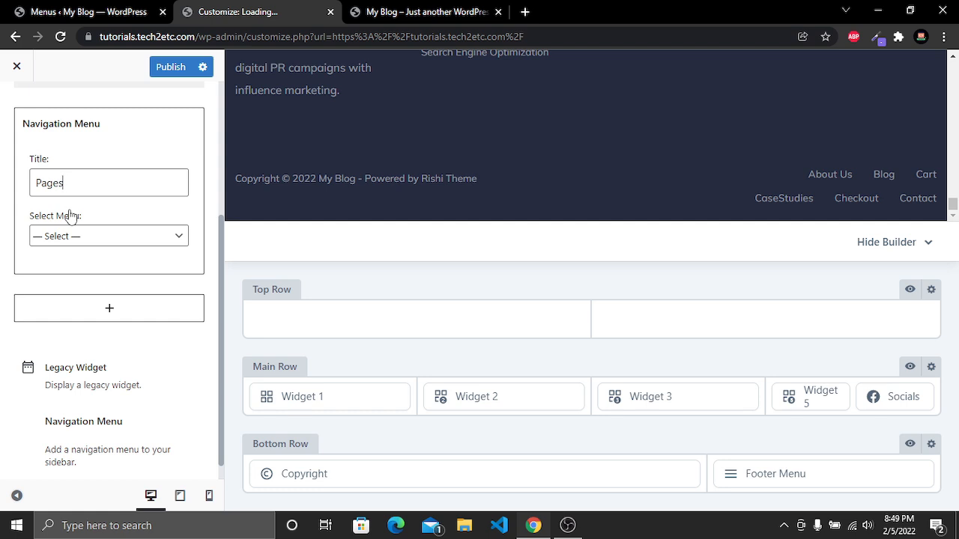
left_click(122, 234)
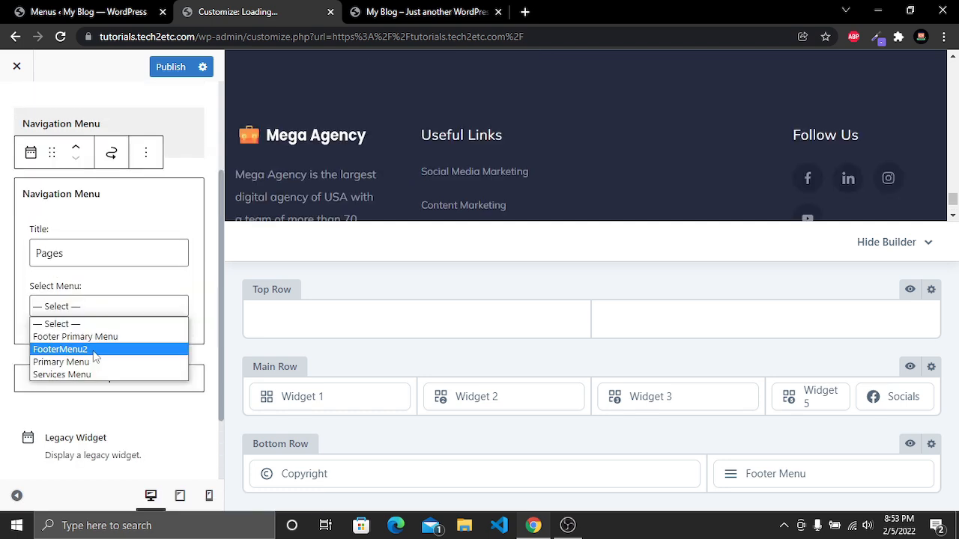
left_click(94, 357)
left_click(172, 69)
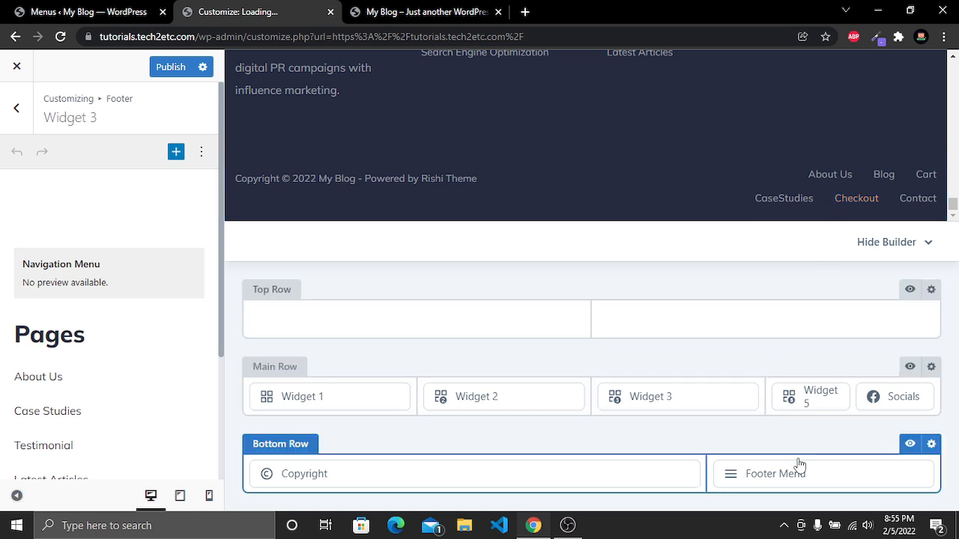
Open the bottom-row Footer Menu element and set its menu to Footer Primary Menu
left_click(779, 474)
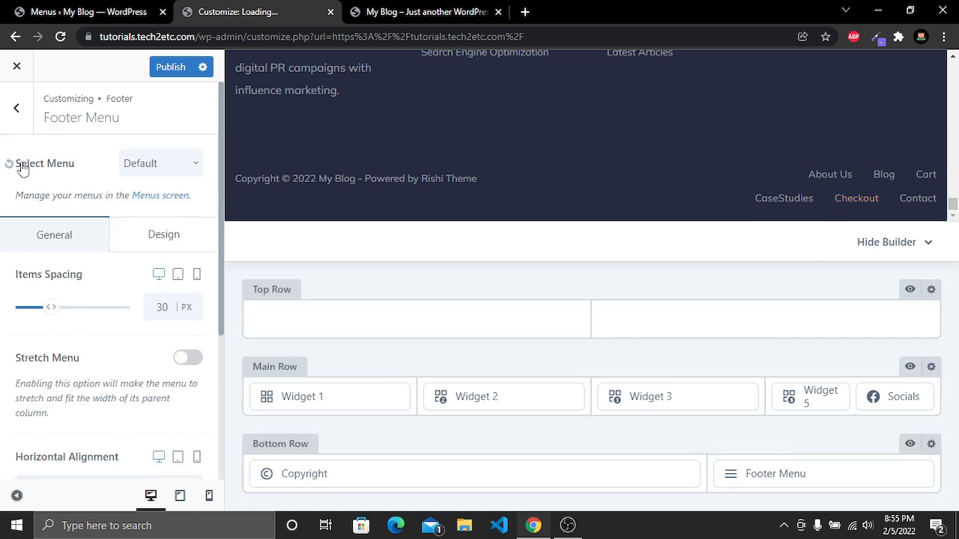
left_click(162, 171)
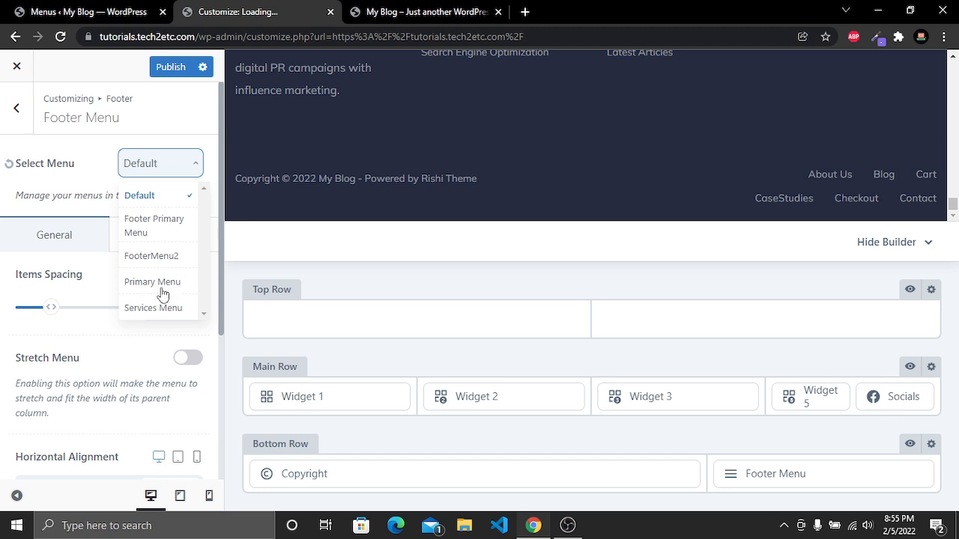
left_click(144, 232)
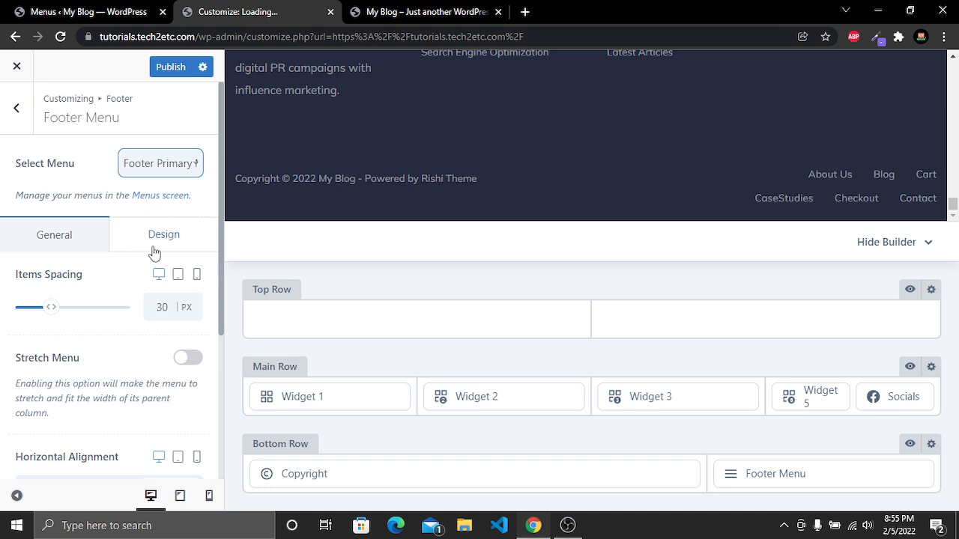
left_click(167, 168)
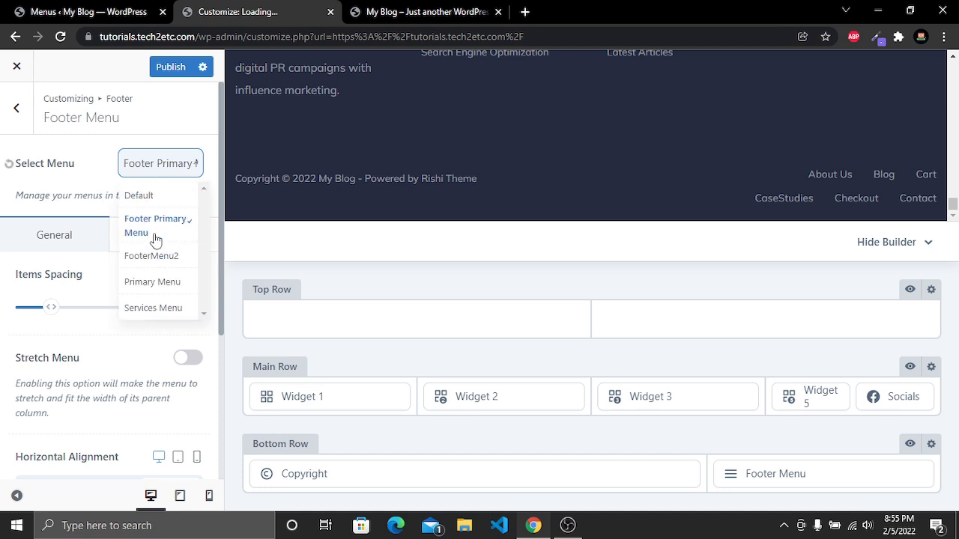
left_click(150, 180)
left_click(159, 171)
In the Menus screen, switch between menus to review the items of Services Menu and FooterMenu2
left_click(100, 12)
scroll(180, 237, "down", 2)
scroll(180, 237, "up", 2)
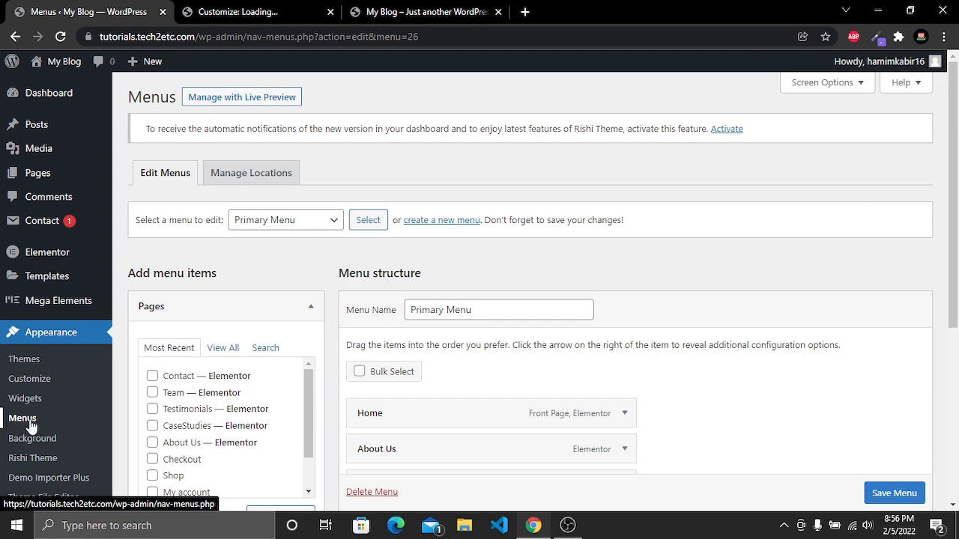
scroll(475, 325, "down", 3)
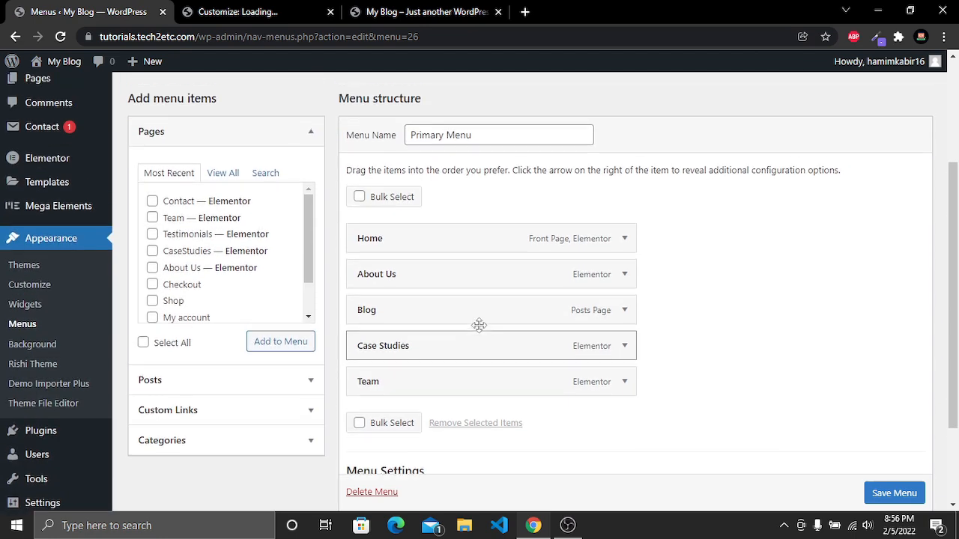
scroll(478, 328, "up", 2)
scroll(475, 330, "up", 1)
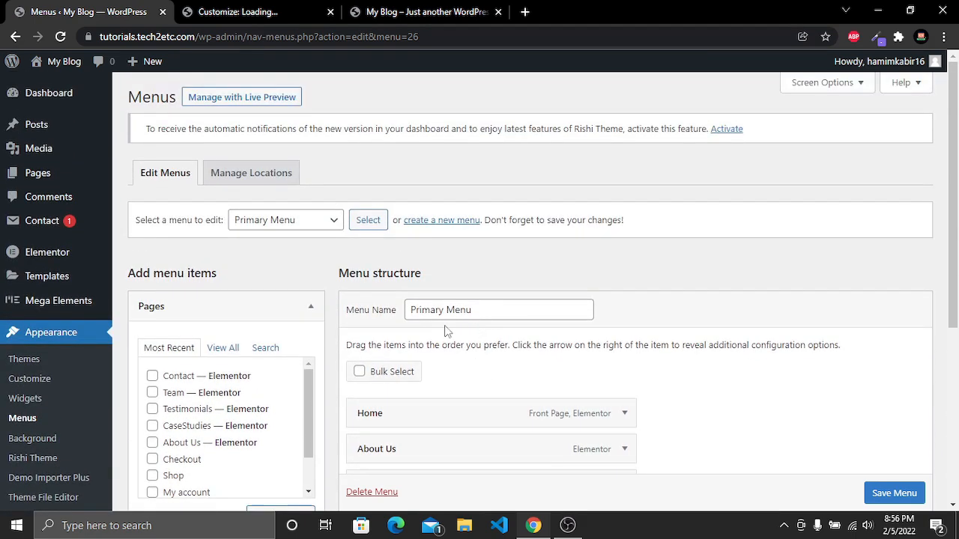
left_click(306, 225)
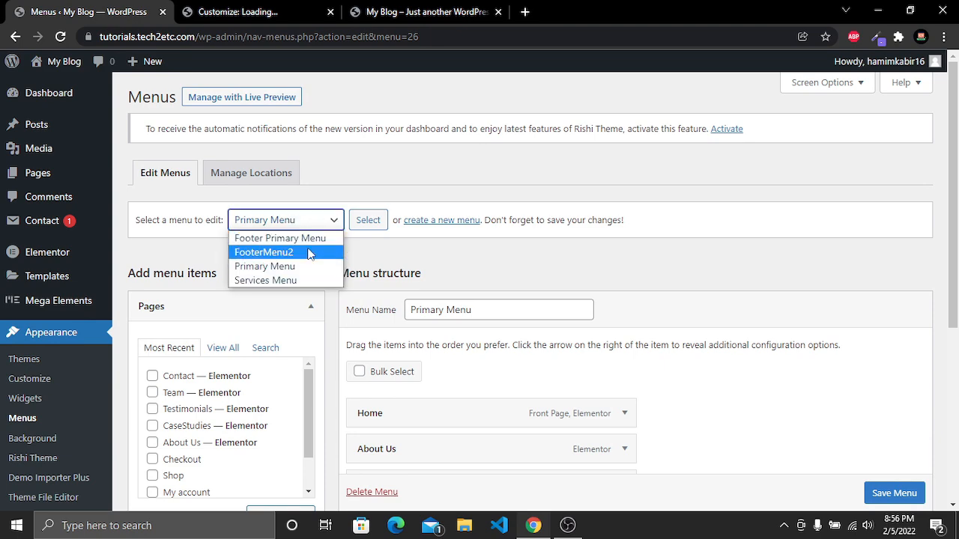
left_click(406, 268)
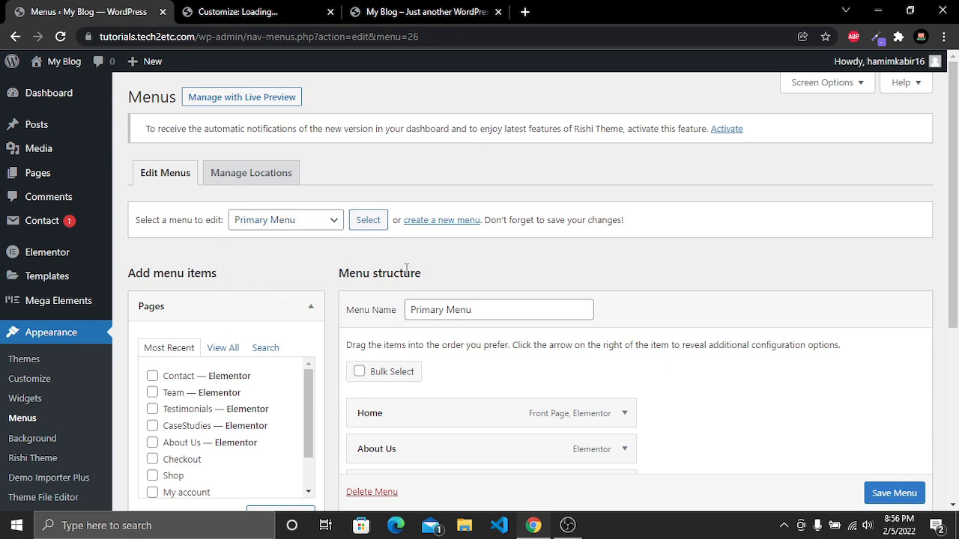
scroll(370, 313, "down", 3)
scroll(387, 355, "up", 3)
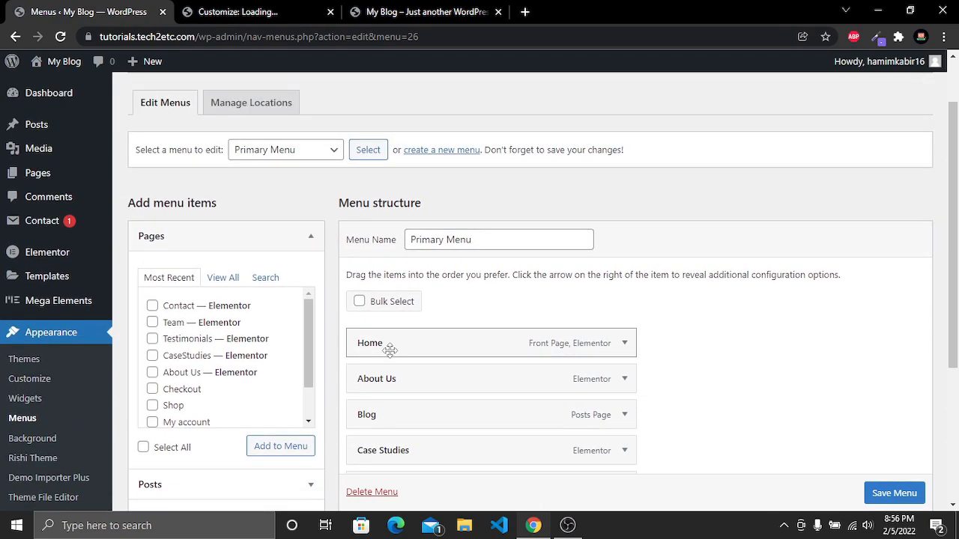
left_click(290, 220)
left_click(279, 280)
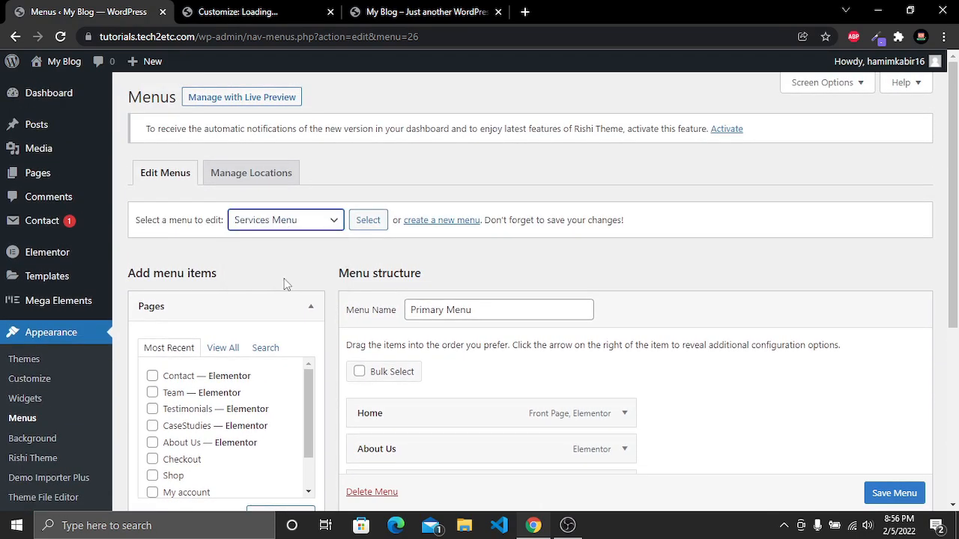
left_click(368, 221)
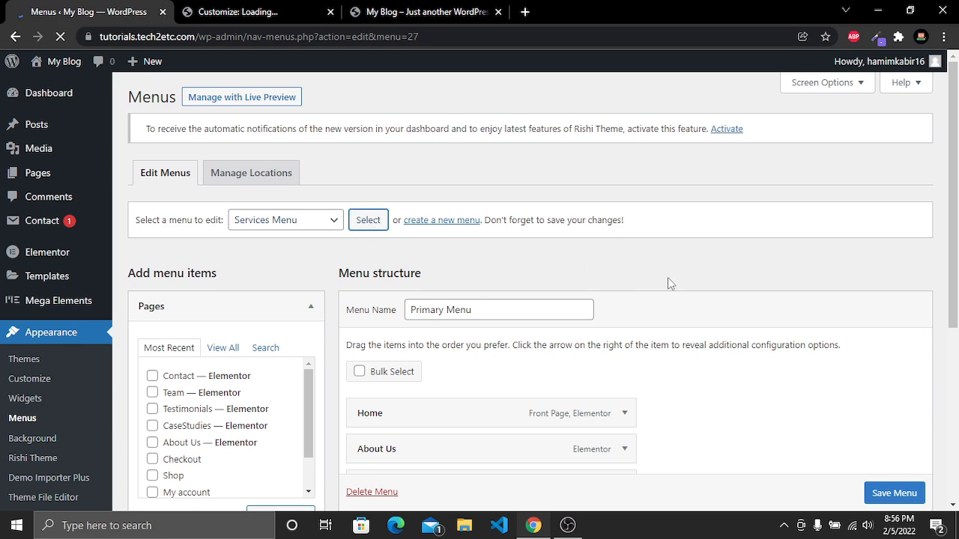
scroll(669, 283, "down", 2)
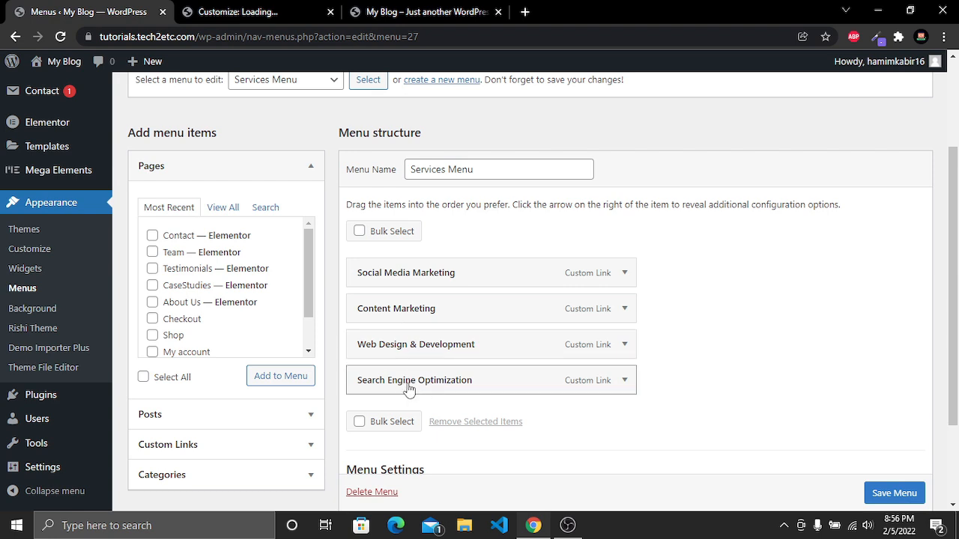
scroll(411, 383, "up", 1)
left_click(299, 150)
left_click(299, 150)
left_click(299, 150)
left_click(300, 183)
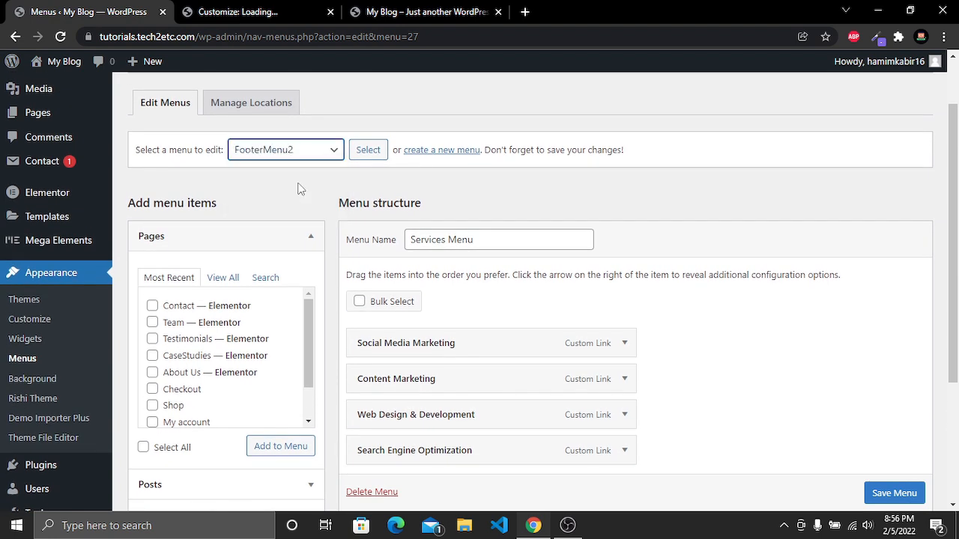
left_click(371, 154)
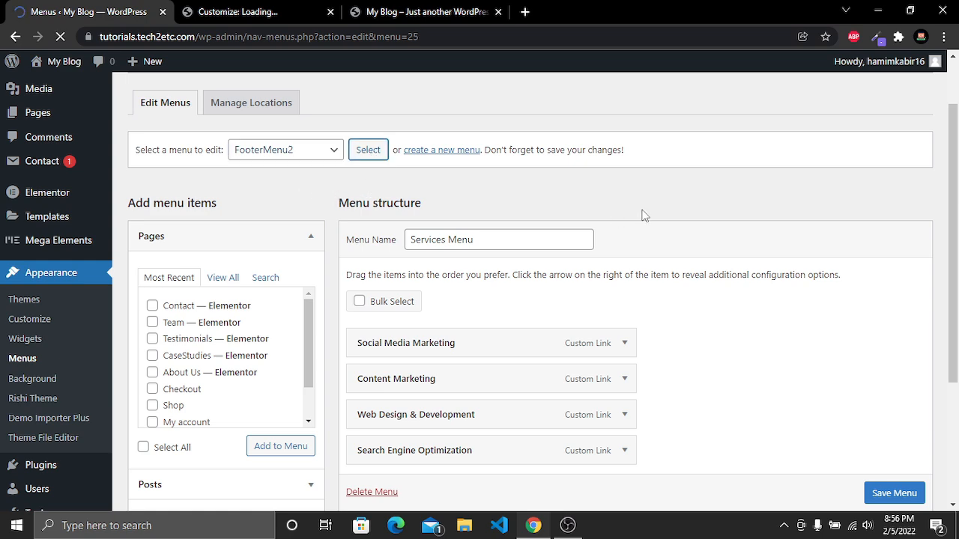
scroll(644, 217, "down", 2)
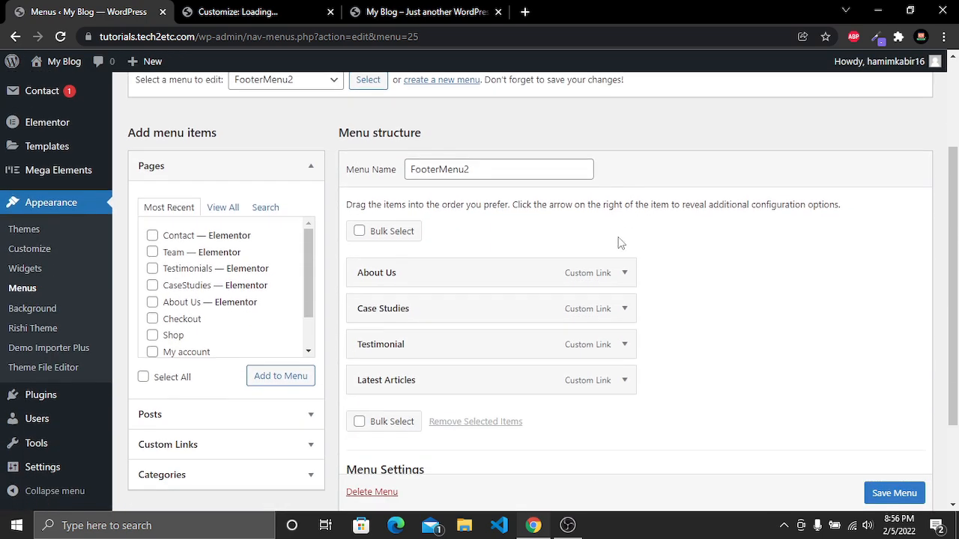
scroll(380, 388, "up", 2)
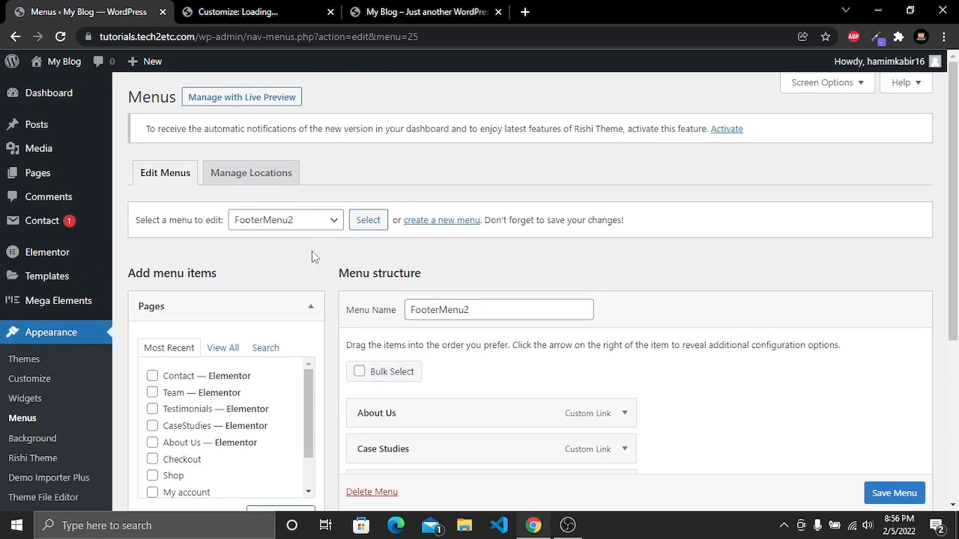
left_click(263, 224)
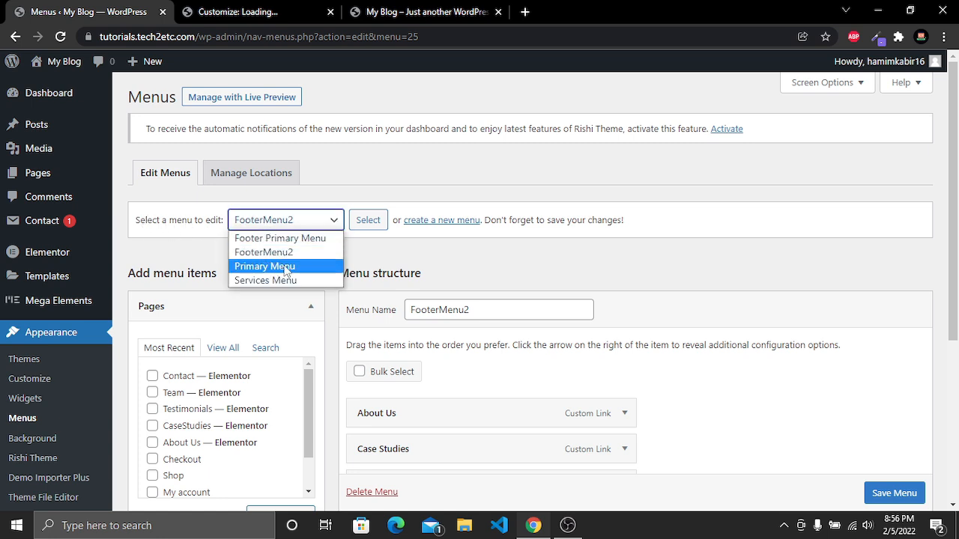
left_click(284, 217)
Back in the Customizer, reselect Footer Primary Menu for the footer menu and publish the changes
left_click(232, 11)
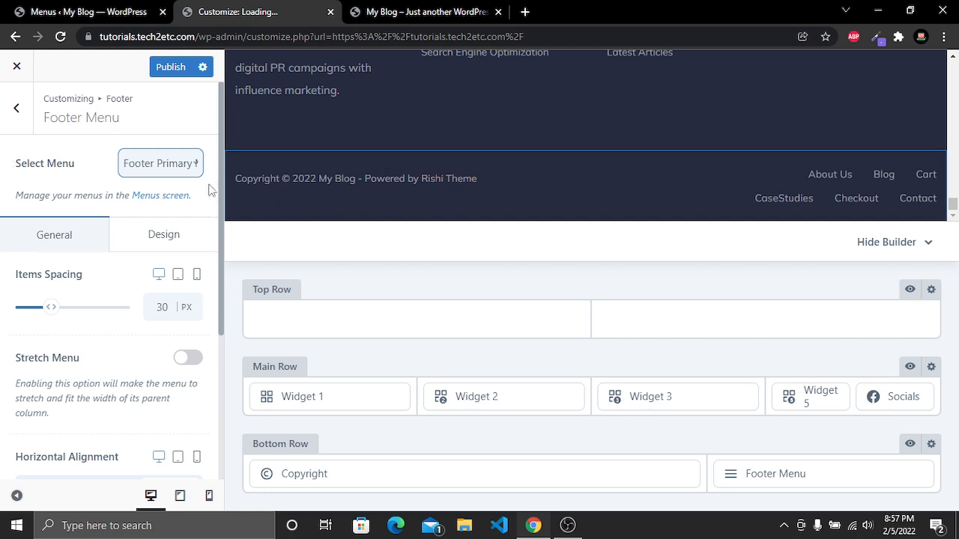
left_click(145, 169)
left_click(129, 234)
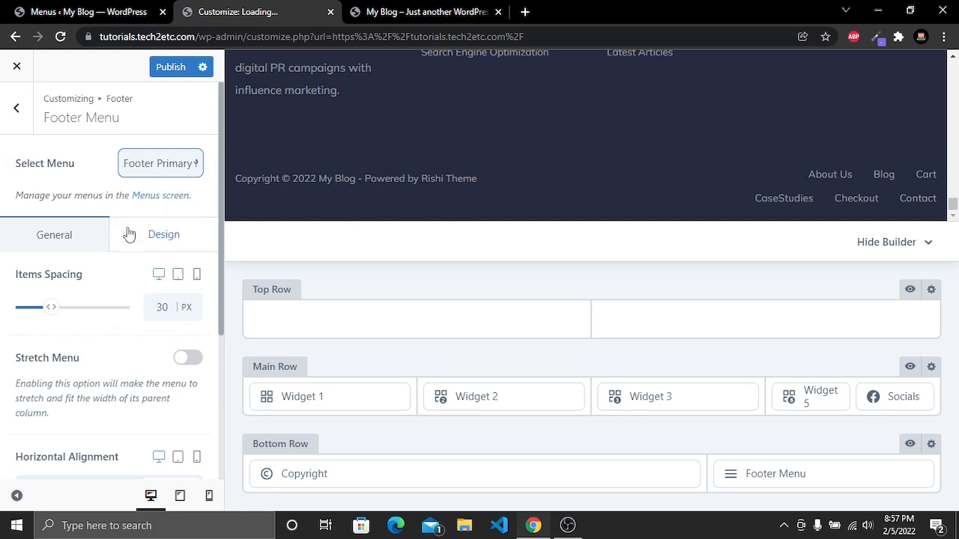
left_click(166, 68)
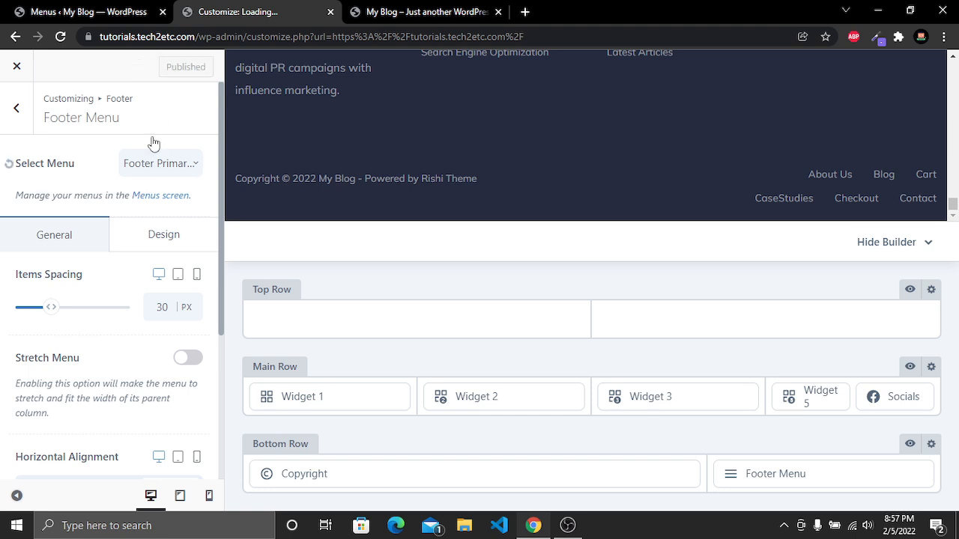
Reload the site's homepage and review the footer, then return to the Customizer
left_click(406, 12)
left_click(58, 39)
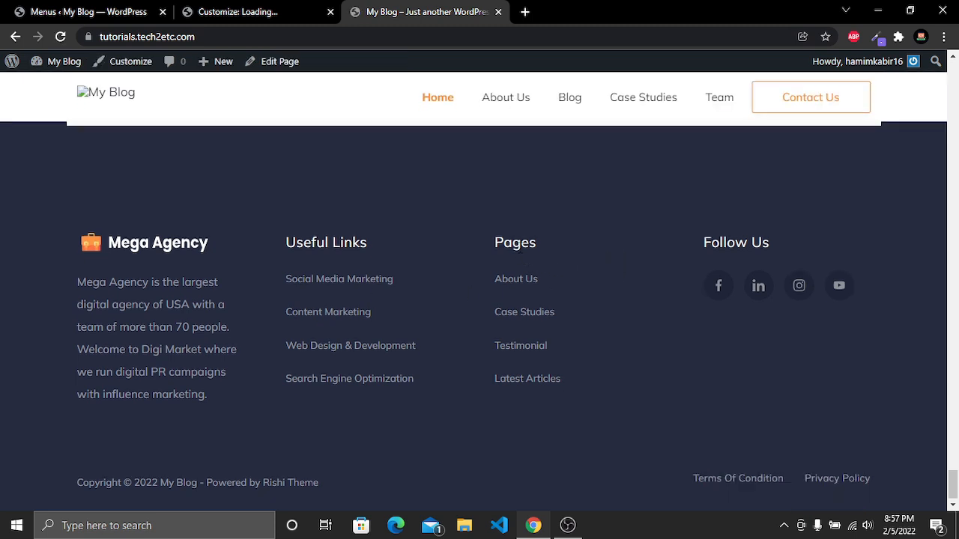
scroll(734, 419, "down", 1)
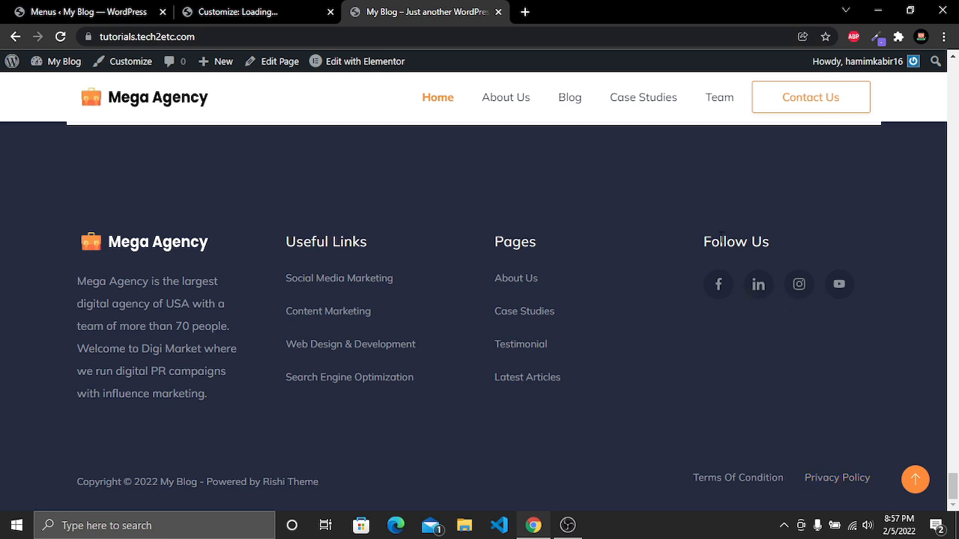
left_click_drag(694, 241, 821, 252)
left_click(206, 11)
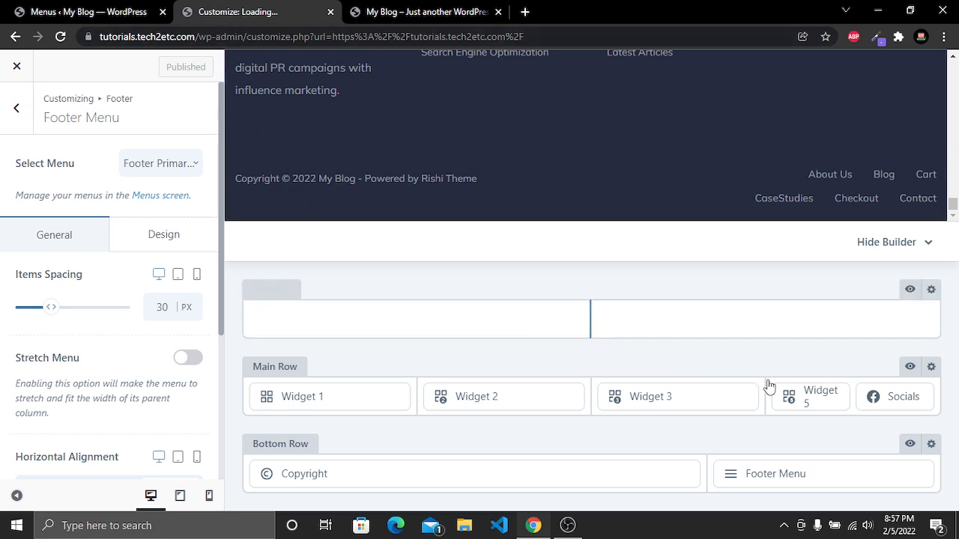
Open the footer Socials element and remove LinkedIn from the social icons
mouse_move(906, 403)
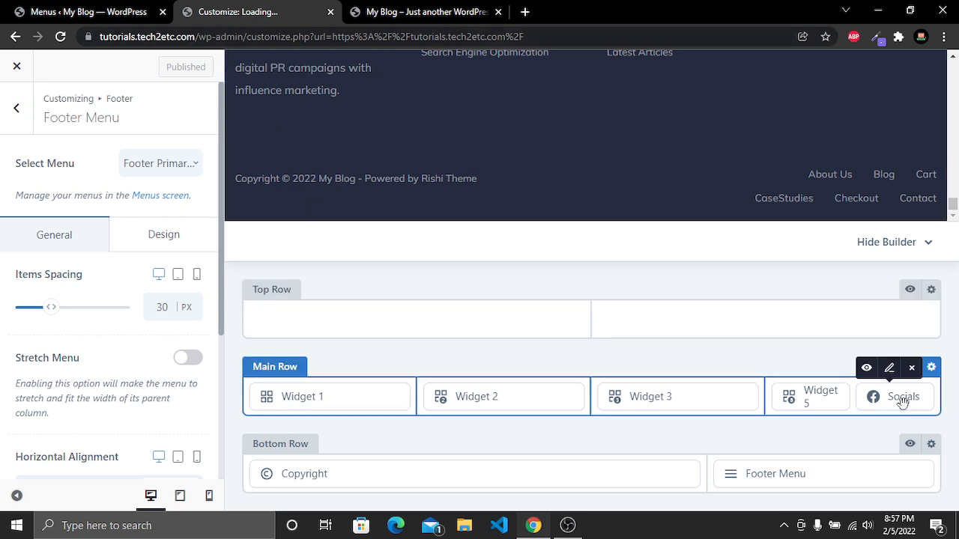
left_click(902, 402)
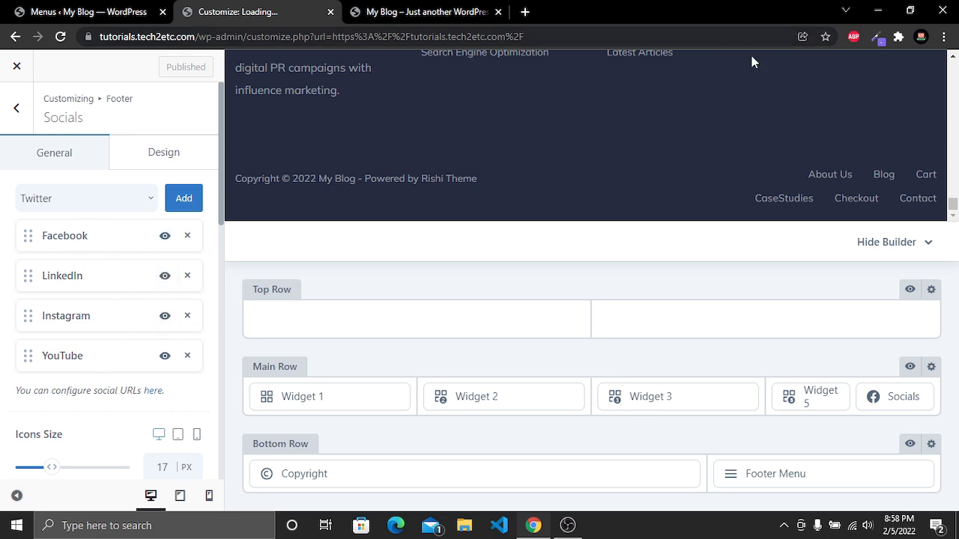
scroll(806, 124, "up", 2)
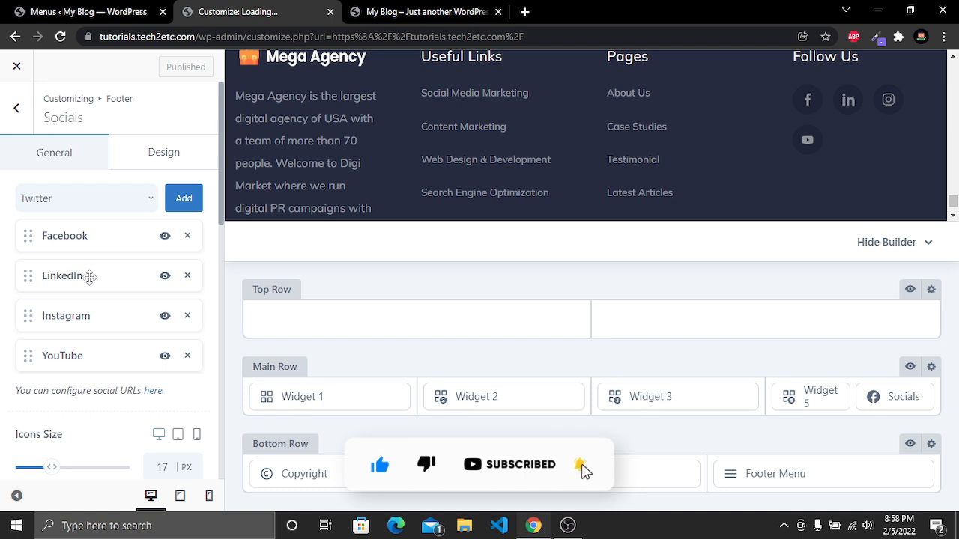
left_click(187, 277)
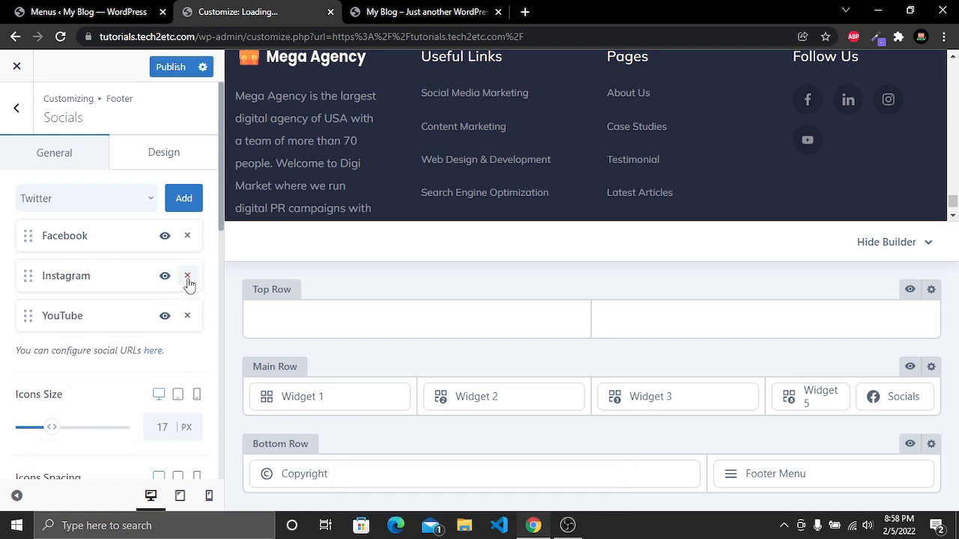
Add Twitter to the social icons and move it to second place, right after Facebook
left_click(88, 205)
scroll(95, 272, "down", 3)
scroll(96, 273, "down", 5)
scroll(96, 274, "up", 7)
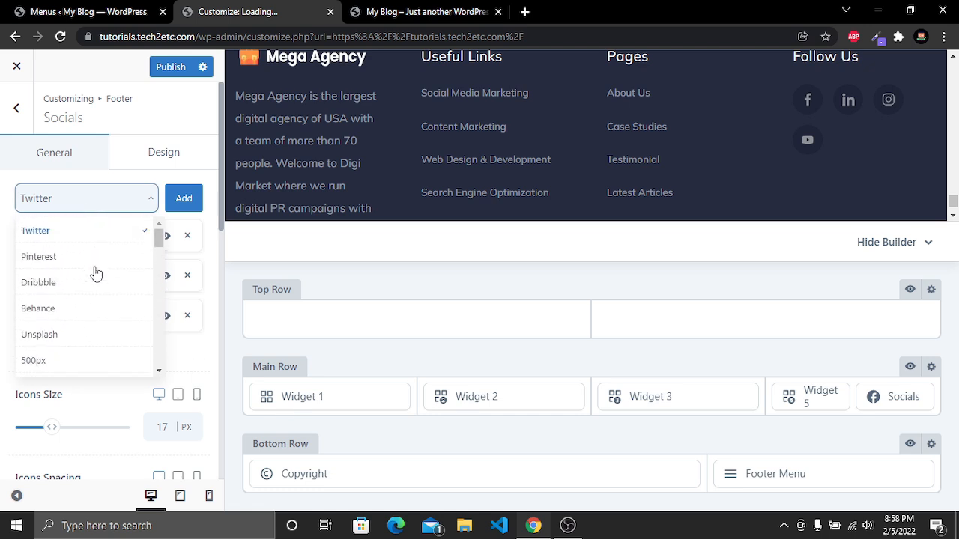
left_click(67, 231)
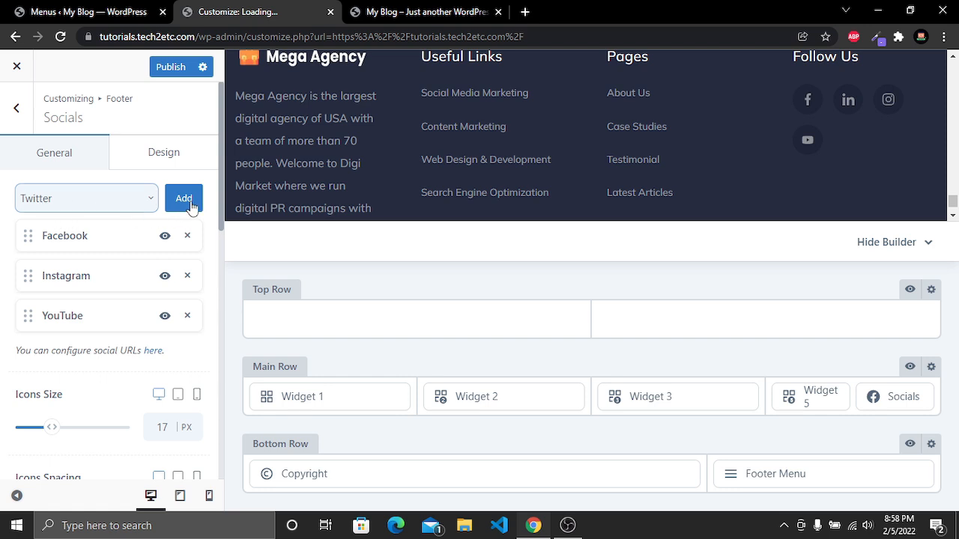
left_click(183, 199)
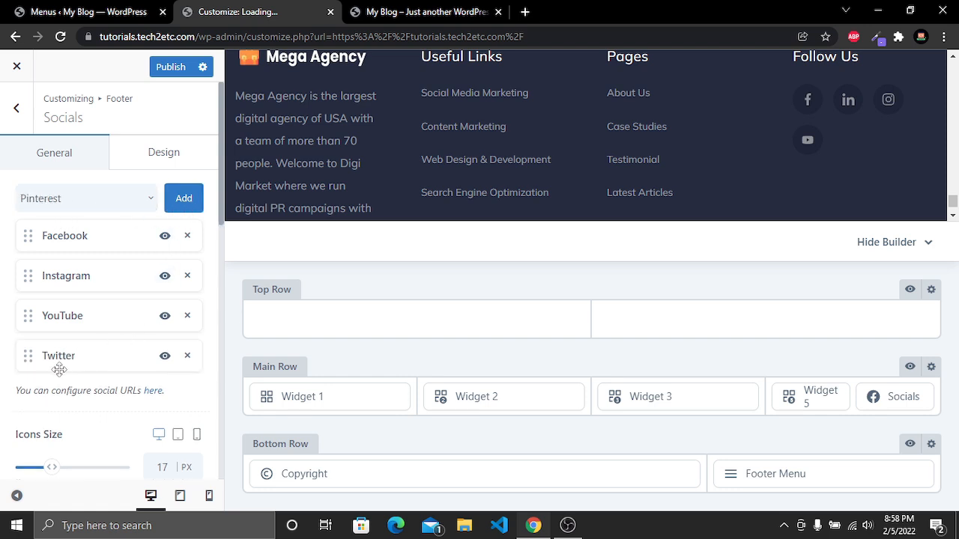
left_click_drag(54, 358, 62, 289)
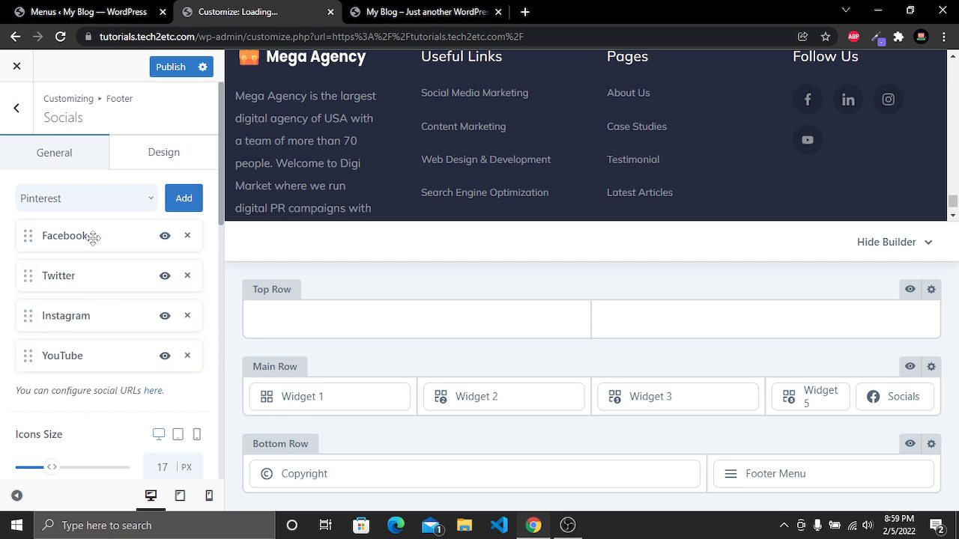
Publish the changes and reload the site's homepage to check the footer social icons
left_click(167, 71)
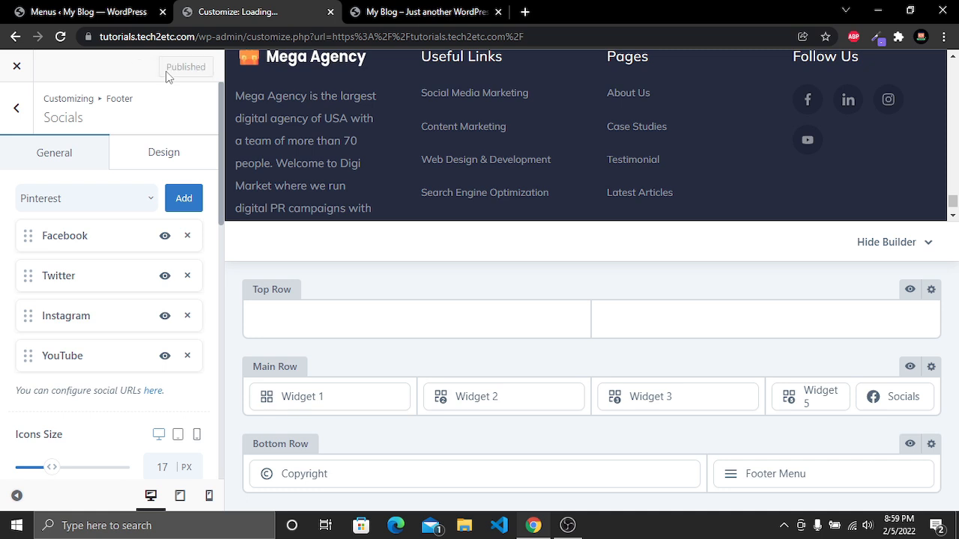
left_click(405, 16)
left_click(62, 36)
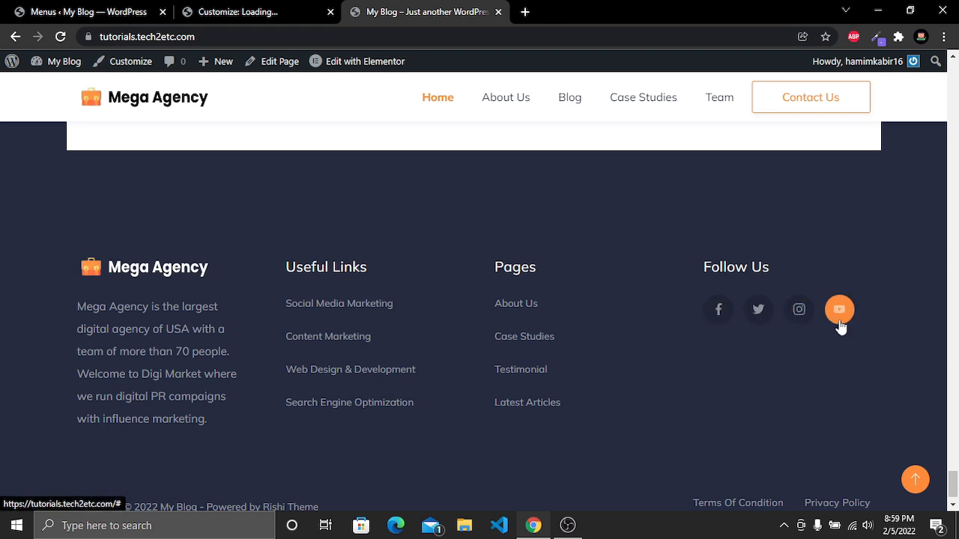
left_click(259, 9)
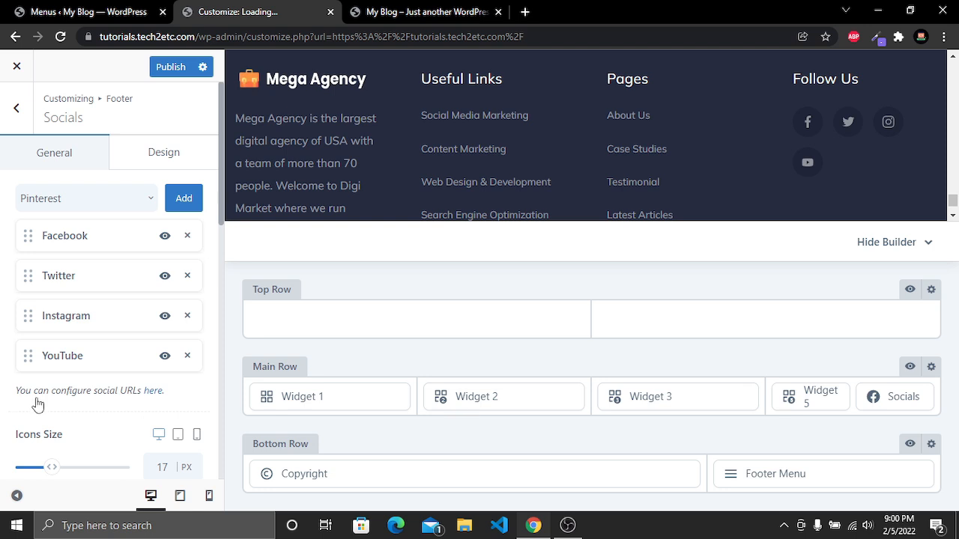
Open the Social Networks settings and examine the social account URL fields, then return to the main Customizer menu
left_click(154, 391)
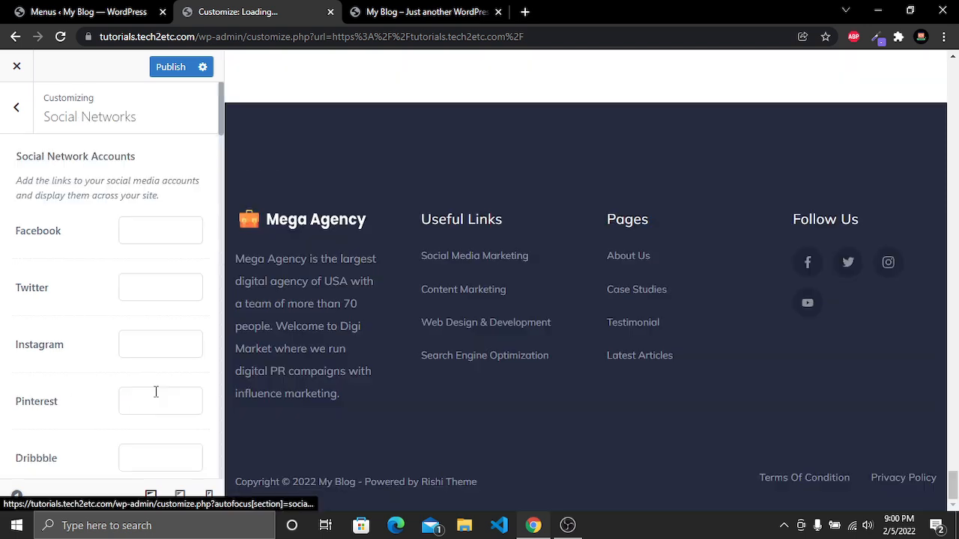
scroll(93, 300, "down", 7)
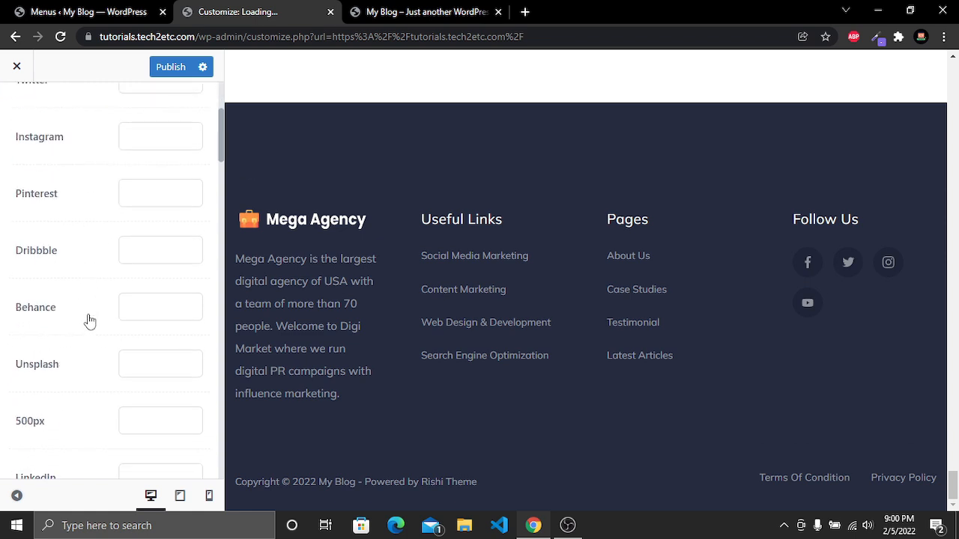
scroll(89, 321, "up", 7)
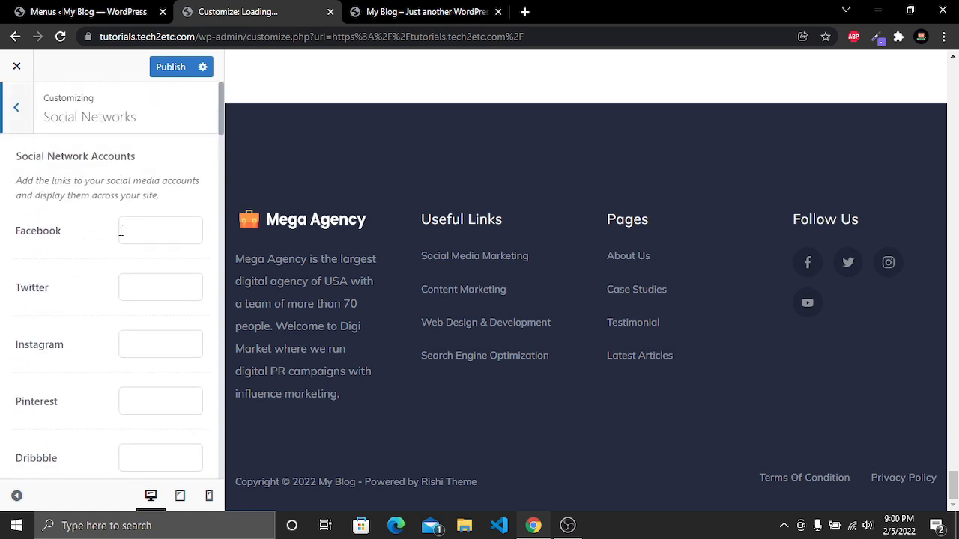
left_click(152, 345)
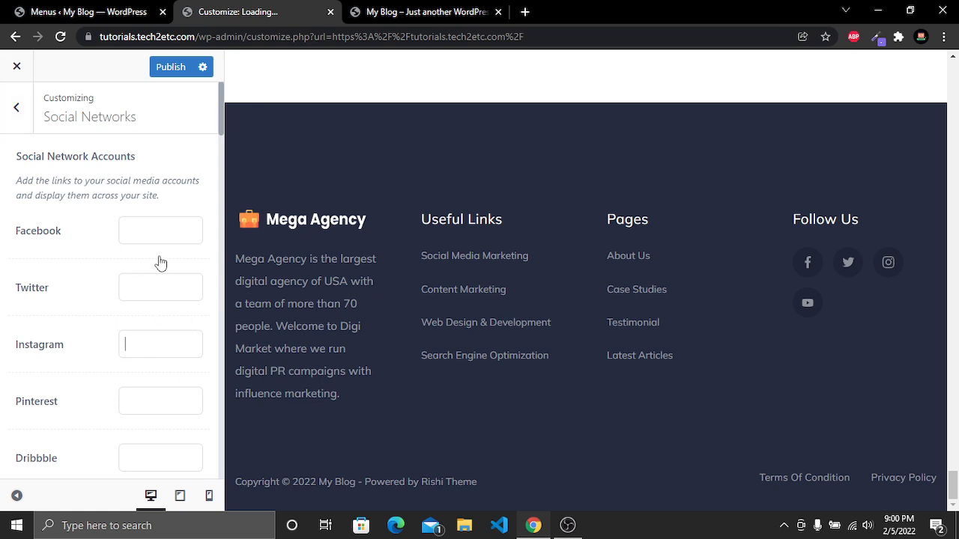
left_click(175, 74)
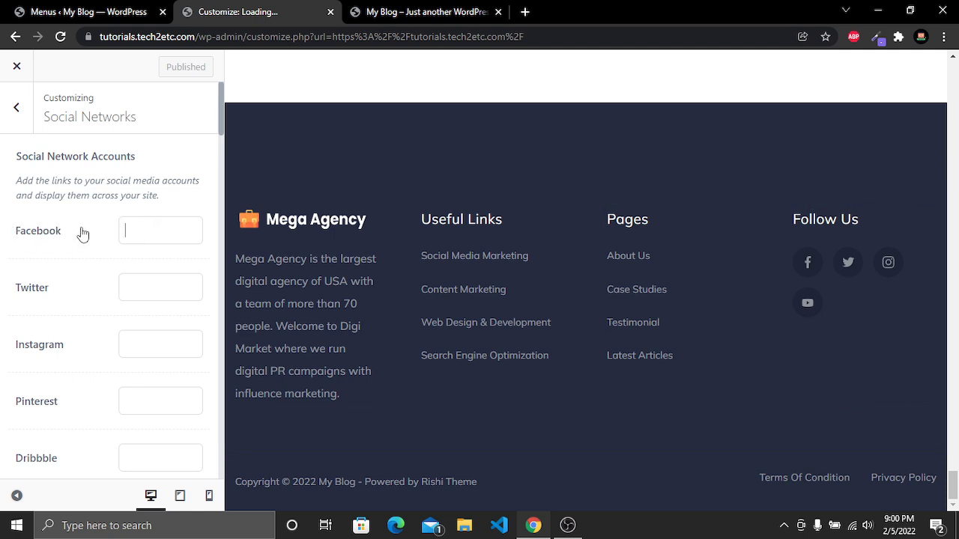
left_click(19, 110)
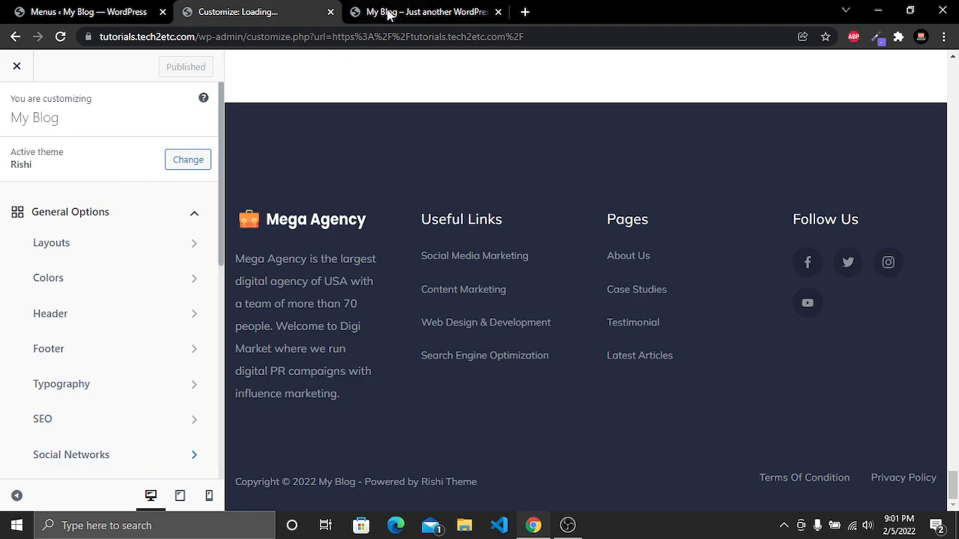
Switch to the site's homepage tab and open the homepage in Elementor
left_click(390, 12)
scroll(848, 204, "up", 15)
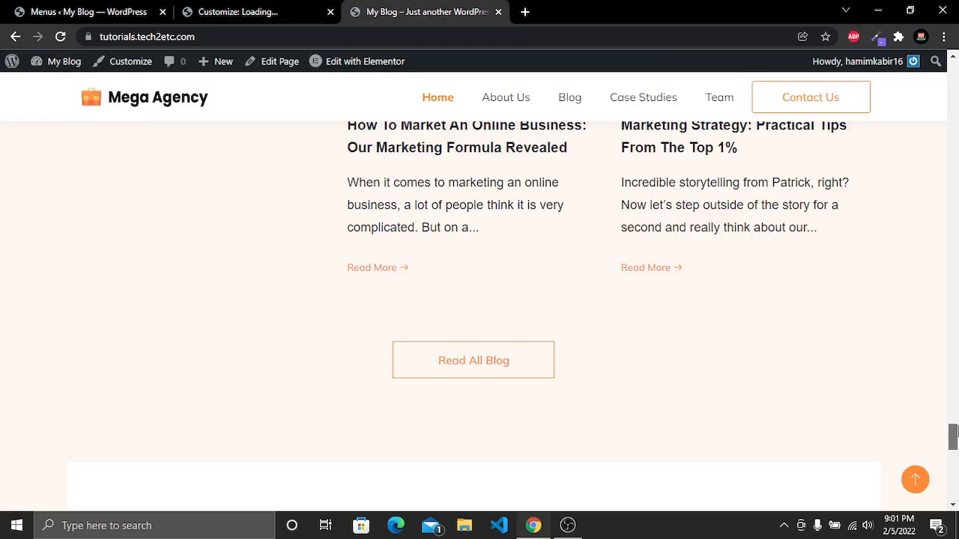
scroll(848, 203, "up", 8)
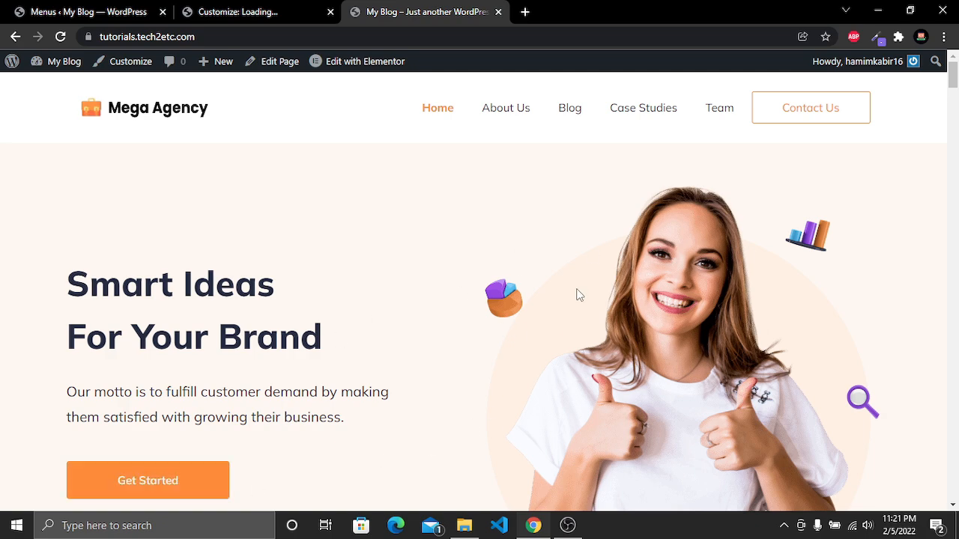
scroll(553, 300, "down", 2)
scroll(553, 300, "up", 2)
left_click(371, 68)
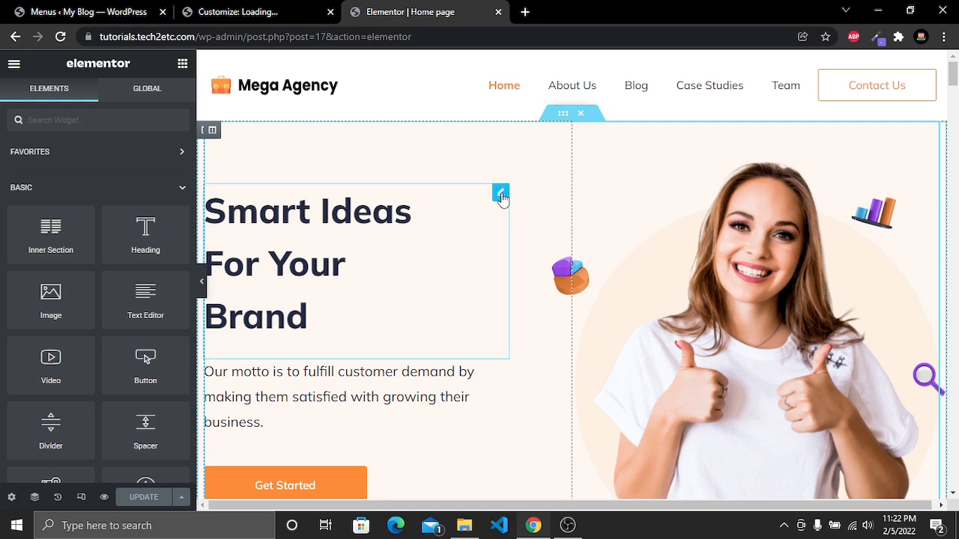
Edit the hero heading so its first line reads Best Agency instead of Smart Ideas
left_click(501, 196)
left_click(82, 198)
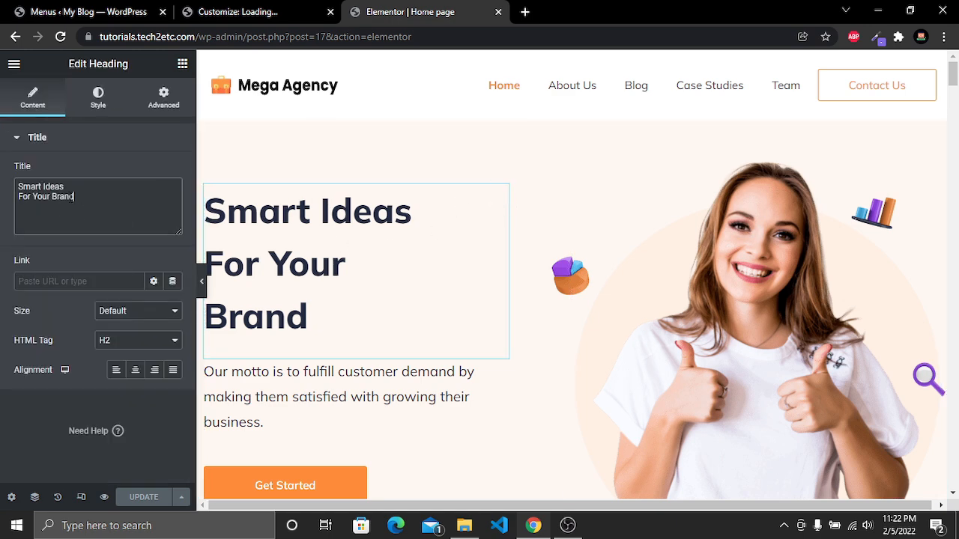
left_click_drag(82, 198, 19, 187)
left_click(81, 199)
left_click_drag(64, 187, 12, 192)
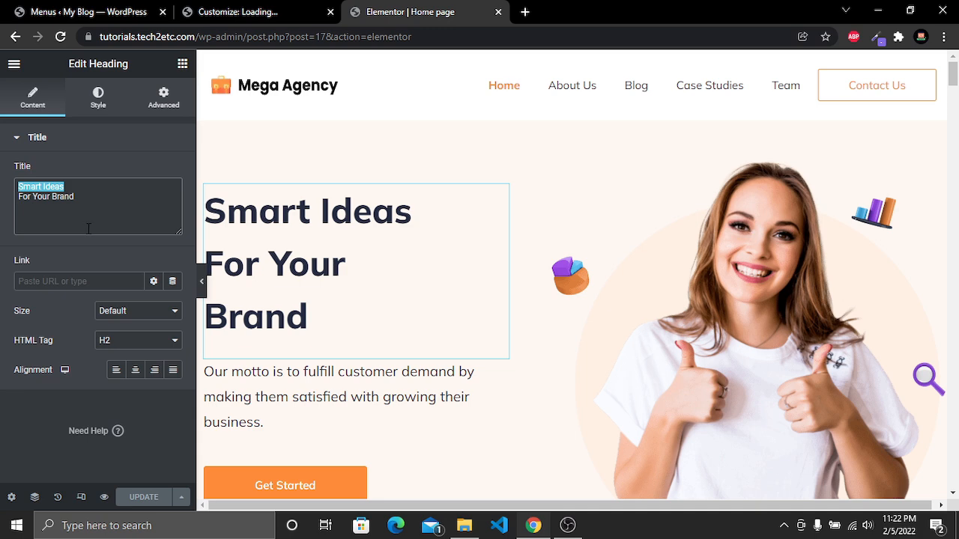
type("Bwes")
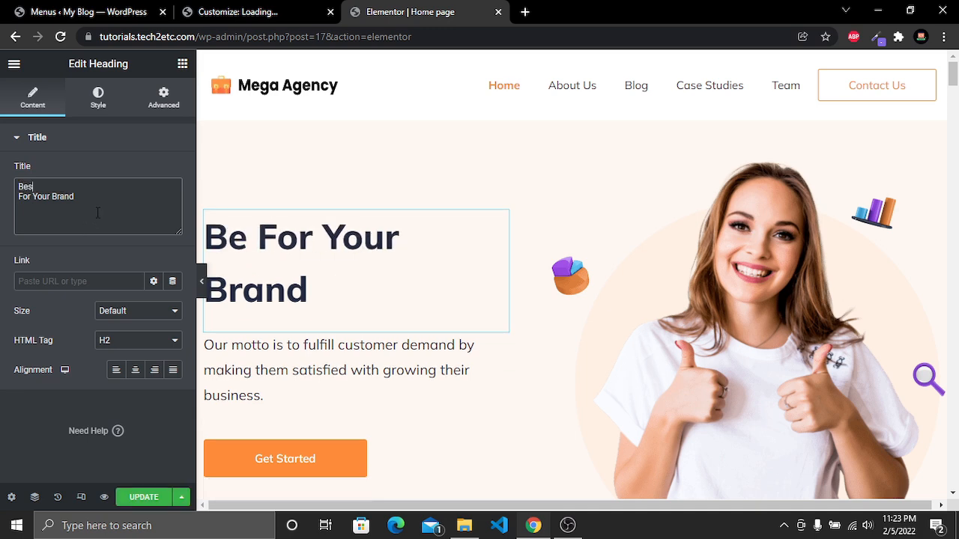
type("t Agency")
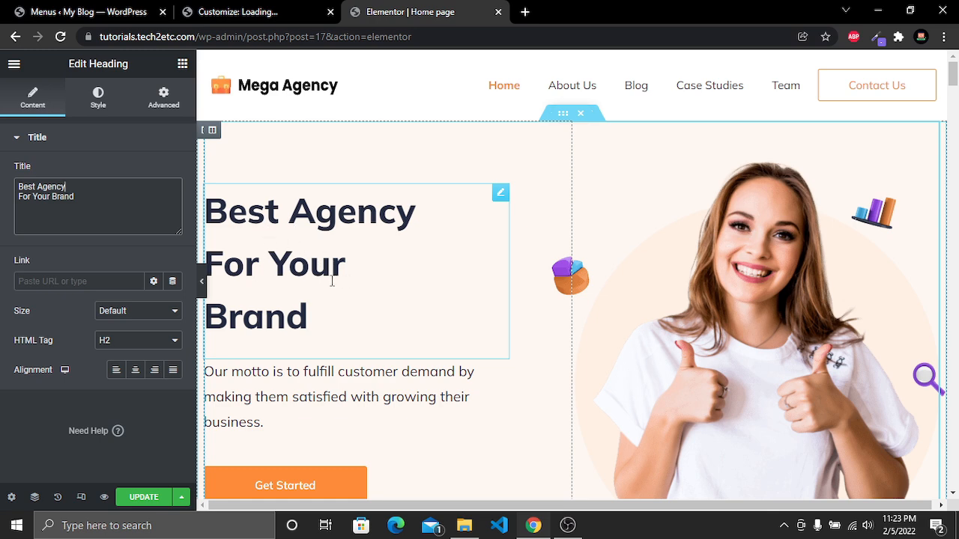
Set the hero heading's text colour to a dark near-black shade
left_click(97, 102)
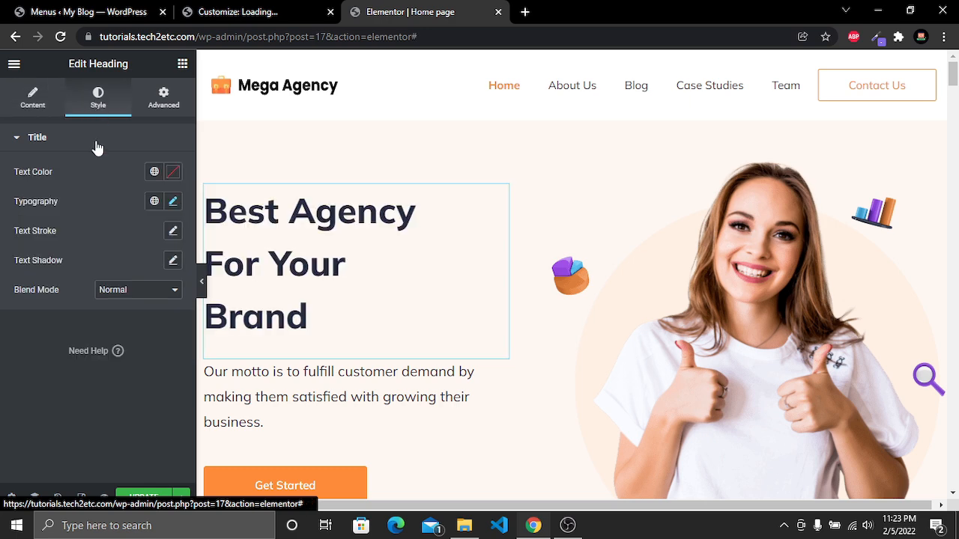
left_click(173, 173)
mouse_move(211, 284)
left_mouse_down()
mouse_move(220, 268)
mouse_move(141, 247)
left_mouse_up()
mouse_move(167, 352)
left_mouse_down()
mouse_move(206, 352)
mouse_move(144, 353)
mouse_move(194, 352)
left_mouse_up()
left_click(182, 330)
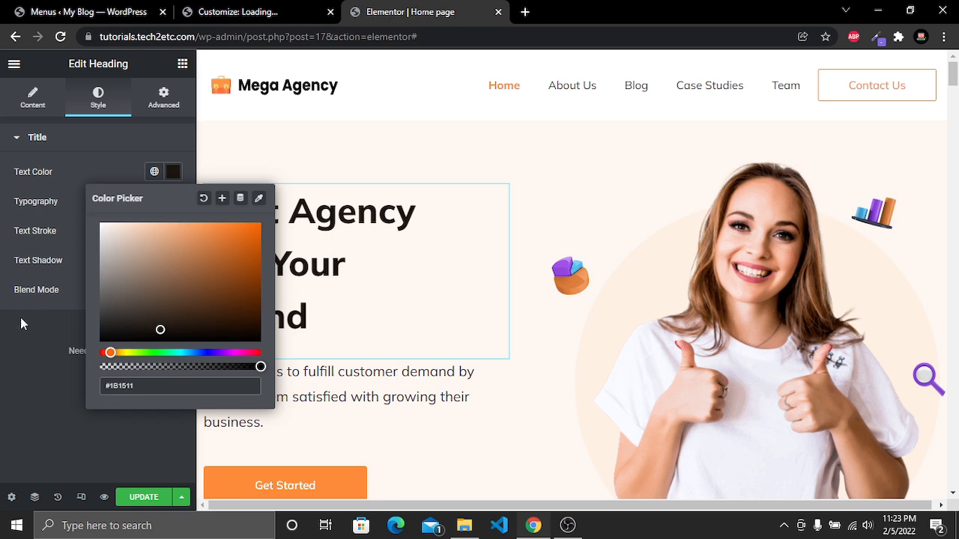
left_click(24, 334)
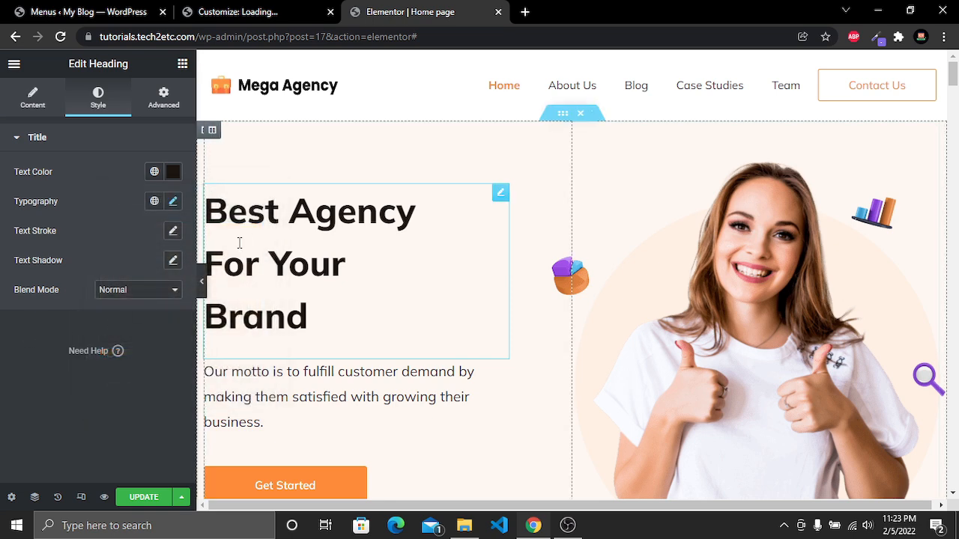
Open the heading's typography settings and browse the font family, size and weight options
left_click(173, 202)
left_click(154, 267)
scroll(131, 349, "down", 5)
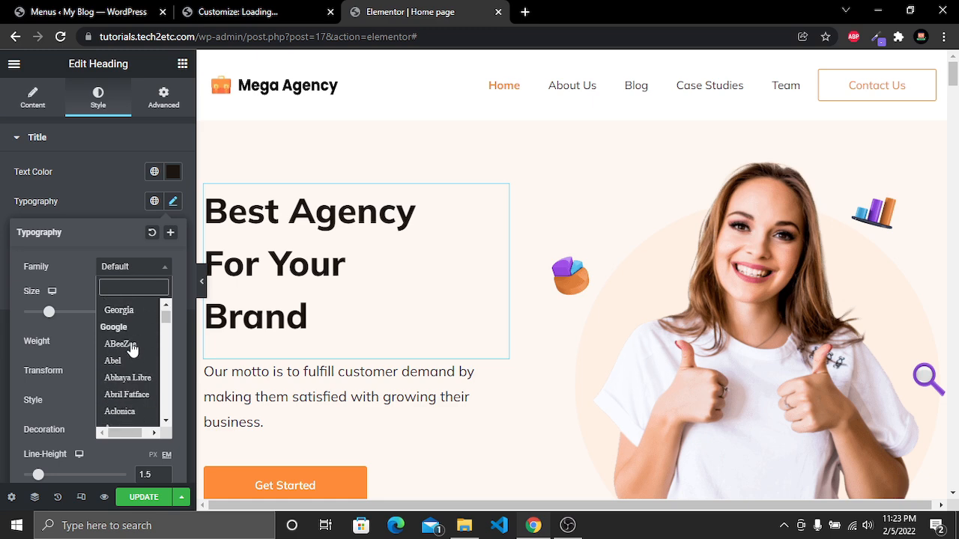
left_click(124, 268)
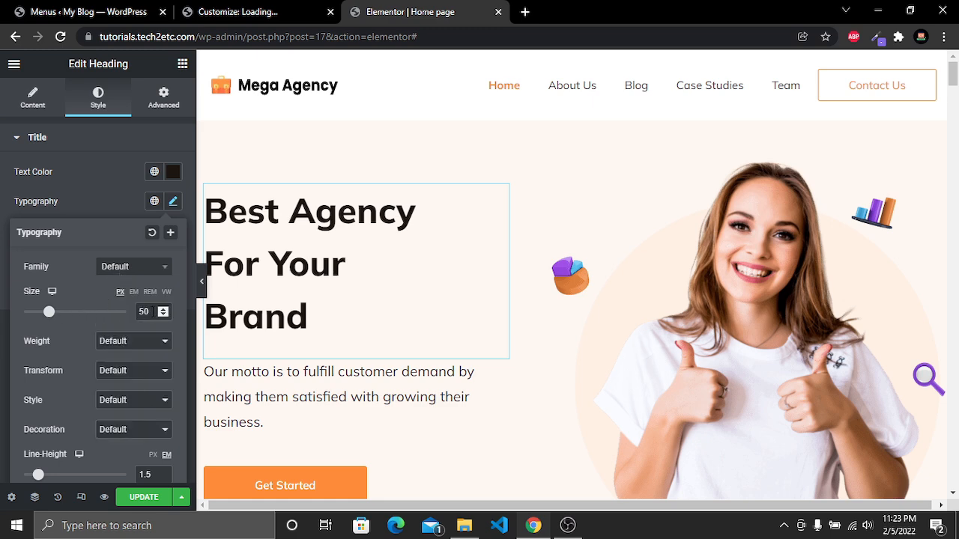
left_click(163, 308)
left_click(163, 309)
left_click(163, 309)
left_click(163, 317)
left_click(163, 316)
left_click(163, 316)
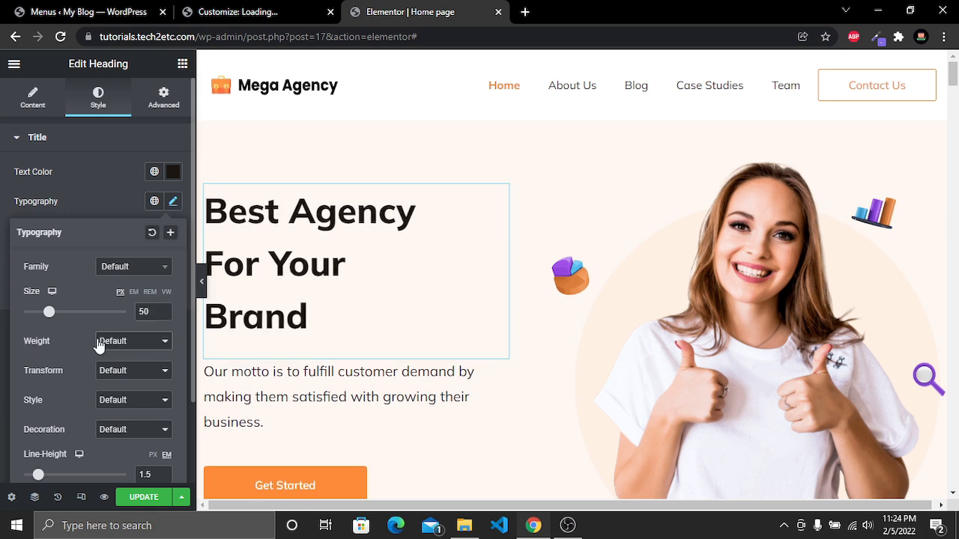
left_click(129, 342)
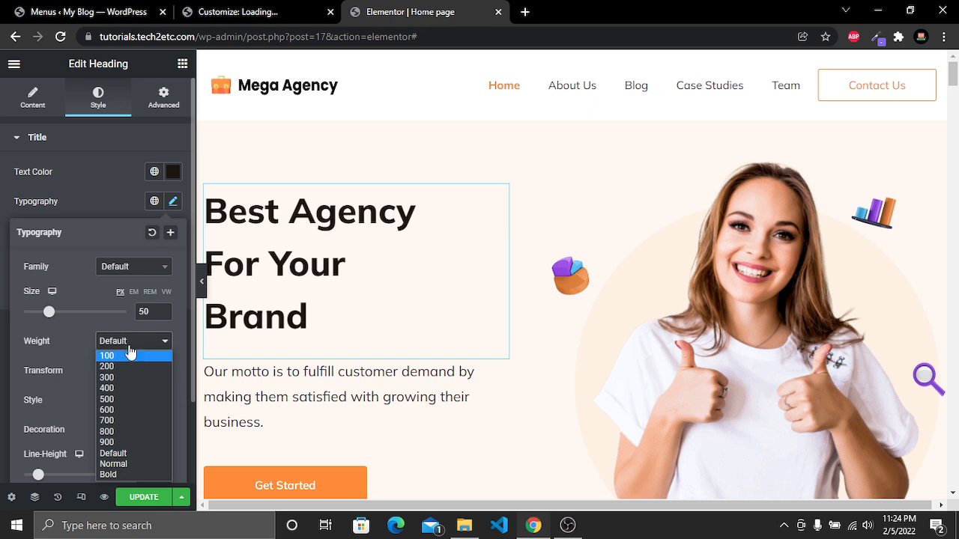
left_click(132, 339)
left_click(114, 379)
left_click(122, 379)
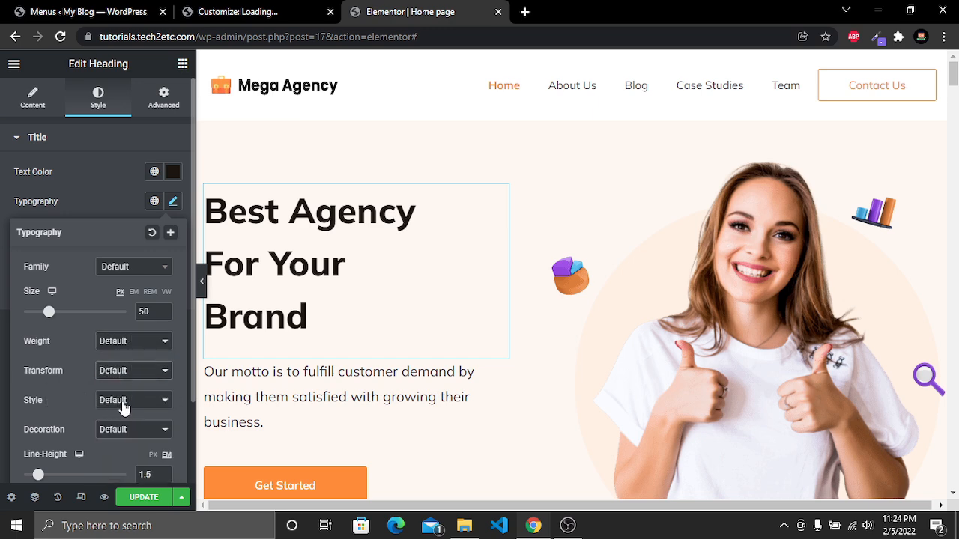
Try an Underline decoration on the heading, then set the decoration back to Default
scroll(126, 408, "down", 2)
left_click(124, 330)
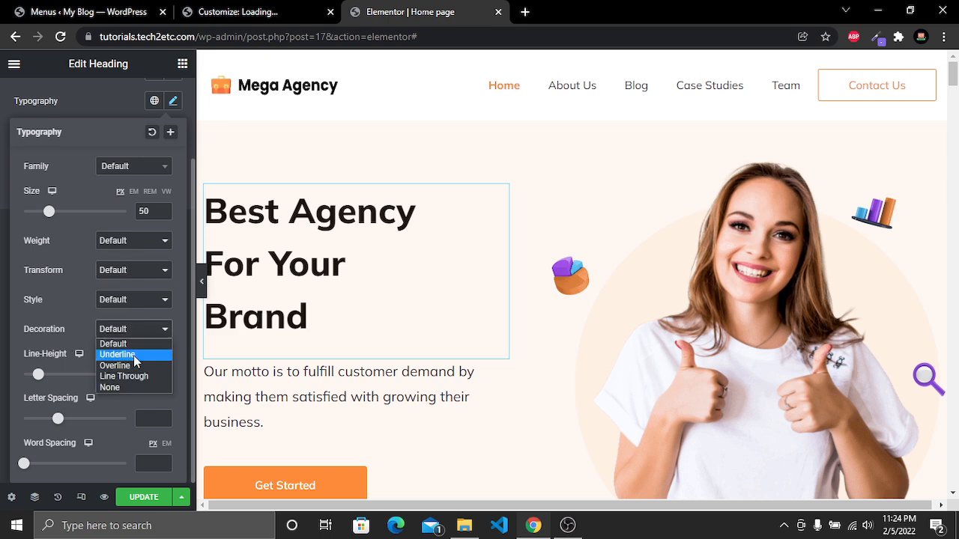
left_click(133, 356)
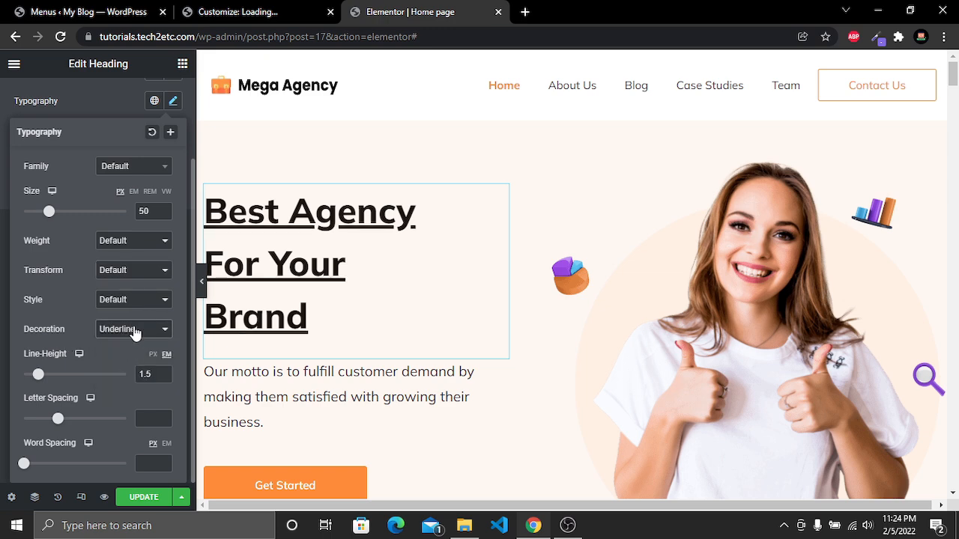
left_click(133, 333)
left_click(123, 343)
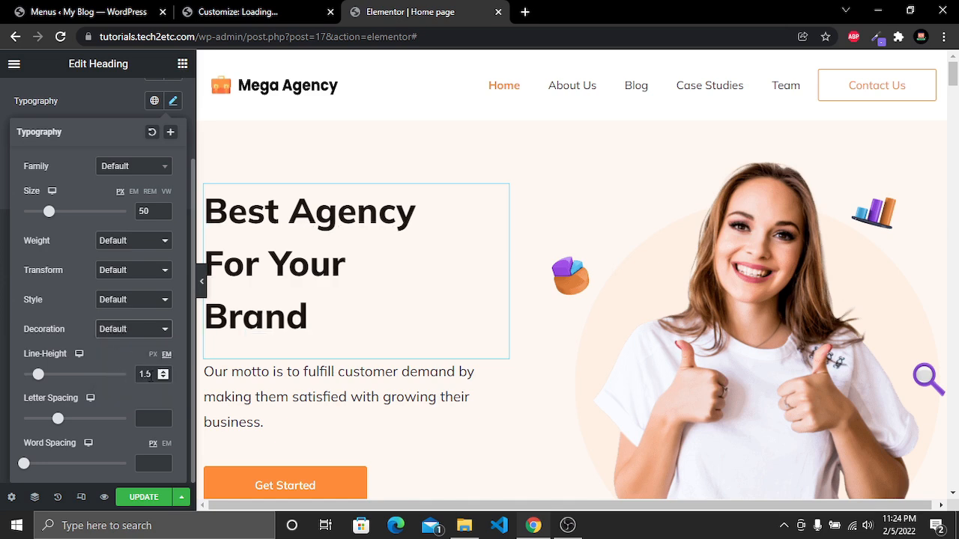
Set the heading's line height to 1.4 em
left_click(163, 378)
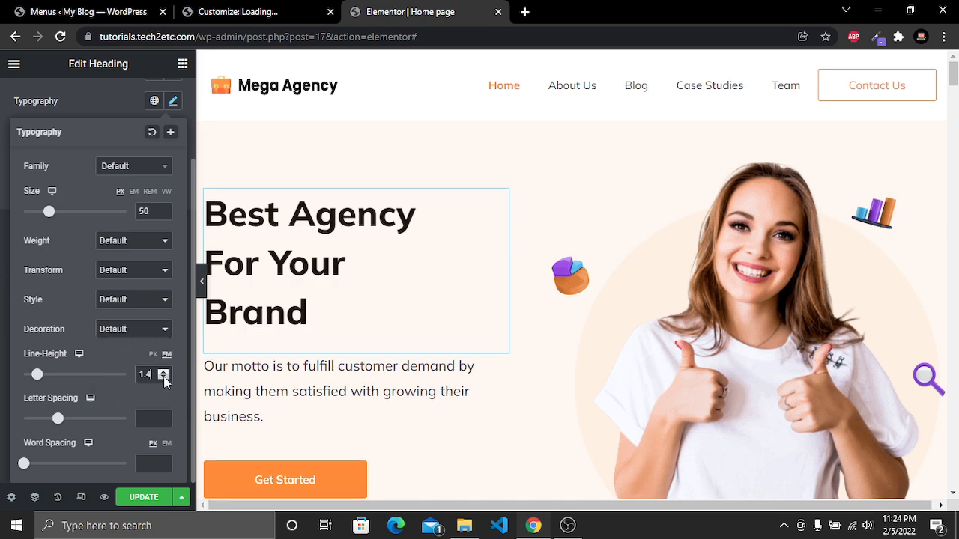
left_click(162, 378)
left_click(161, 378)
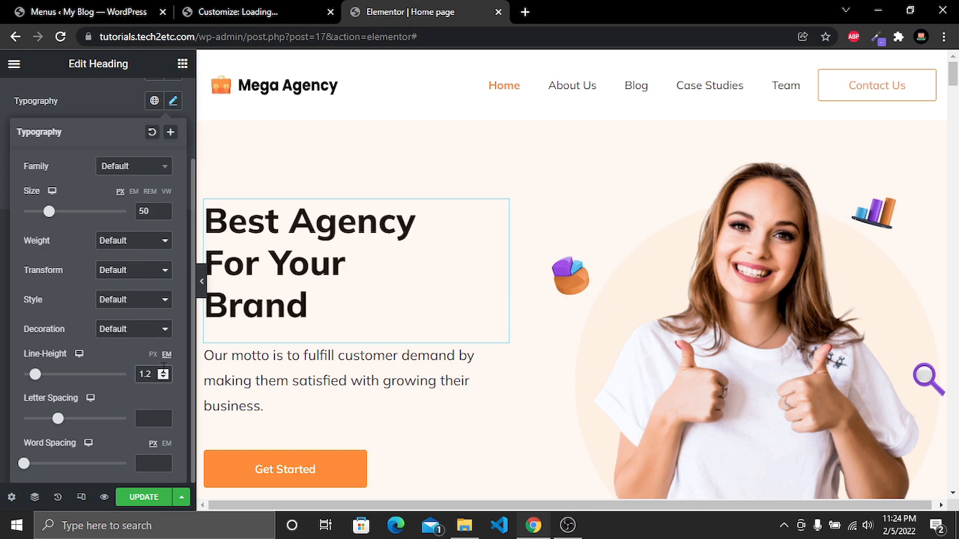
left_click(163, 372)
left_click(163, 372)
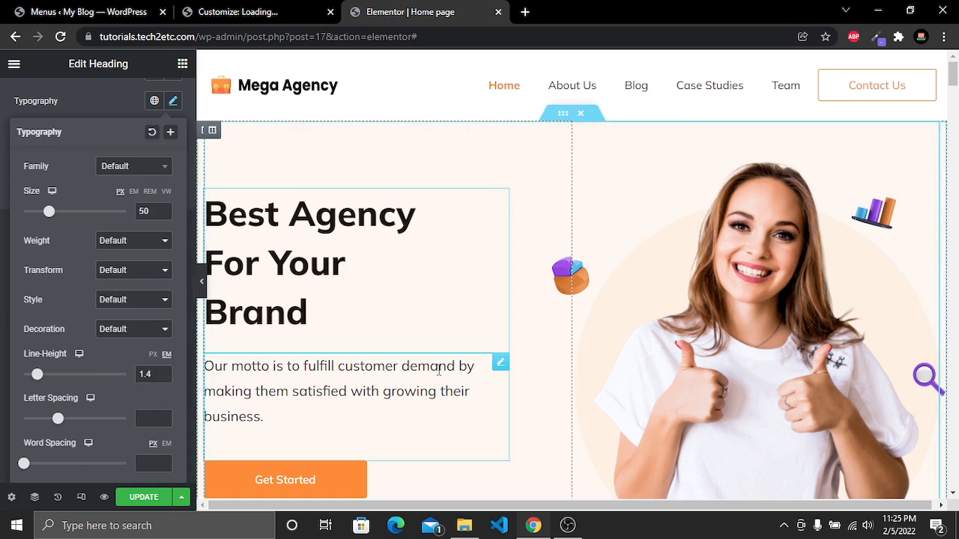
Open the motto paragraph in the Text Editor and select its text
left_click(372, 382)
left_click_drag(120, 357, 11, 262)
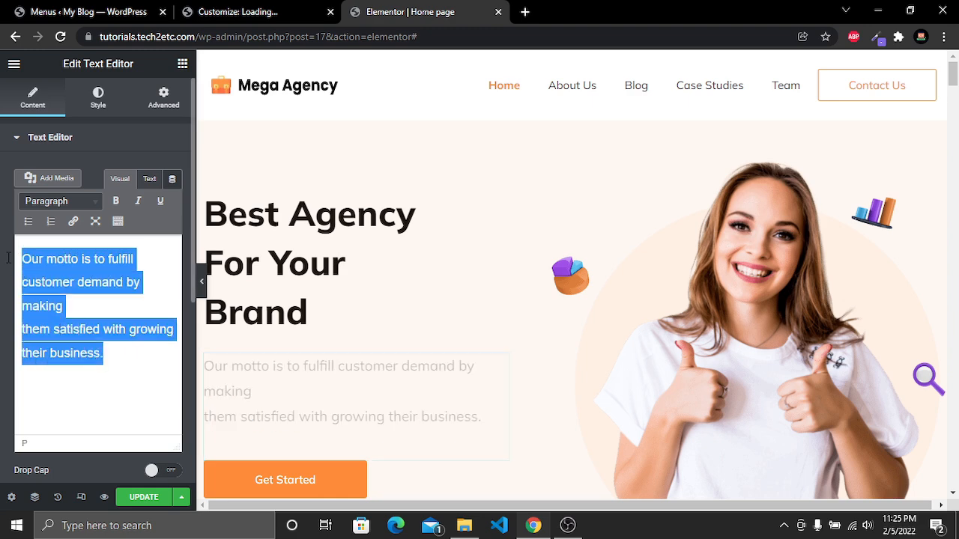
left_click(105, 320)
Open the Get Started button's settings and change its text to Learn More
scroll(288, 349, "down", 2)
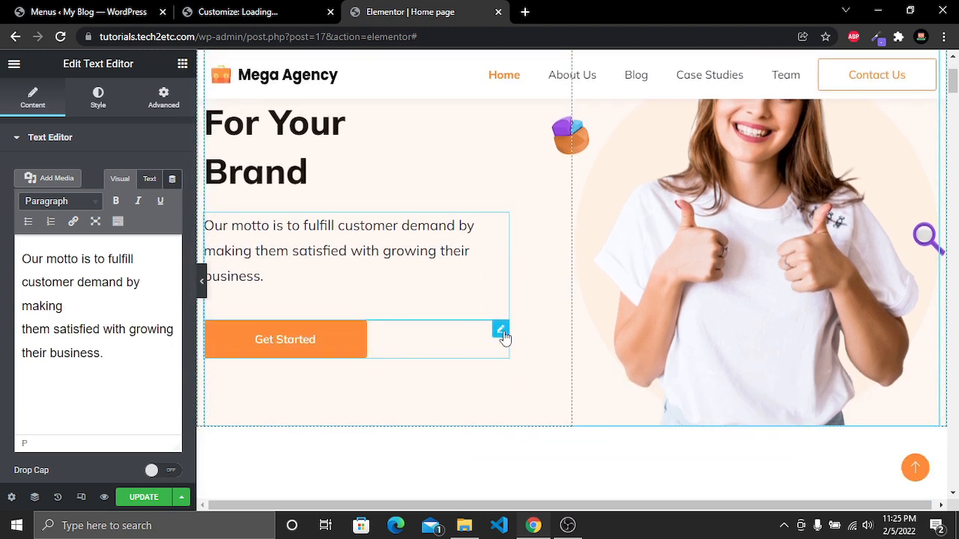
left_click(505, 338)
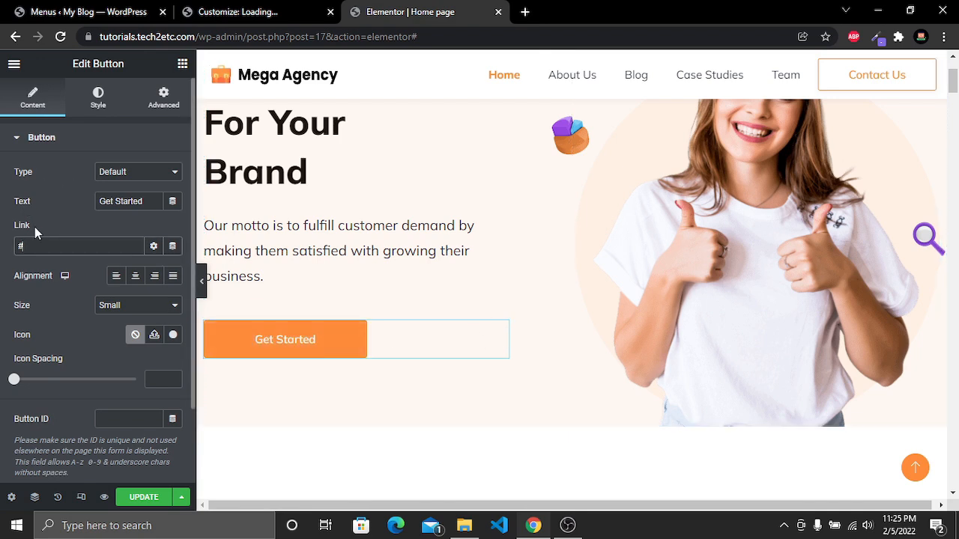
double_click(50, 247)
left_click(144, 309)
left_click(146, 309)
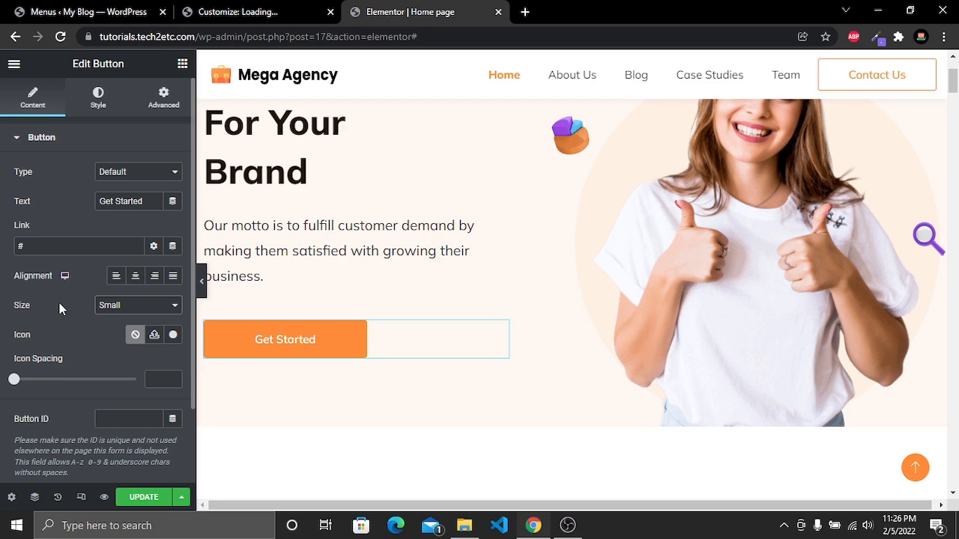
left_click_drag(148, 203, 87, 200)
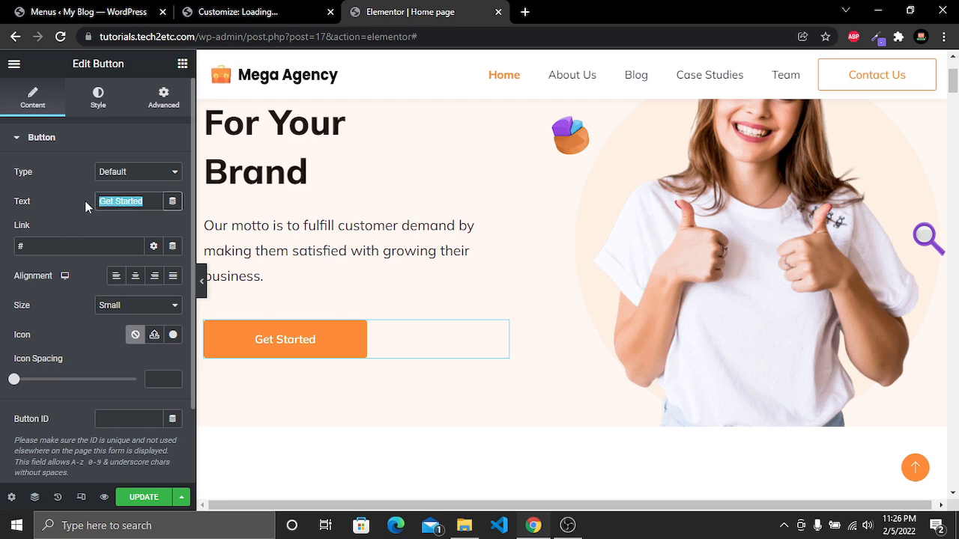
key("BackSpace")
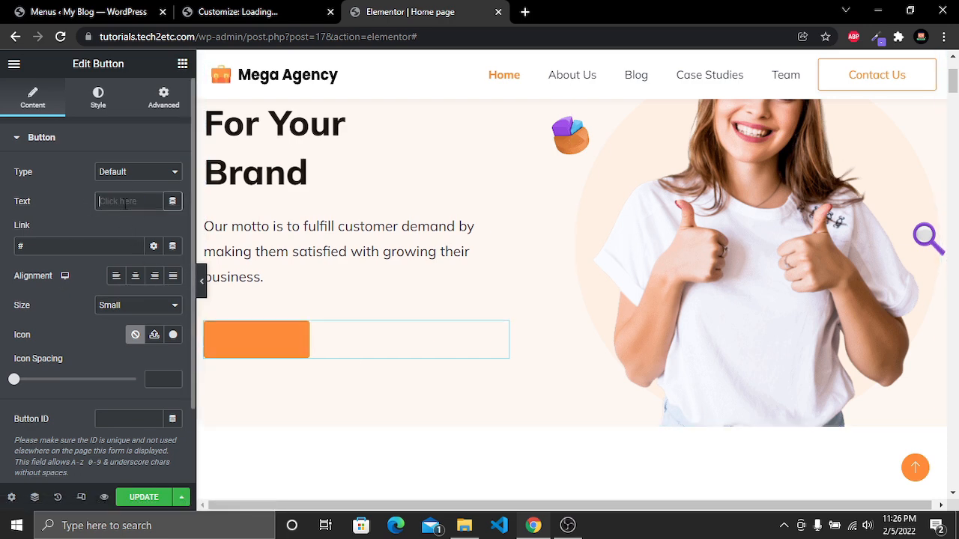
type("Learn M")
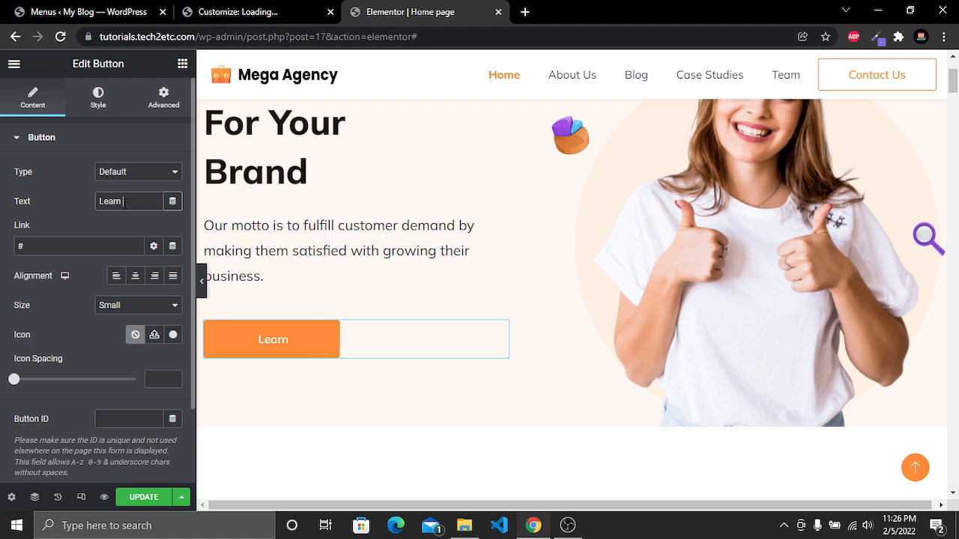
type("ore")
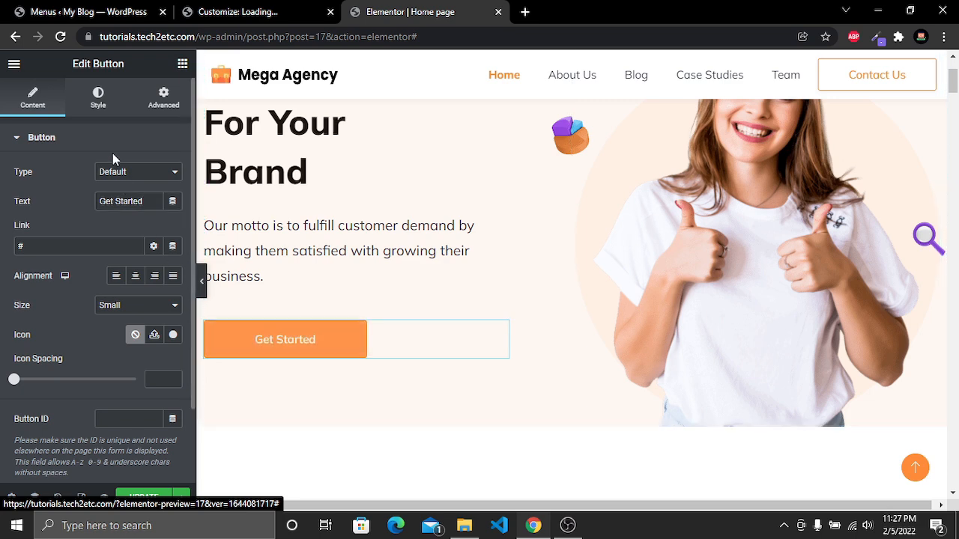
Inspect the Get Started button's typography style settings
left_click(98, 96)
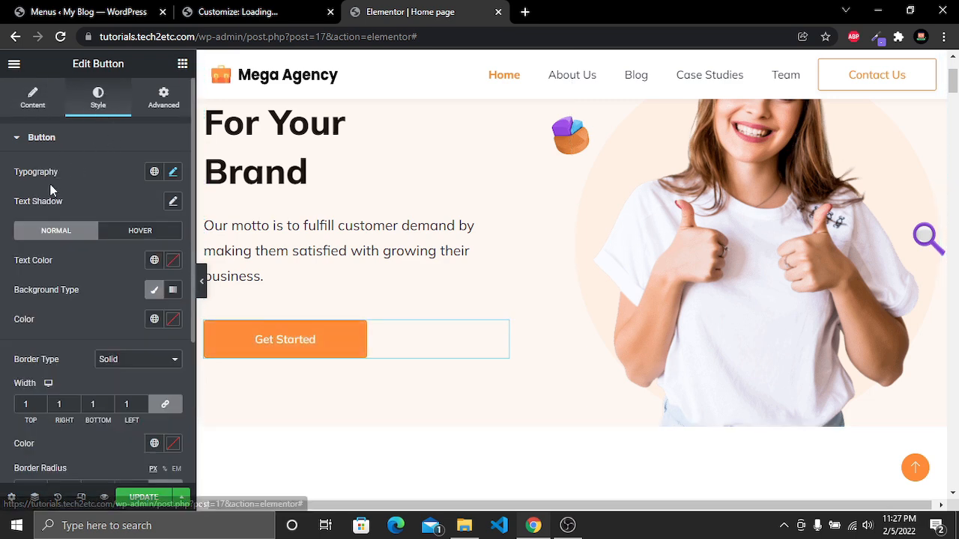
left_click(173, 174)
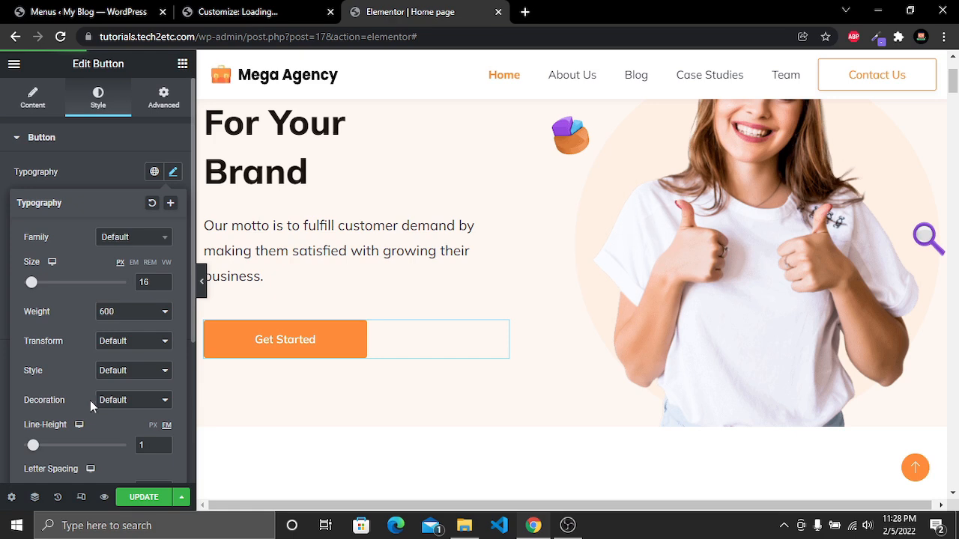
scroll(91, 402, "down", 2)
scroll(97, 383, "up", 2)
scroll(92, 402, "down", 2)
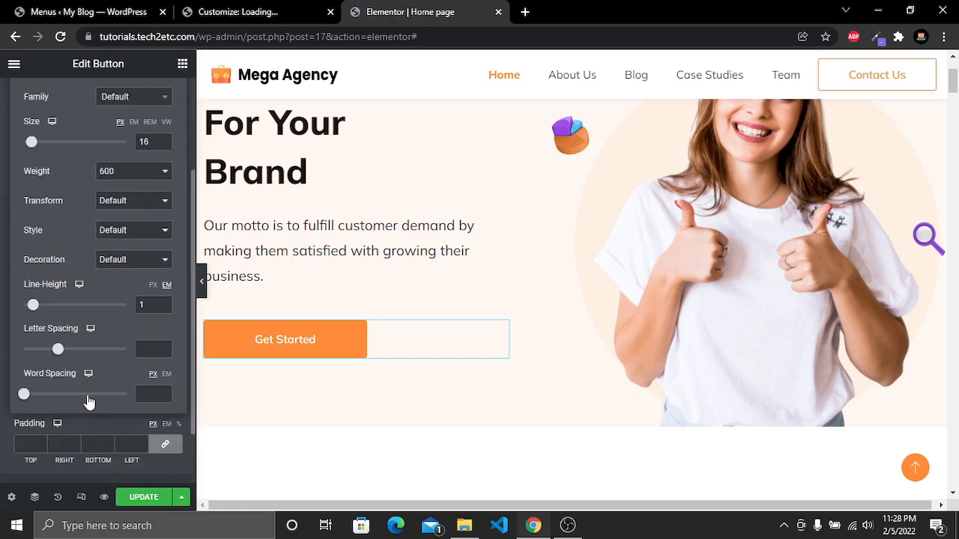
scroll(123, 390, "up", 2)
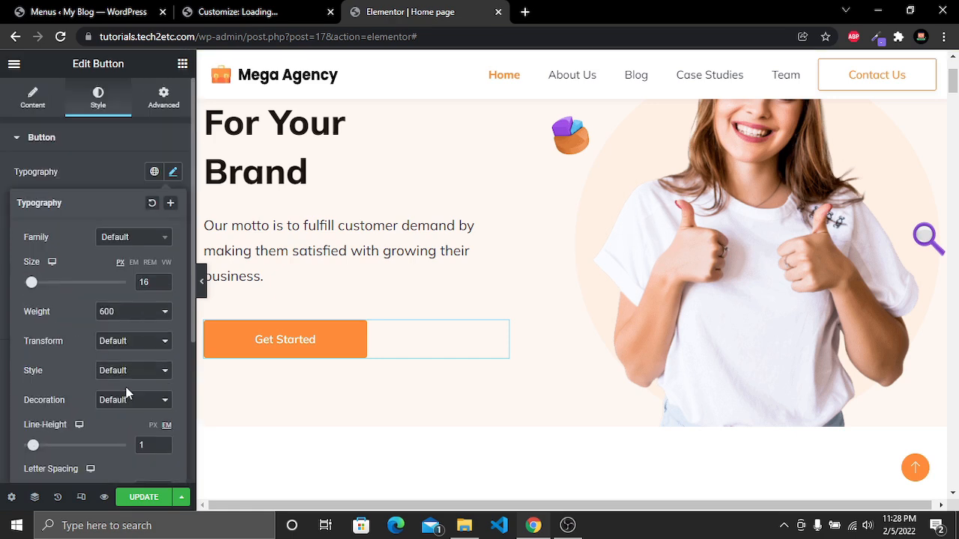
left_click(173, 173)
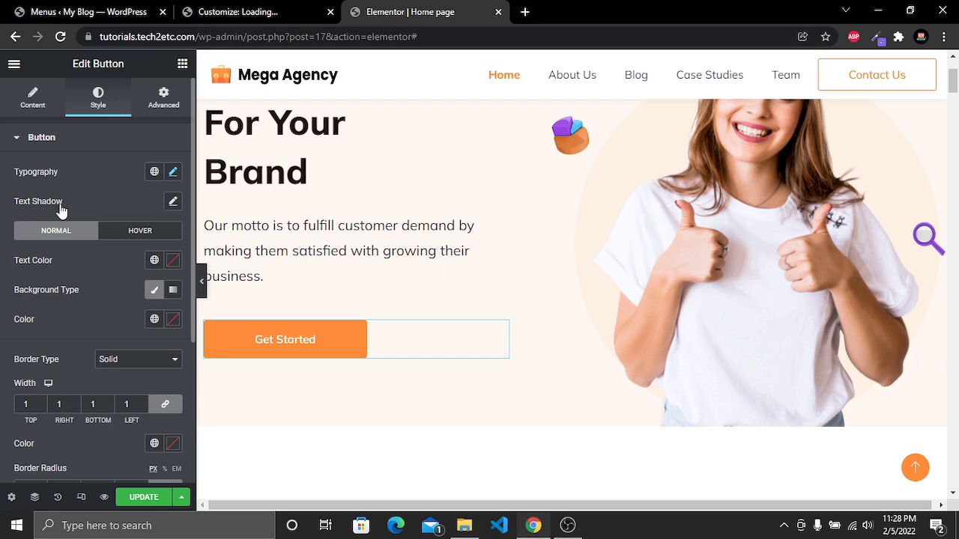
Set the button's border width to 2 on all sides
left_click(173, 202)
left_click(173, 202)
left_click(149, 238)
left_click(58, 234)
left_click(173, 267)
left_click(172, 268)
scroll(161, 331, "down", 4)
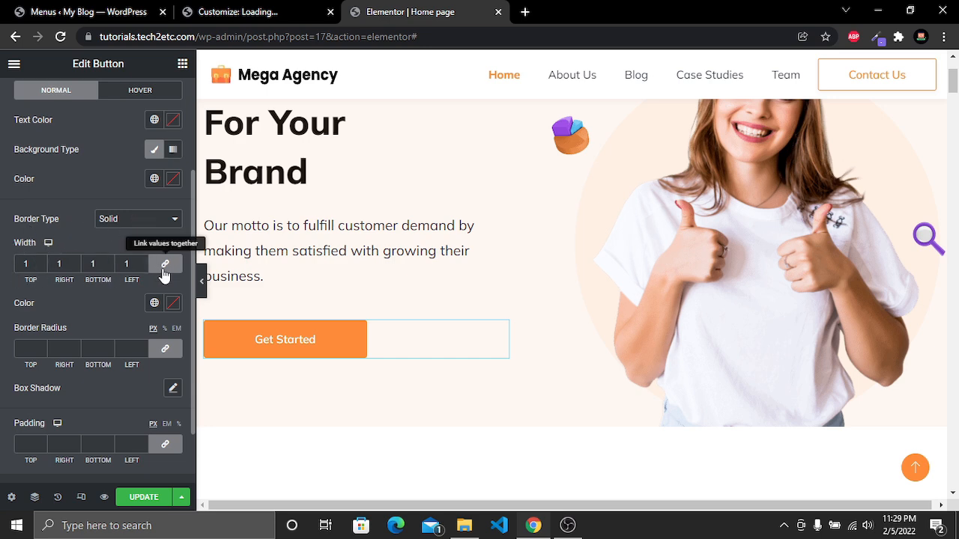
left_click(41, 262)
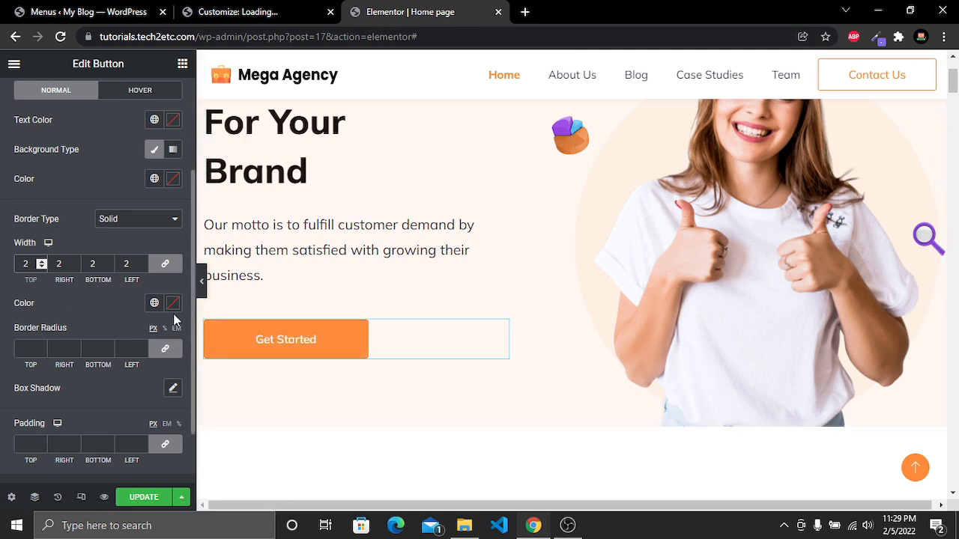
scroll(175, 316, "down", 1)
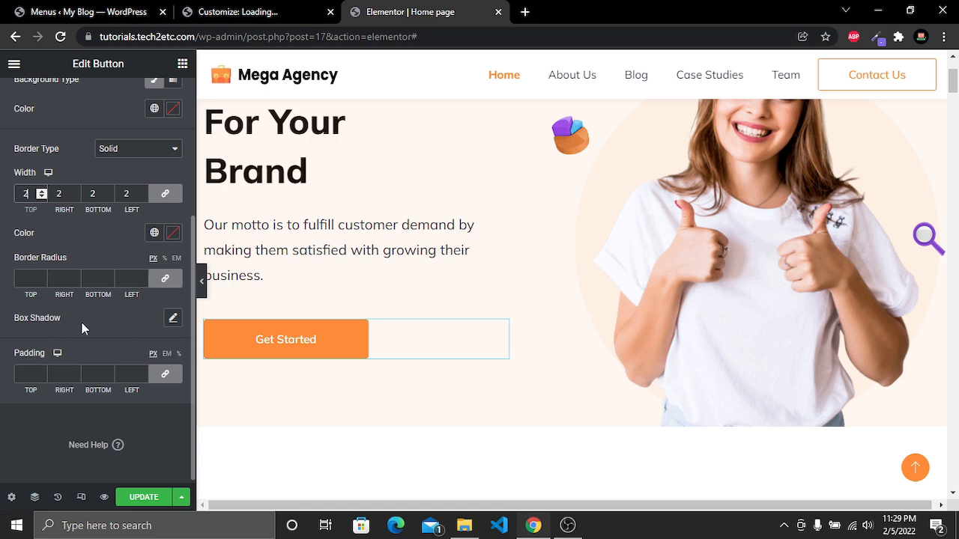
scroll(108, 374, "up", 5)
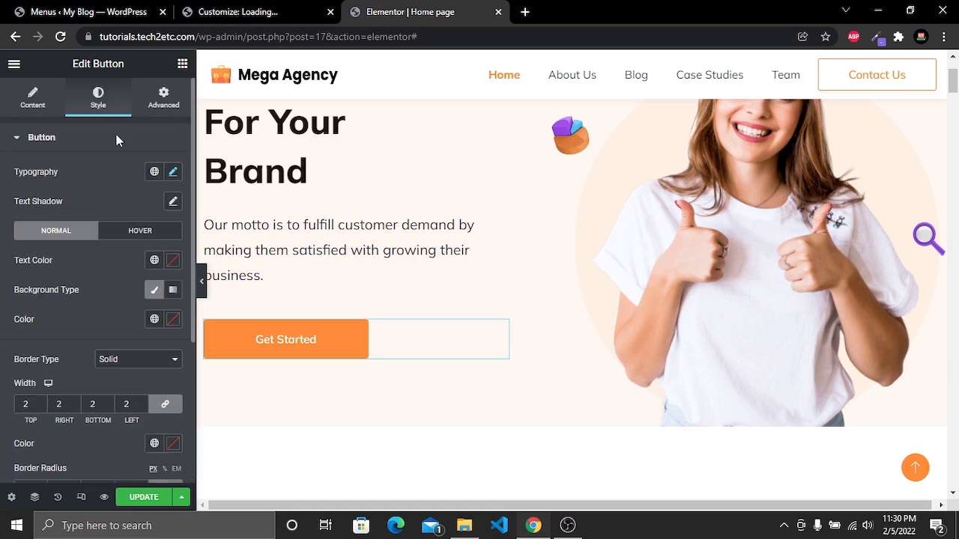
Review the button's Advanced settings
left_click(163, 98)
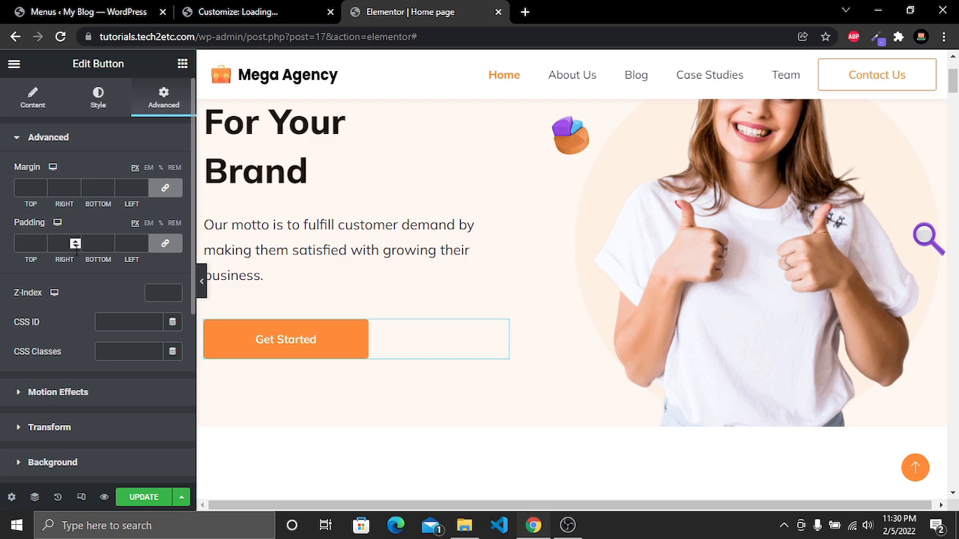
scroll(60, 342, "down", 4)
scroll(64, 338, "up", 4)
scroll(47, 381, "down", 1)
scroll(48, 380, "up", 1)
scroll(505, 282, "up", 2)
scroll(374, 265, "down", 2)
scroll(480, 255, "up", 2)
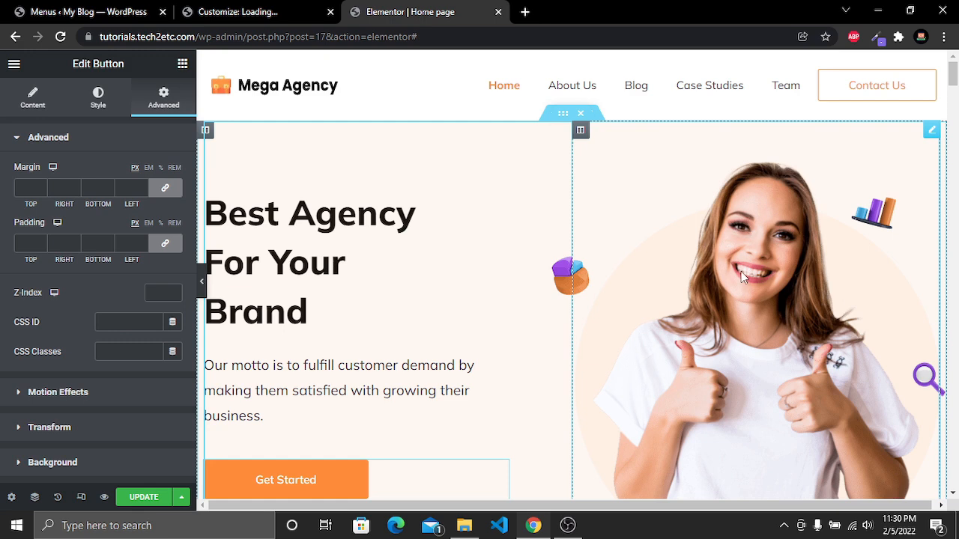
Replace the hero photo with the thumb_1 image from the media library
left_click(775, 205)
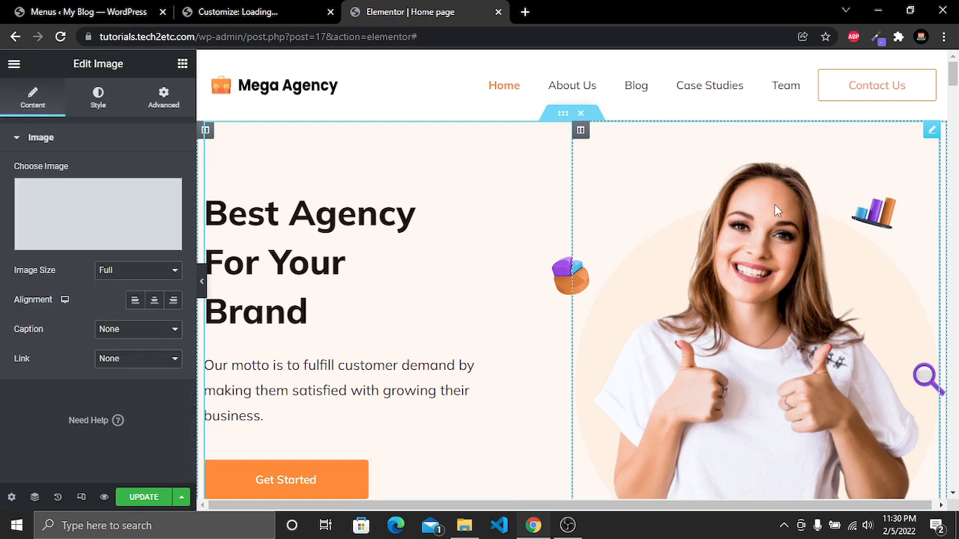
mouse_move(88, 245)
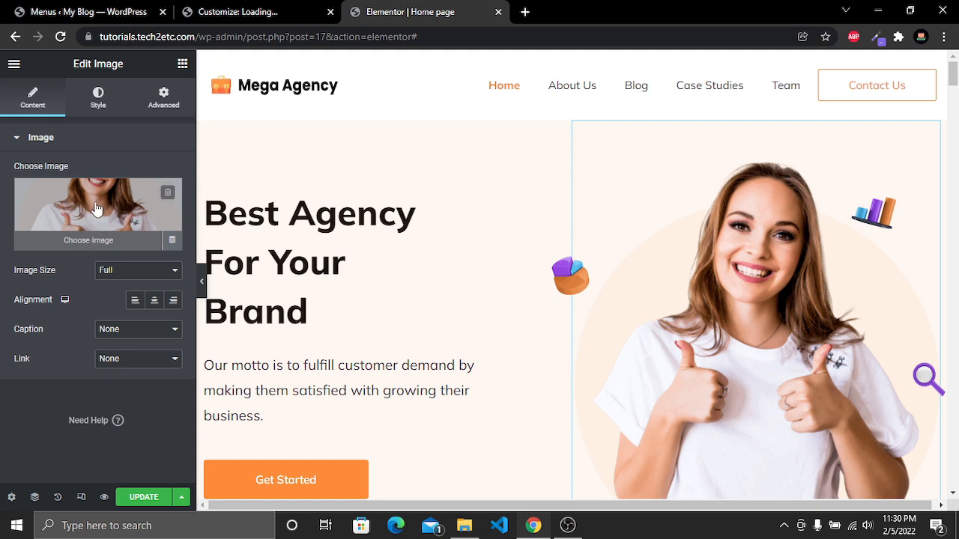
left_click(90, 246)
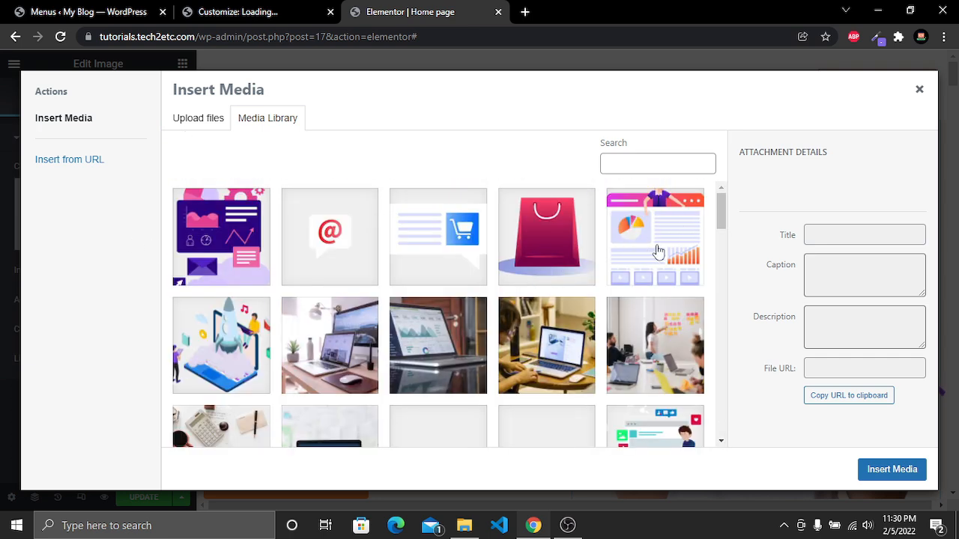
left_click(663, 253)
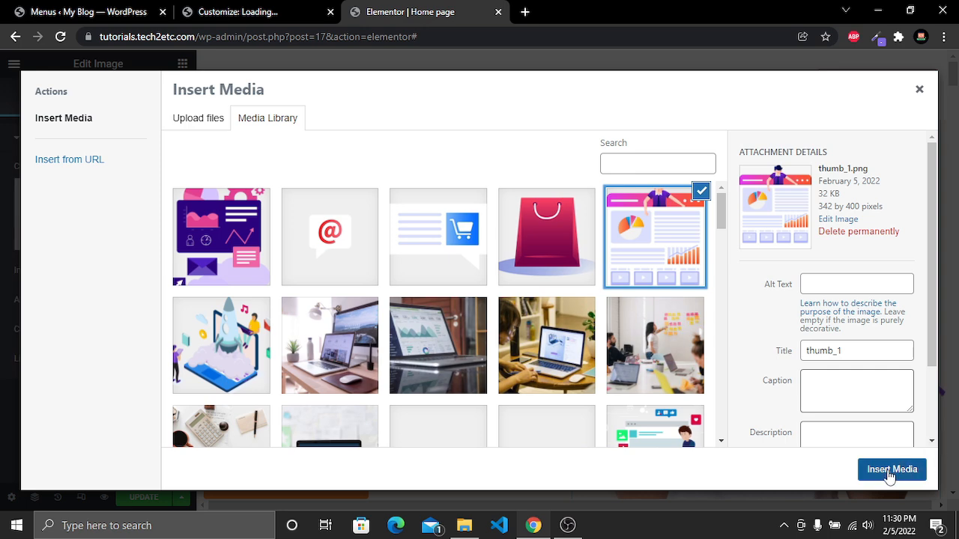
left_click(890, 472)
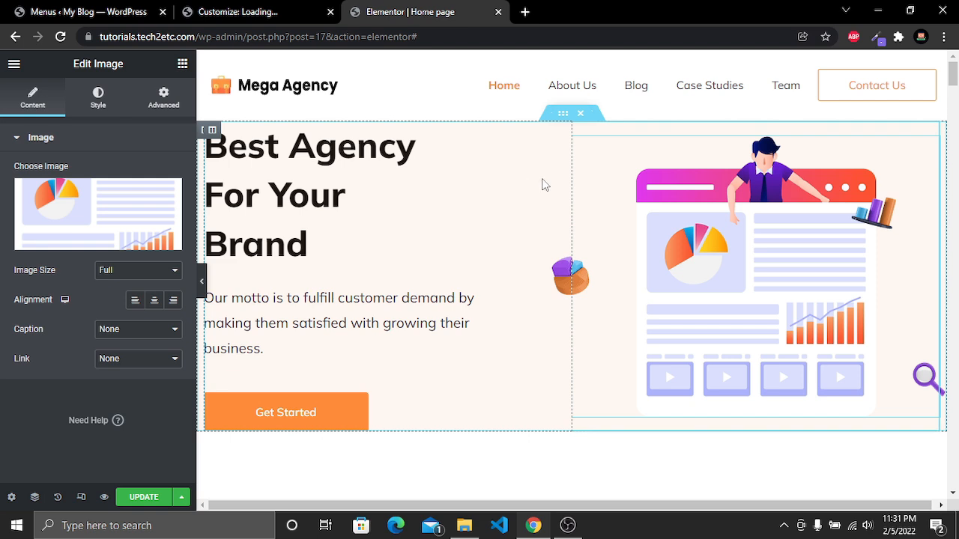
Set the hero inner section's padding to 70 at the top and 50 at the bottom
left_click(562, 114)
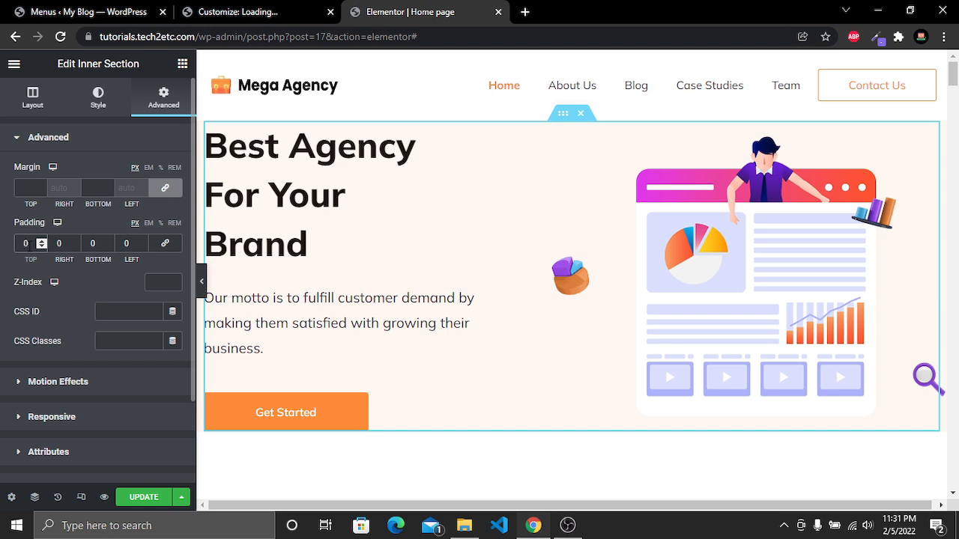
left_click(25, 244)
type("70")
left_click(92, 244)
type("50")
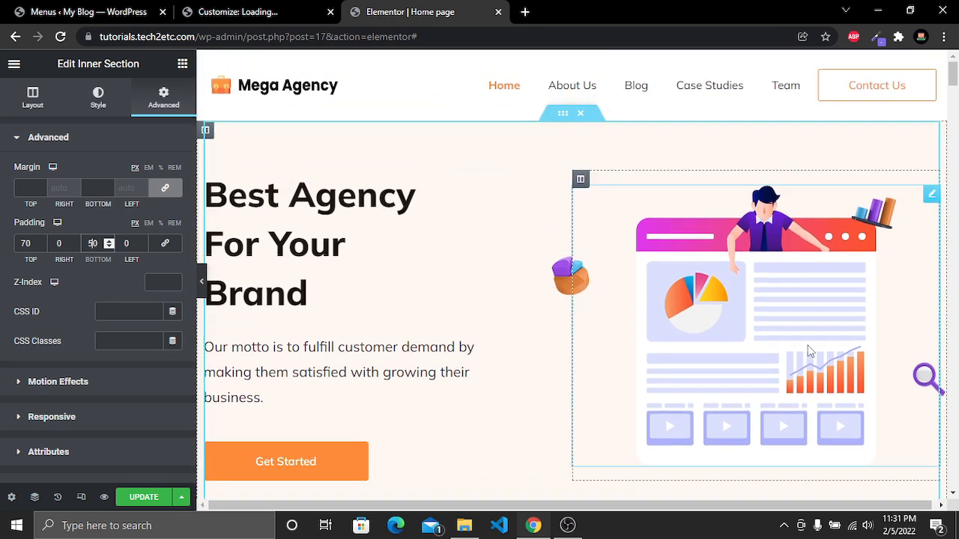
scroll(555, 328, "down", 2)
scroll(552, 325, "up", 2)
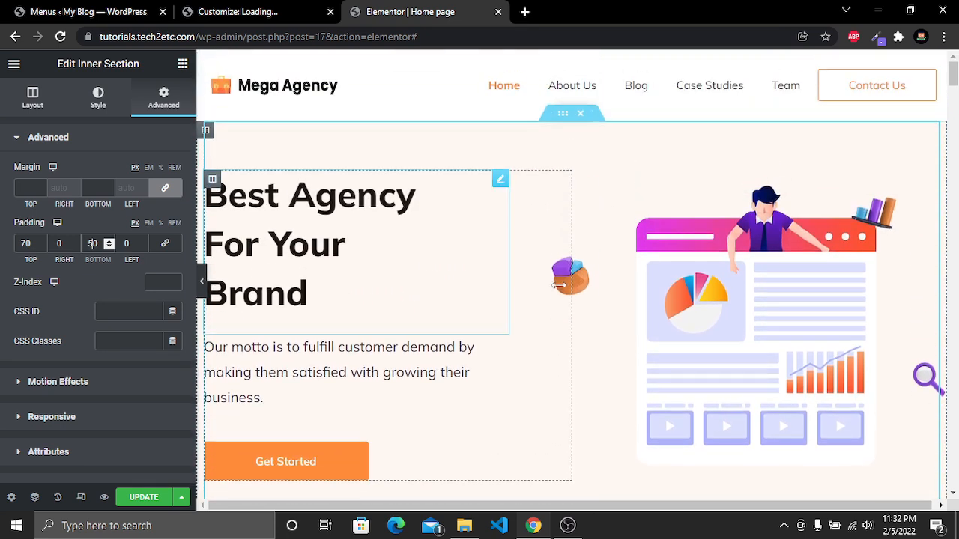
Preview the page with the editor panel hidden, then raise the section's bottom padding to 60
left_click(201, 281)
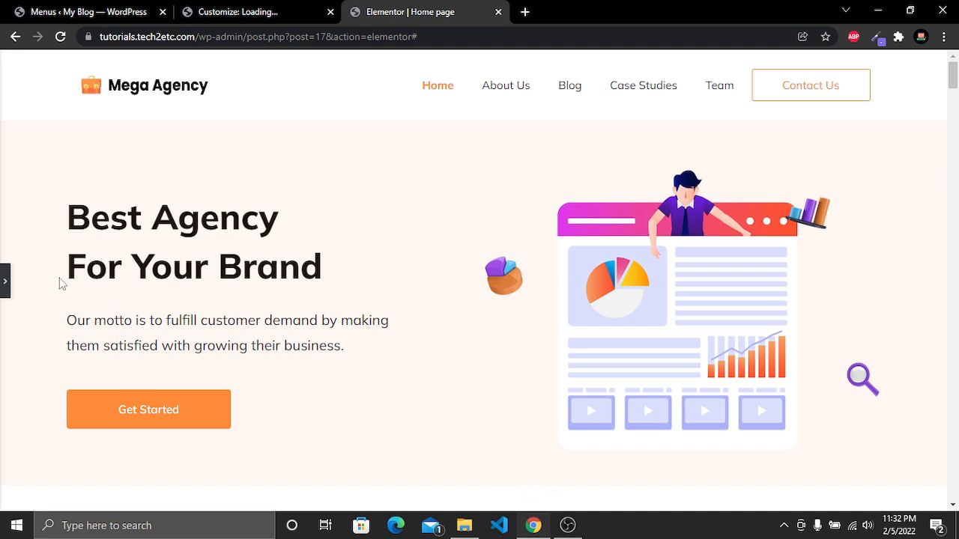
left_click(5, 286)
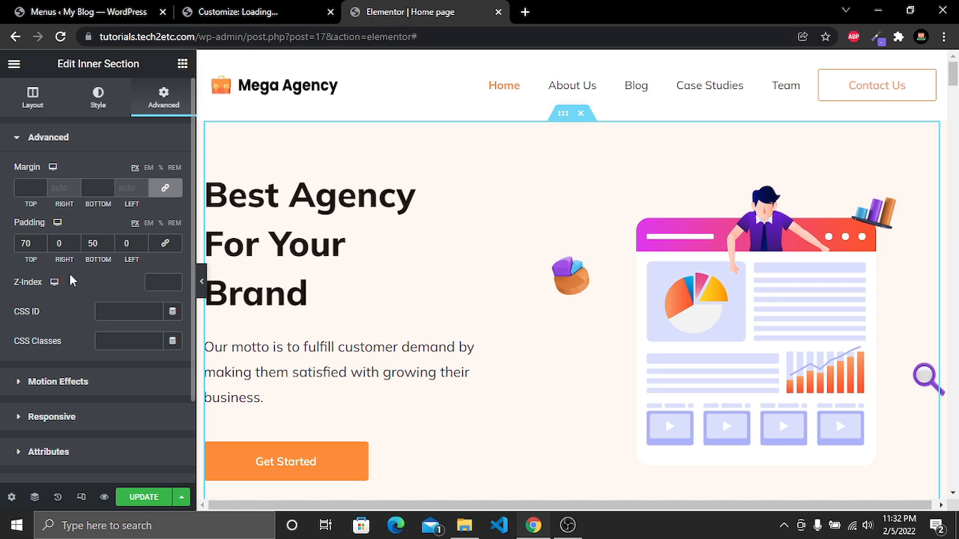
left_click(92, 243)
scroll(449, 261, "down", 2)
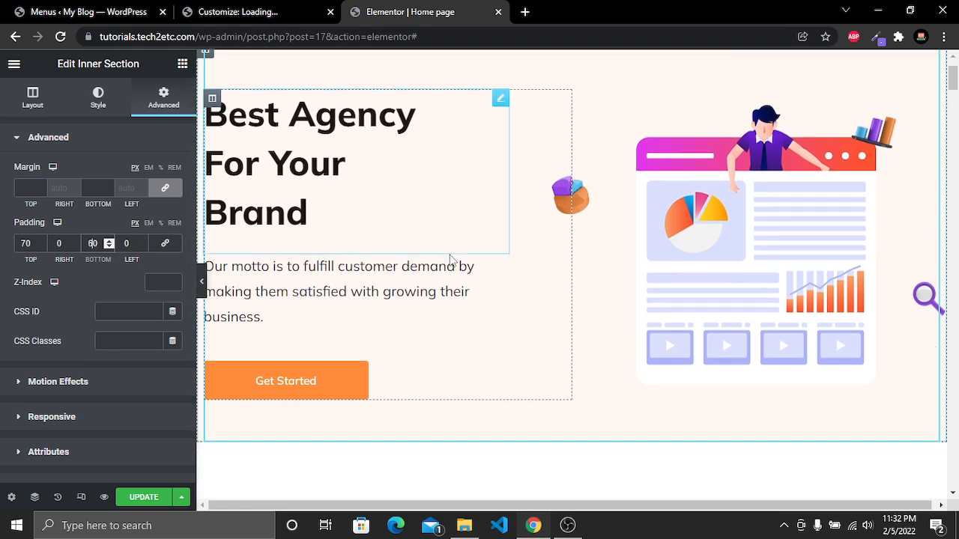
scroll(452, 259, "up", 1)
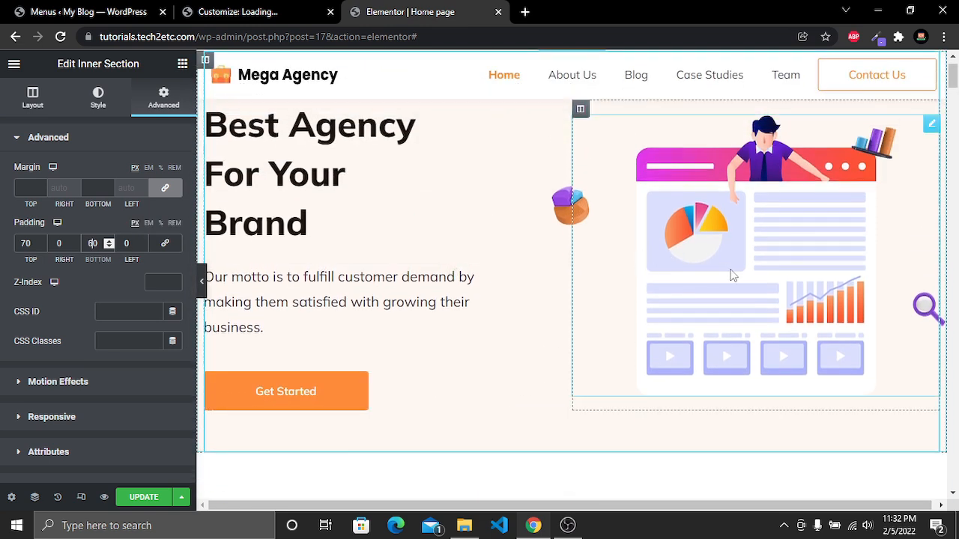
Add a box shadow to the hero image with blur 52, spread -40 and vertical offset 10
left_click(756, 234)
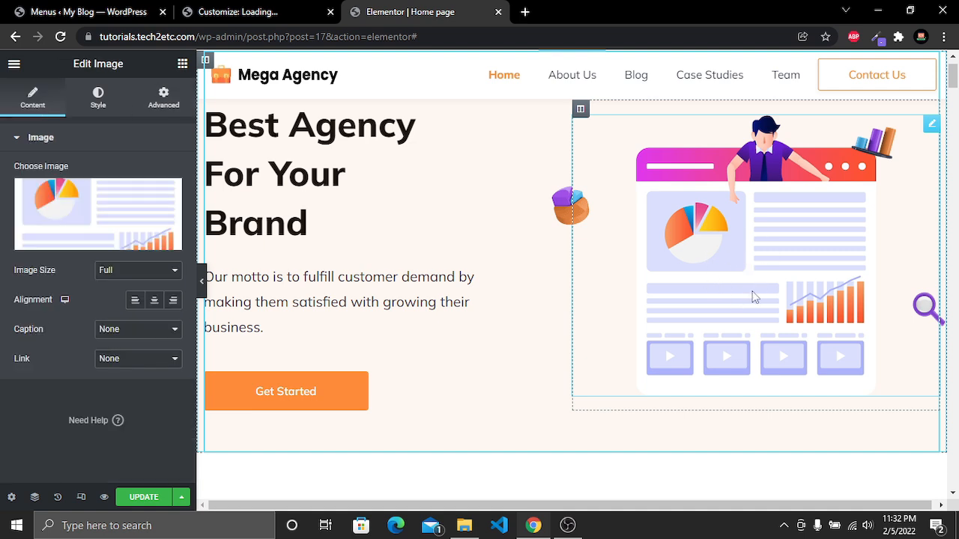
left_click(102, 109)
scroll(95, 155, "down", 3)
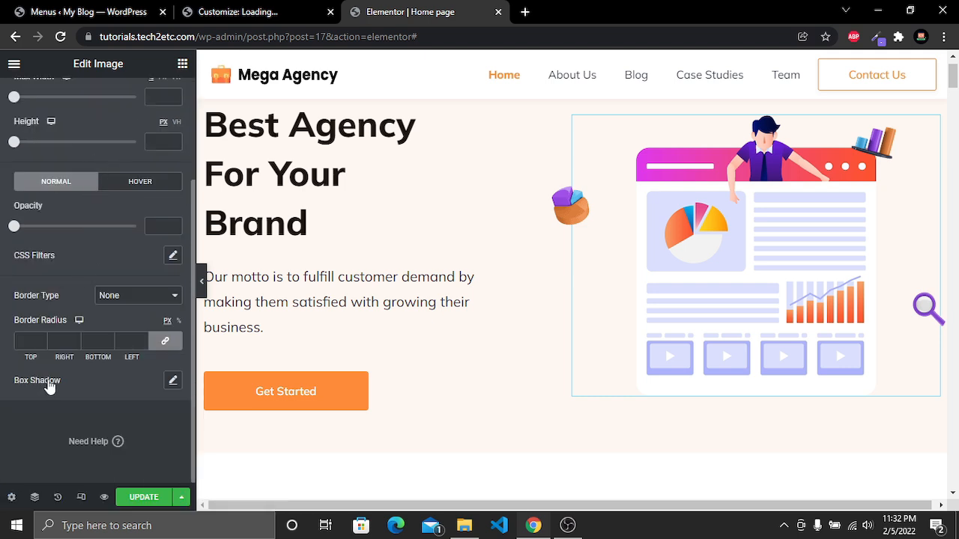
left_click(174, 381)
scroll(173, 381, "down", 1)
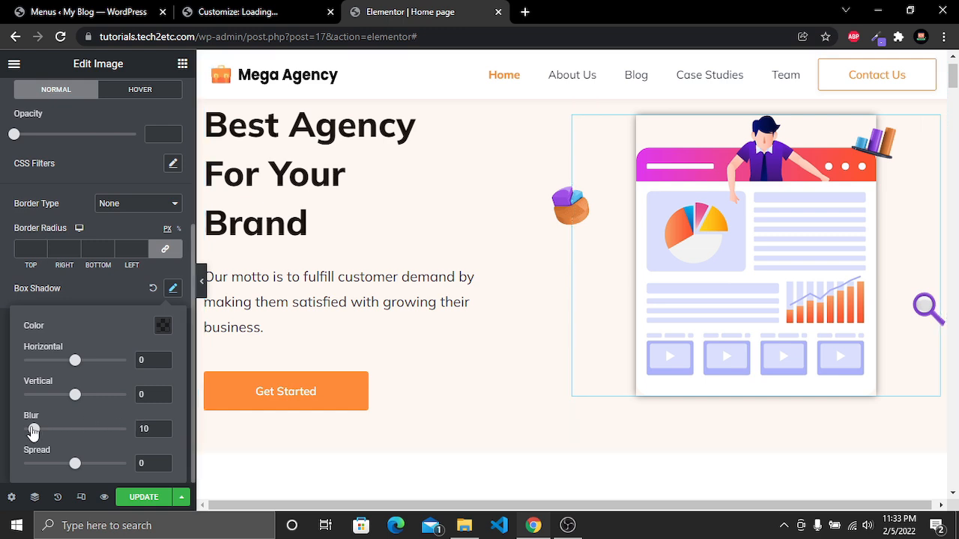
left_click_drag(150, 430, 130, 435)
type("52")
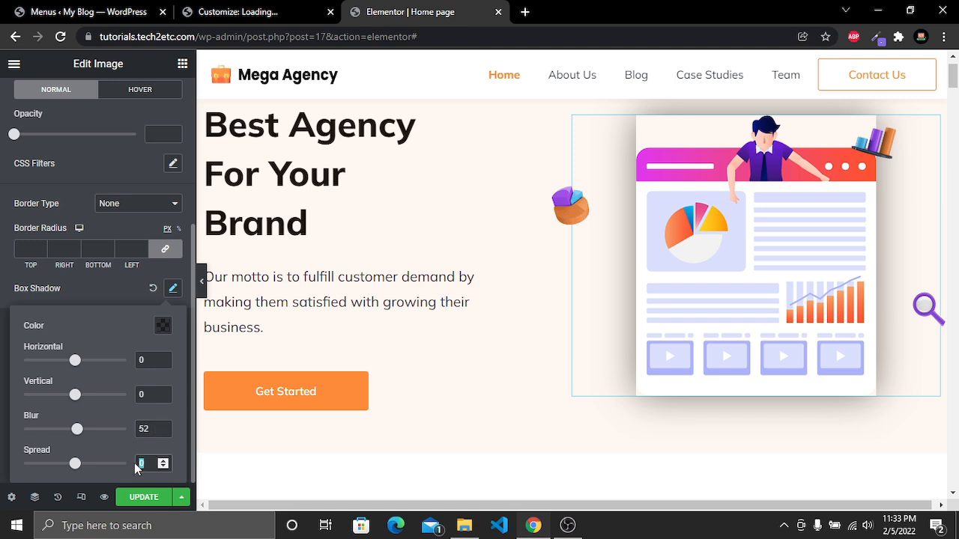
type("-40")
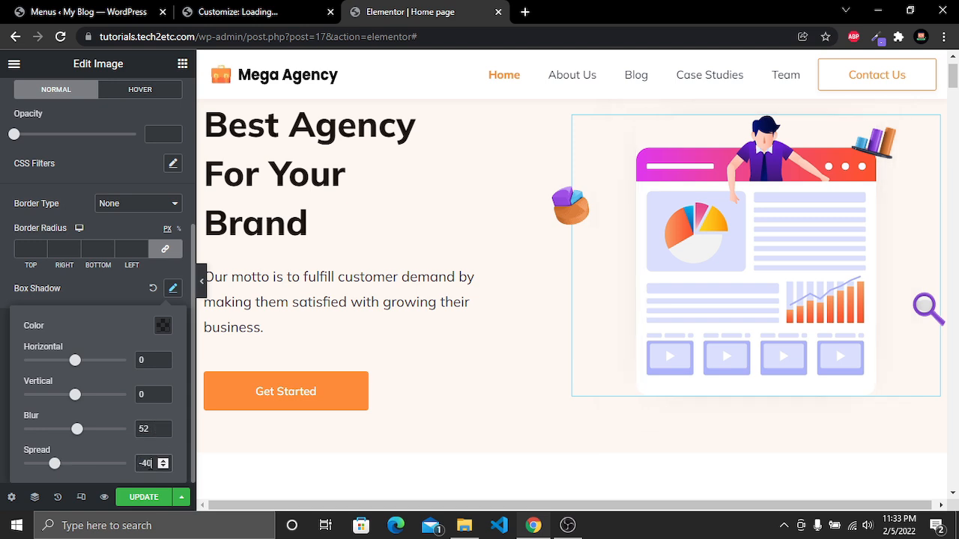
left_click(147, 395)
type("1")
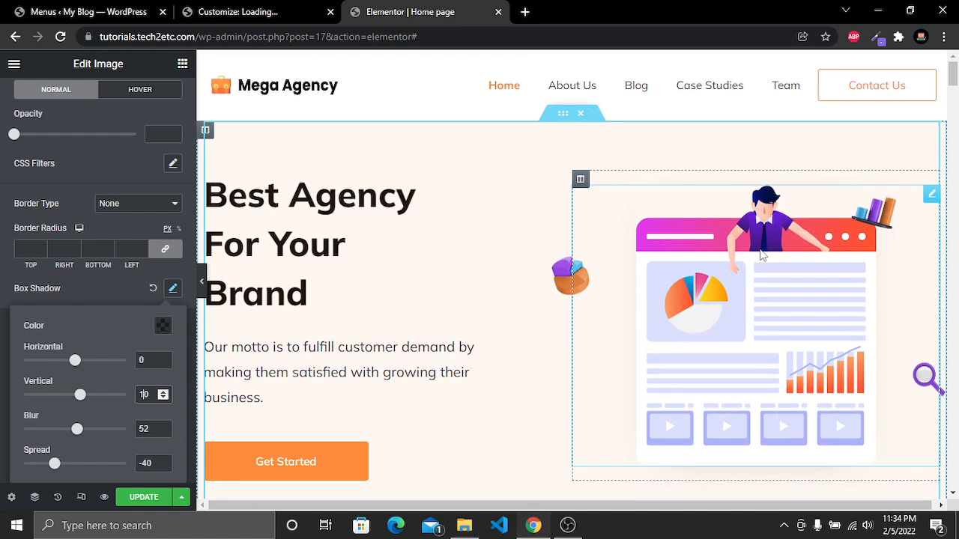
left_click(173, 289)
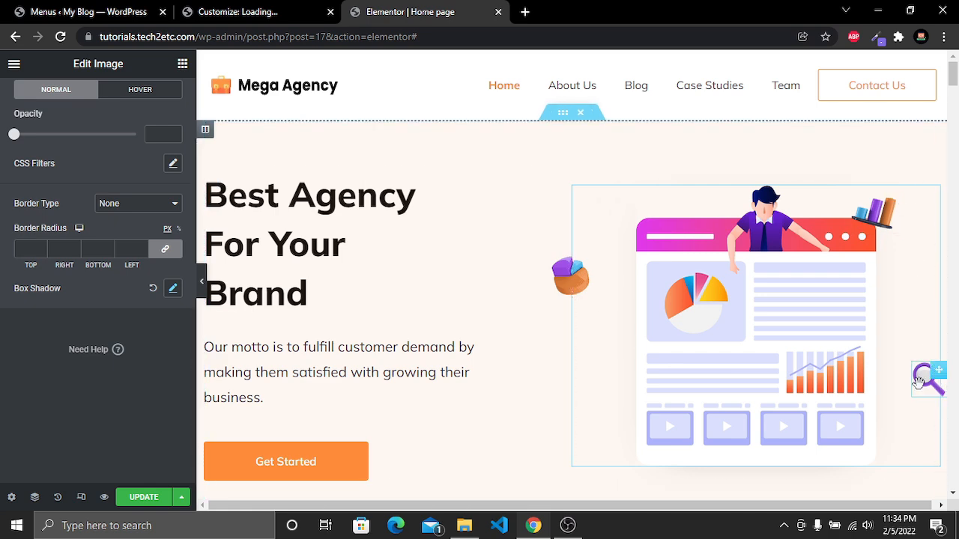
Replace the small floating pie-chart image with thumb_5 from the media library
left_click(563, 284)
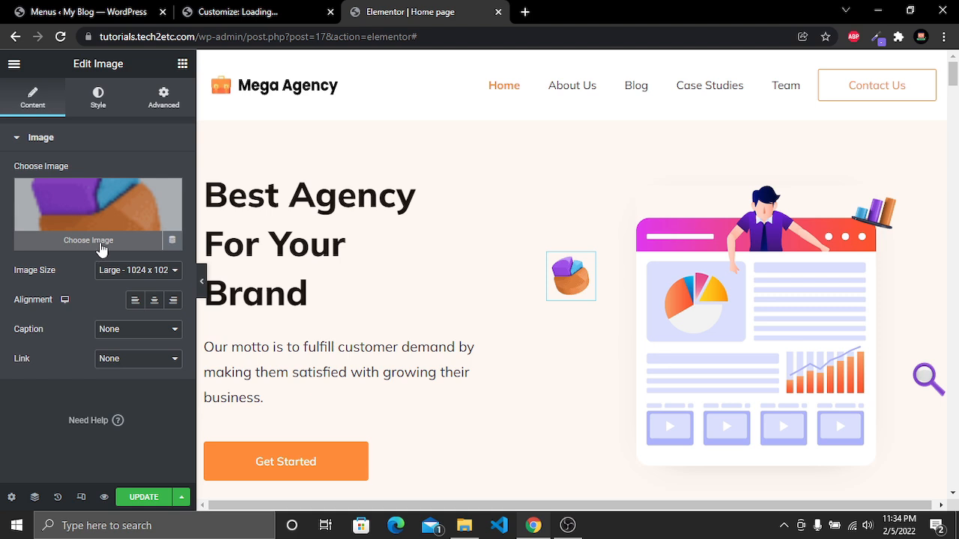
left_click(100, 249)
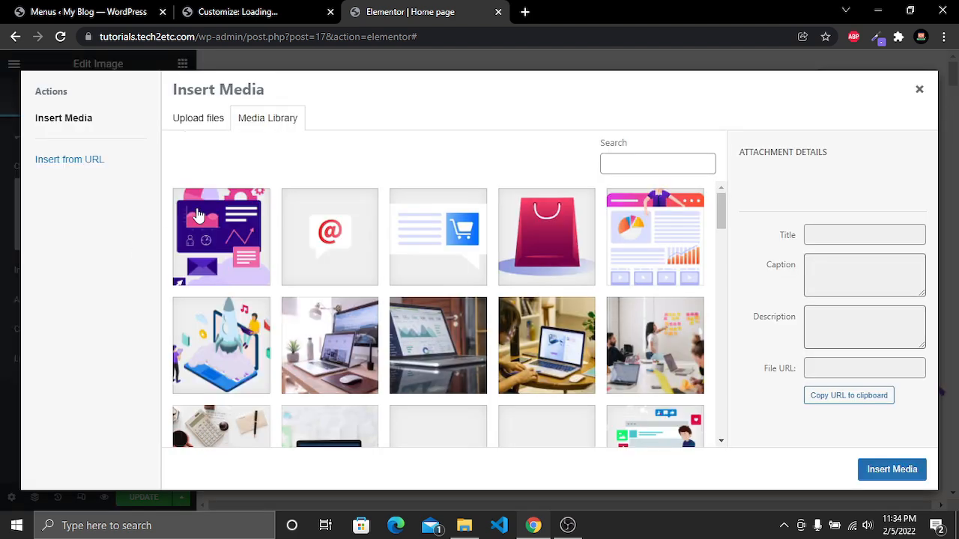
left_click(431, 256)
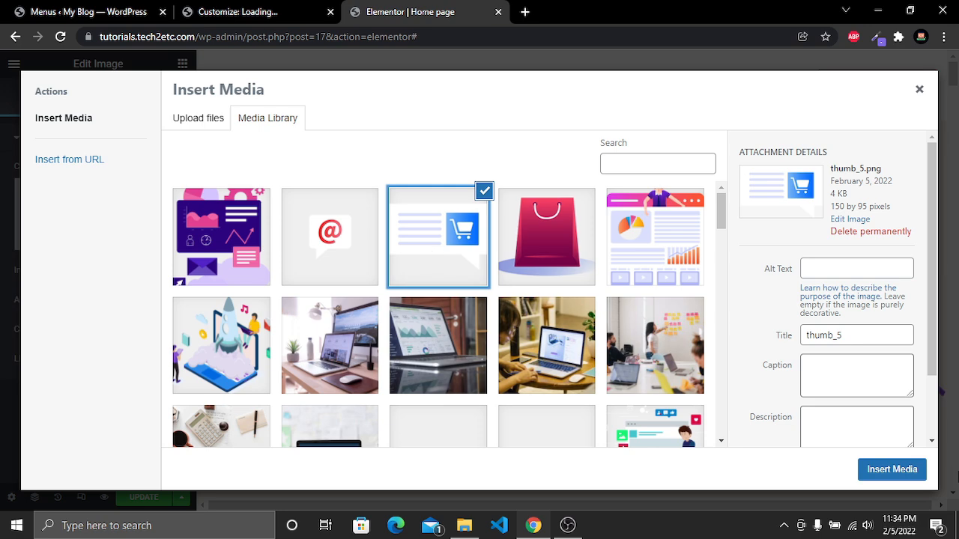
left_click(891, 469)
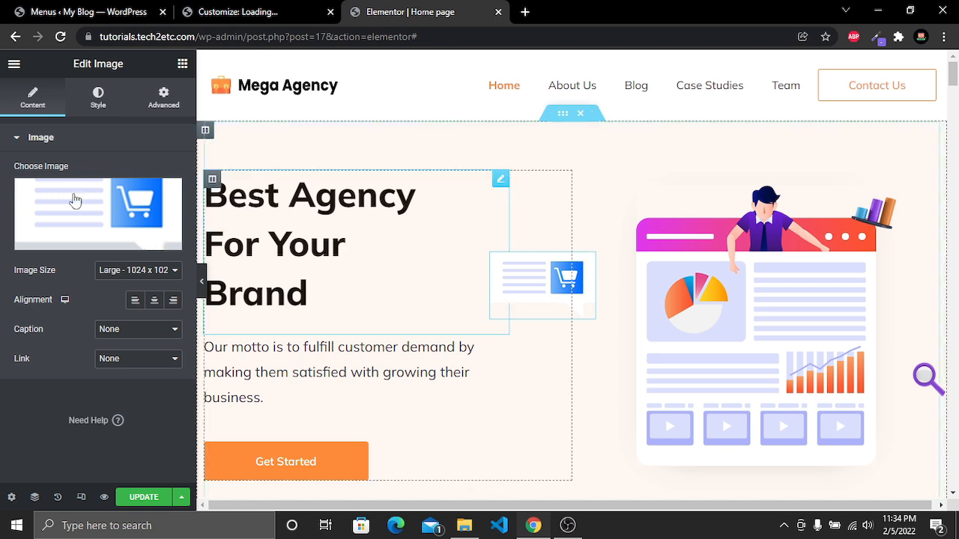
Give the cart image a box shadow with blur 50 and spread -45
left_click(97, 95)
scroll(134, 221, "down", 2)
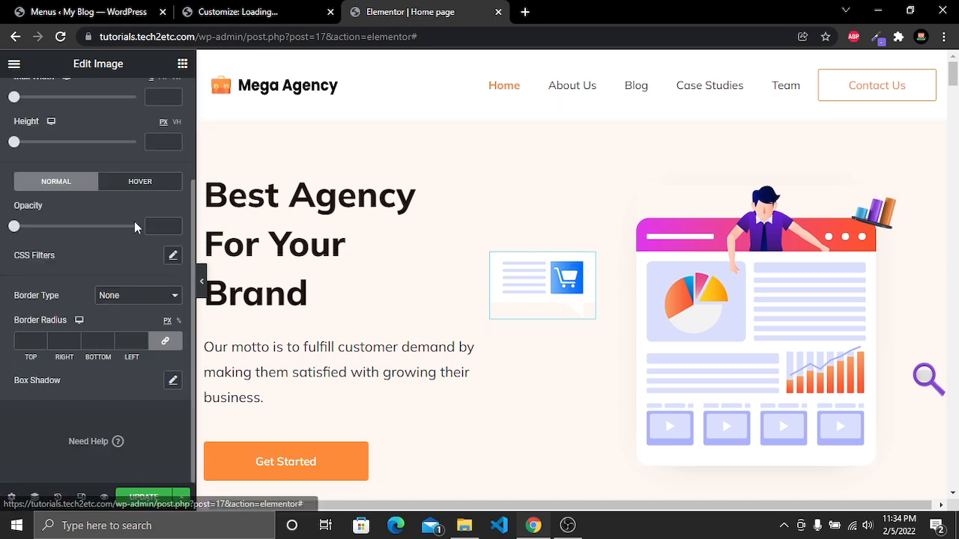
left_click(173, 381)
scroll(179, 380, "down", 1)
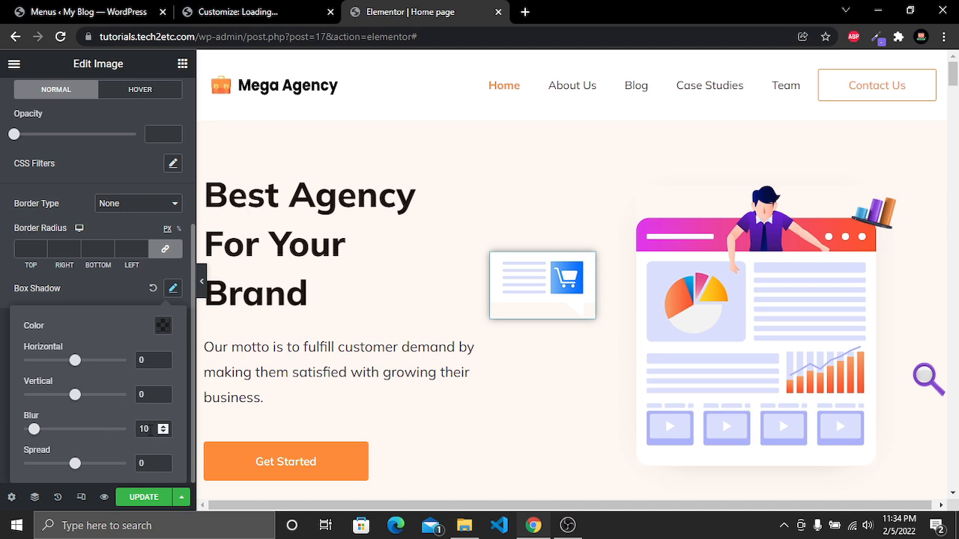
type("50")
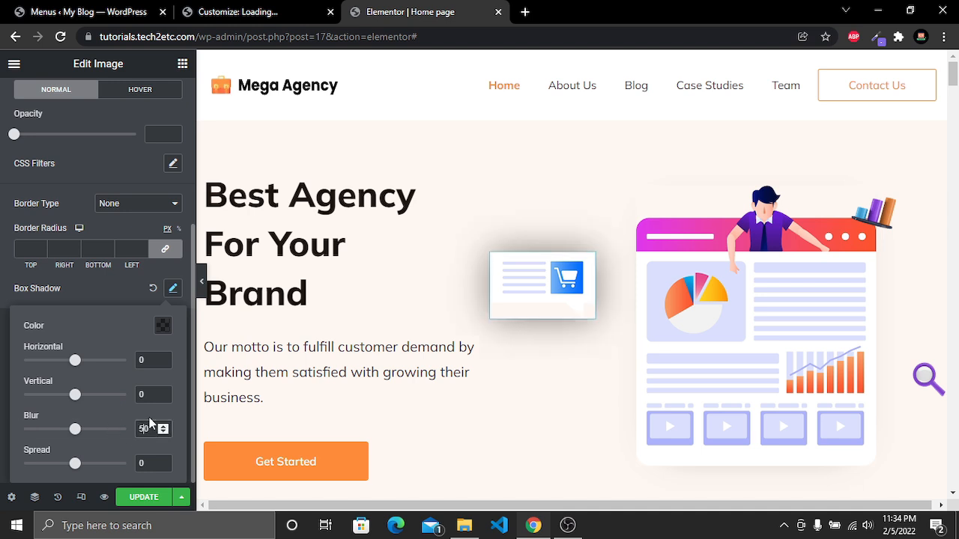
type("-45")
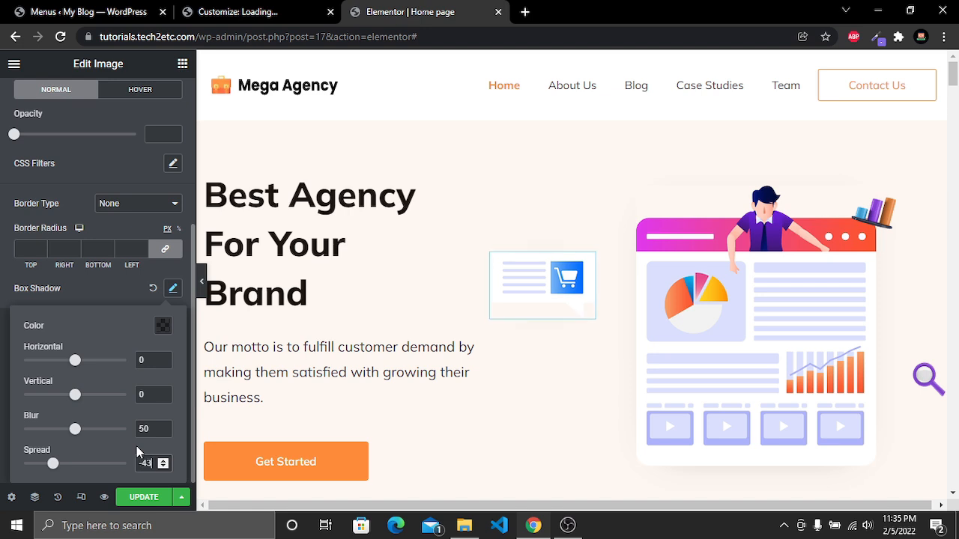
left_click(106, 289)
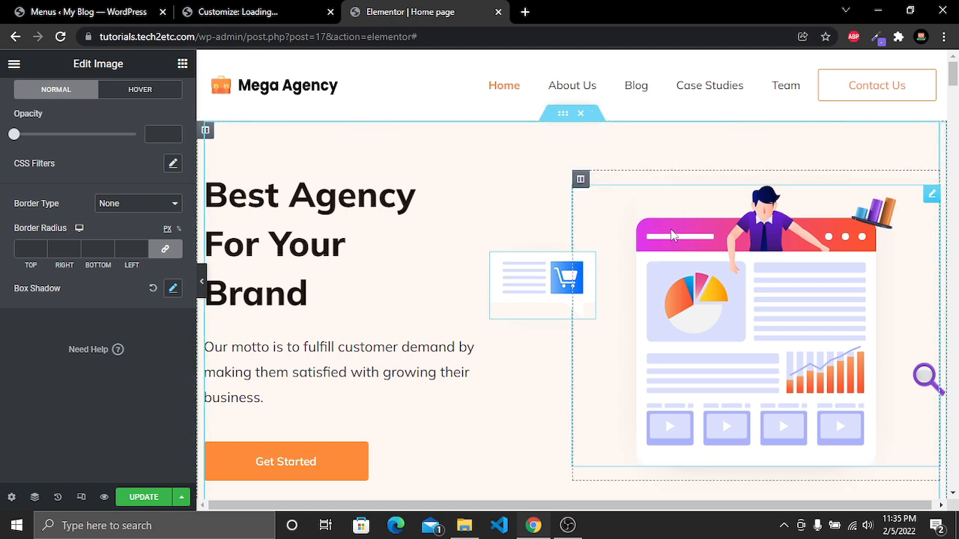
Move the cart image to the upper-left corner of the hero illustration
right_click(539, 278)
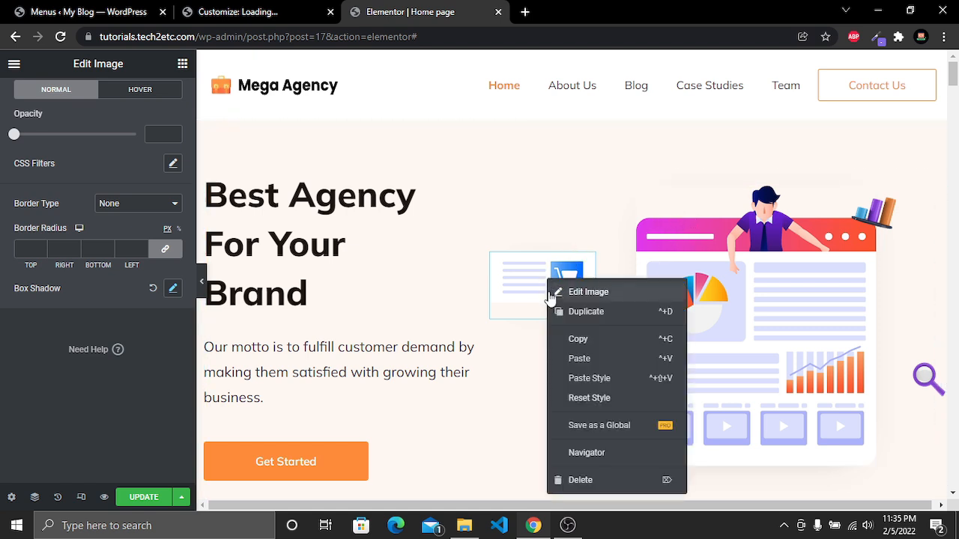
left_click_drag(539, 278, 731, 221)
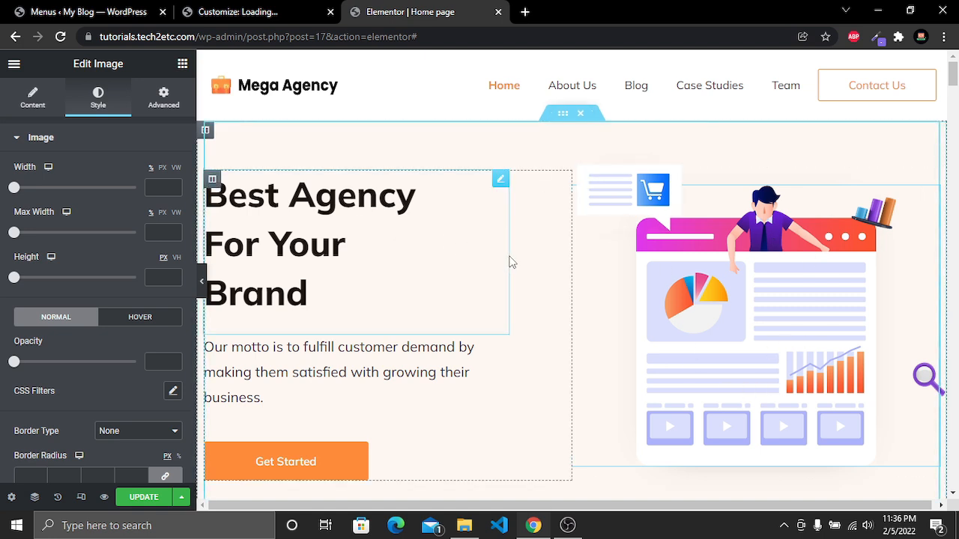
right_click(630, 203)
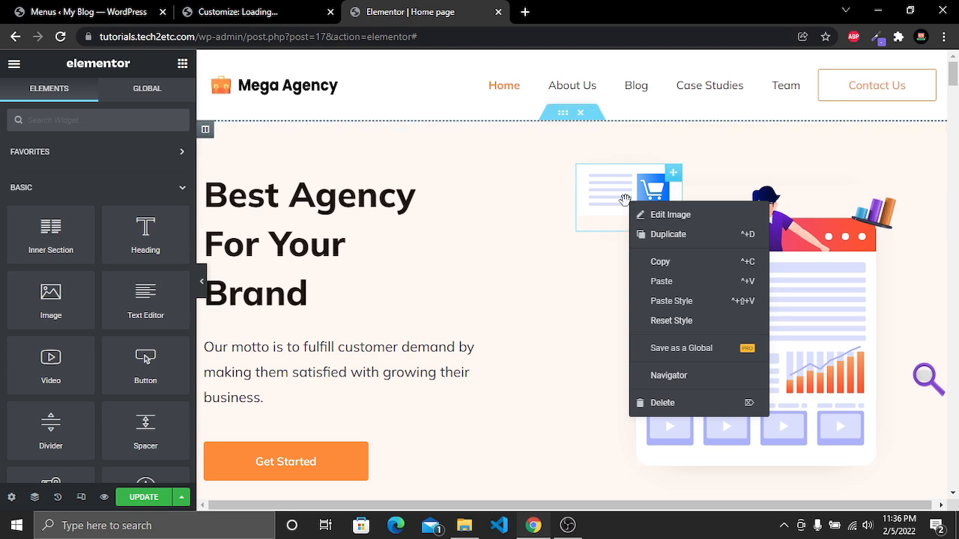
left_click(668, 234)
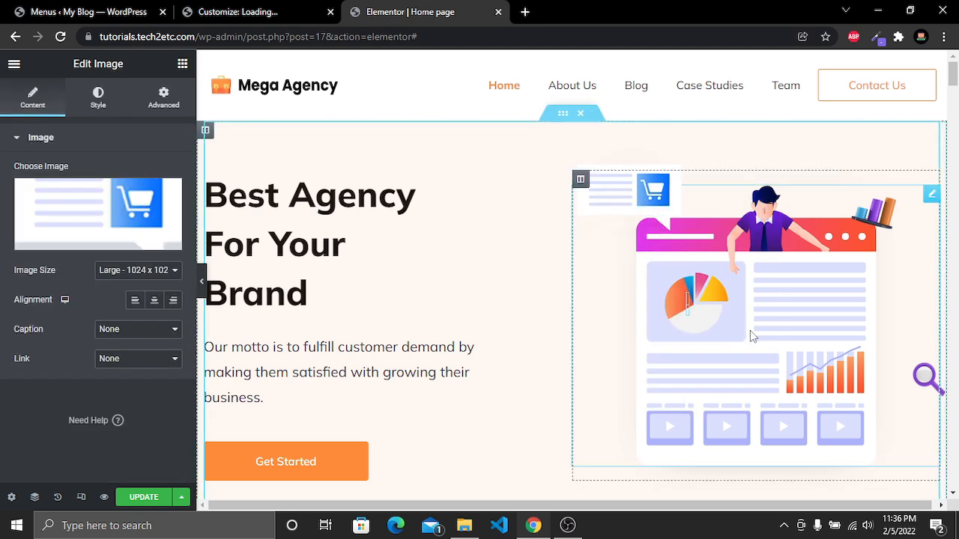
left_click_drag(659, 328, 834, 302)
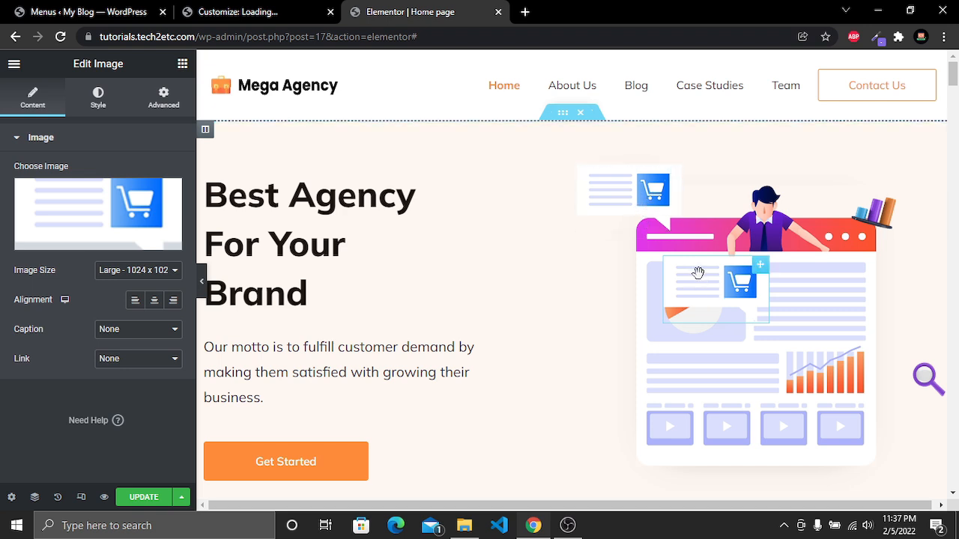
right_click(718, 281)
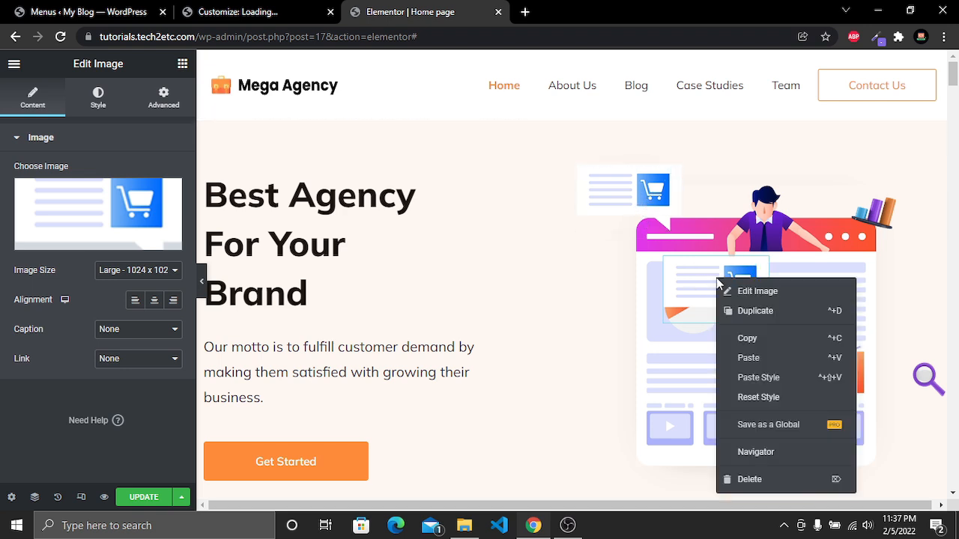
left_click(775, 484)
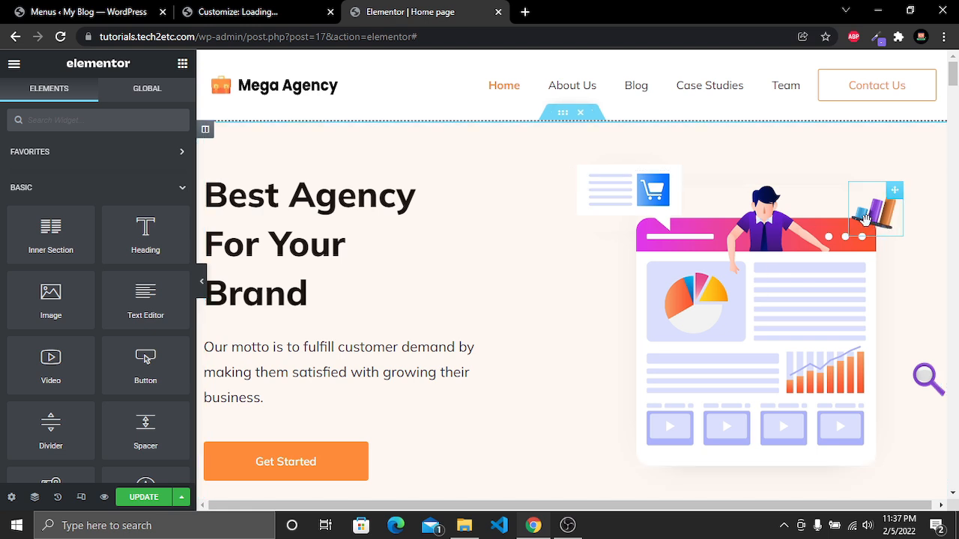
Replace the bar-chart image at the illustration's top right with thumb_6 from the media library
left_click(871, 217)
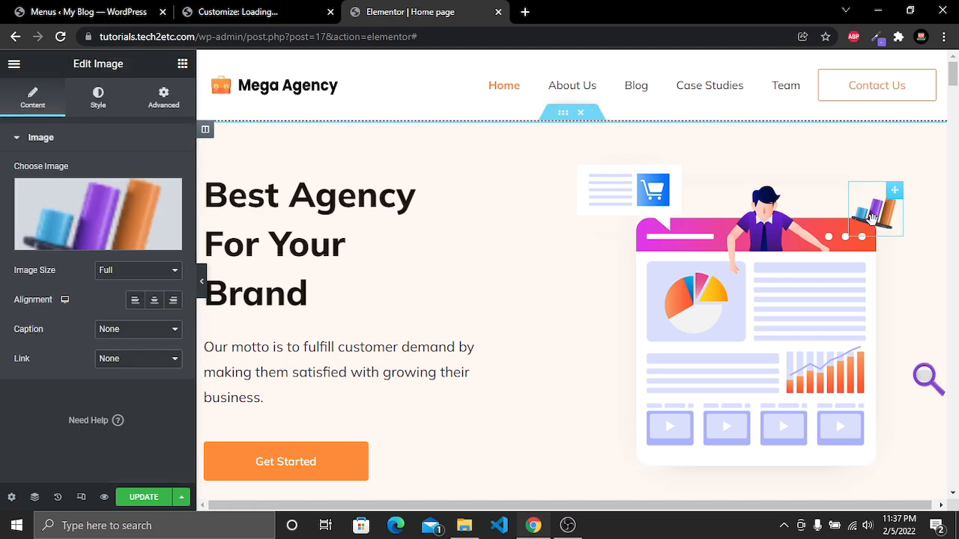
left_click(94, 242)
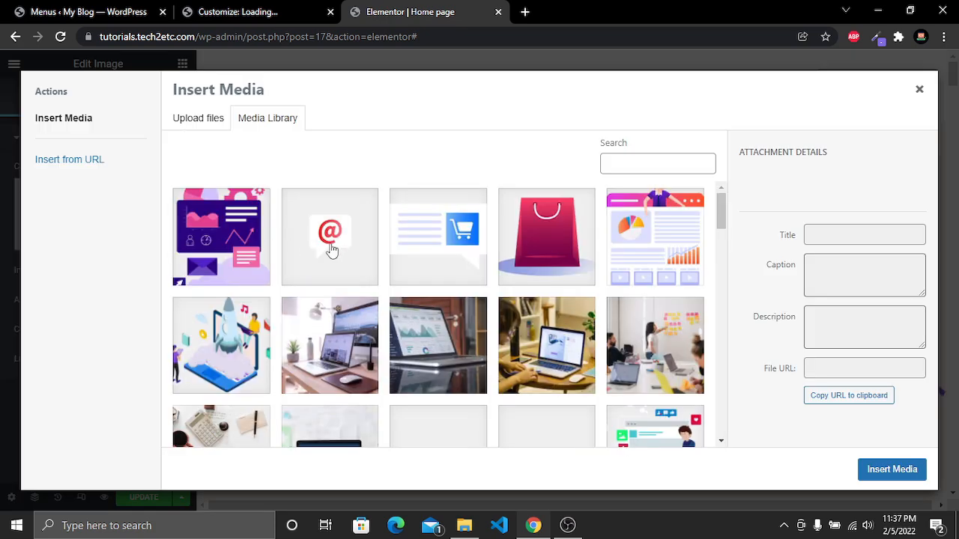
left_click(332, 251)
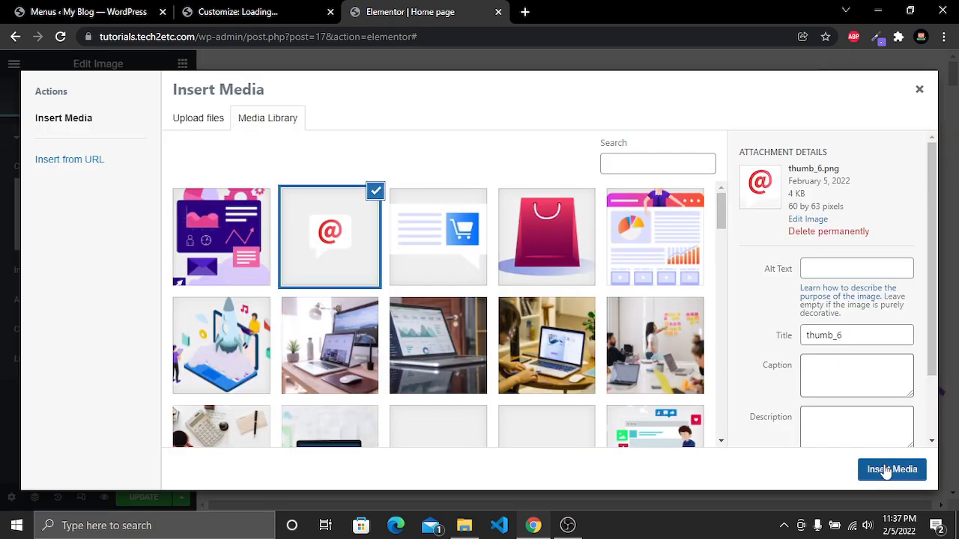
left_click(886, 468)
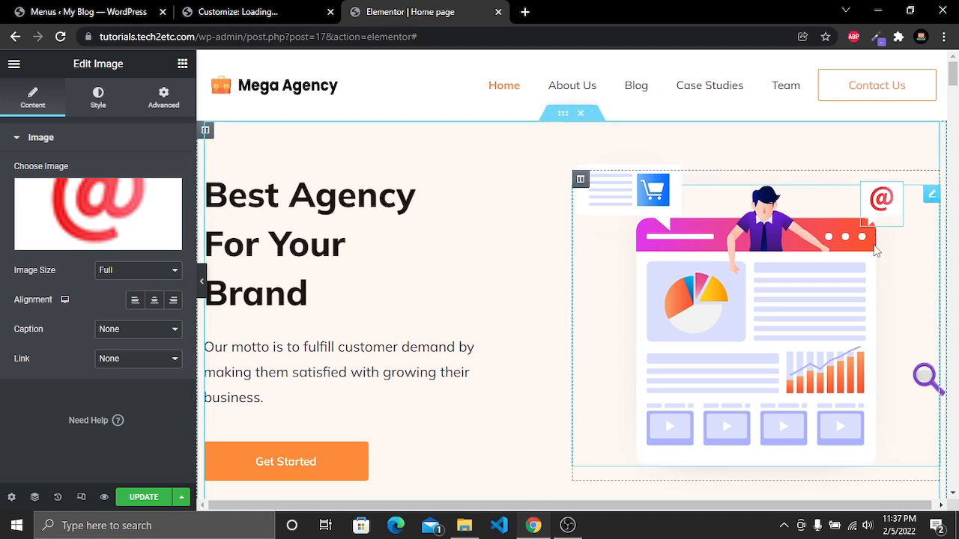
Give the @ image a box shadow with blur 5 and spread -5
left_click(98, 105)
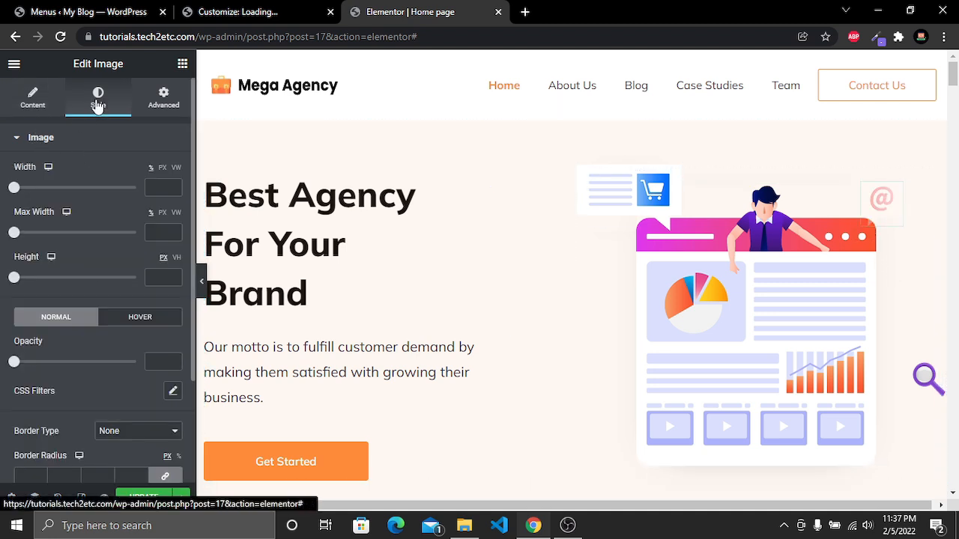
scroll(129, 236, "down", 2)
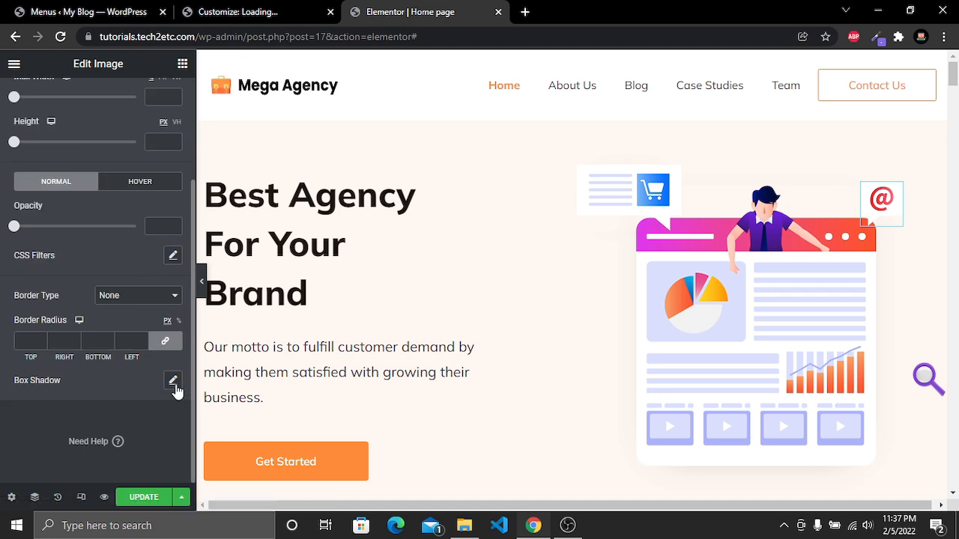
left_click(174, 382)
scroll(175, 383, "down", 2)
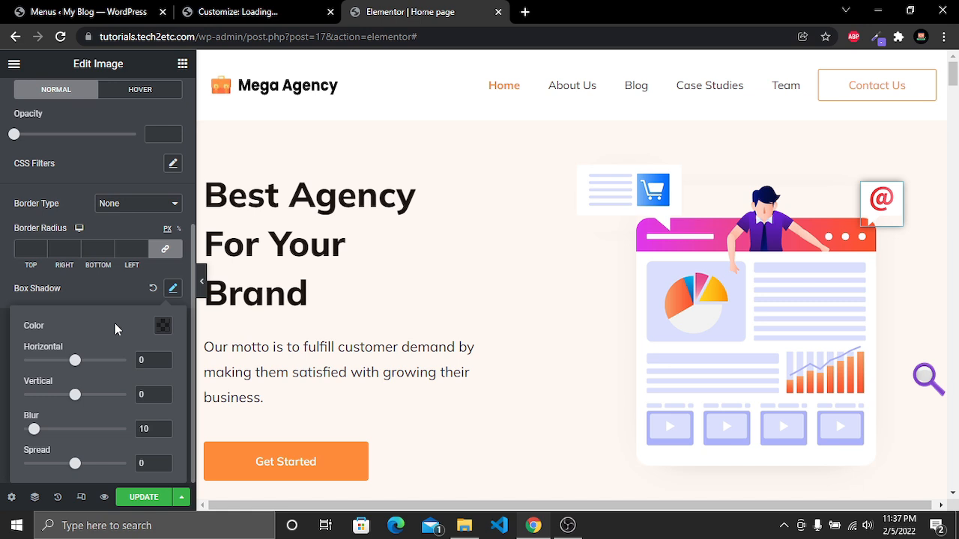
type("5")
double_click(153, 464)
type("-5")
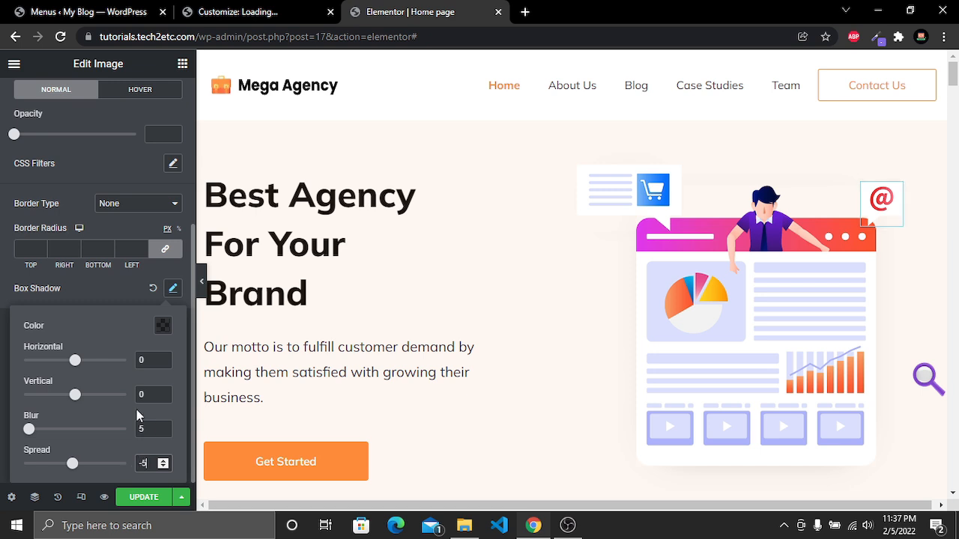
left_click(738, 335)
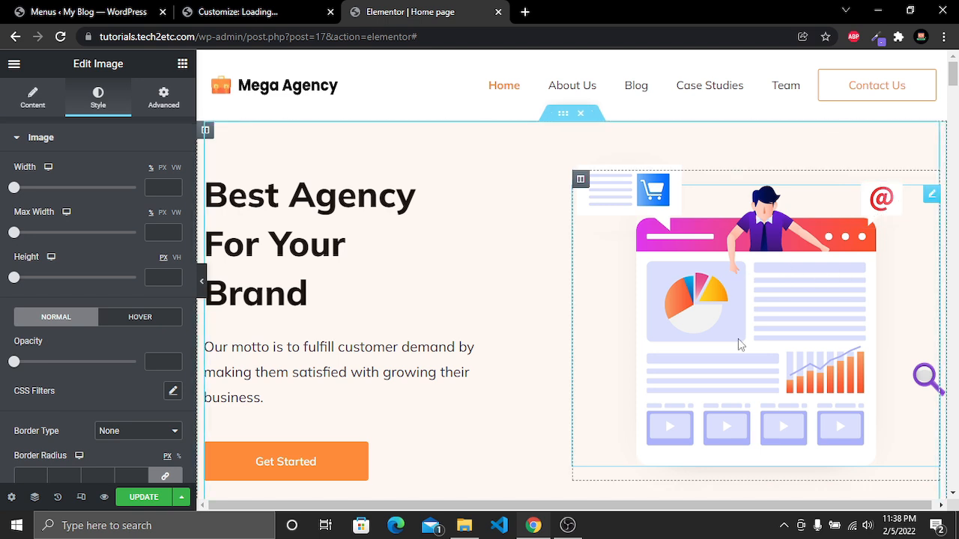
Replace the magnifier image with the shopping-bag image from the media library
left_click(924, 379)
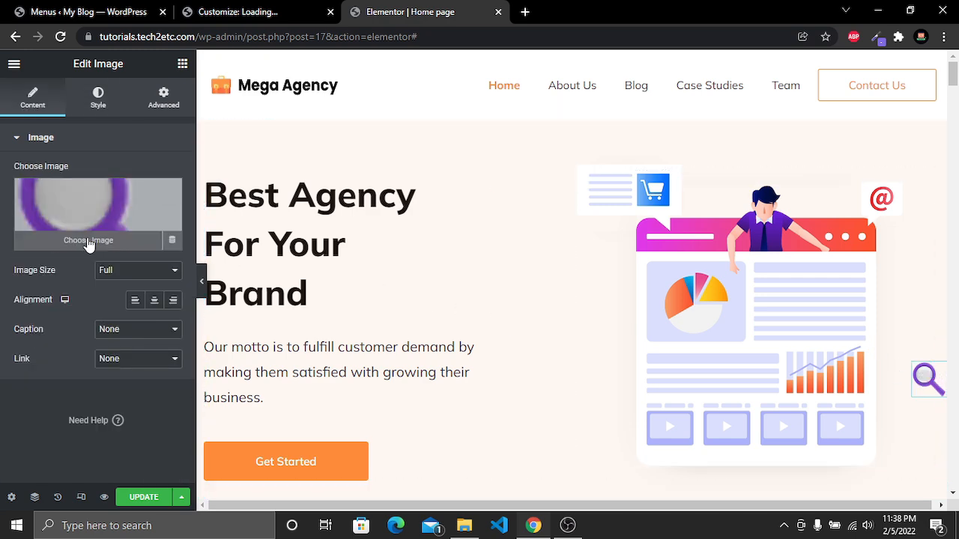
left_click(90, 243)
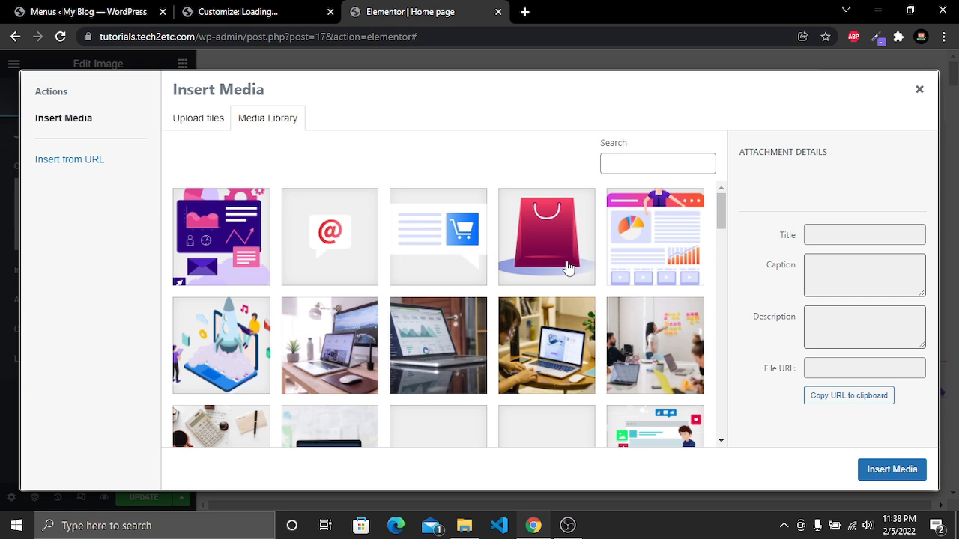
left_click(577, 276)
left_click(893, 469)
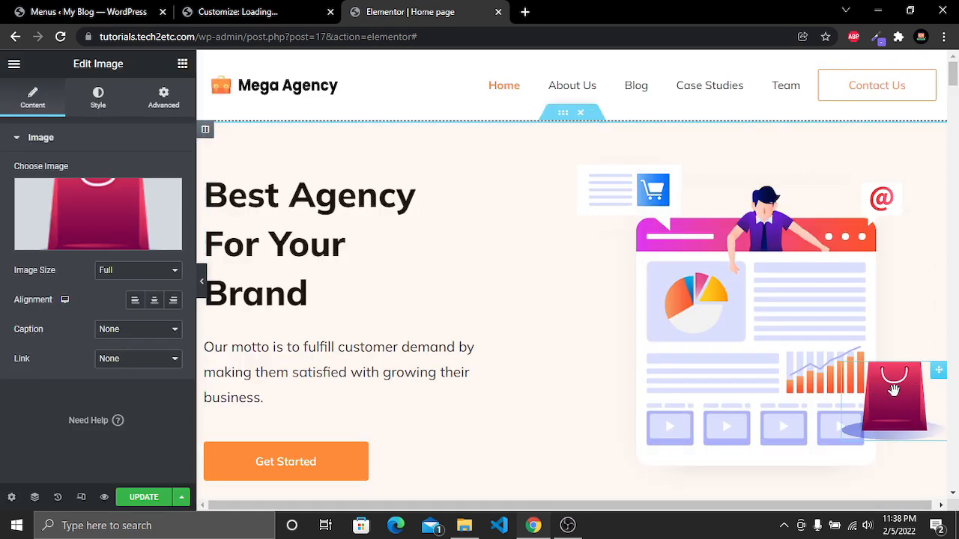
Move the shopping-bag image to the lower-right corner of the hero illustration
scroll(891, 389, "down", 2)
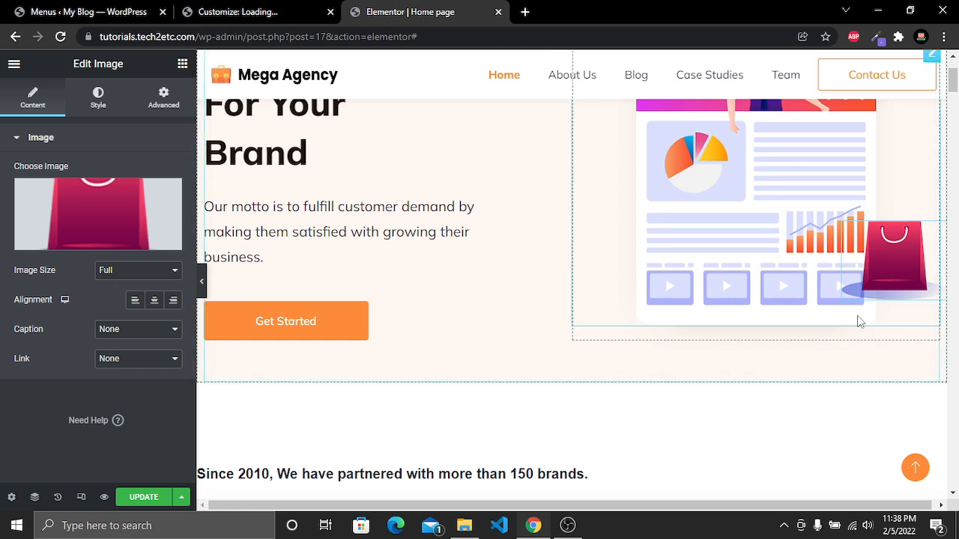
left_click_drag(906, 245, 850, 318)
scroll(844, 378, "up", 2)
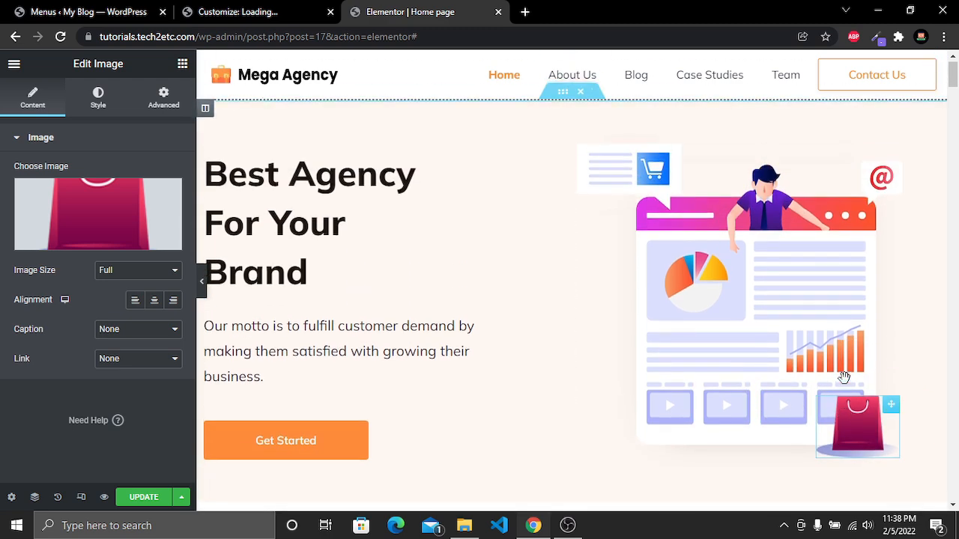
left_click_drag(816, 421, 791, 421)
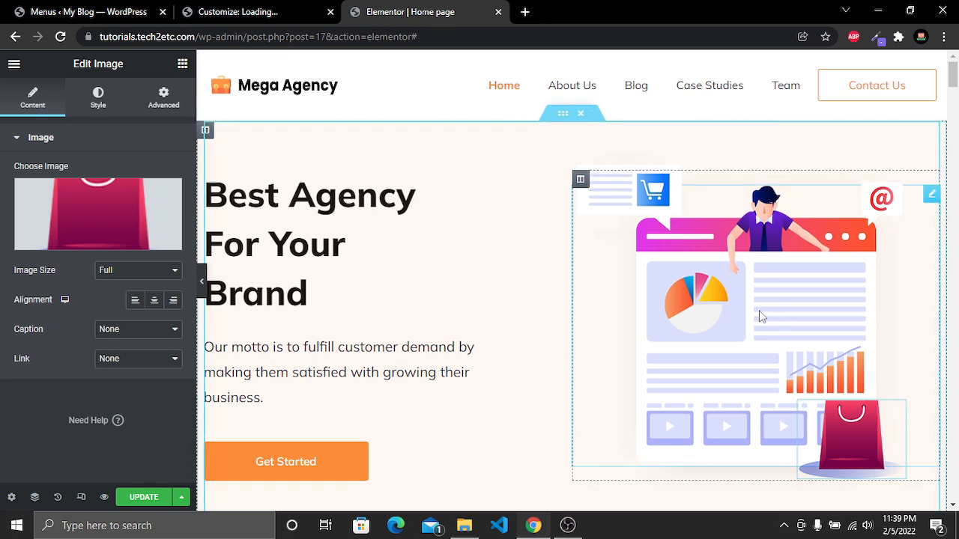
Change the year in the partners heading text to 2015
scroll(762, 316, "down", 5)
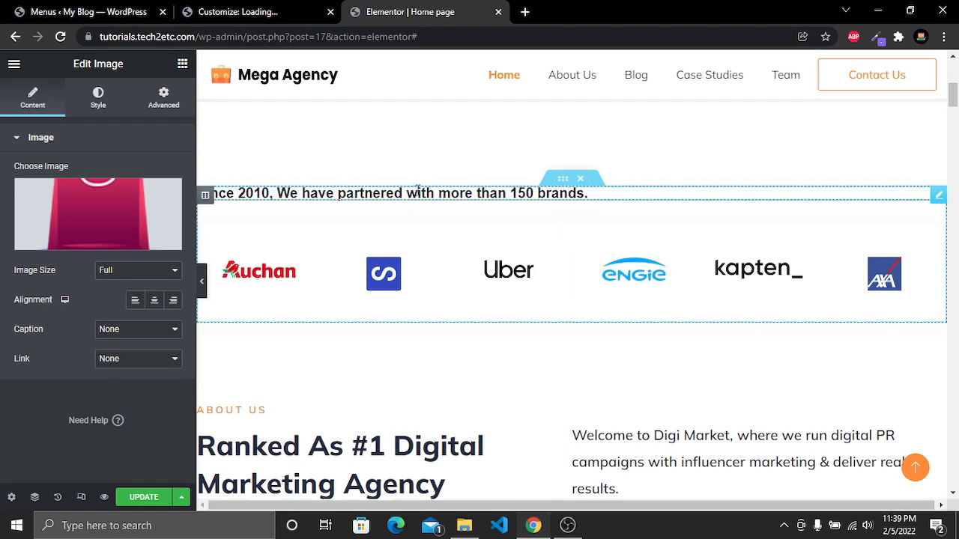
left_click(418, 192)
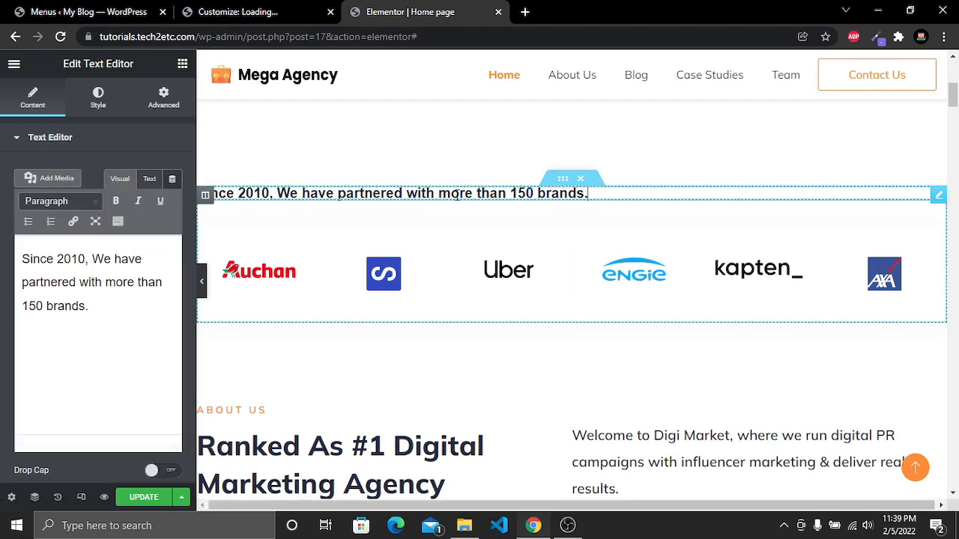
left_click_drag(101, 306, 73, 259)
left_click(62, 261)
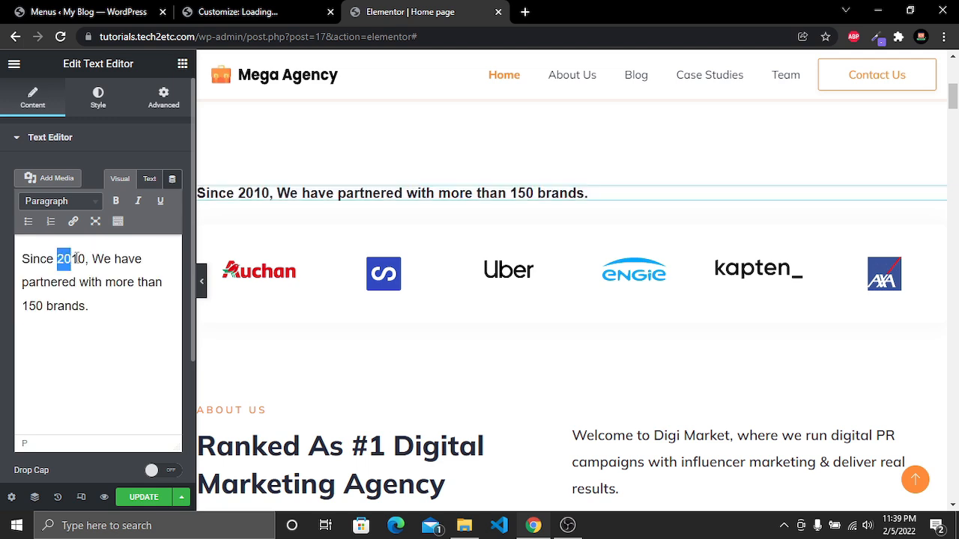
left_click(86, 261)
key("BackSpace")
type("5")
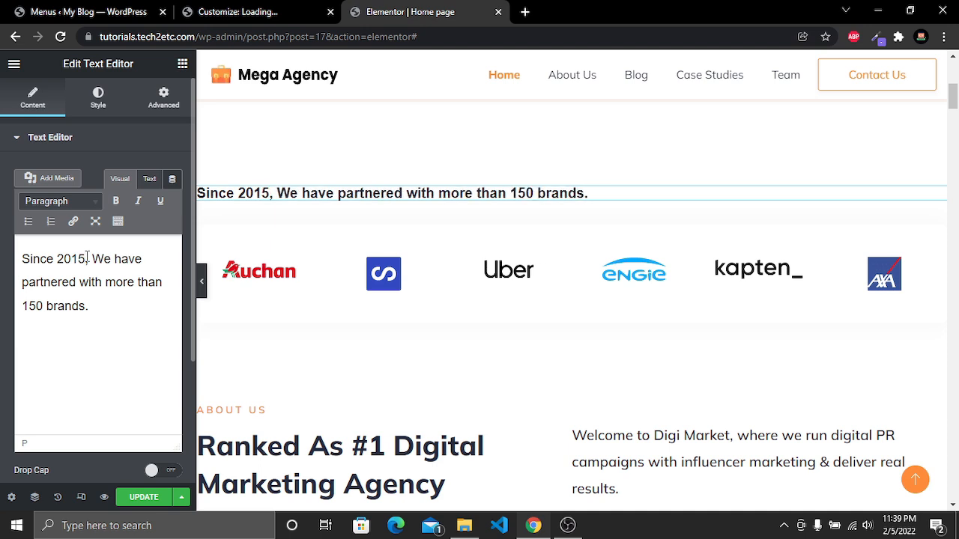
left_click_drag(89, 303, 2, 256)
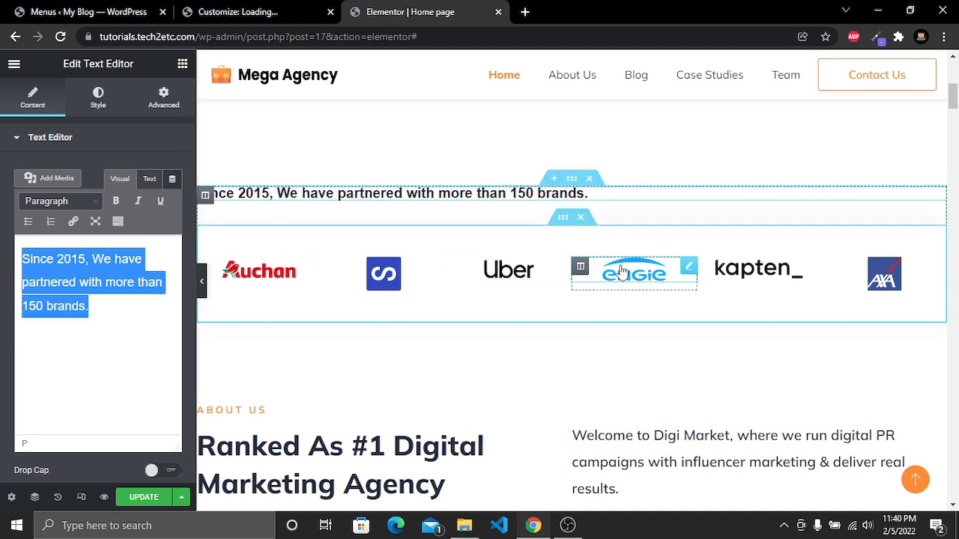
Replace the kapten logo in the partners row with the TECHLOGO image from the media library
left_click(750, 274)
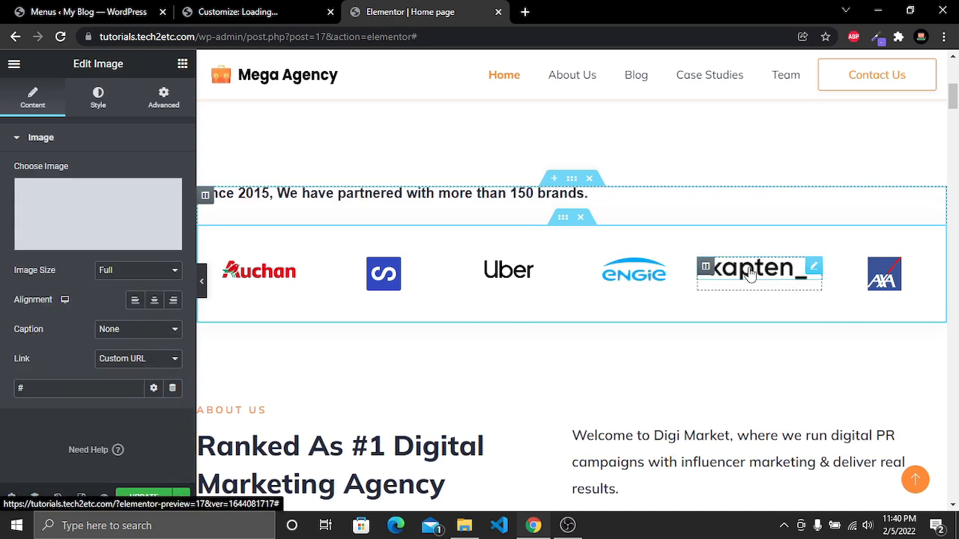
left_click(98, 240)
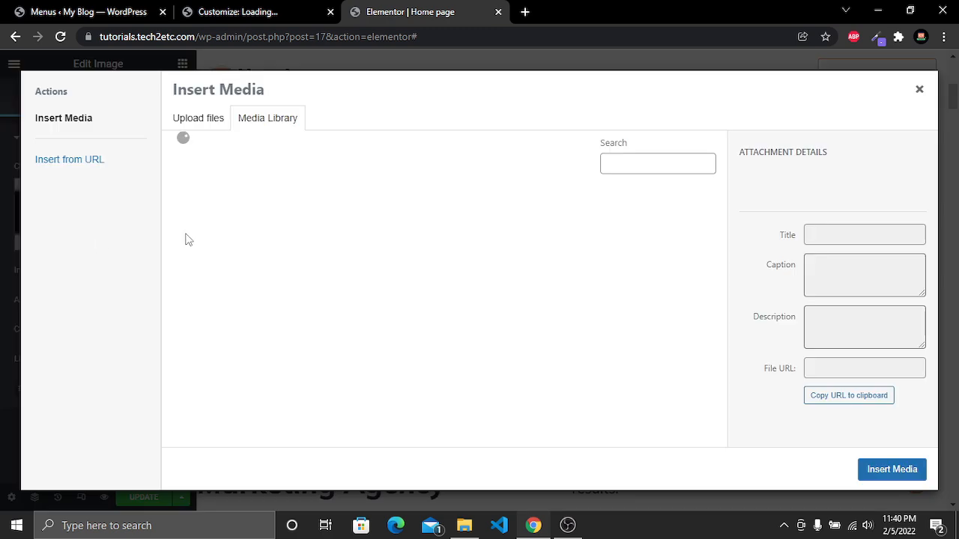
scroll(522, 239, "down", 2)
scroll(523, 240, "down", 4)
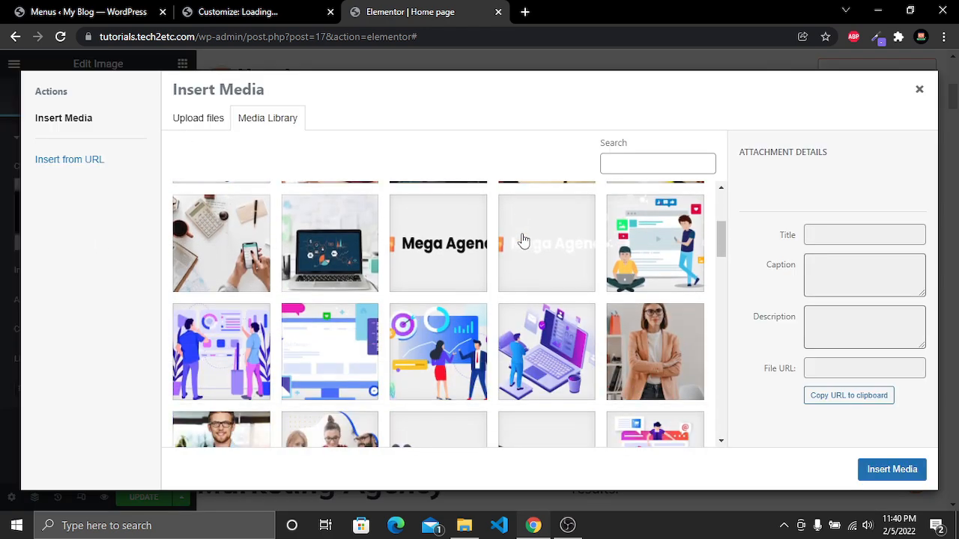
left_click(423, 258)
left_click(892, 470)
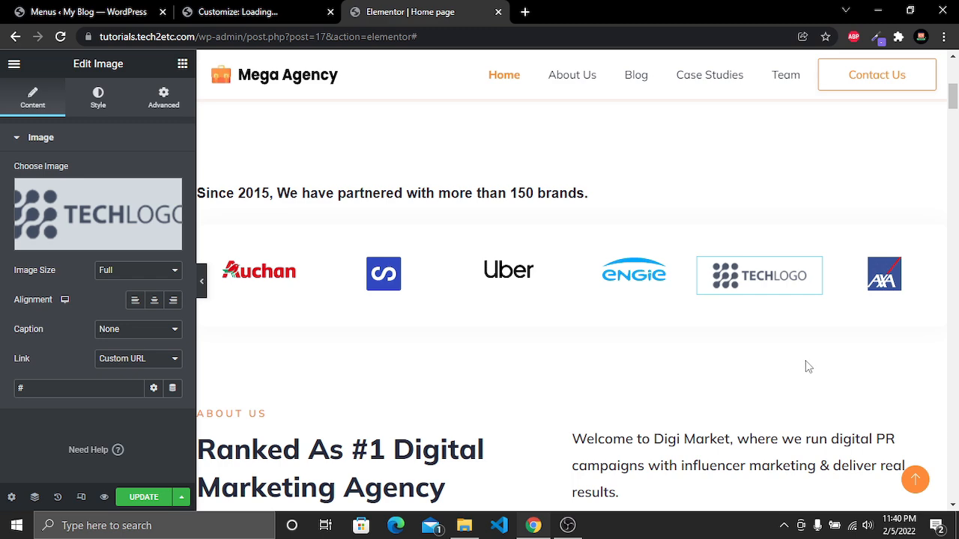
Replace "Digi Market" with "Mega Agency" in the About Us welcome paragraph
scroll(790, 383, "down", 3)
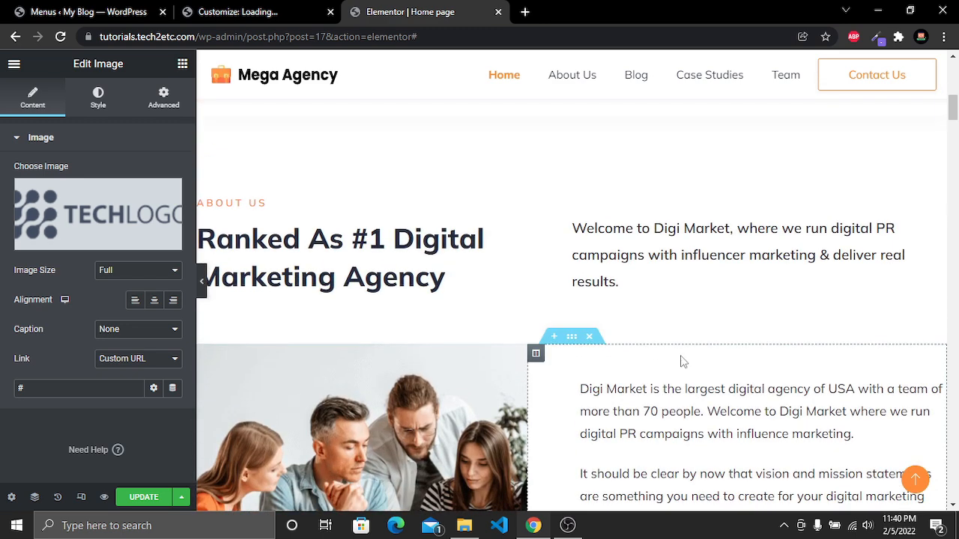
left_click(383, 279)
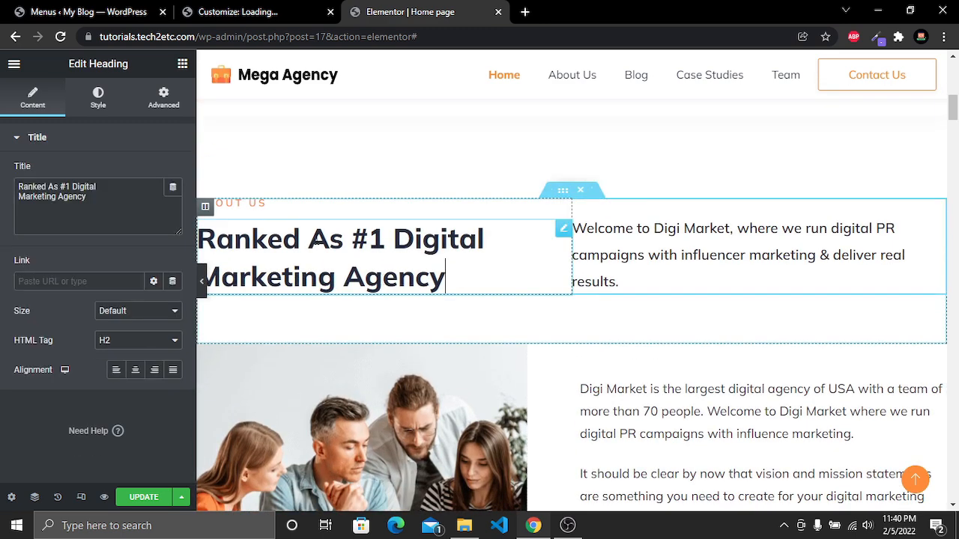
left_click_drag(246, 277, 431, 277)
left_click(610, 232)
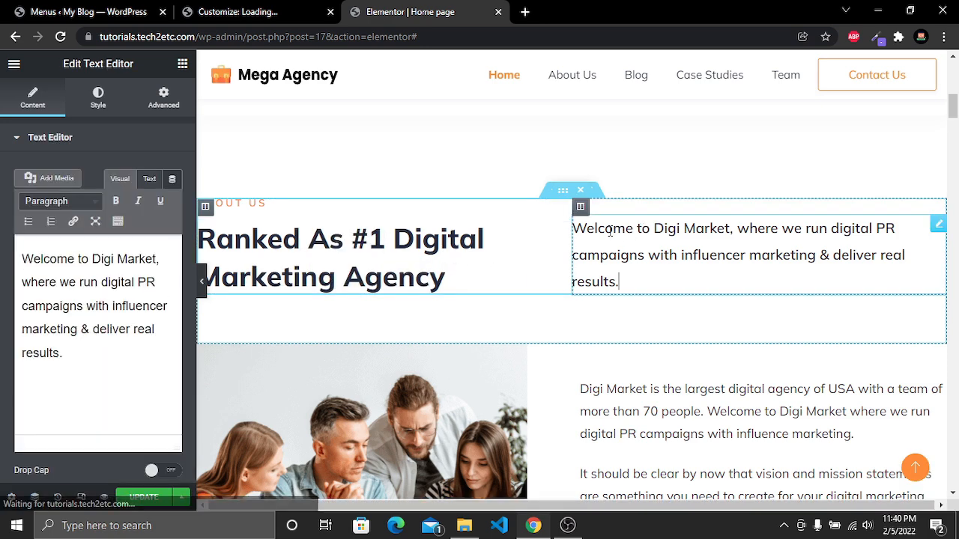
left_click_drag(659, 231, 727, 233)
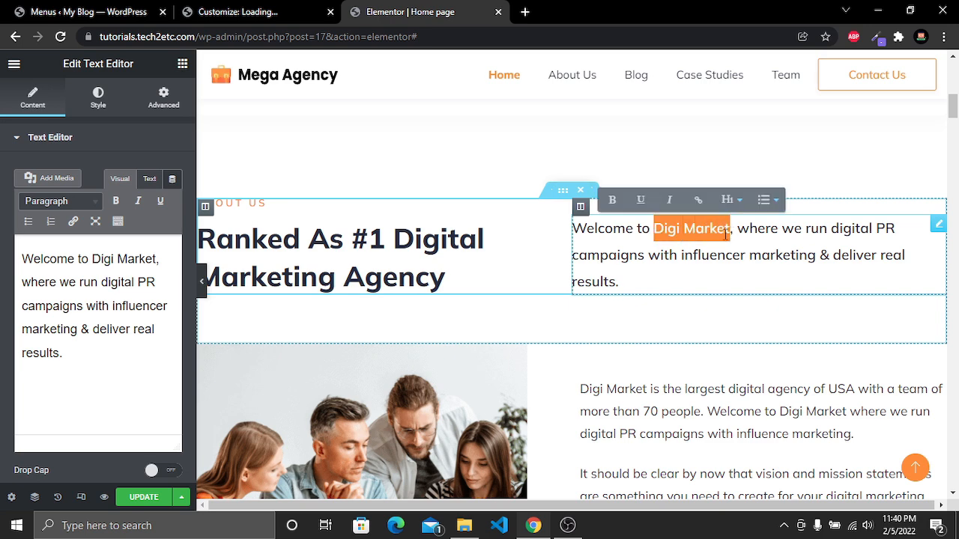
type("Mega Agency")
Paste Mega Agency over "Digi Market" at the start of the About Us description paragraph
scroll(633, 270, "down", 2)
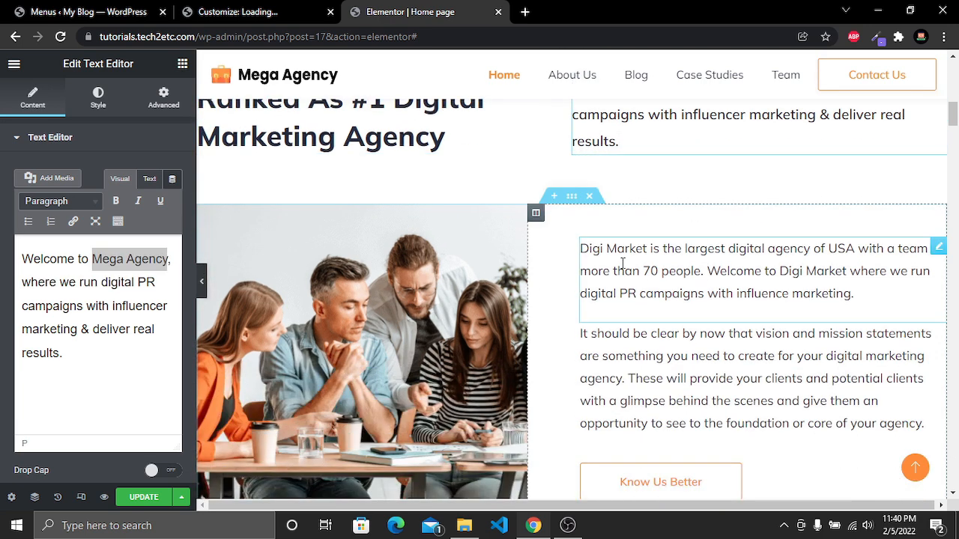
left_click(646, 252)
left_click_drag(648, 239, 584, 251)
type("Mega Agency")
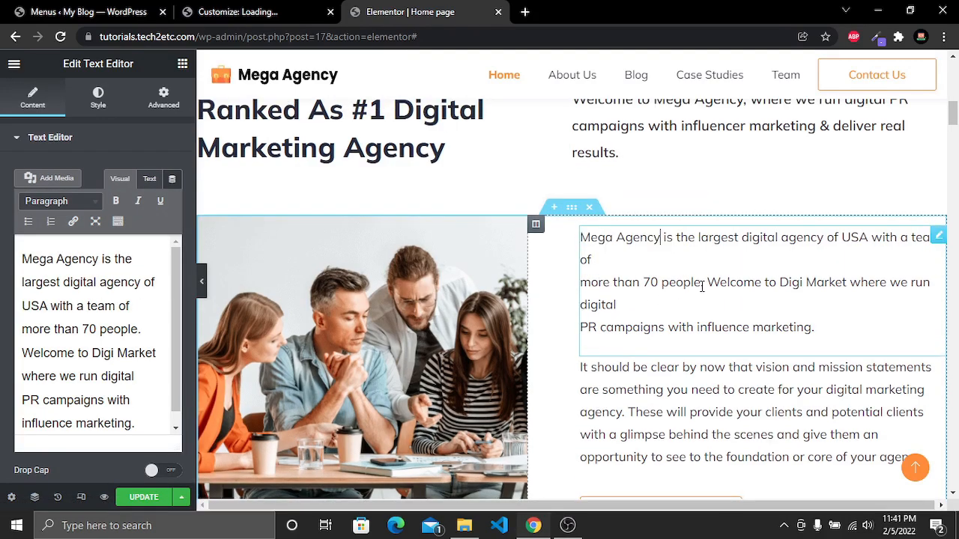
Replace the About Us team photo with the thumb_11 illustration from the media library
scroll(422, 248, "down", 3)
scroll(422, 248, "up", 3)
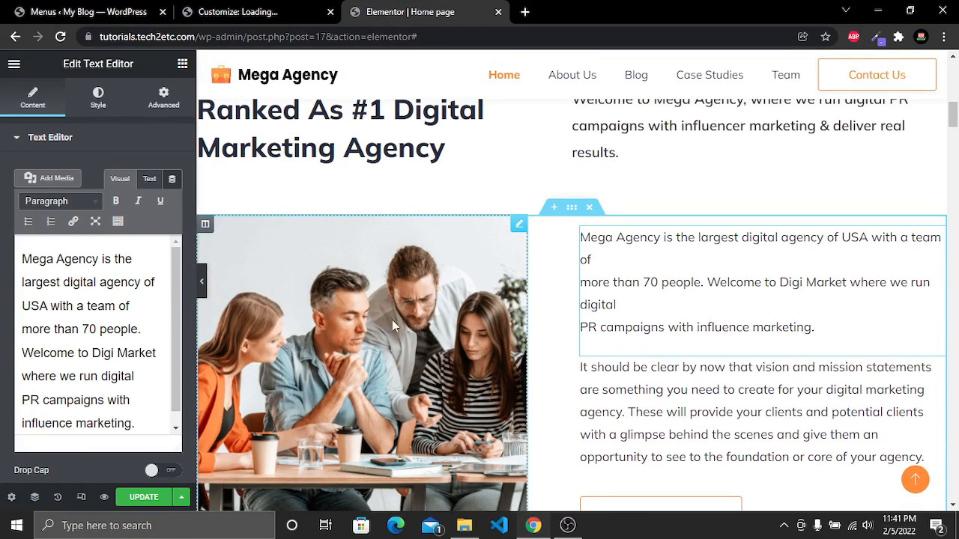
scroll(393, 303, "down", 2)
left_click(345, 191)
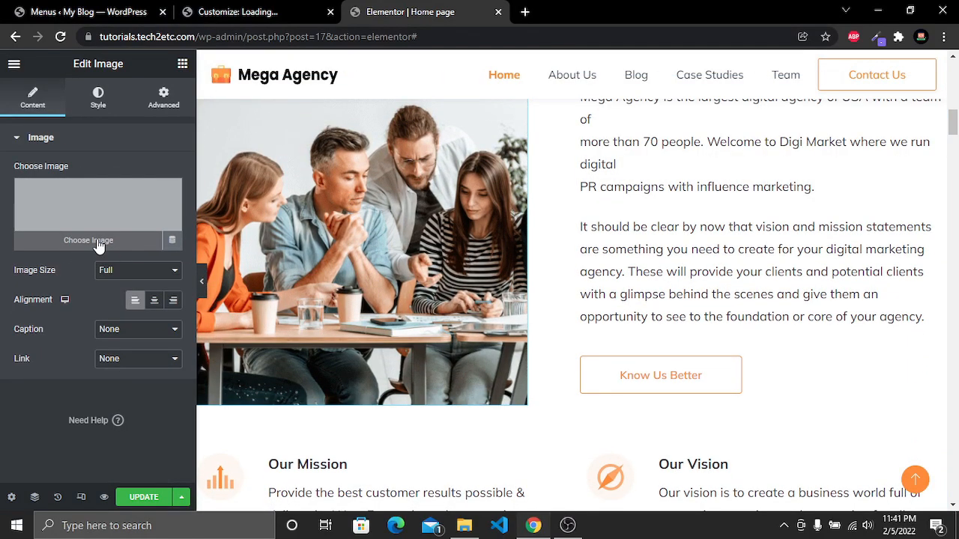
left_click(98, 249)
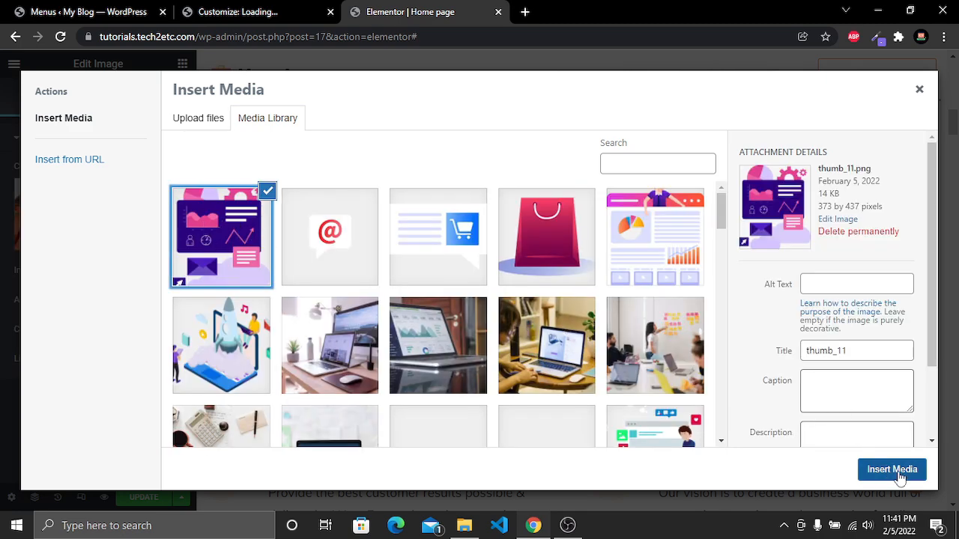
left_click(895, 470)
scroll(302, 408, "up", 1)
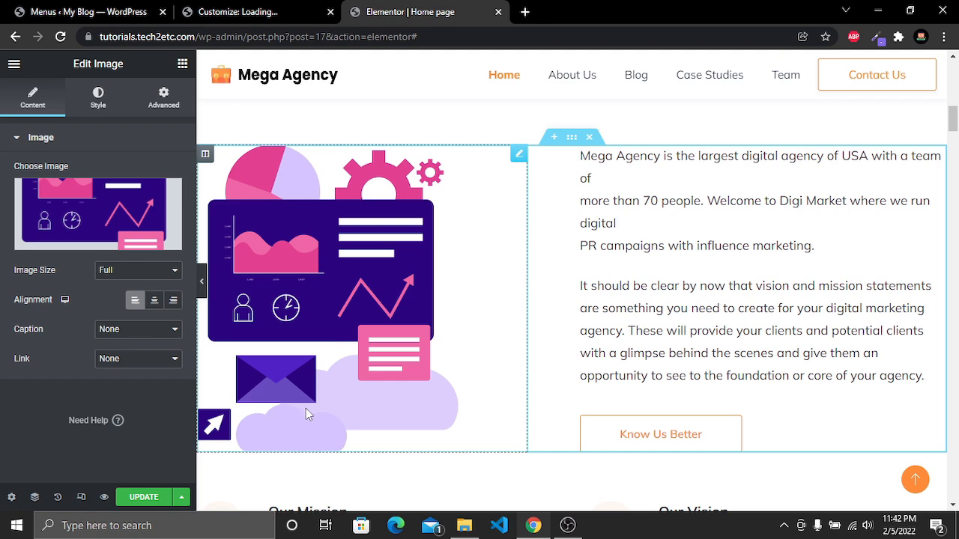
Replace the About Us image with the rocket illustration from the media library
left_click(91, 238)
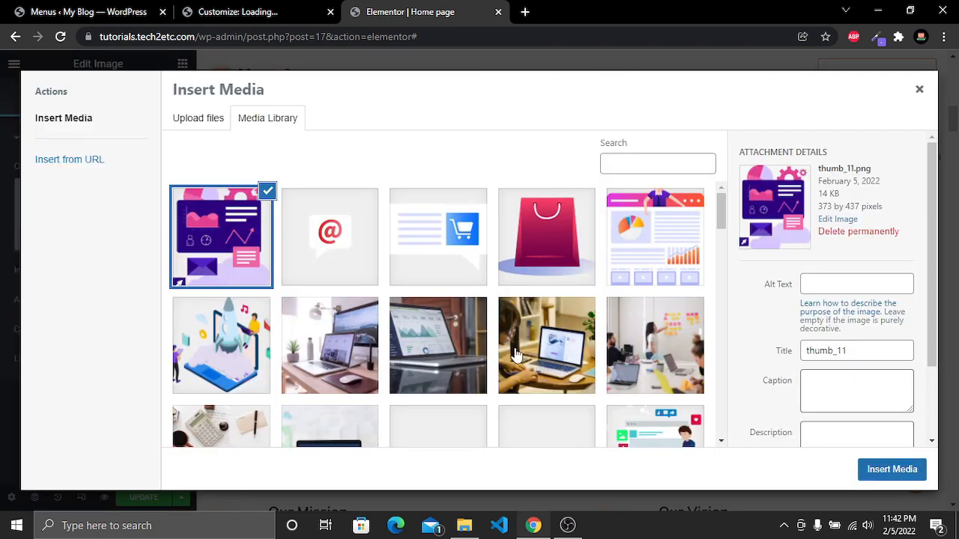
scroll(517, 355, "down", 1)
scroll(517, 354, "up", 1)
scroll(674, 242, "down", 1)
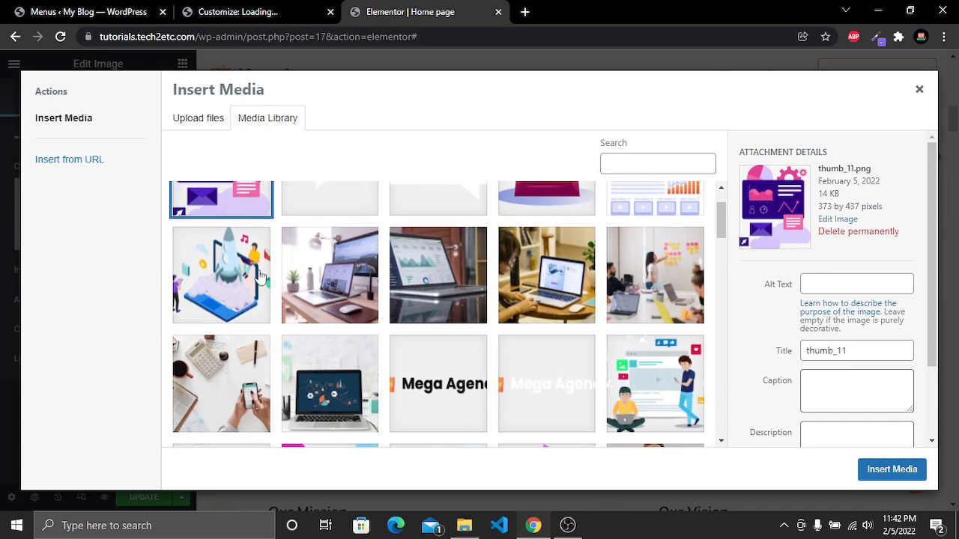
left_click(213, 278)
left_click(902, 471)
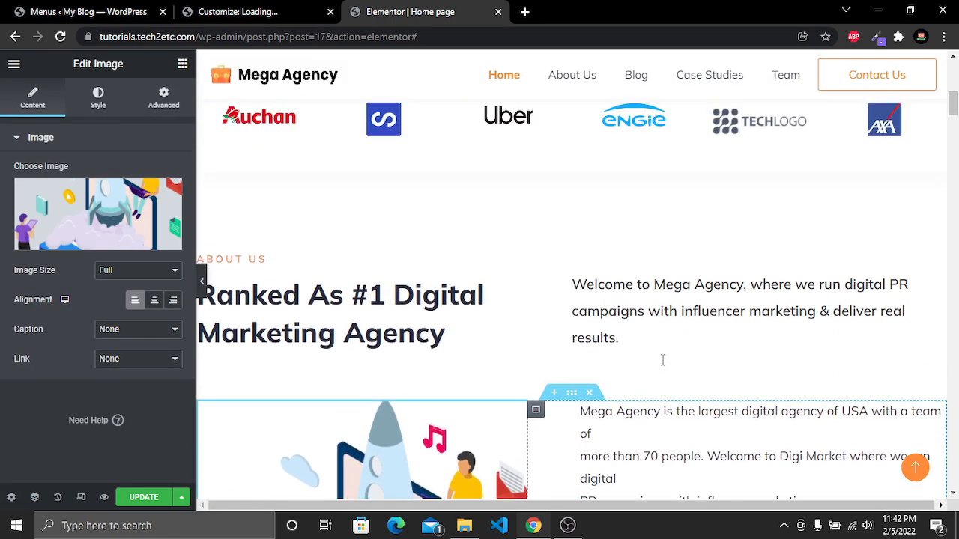
scroll(663, 362, "down", 5)
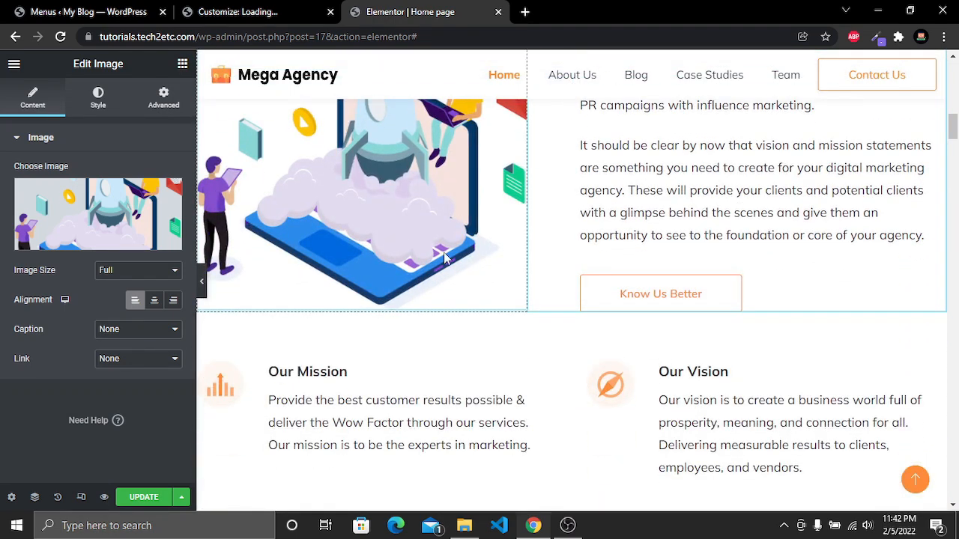
scroll(423, 255, "down", 2)
left_click(292, 255)
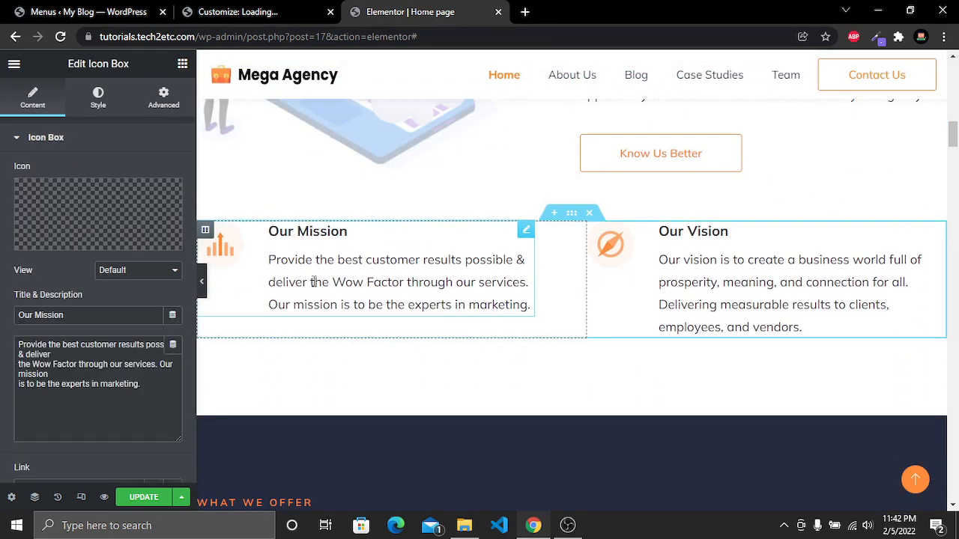
left_click(408, 289)
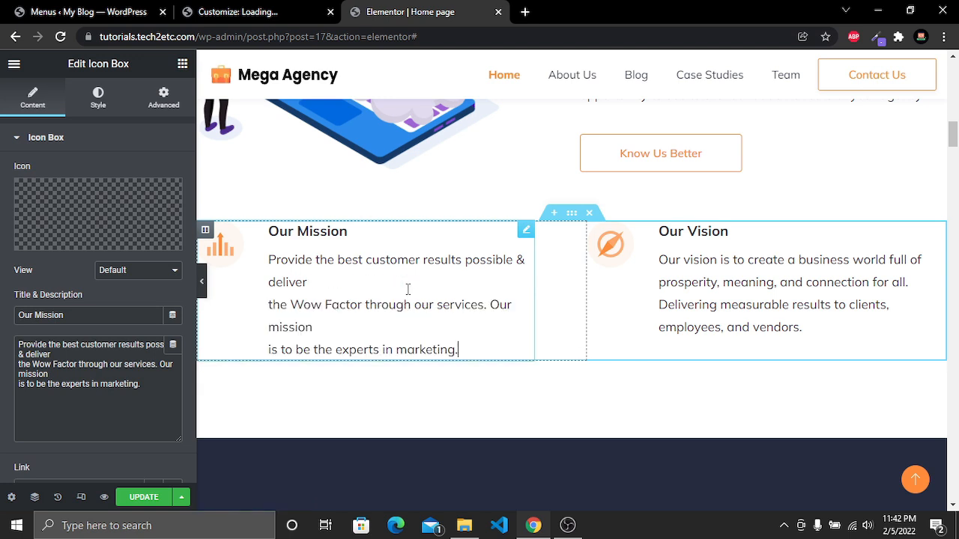
left_click(231, 256)
mouse_move(82, 207)
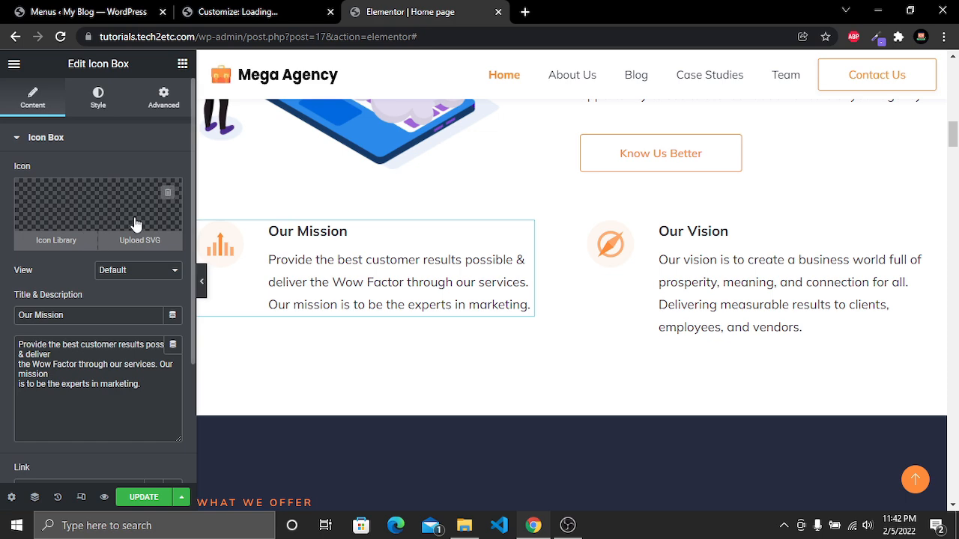
left_click(57, 243)
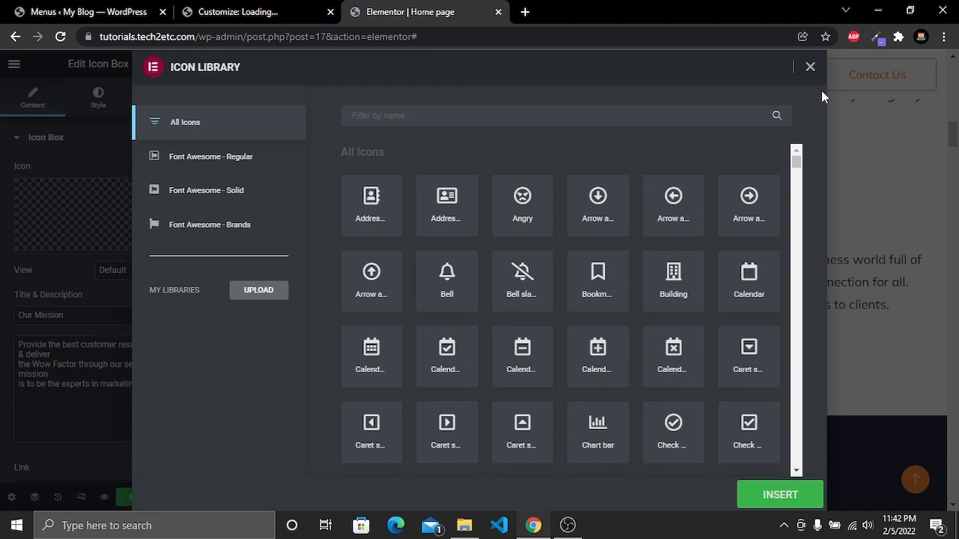
left_click(810, 67)
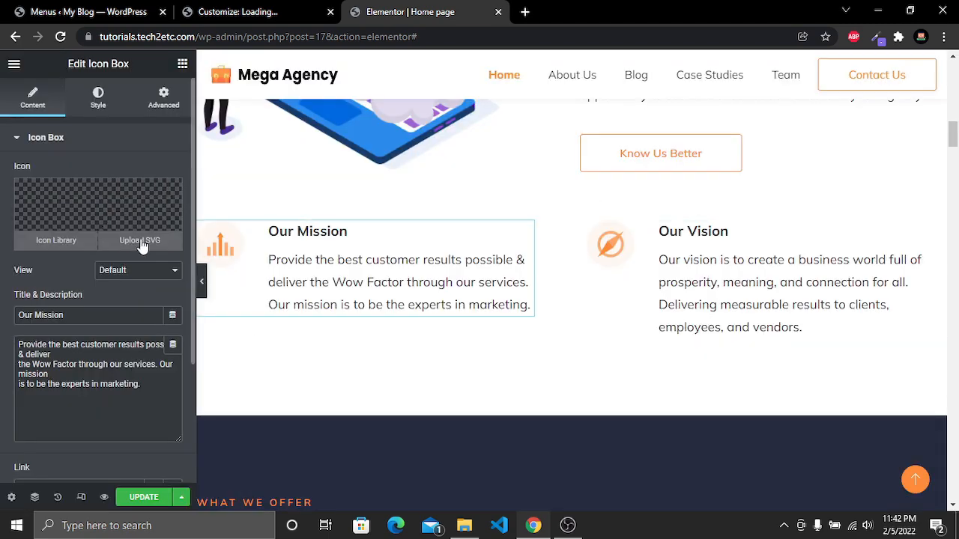
left_click(142, 240)
left_click(408, 336)
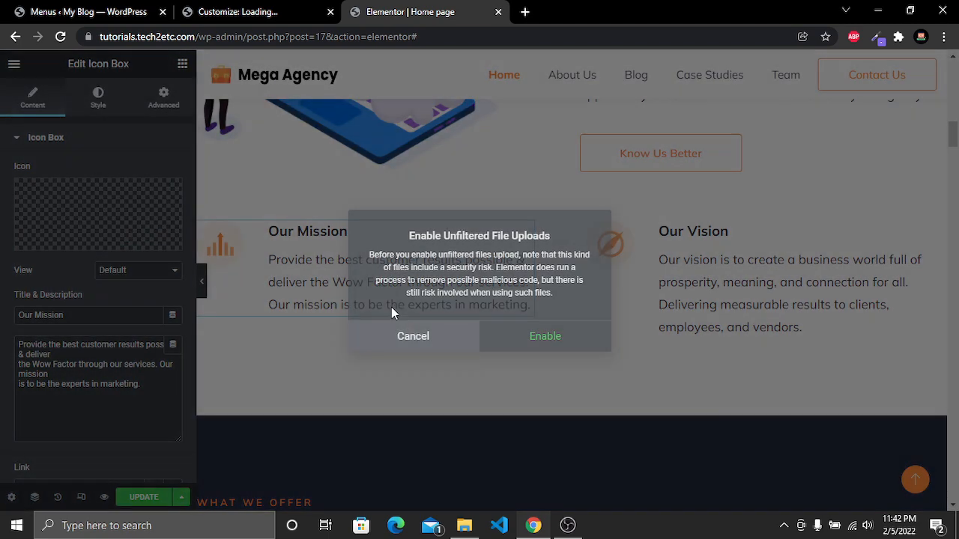
Replace "Digi Market," with "Mega Agency," in the What We Offer welcome paragraph
scroll(725, 401, "down", 4)
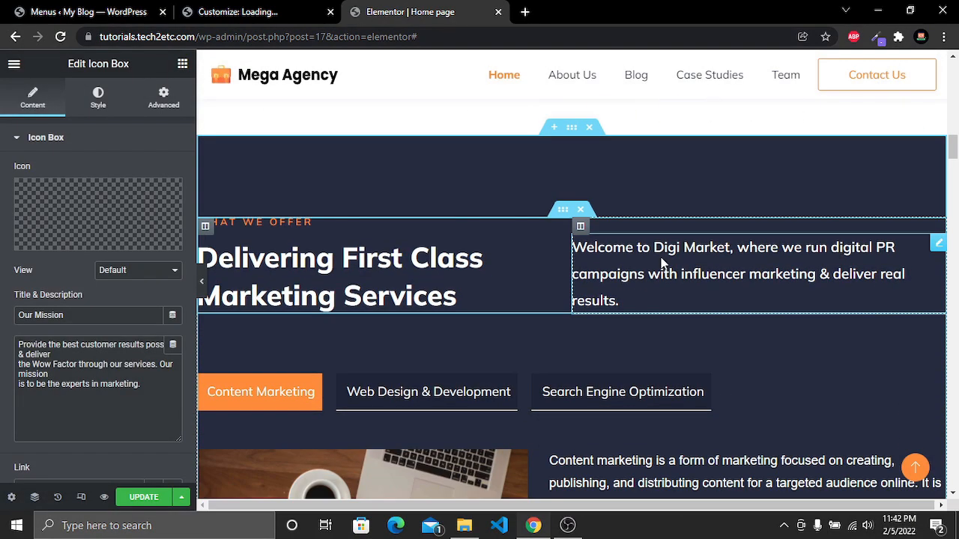
left_click(662, 243)
left_click_drag(654, 247, 732, 249)
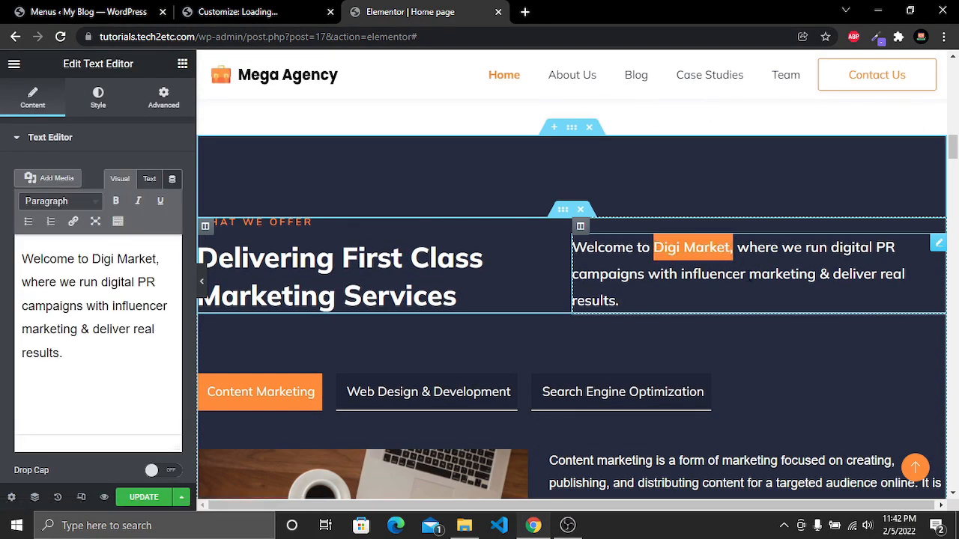
type("Mega Agency,")
Browse the Content Marketing, Web Design & Development and Search Engine Optimization tabs of the services section
scroll(515, 319, "down", 4)
scroll(514, 319, "up", 1)
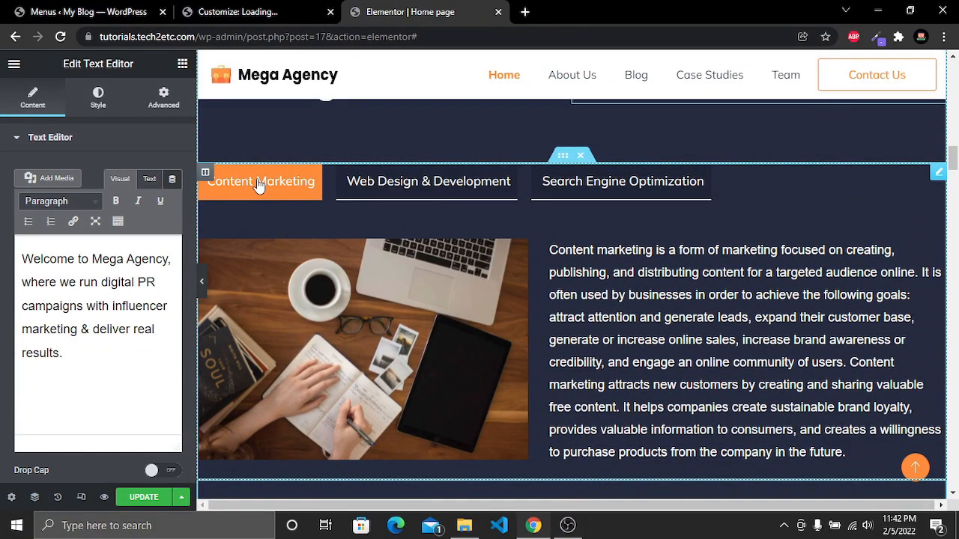
left_click(413, 196)
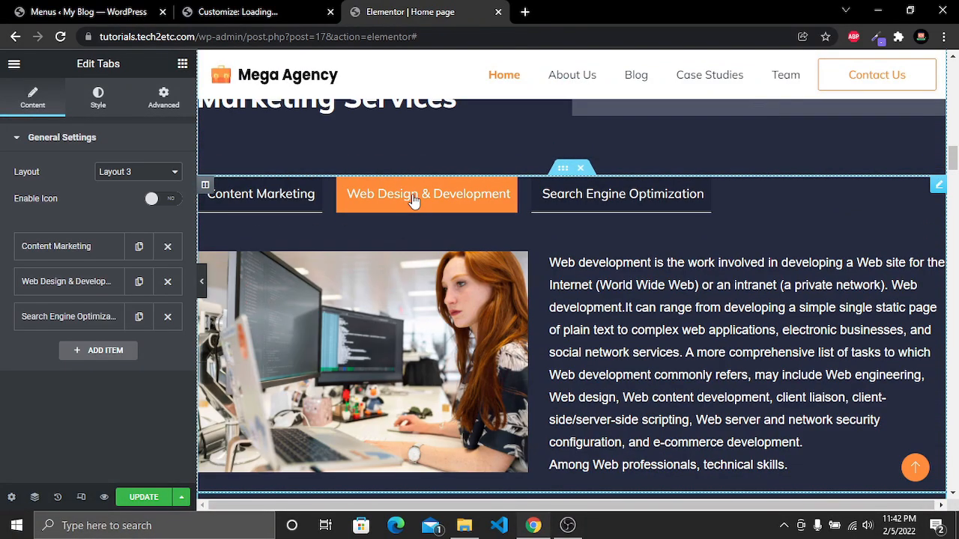
left_click(611, 197)
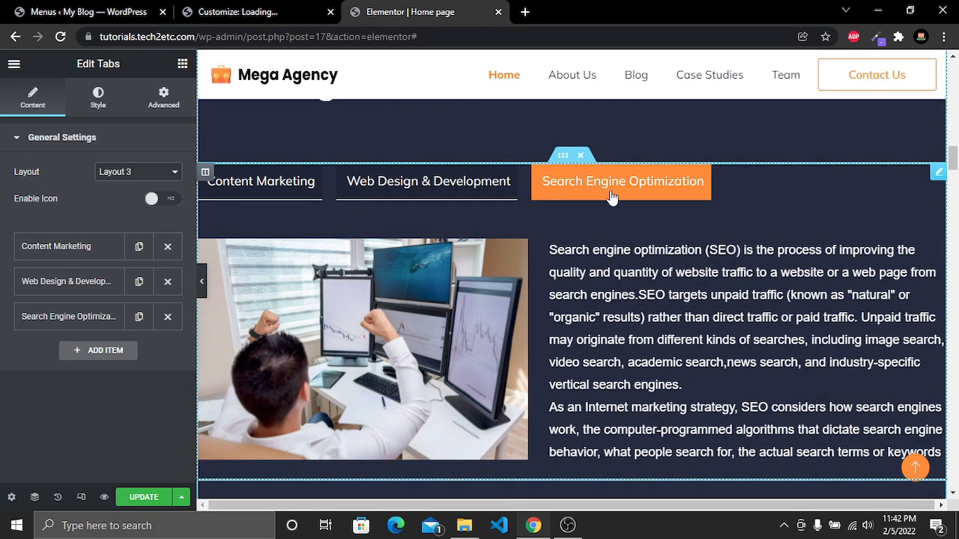
left_click(262, 189)
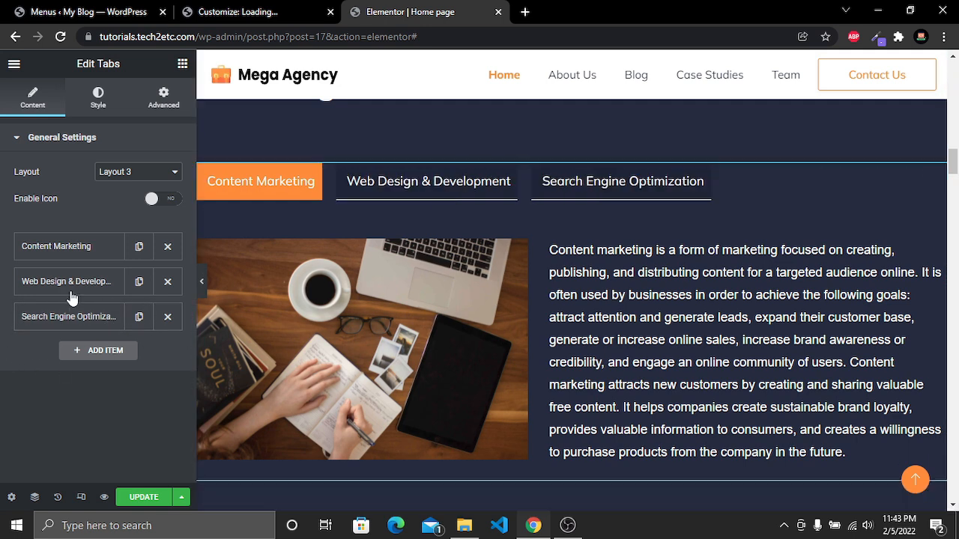
Replace the Content Marketing tab image with the illustration1 laptop illustration from the media library
left_click(72, 253)
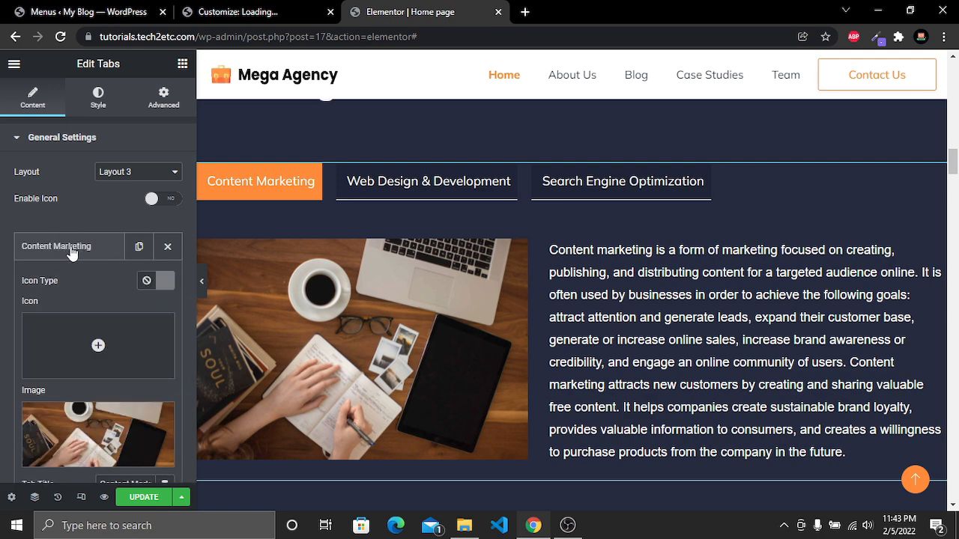
scroll(91, 284, "down", 2)
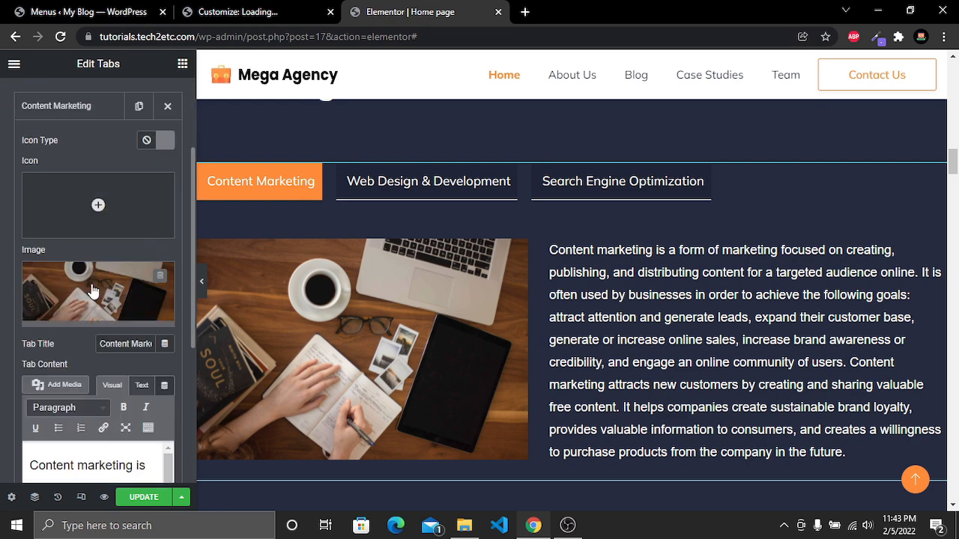
left_click(93, 316)
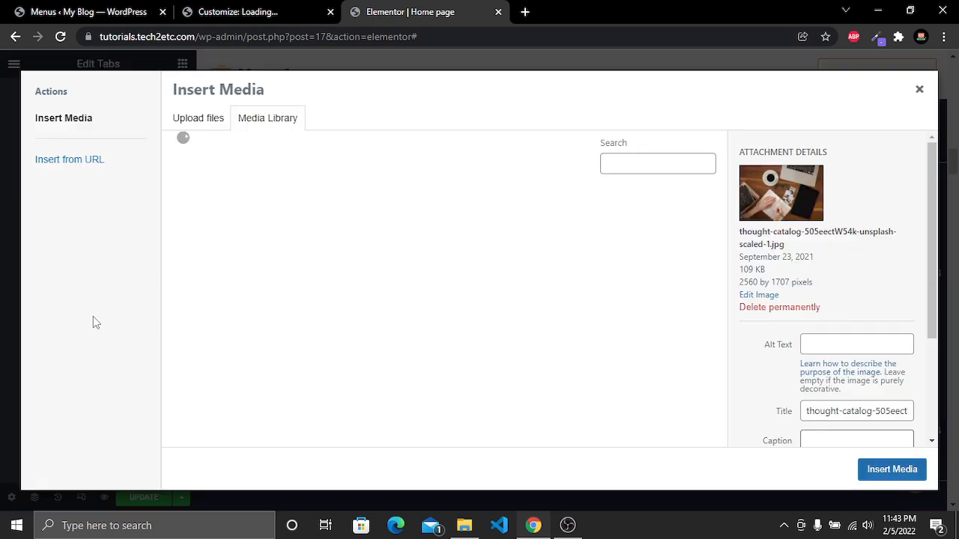
scroll(393, 318, "down", 3)
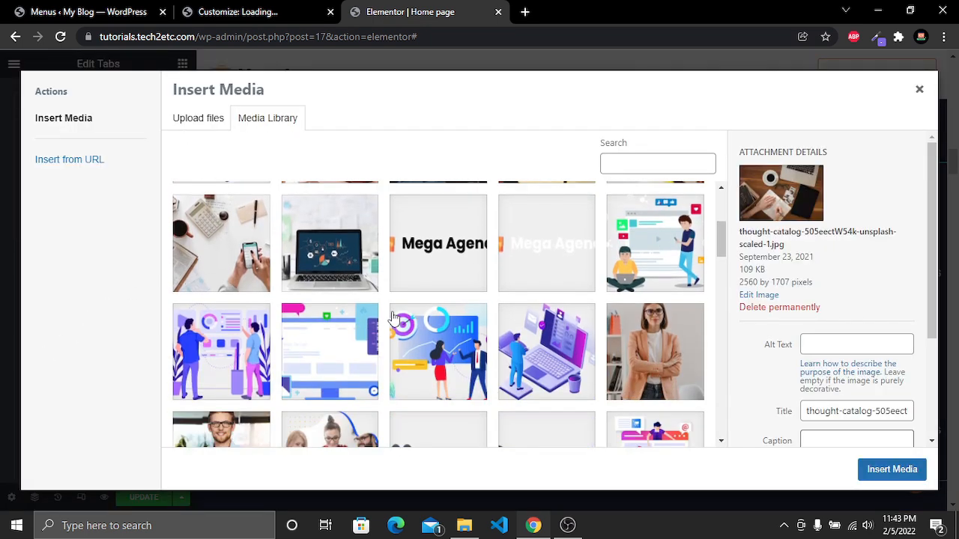
left_click(558, 358)
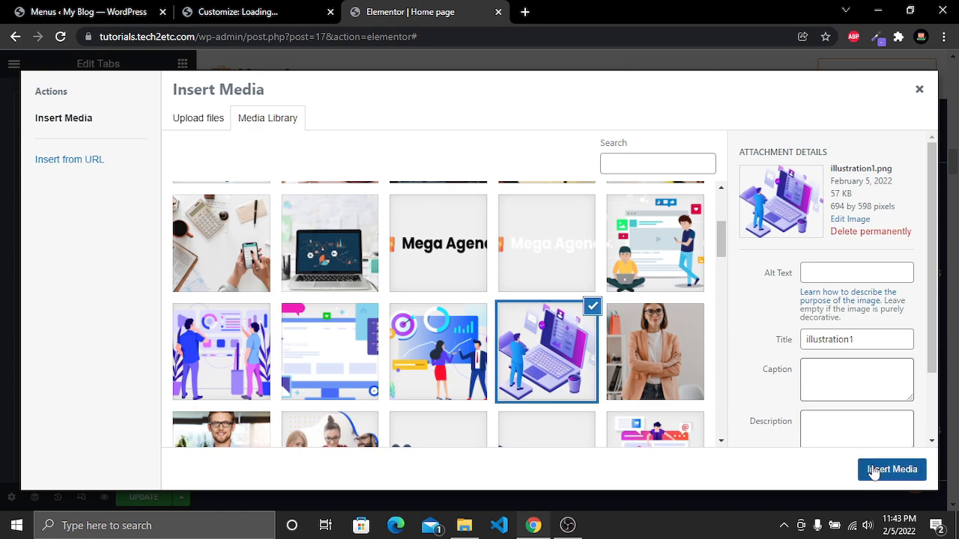
left_click(878, 472)
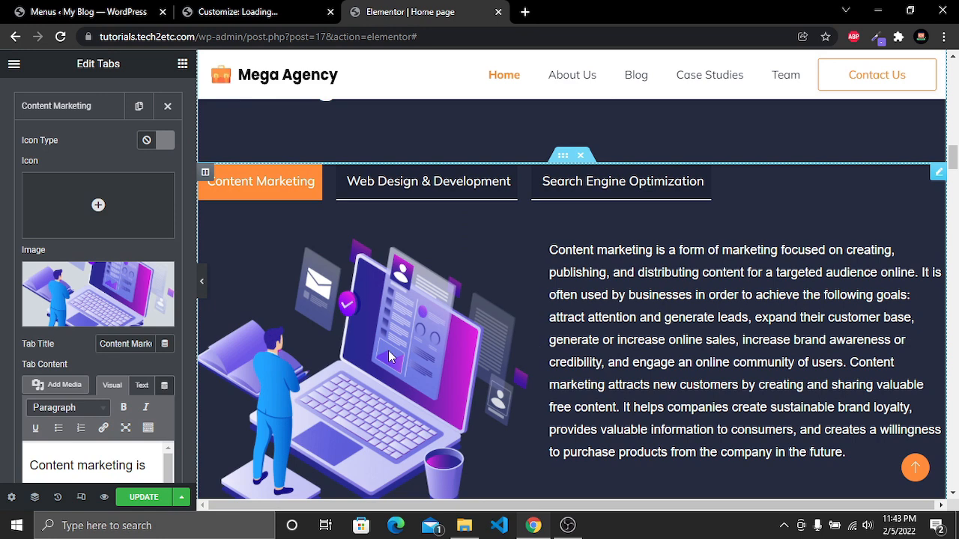
scroll(152, 307, "down", 2)
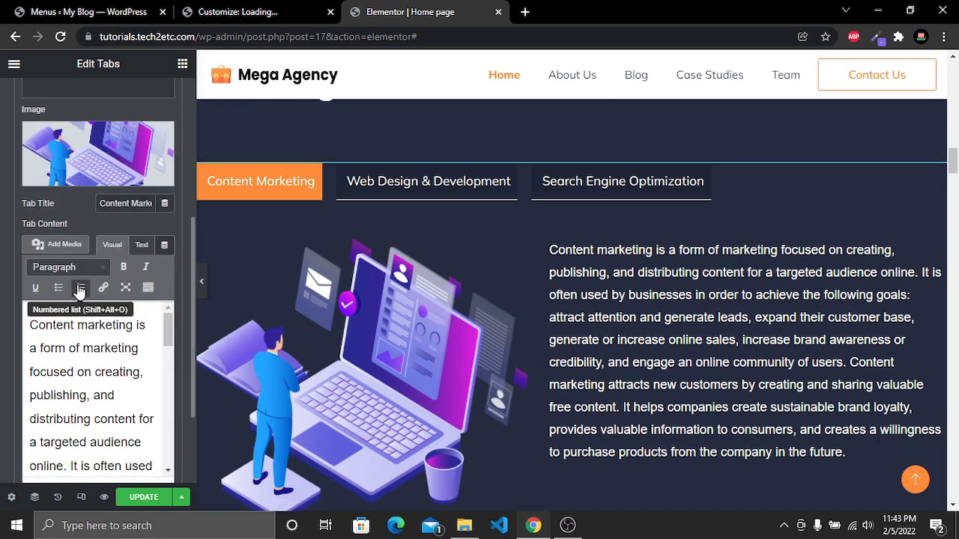
left_click_drag(88, 396, 21, 324)
left_click(50, 349)
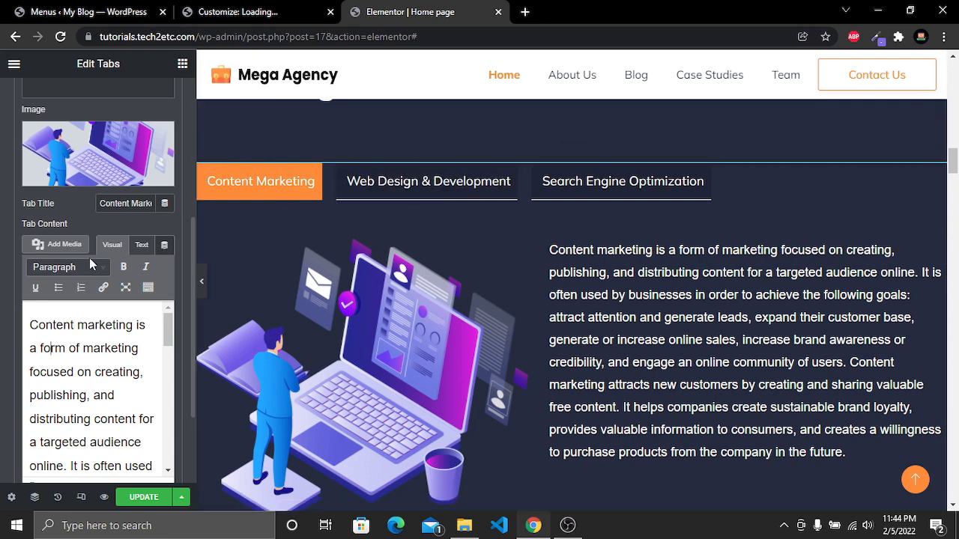
Replace the Web Design & Development tab image with the feature99 laptop chart illustration from the media library
scroll(97, 271, "up", 5)
left_click(61, 248)
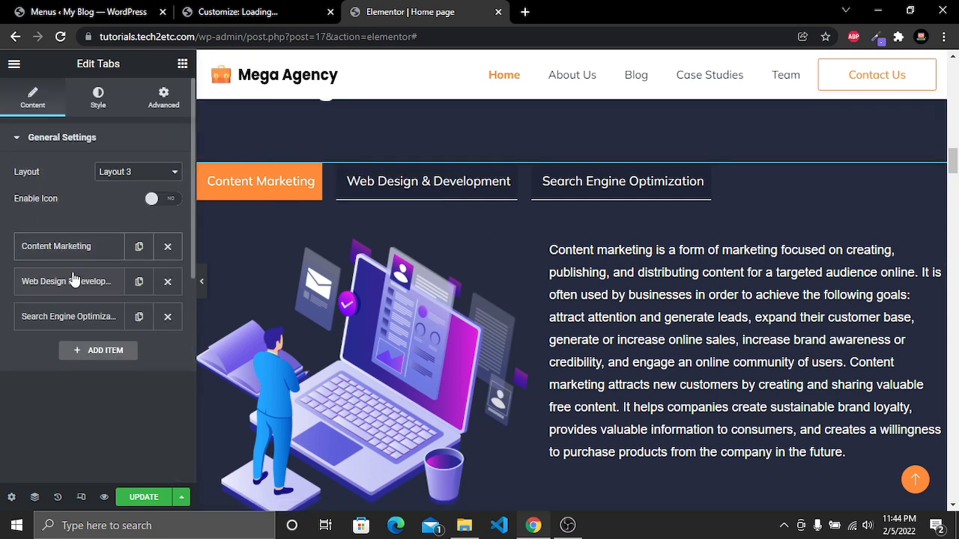
left_click(63, 288)
scroll(64, 288, "down", 3)
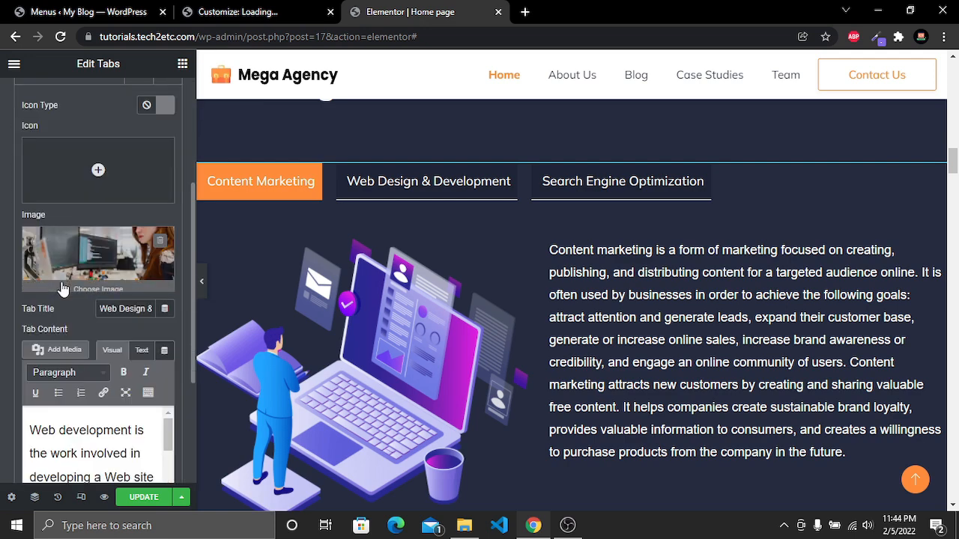
left_click(113, 281)
scroll(303, 333, "down", 5)
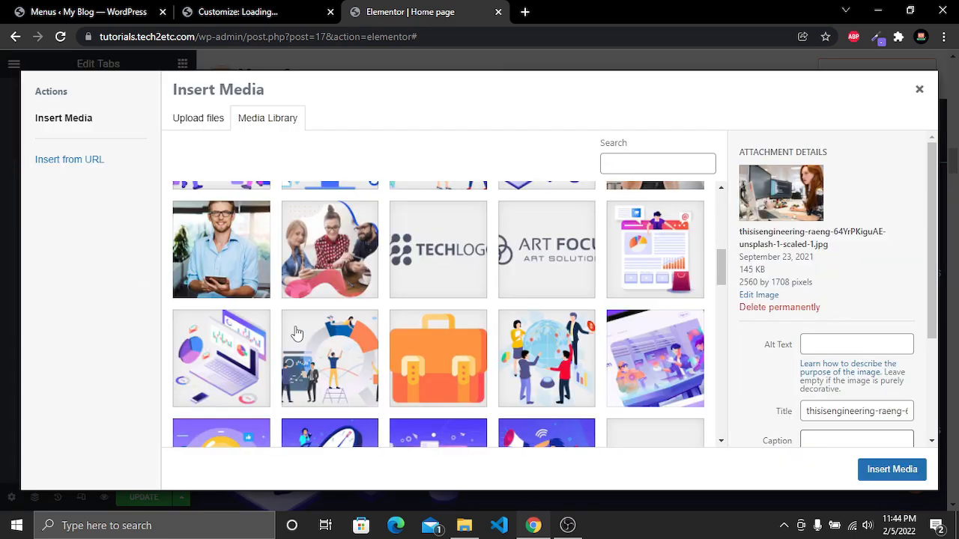
left_click(212, 344)
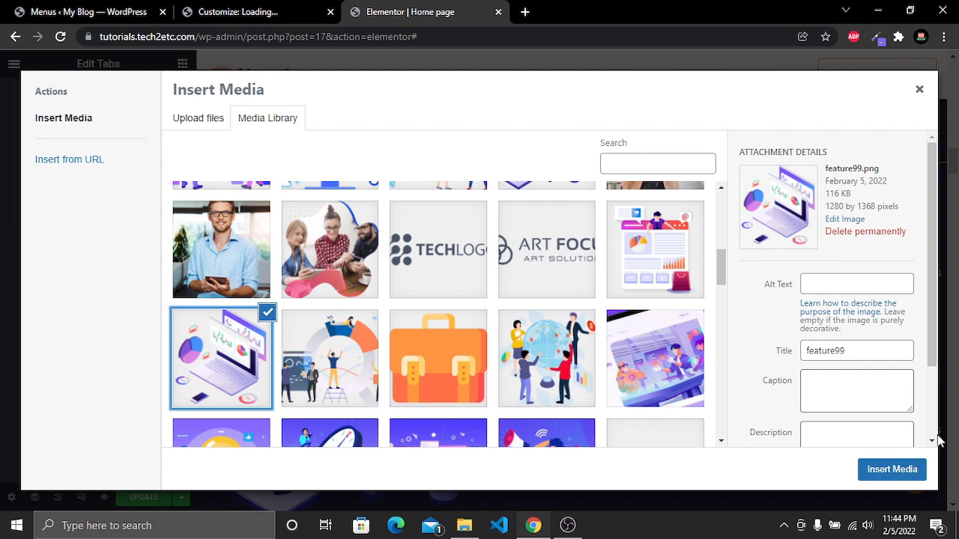
left_click(883, 467)
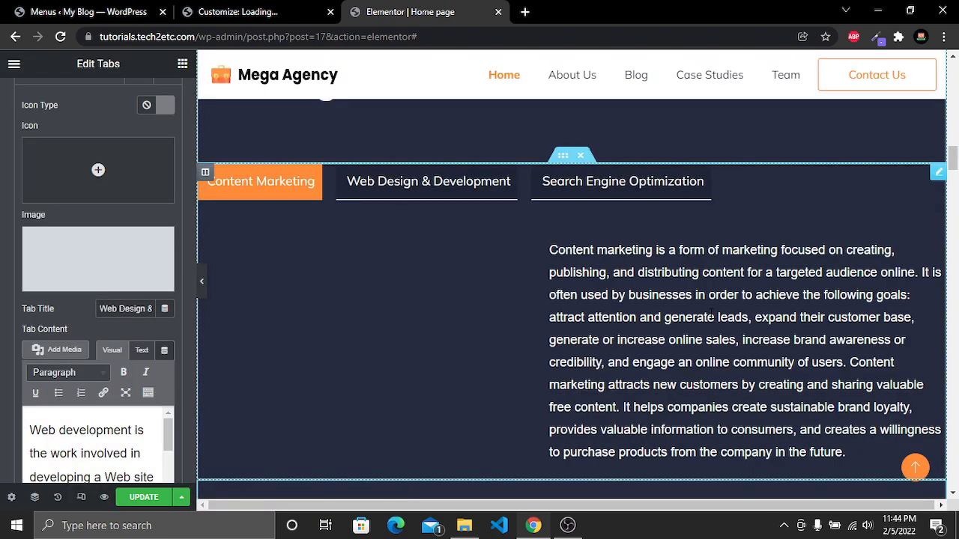
Preview the Web Design & Development tab with its new image and text
left_click(448, 194)
scroll(440, 366, "down", 2)
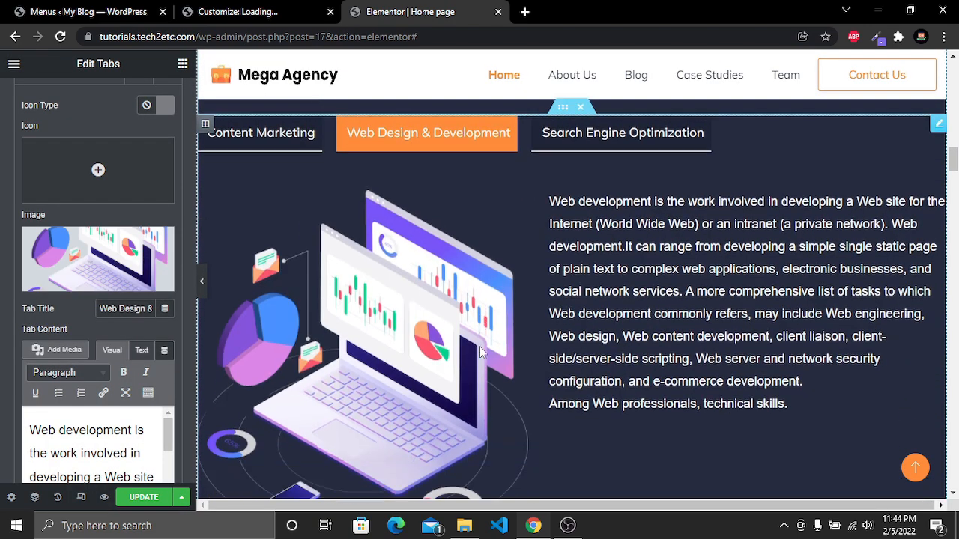
scroll(480, 345, "up", 3)
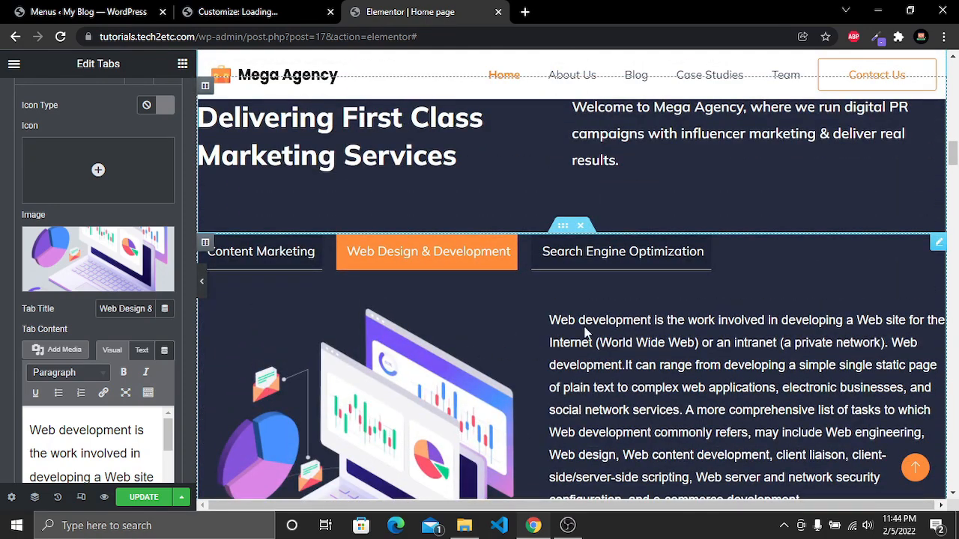
scroll(90, 449, "down", 1)
scroll(90, 450, "up", 1)
left_click_drag(103, 430, 42, 428)
left_click(42, 424)
scroll(374, 405, "down", 1)
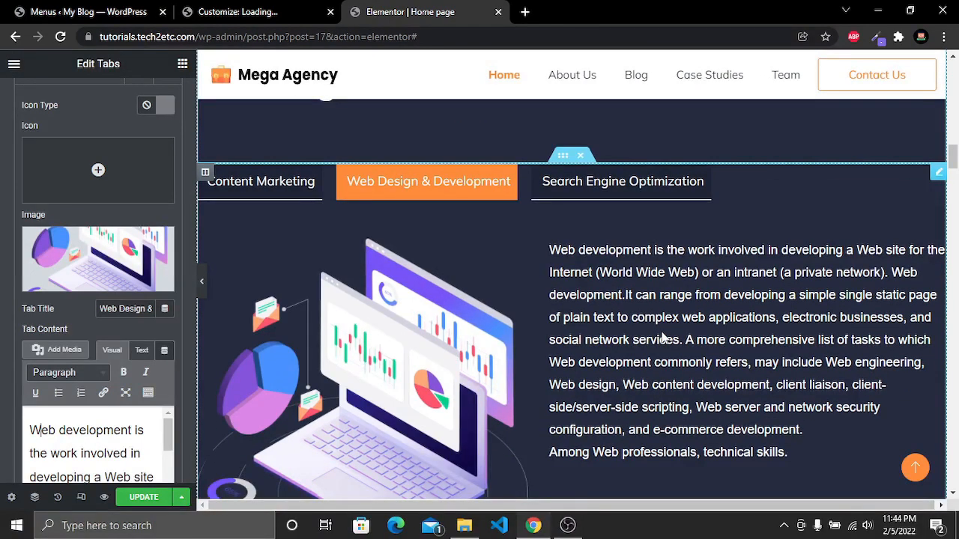
scroll(493, 317, "up", 4)
scroll(443, 276, "down", 12)
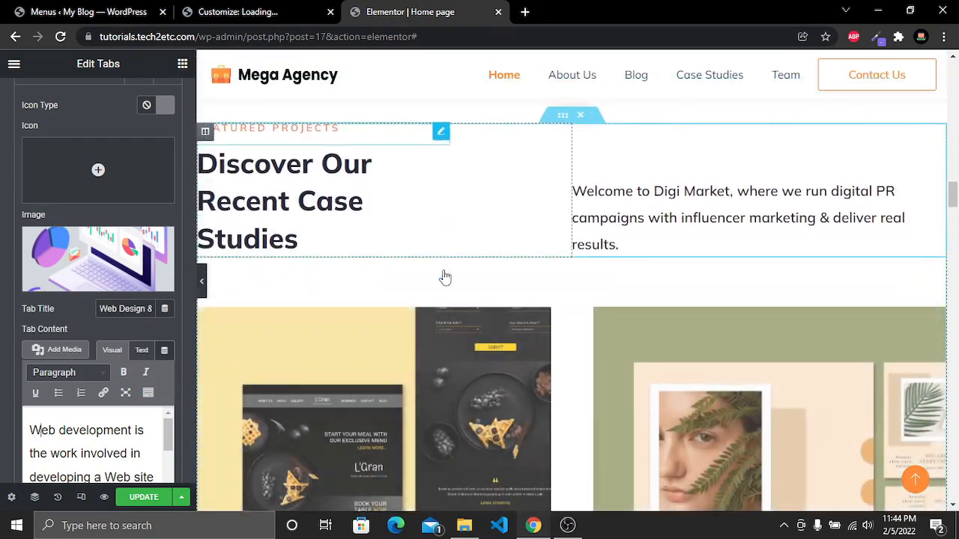
Replace "Digi Market" with "Mega Agency" in the Case Studies welcome paragraph
left_click(656, 191)
left_click_drag(656, 191, 731, 193)
type("Mega Agency")
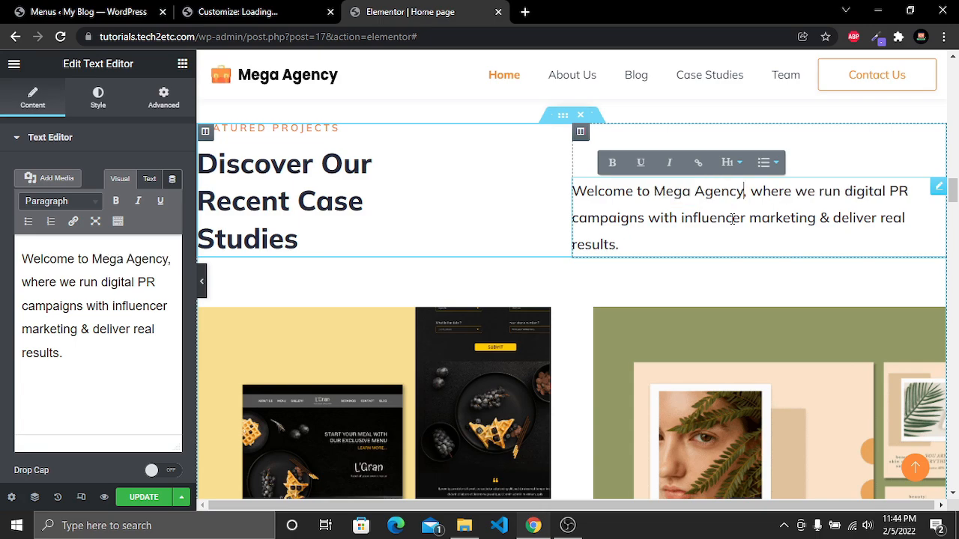
Browse the Case Studies project cards to review their images and descriptions
scroll(734, 221, "down", 6)
scroll(736, 223, "up", 2)
scroll(736, 223, "down", 5)
scroll(734, 218, "down", 5)
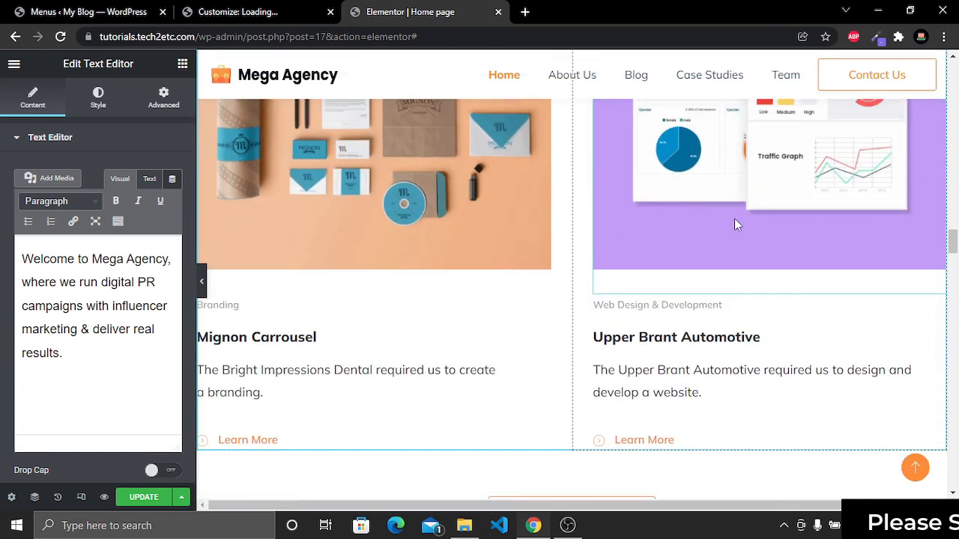
scroll(734, 218, "up", 8)
scroll(735, 223, "down", 6)
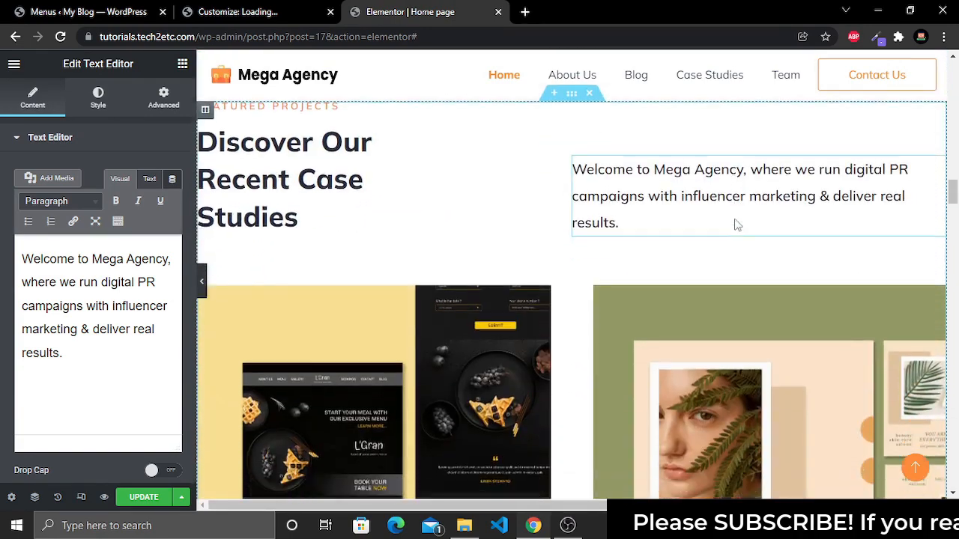
scroll(737, 223, "down", 4)
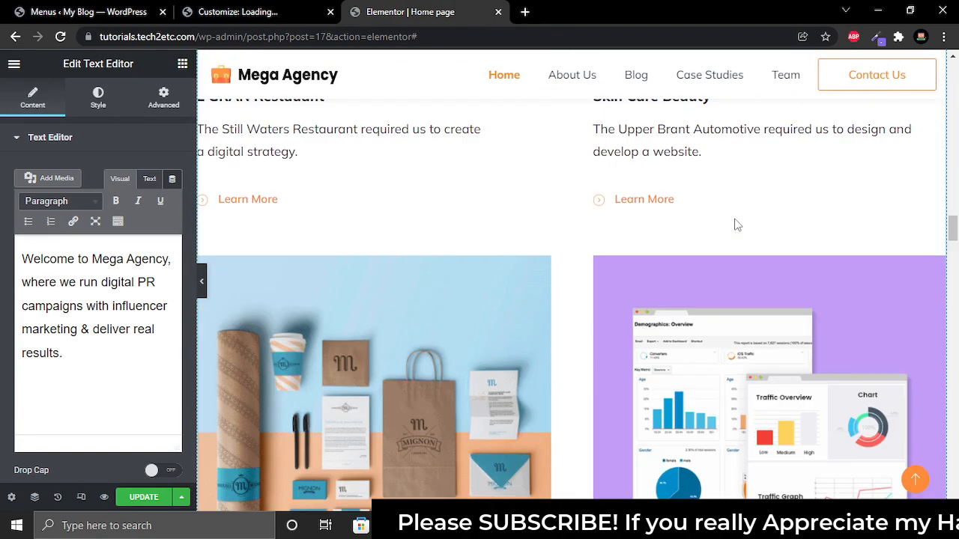
scroll(725, 232, "down", 3)
scroll(569, 273, "up", 8)
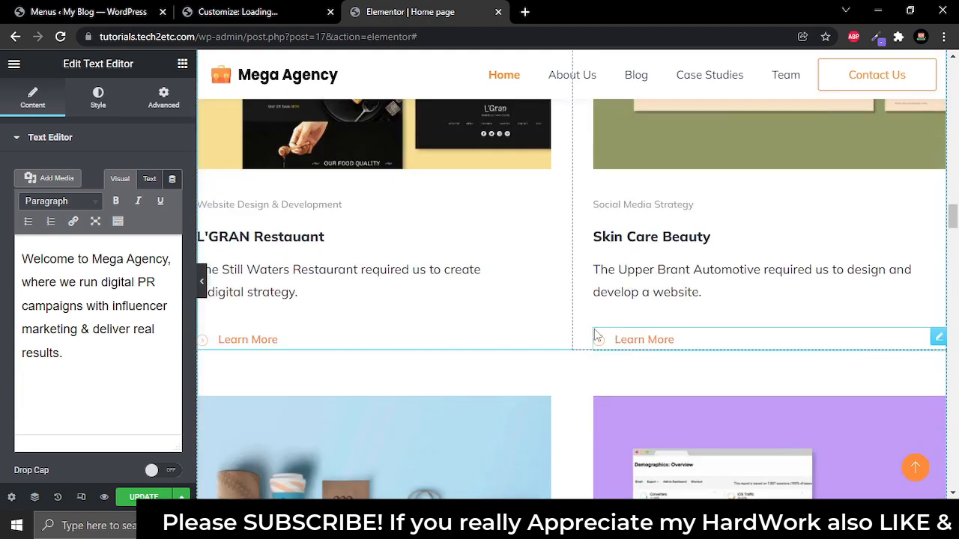
scroll(517, 247, "down", 5)
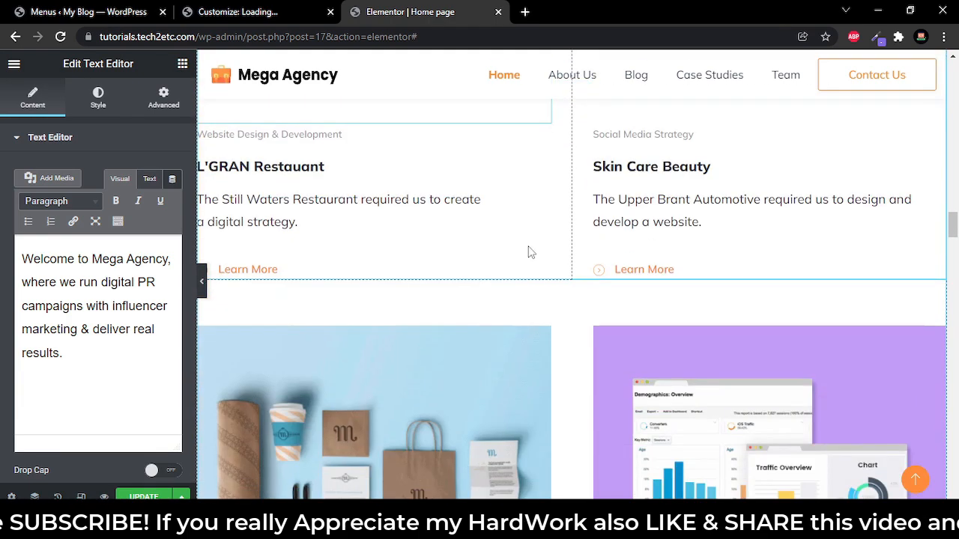
scroll(528, 246, "down", 1)
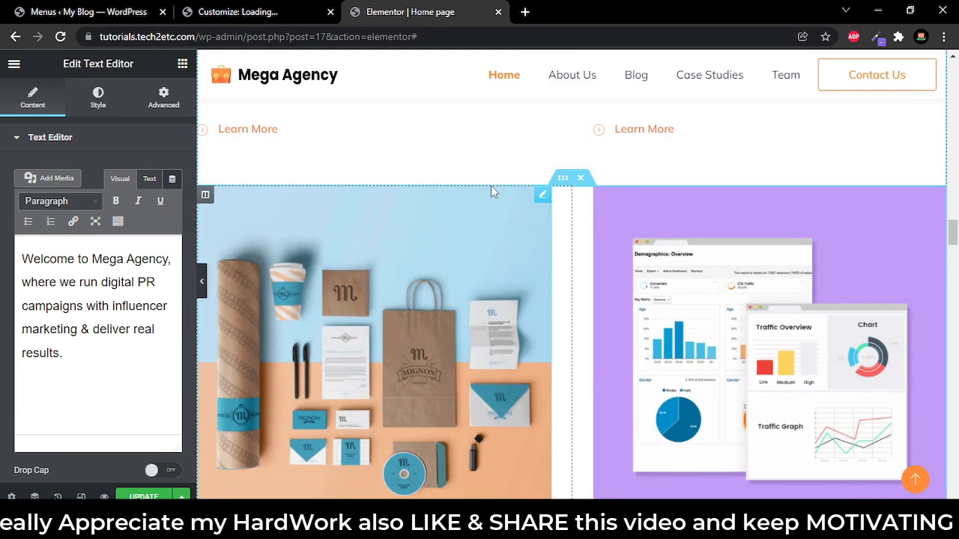
scroll(517, 275, "up", 4)
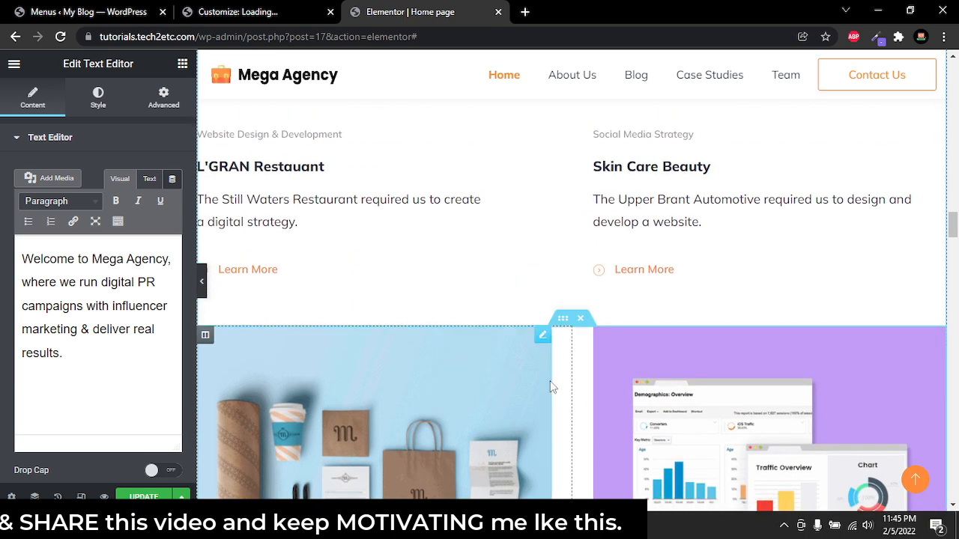
left_click(581, 320)
scroll(583, 322, "up", 4)
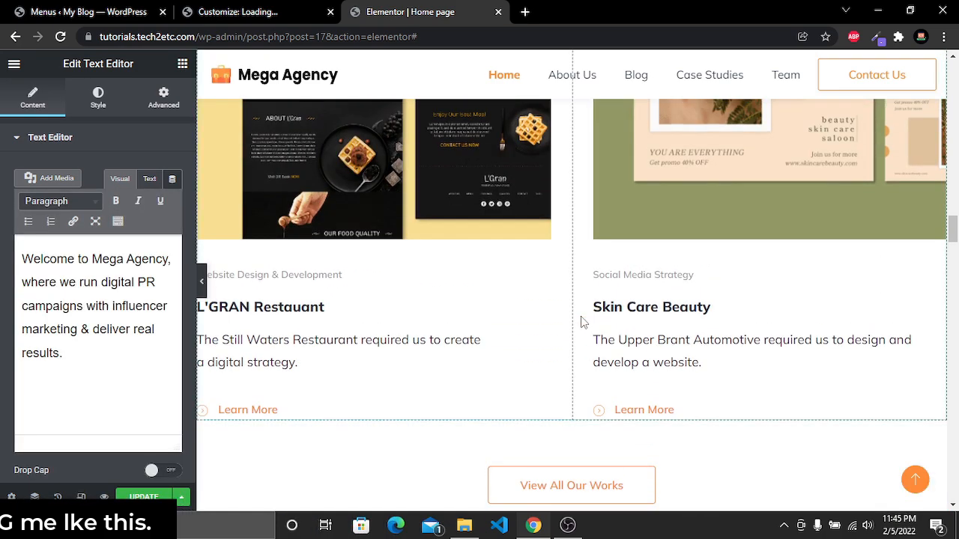
scroll(581, 316, "up", 4)
scroll(578, 316, "down", 4)
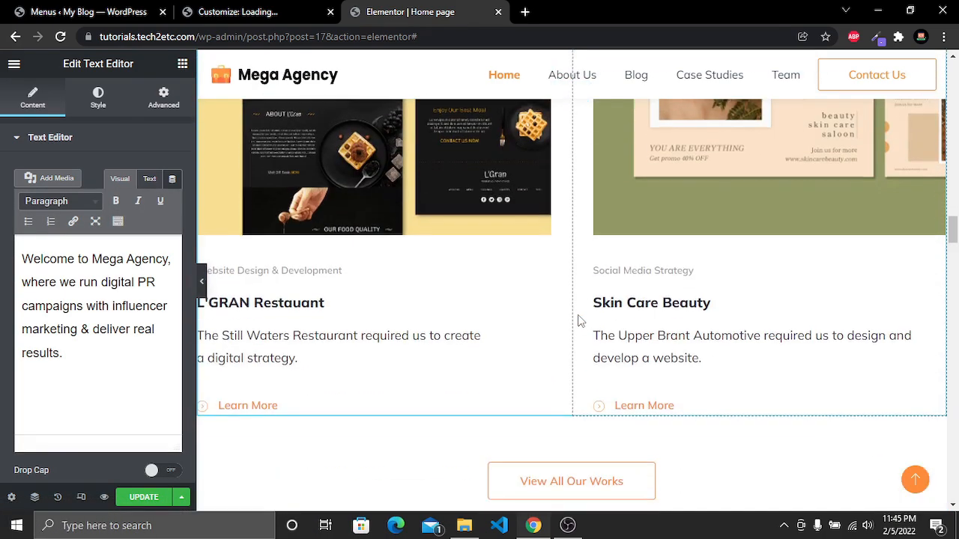
scroll(560, 289, "up", 5)
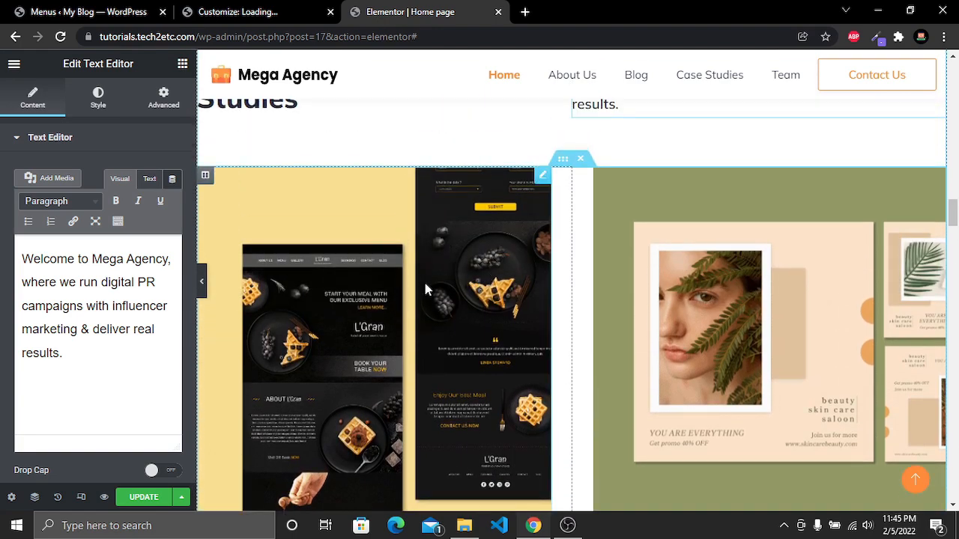
scroll(397, 296, "down", 4)
scroll(390, 297, "up", 4)
Replace the L'GRAN Restaurant project image with the purple work-from-home illustration from the media library
left_click(425, 302)
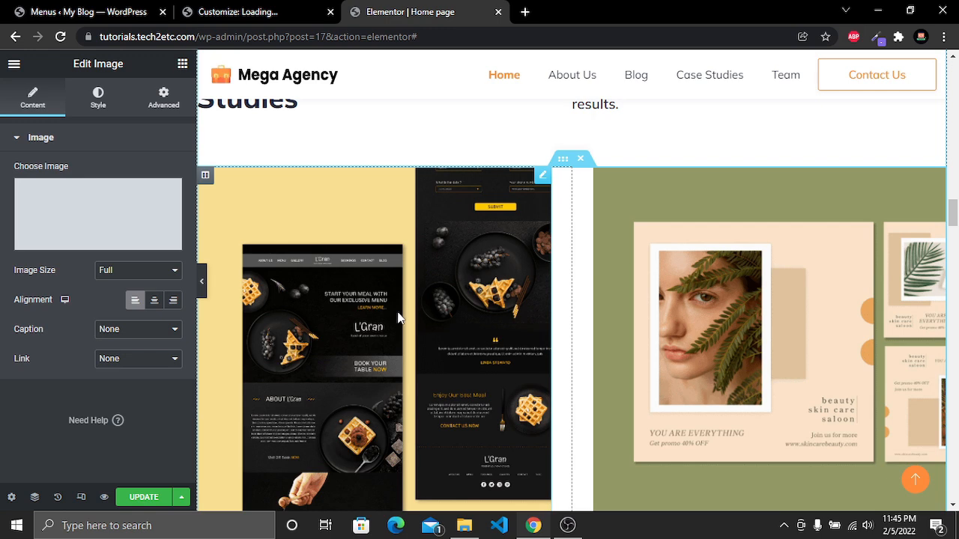
left_click(100, 247)
scroll(651, 307, "down", 7)
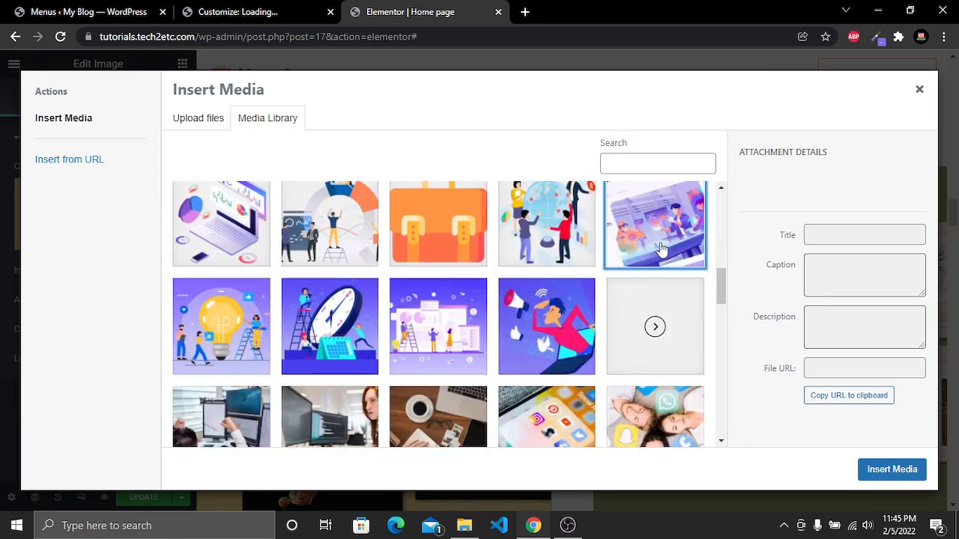
left_click(661, 249)
left_click(895, 469)
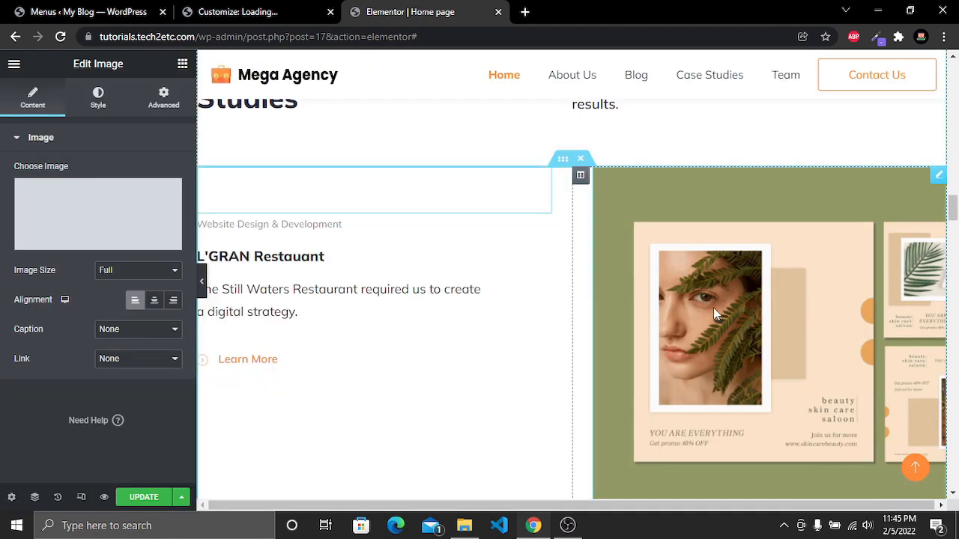
Change the L'GRAN project category text to "Website Design & UIUX Design"
scroll(471, 327, "down", 2)
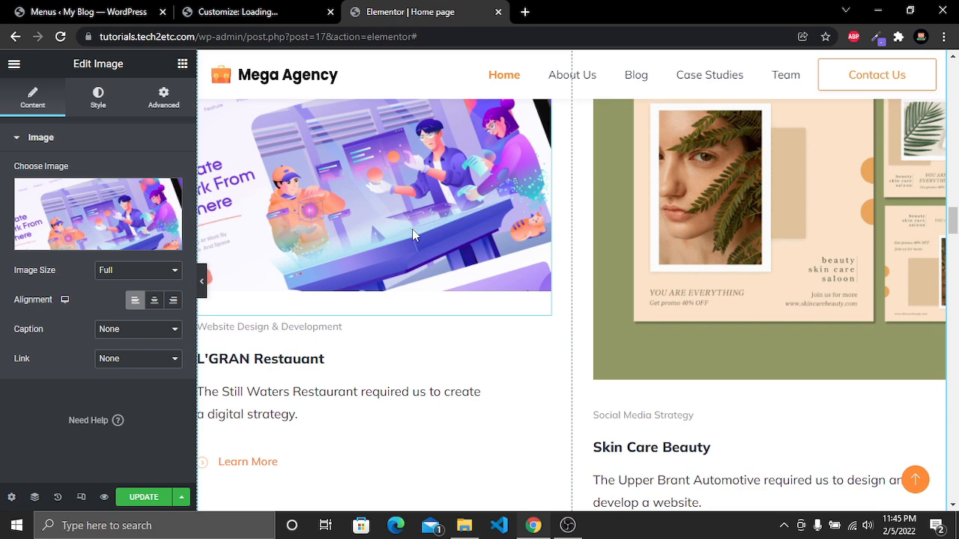
left_click(288, 326)
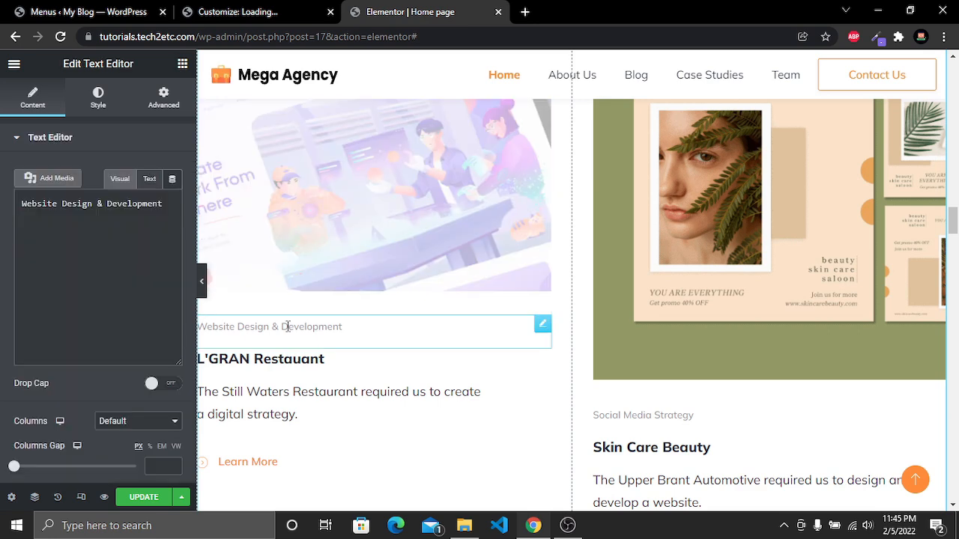
left_click_drag(114, 283, 11, 291)
type("UI")
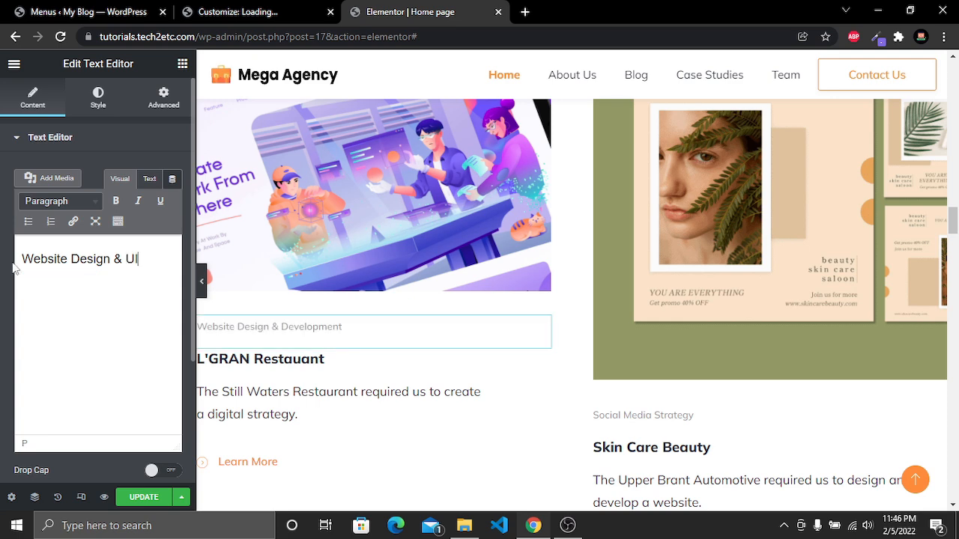
type("UX Design")
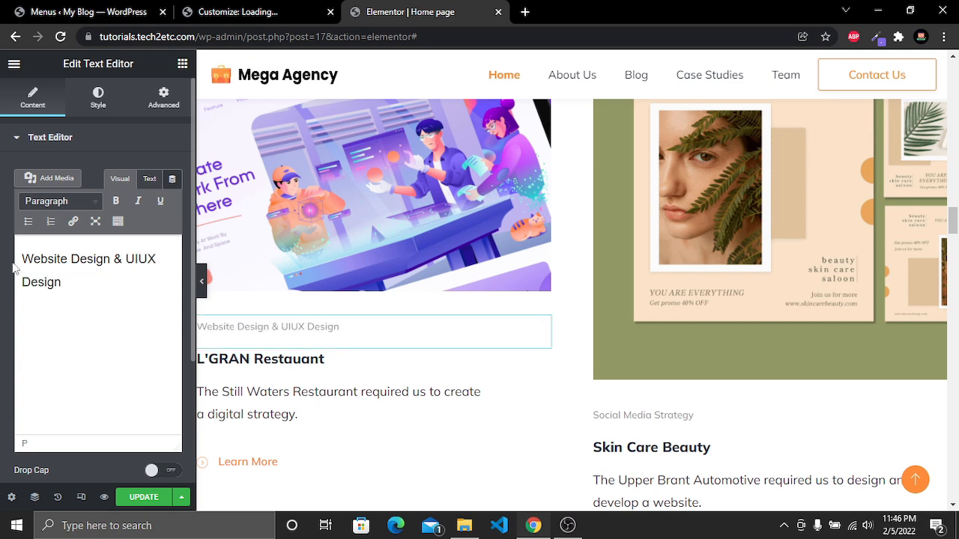
left_click(306, 359)
left_click_drag(316, 363, 253, 364)
scroll(287, 378, "down", 2)
scroll(285, 374, "up", 1)
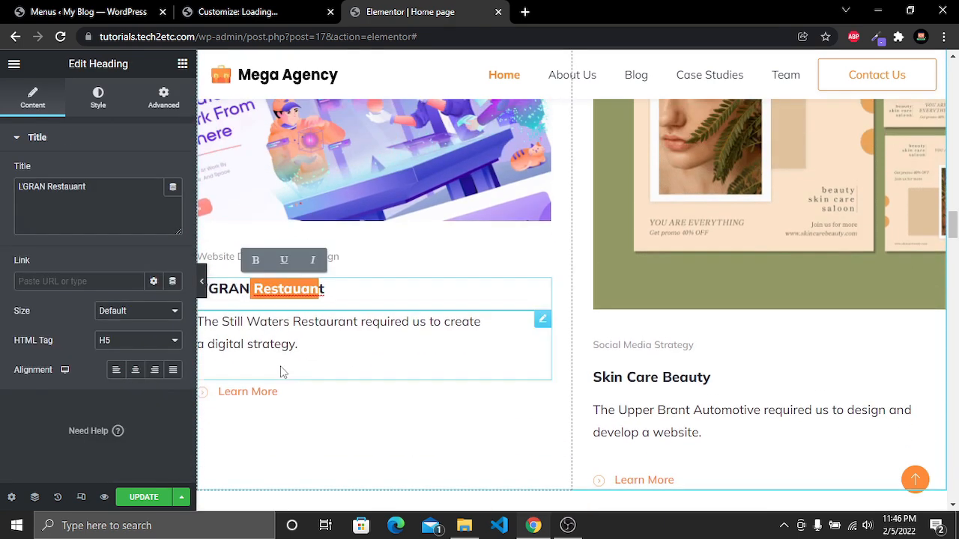
left_click(257, 338)
left_click_drag(247, 321, 482, 322)
left_click(247, 321)
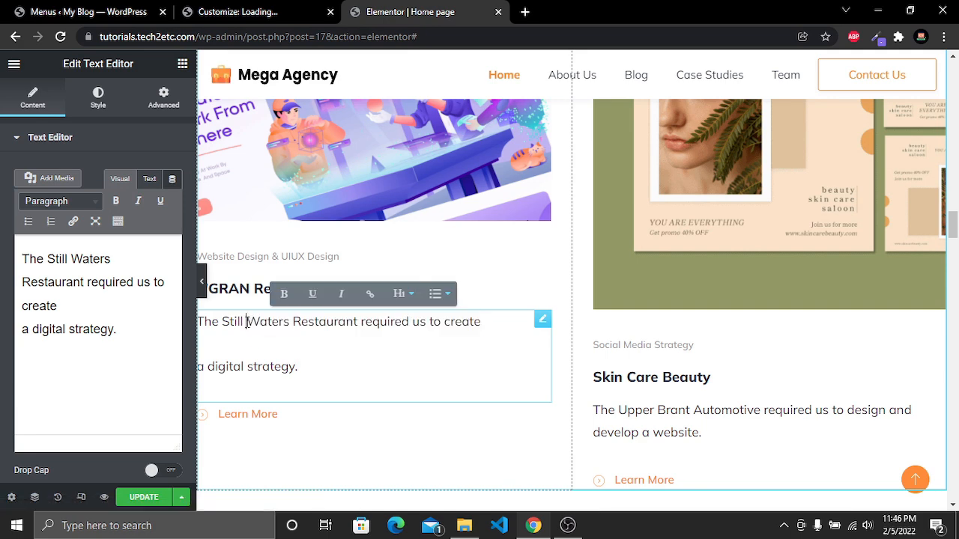
Change the L'GRAN card's Learn More button text to "Load More"
left_click(254, 420)
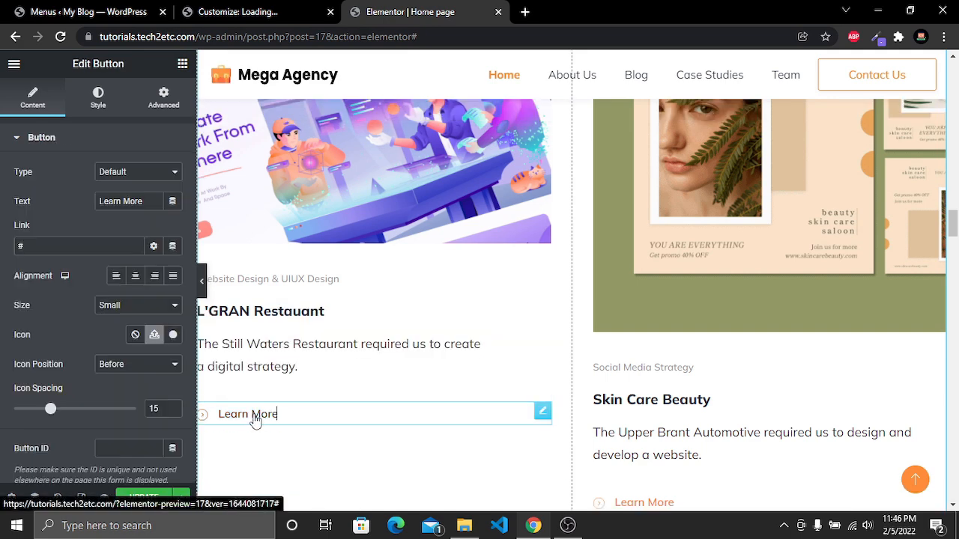
left_click_drag(145, 202, 82, 206)
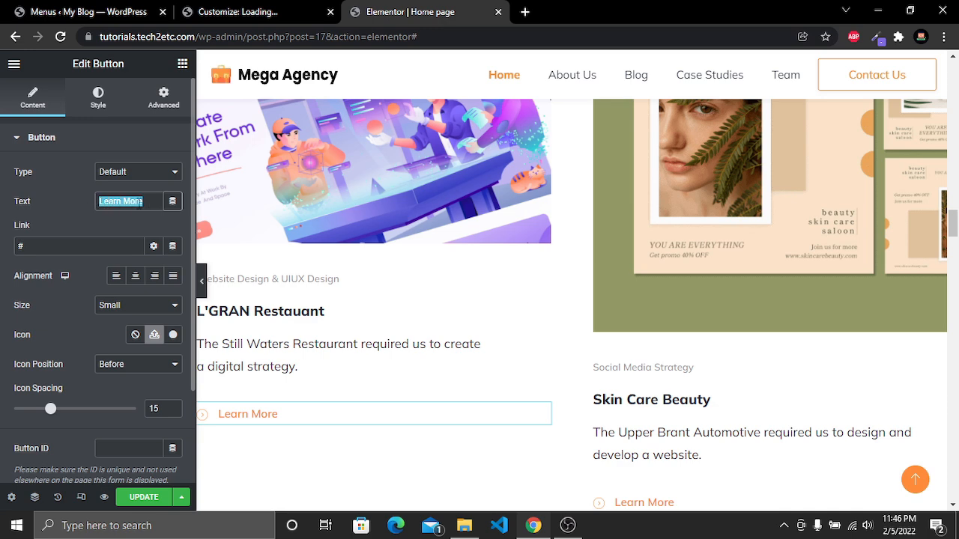
type("Load")
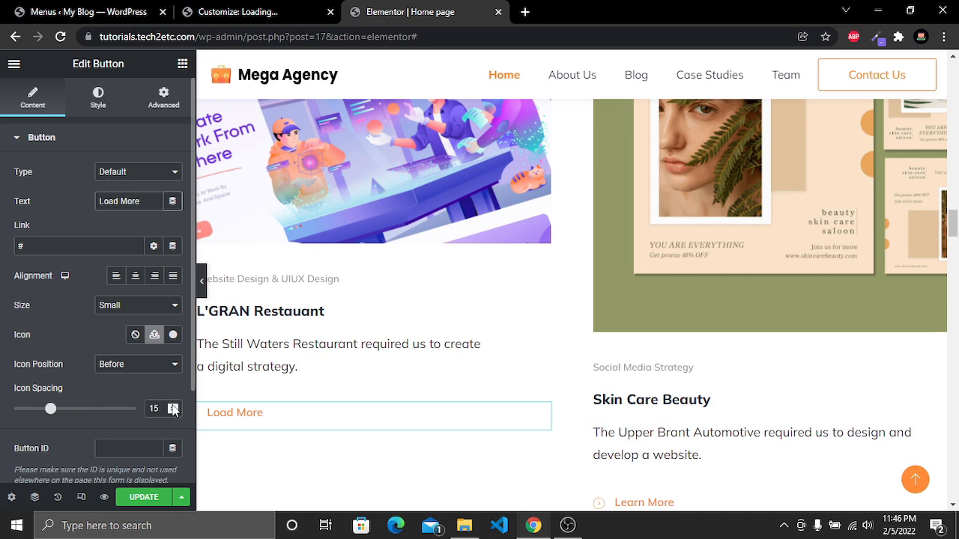
Set the Load More button's typography to weight 700 and size 18
scroll(276, 415, "down", 2)
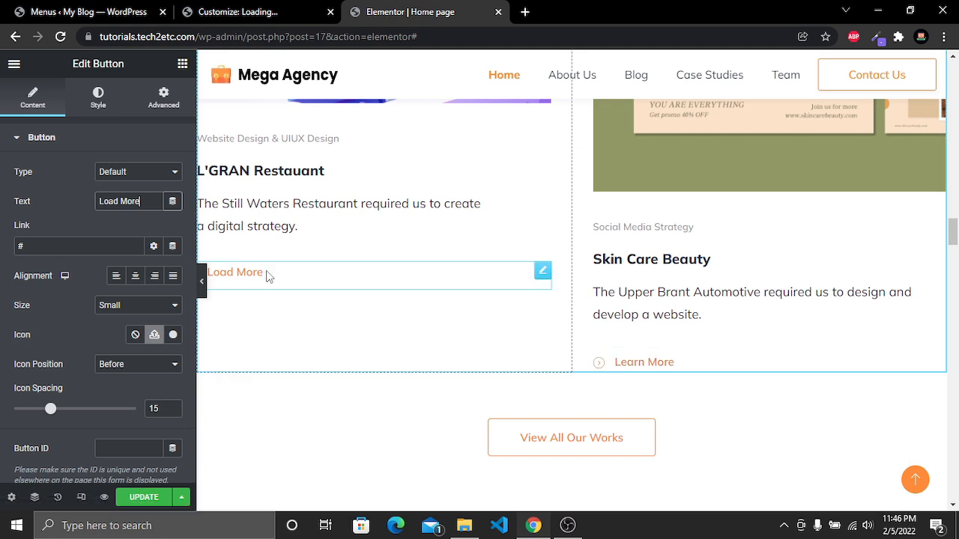
scroll(268, 276, "down", 1)
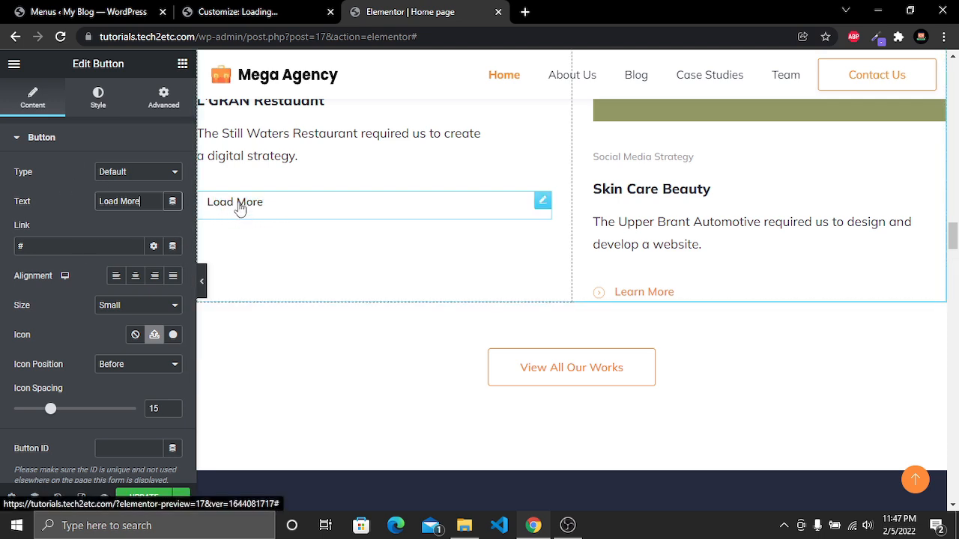
left_click(102, 105)
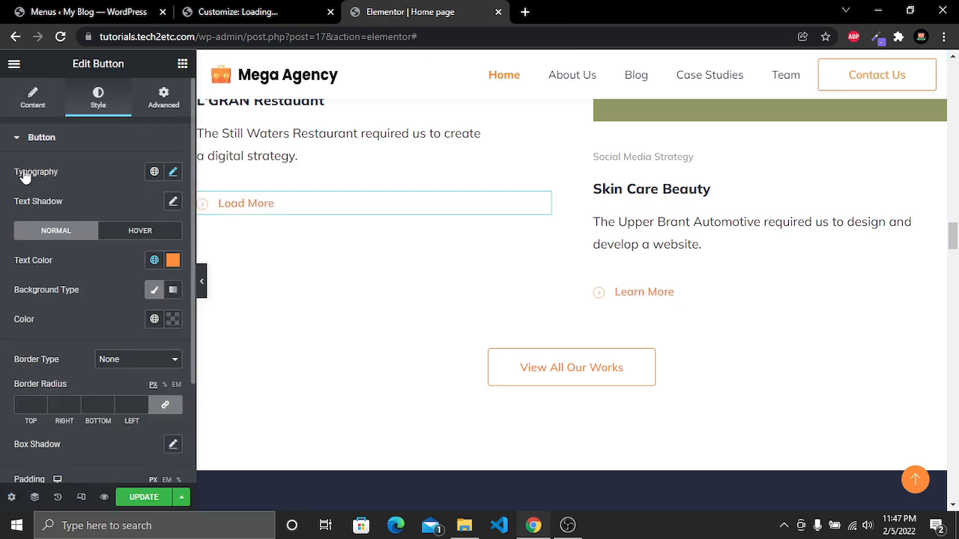
left_click(173, 172)
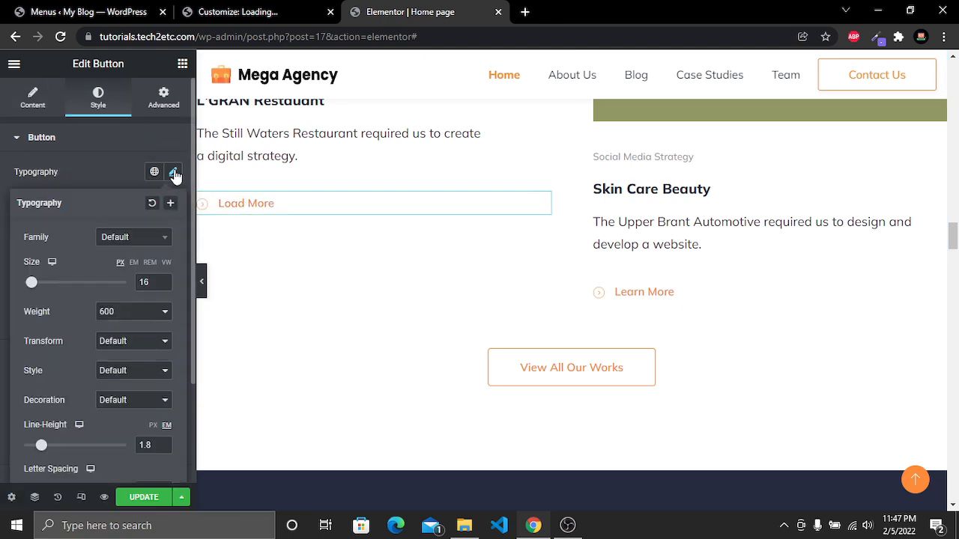
left_click(139, 321)
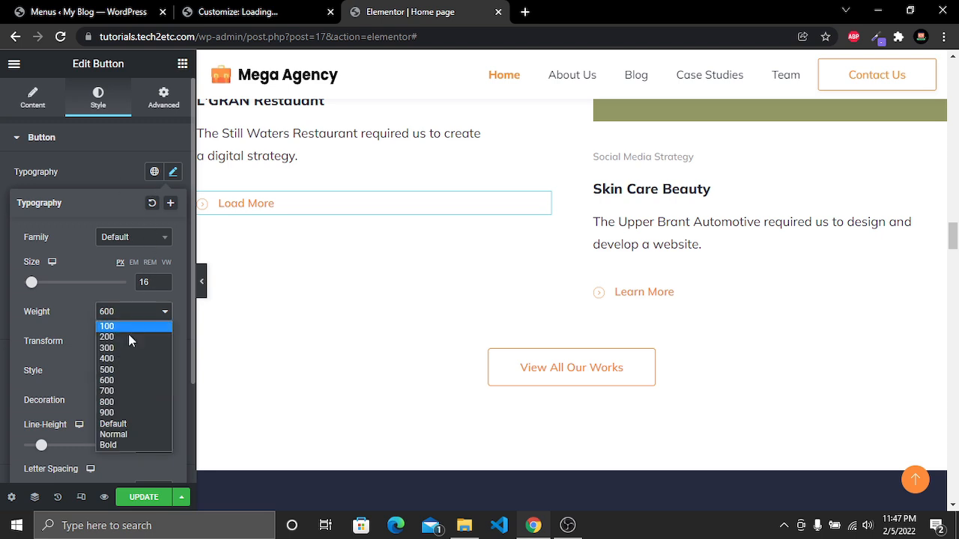
left_click(118, 391)
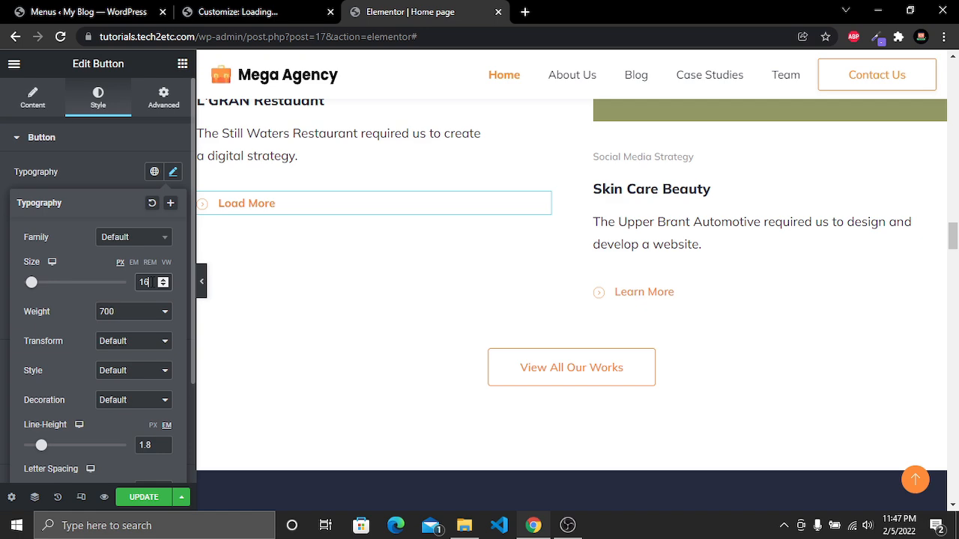
key("BackSpace")
type("8")
left_click(347, 208)
Set the View All Our Works button's border width to 2 on all sides
scroll(364, 228, "up", 4)
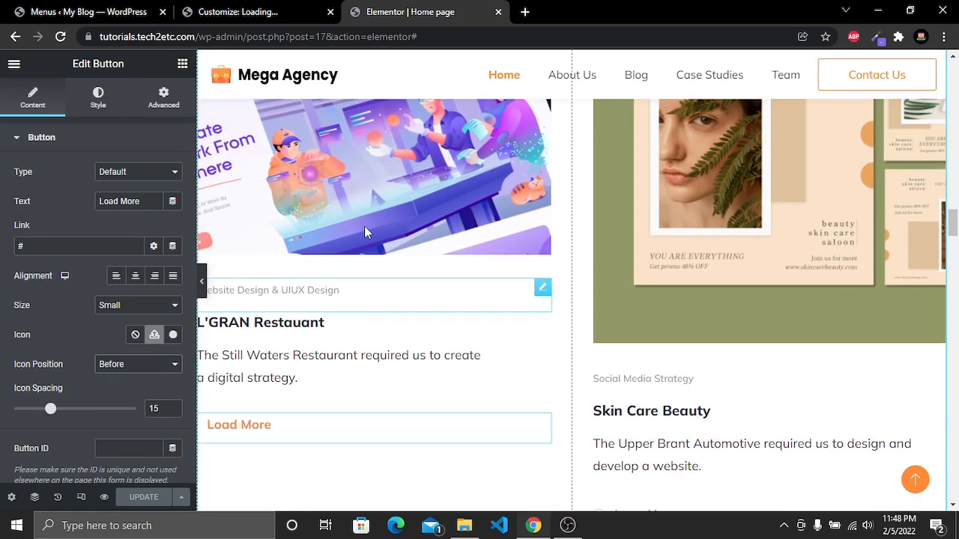
scroll(364, 232, "down", 5)
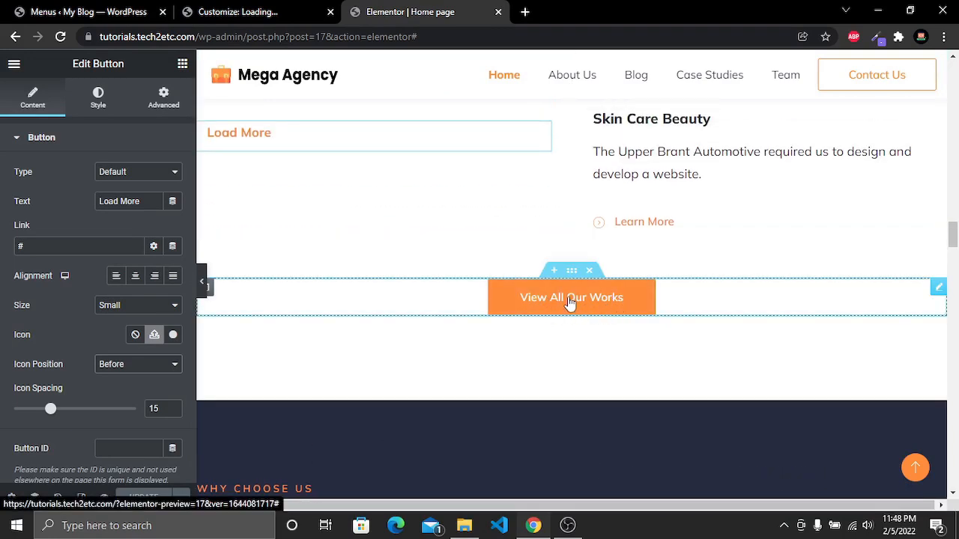
left_click(642, 300)
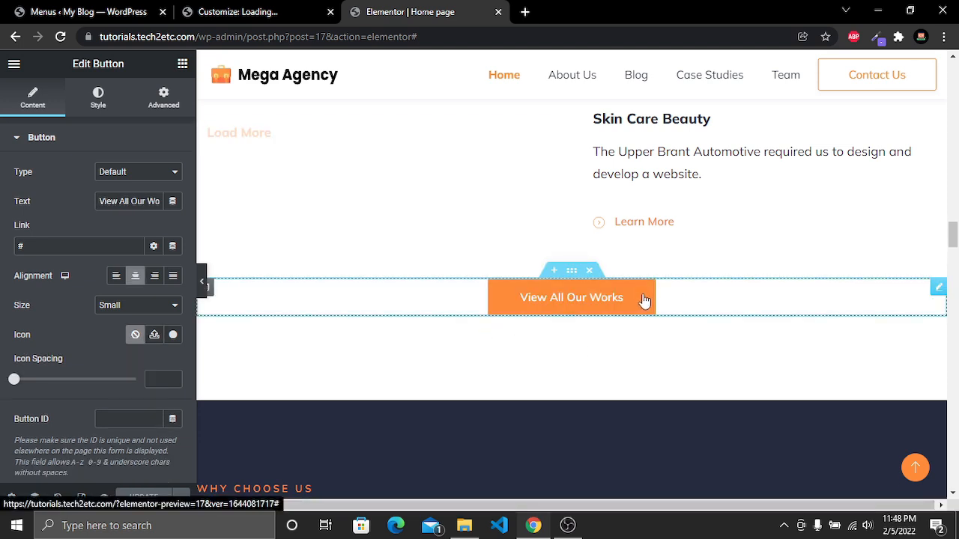
left_click(97, 101)
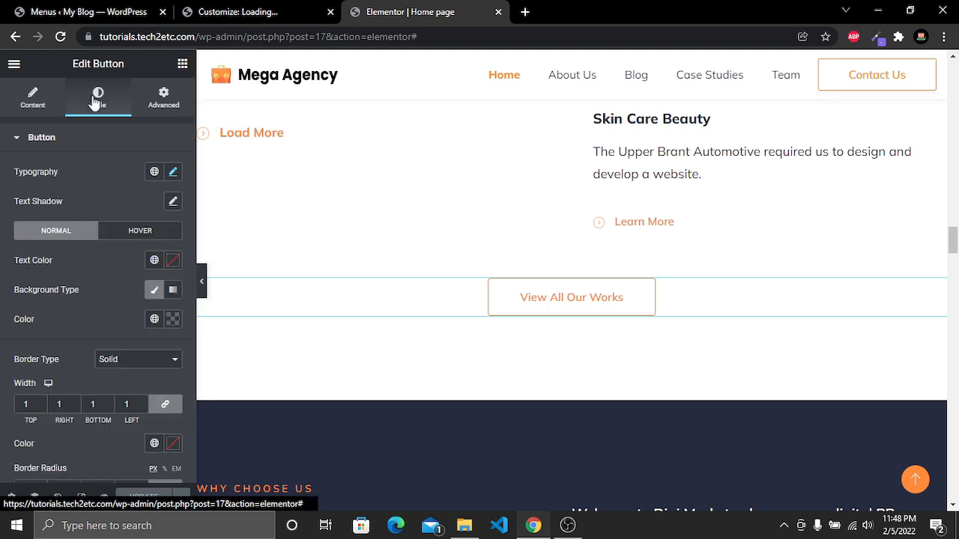
scroll(80, 219, "down", 5)
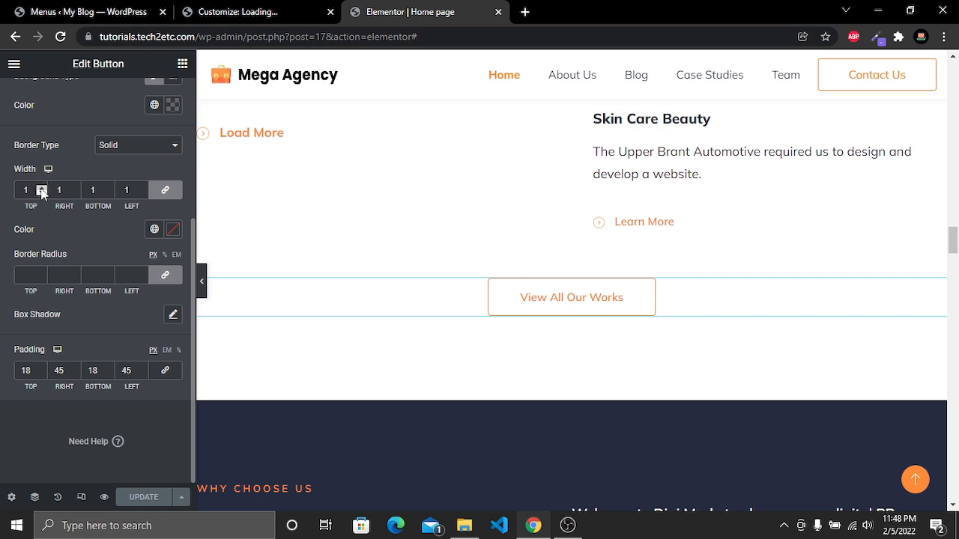
left_click(41, 188)
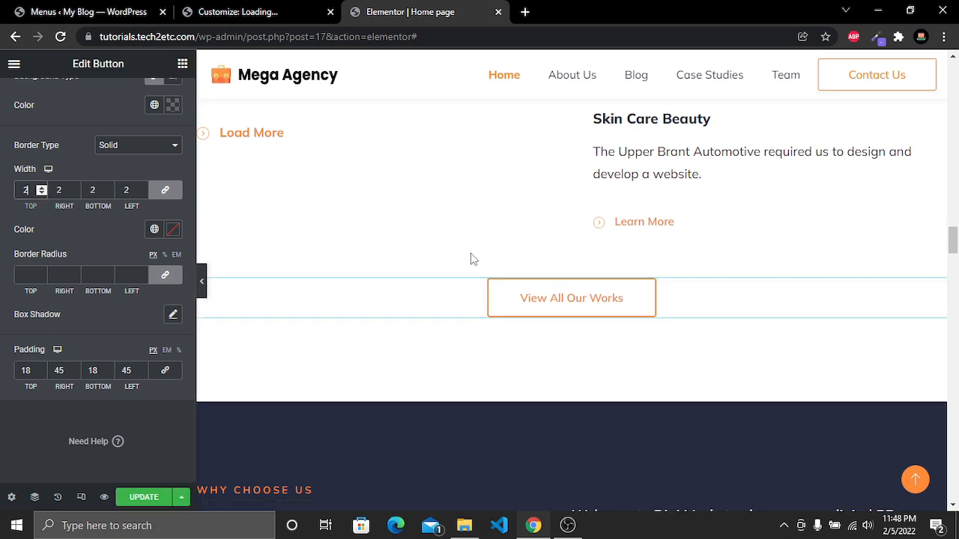
Set the View All Our Works button's font weight to 700
scroll(599, 357, "up", 3)
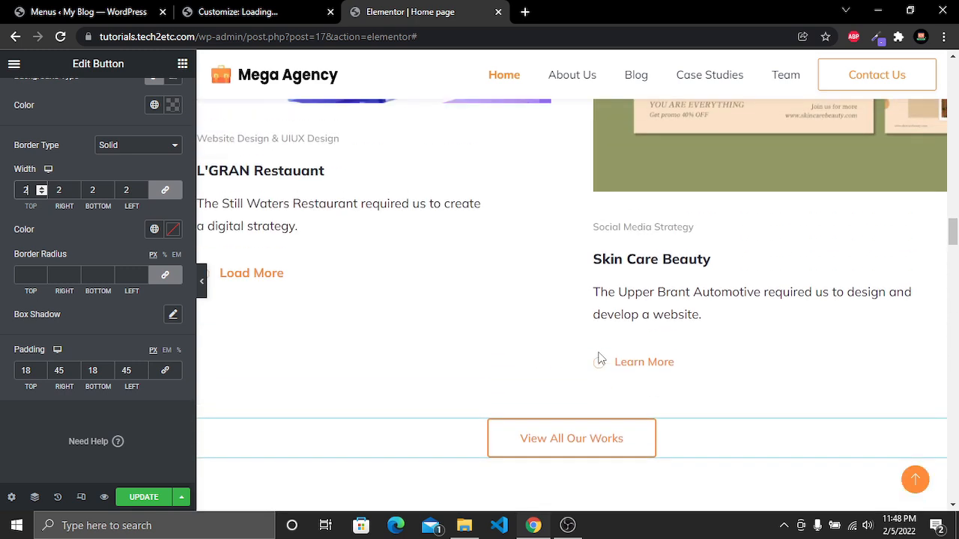
scroll(544, 420, "down", 2)
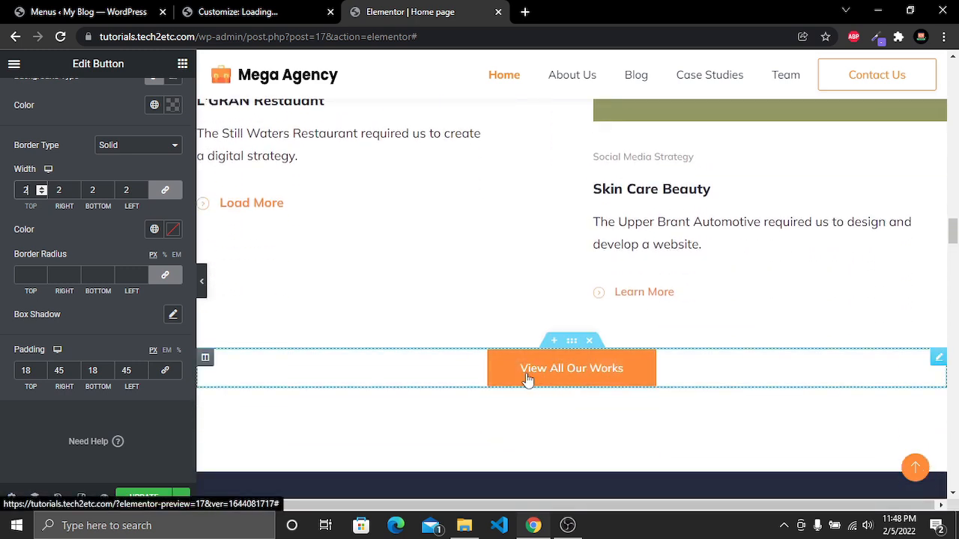
scroll(82, 173, "up", 3)
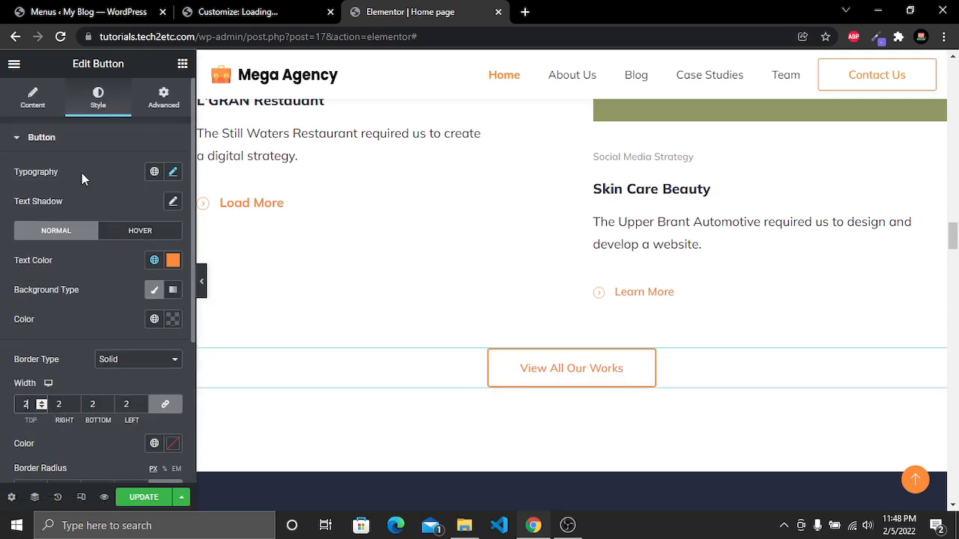
left_click(173, 174)
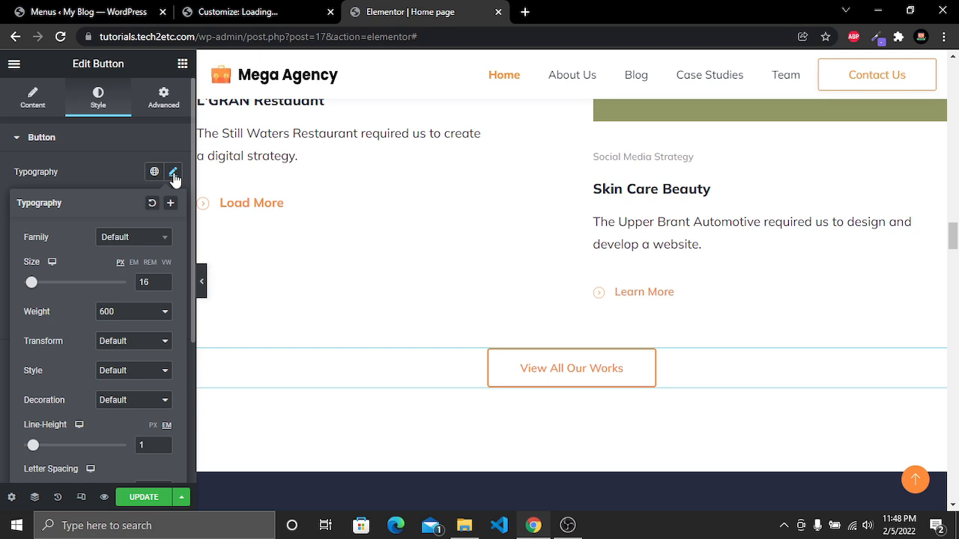
left_click(139, 313)
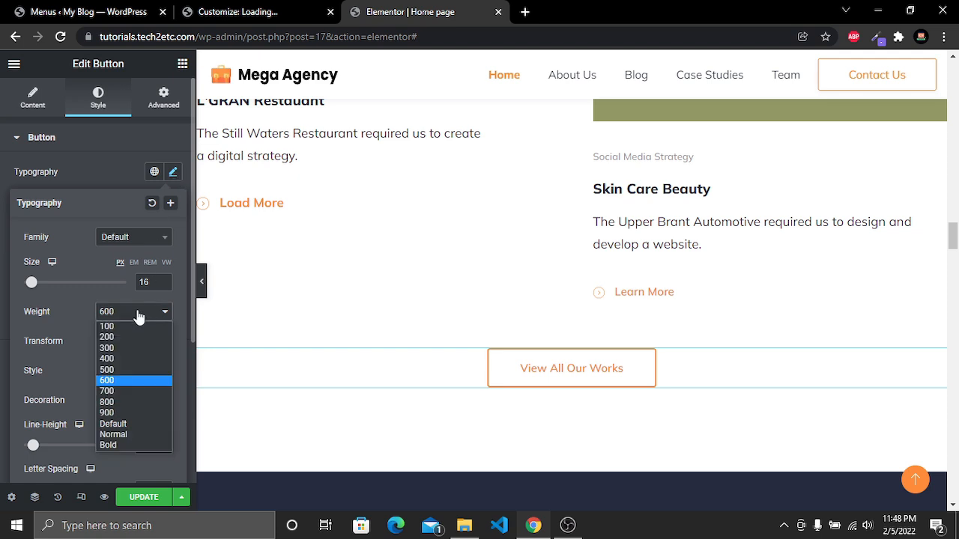
left_click(126, 395)
left_click(465, 416)
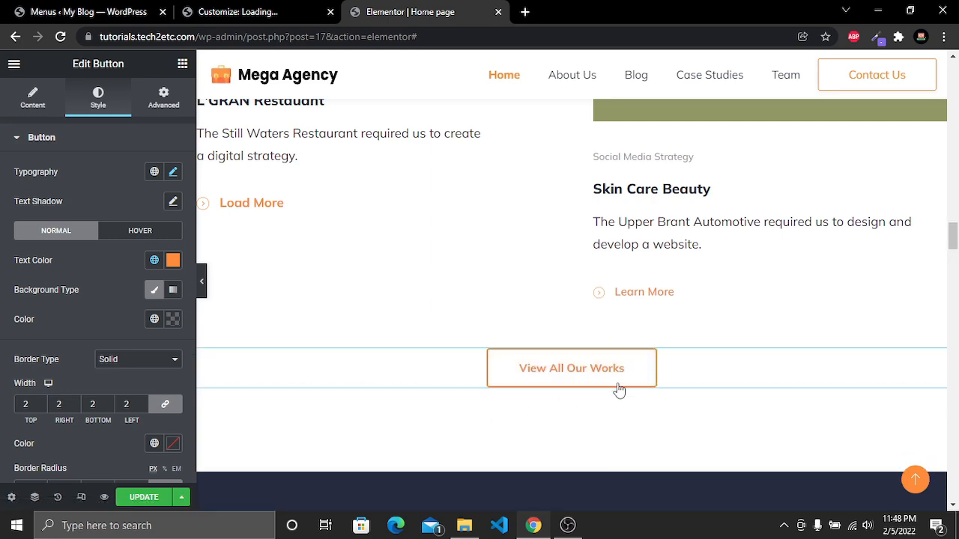
Replace "Digi Market" with "Mega Agency" in the Why Choose Us welcome paragraph
scroll(652, 391, "down", 4)
scroll(652, 395, "down", 2)
scroll(652, 359, "up", 1)
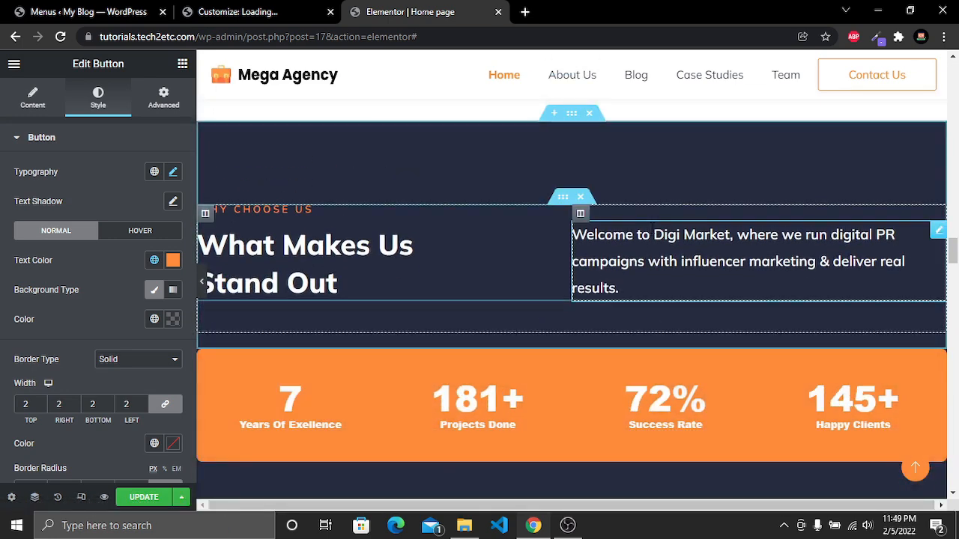
left_click(655, 236)
left_click_drag(655, 235, 664, 235)
scroll(451, 270, "down", 2)
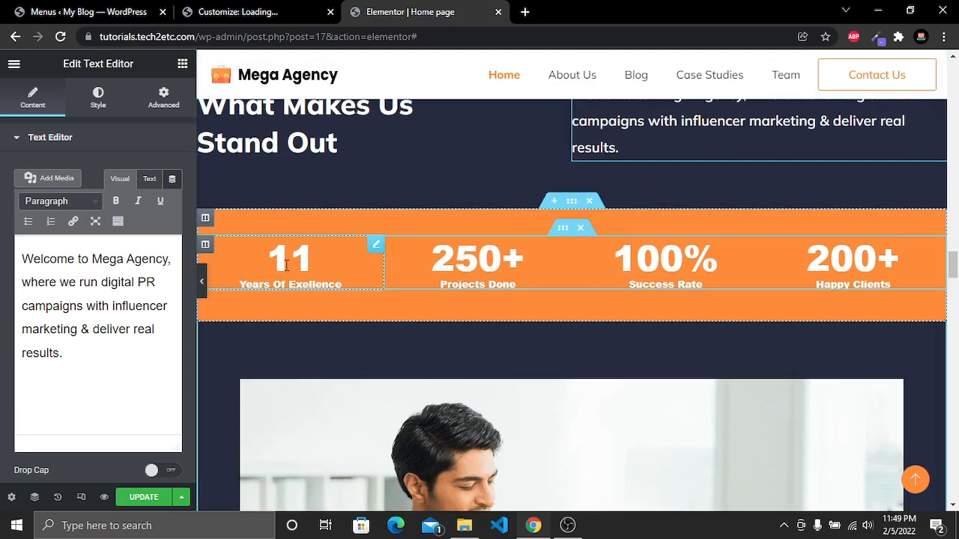
Set the Projects Done counter's ending number to 200
left_click(472, 262)
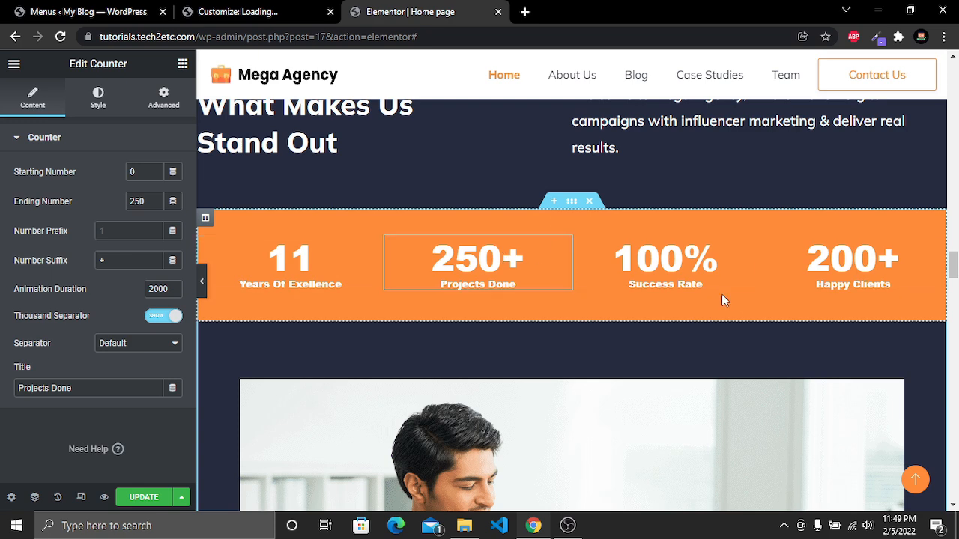
left_click(260, 256)
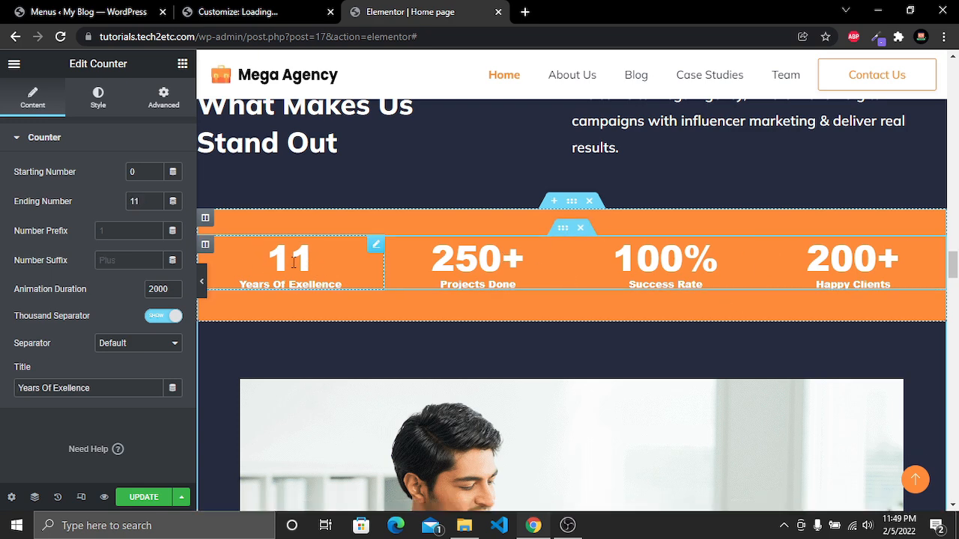
double_click(135, 201)
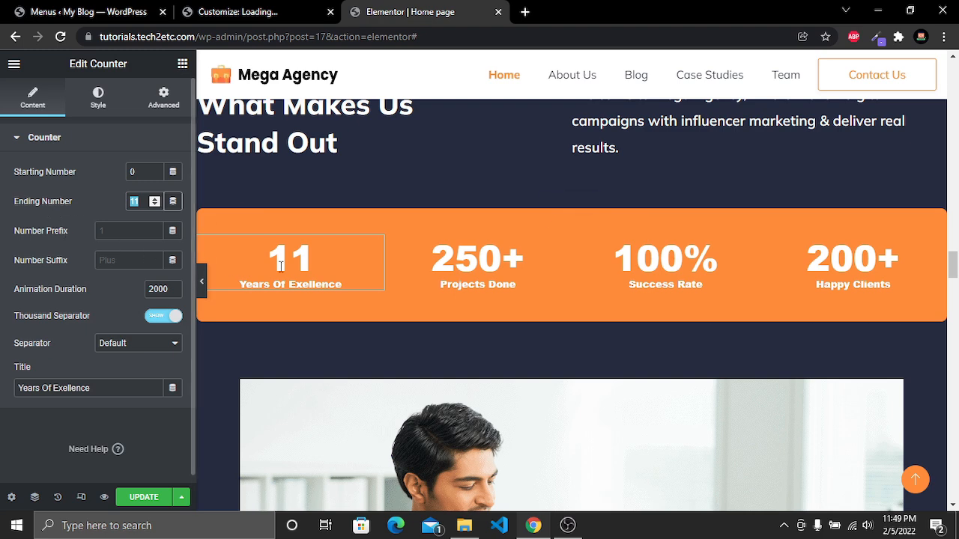
left_click(472, 261)
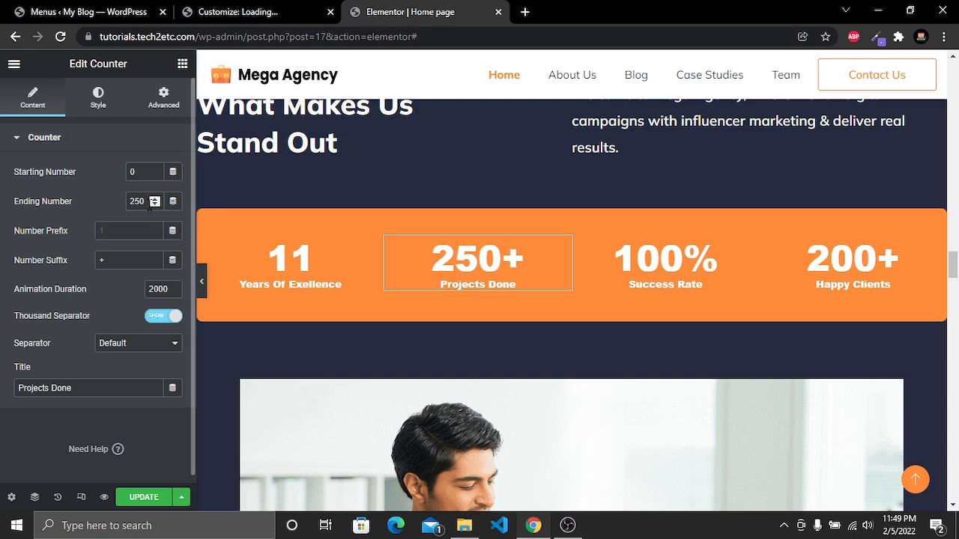
left_click(138, 201)
key("BackSpace")
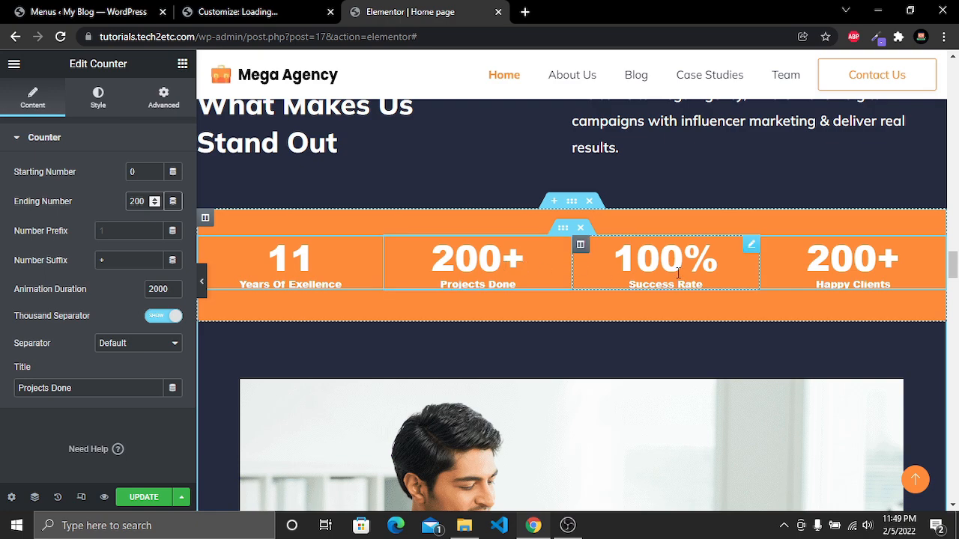
Open the video widget below the counters for editing and preview its placeholder video
scroll(859, 263, "down", 4)
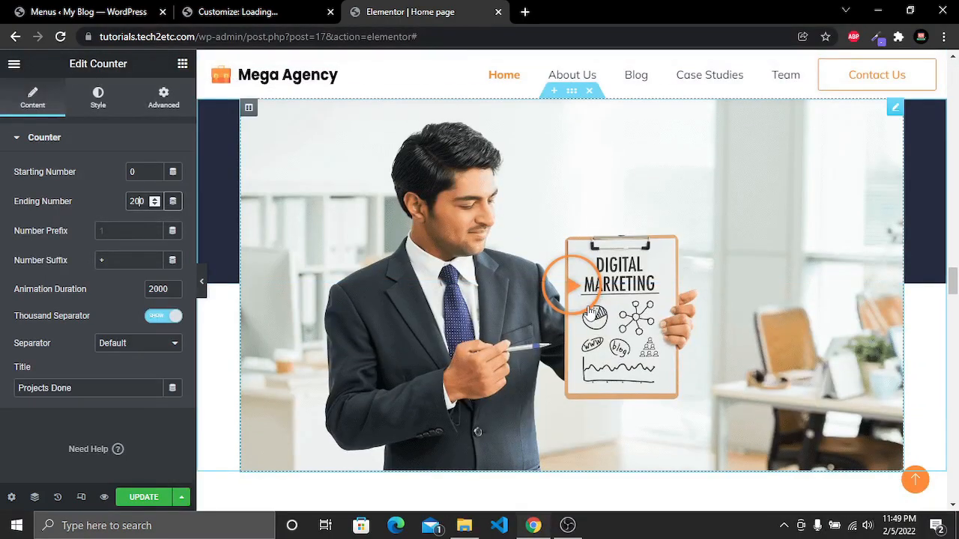
scroll(429, 254, "up", 2)
scroll(428, 253, "down", 3)
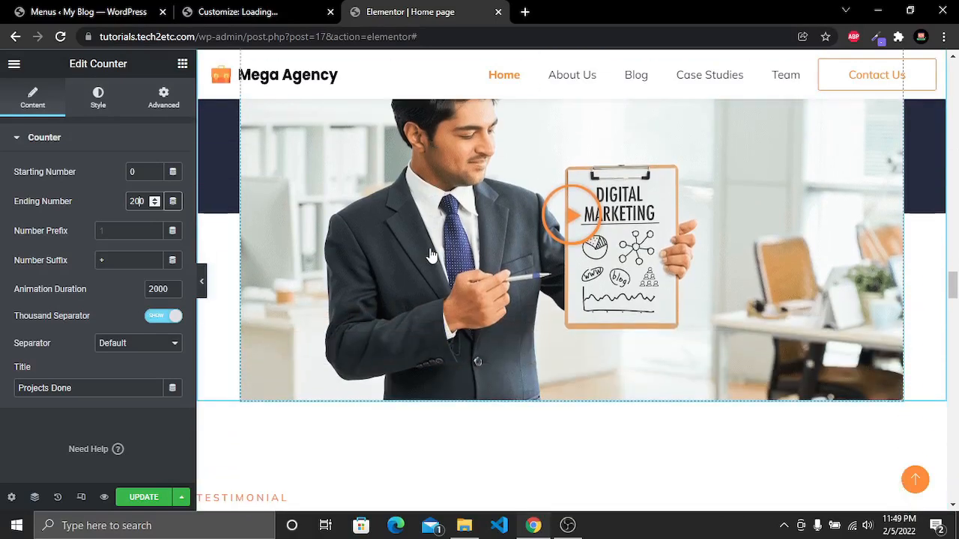
scroll(417, 261, "up", 2)
scroll(418, 260, "down", 1)
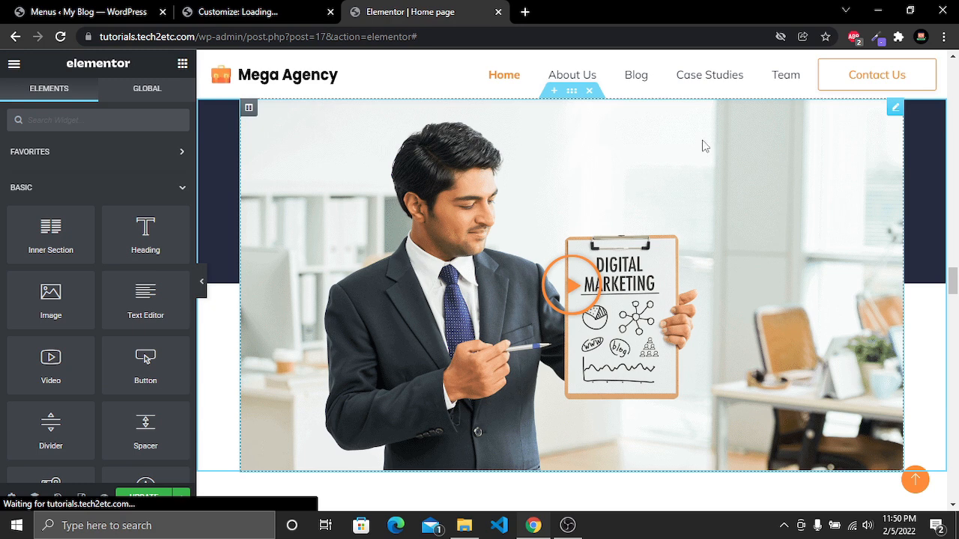
right_click(702, 146)
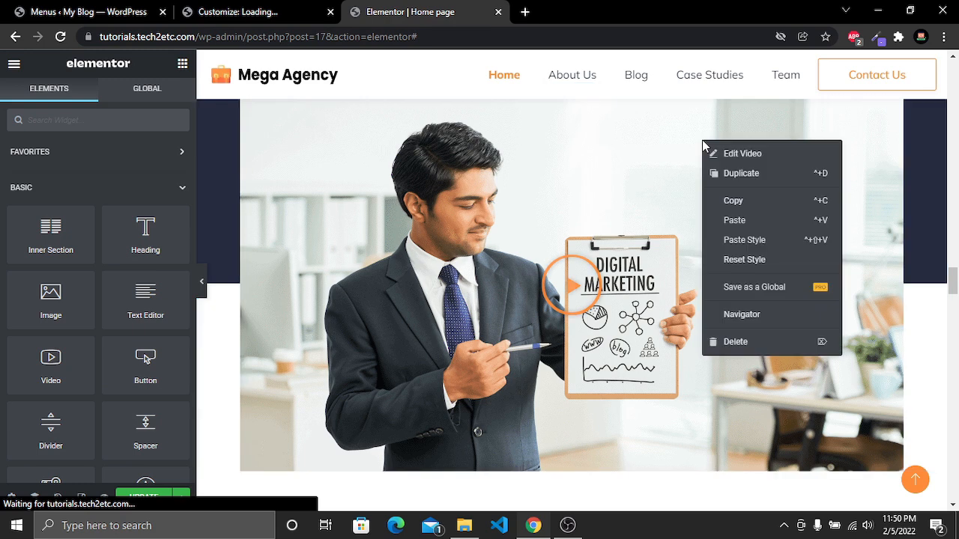
left_click(757, 164)
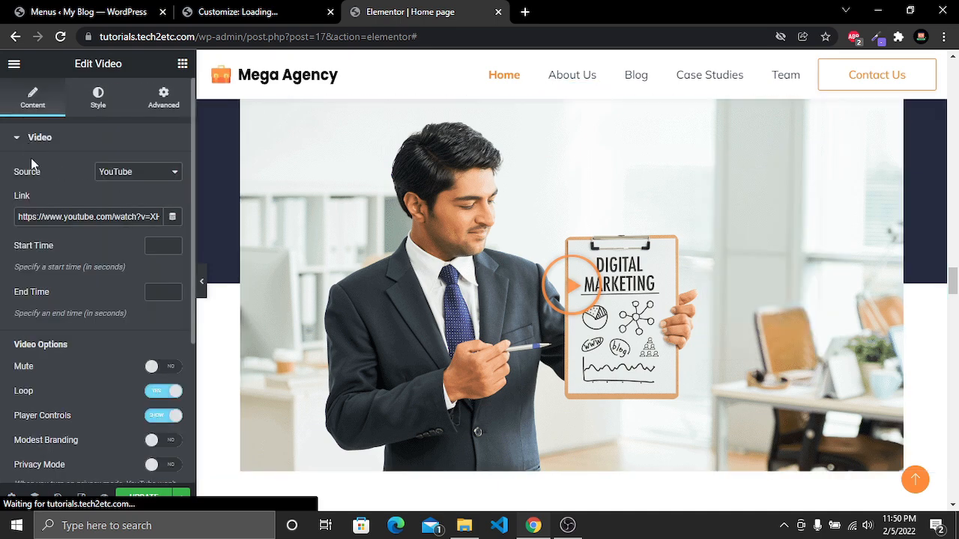
left_click(573, 285)
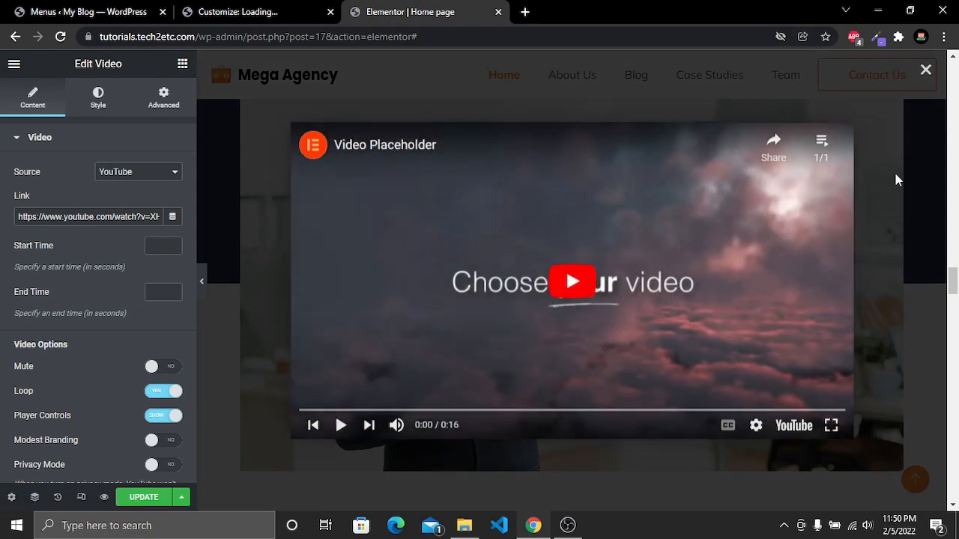
left_click(926, 69)
Review the video widget's source choices, YouTube link, start and end time fields, and video options
left_click(143, 172)
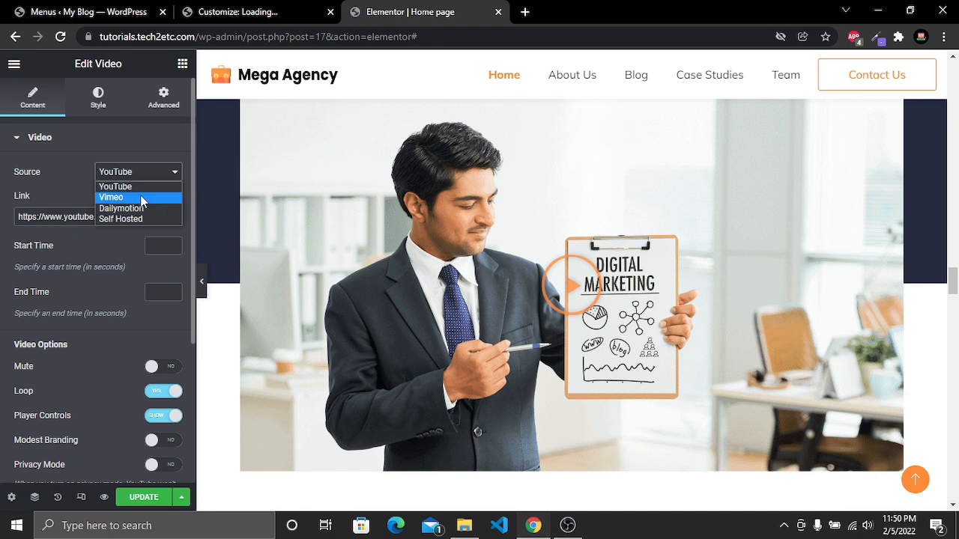
left_click(139, 186)
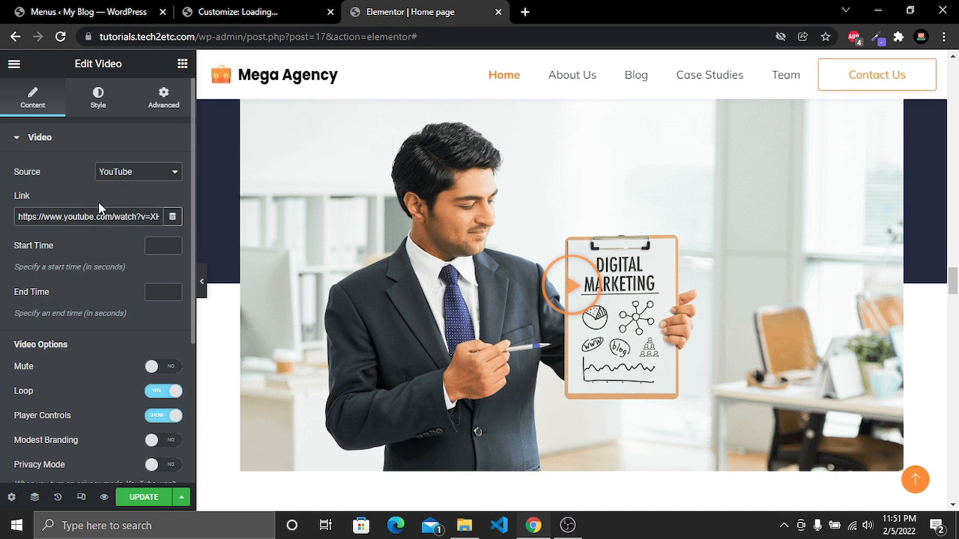
left_click_drag(42, 216, 125, 216)
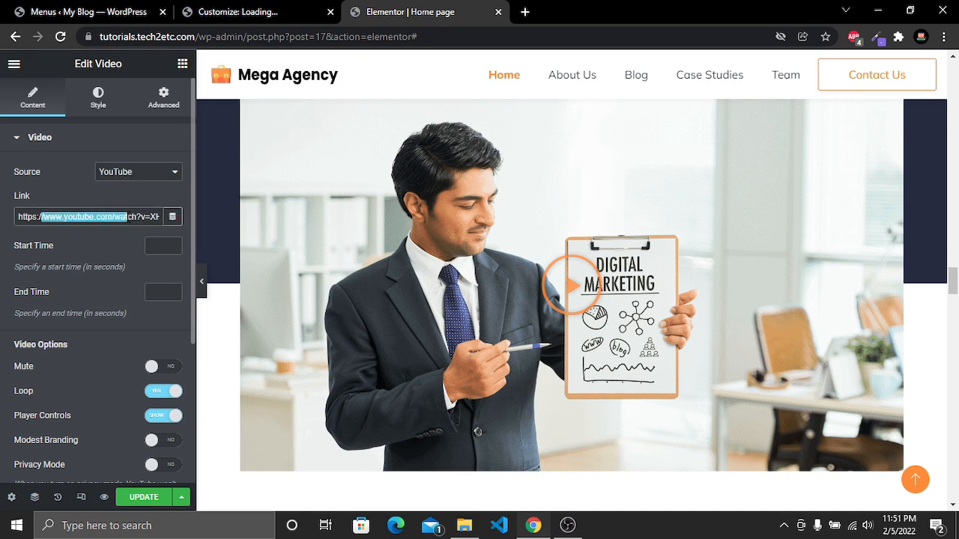
left_click(127, 217)
scroll(127, 221, "down", 2)
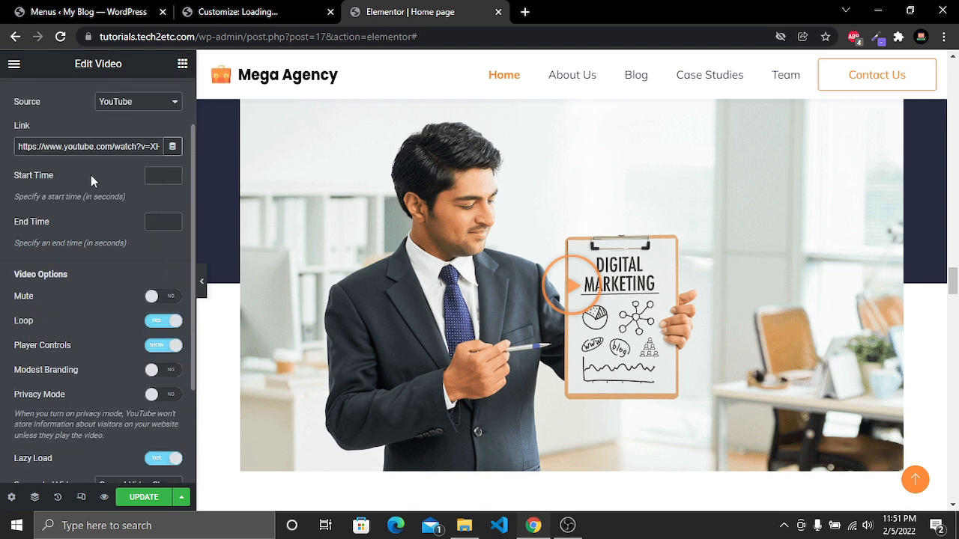
left_click(156, 175)
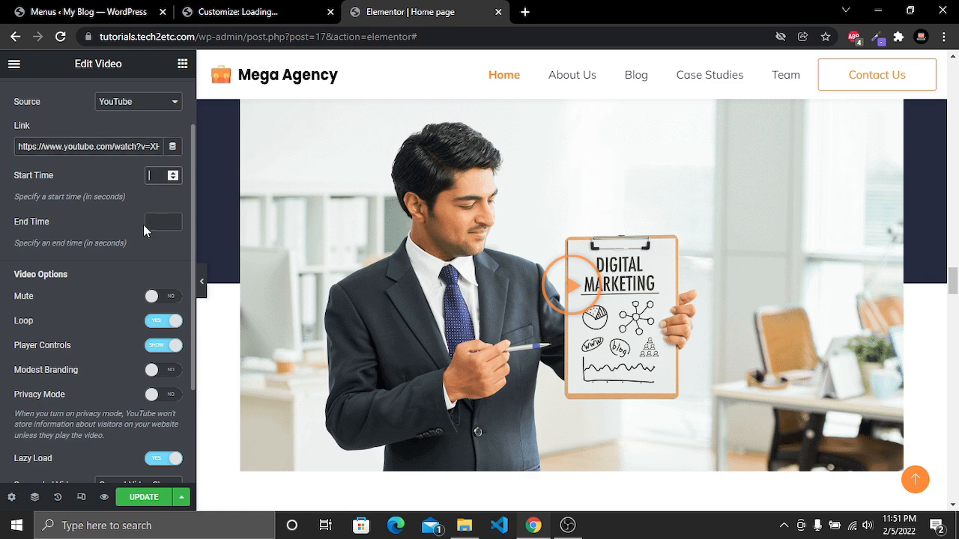
scroll(146, 230, "down", 2)
scroll(144, 226, "up", 1)
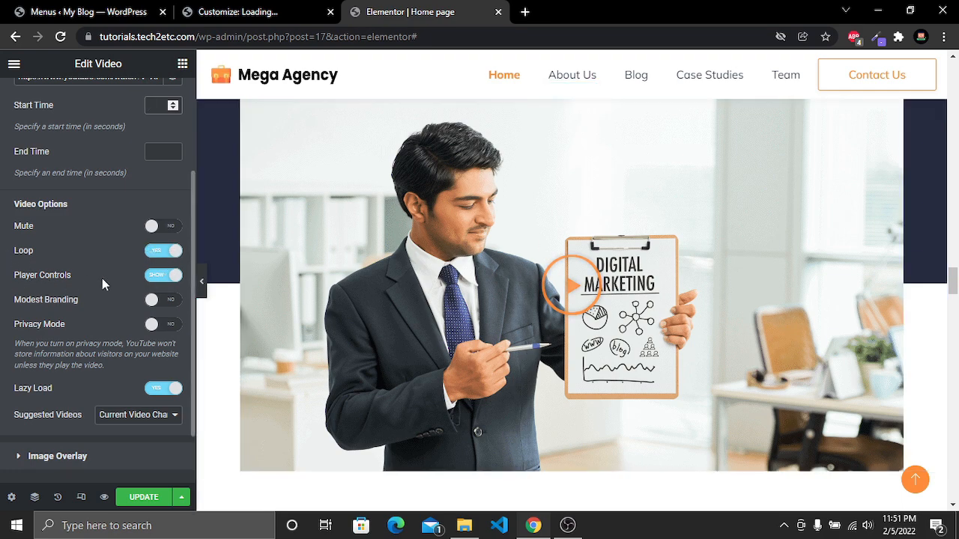
Play the video in its lightbox preview and inspect the Suggested Videos option before closing the preview
left_click(568, 279)
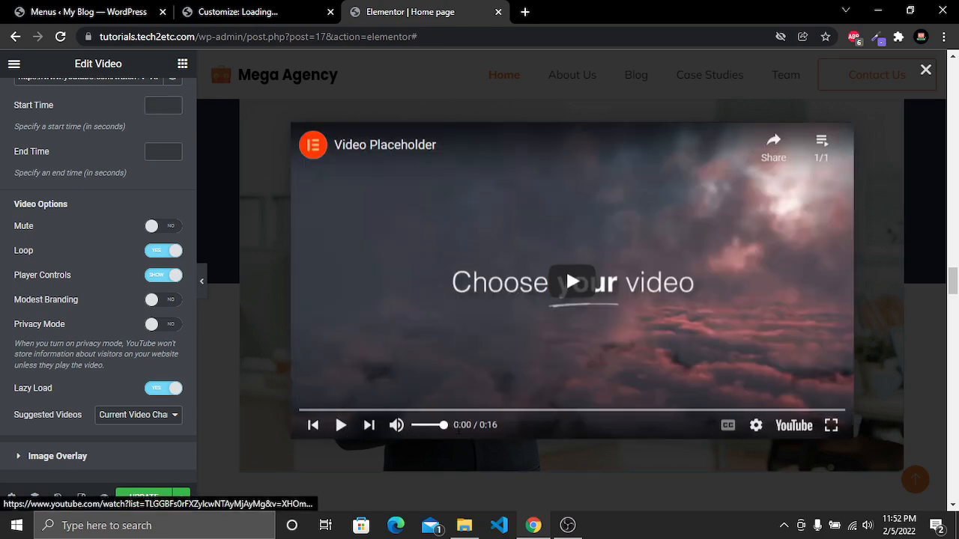
scroll(29, 323, "down", 2)
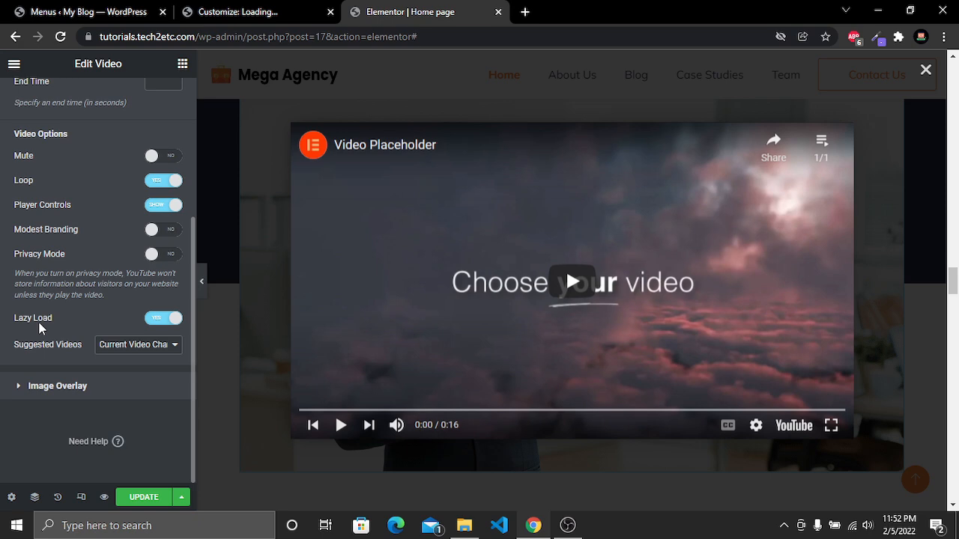
left_click(125, 346)
left_click(136, 343)
scroll(100, 262, "up", 3)
scroll(23, 323, "down", 3)
left_click(926, 69)
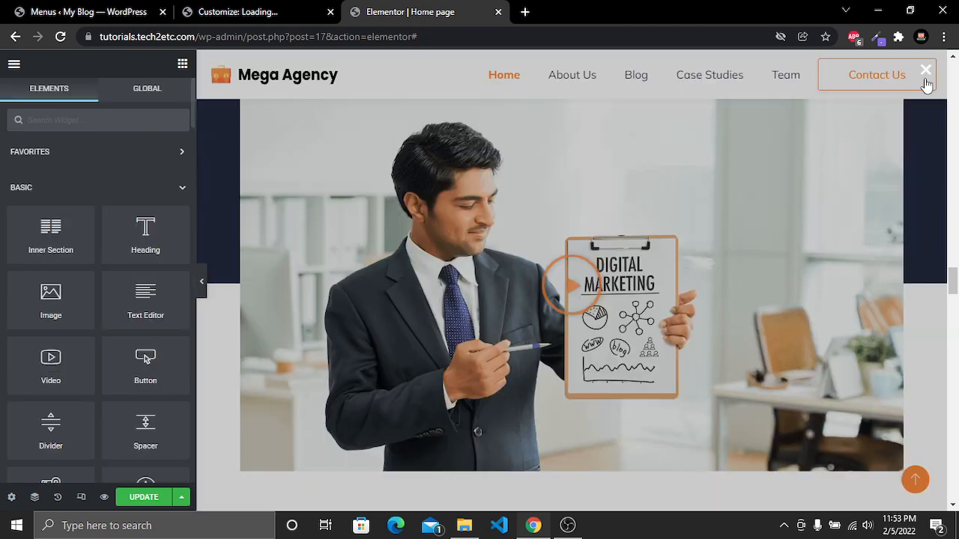
Open the video's Image Overlay settings and browse the media library for an overlay image without inserting one
left_click(734, 150)
right_click(735, 144)
left_click(766, 160)
scroll(102, 279, "down", 5)
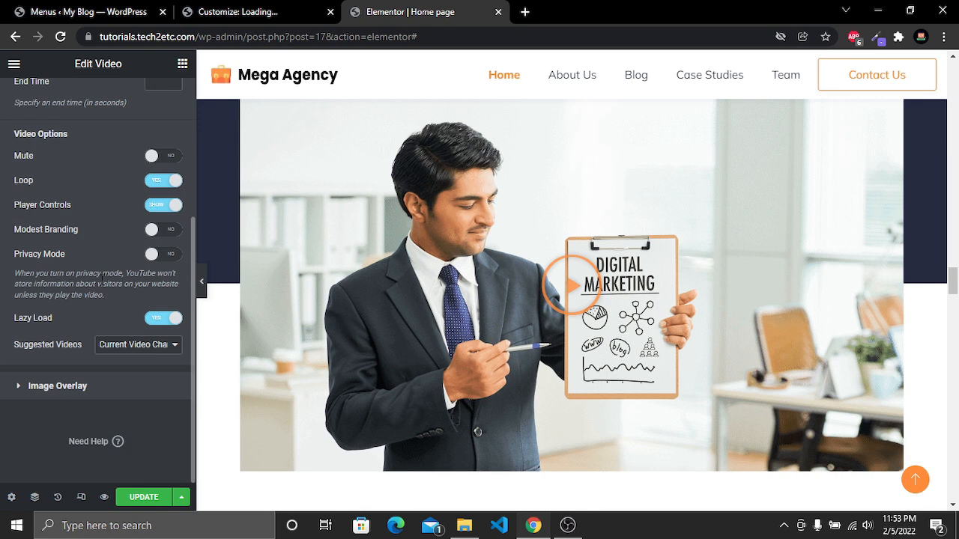
left_click(66, 386)
left_click(97, 300)
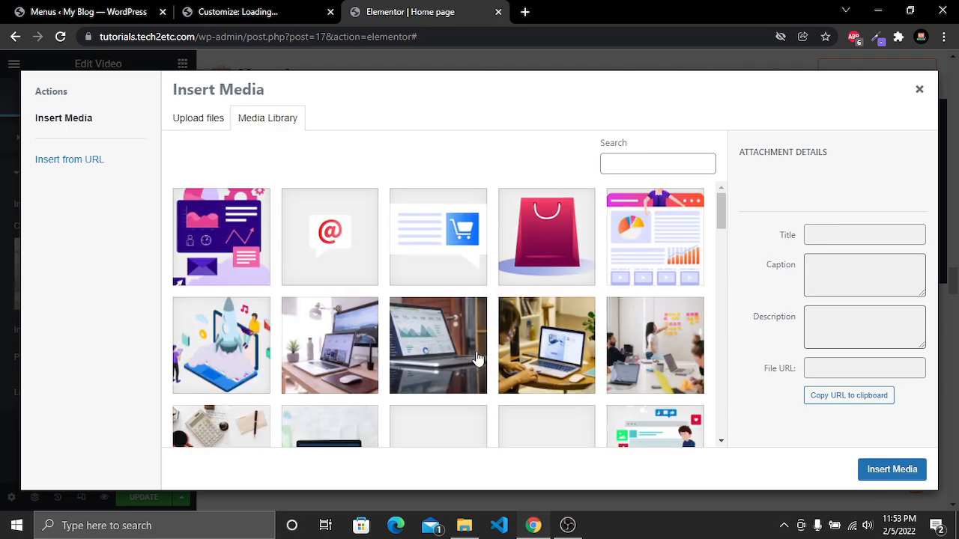
scroll(487, 360, "down", 5)
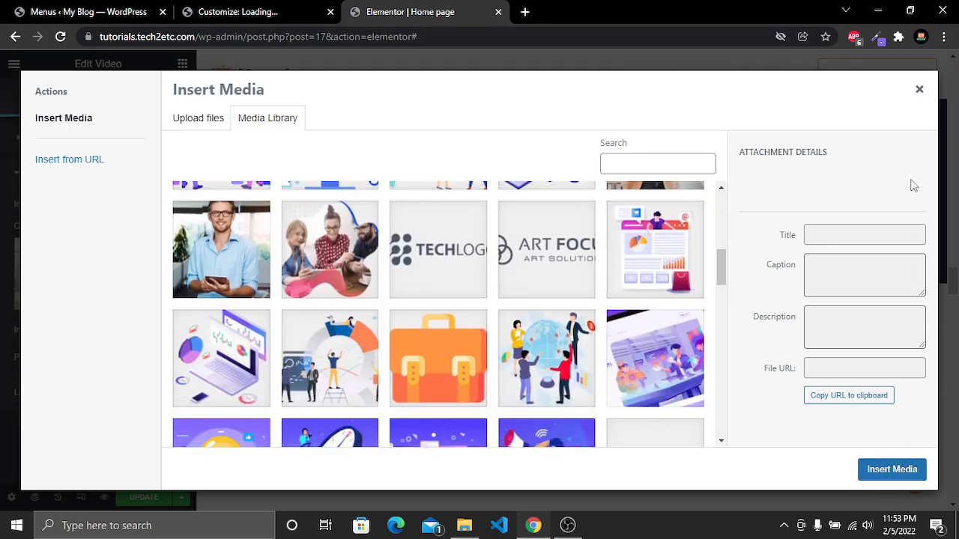
left_click(919, 89)
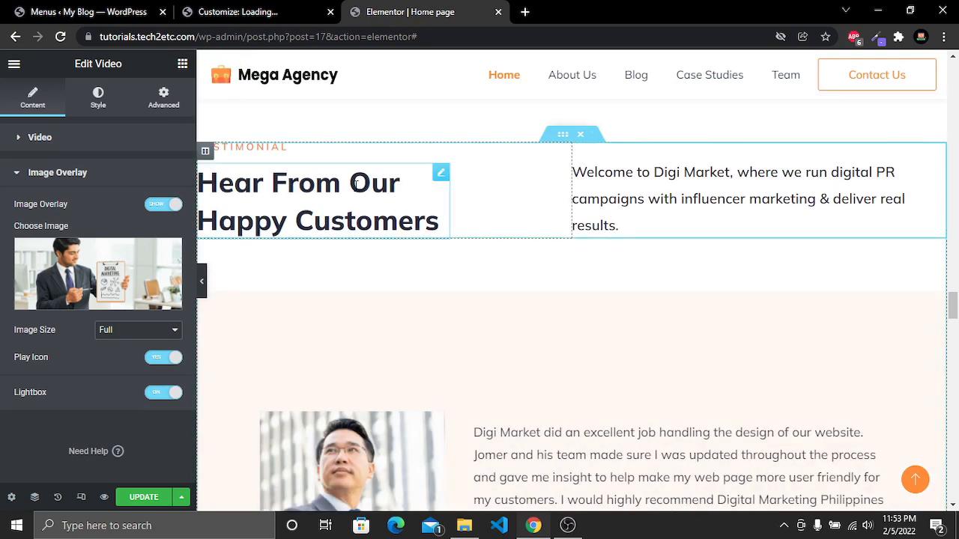
Replace "Digi Market" with "Mega Agency" in the testimonials section's welcome paragraph
left_click(689, 188)
left_click_drag(654, 173, 732, 173)
type("Mega Agency")
Open the testimonial carousel settings and the first testimonial's image picker, closing it without changes
scroll(690, 339, "down", 4)
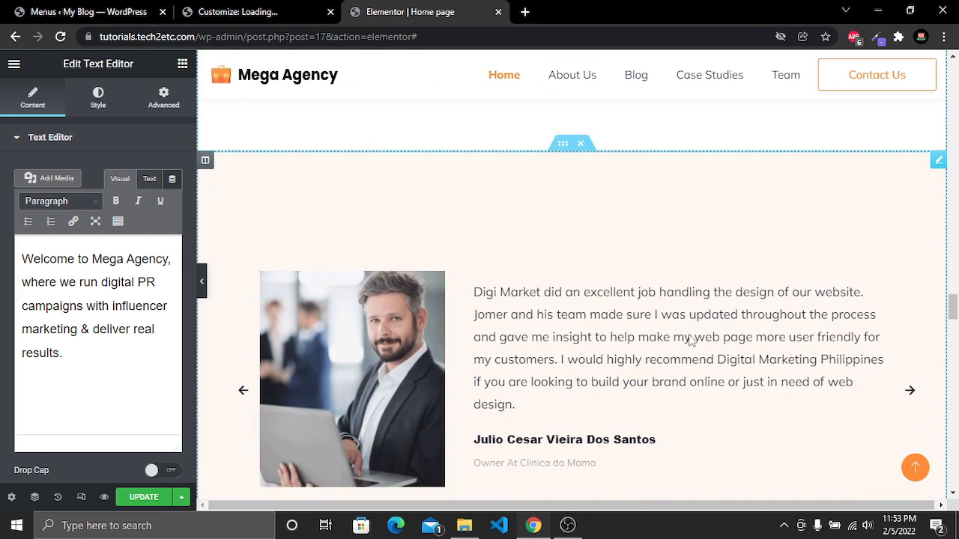
scroll(691, 341, "up", 1)
left_click(600, 196)
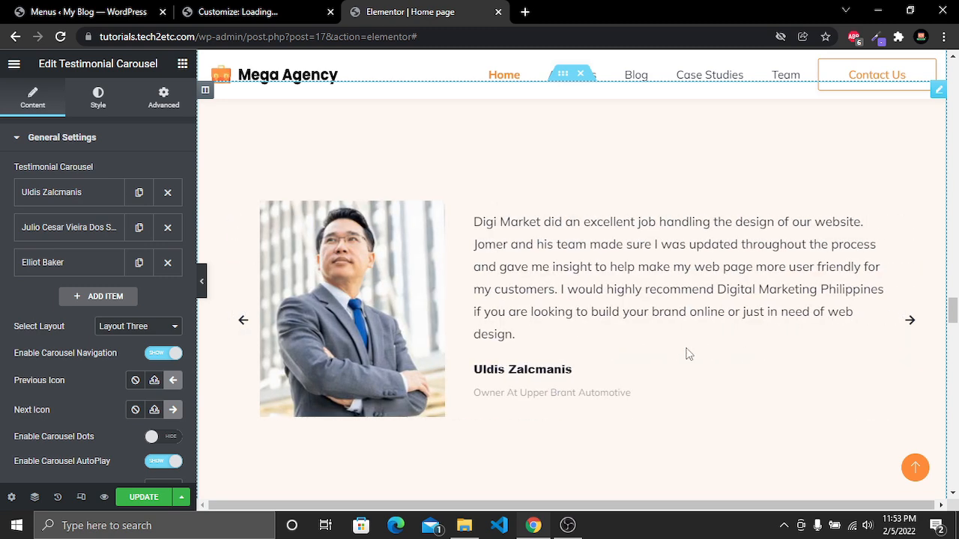
right_click(689, 132)
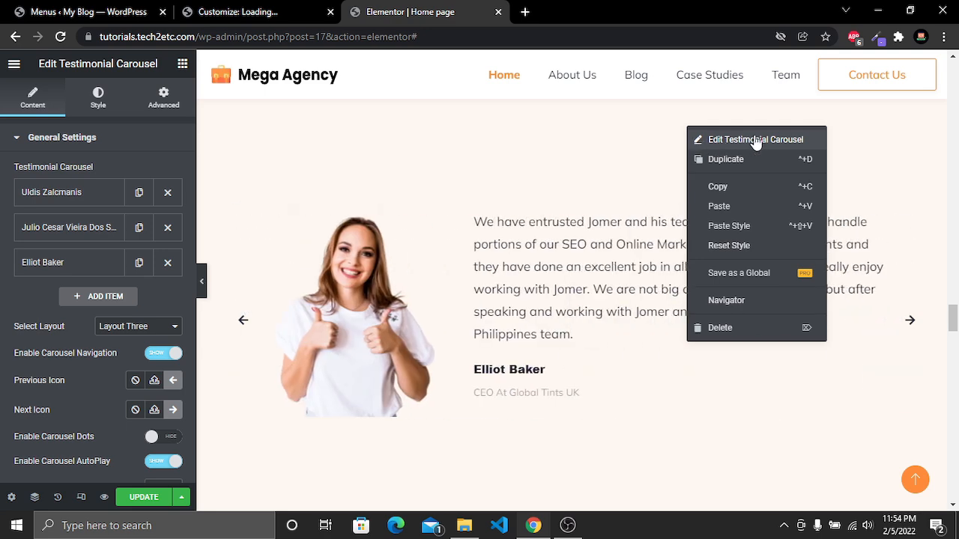
left_click(754, 140)
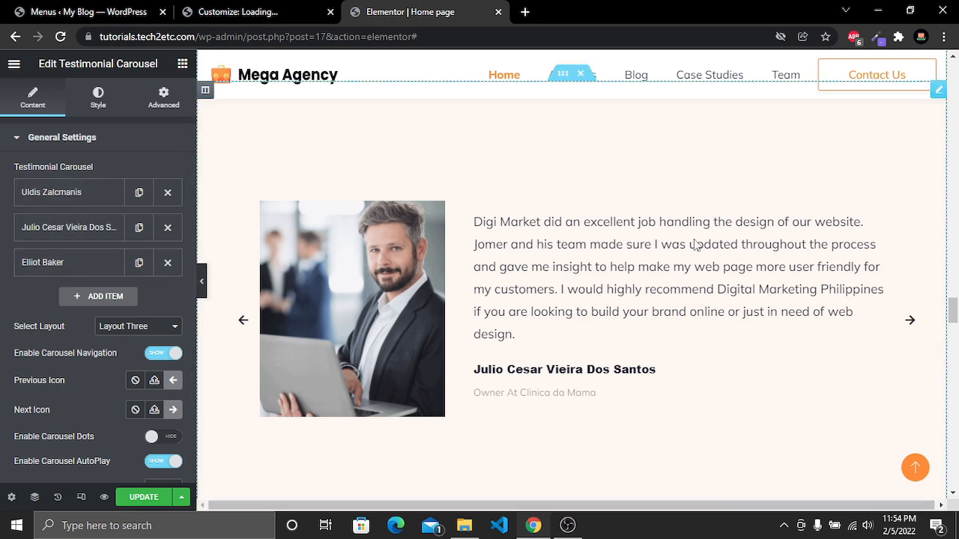
left_click(75, 195)
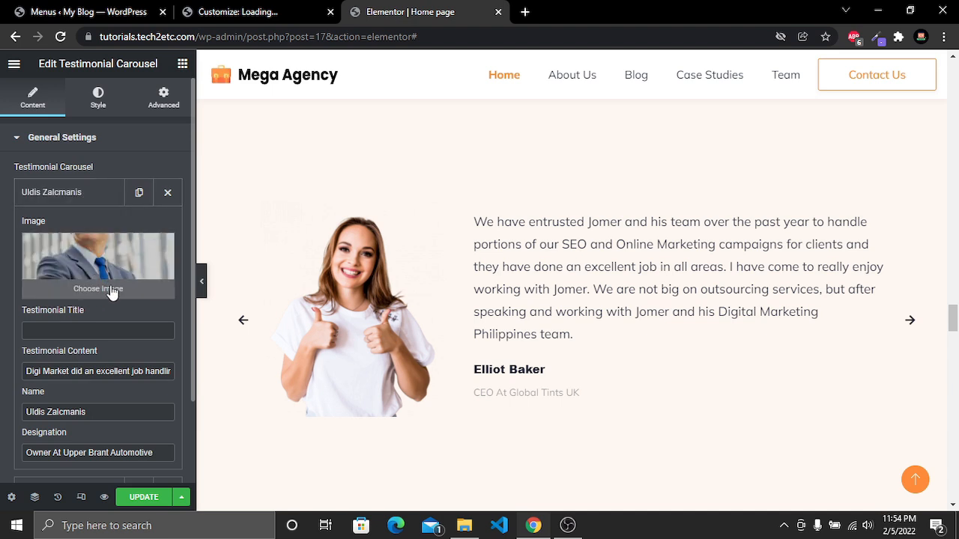
scroll(109, 269, "down", 1)
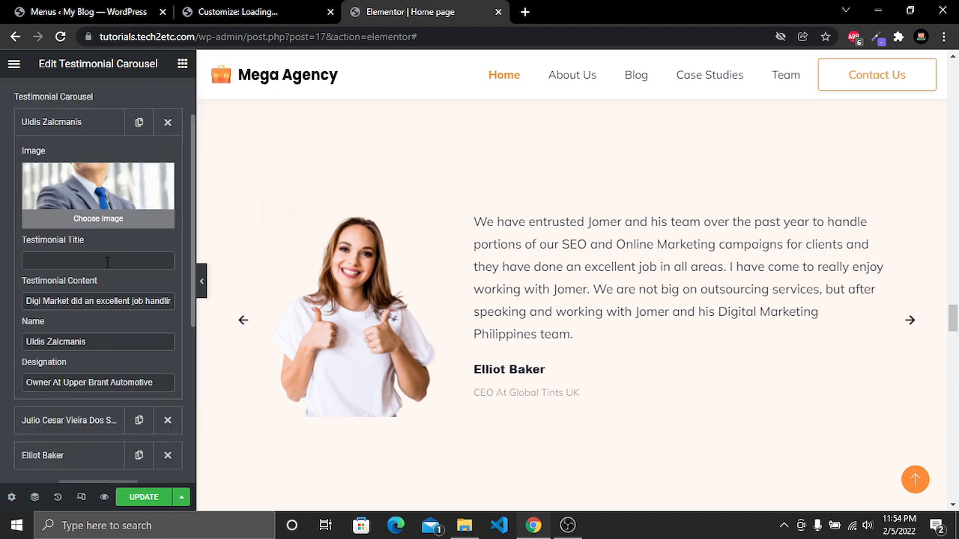
scroll(108, 270, "up", 1)
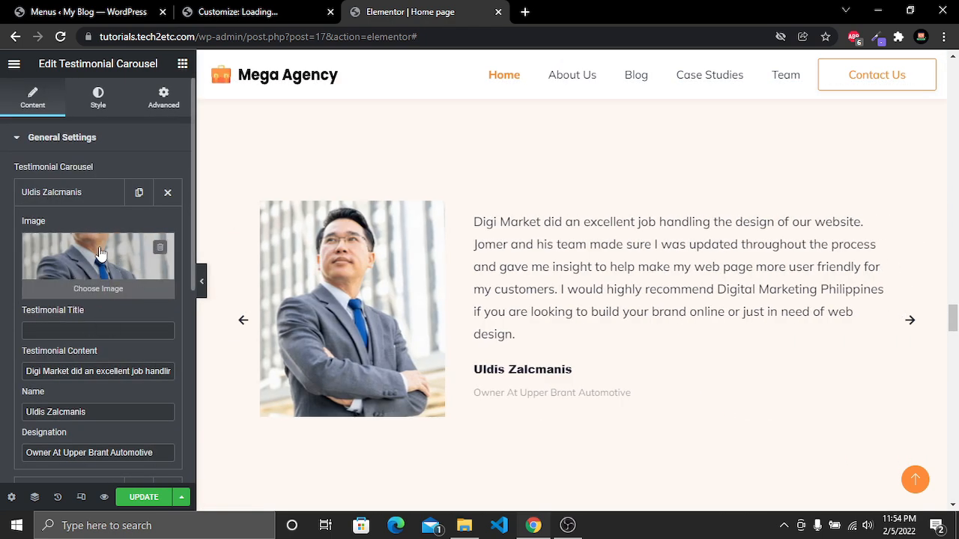
left_click(101, 292)
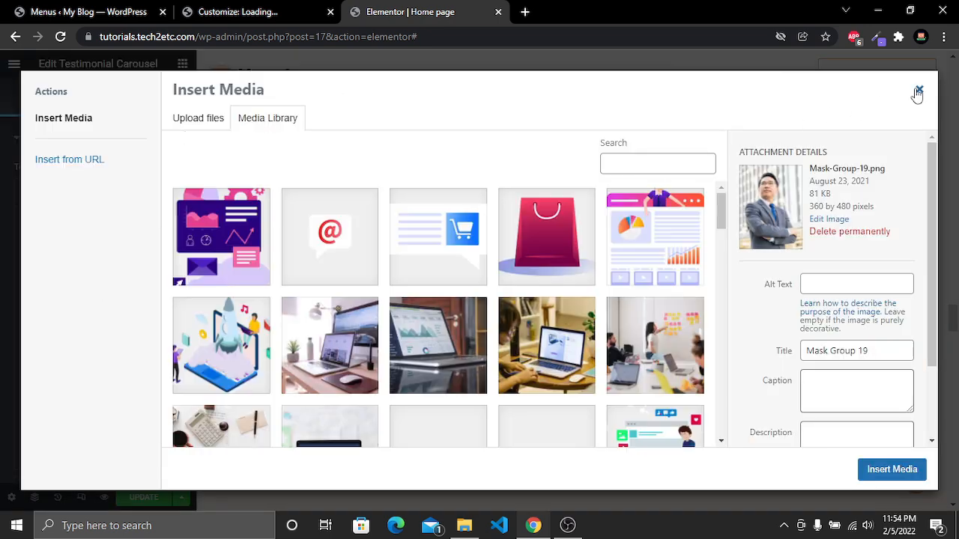
left_click(919, 89)
Examine the first testimonial's content, name and designation fields, then collapse the item
scroll(99, 305, "down", 2)
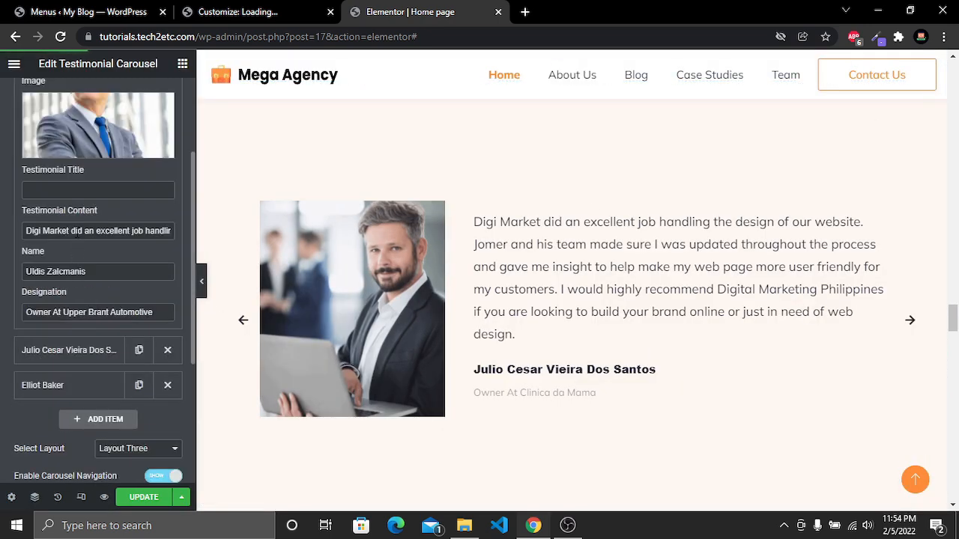
left_click_drag(33, 231, 141, 230)
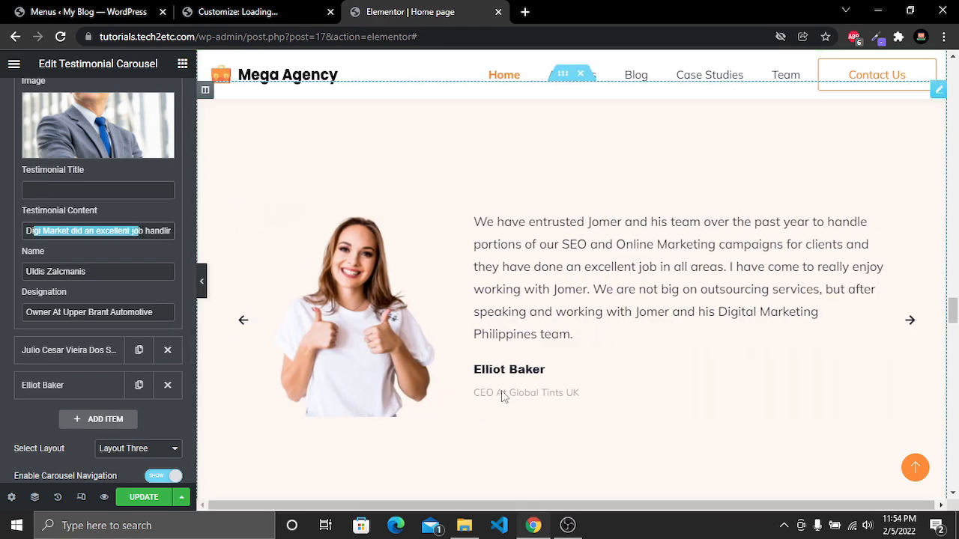
left_click(143, 231)
left_click_drag(33, 231, 150, 231)
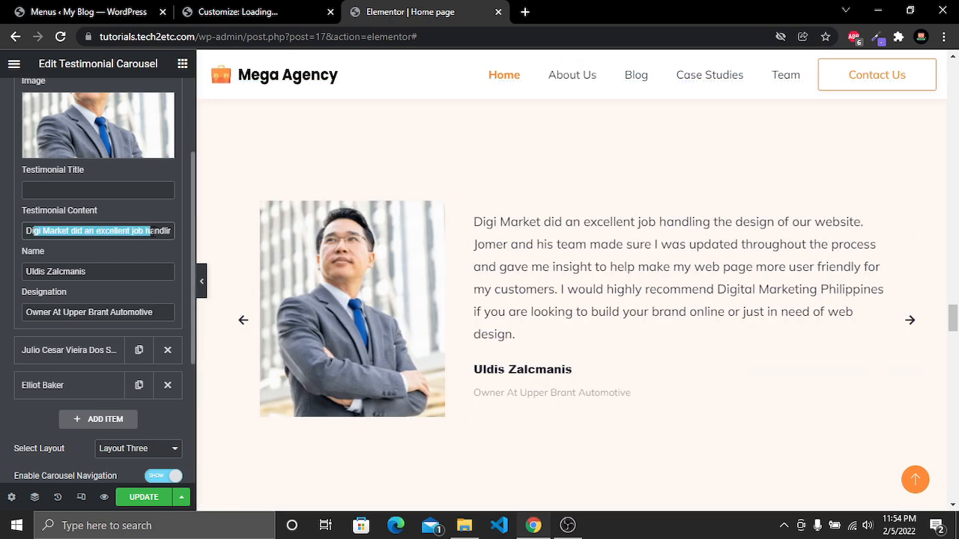
left_click_drag(110, 272, 14, 276)
left_click_drag(32, 312, 155, 312)
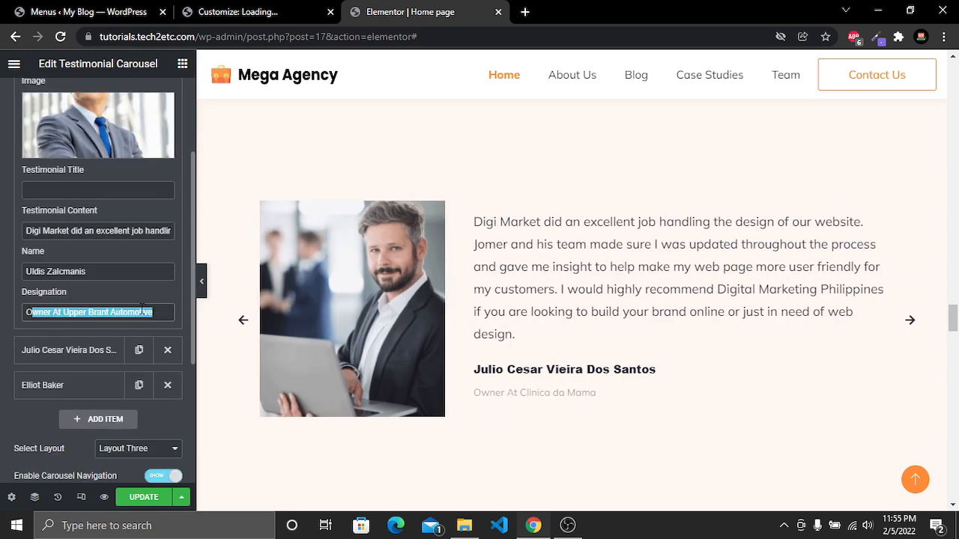
scroll(138, 312, "up", 1)
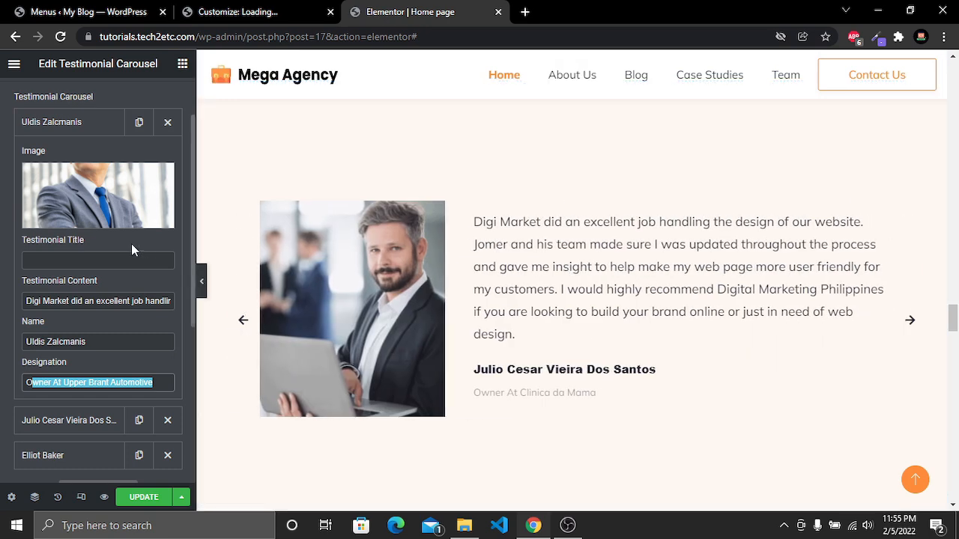
scroll(141, 244, "up", 1)
left_click(84, 198)
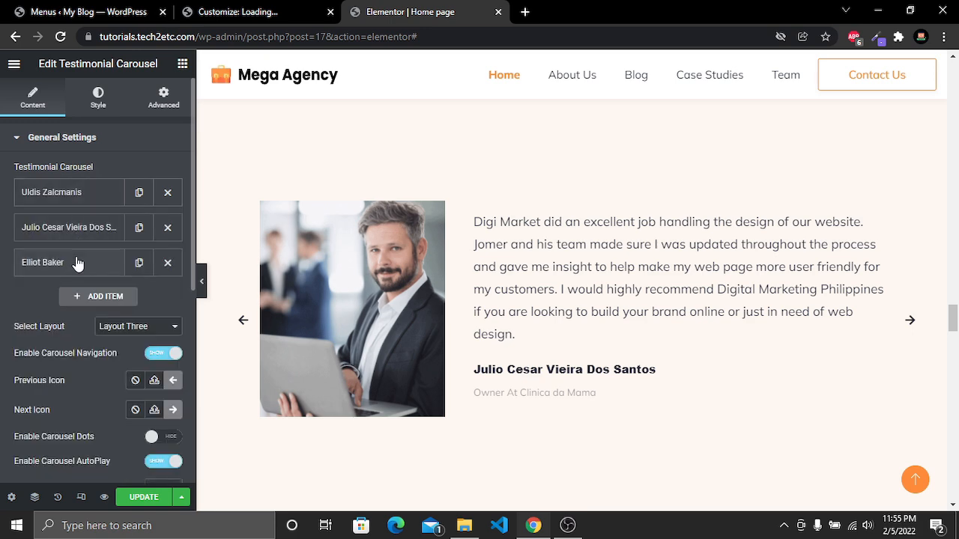
Add a new testimonial item and set its image to the photo of the smiling man holding a tablet
left_click(106, 297)
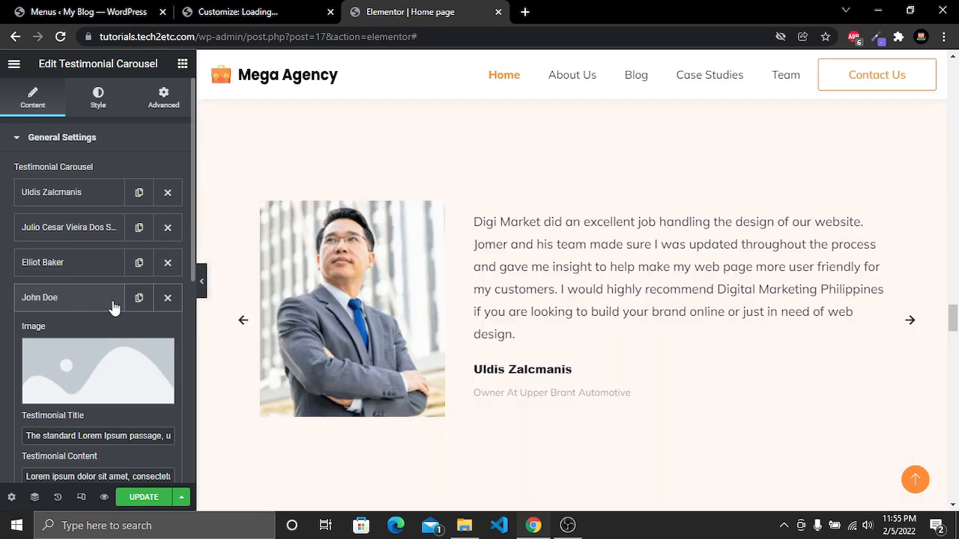
left_click(104, 325)
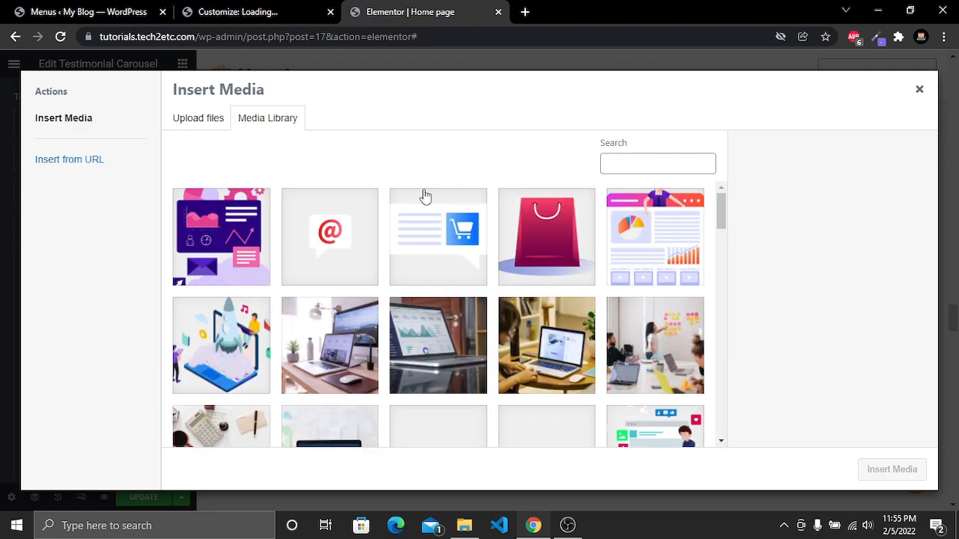
scroll(425, 197, "down", 5)
scroll(253, 272, "up", 1)
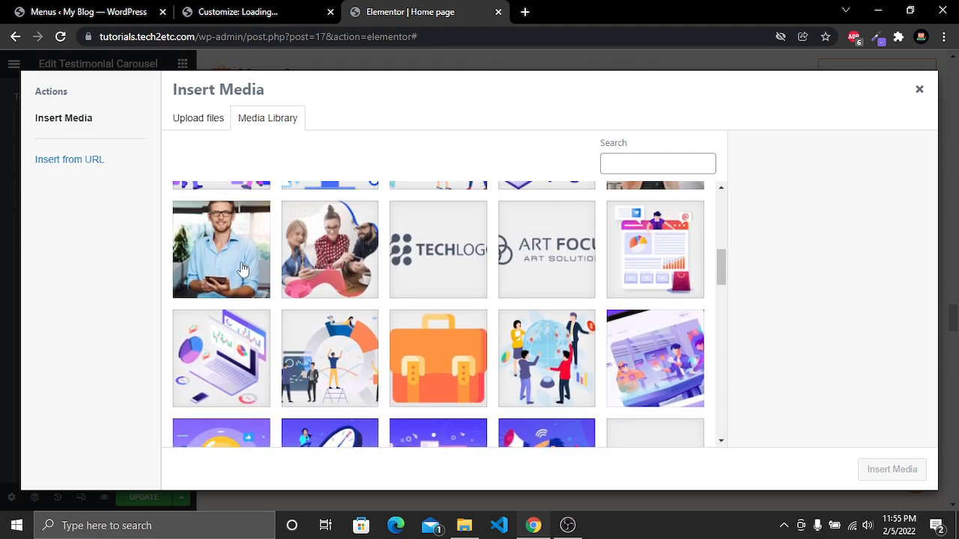
left_click(253, 273)
left_click(889, 469)
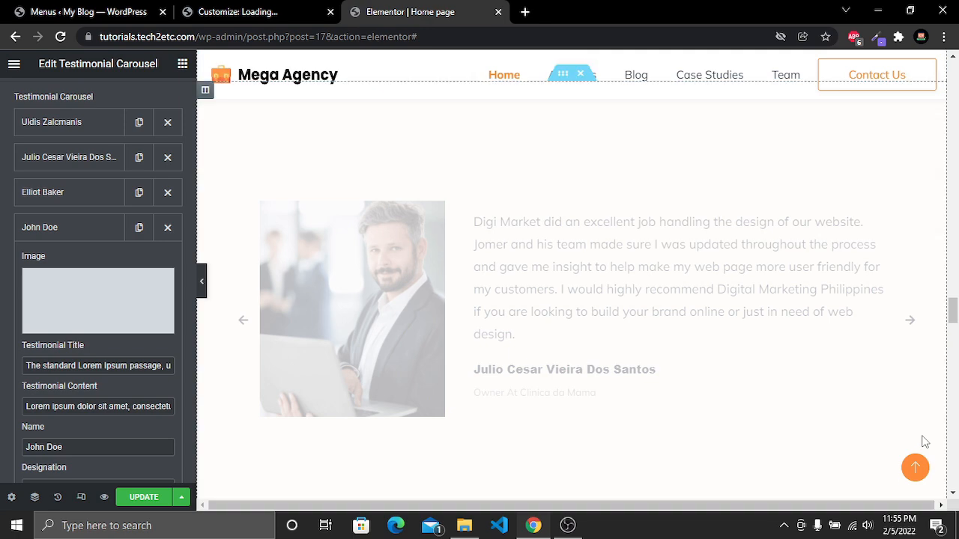
Clear the new testimonial's title and review its content, name and designation fields
scroll(113, 202, "down", 4)
scroll(113, 201, "up", 2)
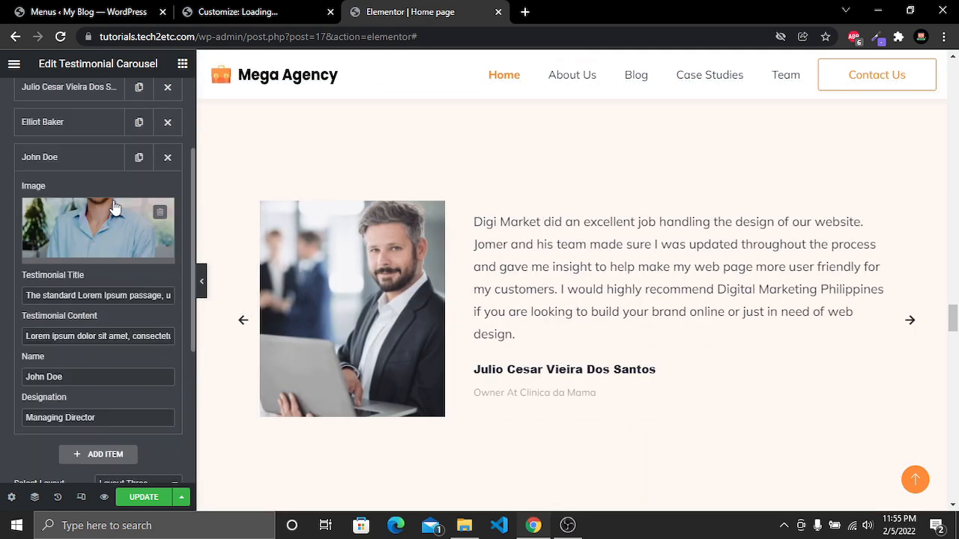
triple_click(119, 295)
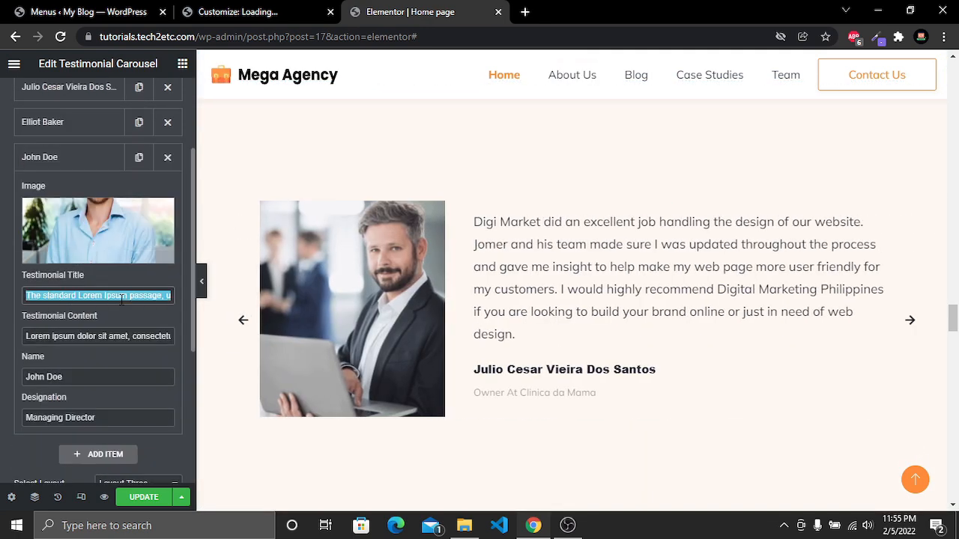
key("BackSpace")
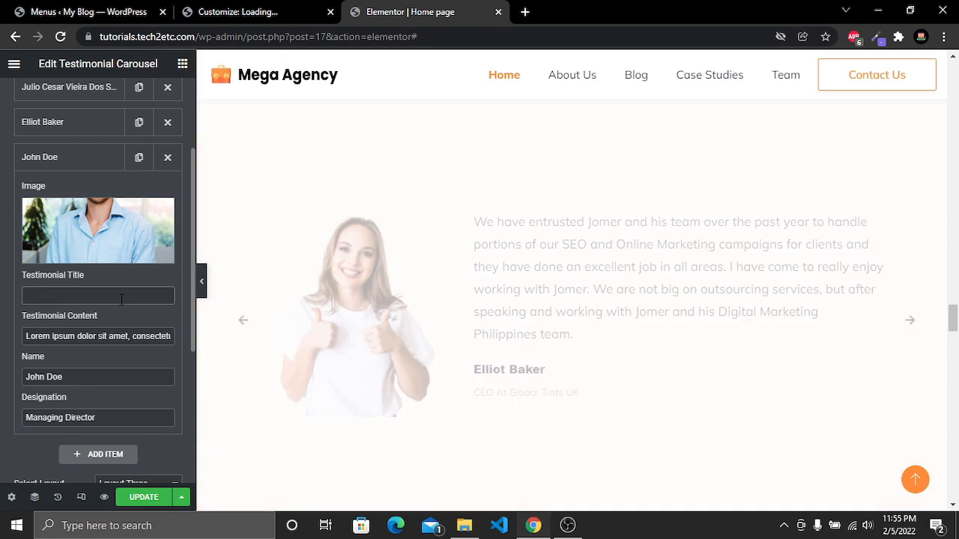
left_click_drag(69, 336, 119, 337)
left_click_drag(68, 374, 11, 380)
left_click(71, 412)
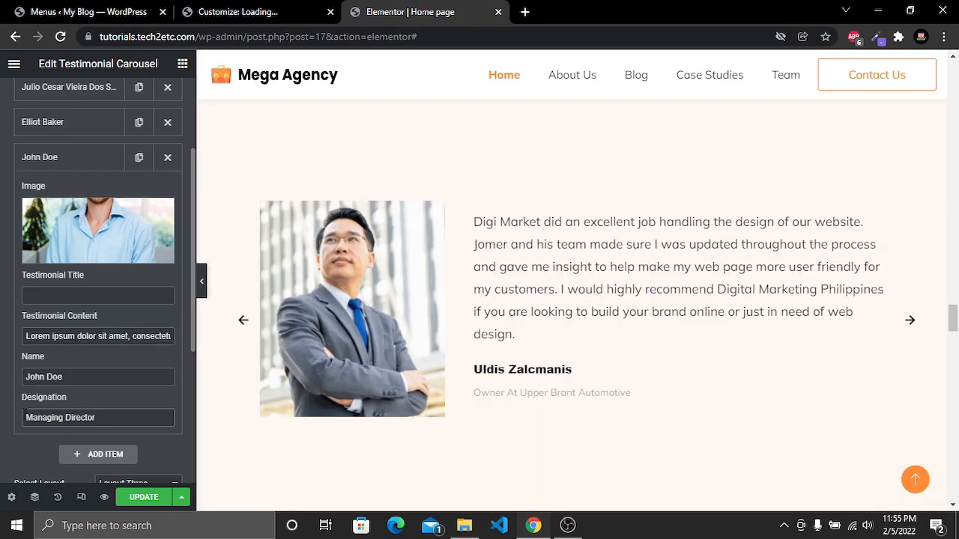
left_click_drag(26, 417, 97, 420)
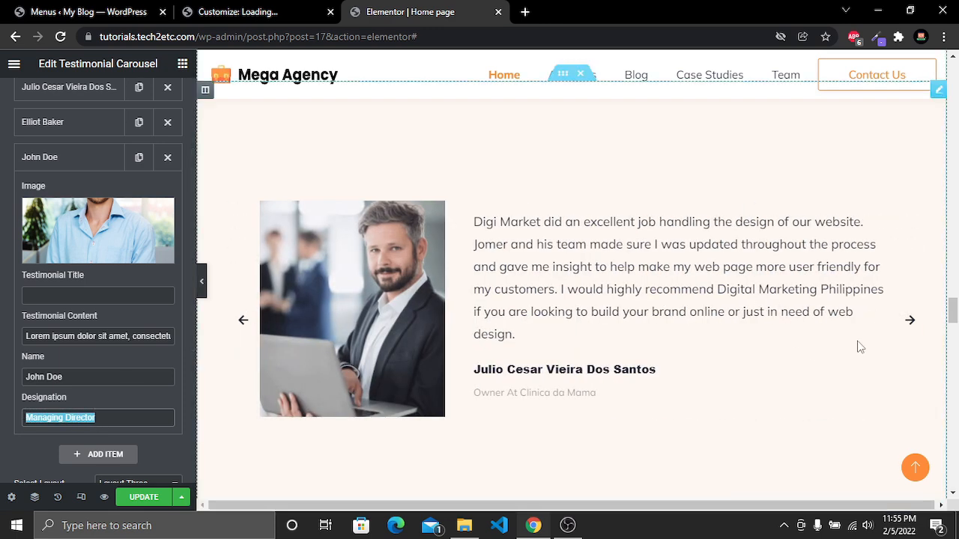
Cycle through the carousel slides with its arrows and collapse the new testimonial item
left_click(911, 321)
left_click(911, 321)
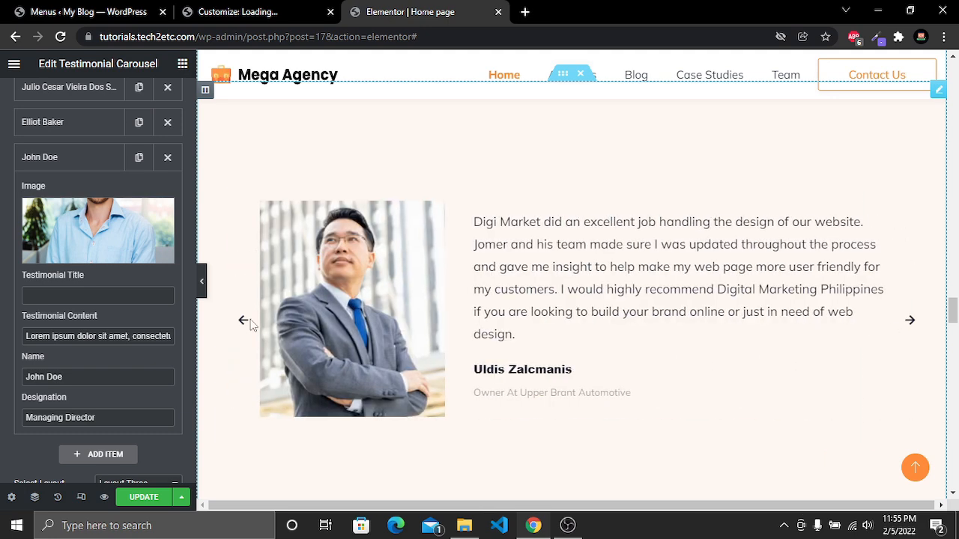
left_click(243, 320)
scroll(77, 267, "up", 3)
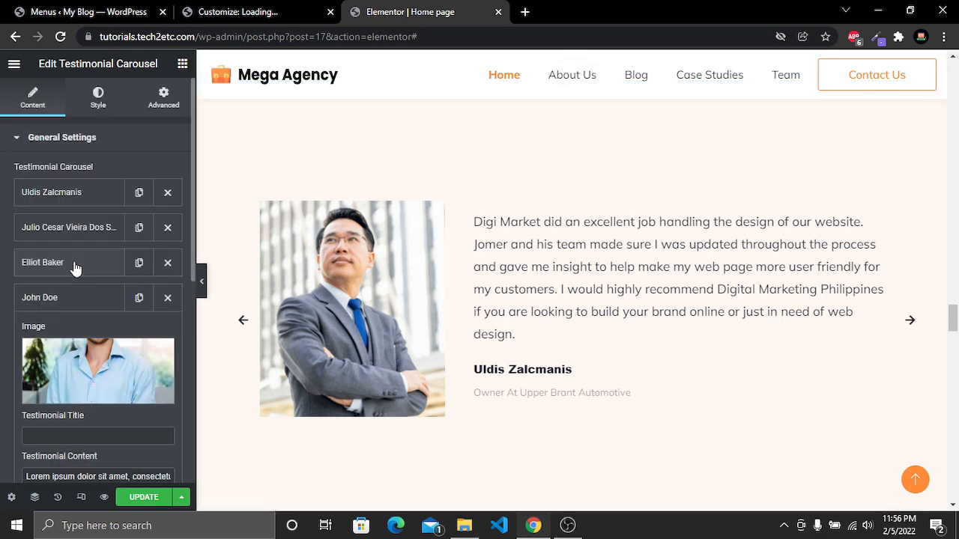
left_click(90, 302)
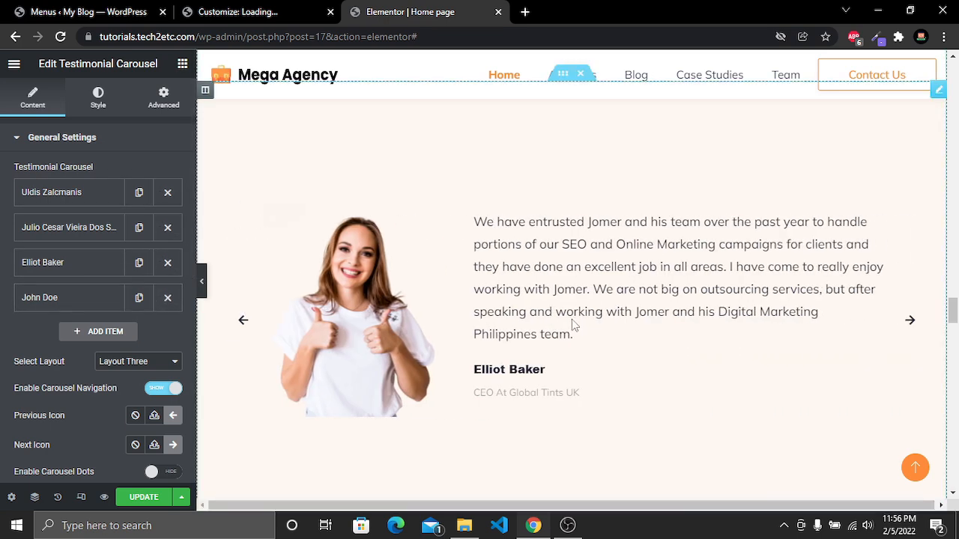
Select the View All Testimonials button and set its border width to 2 on all sides
scroll(446, 313, "down", 4)
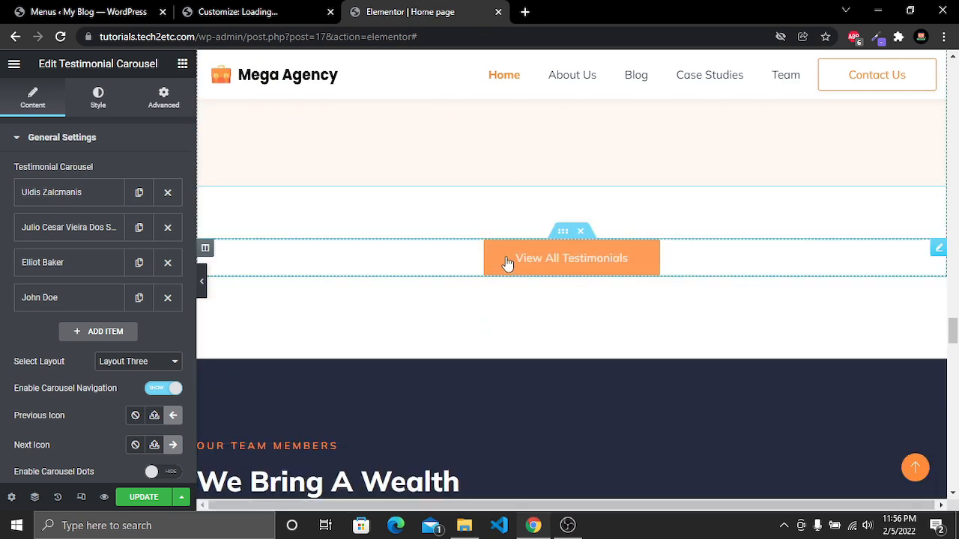
left_click(576, 263)
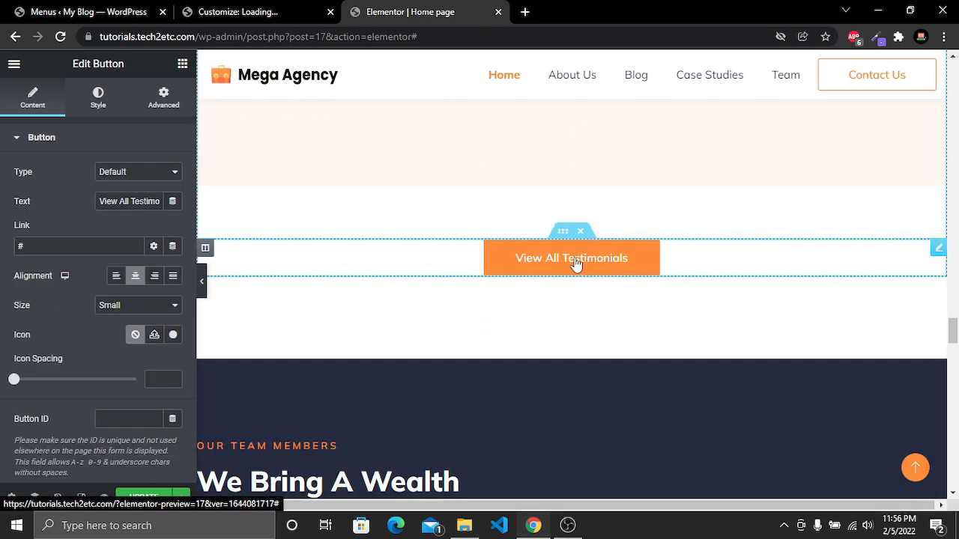
left_click(99, 107)
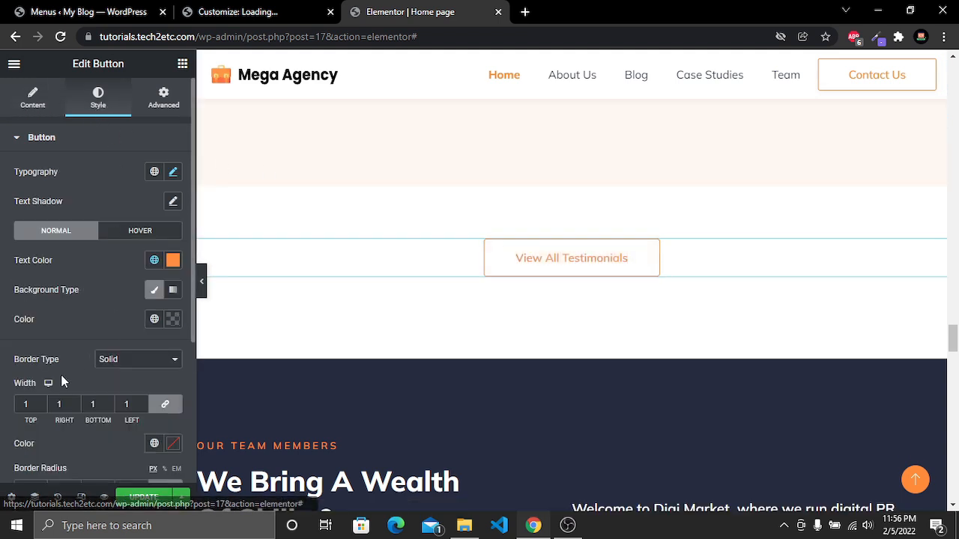
left_click(41, 402)
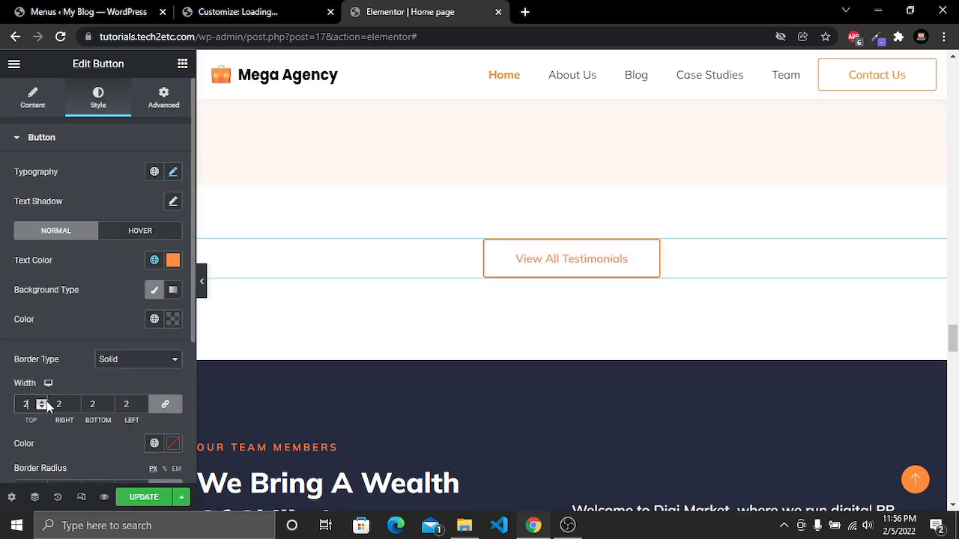
Set the button's typography weight to 700
left_click(172, 173)
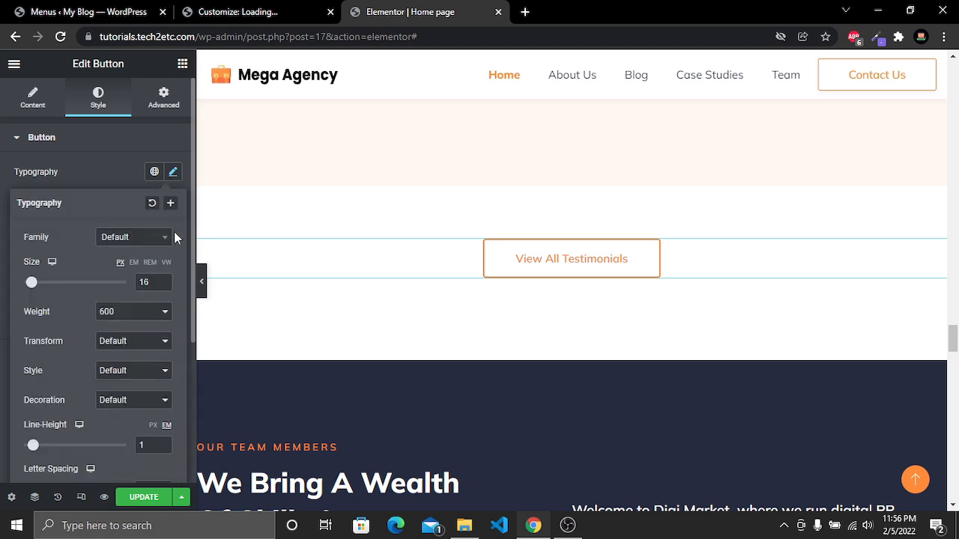
left_click(129, 315)
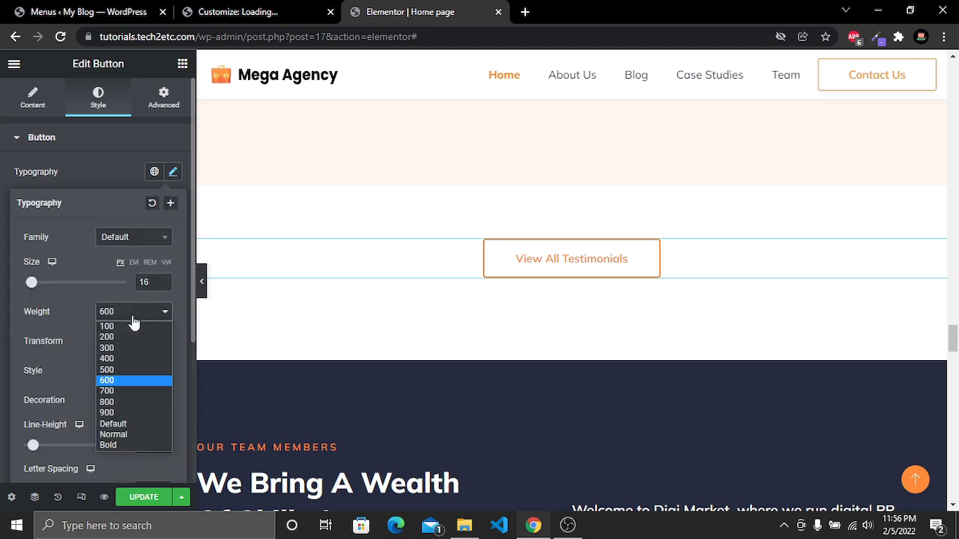
left_click(125, 388)
left_click(416, 293)
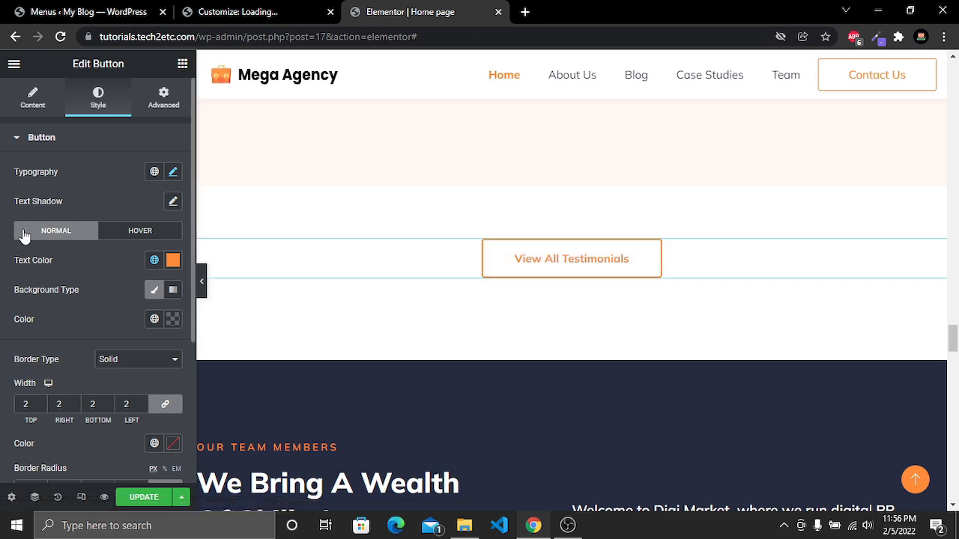
Reset the button's normal text color and pick the orange #F88232
left_click(173, 260)
left_click_drag(171, 328, 125, 375)
left_click_drag(210, 423, 235, 375)
left_click(203, 286)
left_click(228, 313)
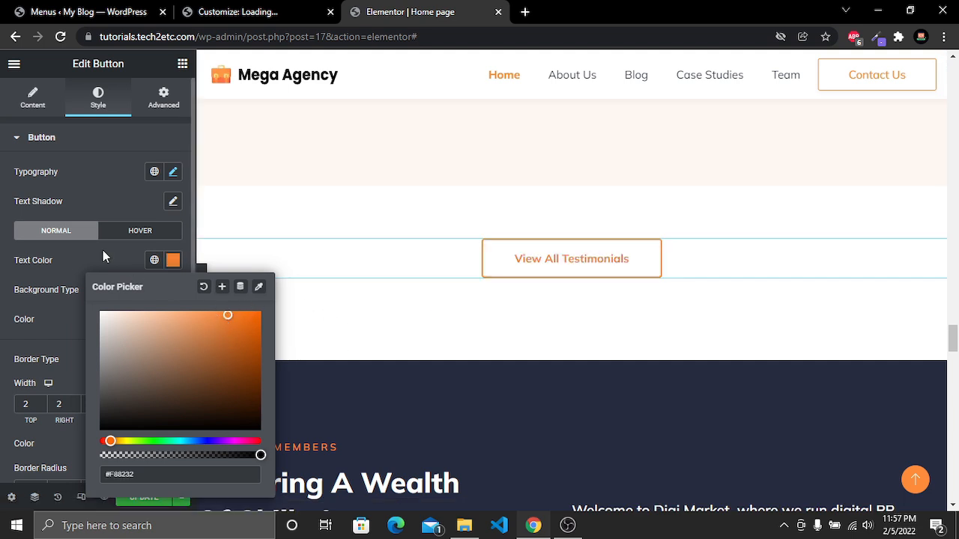
left_click(78, 260)
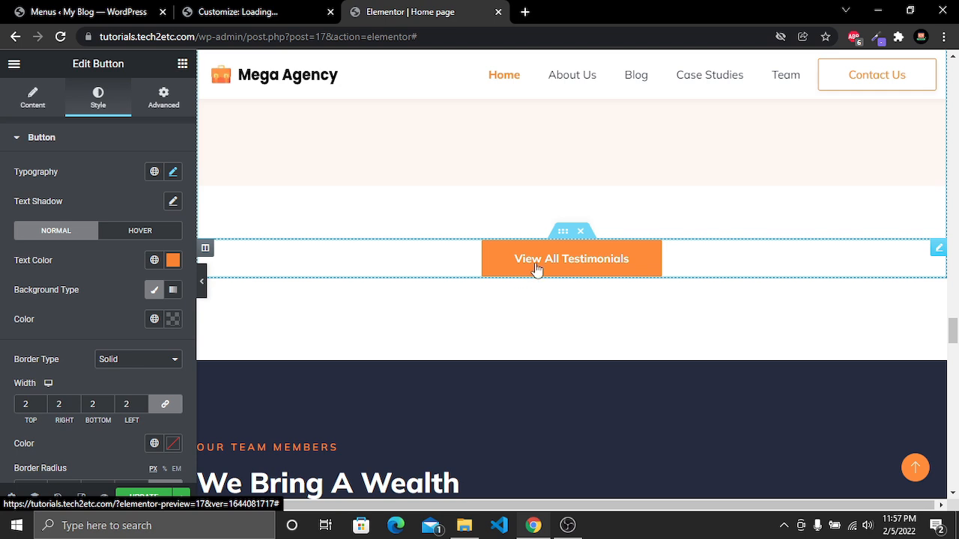
Try a red hover text color for the button and set it back to #FFFFFF
left_click(149, 232)
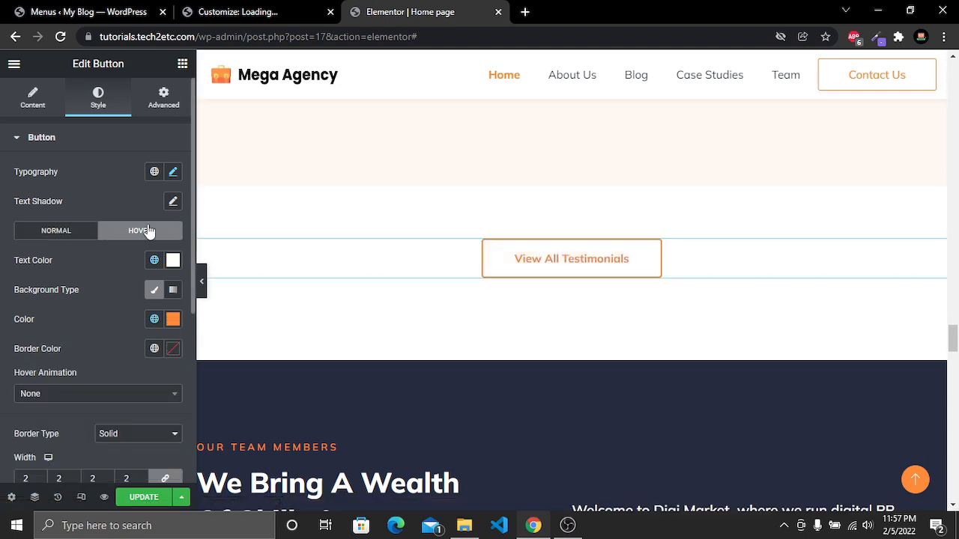
left_click(173, 260)
left_click(229, 381)
left_click(248, 342)
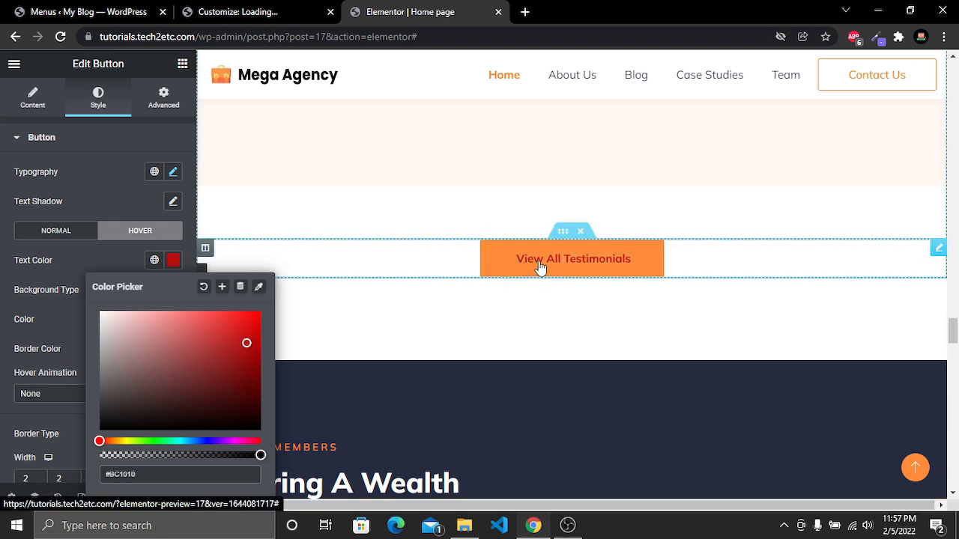
left_click_drag(225, 342, 72, 308)
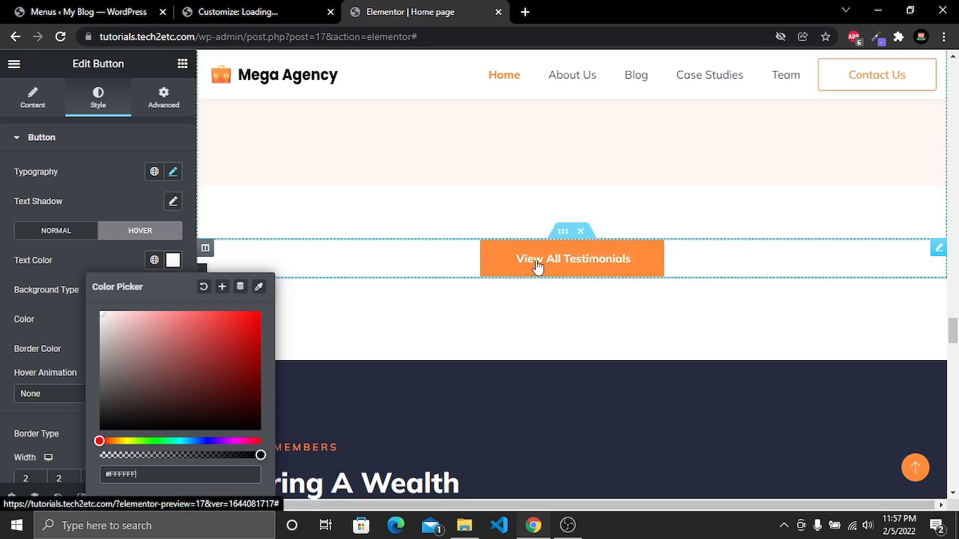
left_click(98, 251)
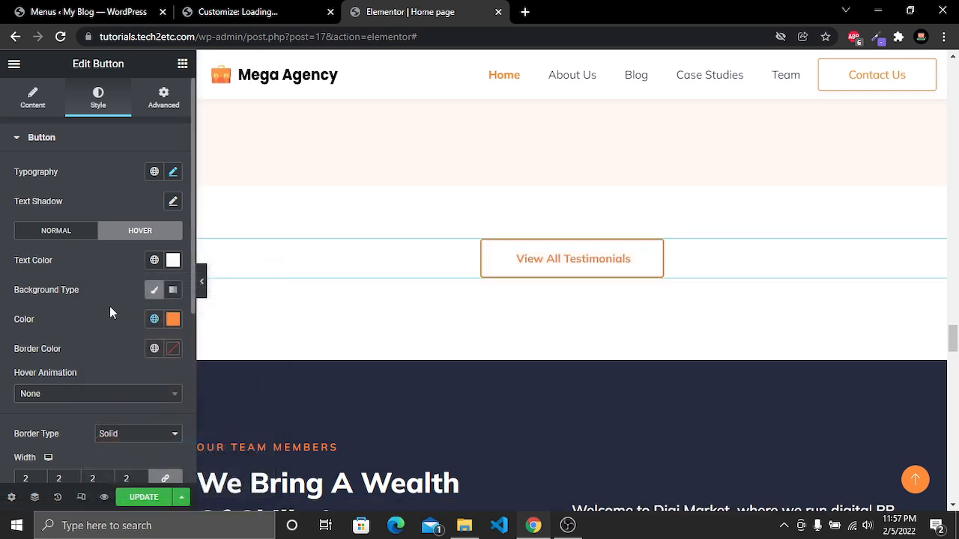
Replace "Digi Market" with "Mega Agency" in the team section's welcome paragraph
scroll(487, 332, "down", 4)
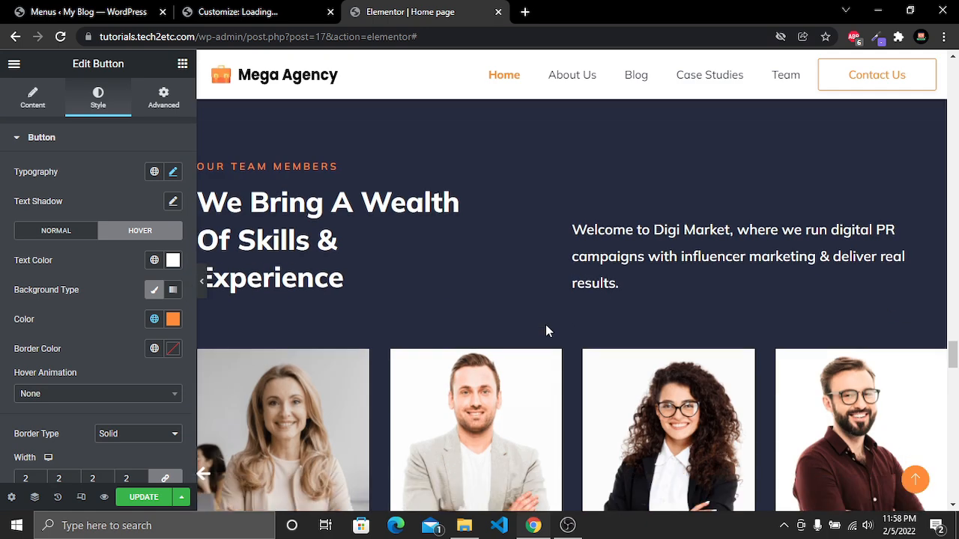
scroll(532, 336, "up", 2)
scroll(547, 301, "down", 2)
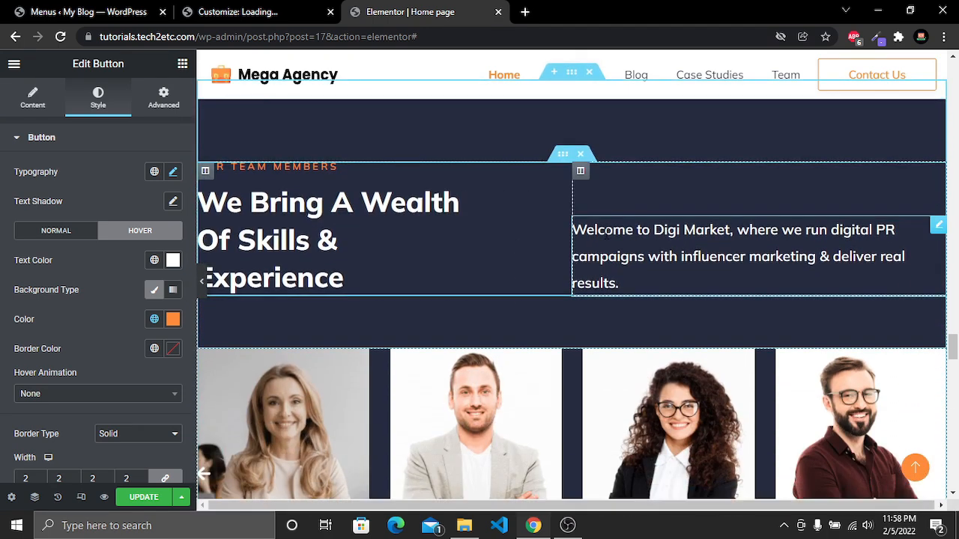
left_click(615, 232)
left_click_drag(654, 230, 727, 231)
type("Mega Agency")
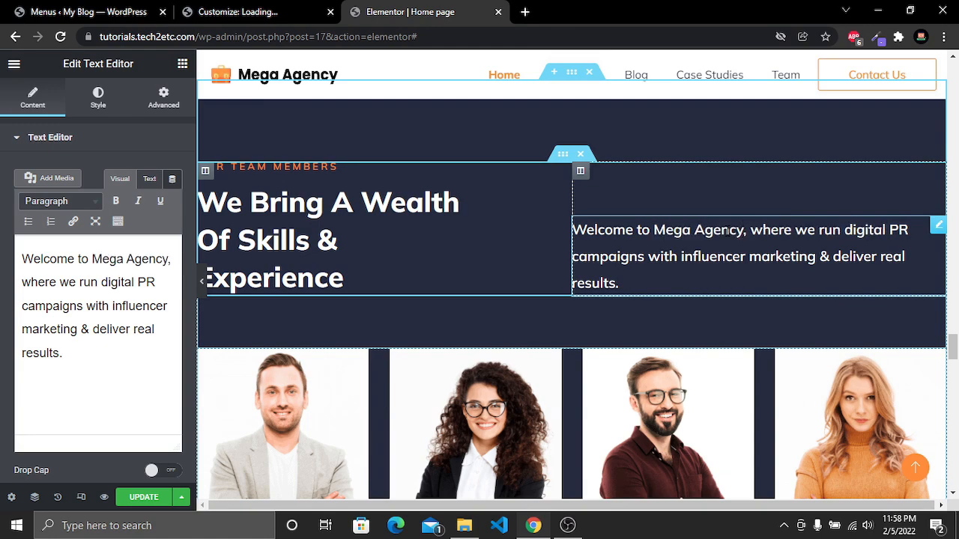
Open the team members carousel for editing
scroll(726, 231, "down", 2)
scroll(726, 231, "down", 2)
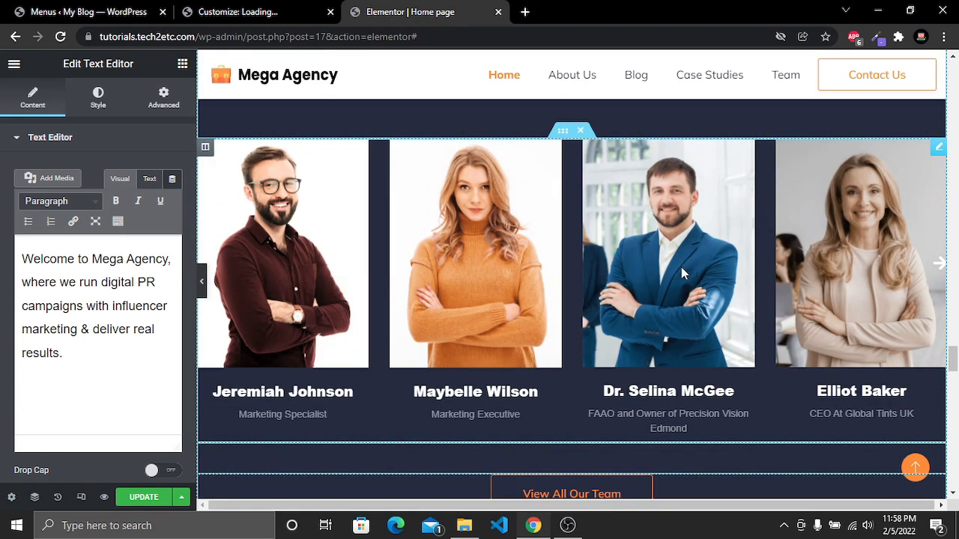
scroll(837, 260, "up", 2)
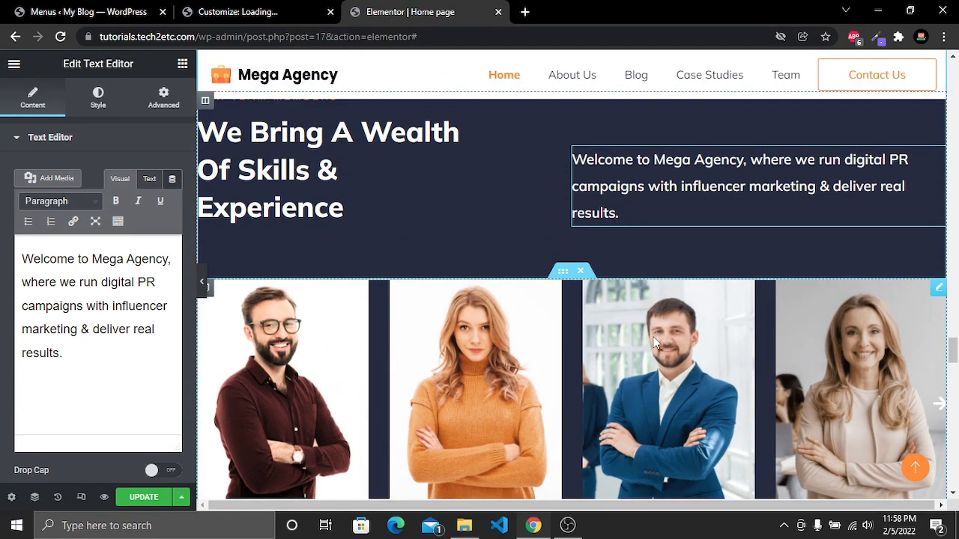
left_click_drag(653, 337, 442, 341)
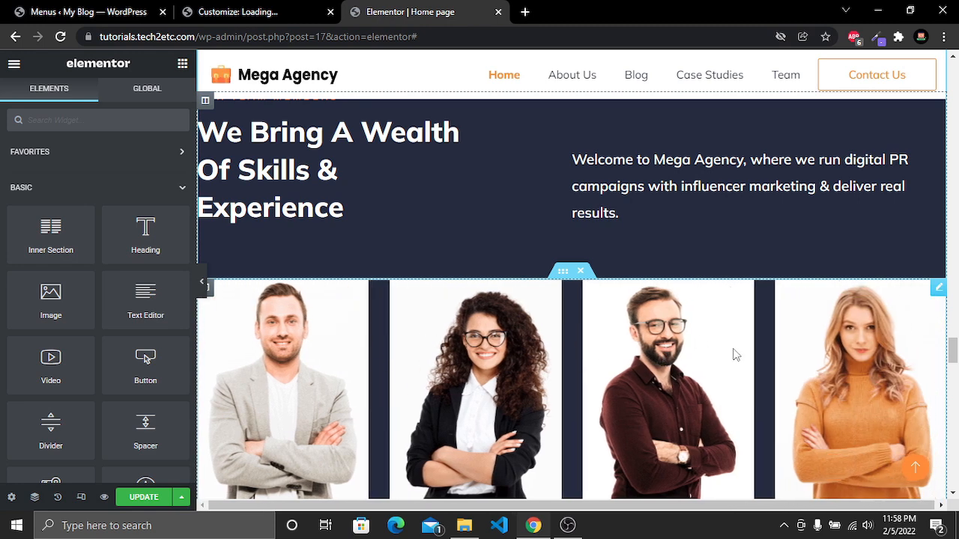
right_click(571, 304)
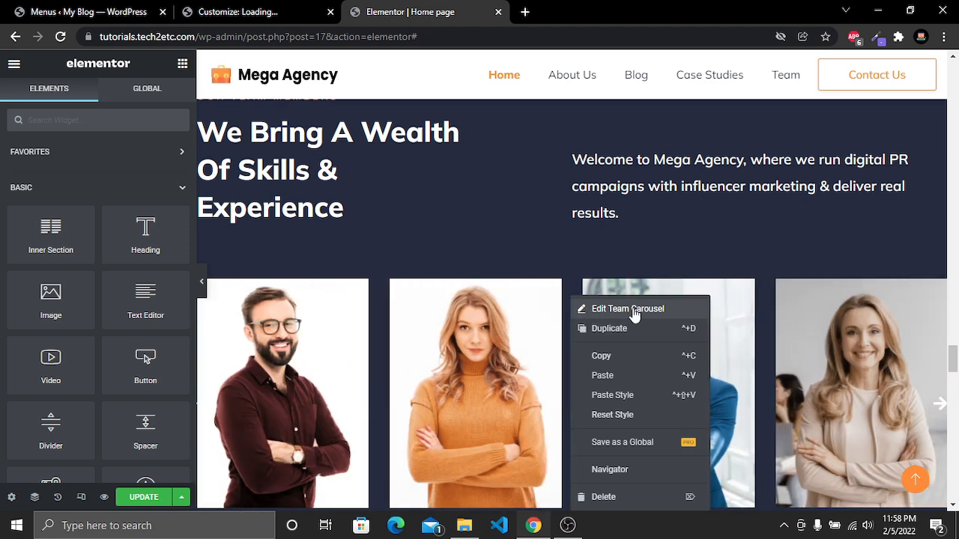
left_click(635, 313)
scroll(70, 327, "down", 3)
scroll(71, 321, "up", 3)
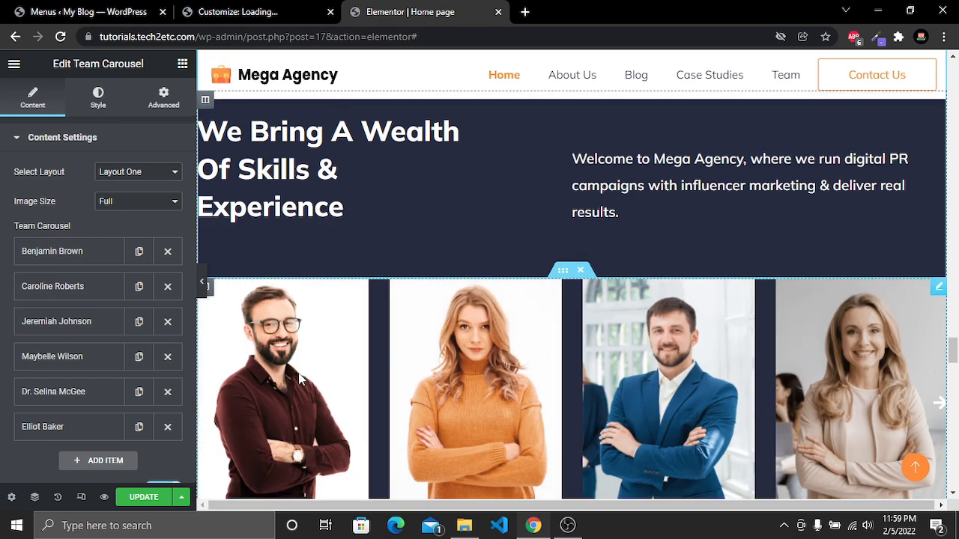
Examine the first team member's name, designation and bio fields, then collapse the item
scroll(327, 313, "down", 2)
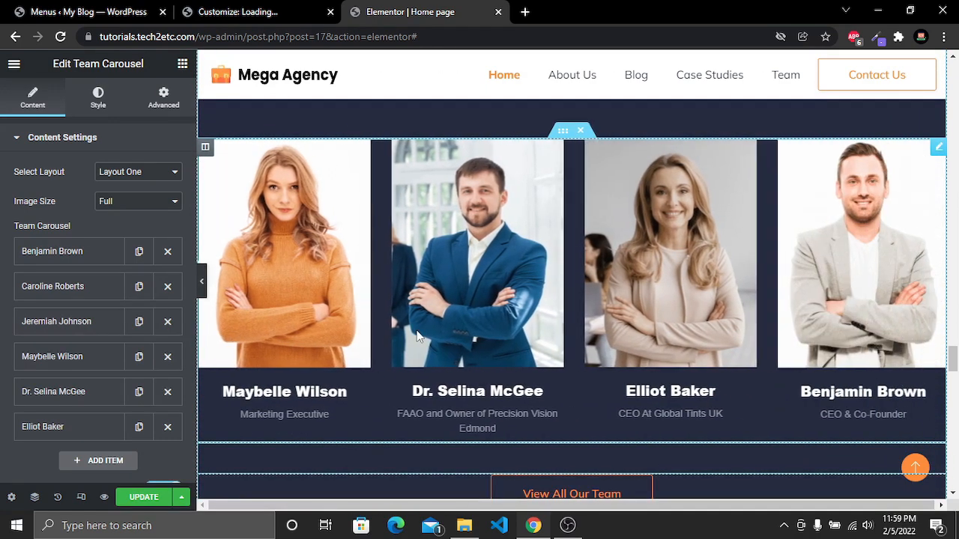
left_click(82, 262)
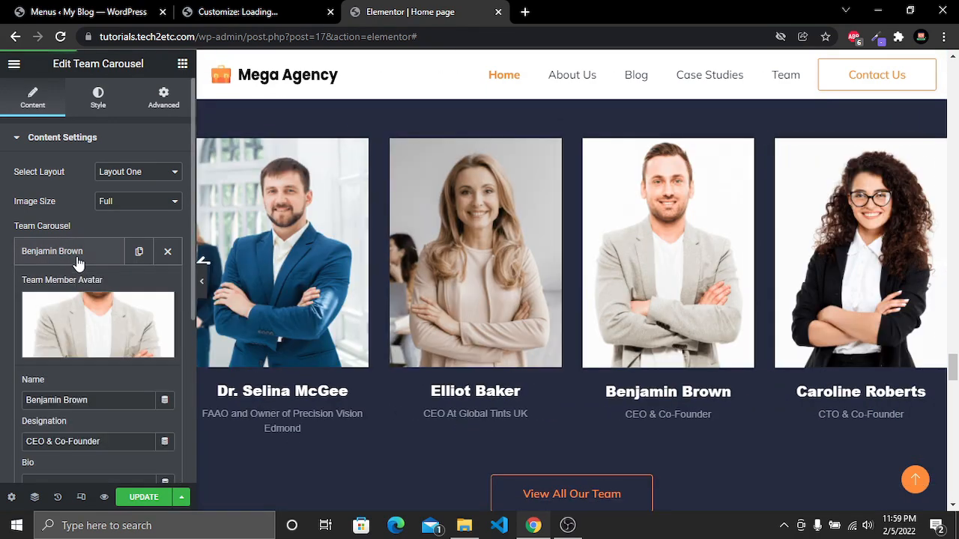
scroll(134, 321, "down", 2)
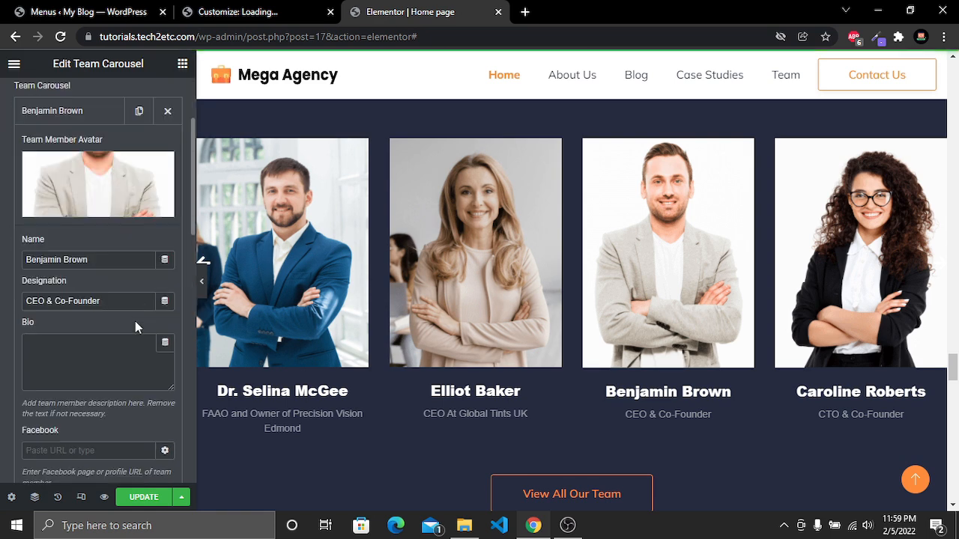
left_click_drag(90, 259, 27, 260)
double_click(84, 301)
left_click_drag(141, 299, 40, 301)
left_click(74, 363)
scroll(75, 360, "down", 2)
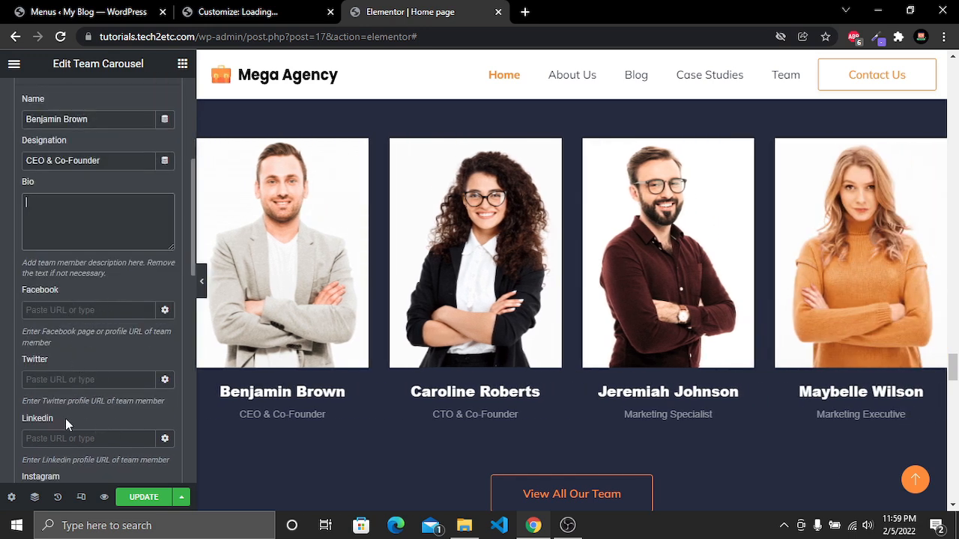
scroll(109, 424, "up", 3)
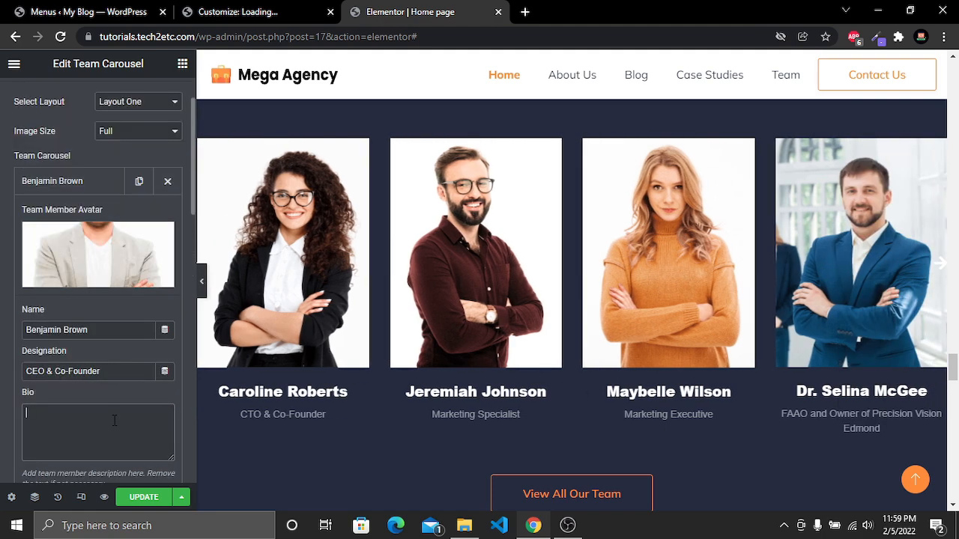
scroll(114, 419, "up", 1)
left_click(45, 259)
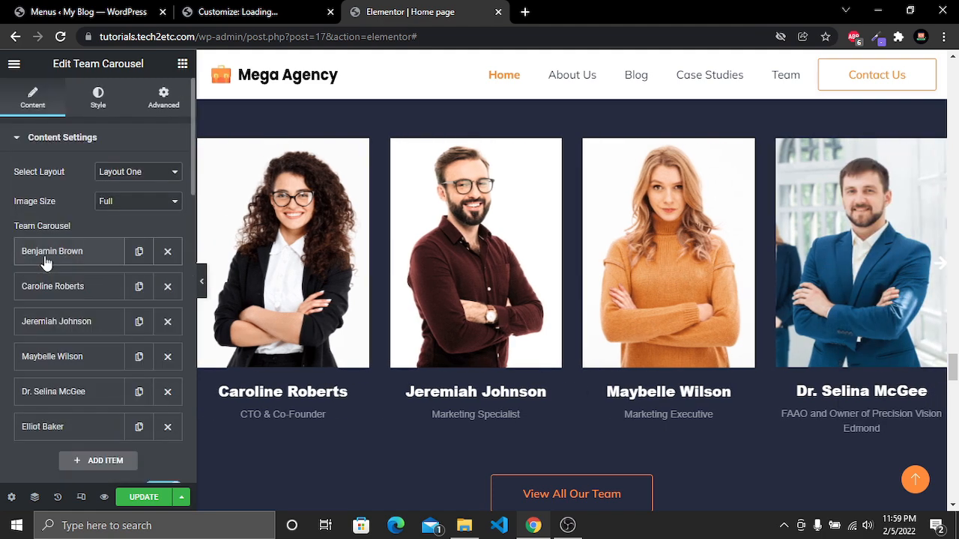
Add a new team member item, inspect its designation and bio fields, and delete it again
scroll(71, 266, "down", 1)
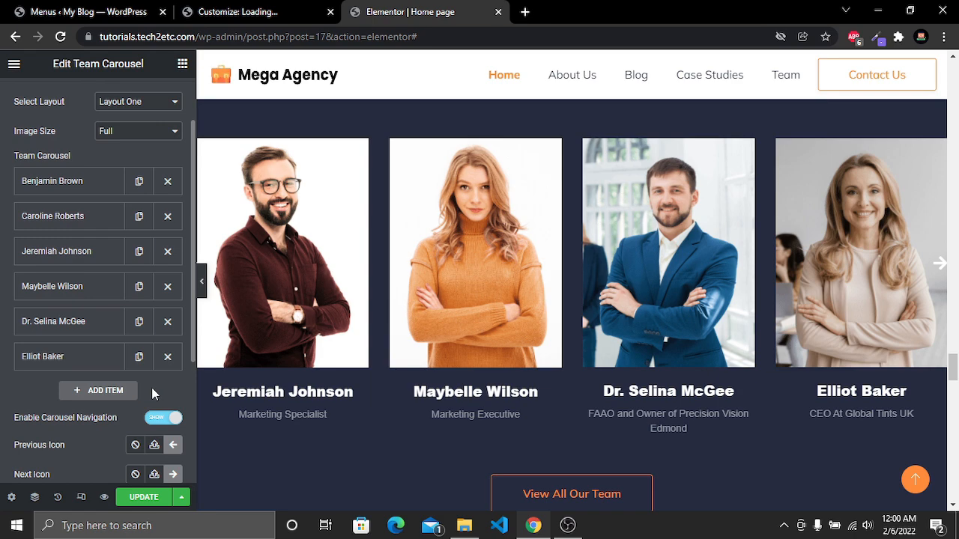
left_click(109, 391)
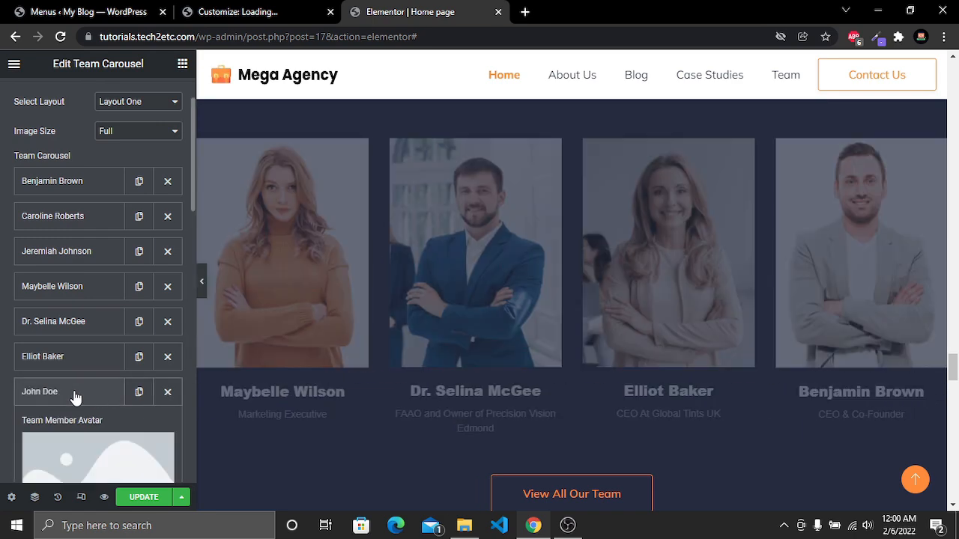
scroll(70, 396, "down", 3)
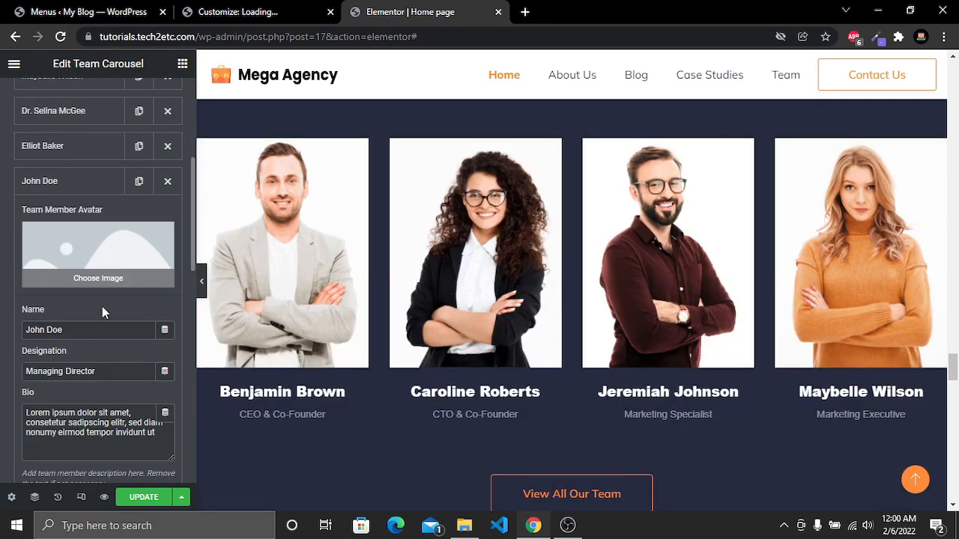
left_click_drag(110, 377, 23, 379)
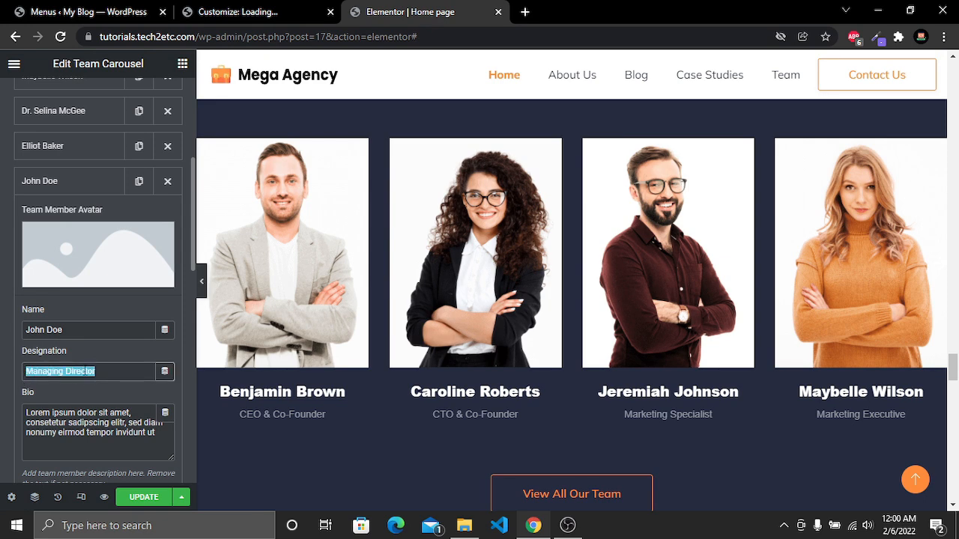
scroll(88, 372, "down", 1)
left_click_drag(115, 363, 46, 344)
scroll(45, 344, "up", 2)
scroll(45, 343, "down", 2)
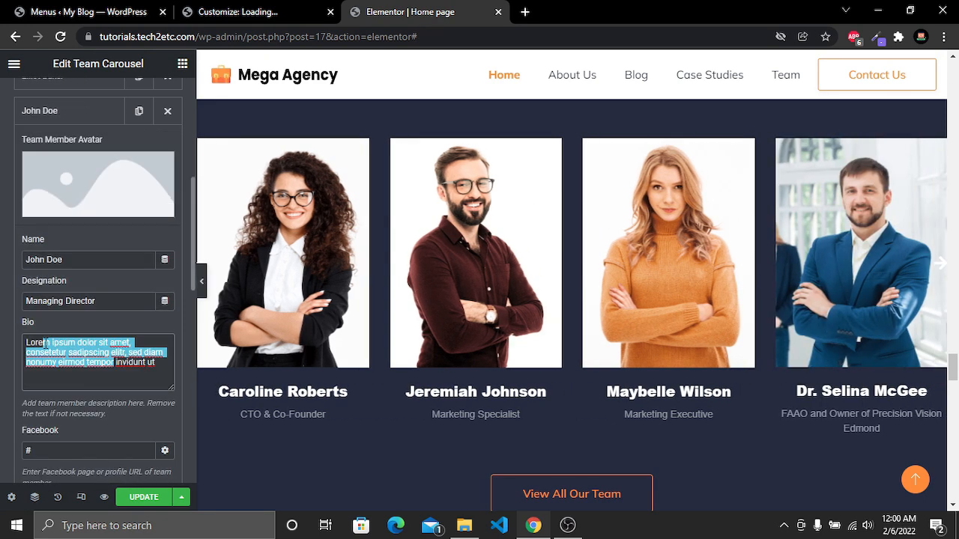
scroll(45, 344, "up", 1)
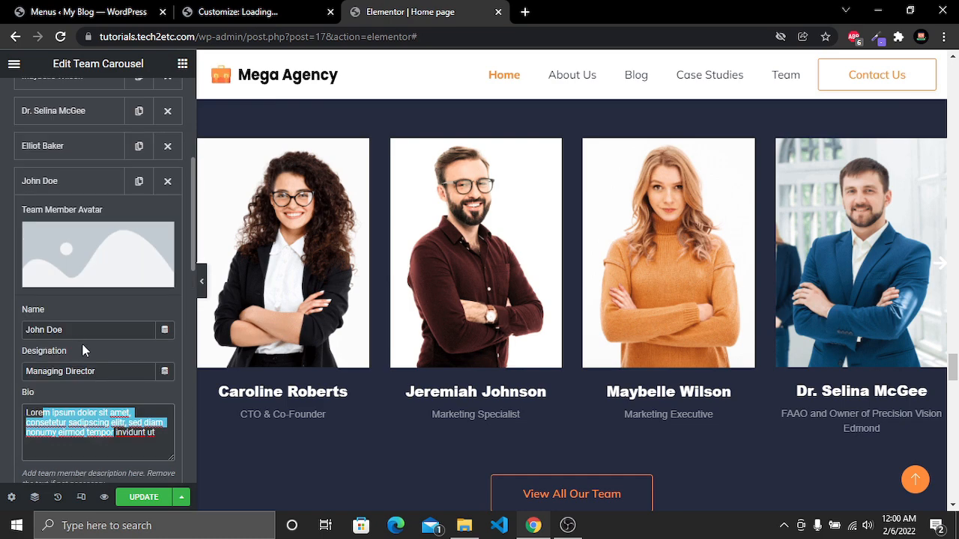
left_click(169, 181)
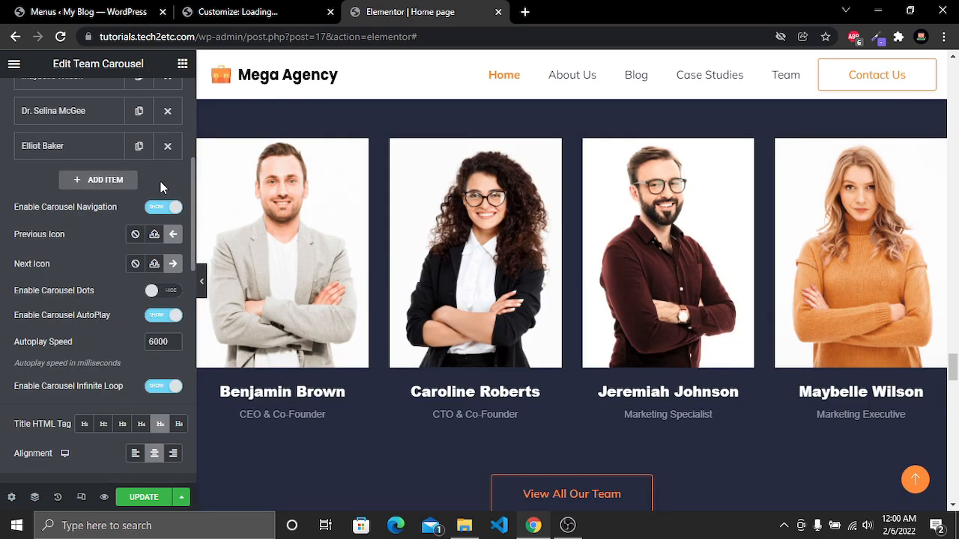
scroll(432, 174, "down", 2)
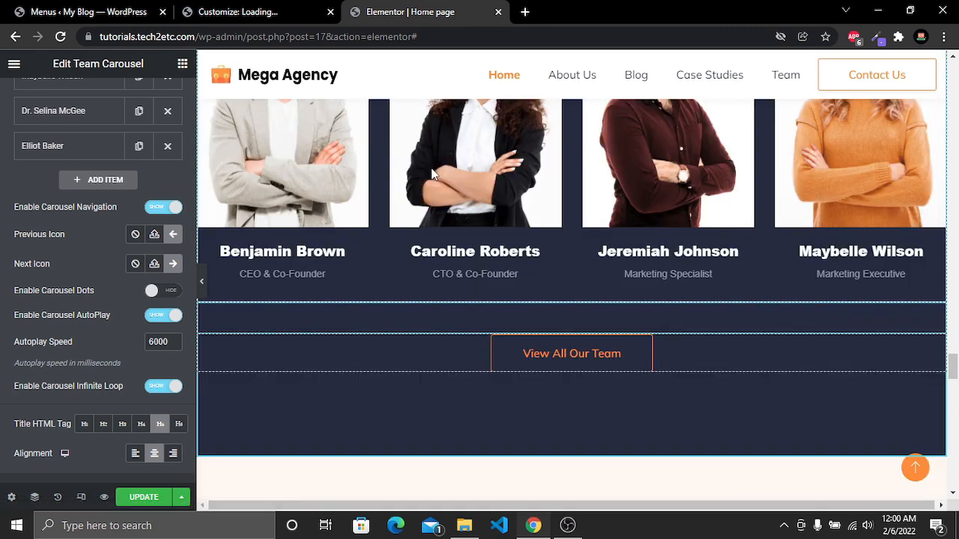
Open the View All Our Team button and examine its typography style settings
scroll(432, 173, "up", 2)
scroll(432, 173, "down", 3)
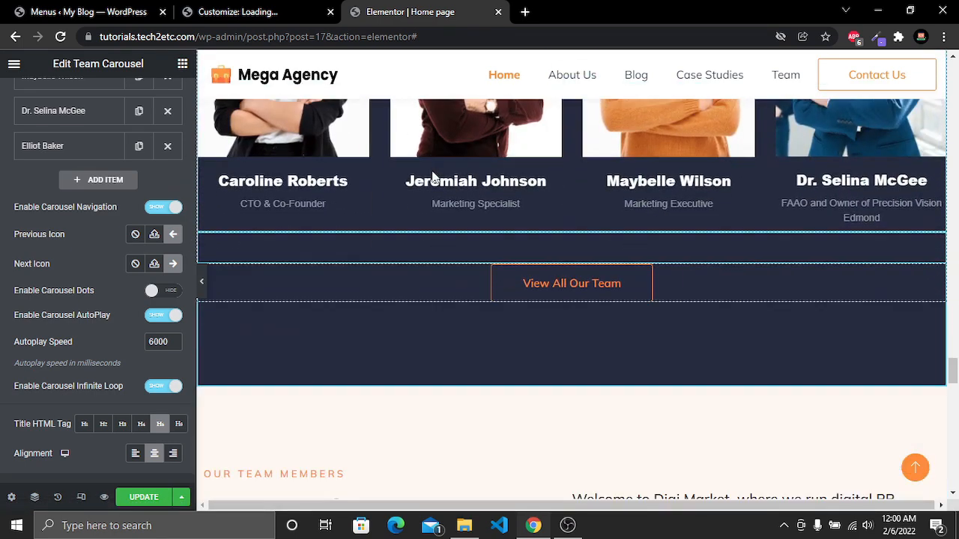
left_click(557, 287)
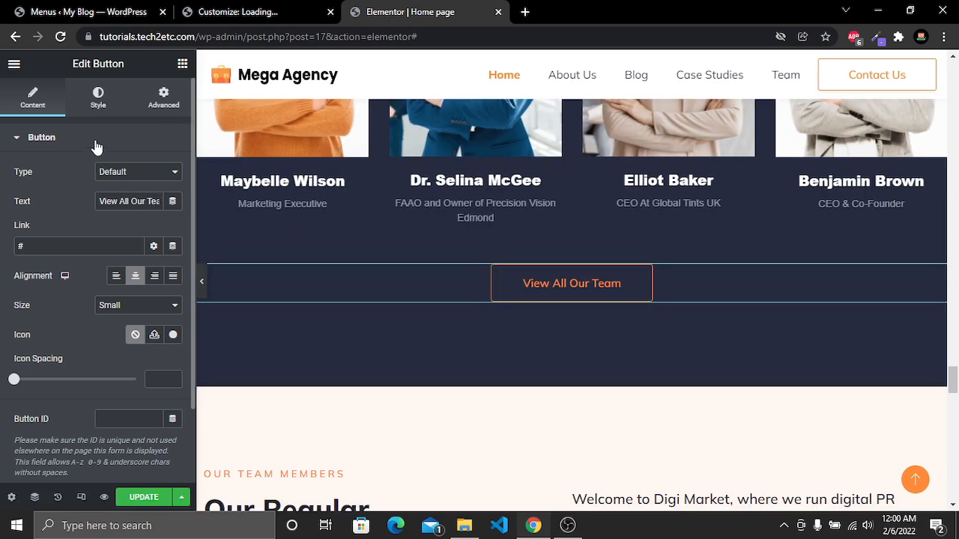
left_click(98, 97)
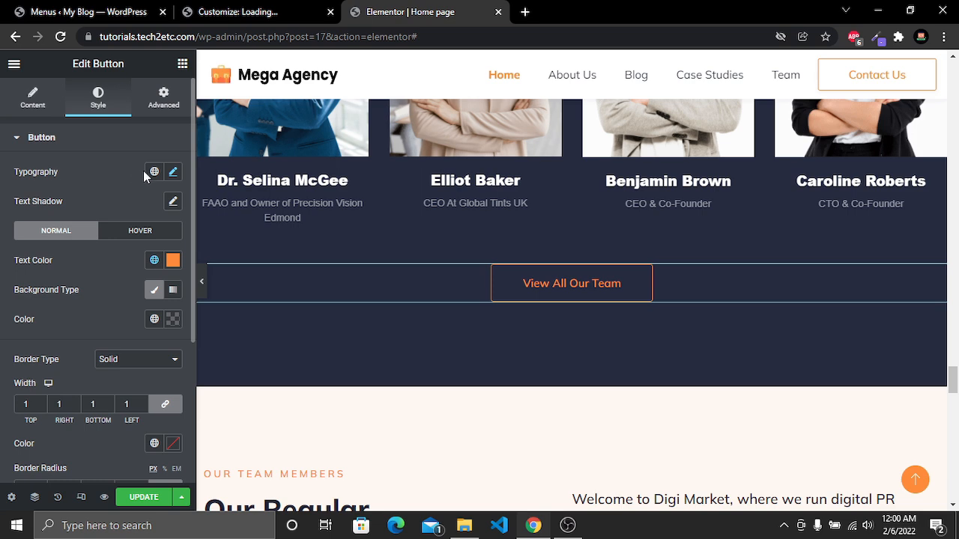
left_click(174, 172)
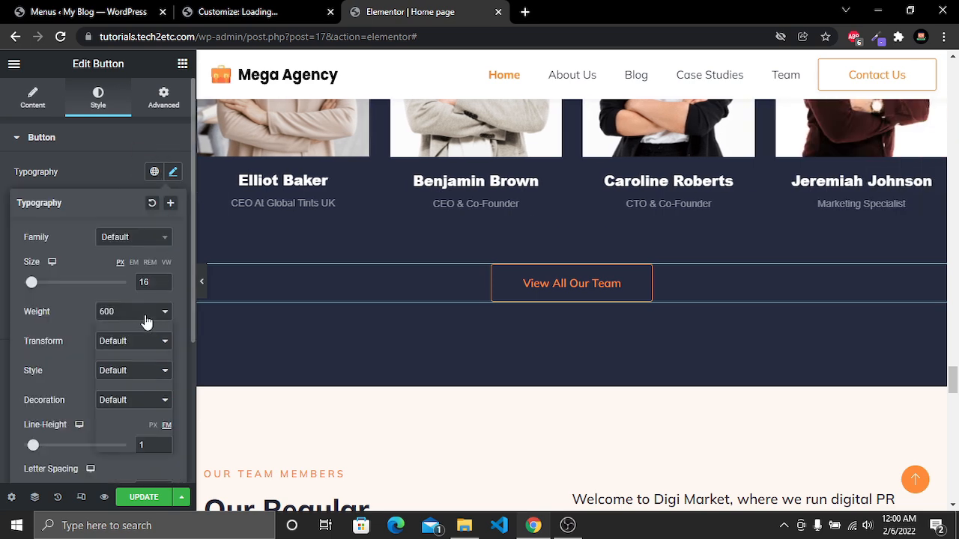
left_click(154, 313)
left_click(119, 393)
left_click(94, 182)
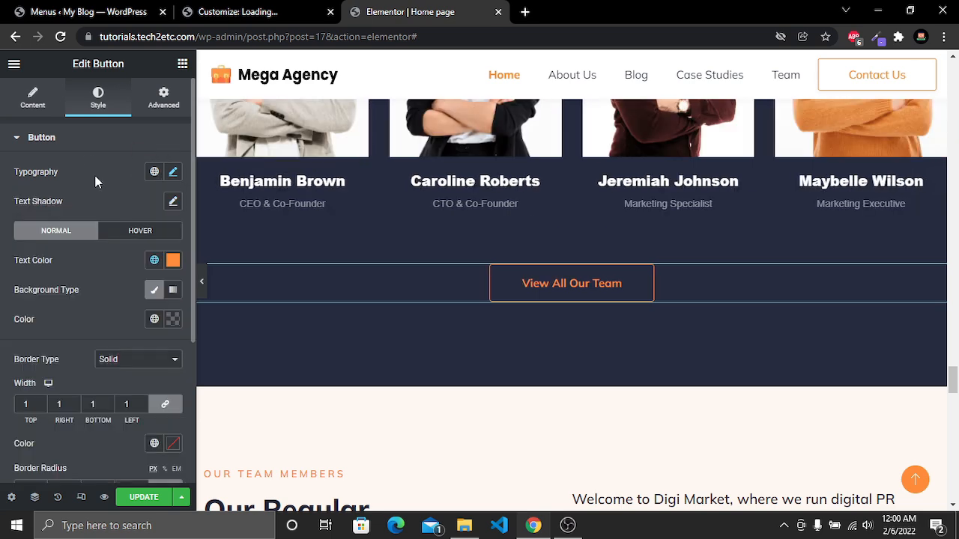
Replace "Digi Market" with "Mega Agency" in the blog posts section's intro paragraph
scroll(94, 180, "down", 2)
left_click(41, 264)
scroll(487, 322, "down", 4)
left_click_drag(655, 219, 732, 218)
type("Mega Agency")
scroll(661, 294, "down", 3)
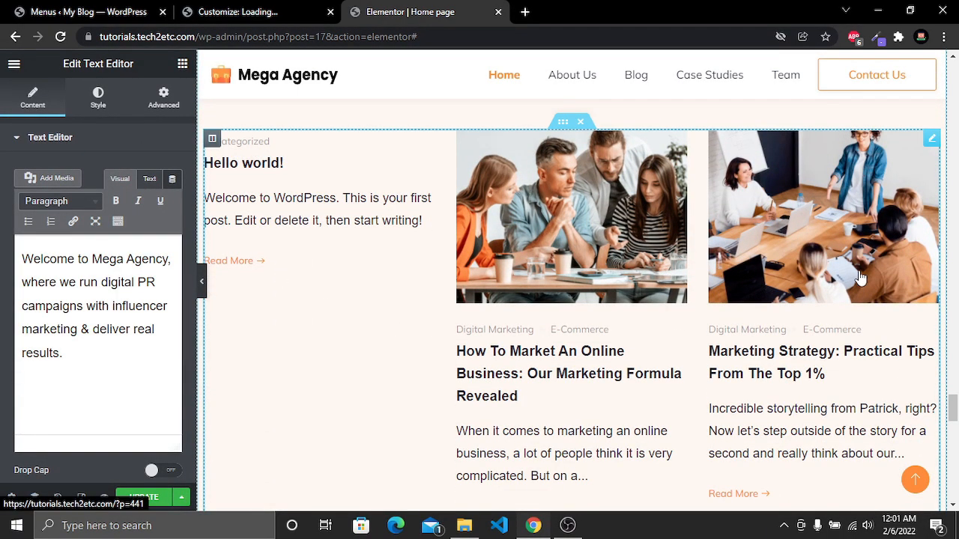
Open the blog posts widget for editing and browse its category options
scroll(859, 278, "down", 1)
scroll(858, 271, "up", 1)
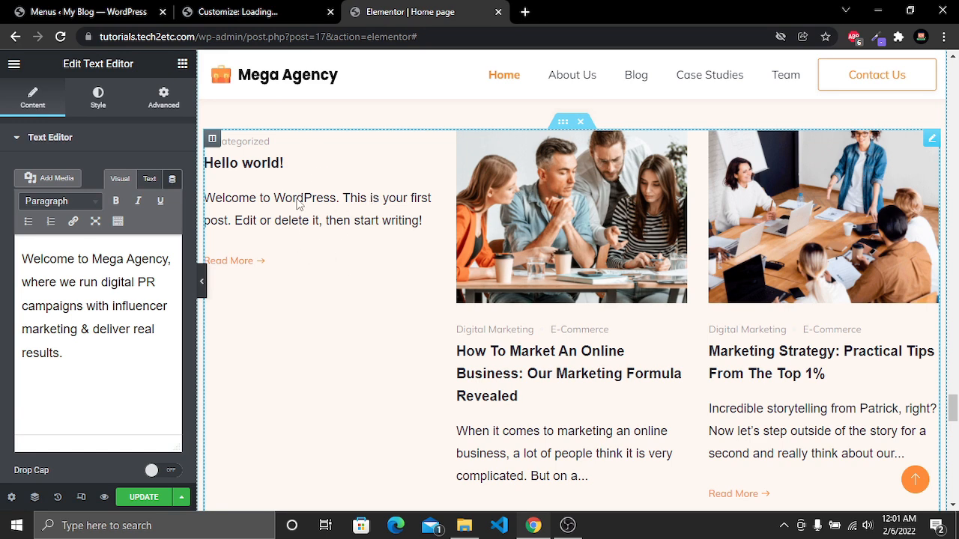
scroll(447, 241, "down", 1)
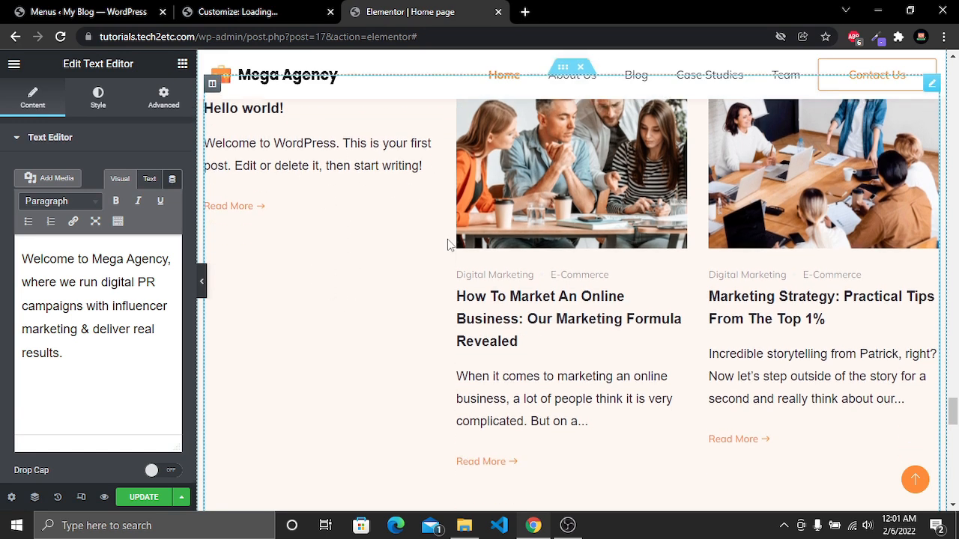
scroll(578, 195, "up", 1)
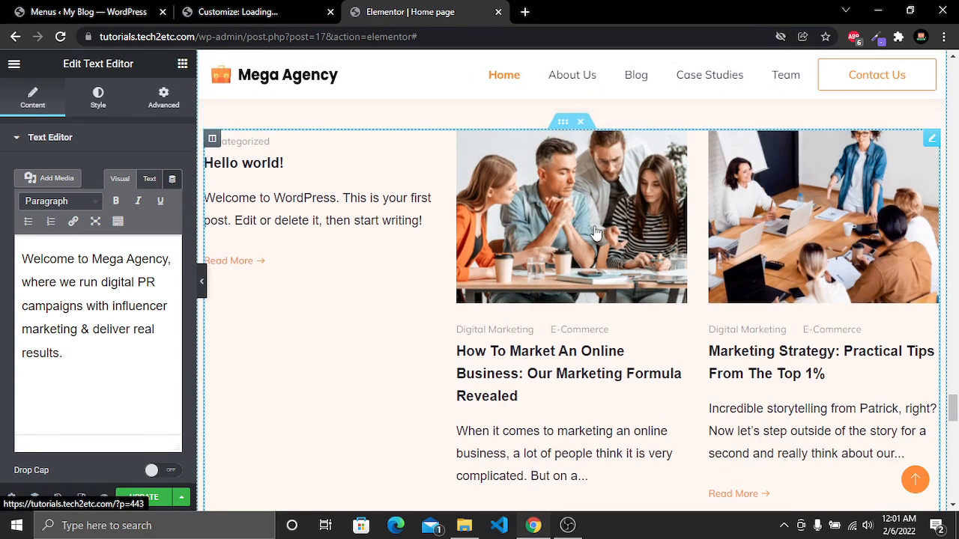
left_click(596, 234)
right_click(579, 179)
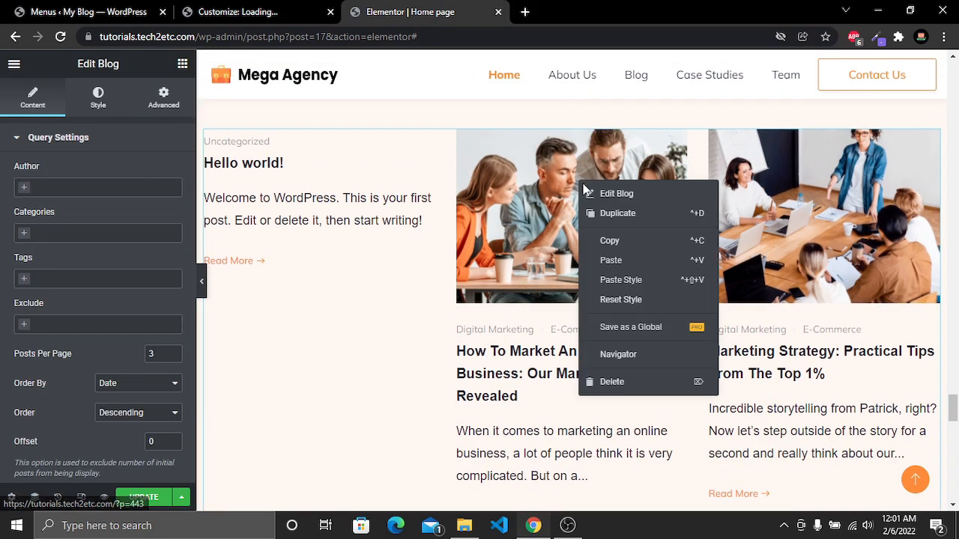
left_click(618, 196)
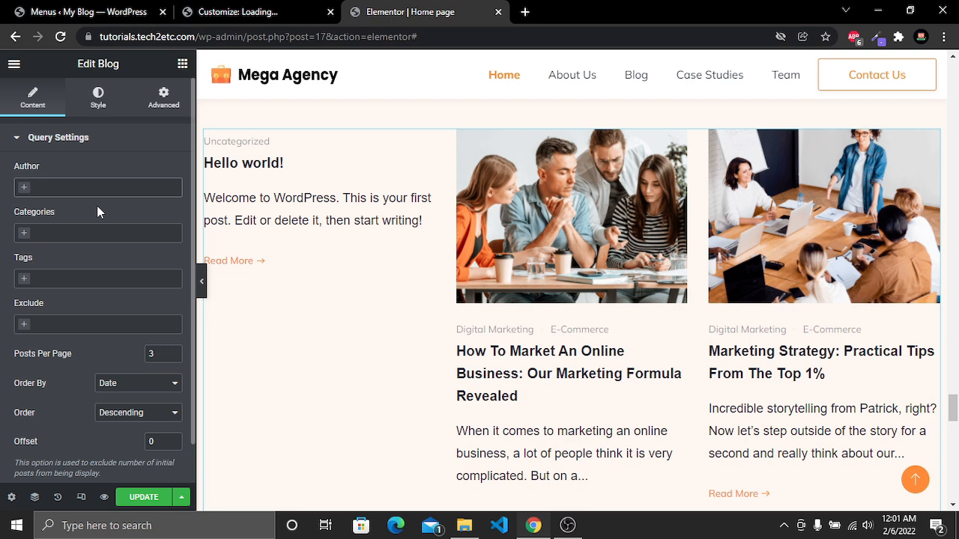
left_click(23, 239)
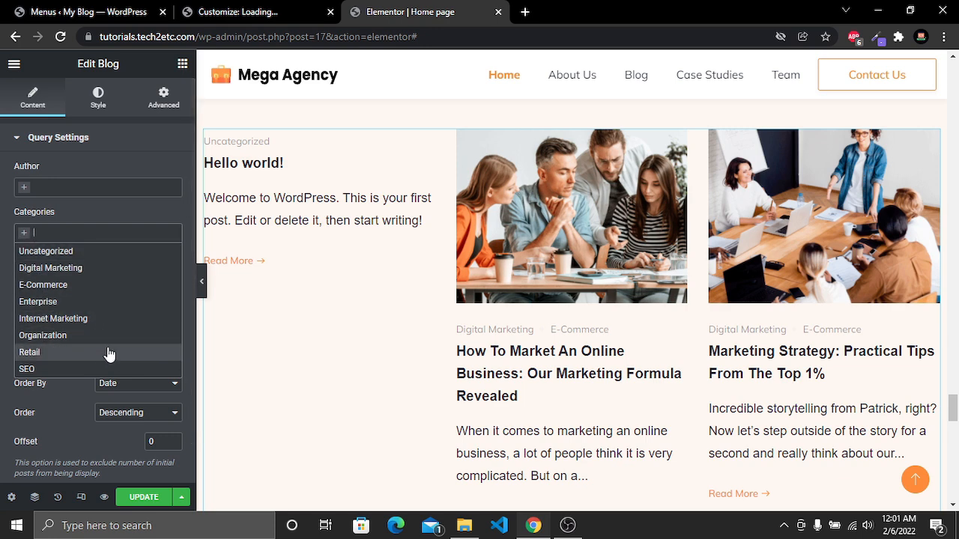
left_click(46, 211)
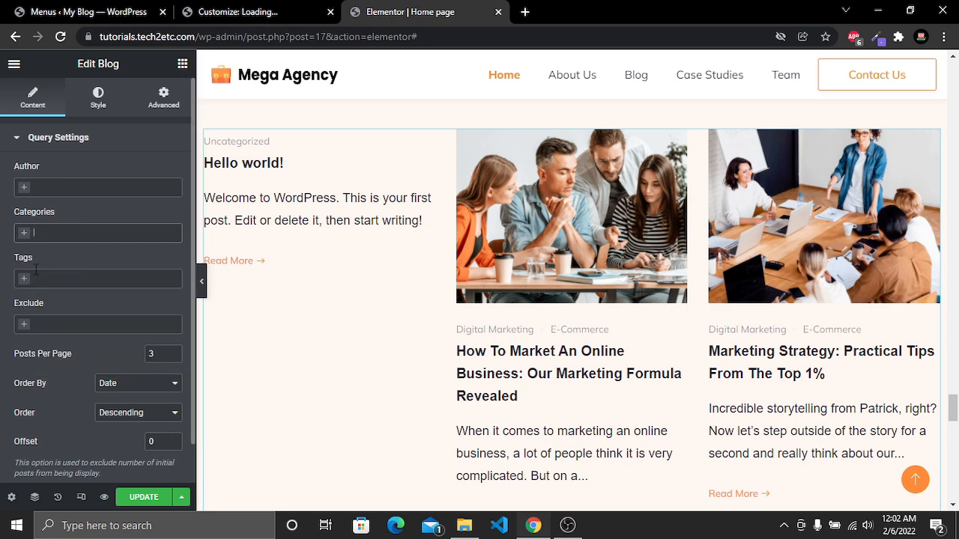
Change the blog posts per page to 4 and back to 3
scroll(45, 319, "down", 1)
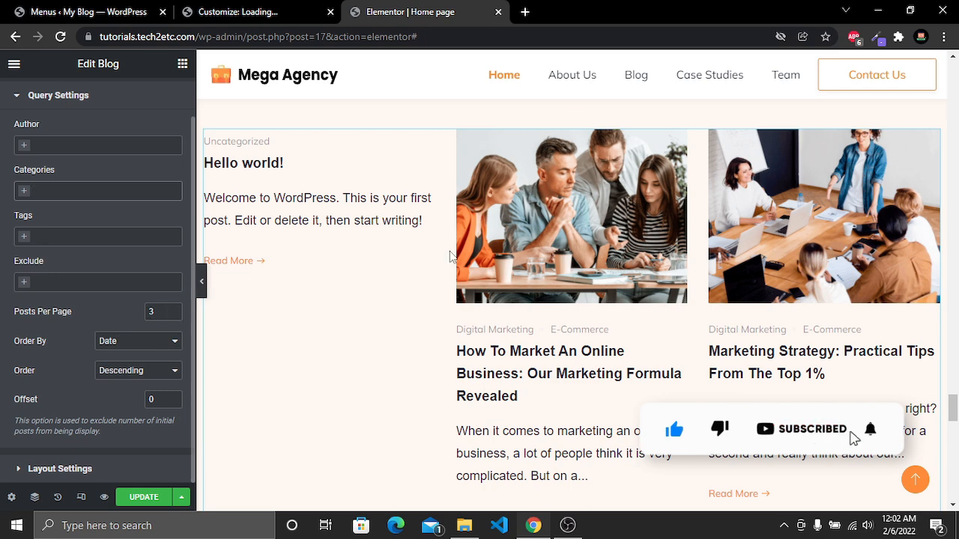
scroll(835, 278, "down", 2)
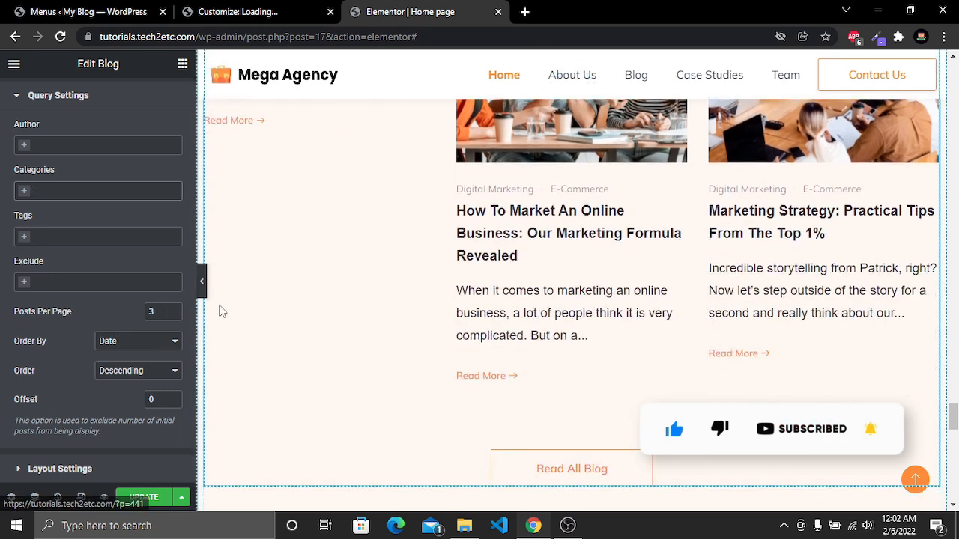
left_click(176, 313)
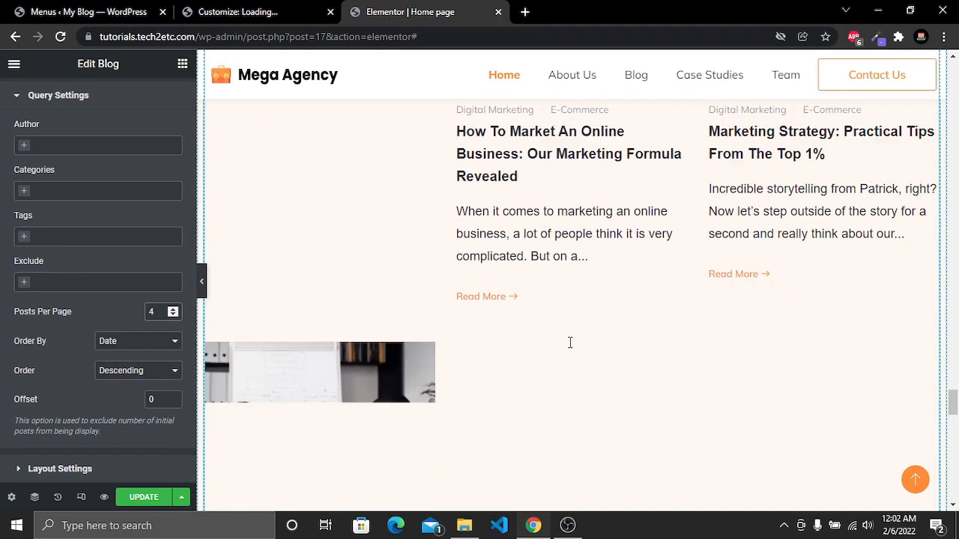
scroll(568, 343, "down", 3)
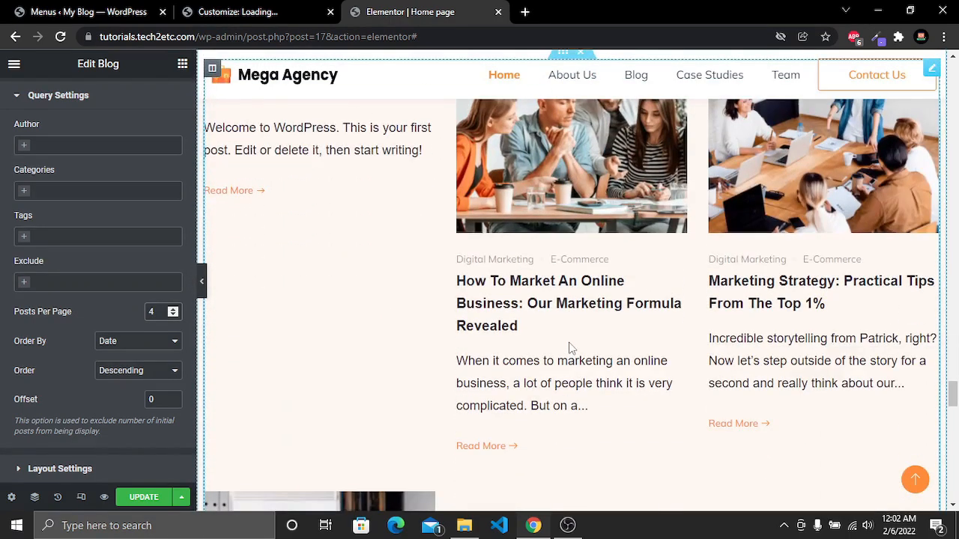
left_click(173, 315)
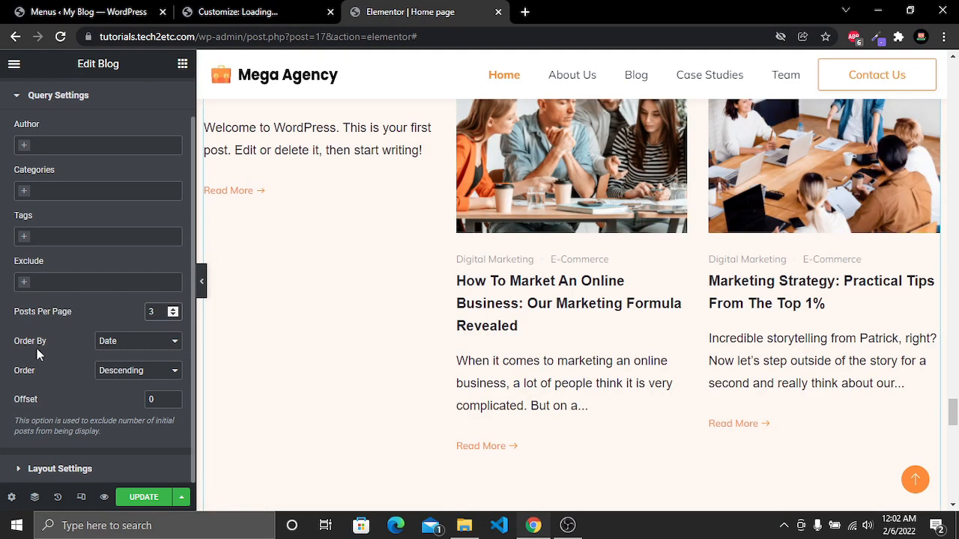
Review the Order By and Order options of the blog posts query
left_click(129, 347)
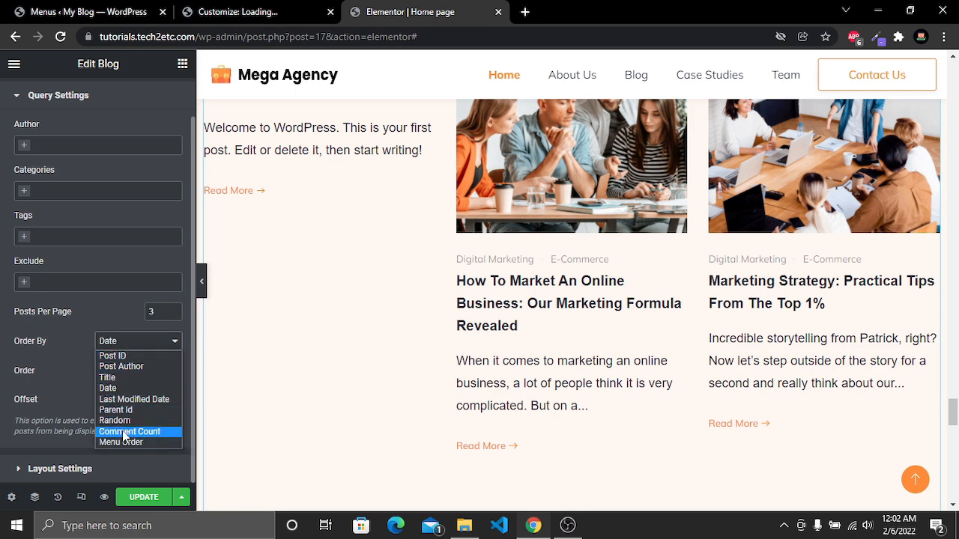
left_click(124, 344)
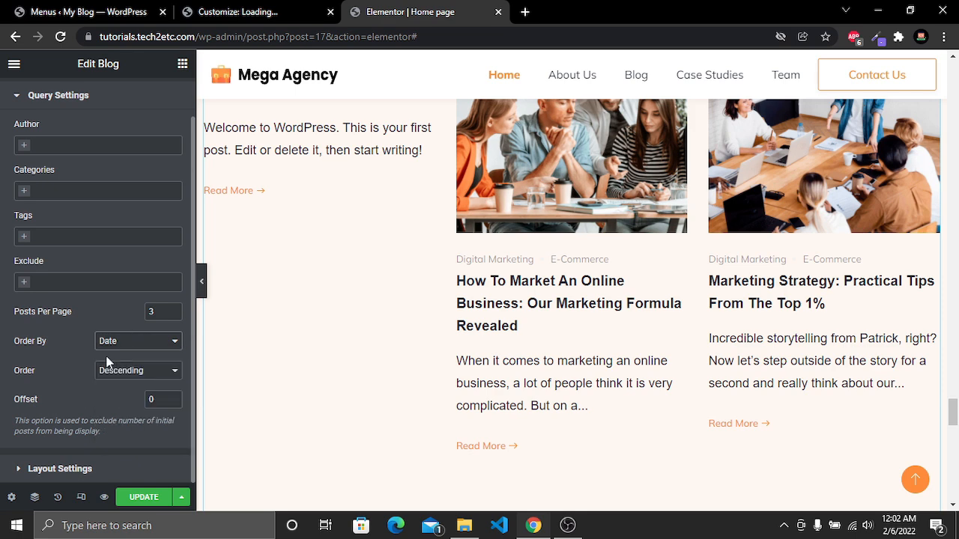
left_click(126, 371)
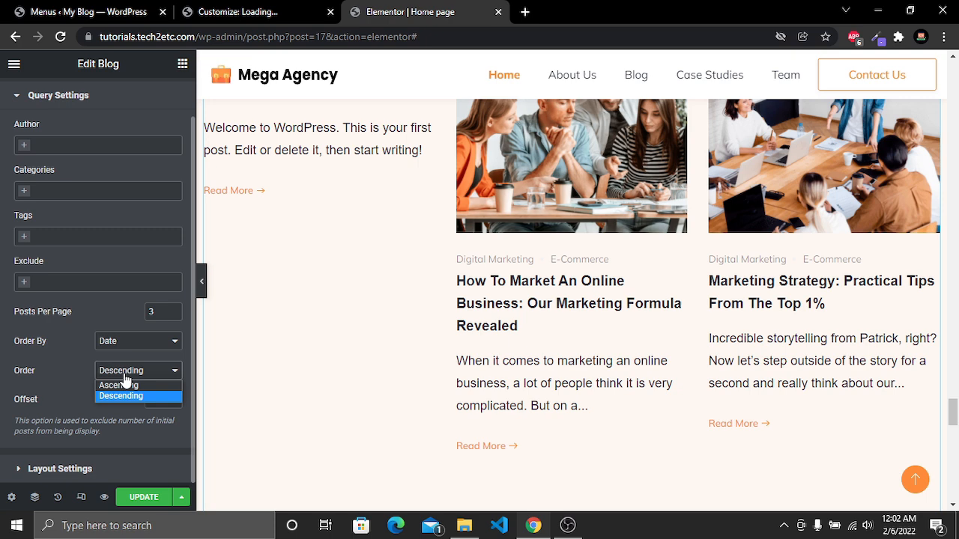
left_click(125, 377)
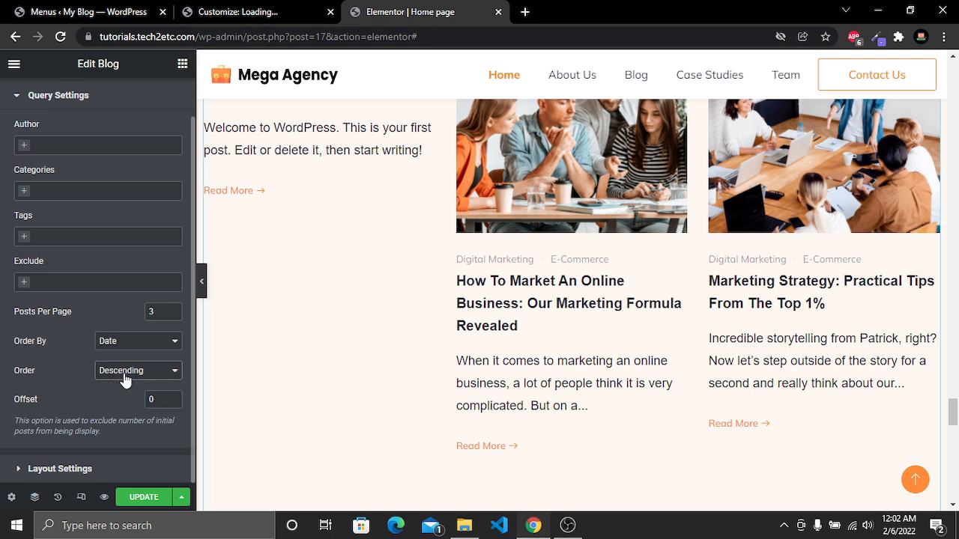
Switch the blog posts layout to Layout Two, then Layout Three
left_click(60, 470)
left_click(124, 207)
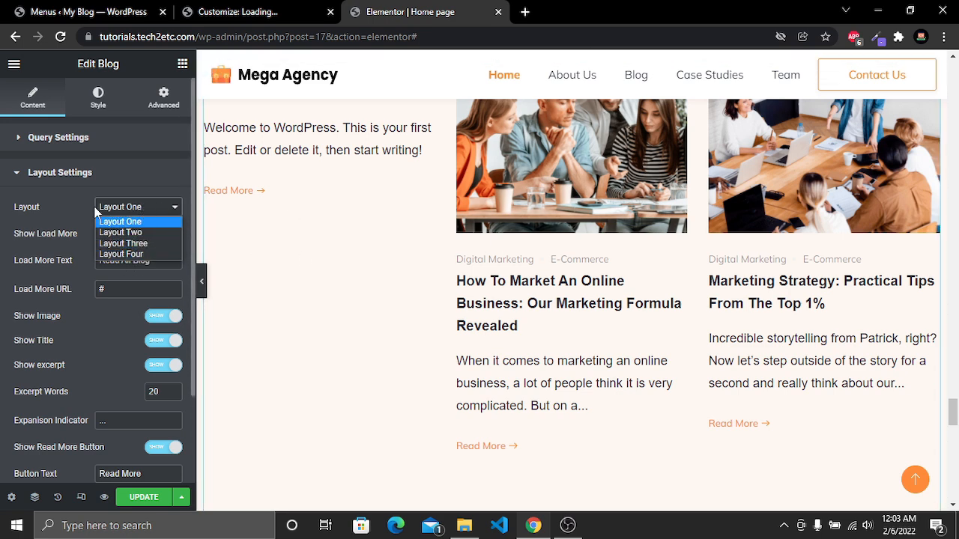
left_click(119, 233)
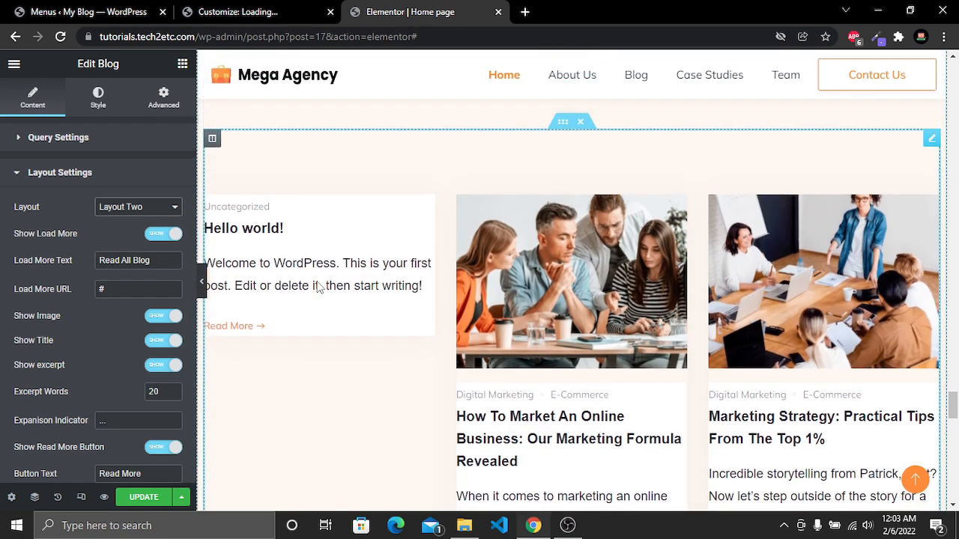
scroll(573, 393, "down", 1)
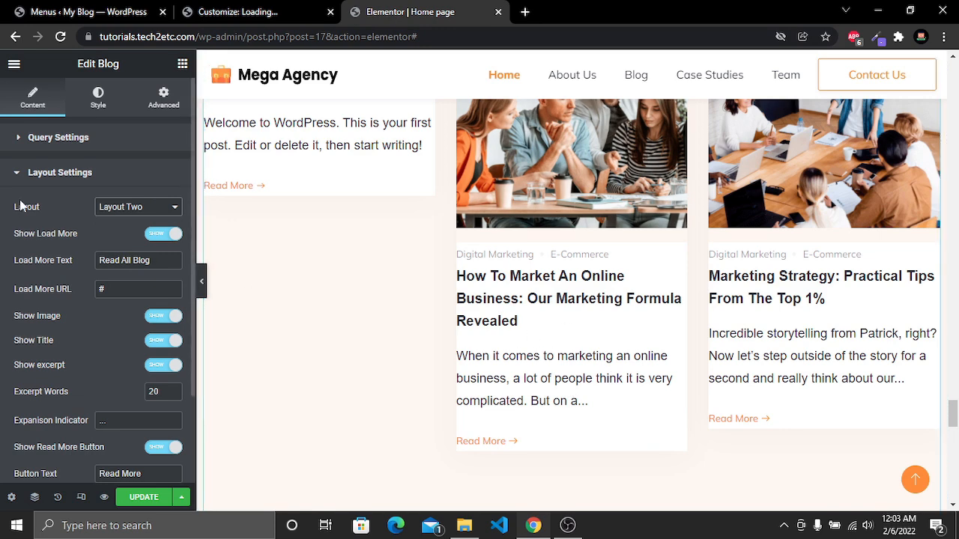
left_click(143, 208)
left_click(123, 242)
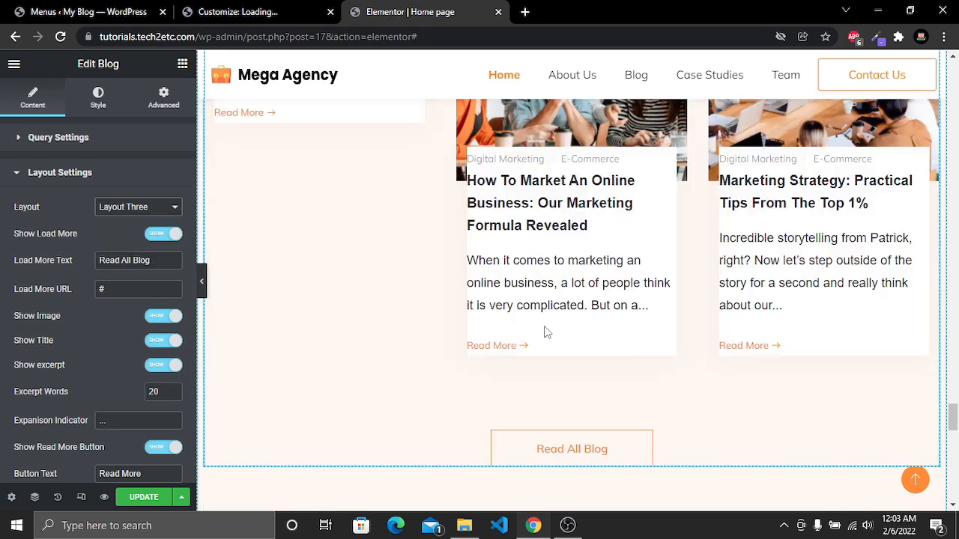
Switch the blog posts layout to Layout Four, then back to Layout One
scroll(532, 312, "up", 1)
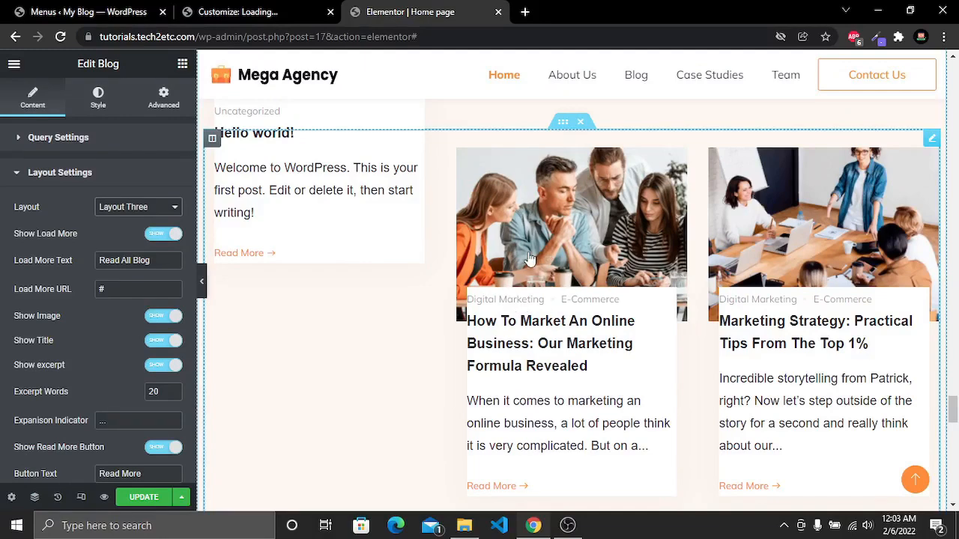
left_click(150, 207)
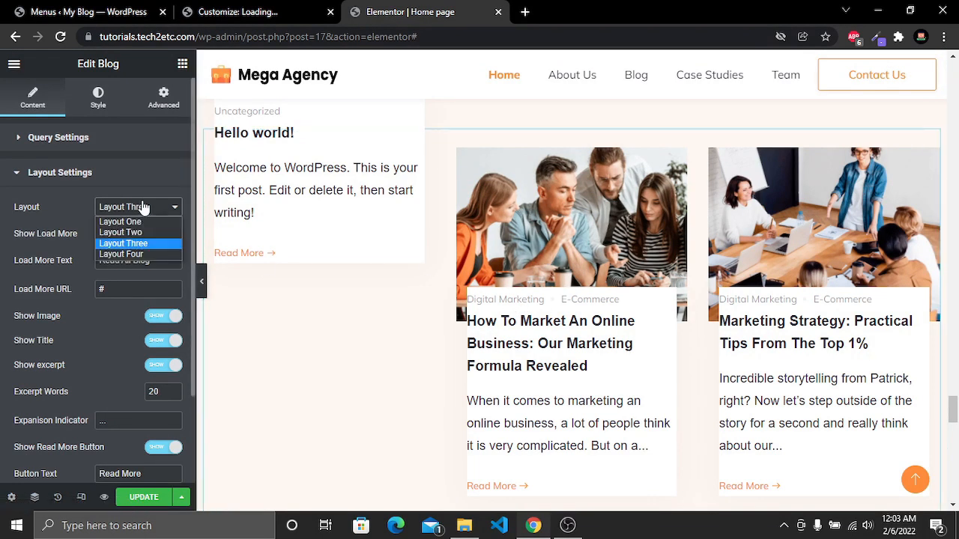
left_click(134, 255)
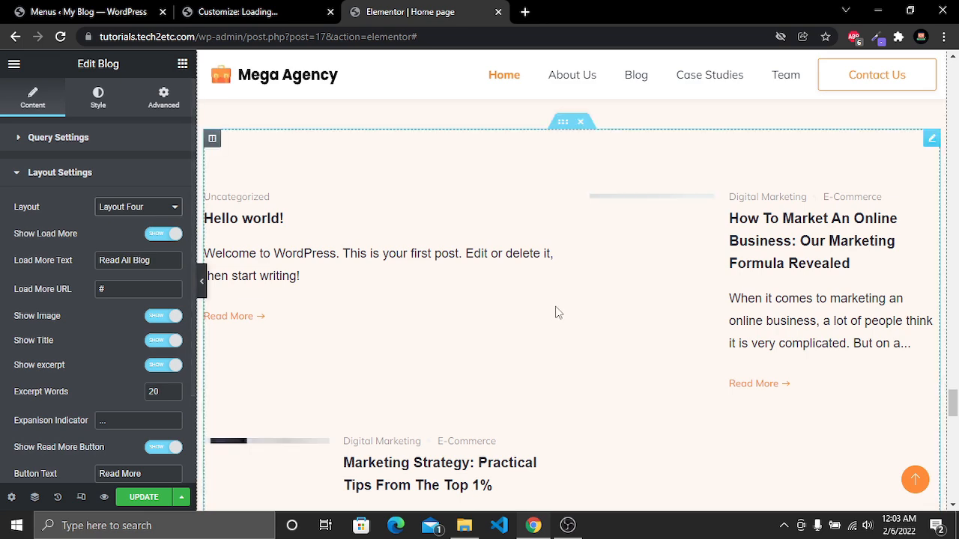
scroll(556, 312, "down", 5)
scroll(555, 312, "up", 5)
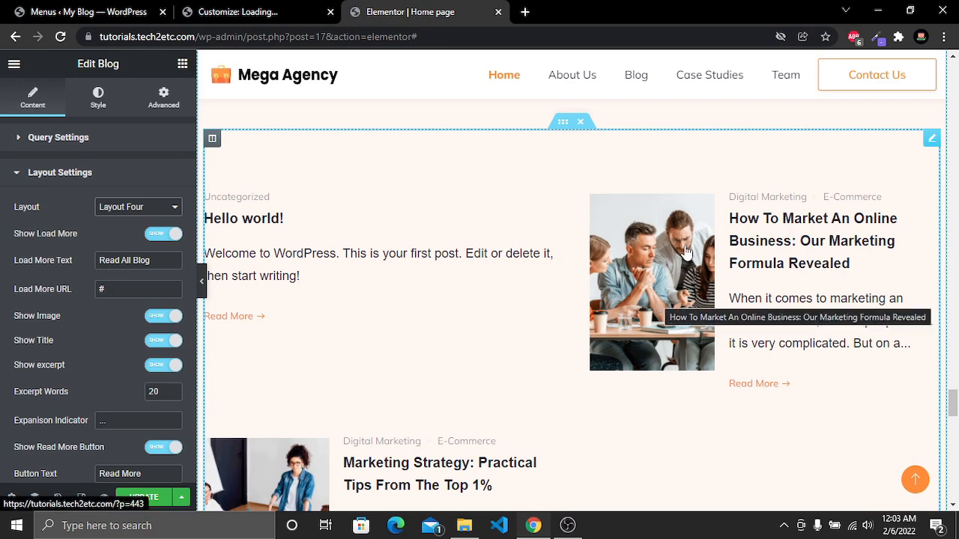
left_click(137, 207)
left_click(120, 217)
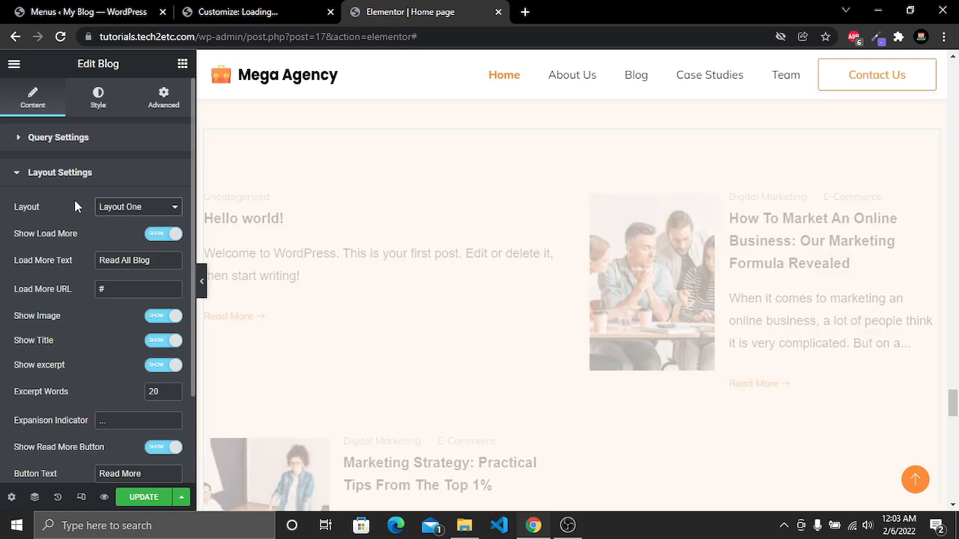
Examine the blog widget's Load More text and Load More URL fields
scroll(442, 301, "down", 1)
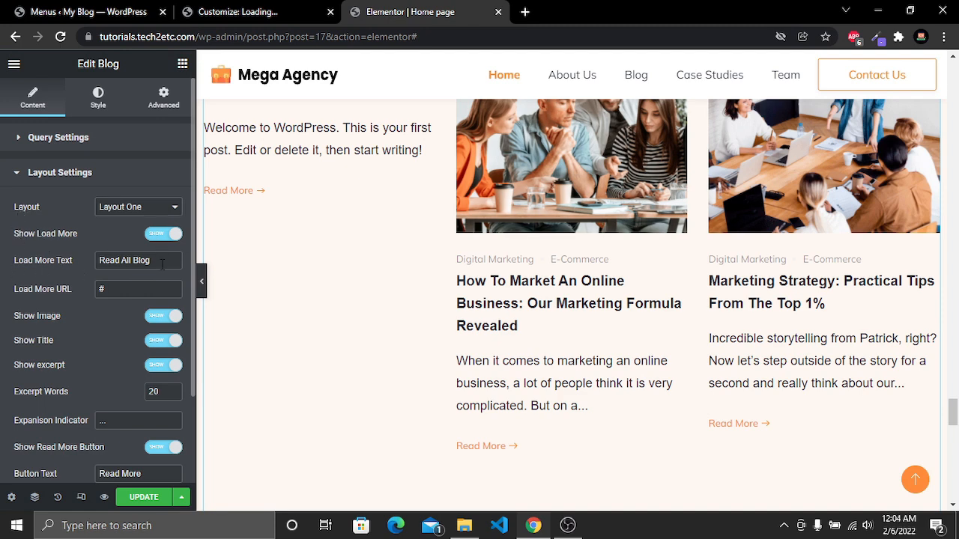
left_click_drag(166, 264, 78, 260)
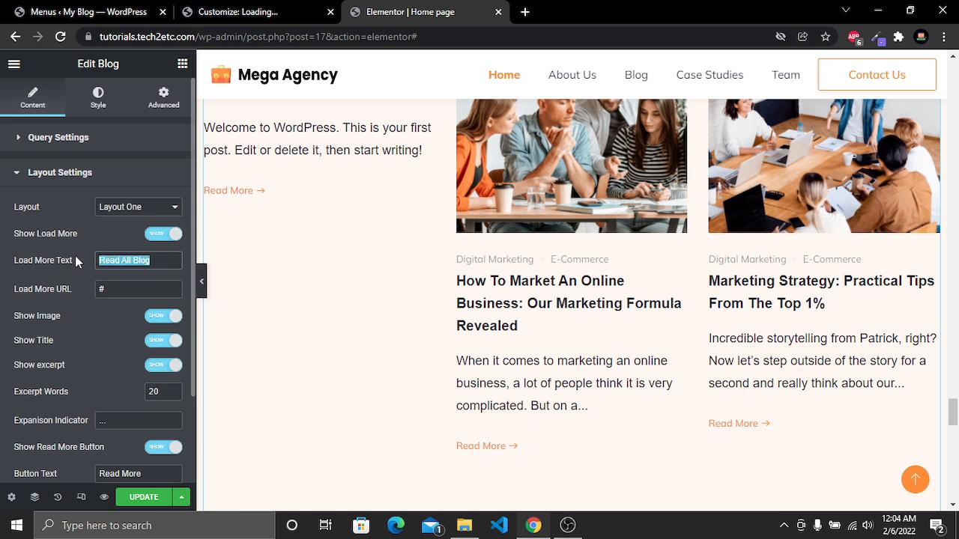
scroll(496, 360, "down", 2)
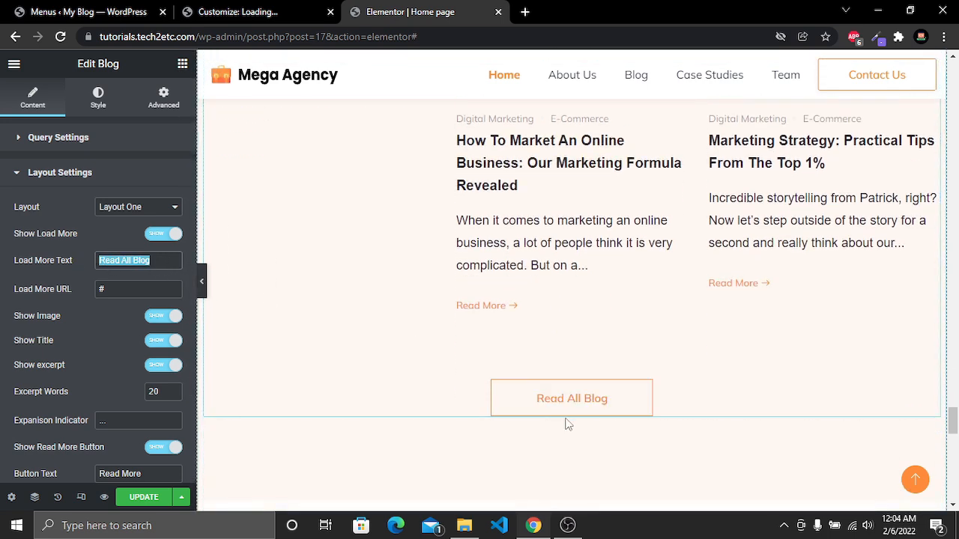
left_click_drag(120, 290, 39, 292)
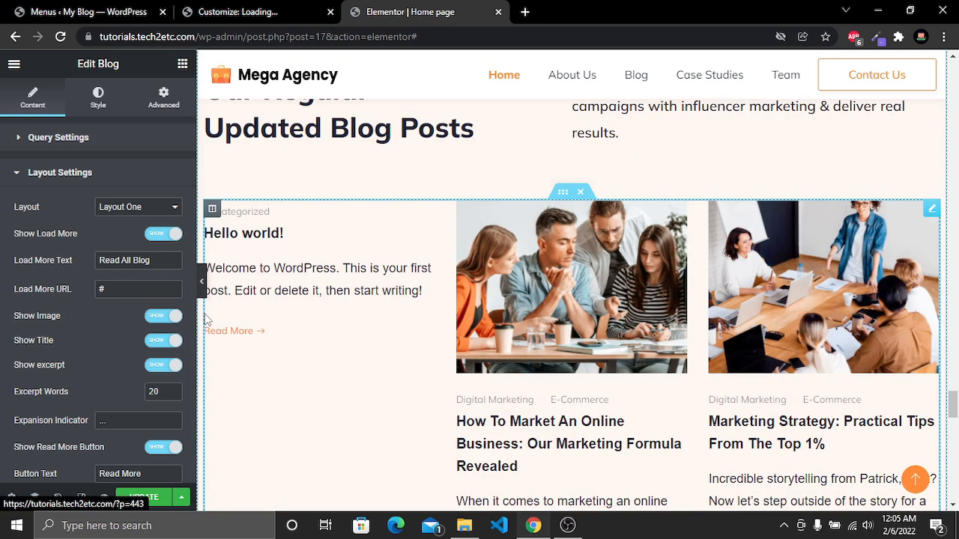
Toggle the blog posts' image and title off and back on
left_click(166, 319)
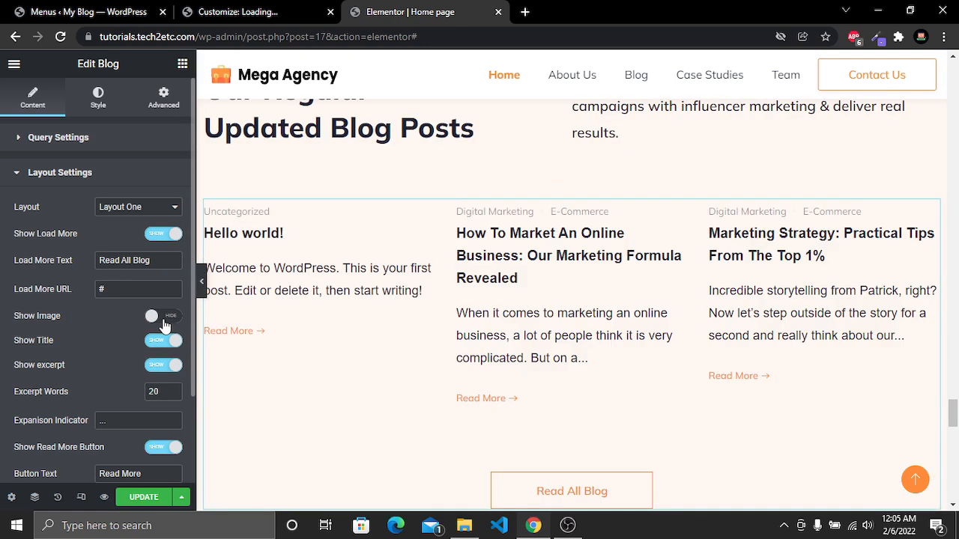
left_click(164, 322)
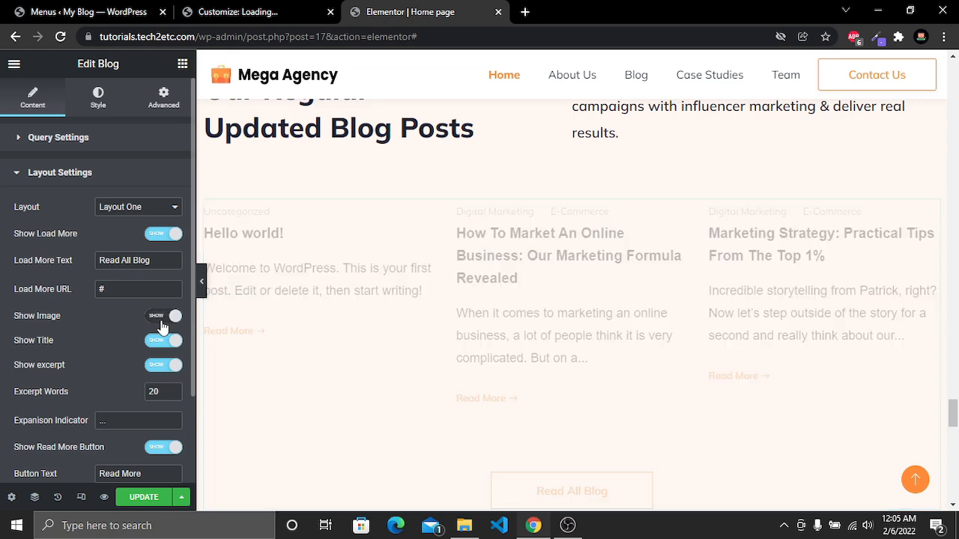
left_click(170, 343)
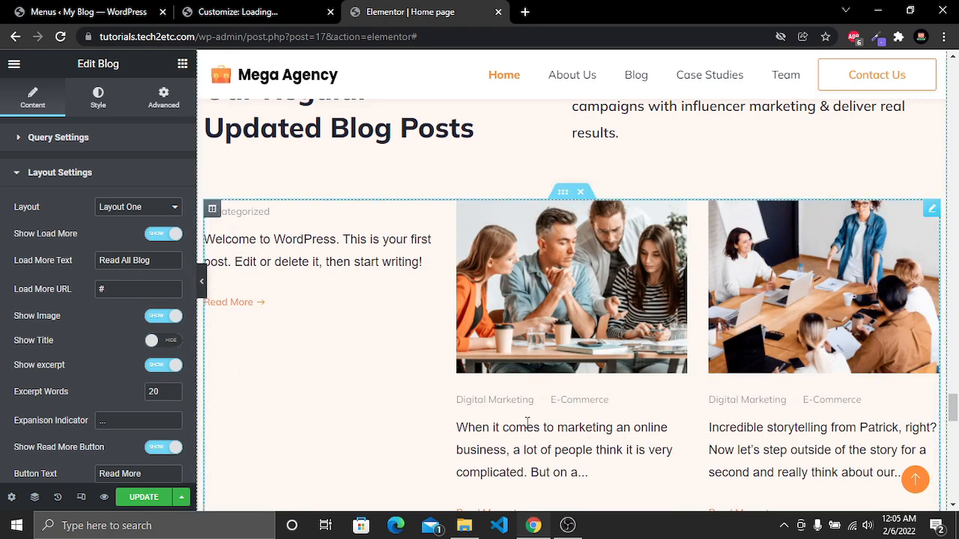
left_click(163, 340)
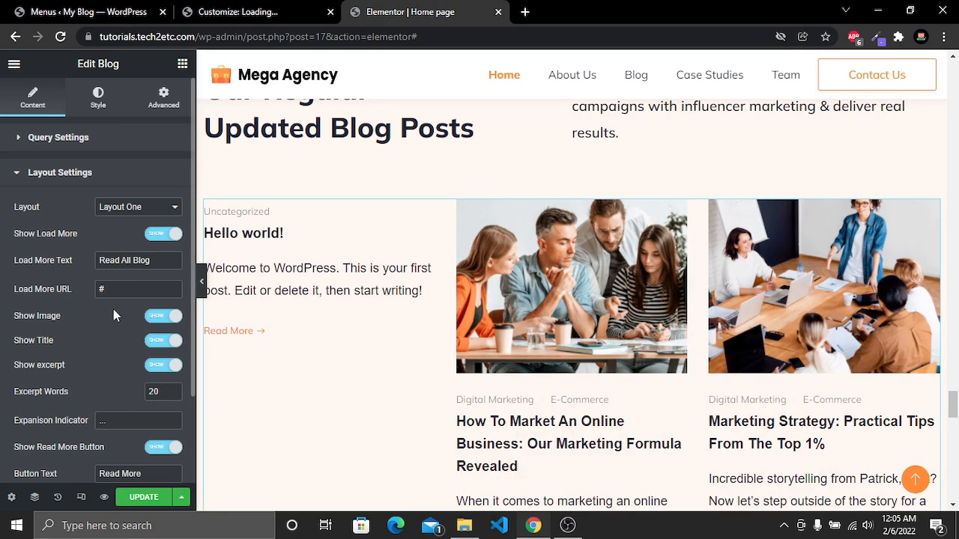
Try an excerpt length of 25 words for the blog posts
scroll(88, 320, "down", 1)
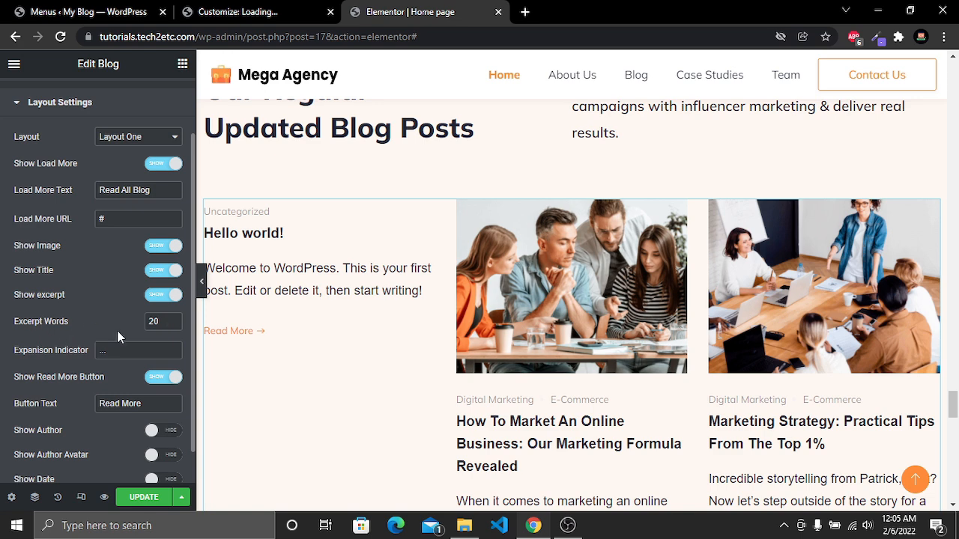
scroll(568, 392, "down", 3)
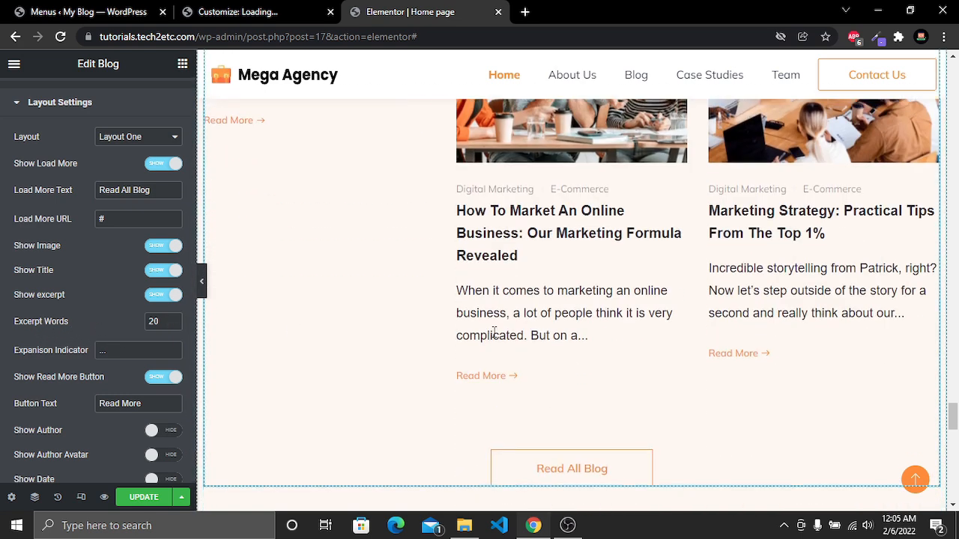
left_click(162, 321)
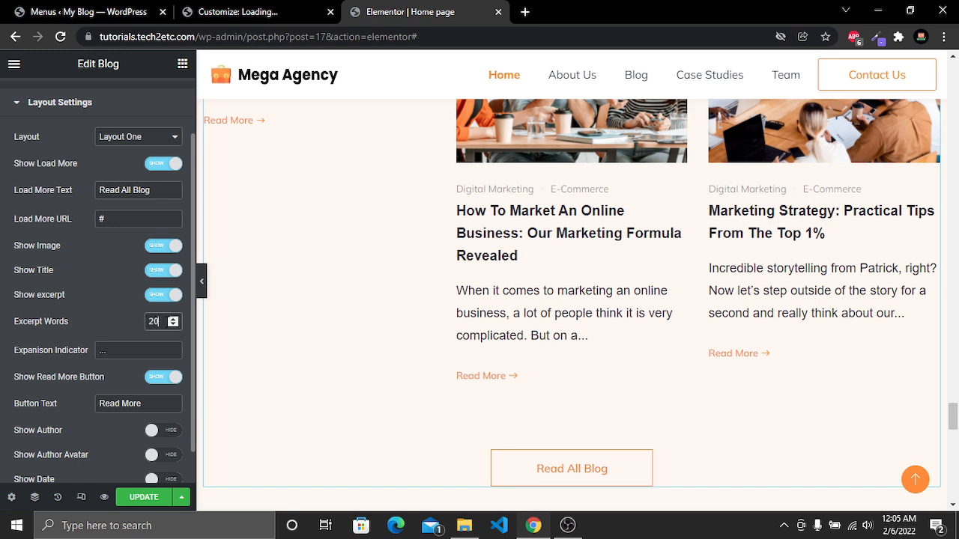
key("BackSpace")
type("5")
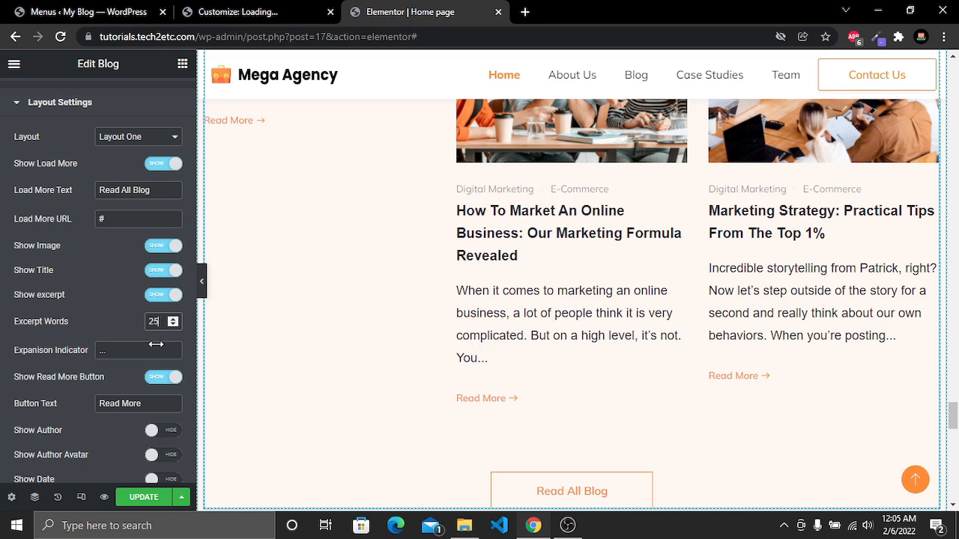
key("BackSpace")
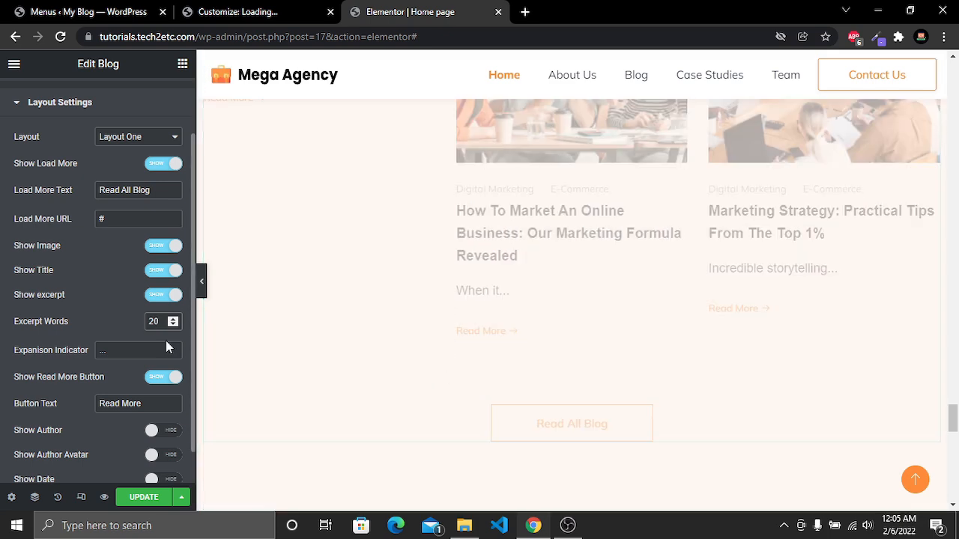
Change the blog posts' read more button text to Read Blog
scroll(85, 452, "up", 1)
scroll(84, 453, "down", 1)
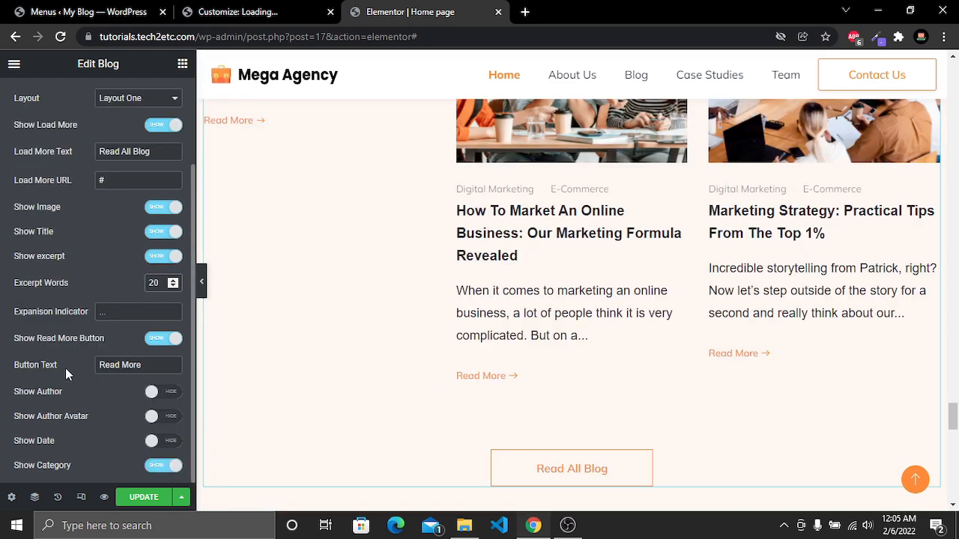
left_click(149, 366)
left_click_drag(148, 366, 103, 365)
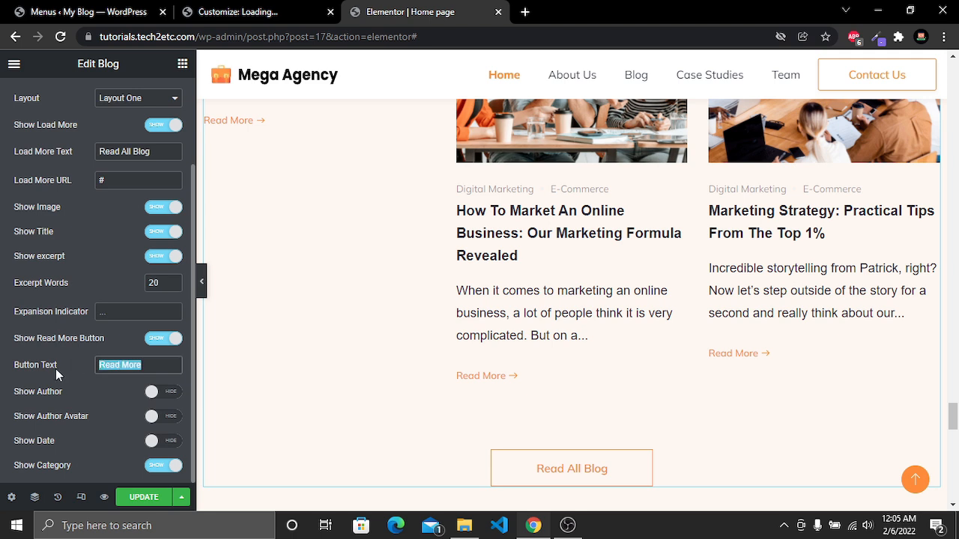
left_click(146, 366)
left_click_drag(121, 365, 163, 365)
type("Blog")
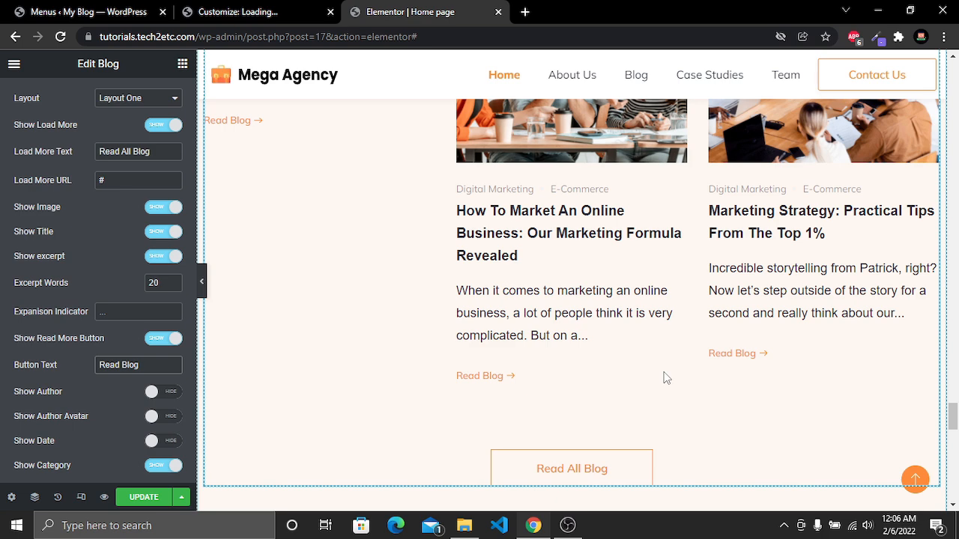
Examine the contact section's heading and its Title field
scroll(664, 379, "down", 7)
scroll(663, 378, "up", 3)
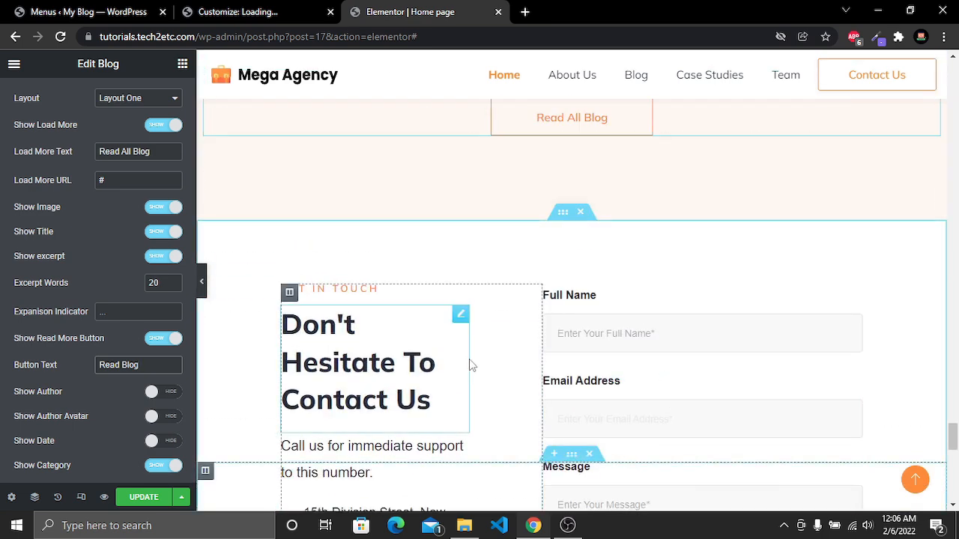
scroll(469, 359, "down", 2)
scroll(469, 359, "down", 1)
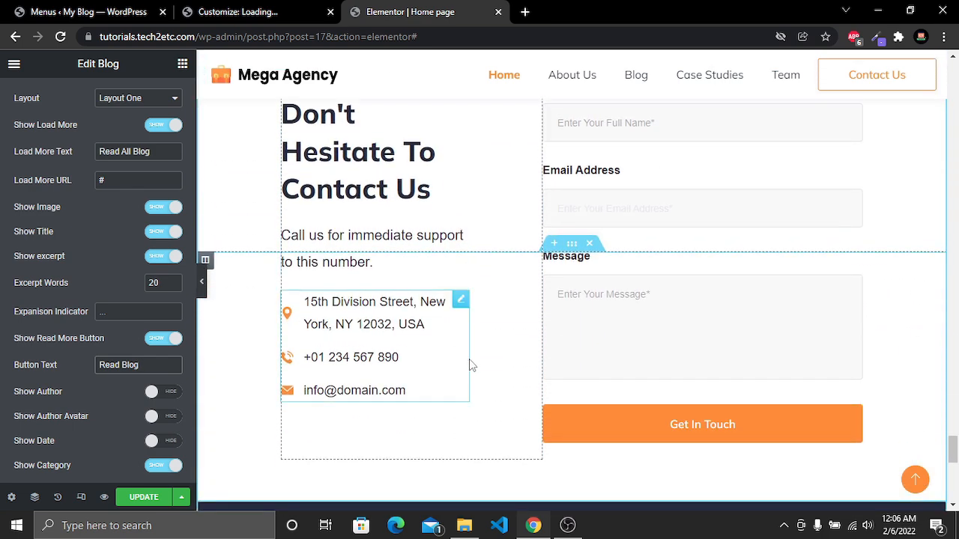
scroll(469, 359, "up", 1)
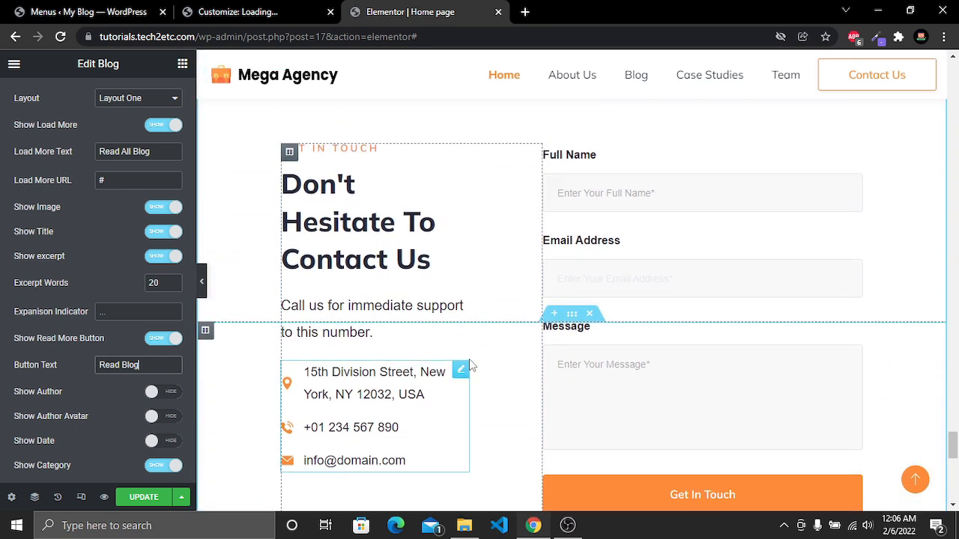
left_click(309, 212)
left_click_drag(321, 291, 270, 191)
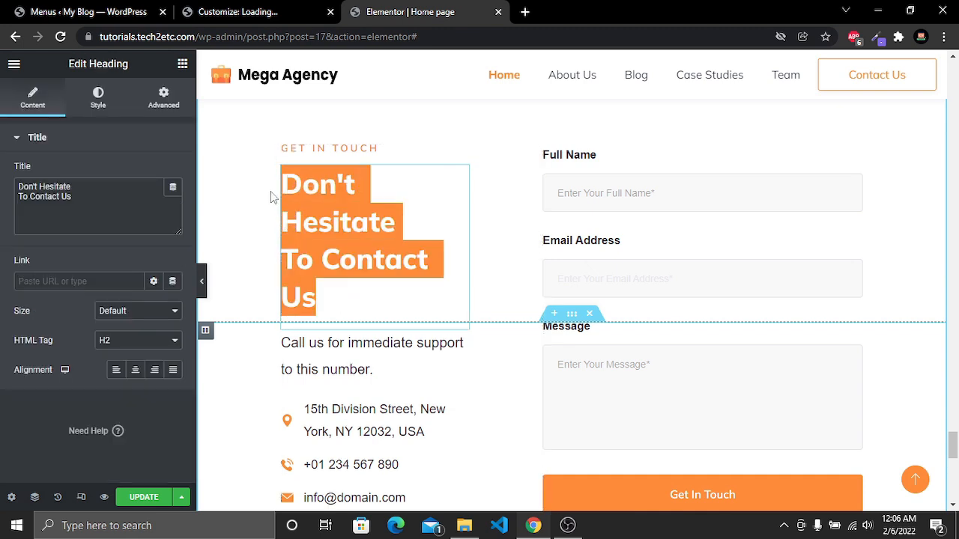
left_click(370, 208)
left_click(341, 150)
Examine the contact details icon list items, including the phone number and e-mail text fields
scroll(370, 247, "down", 1)
left_click(362, 261)
left_click(348, 333)
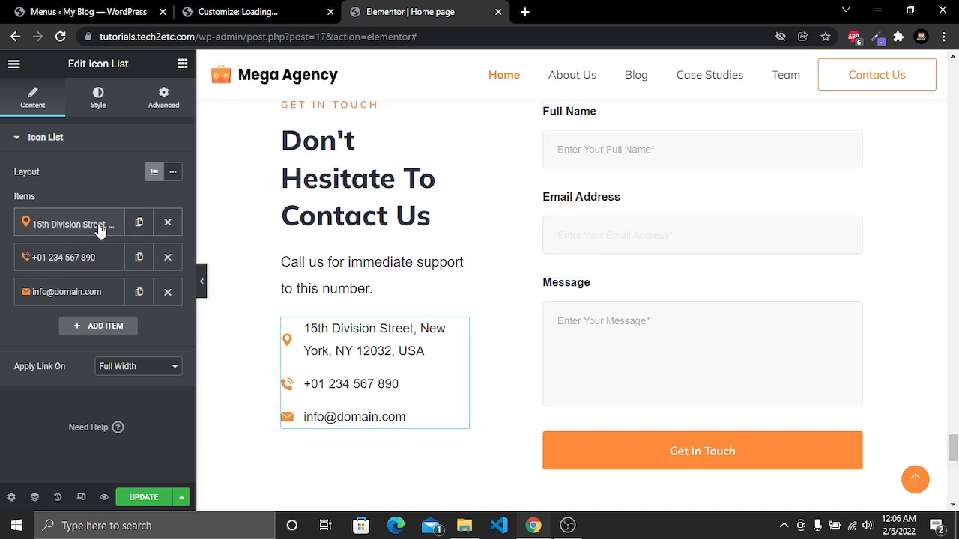
left_click(26, 257)
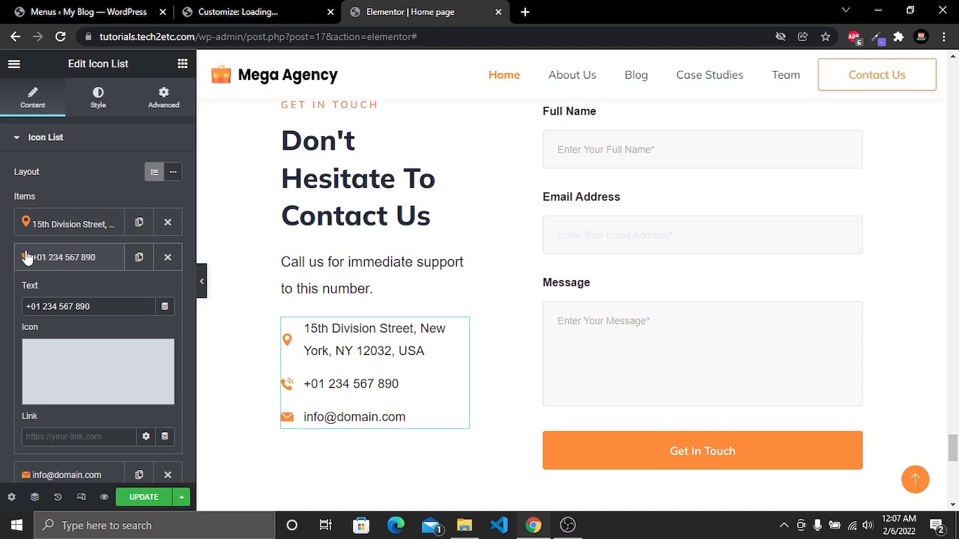
scroll(26, 257, "down", 2)
left_click_drag(94, 166, 12, 171)
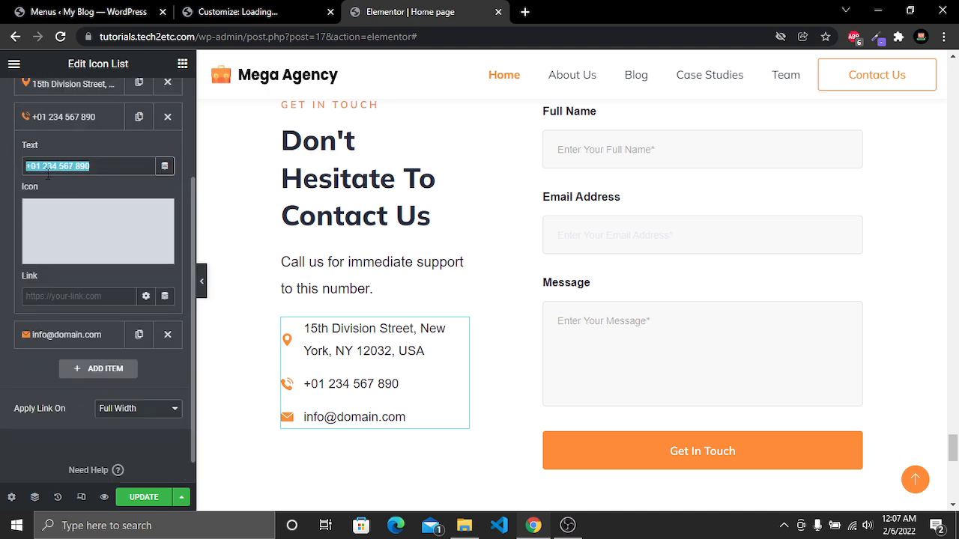
left_click(357, 385)
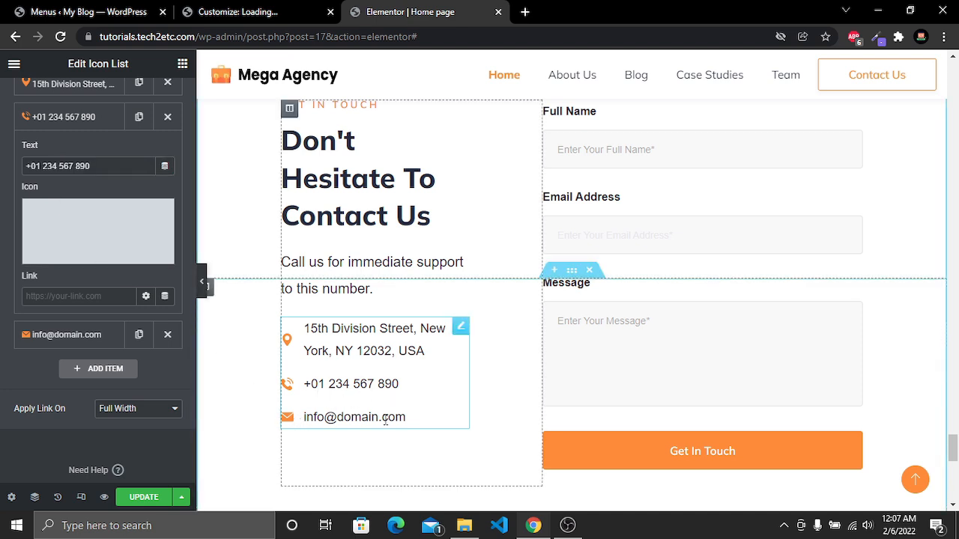
left_click(65, 335)
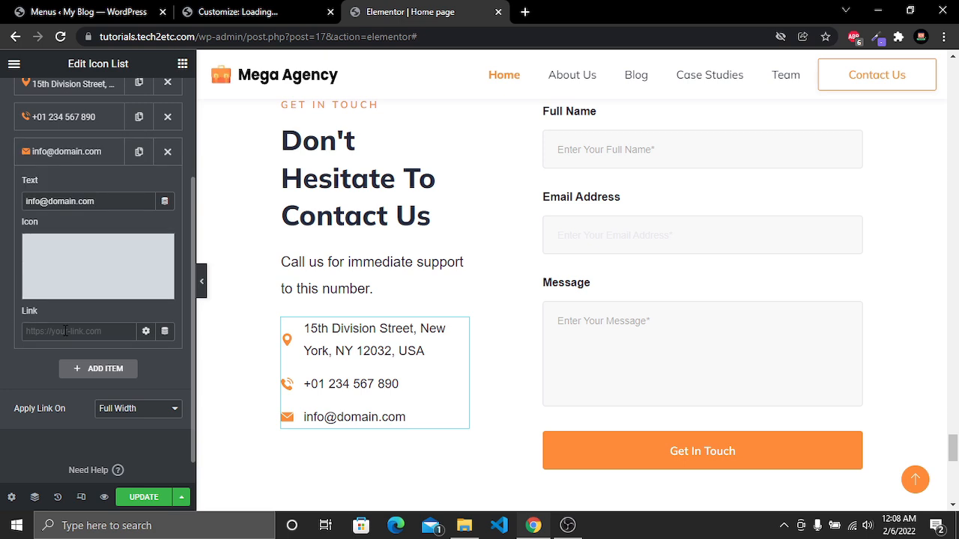
left_click_drag(94, 201, 3, 201)
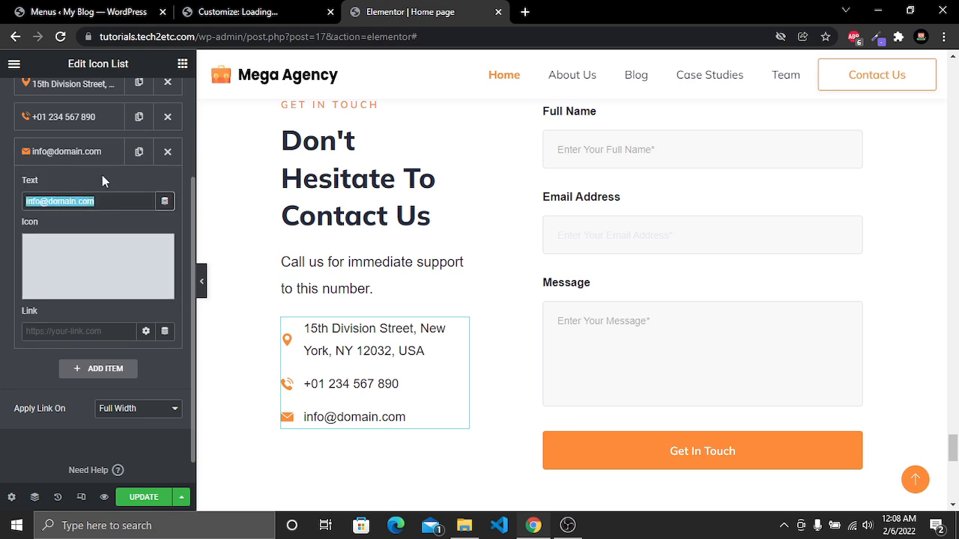
scroll(60, 217, "up", 3)
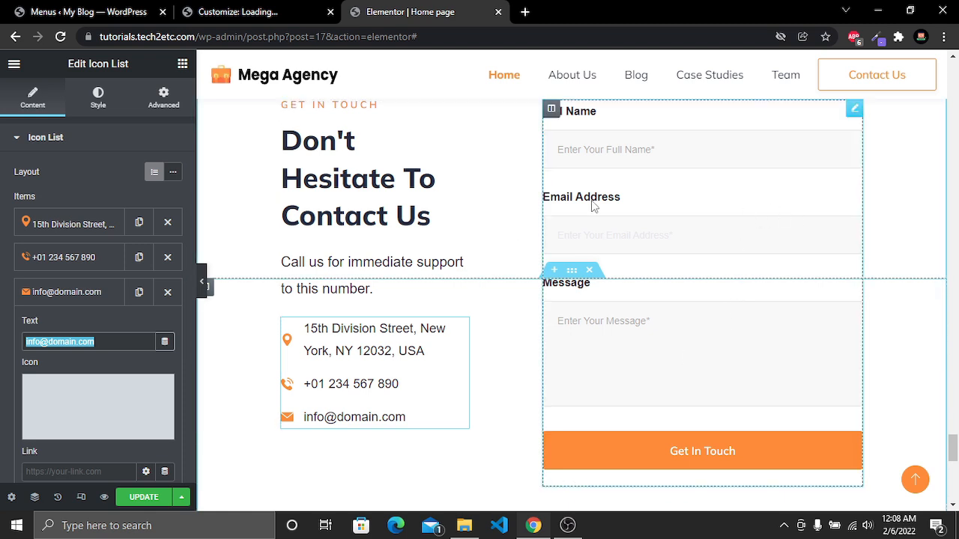
Open the Contact Form 7 widget and review its form selection and field style settings
right_click(705, 183)
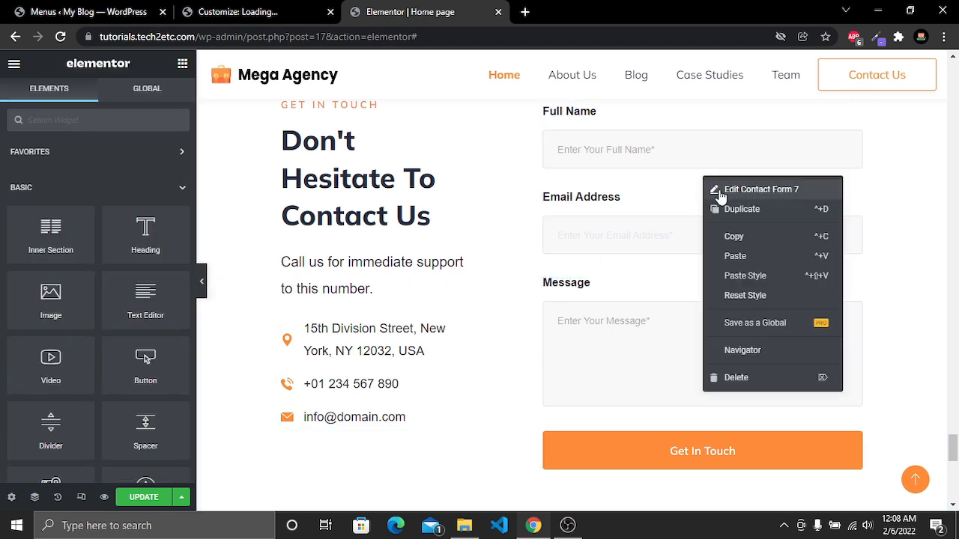
left_click(781, 191)
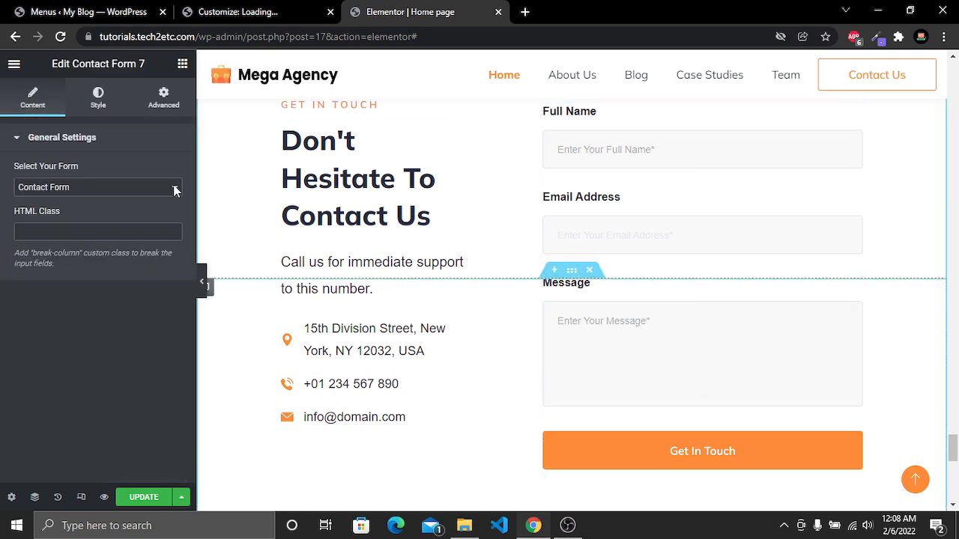
left_click(76, 193)
left_click(75, 196)
left_click(87, 228)
left_click(81, 317)
left_click(98, 98)
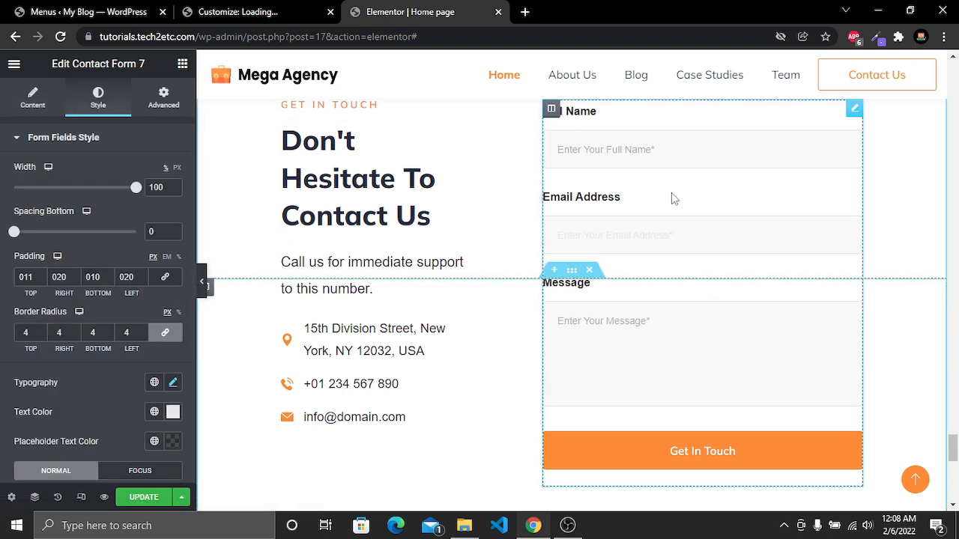
Check the Contact menu's contact form options in the WordPress dashboard
left_click(82, 12)
left_click(431, 11)
left_click(83, 11)
mouse_move(29, 223)
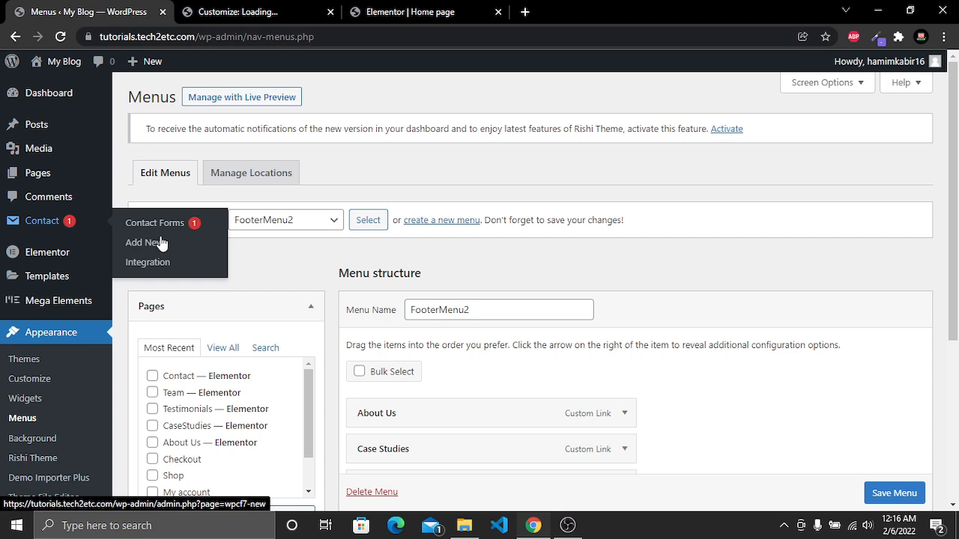
left_click(420, 12)
scroll(755, 369, "down", 6)
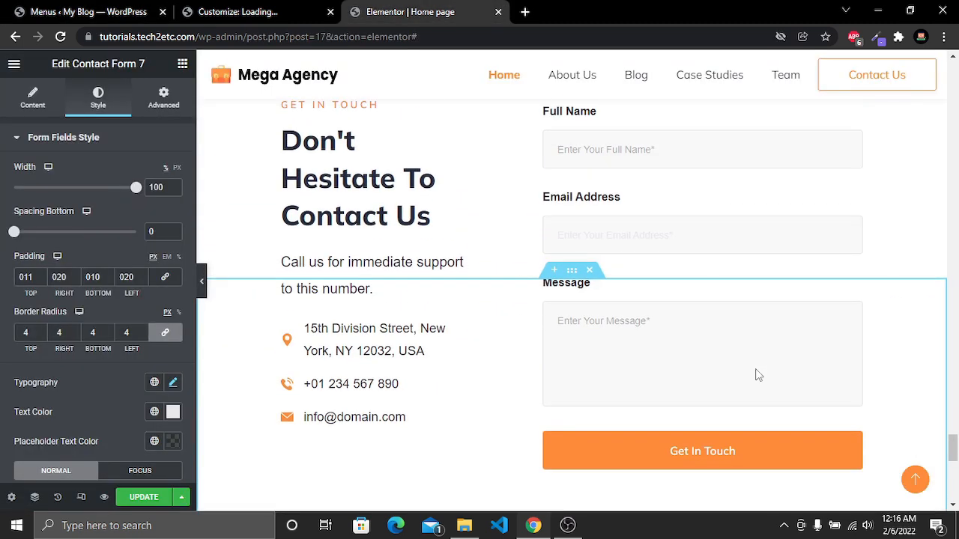
scroll(756, 374, "up", 1)
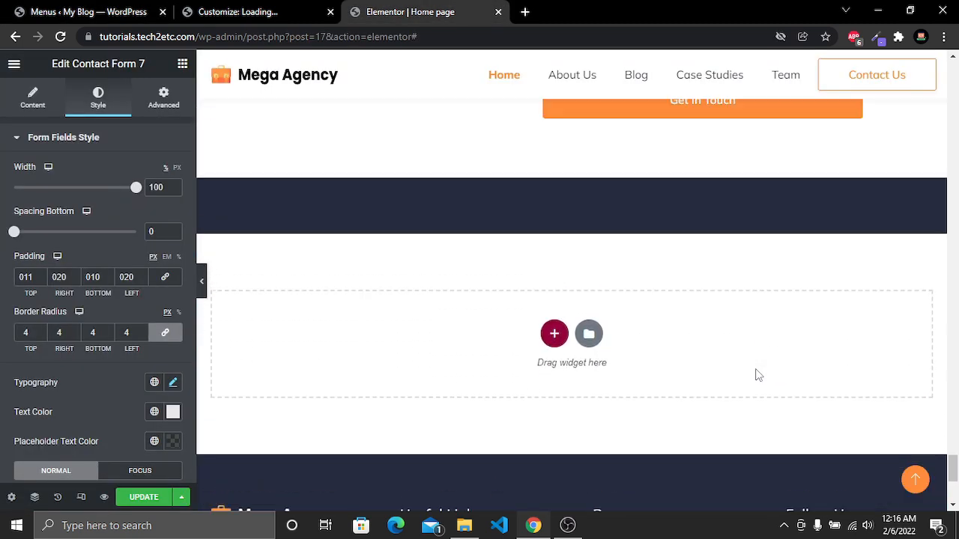
Add a new one-column section below the contact section
left_click(554, 333)
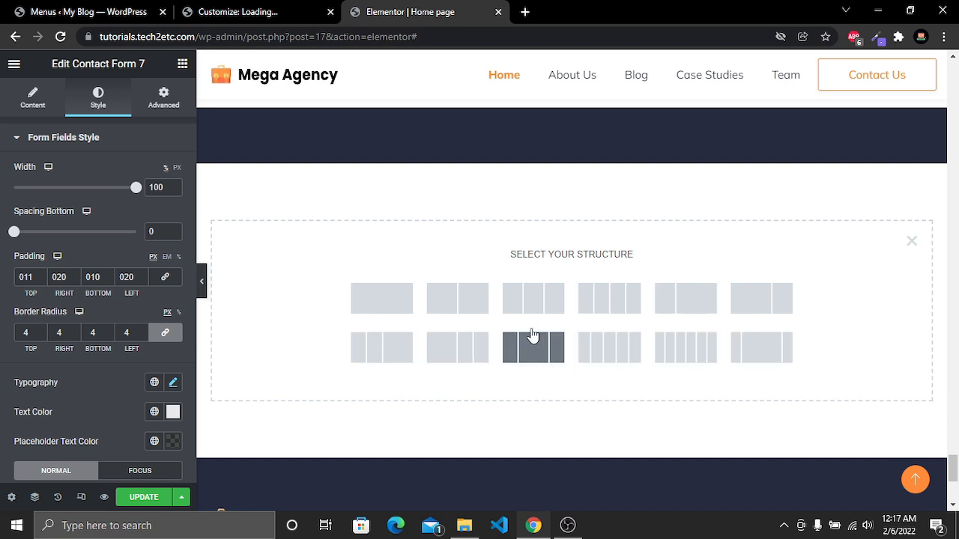
left_click(377, 298)
scroll(570, 225, "up", 1)
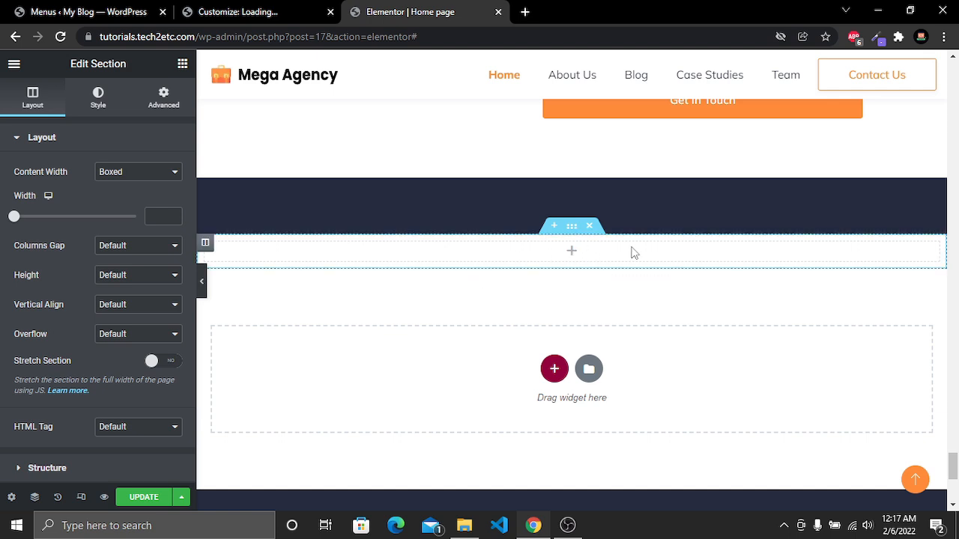
Add a Heading widget to the new section and set its title to "This is my heading"
left_click(573, 254)
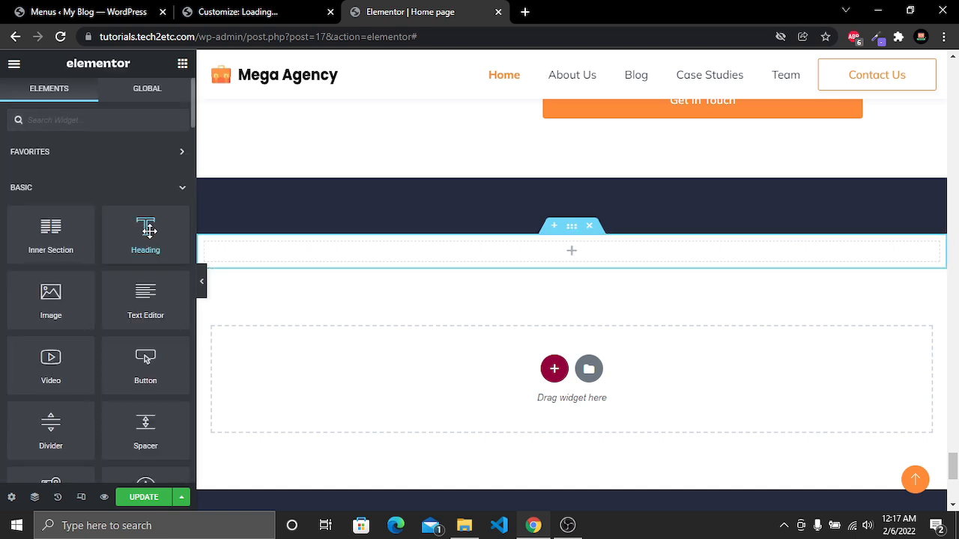
left_click_drag(149, 236, 574, 249)
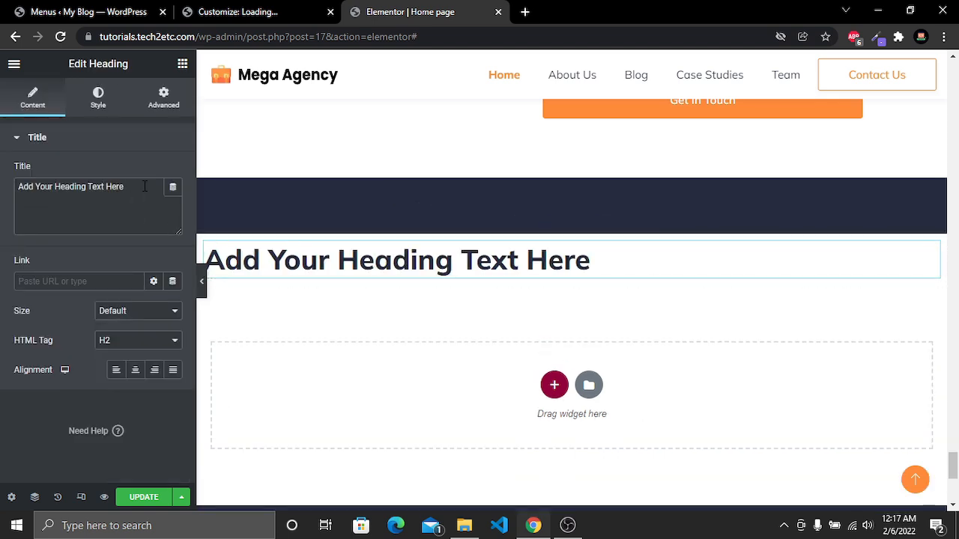
left_click_drag(146, 187, 3, 194)
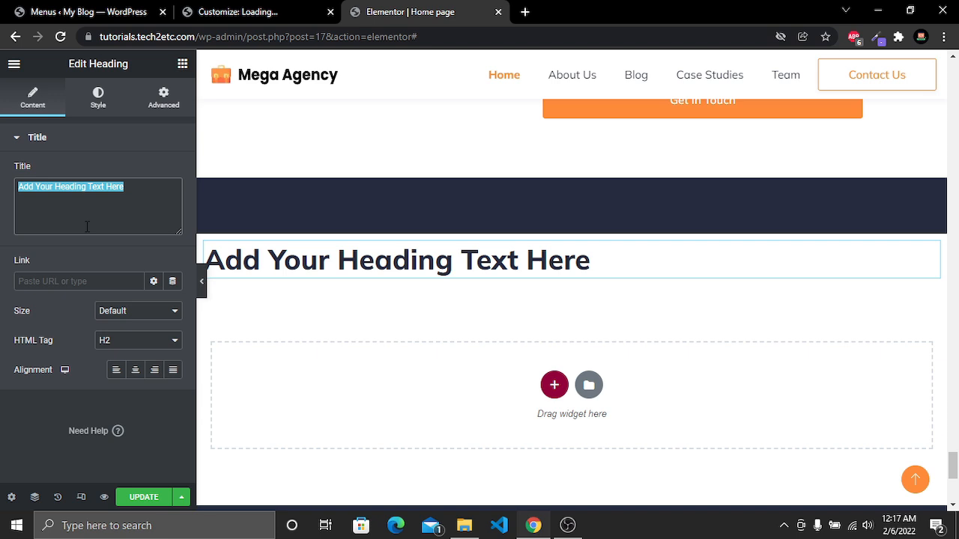
type("This is")
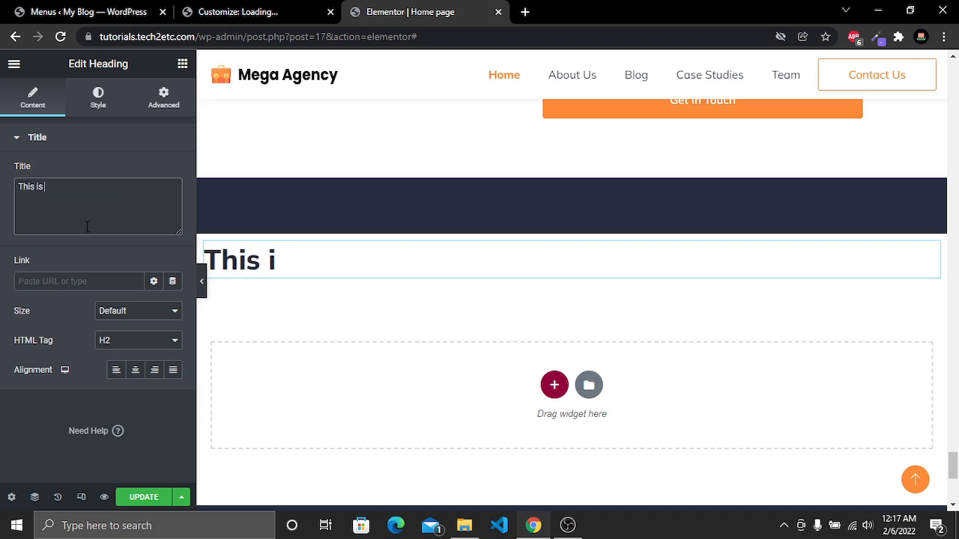
type(" my heading")
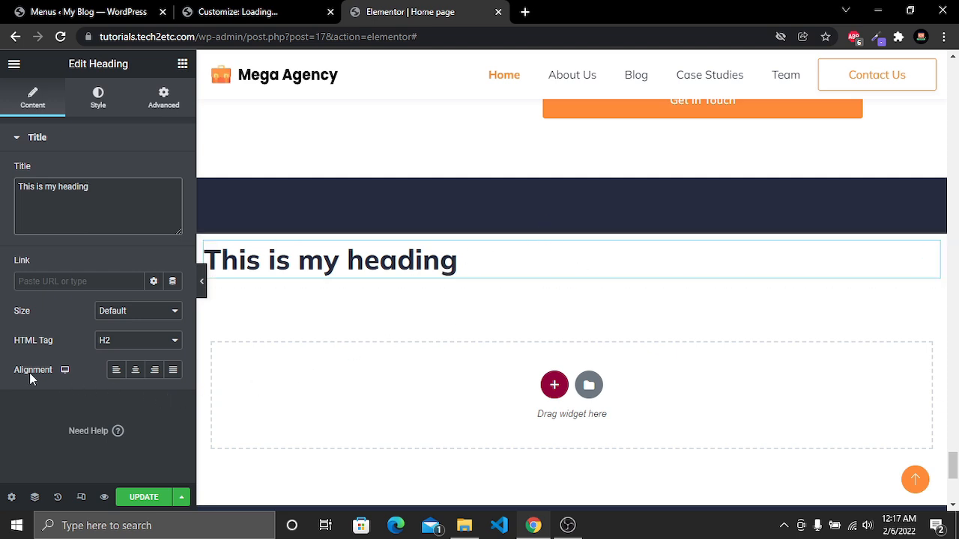
Center-align the heading and check its size and HTML tag options
left_click(136, 370)
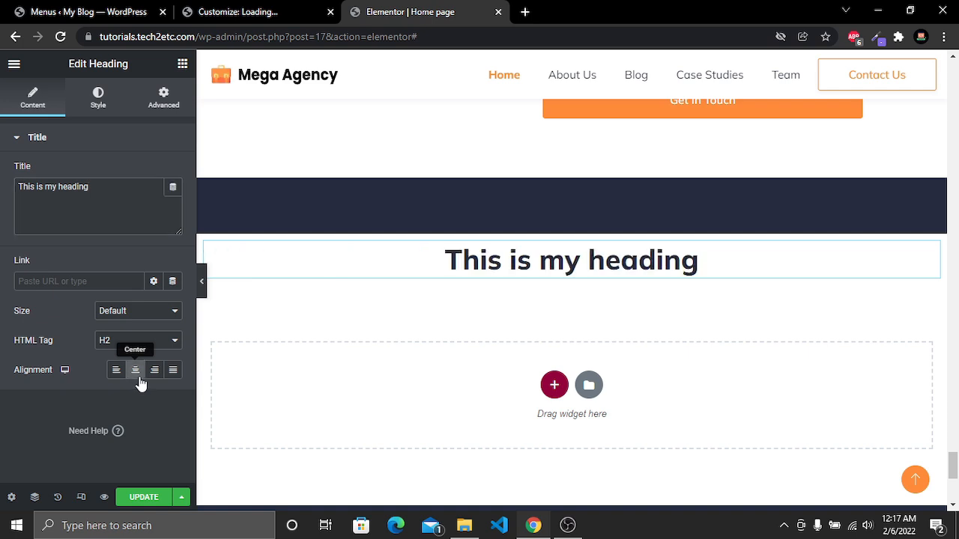
left_click(144, 313)
left_click(150, 315)
left_click(152, 348)
left_click(152, 347)
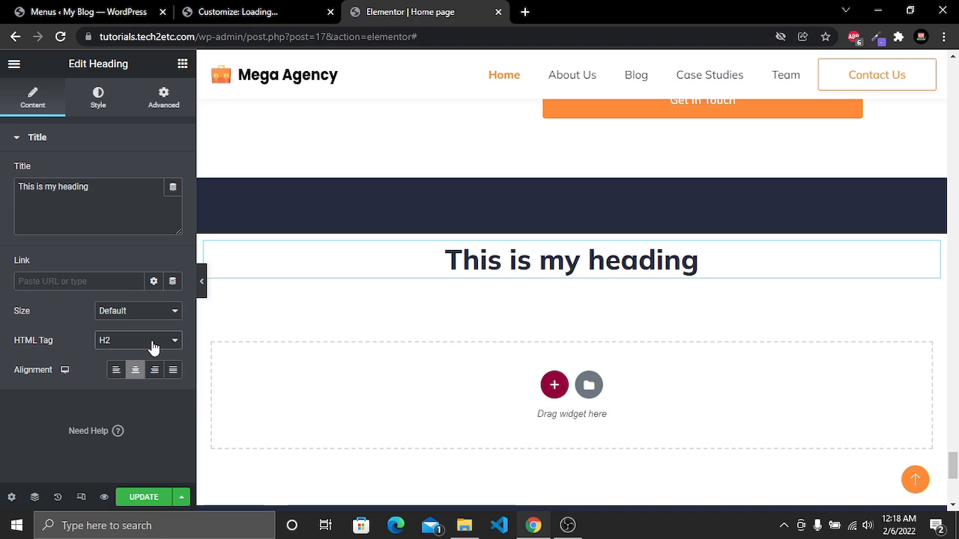
Set the heading's padding to 20 px on all sides, then shorten the value to 2
left_click(108, 117)
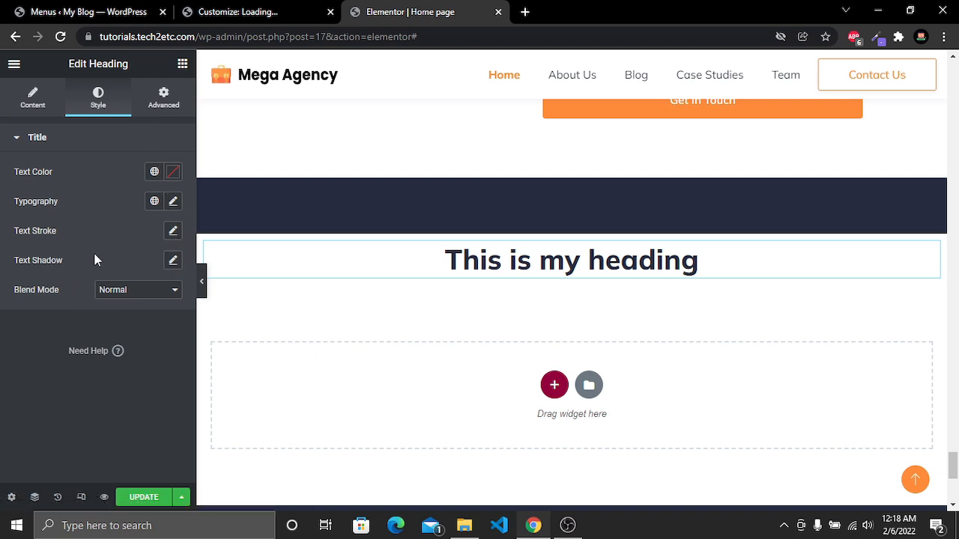
left_click(160, 102)
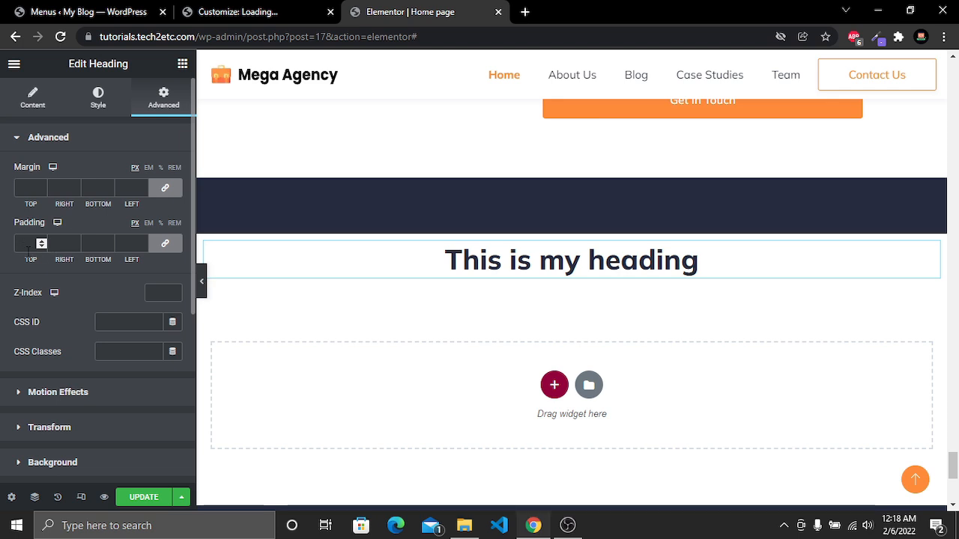
type("20")
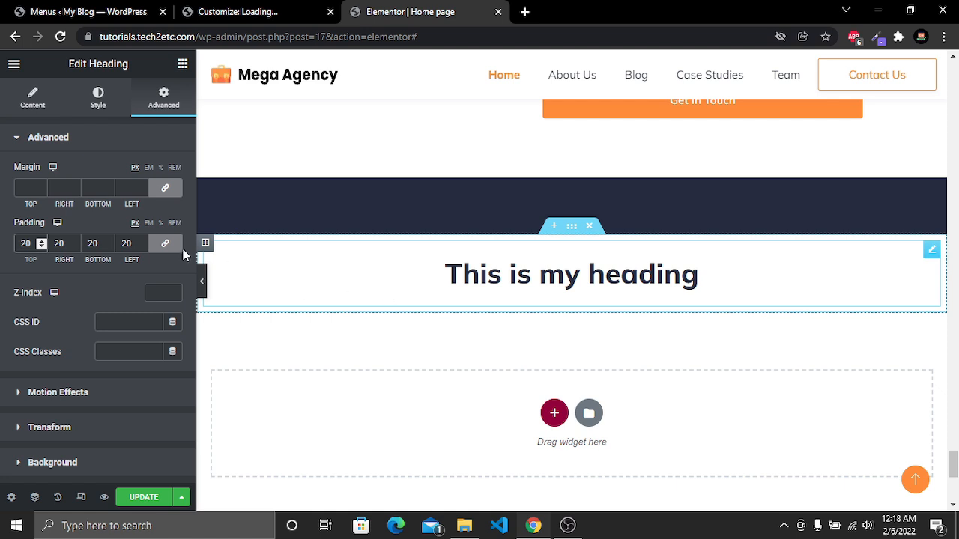
key("BackSpace")
key("BackSpace")
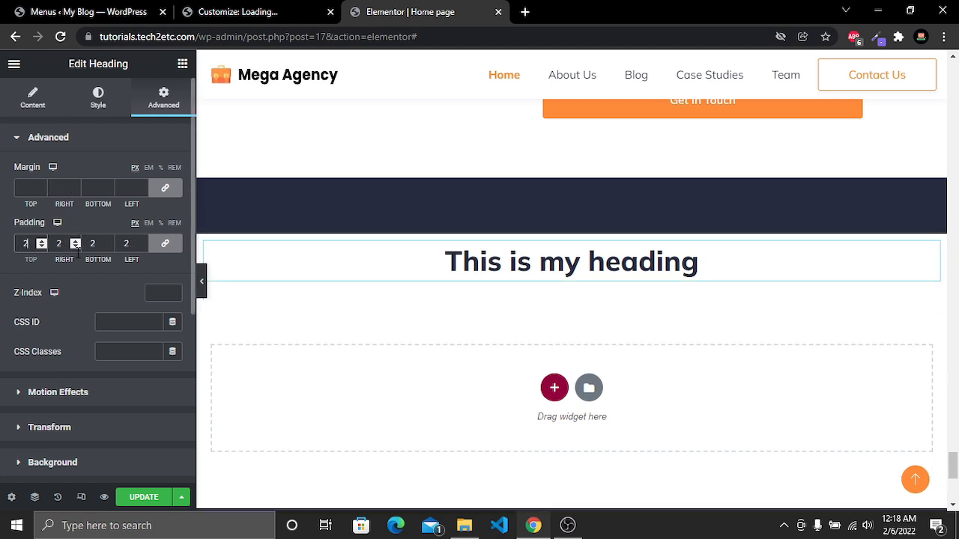
Delete the new heading section and update the page
scroll(97, 262, "down", 5)
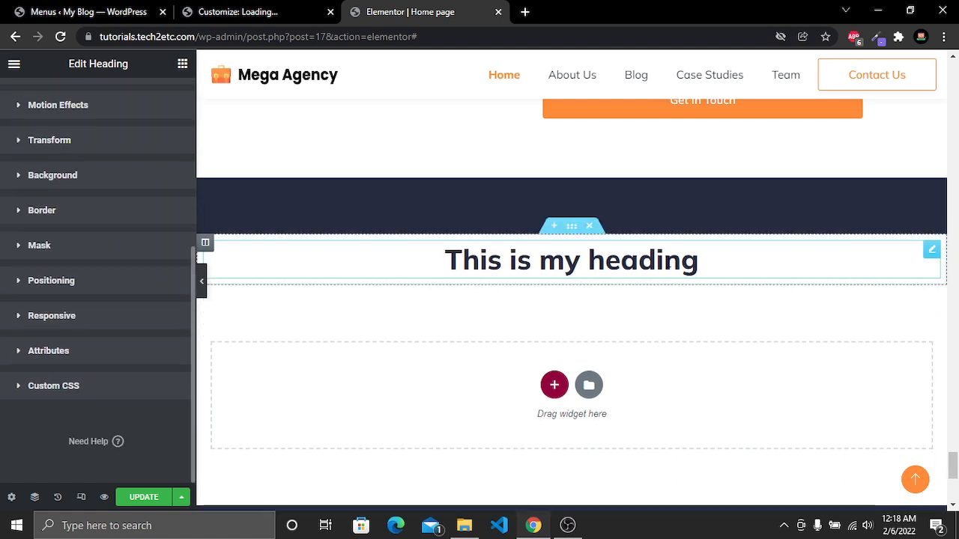
left_click(590, 227)
scroll(637, 332, "down", 5)
scroll(638, 330, "up", 15)
scroll(640, 335, "up", 15)
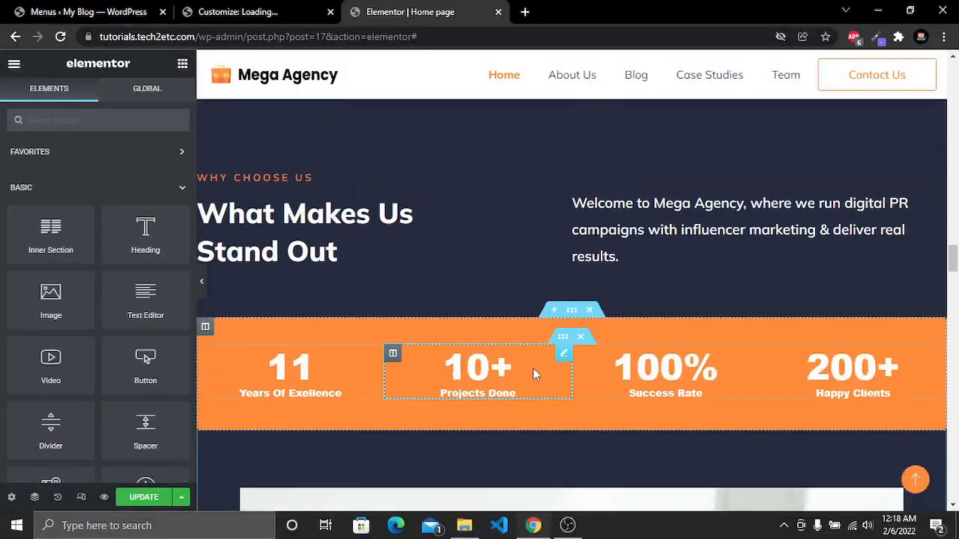
scroll(535, 374, "up", 15)
left_click(141, 499)
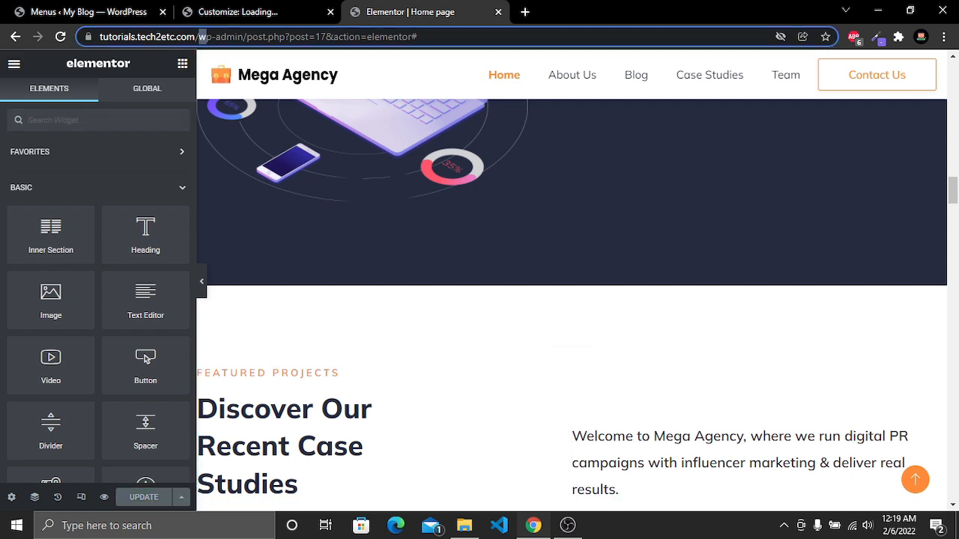
Open the live site by trimming the address down to the domain
left_click_drag(230, 36, 513, 39)
key("BackSpace")
key("Return")
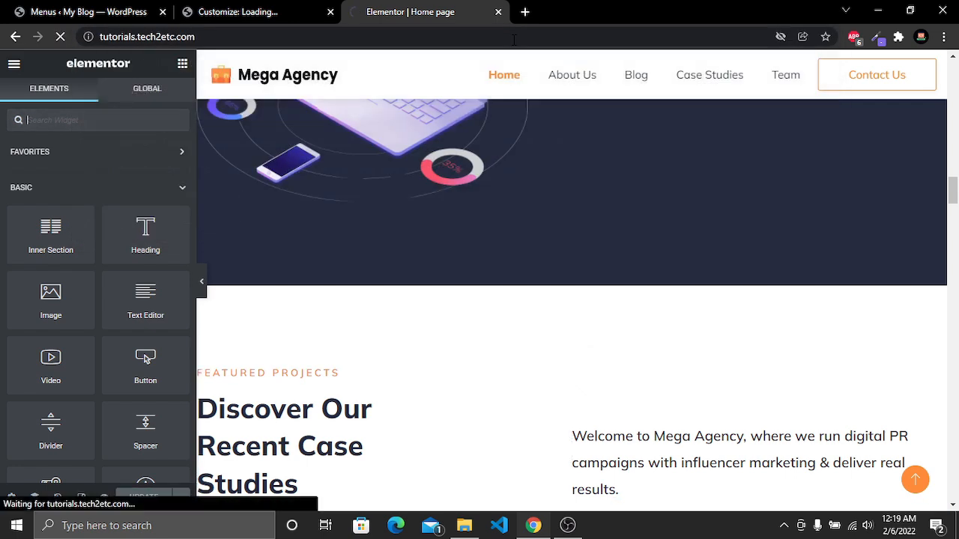
Scroll through the live homepage to review each section down to the footer
scroll(539, 182, "down", 2)
scroll(545, 178, "up", 2)
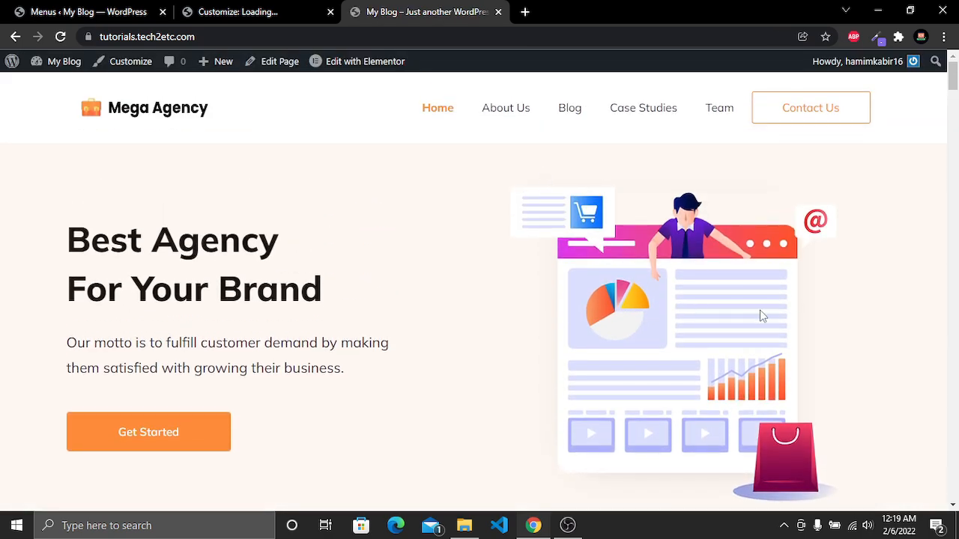
scroll(705, 313, "down", 5)
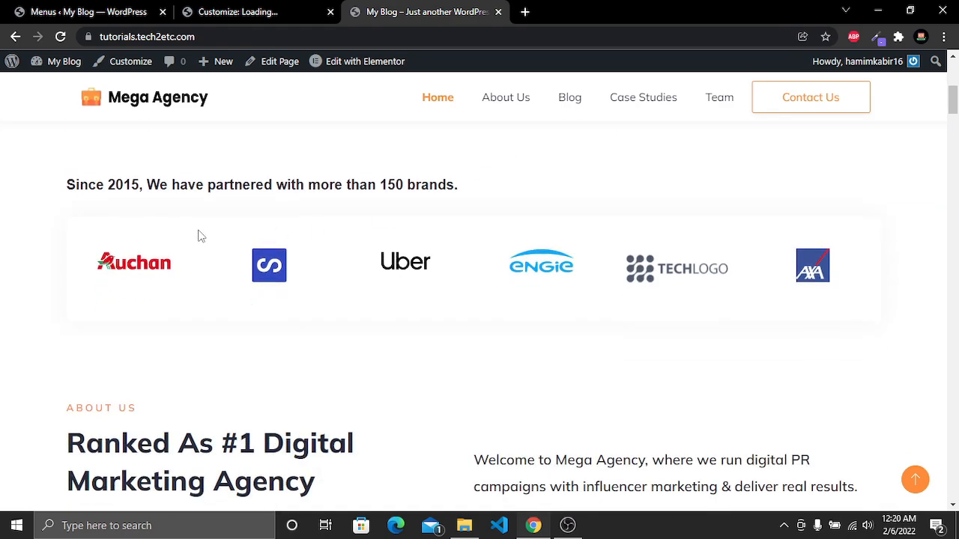
scroll(729, 277, "down", 5)
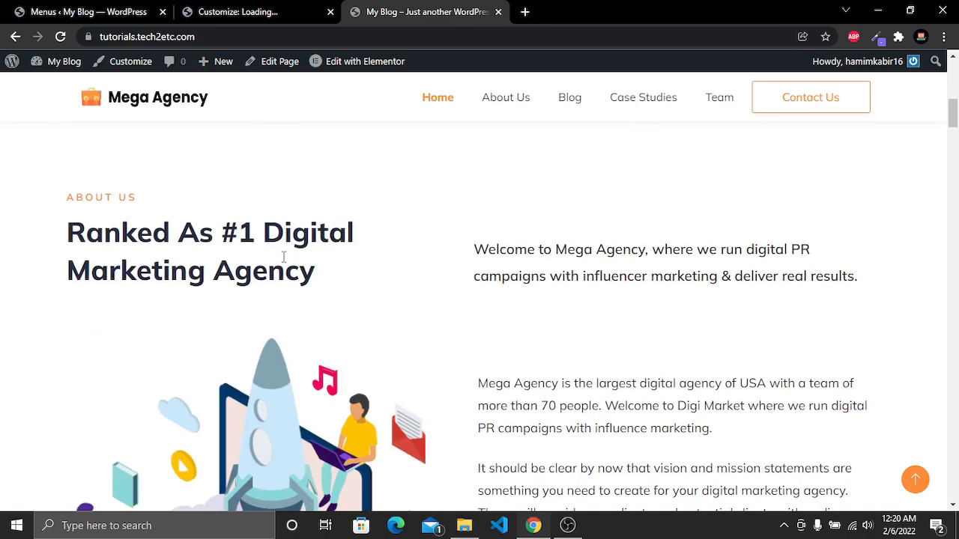
scroll(529, 295, "down", 10)
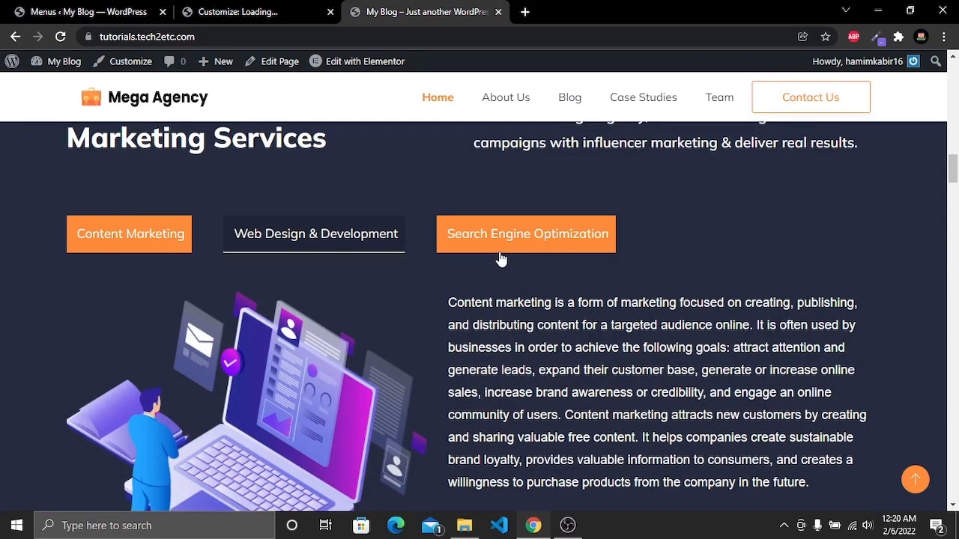
scroll(517, 257, "down", 8)
scroll(522, 258, "down", 3)
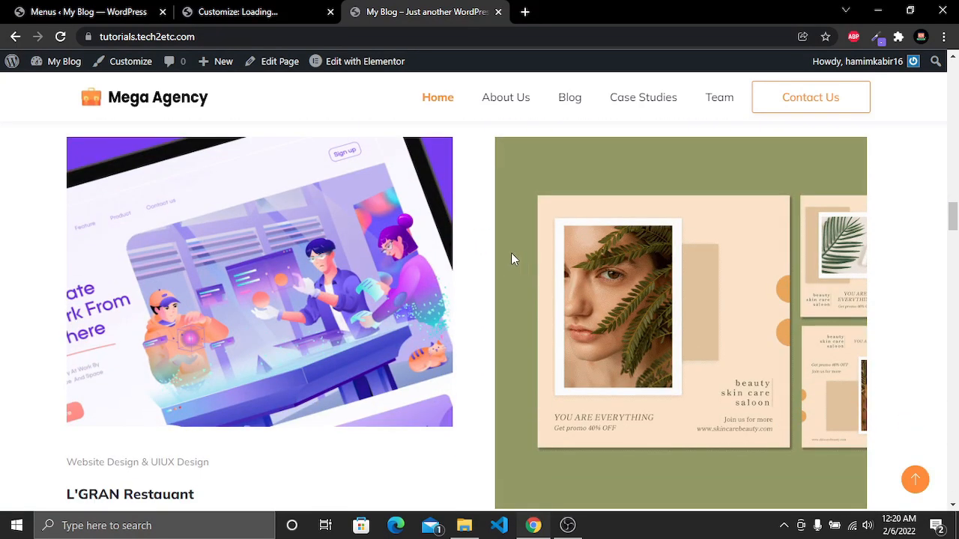
scroll(631, 293, "down", 6)
scroll(632, 293, "down", 4)
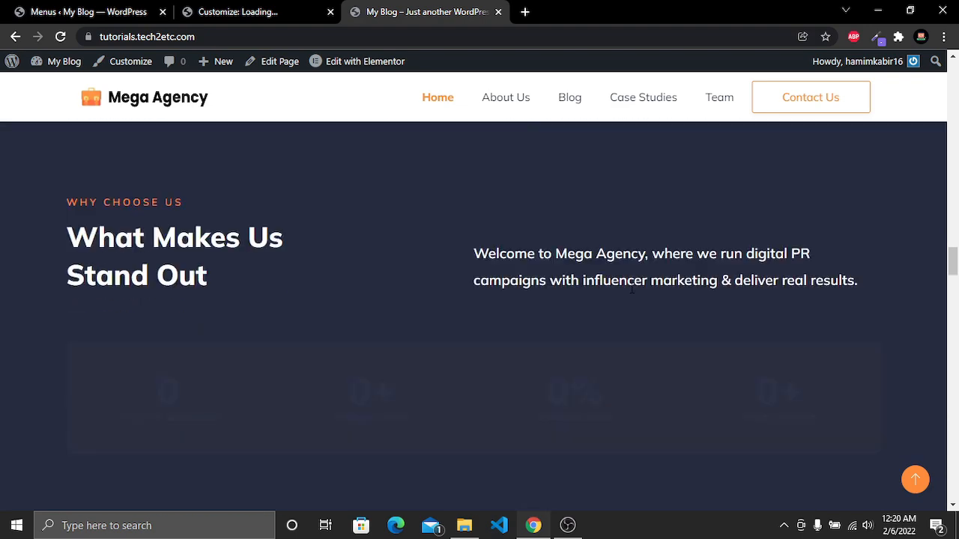
scroll(544, 341, "down", 4)
scroll(592, 316, "down", 8)
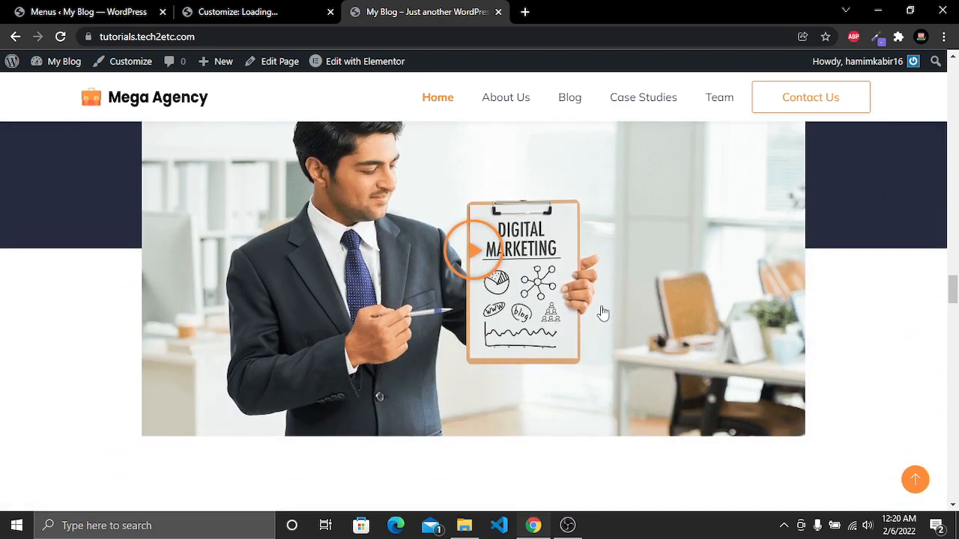
scroll(598, 322, "up", 2)
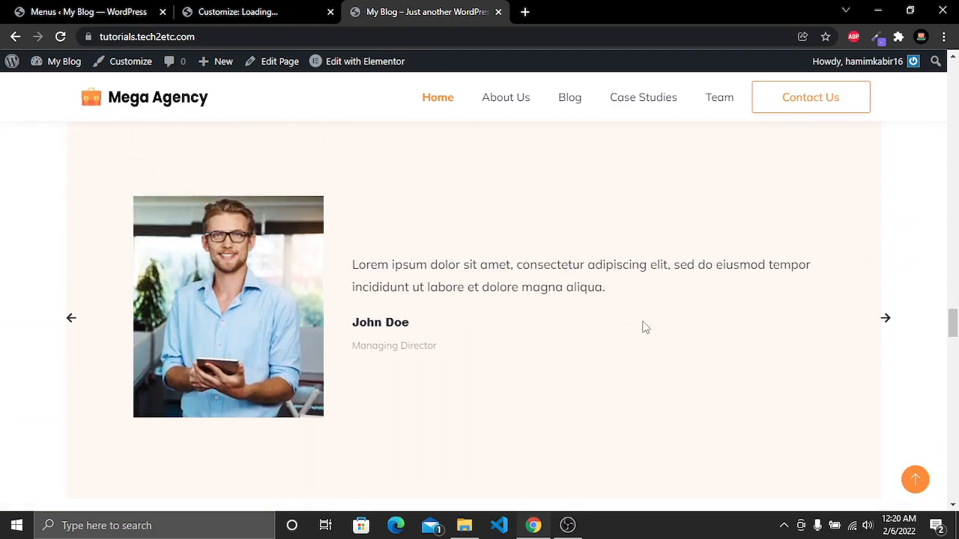
scroll(876, 327, "down", 8)
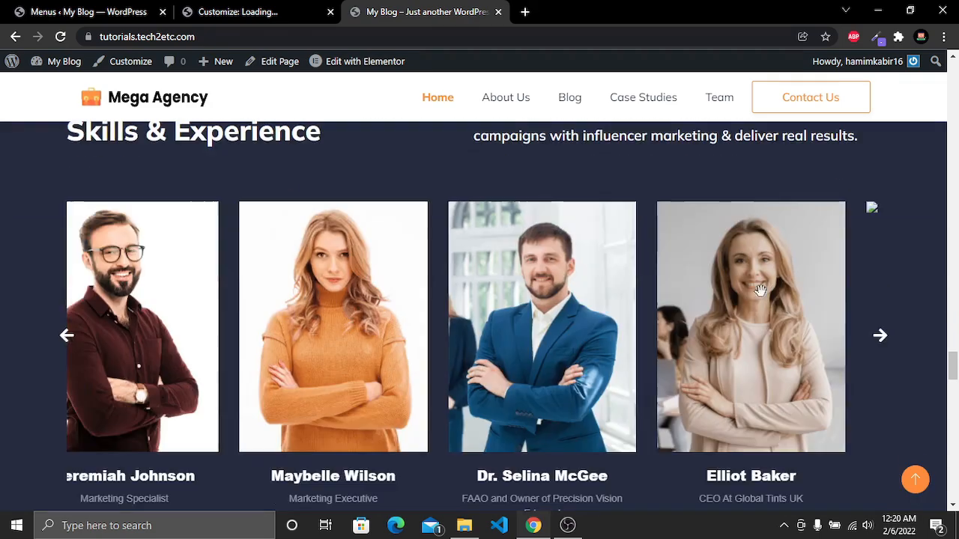
scroll(824, 296, "down", 10)
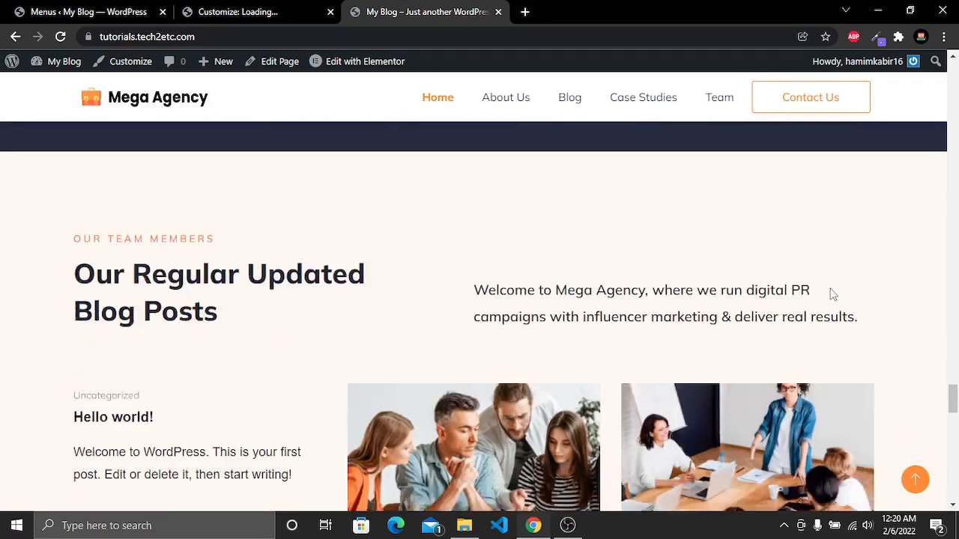
scroll(692, 303, "down", 12)
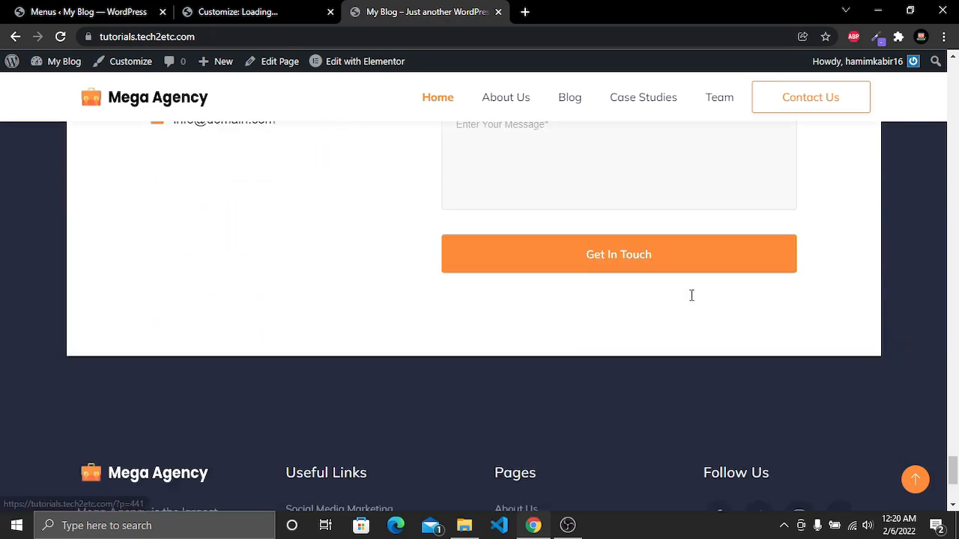
scroll(690, 296, "up", 5)
scroll(692, 295, "down", 5)
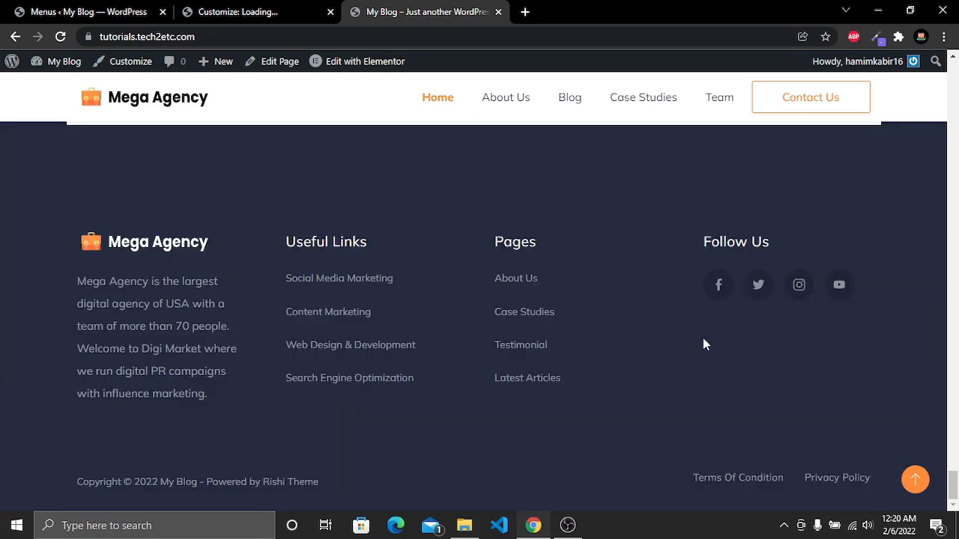
left_click_drag(953, 490, 953, 75)
Open the About Us page and scroll through its sections
left_click(495, 109)
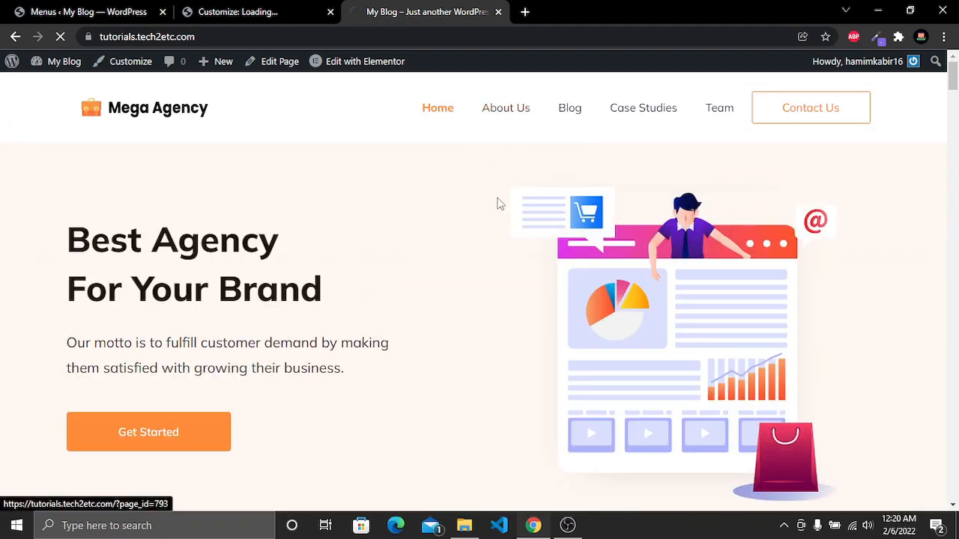
scroll(520, 283, "down", 12)
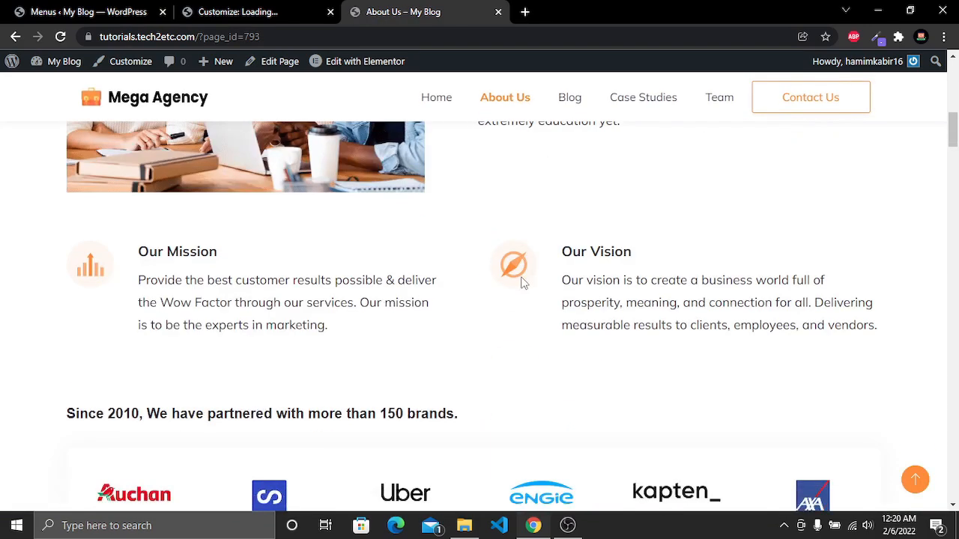
scroll(524, 279, "down", 15)
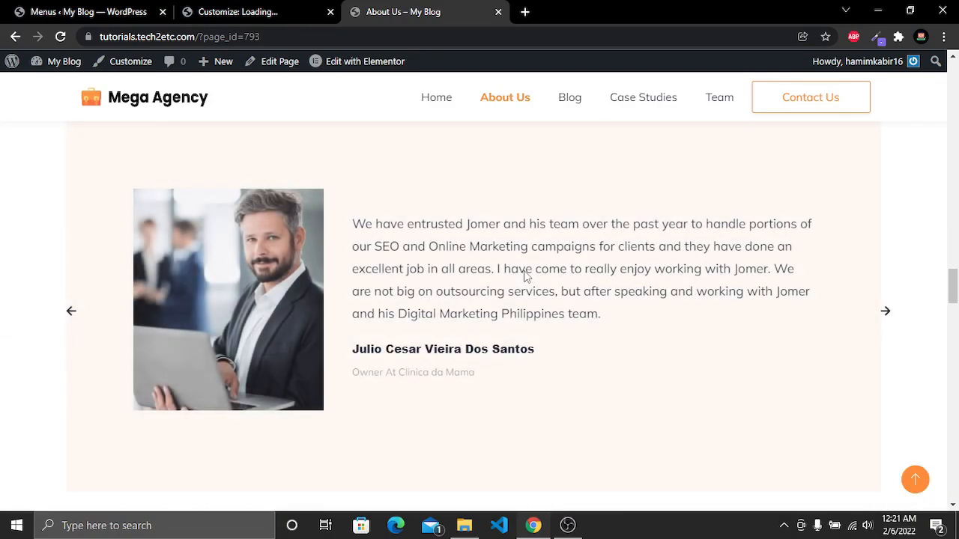
scroll(525, 275, "down", 10)
scroll(524, 270, "down", 10)
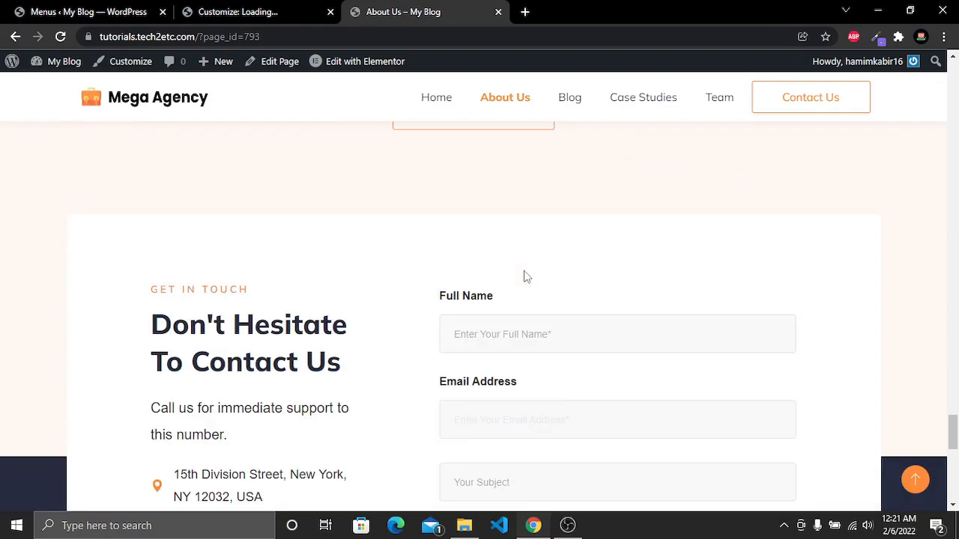
scroll(956, 296, "up", 12)
left_click_drag(958, 296, 956, 65)
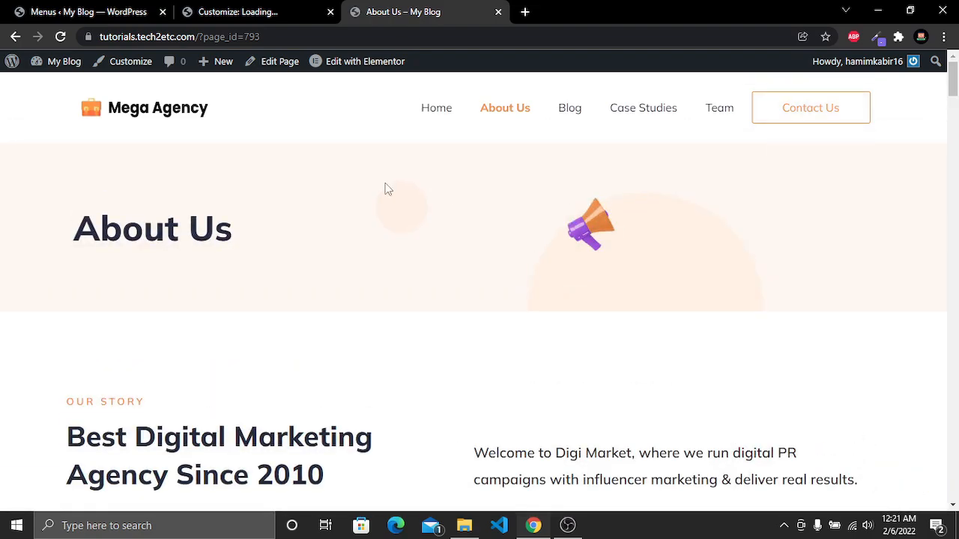
Open the About Us page in Elementor and inspect the banner's heading, image and section settings
mouse_move(362, 70)
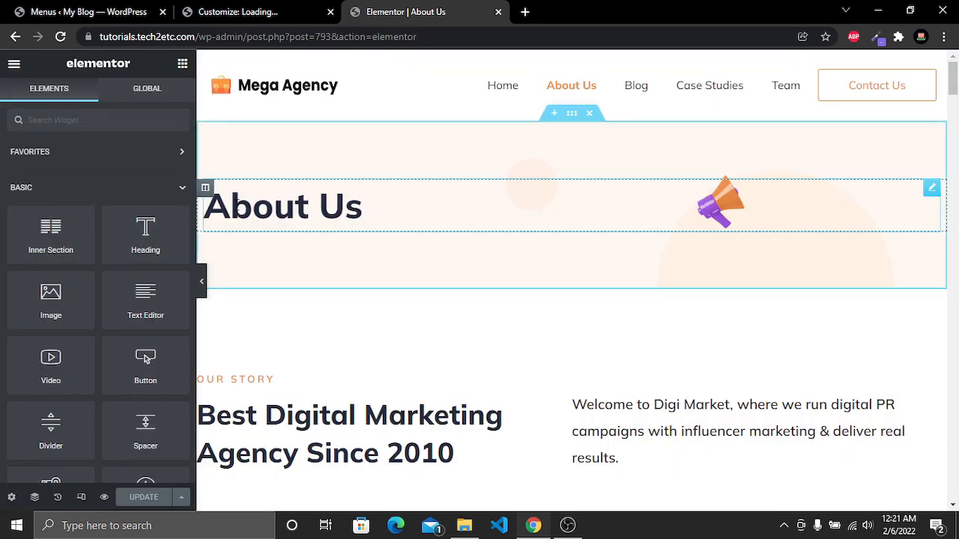
left_click(352, 214)
left_click_drag(108, 192, 2, 188)
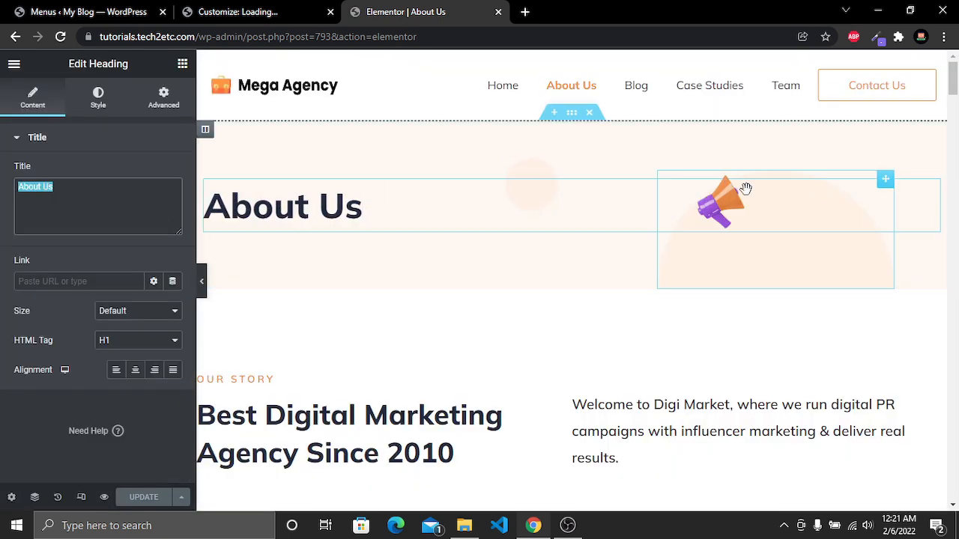
left_click(723, 206)
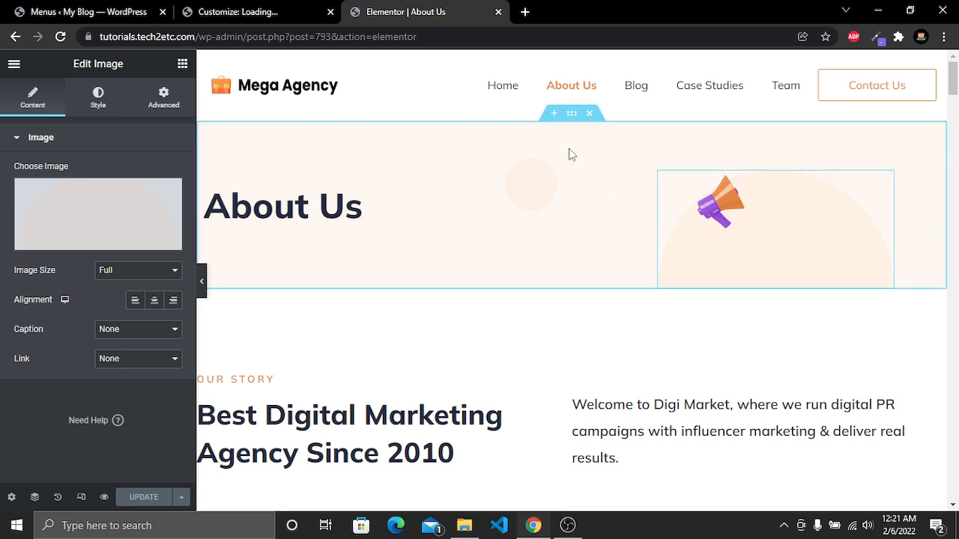
left_click(571, 114)
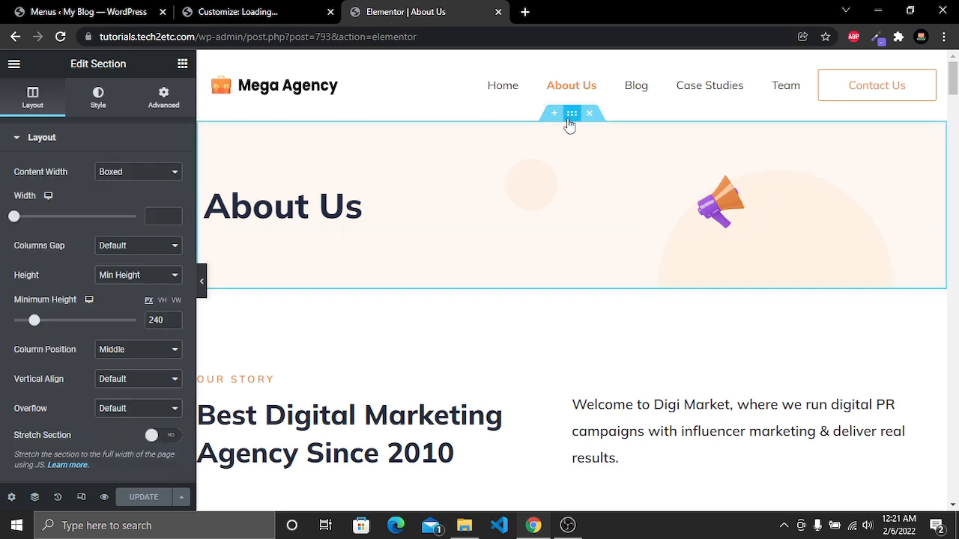
left_click(99, 97)
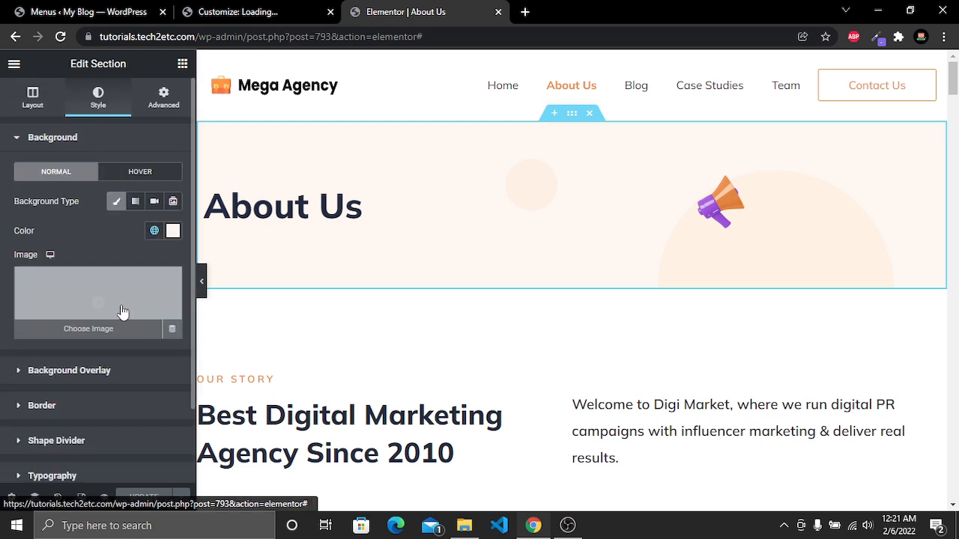
left_click(107, 336)
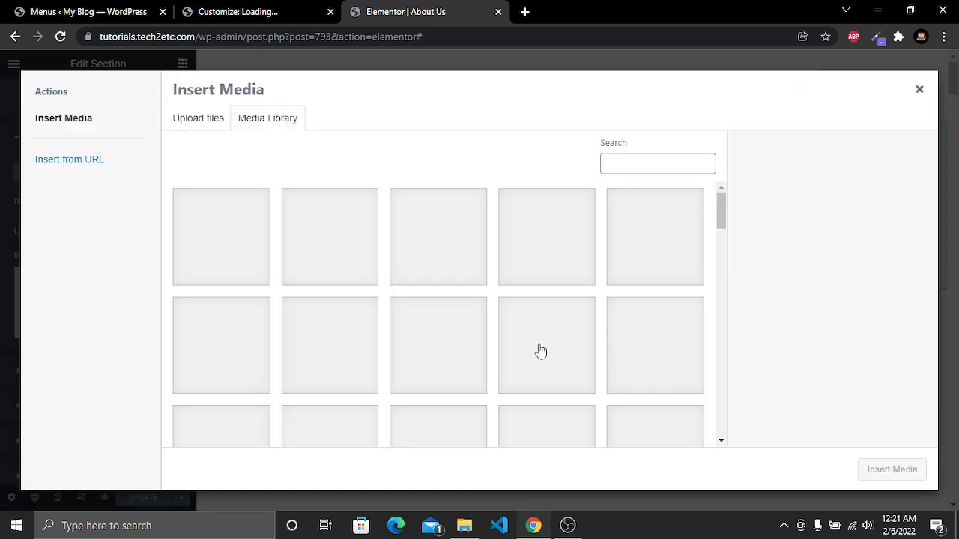
left_click(919, 89)
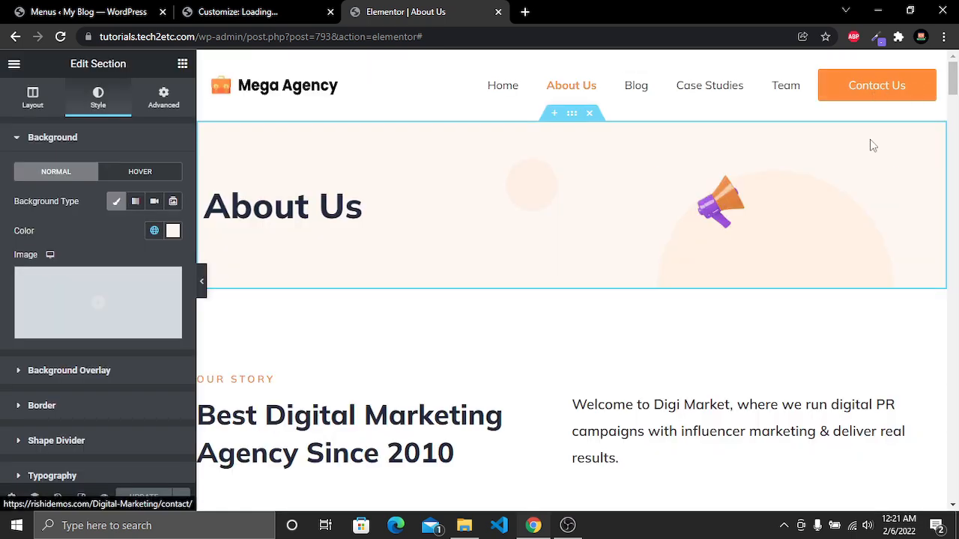
Replace 'Digi Market' with 'Mega Agency' in the Our Story intro text and select the new name to copy it
scroll(369, 262, "down", 3)
left_click(369, 255)
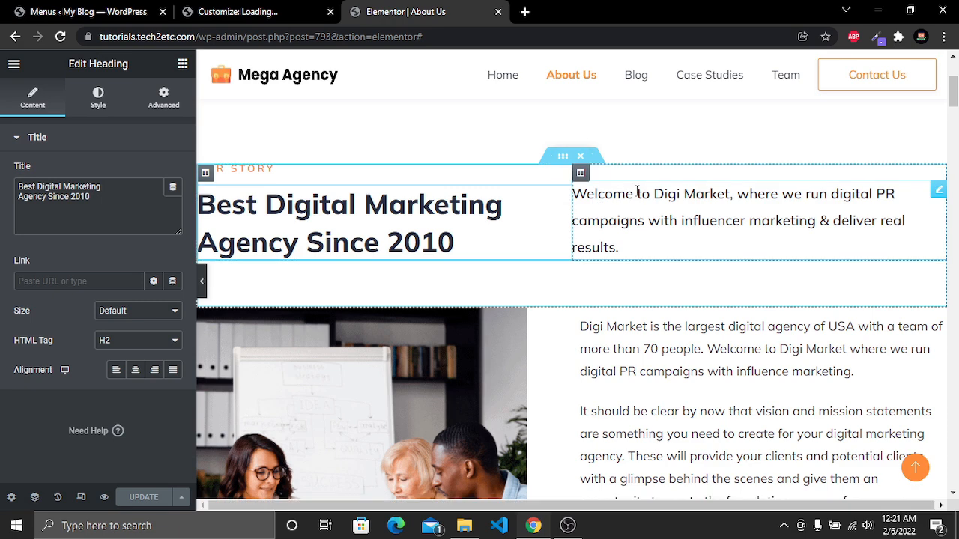
left_click(730, 194)
key("ctrl+BackSpace")
key("ctrl+BackSpace")
type("Mega Agency")
key("ctrl+shift+Left")
key("ctrl+shift+Left")
key("ctrl+c")
Paste 'Mega Agency' over the first 'Digi Market' in the story paragraph beside the image
left_click(649, 330)
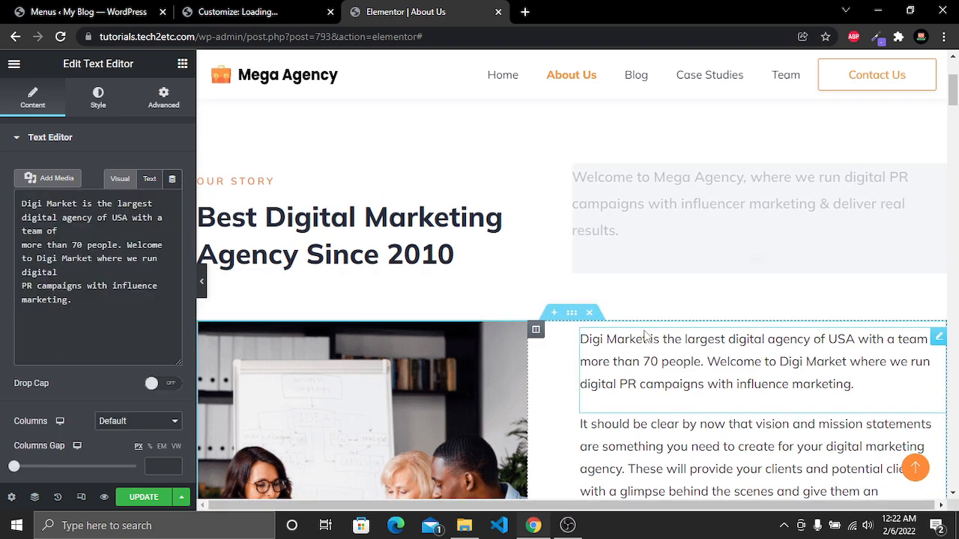
left_click_drag(647, 337, 567, 336)
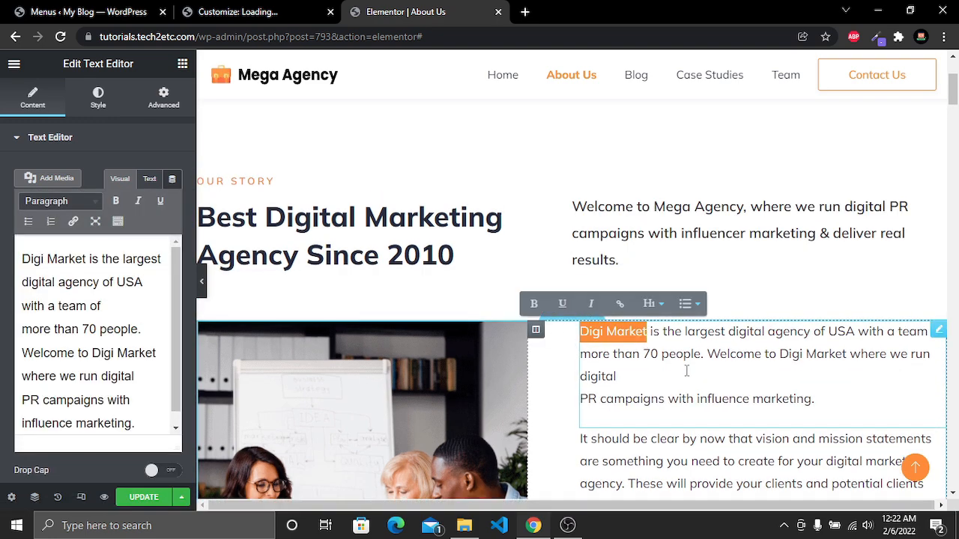
key("ctrl+v")
Scroll through the remaining About Us sections in the editor down to the contact form
scroll(415, 300, "down", 3)
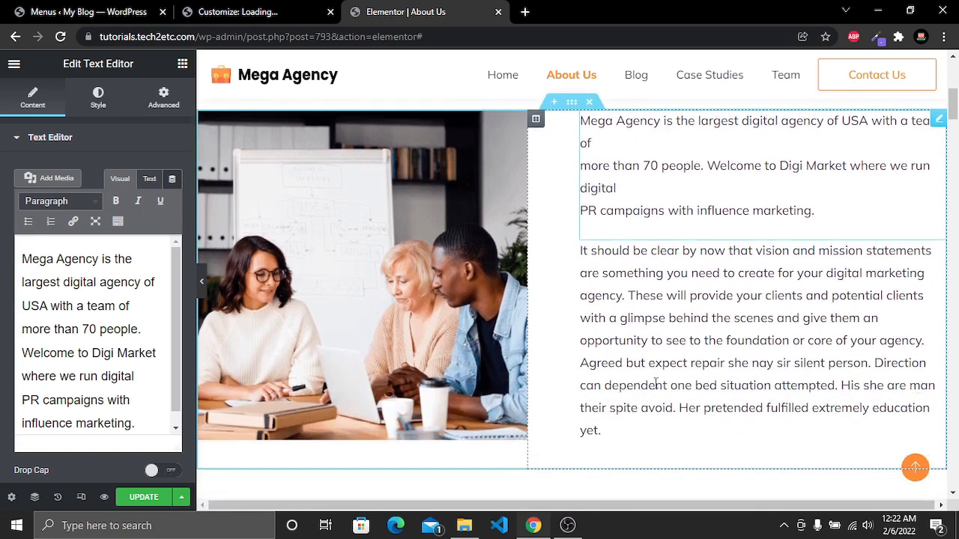
left_click(423, 324)
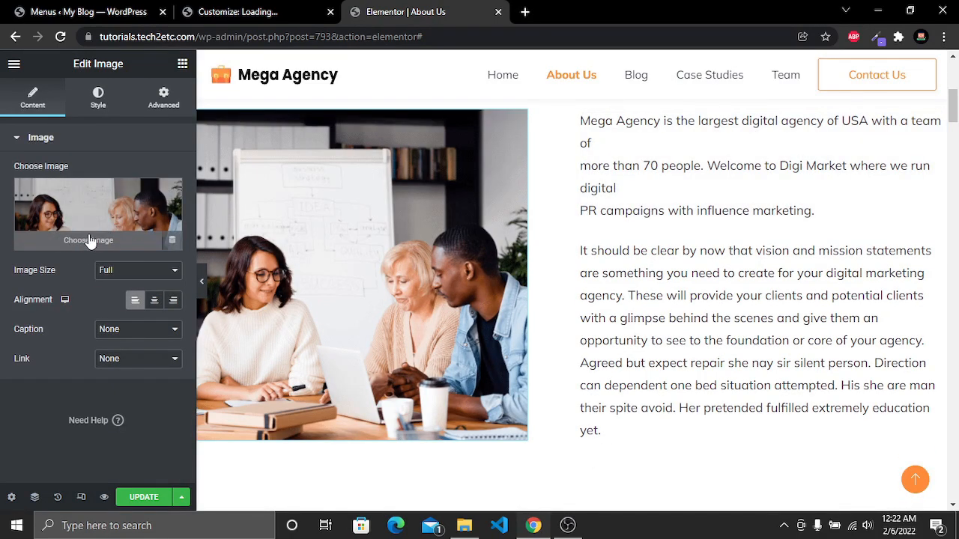
scroll(491, 304, "down", 10)
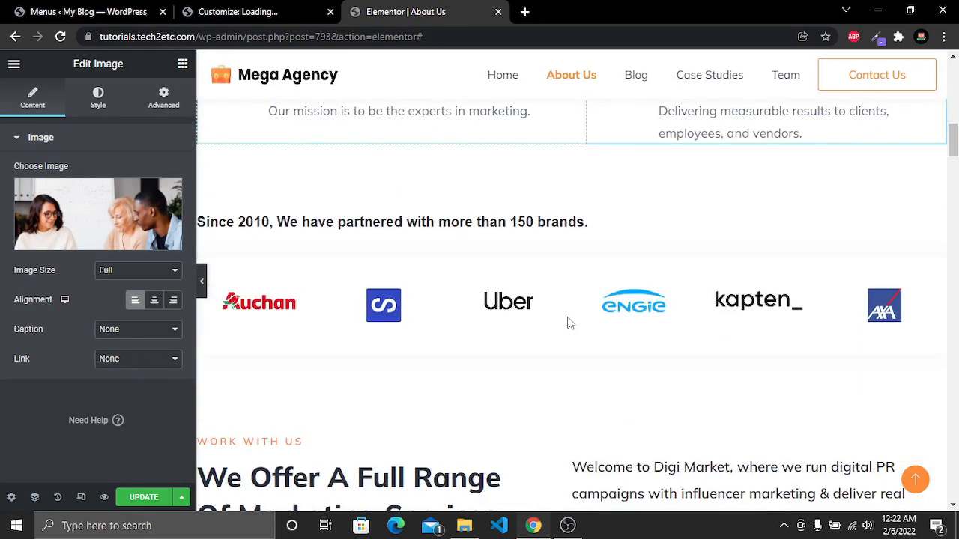
scroll(570, 315, "down", 10)
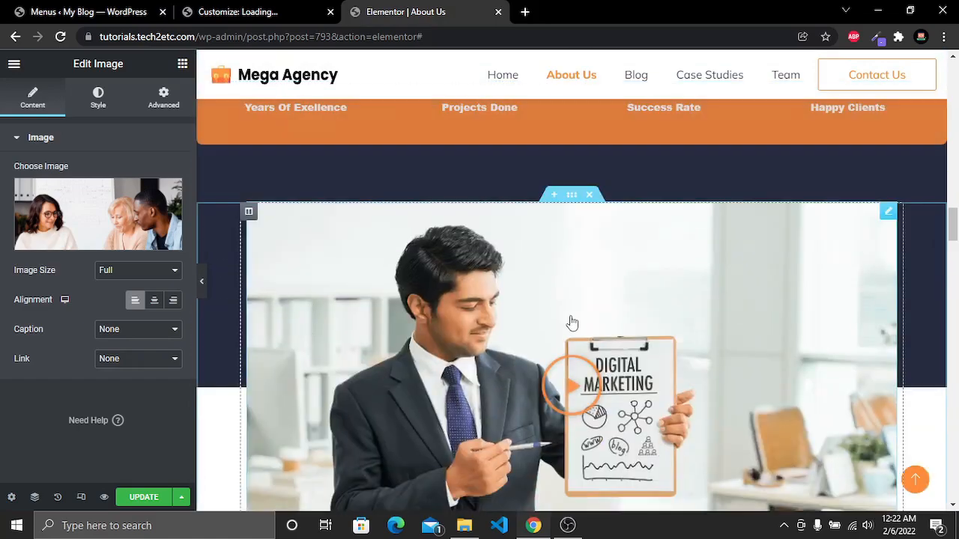
scroll(572, 323, "down", 10)
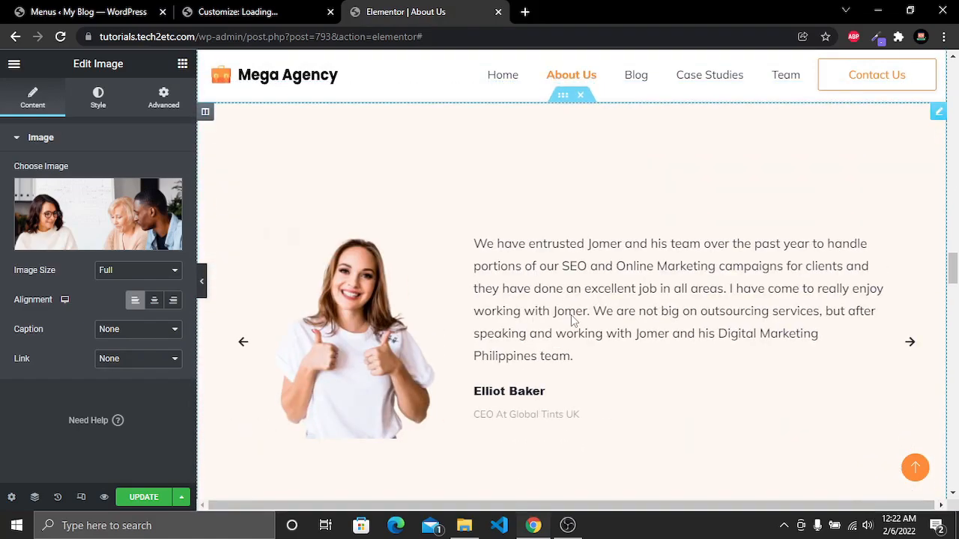
scroll(571, 320, "down", 10)
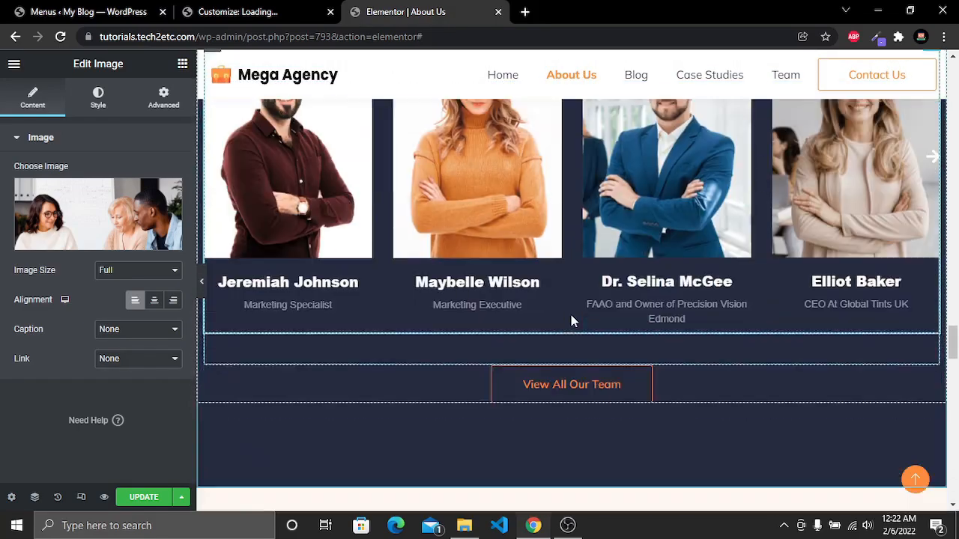
scroll(572, 320, "down", 7)
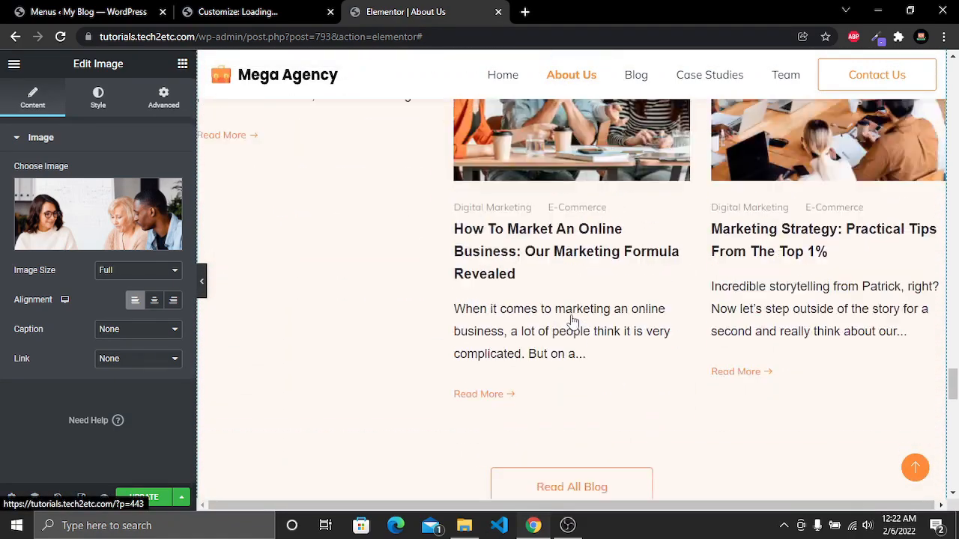
scroll(572, 322, "up", 7)
scroll(573, 322, "down", 2)
scroll(572, 322, "up", 5)
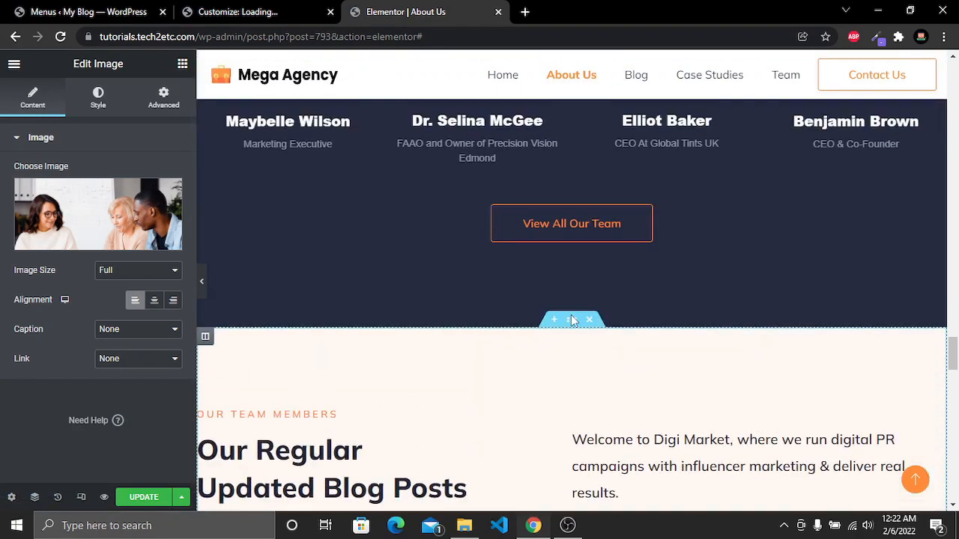
scroll(572, 321, "down", 1)
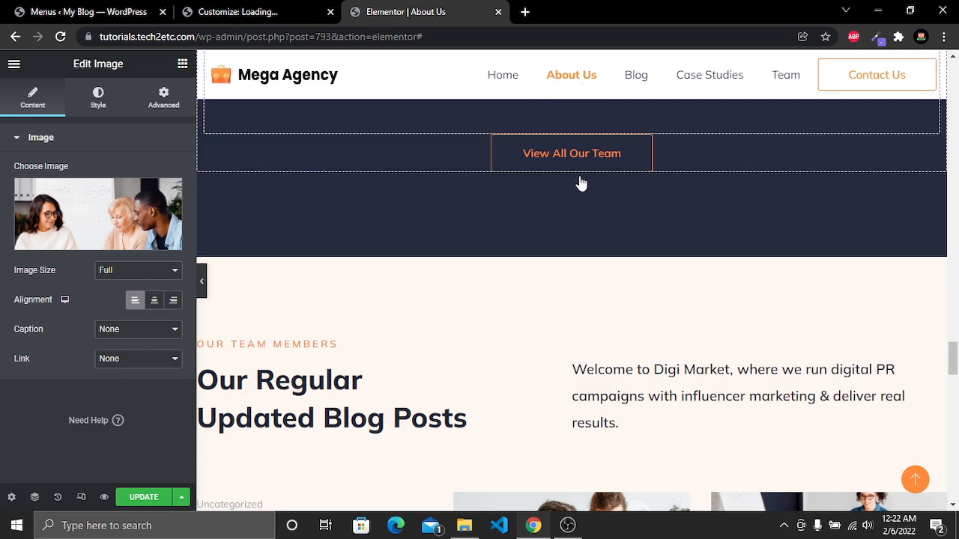
left_click(590, 249)
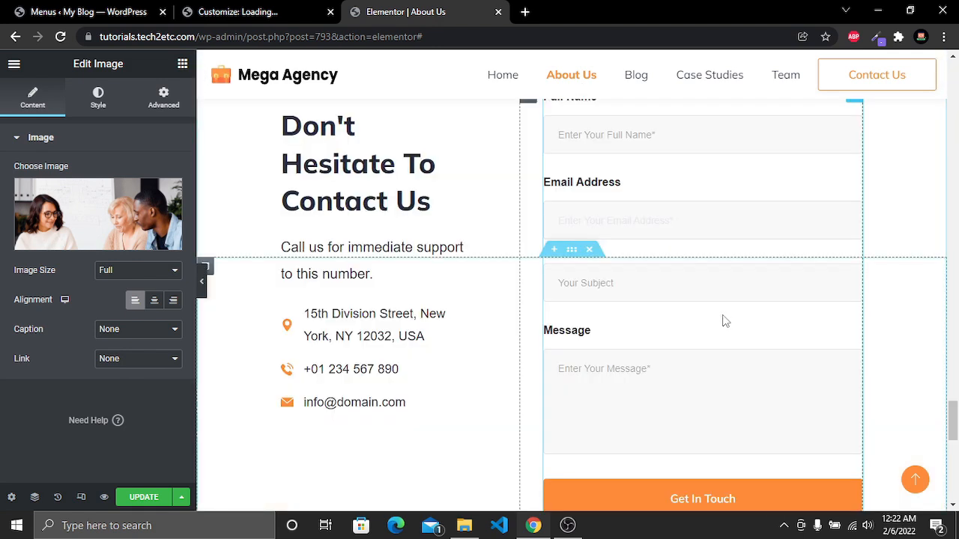
scroll(722, 317, "up", 5)
scroll(722, 314, "down", 4)
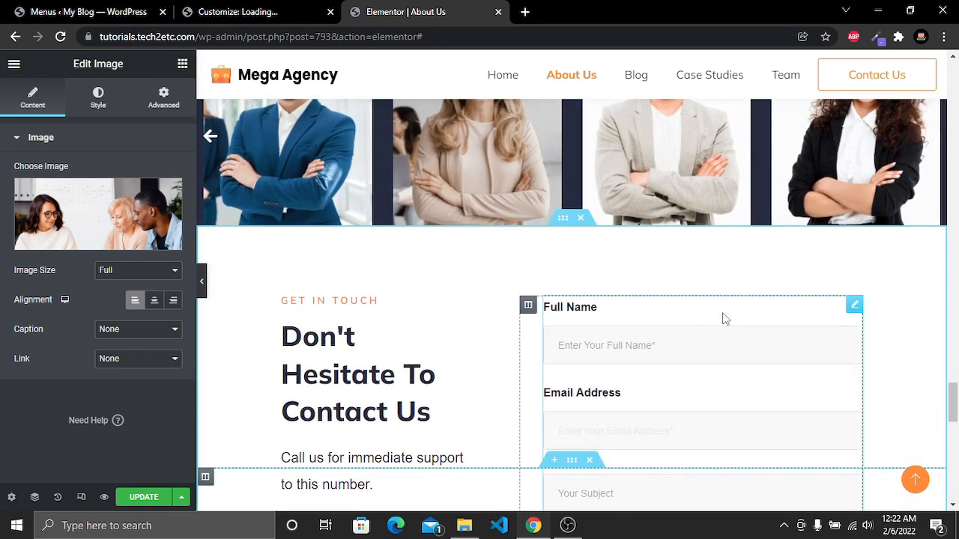
scroll(674, 300, "up", 1)
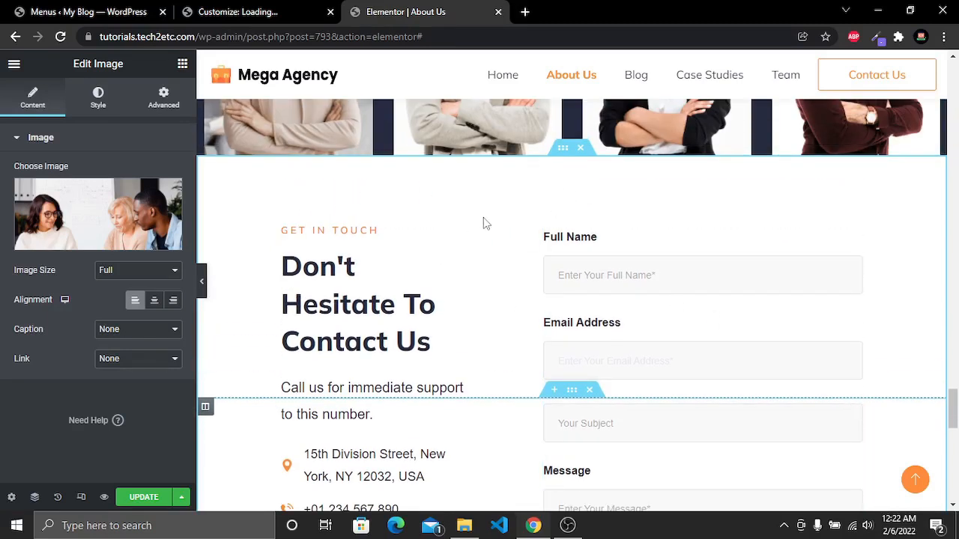
Set the contact inner section's top margin to 60 px
left_click(564, 148)
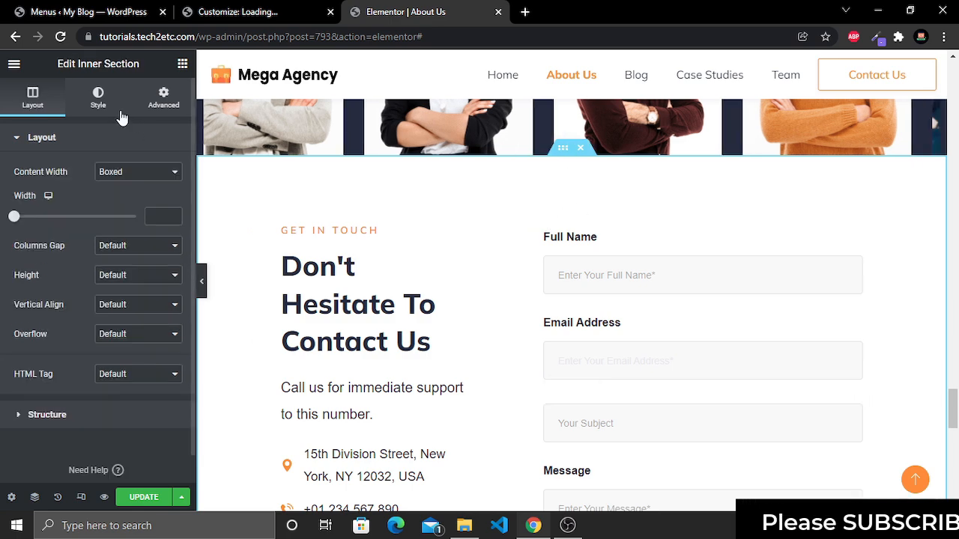
left_click(159, 97)
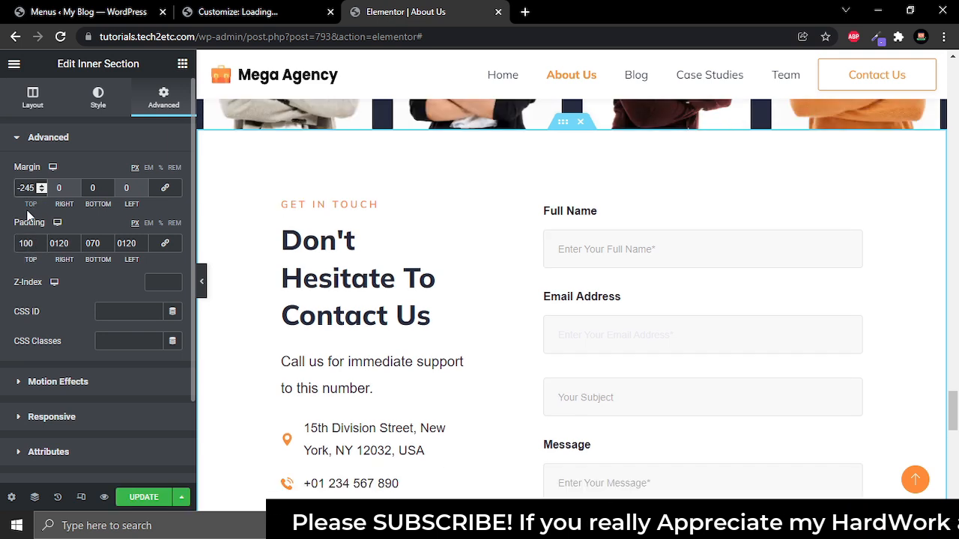
key("Right")
key("Right")
key("BackSpace")
type("0")
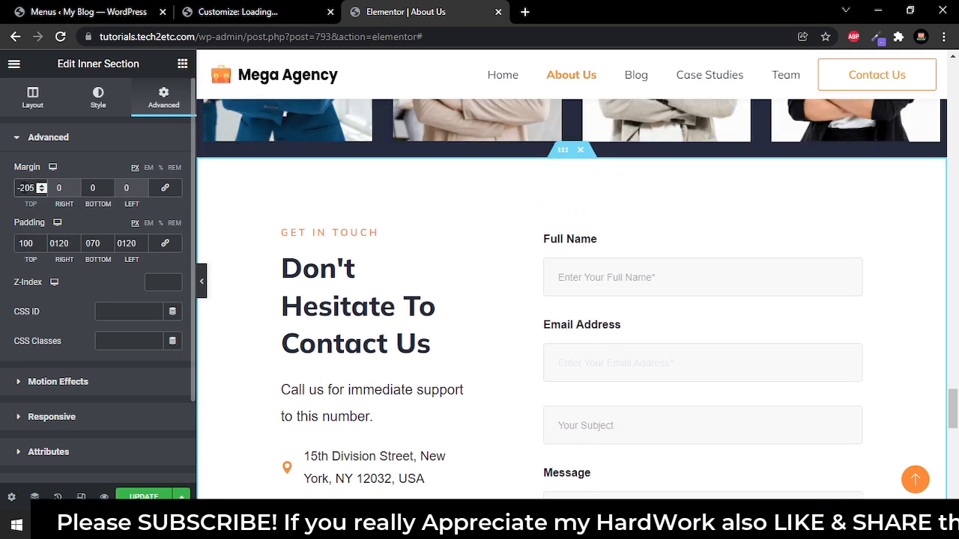
double_click(27, 188)
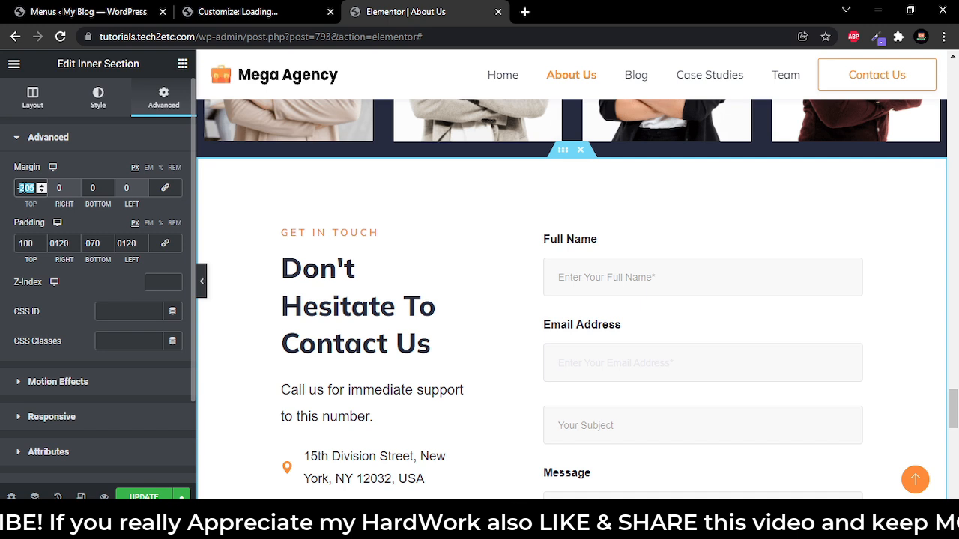
type("30")
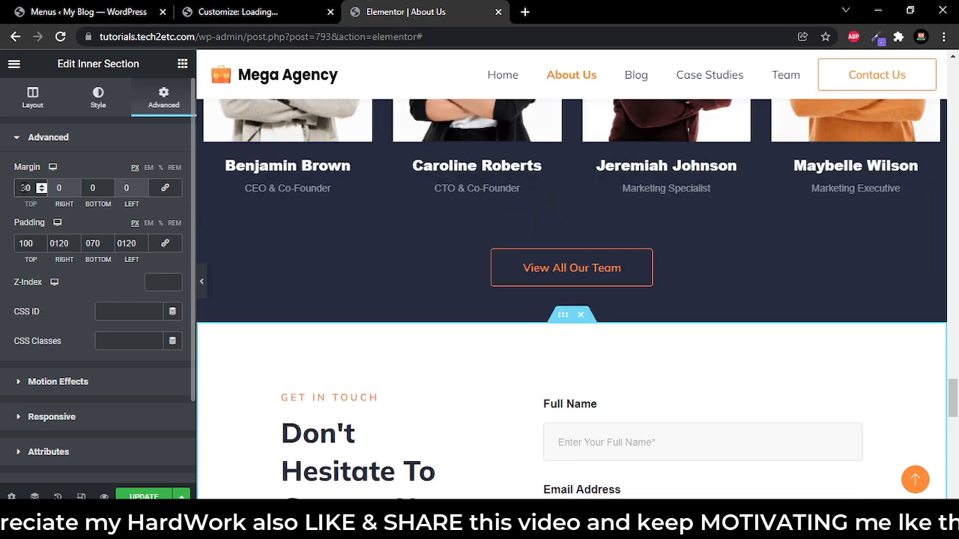
key("BackSpace")
type("6")
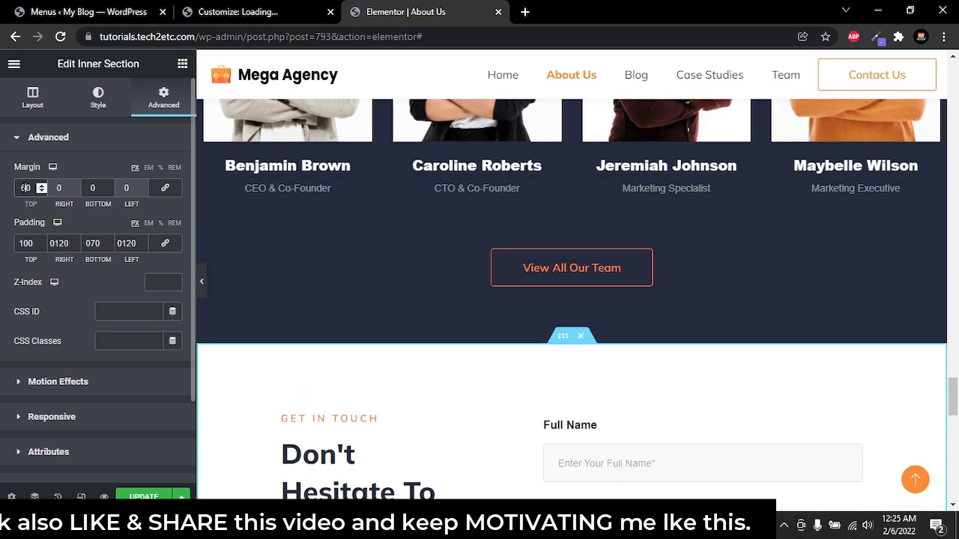
Open the live About Us page from the Elementor menu
scroll(671, 350, "down", 1)
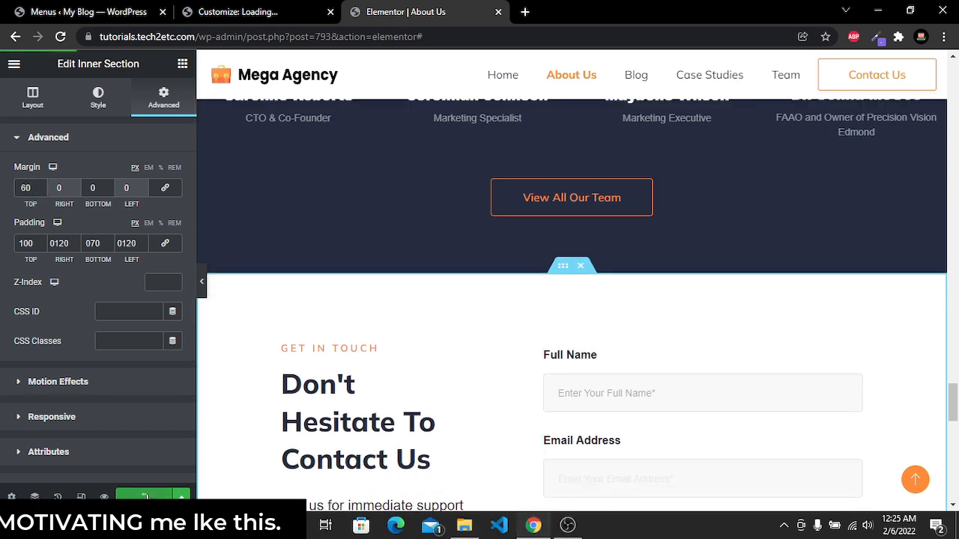
left_click(14, 63)
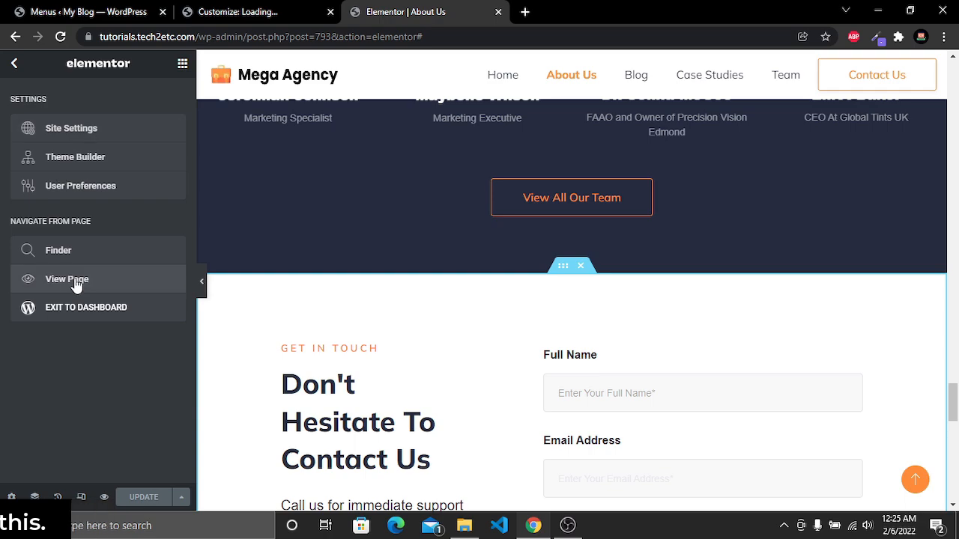
left_click(20, 280)
Scroll through the live About Us page to review the contact section and footer
left_click_drag(954, 70, 957, 436)
scroll(546, 330, "up", 1)
scroll(546, 331, "up", 1)
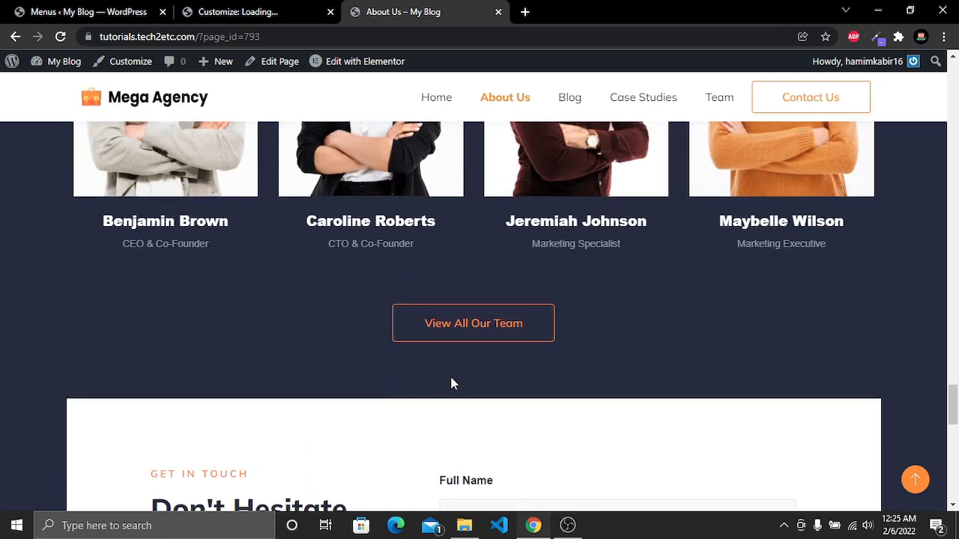
scroll(479, 367, "down", 1)
scroll(501, 351, "down", 2)
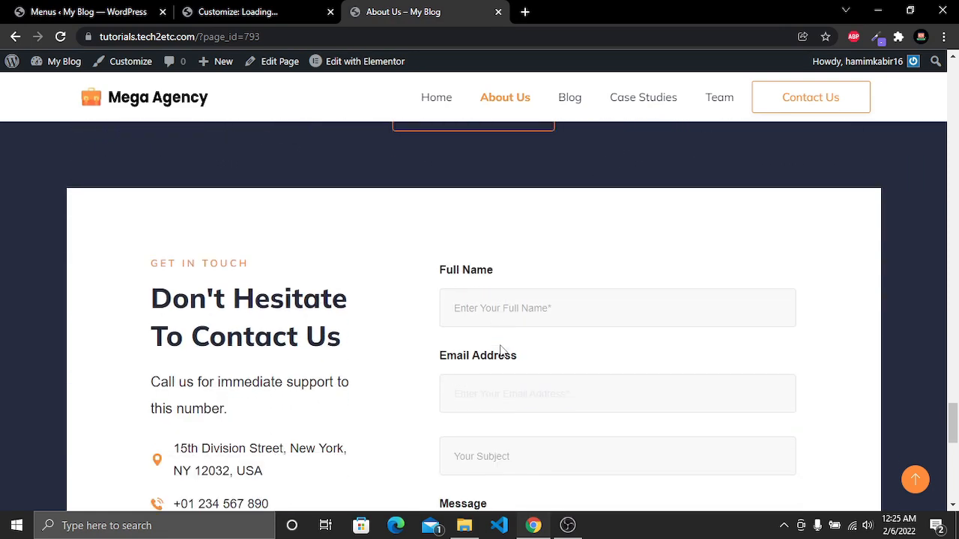
scroll(500, 351, "down", 9)
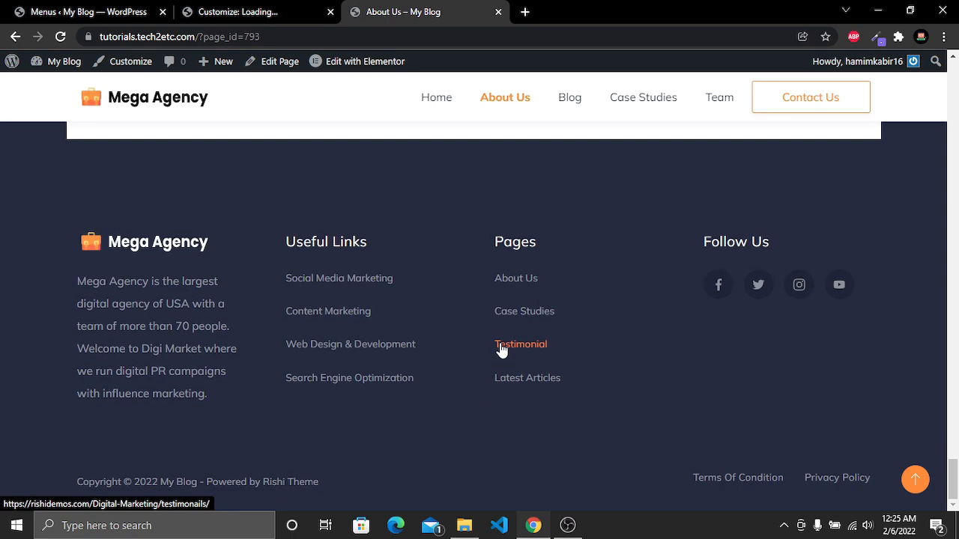
scroll(502, 351, "up", 7)
scroll(501, 351, "up", 9)
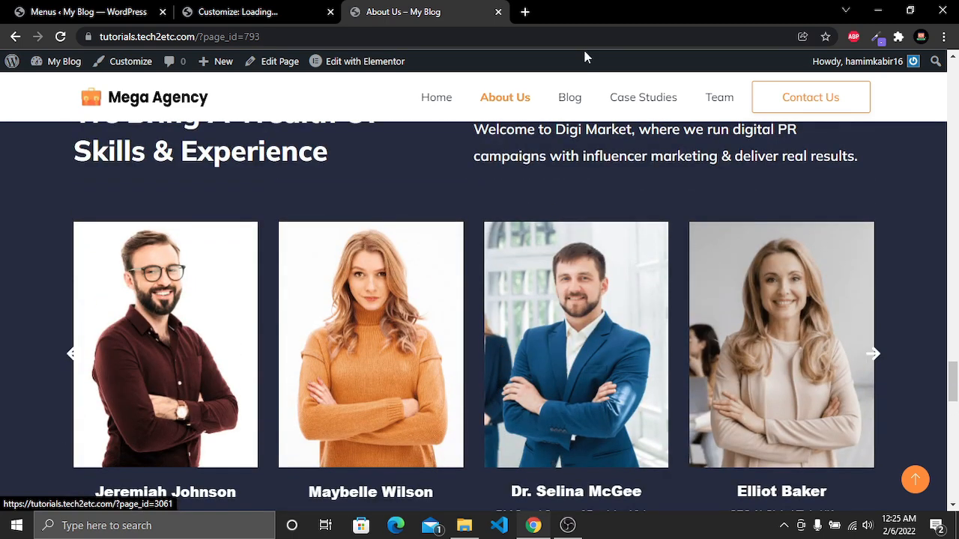
Open the Blog page from the site menu and scroll through its posts
left_click(569, 98)
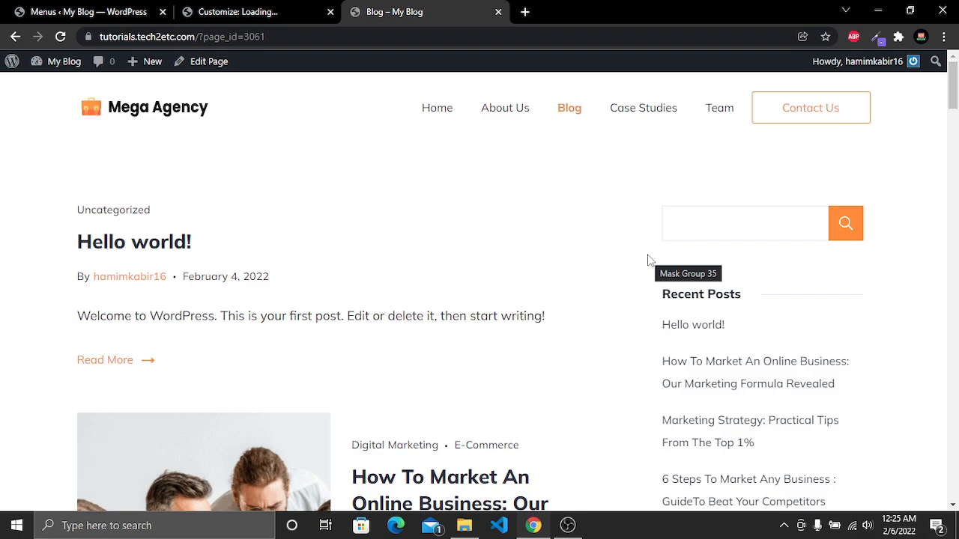
scroll(648, 260, "down", 15)
scroll(648, 260, "up", 3)
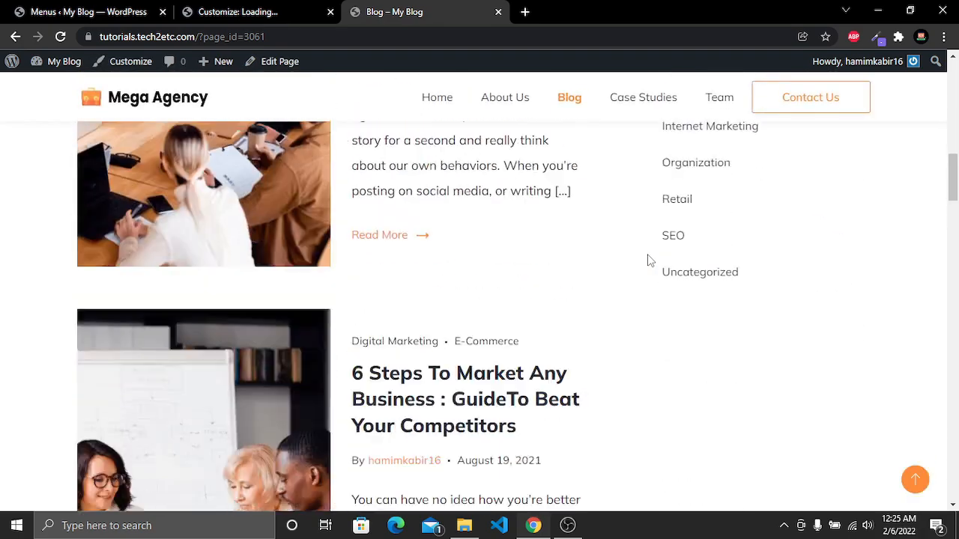
scroll(649, 260, "up", 10)
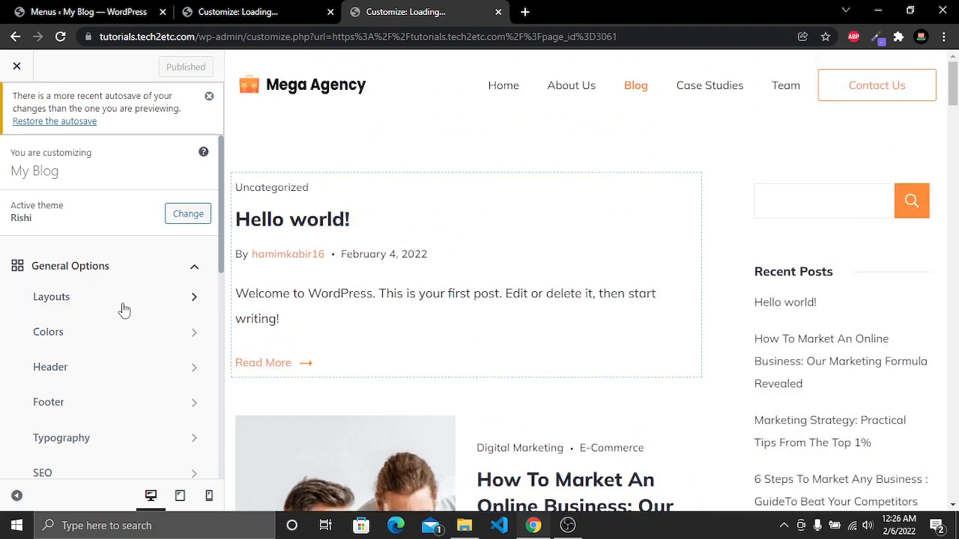
Open the Blog Page settings under Posts / Pages in the Customizer
scroll(96, 302, "down", 4)
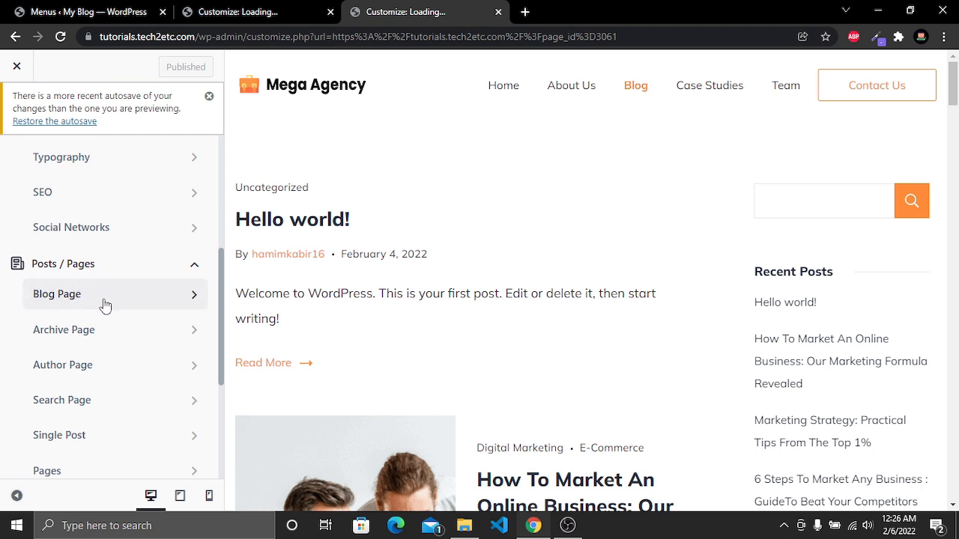
left_click(89, 298)
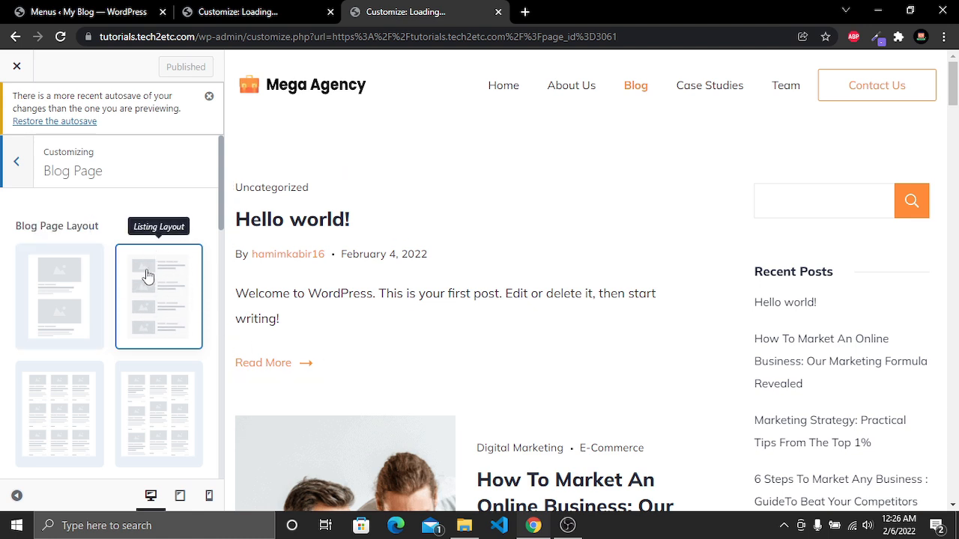
Try the Classic blog page layout and scroll through the preview
left_click(54, 293)
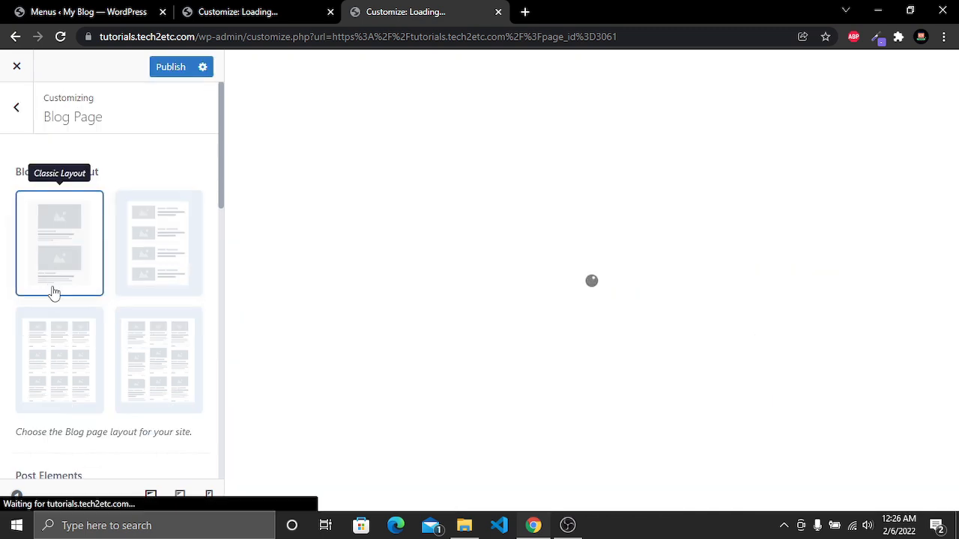
scroll(588, 311, "down", 3)
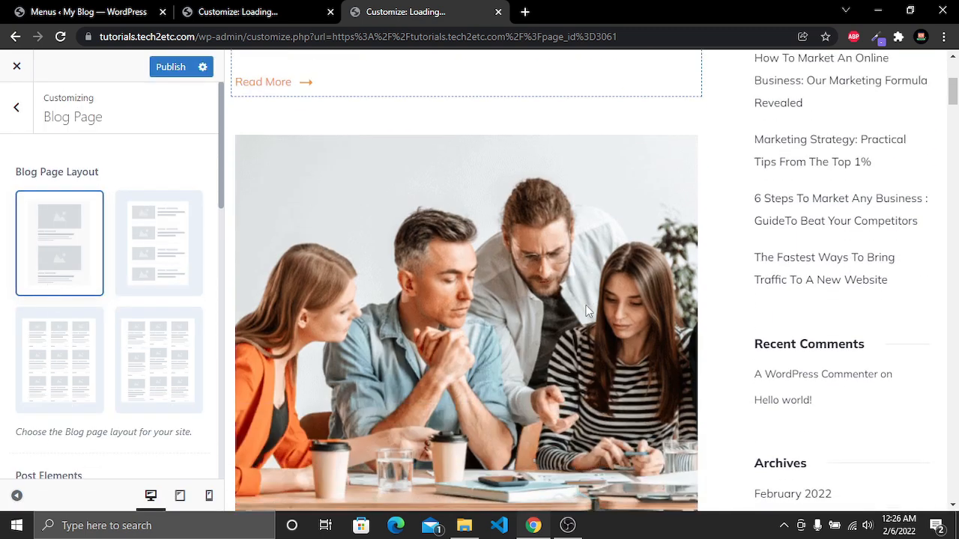
scroll(588, 311, "down", 16)
scroll(588, 311, "up", 20)
scroll(589, 311, "down", 6)
scroll(588, 311, "up", 5)
scroll(588, 310, "down", 3)
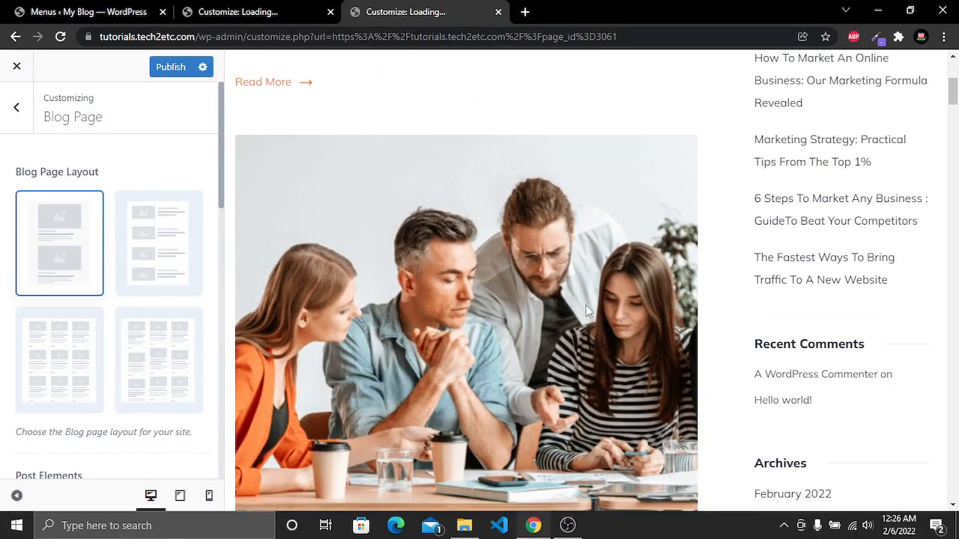
scroll(586, 305, "down", 3)
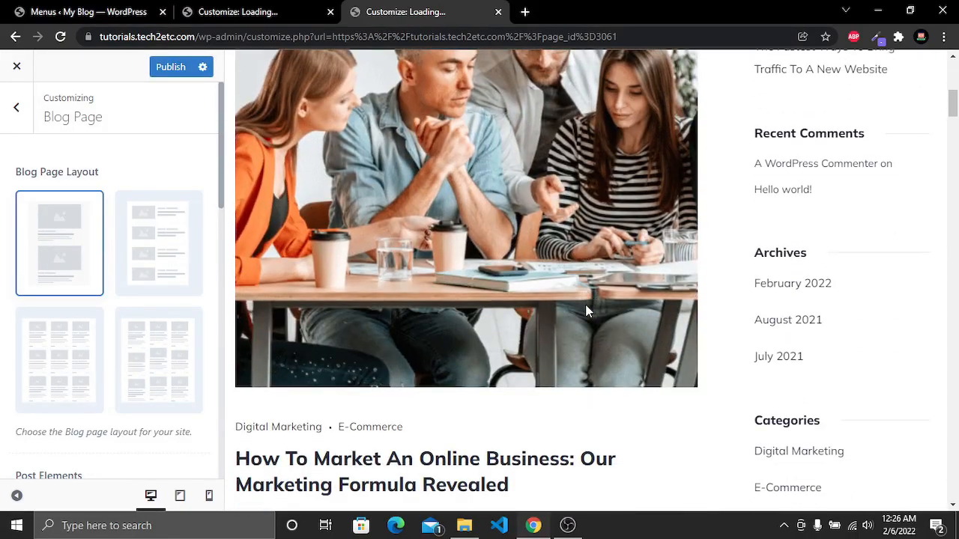
Switch the blog page layout to Masonry Grid, and toggle the post Title element off and back on
left_click(154, 382)
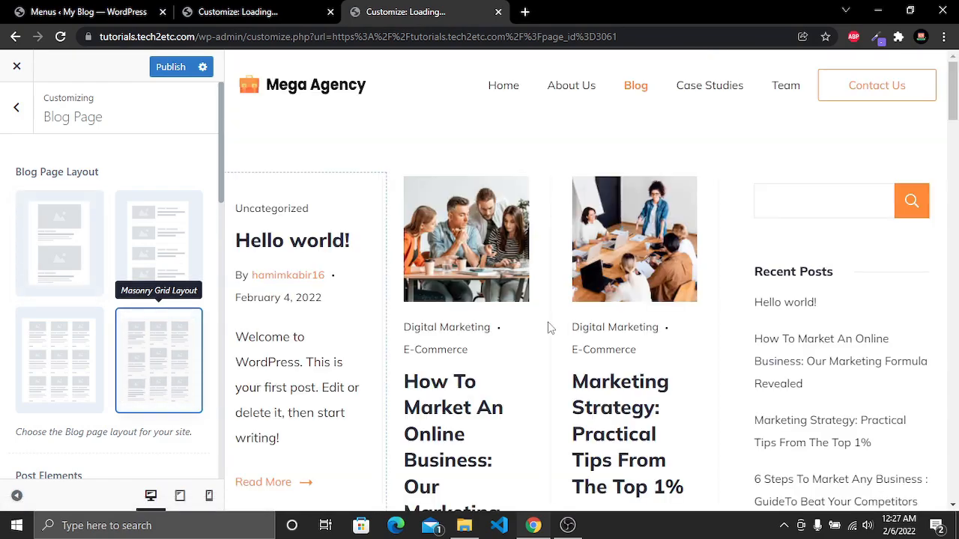
scroll(528, 427, "down", 9)
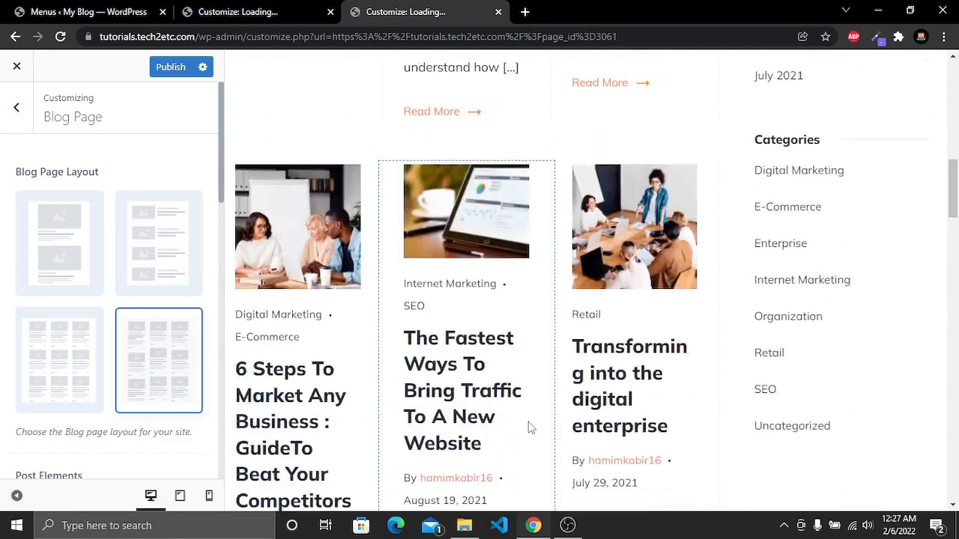
scroll(528, 427, "up", 6)
scroll(528, 427, "up", 5)
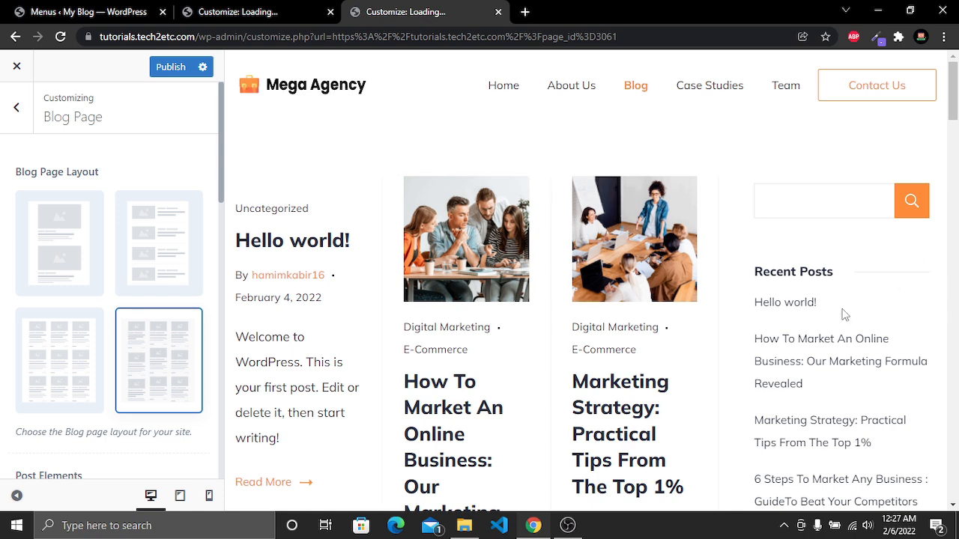
scroll(833, 367, "down", 1)
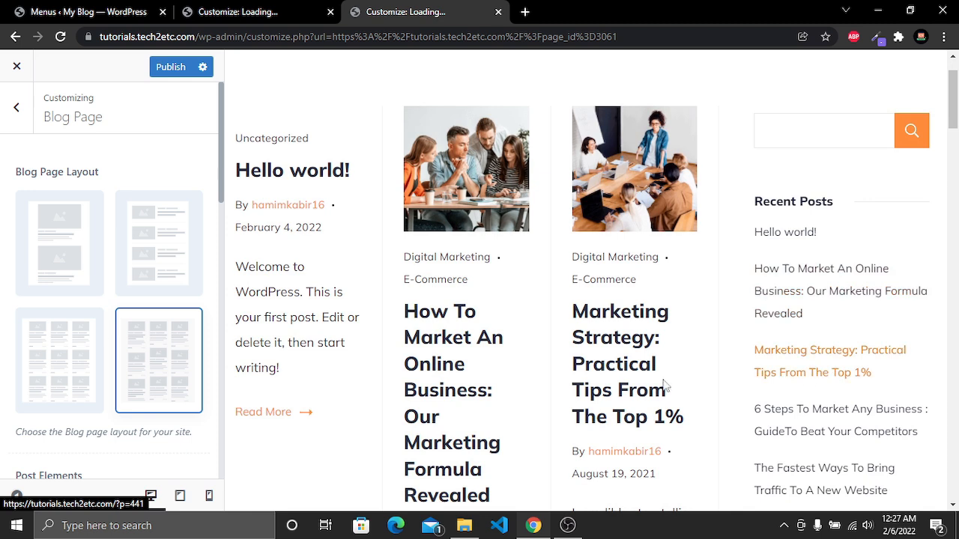
scroll(137, 350, "down", 2)
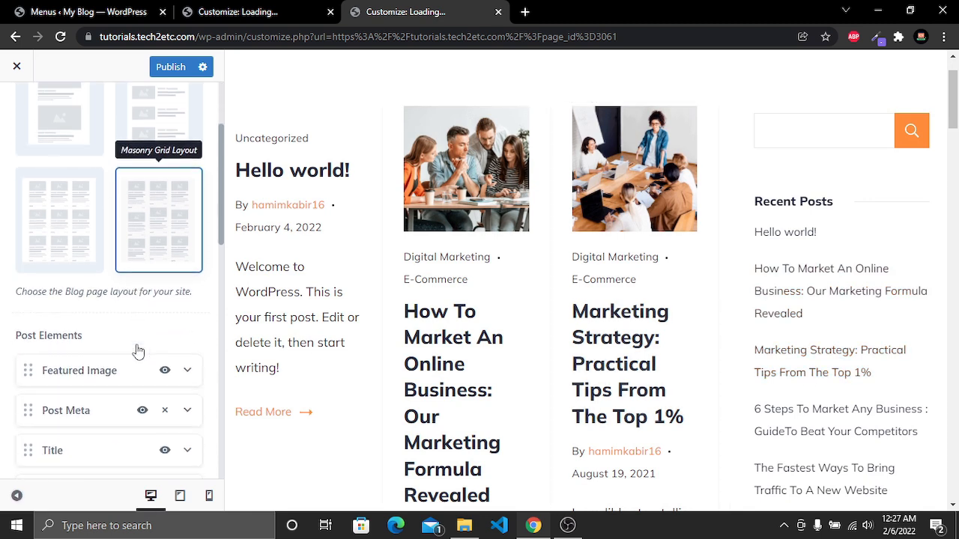
scroll(137, 350, "down", 2)
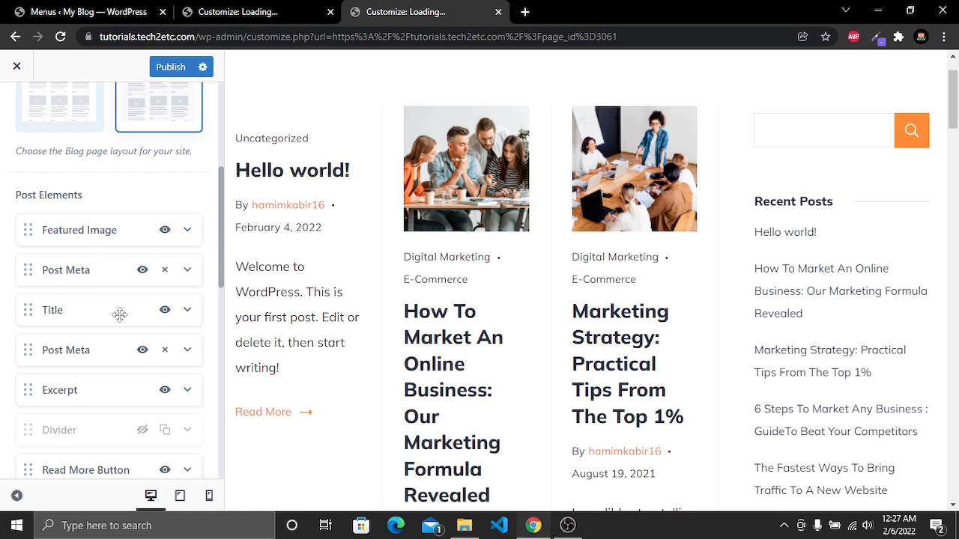
left_click(164, 309)
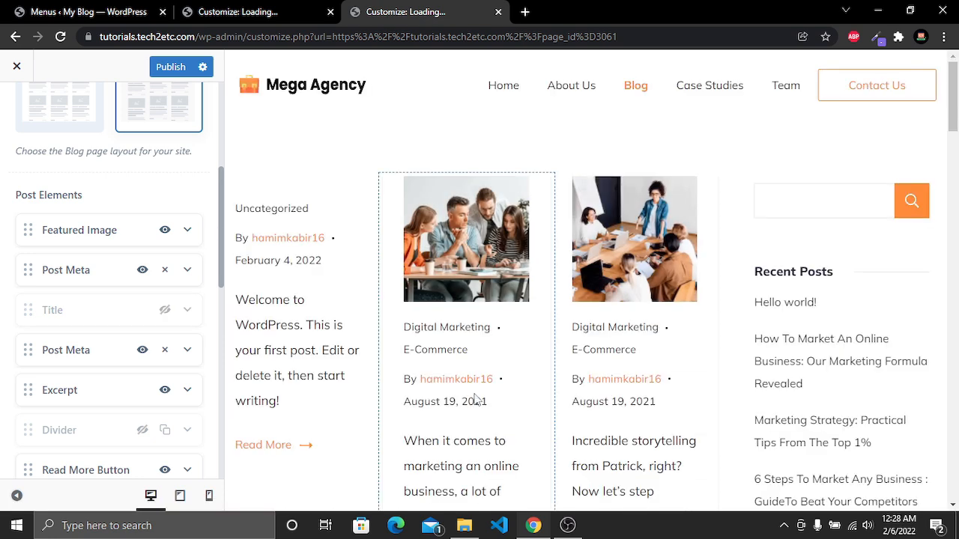
left_click(164, 310)
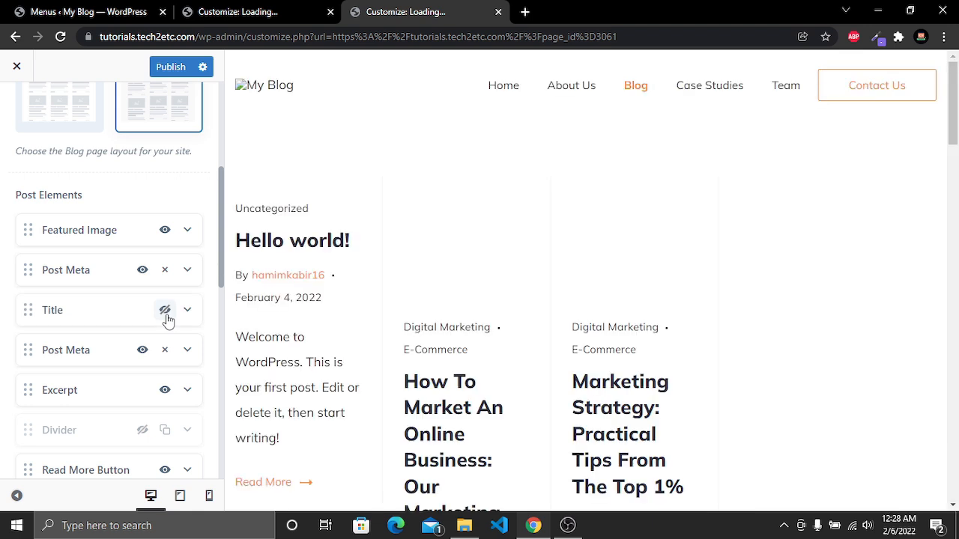
Set the blog page sidebar layout to the full-width option without a sidebar
scroll(167, 320, "down", 2)
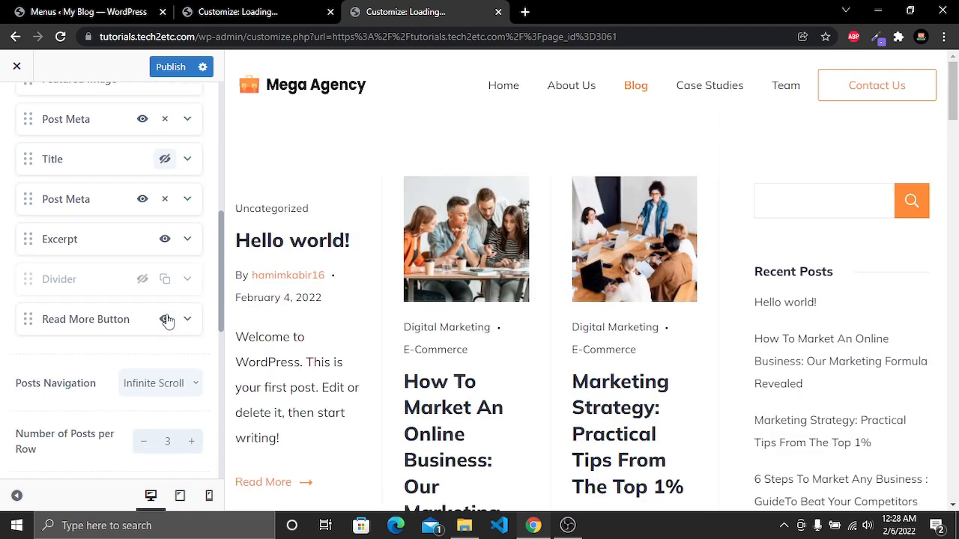
scroll(168, 321, "down", 5)
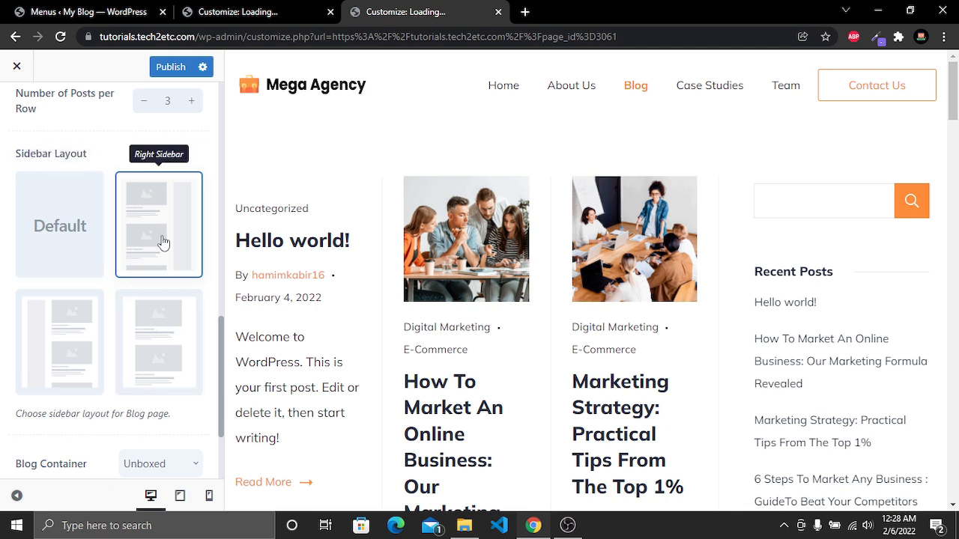
left_click(160, 357)
scroll(599, 270, "down", 2)
scroll(613, 273, "down", 8)
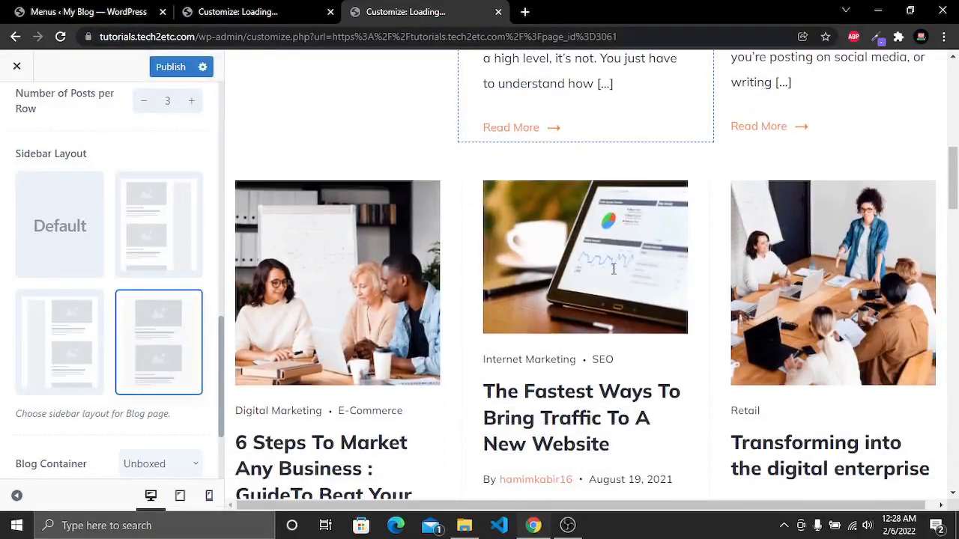
scroll(613, 275, "up", 9)
scroll(613, 275, "down", 12)
scroll(613, 275, "up", 5)
scroll(612, 274, "up", 7)
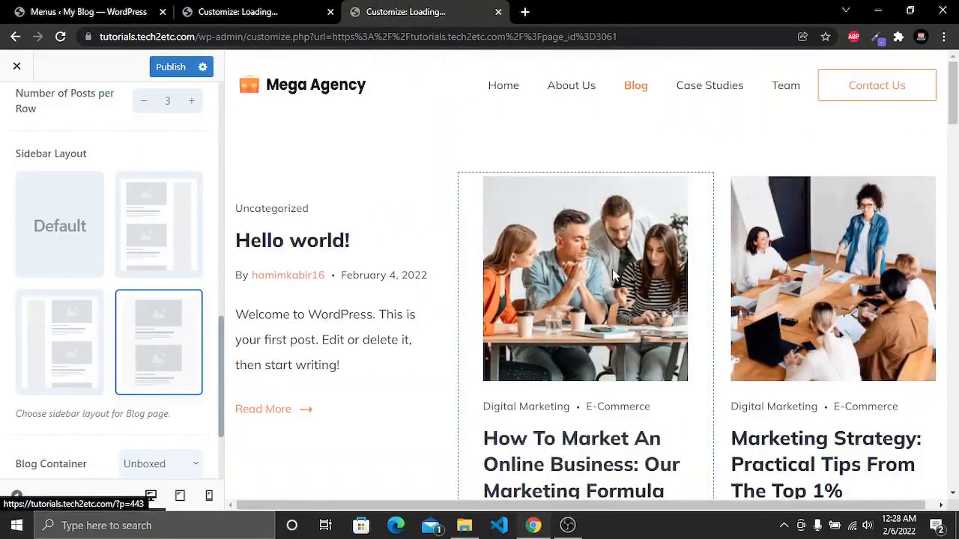
scroll(57, 321, "down", 2)
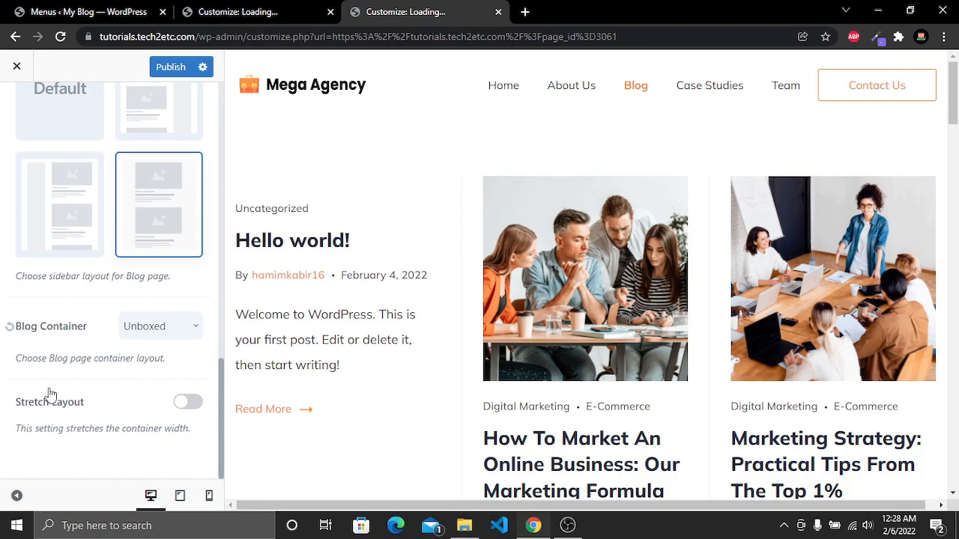
Publish the Customizer changes and close the Customizer
scroll(191, 418, "up", 10)
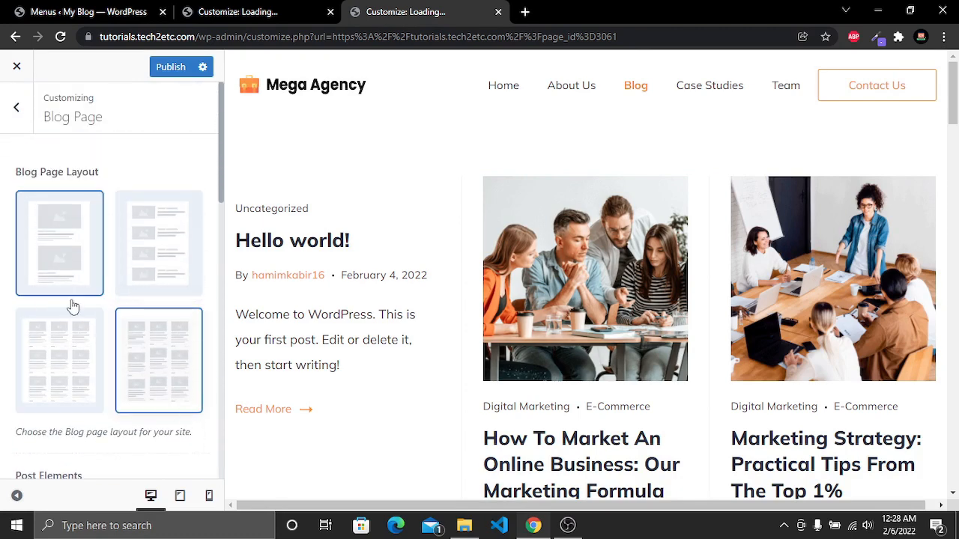
left_click(171, 68)
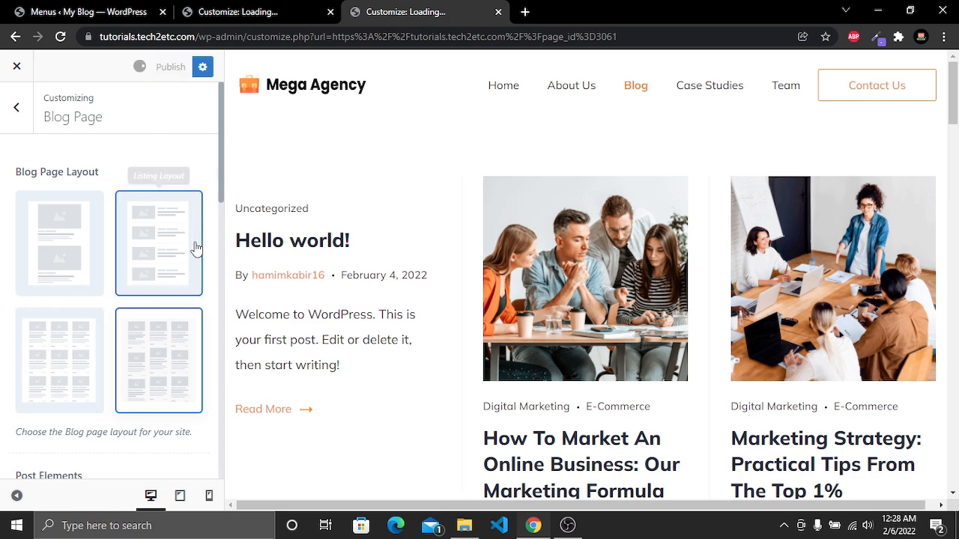
left_click(27, 78)
Scroll through the live Blog page to review the new post layout
scroll(117, 113, "down", 8)
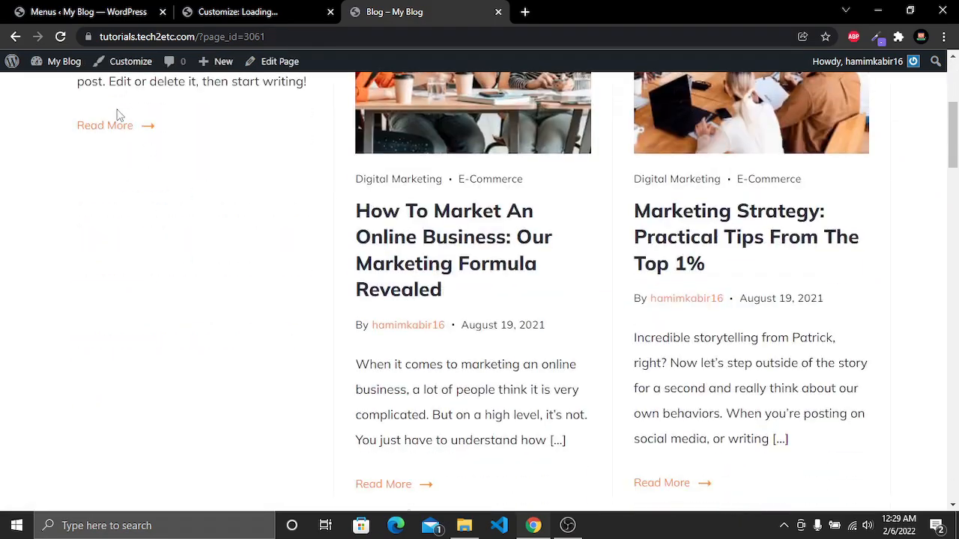
scroll(117, 114, "down", 10)
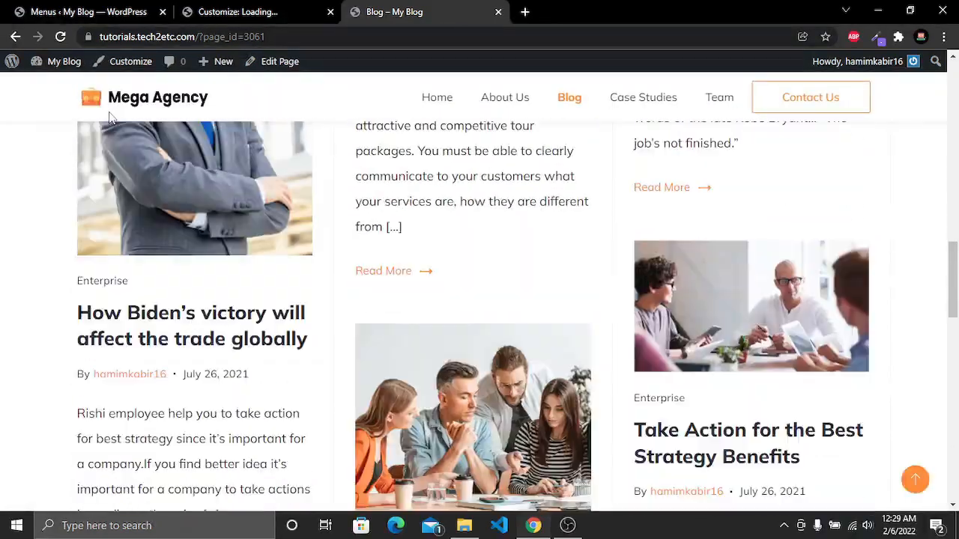
scroll(109, 117, "down", 10)
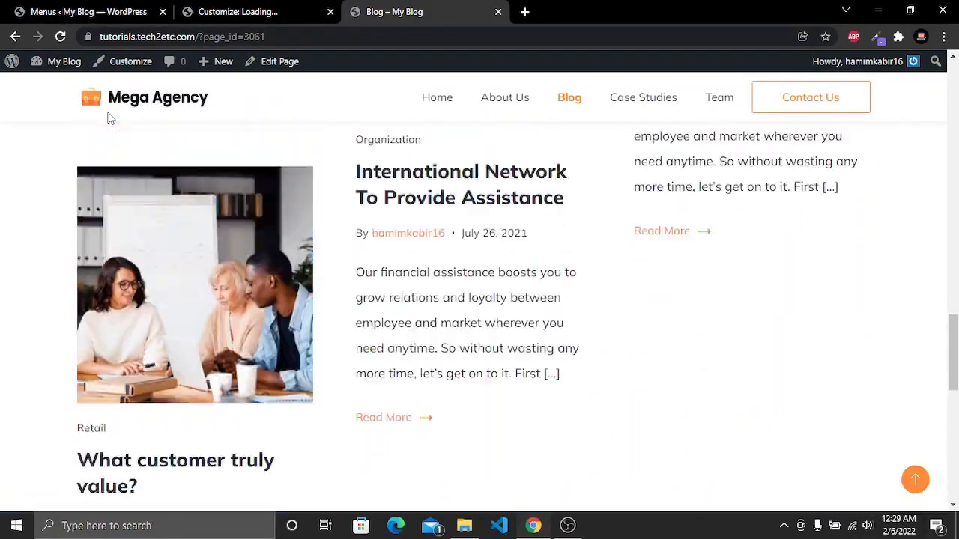
scroll(108, 117, "up", 20)
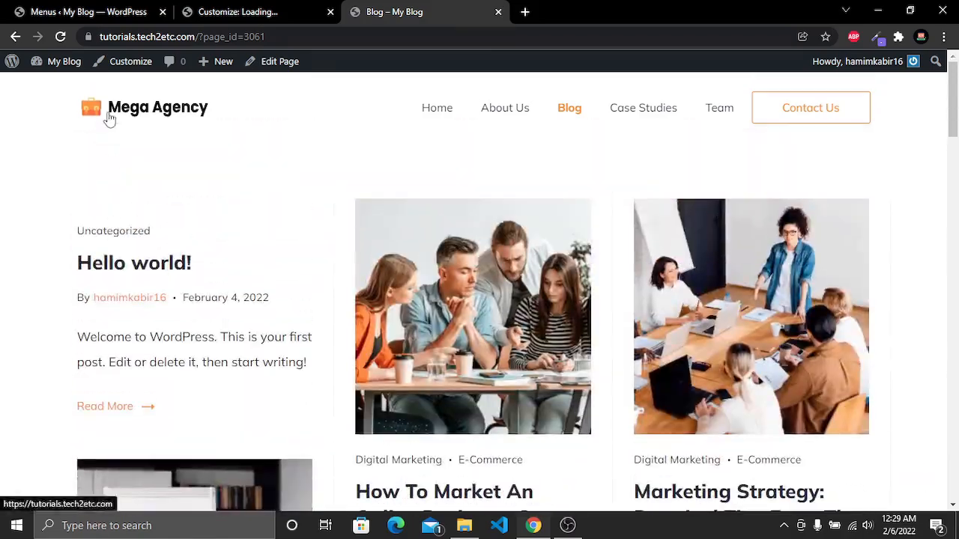
scroll(336, 312, "down", 15)
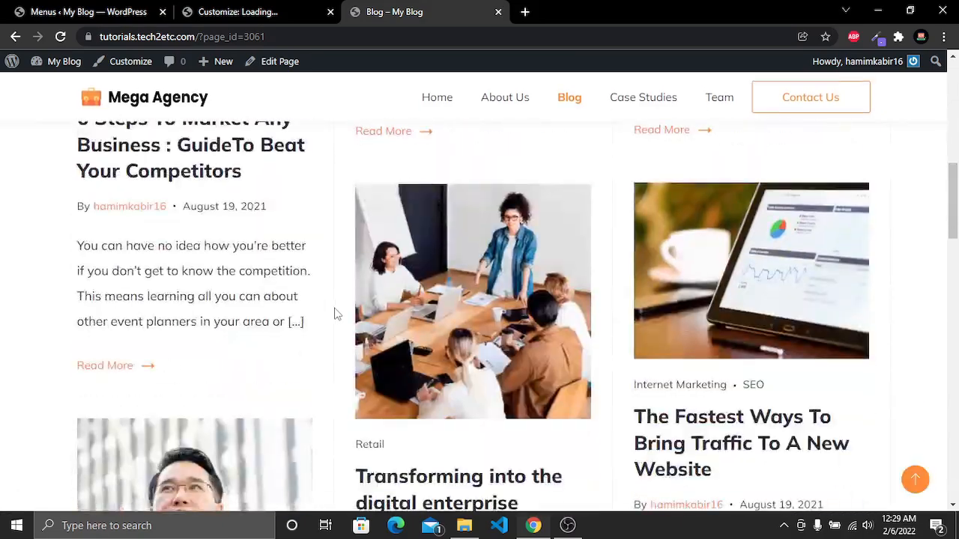
scroll(336, 312, "down", 5)
scroll(336, 314, "up", 15)
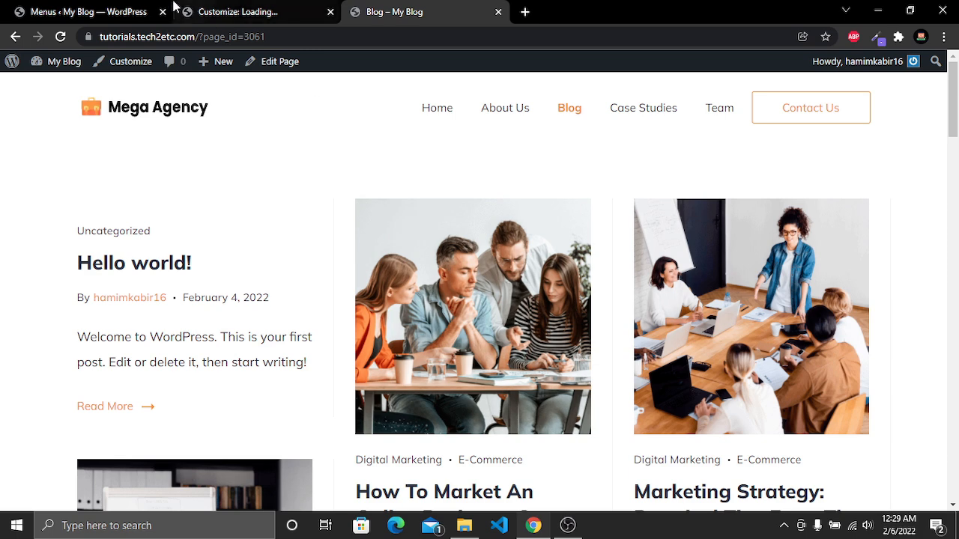
Open the All Posts list in the dashboard and scroll through it
left_click(69, 9)
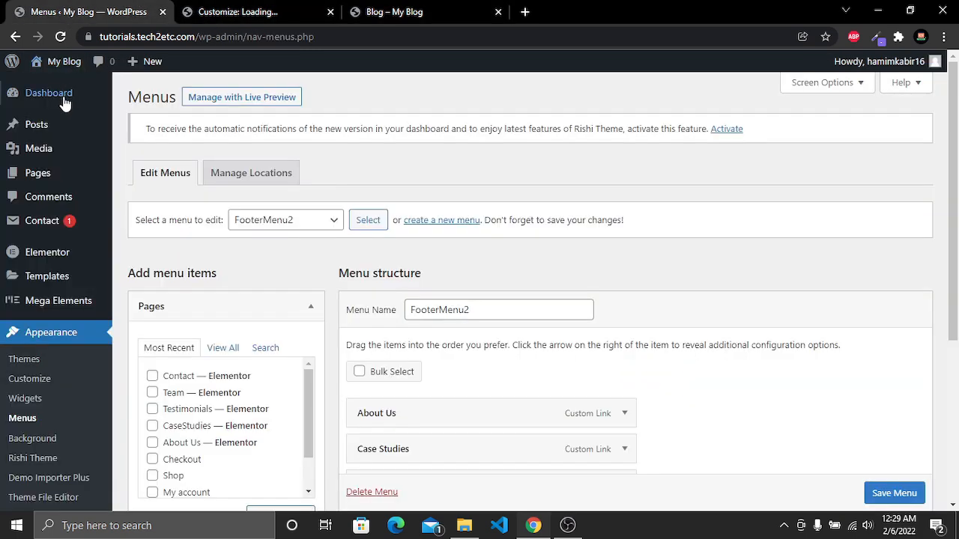
mouse_move(35, 128)
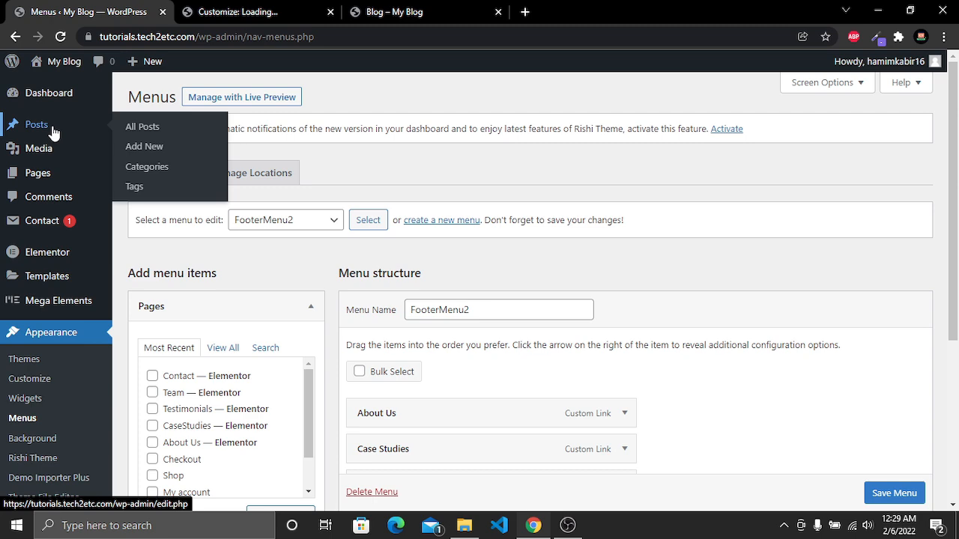
left_click(145, 130)
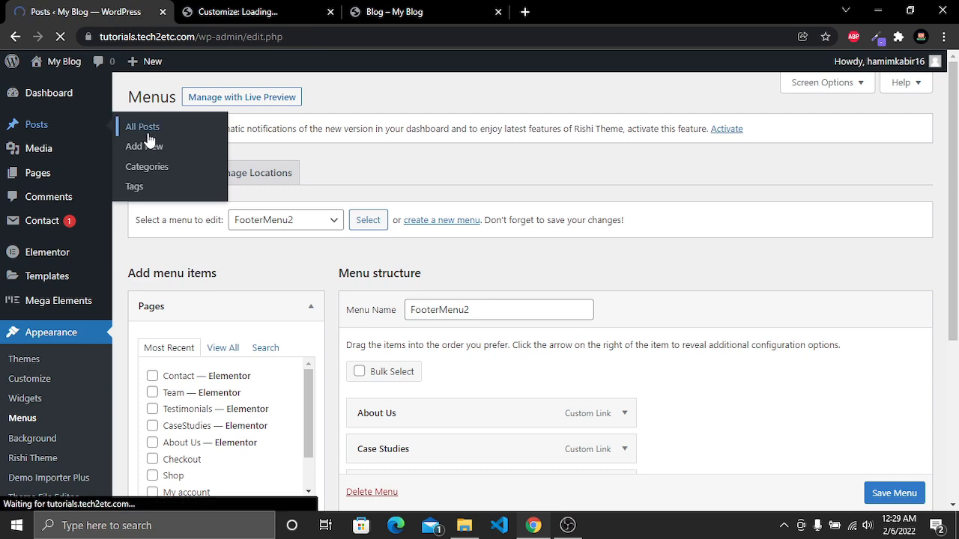
scroll(240, 340, "down", 5)
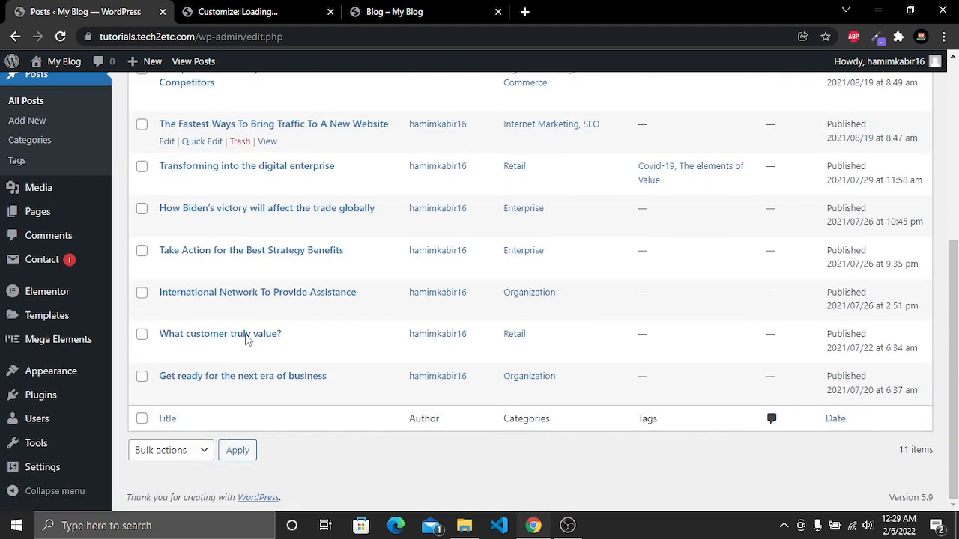
scroll(247, 341, "up", 5)
scroll(267, 385, "down", 3)
scroll(347, 407, "up", 3)
Return to the live Blog page and open the post 'How To Market An Online Business: Our Marketing Formula Revealed'
left_click(394, 12)
scroll(577, 457, "down", 5)
scroll(575, 419, "up", 3)
scroll(576, 415, "up", 2)
scroll(527, 392, "down", 3)
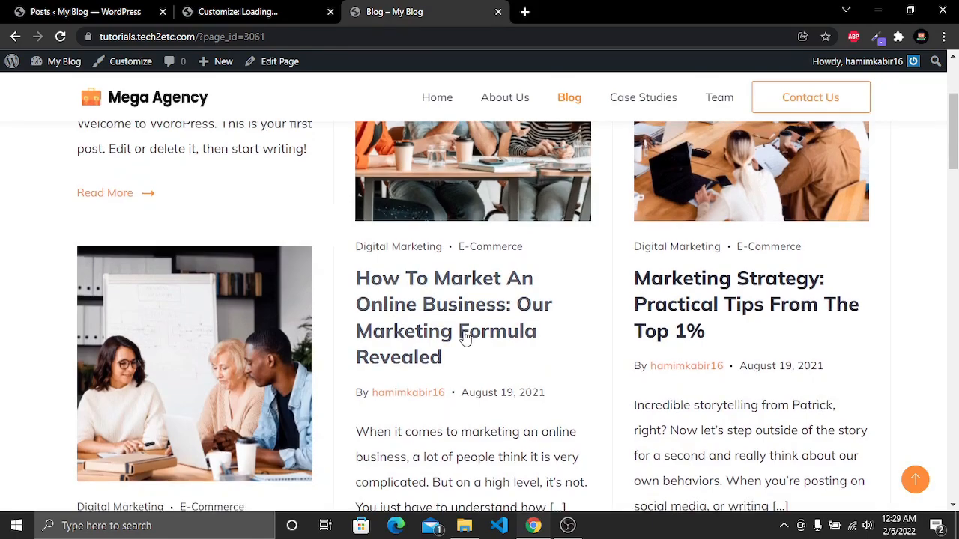
left_click(466, 294)
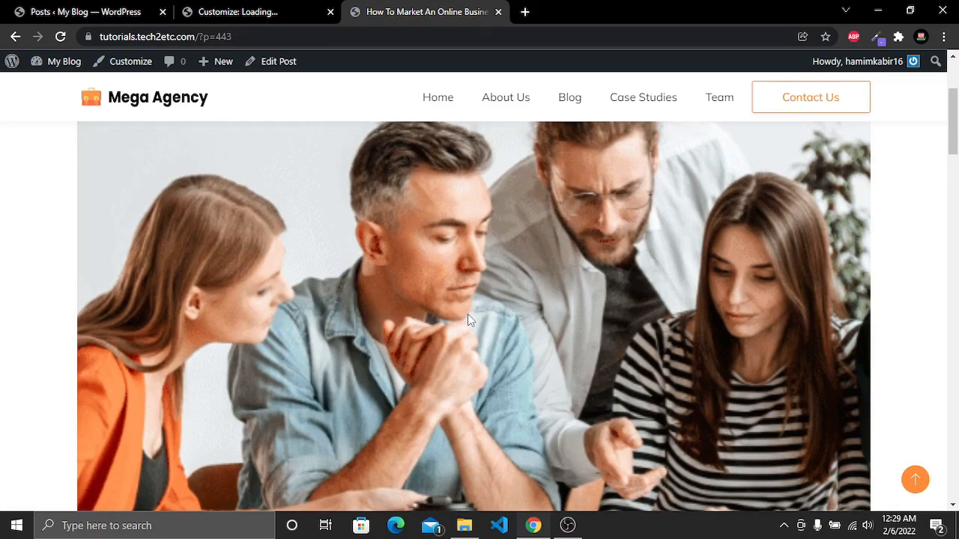
Scroll through the open post, go back to the Blog page, and return to the dashboard posts list
scroll(432, 339, "down", 3)
scroll(441, 328, "down", 15)
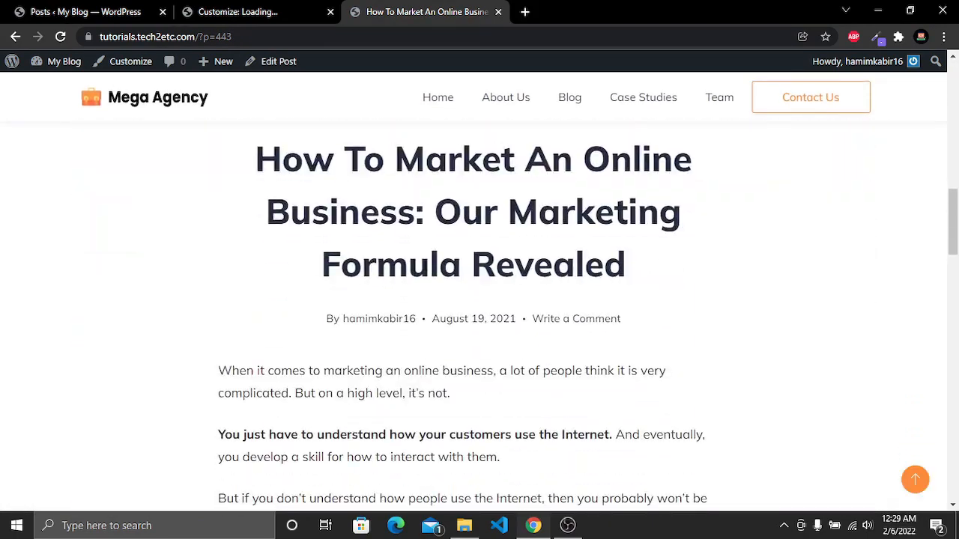
scroll(462, 307, "up", 15)
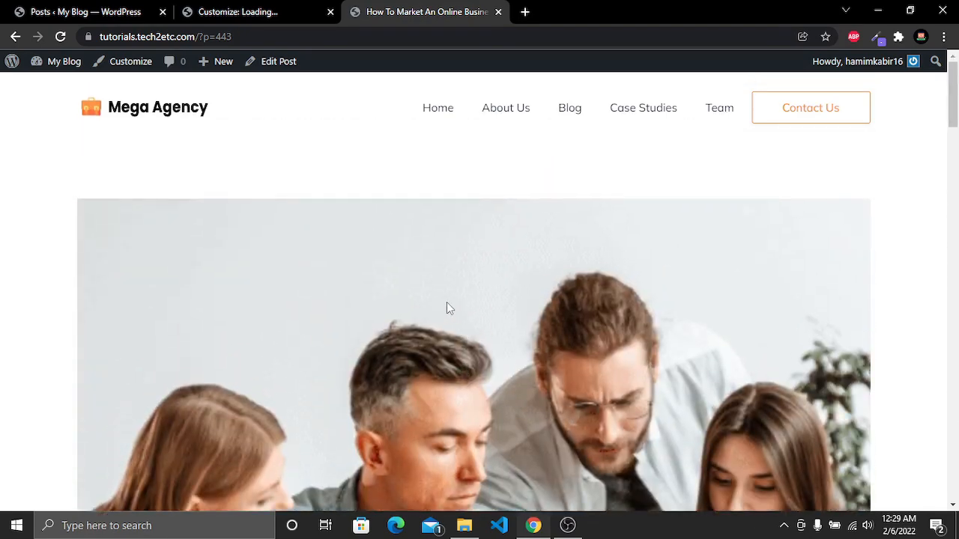
scroll(376, 348, "down", 4)
scroll(360, 337, "up", 5)
left_click(15, 38)
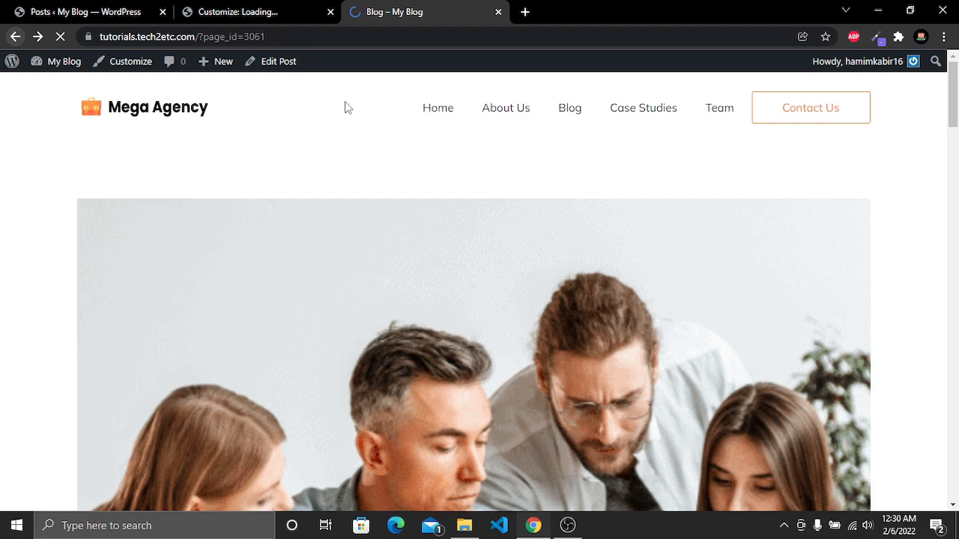
key("ctrl+1")
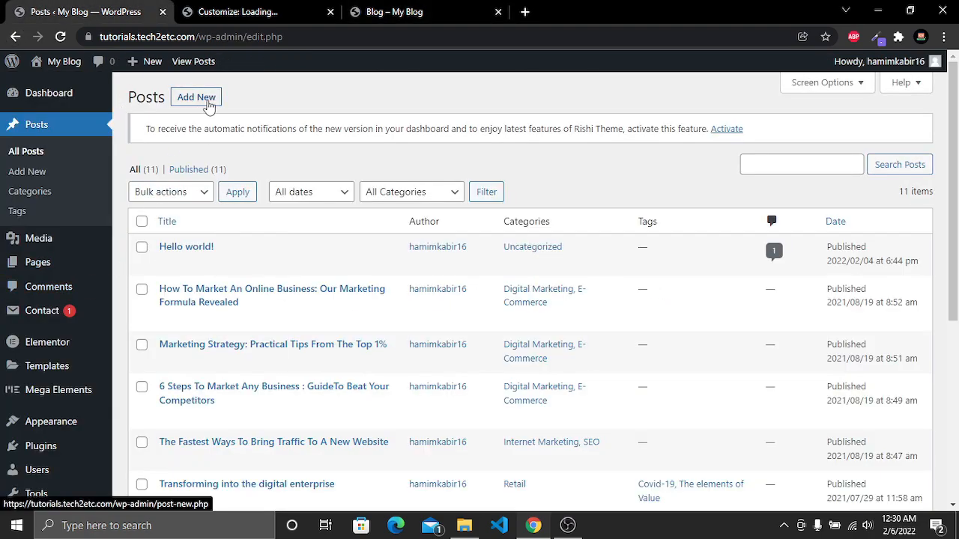
Create a new post titled 'My First Blog'
left_click(199, 98)
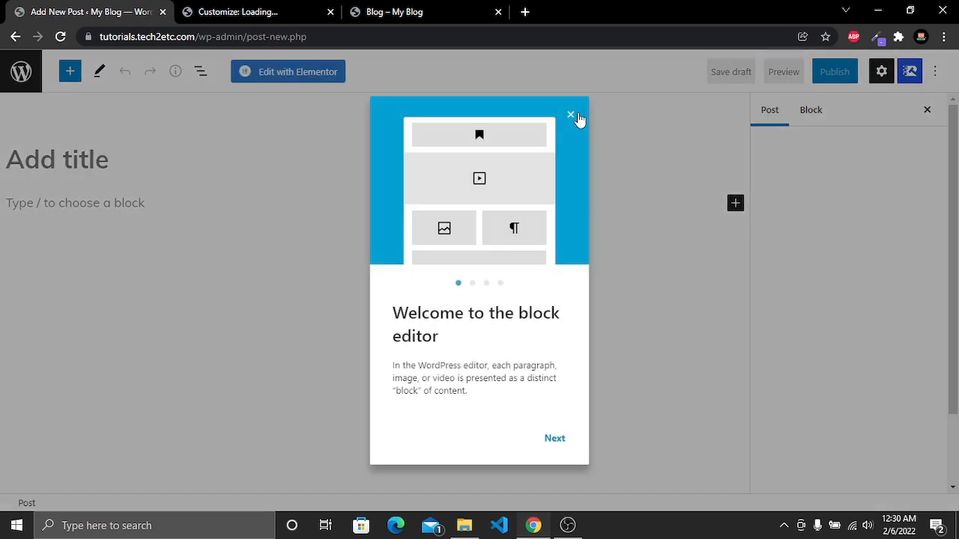
left_click(577, 118)
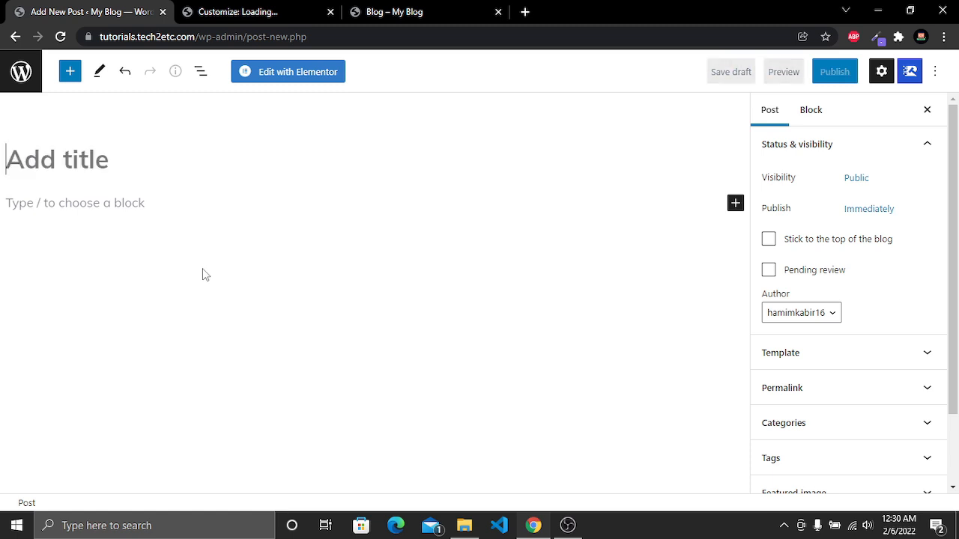
type("My F")
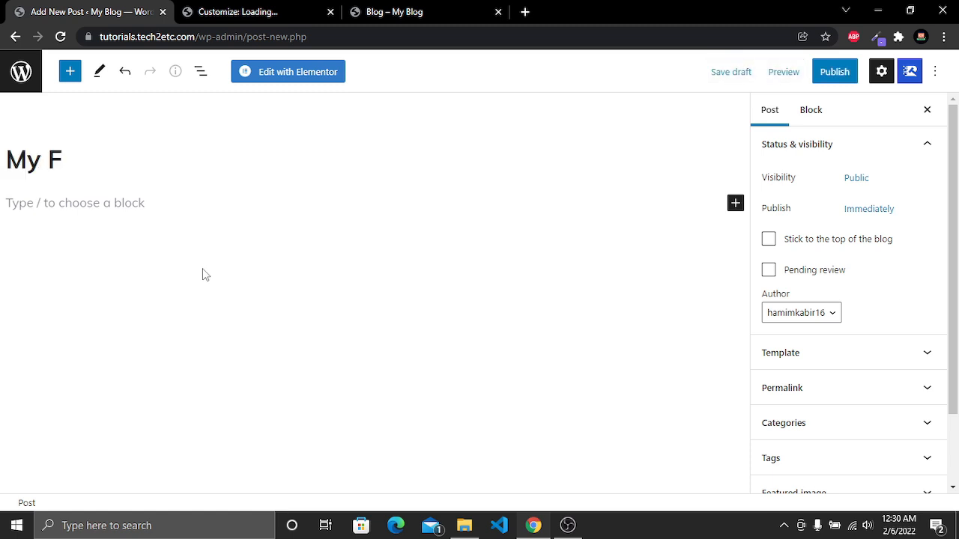
type("irst Blog")
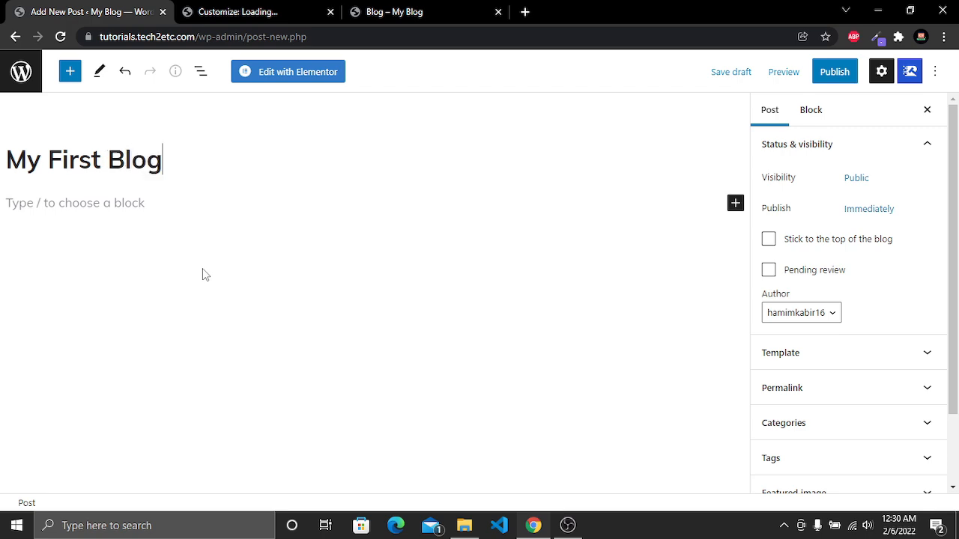
Copy the opening text of the sample marketing post and paste it into the new post's body
left_click(82, 204)
left_click(428, 8)
scroll(478, 352, "down", 4)
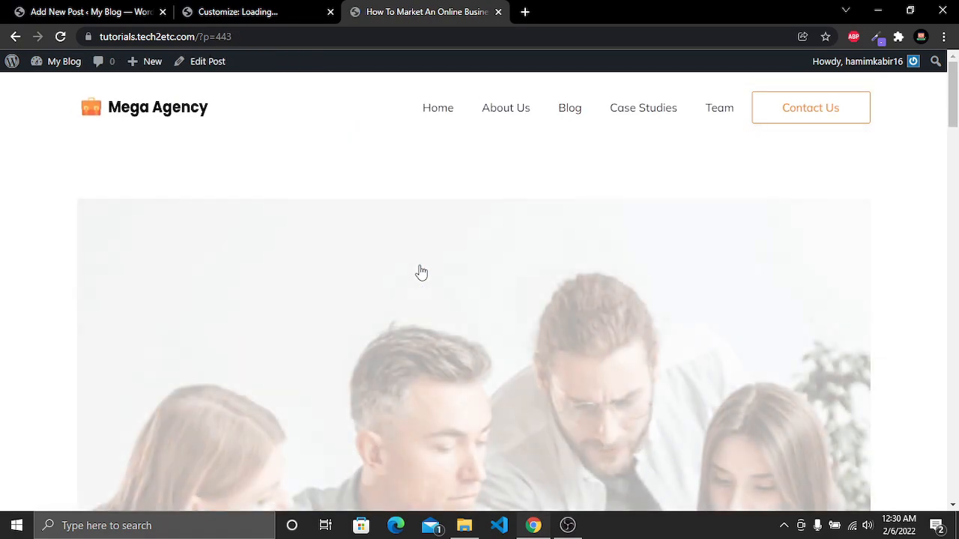
scroll(404, 281, "down", 3)
scroll(384, 285, "down", 5)
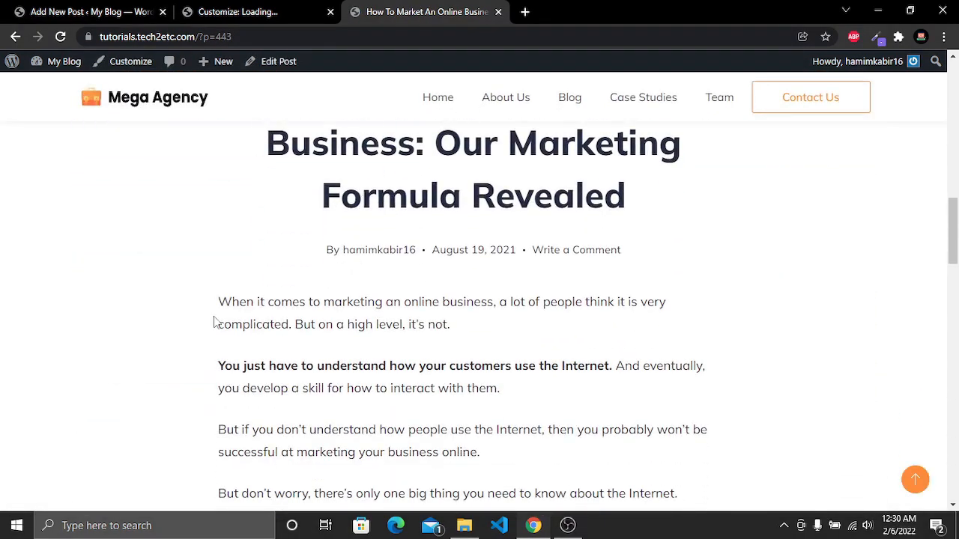
left_click_drag(217, 301, 555, 351)
left_click(75, 7)
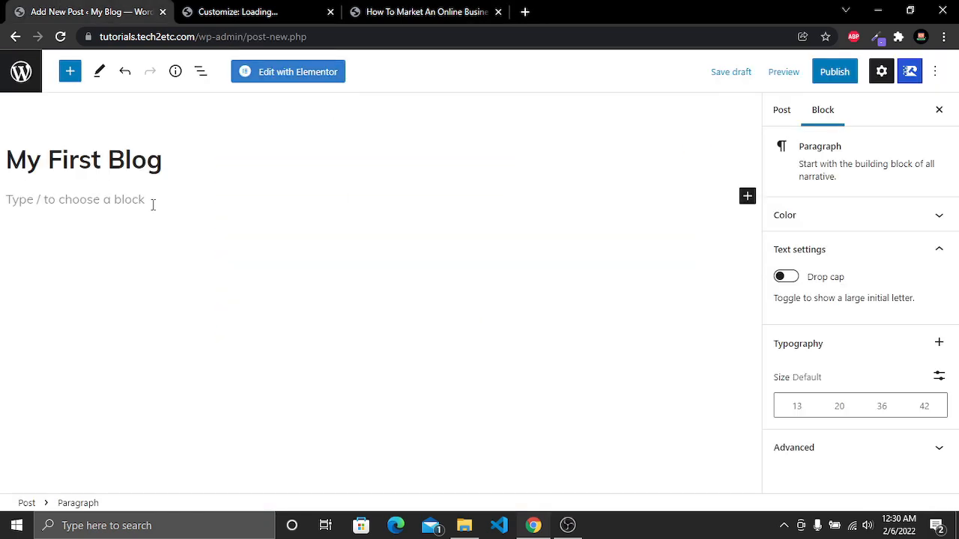
key("ctrl+v")
Review the pasted text and check the featured image on the sample post
scroll(213, 307, "up", 5)
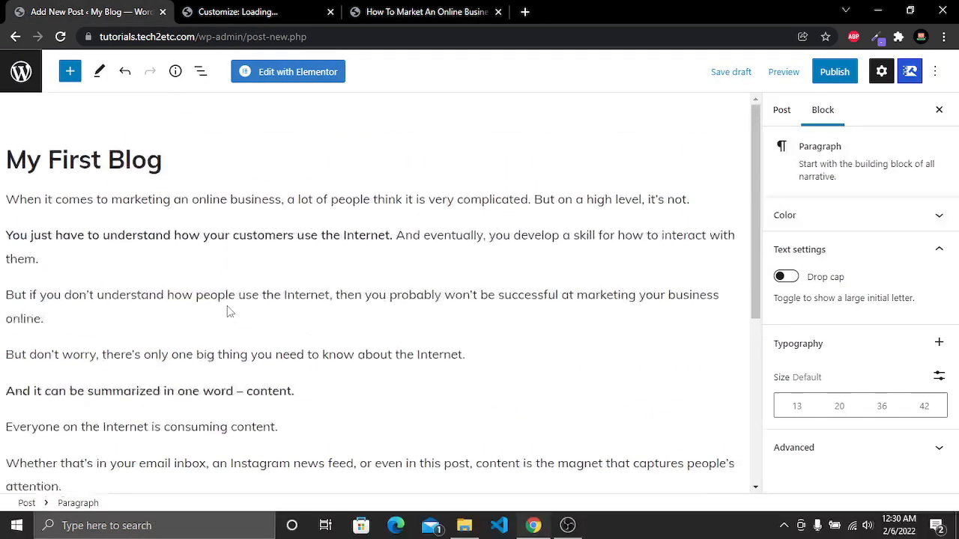
left_click(253, 395)
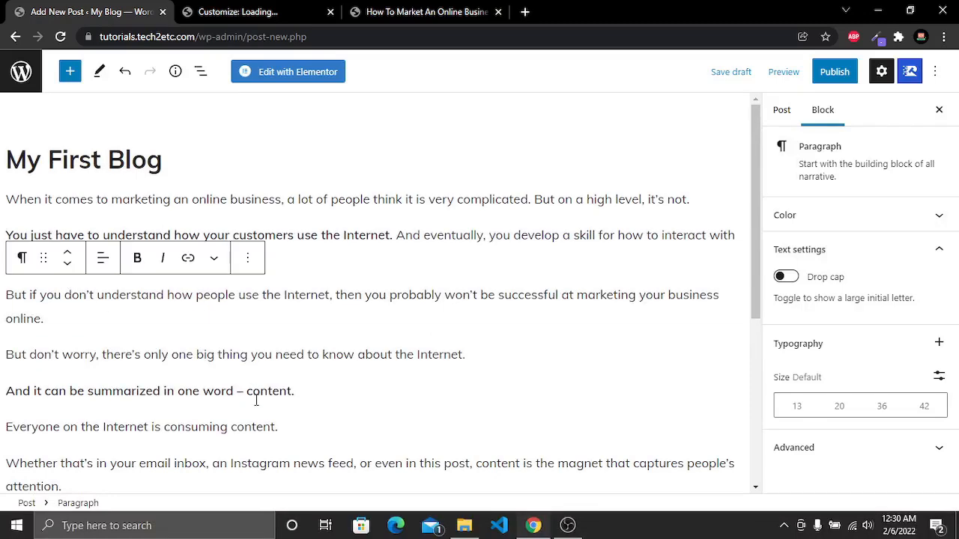
left_click(383, 13)
scroll(475, 243, "up", 10)
scroll(450, 255, "up", 3)
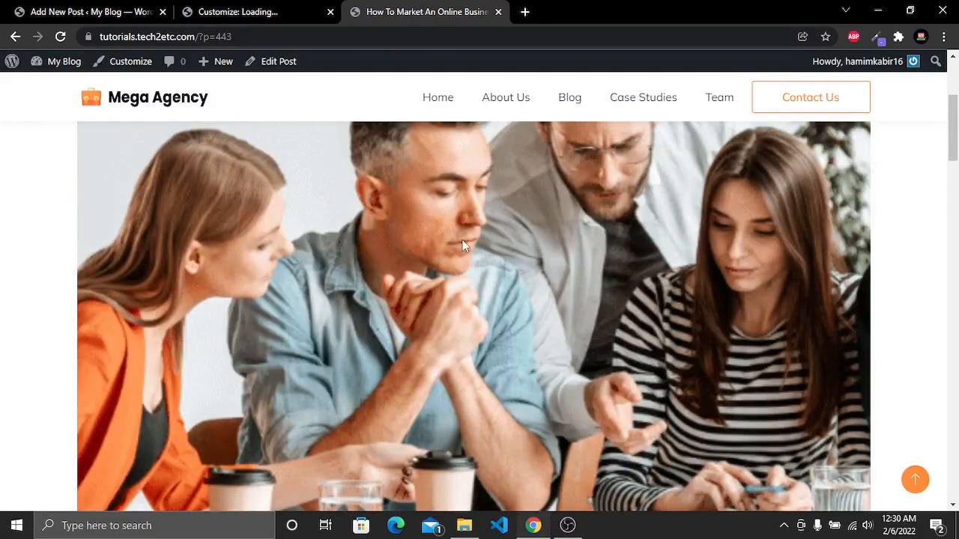
left_click(85, 10)
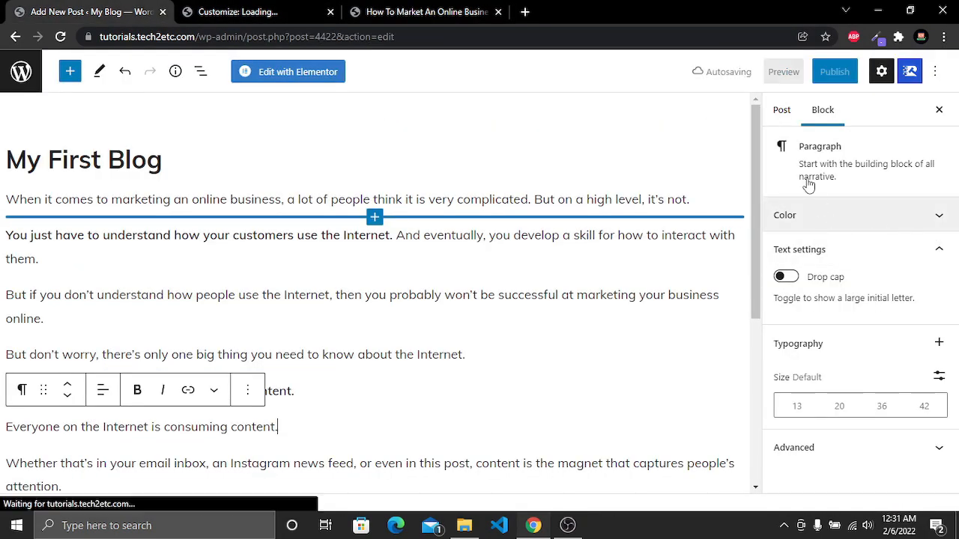
Set the post's featured image to the laptop analytics photo from the media library
left_click(782, 112)
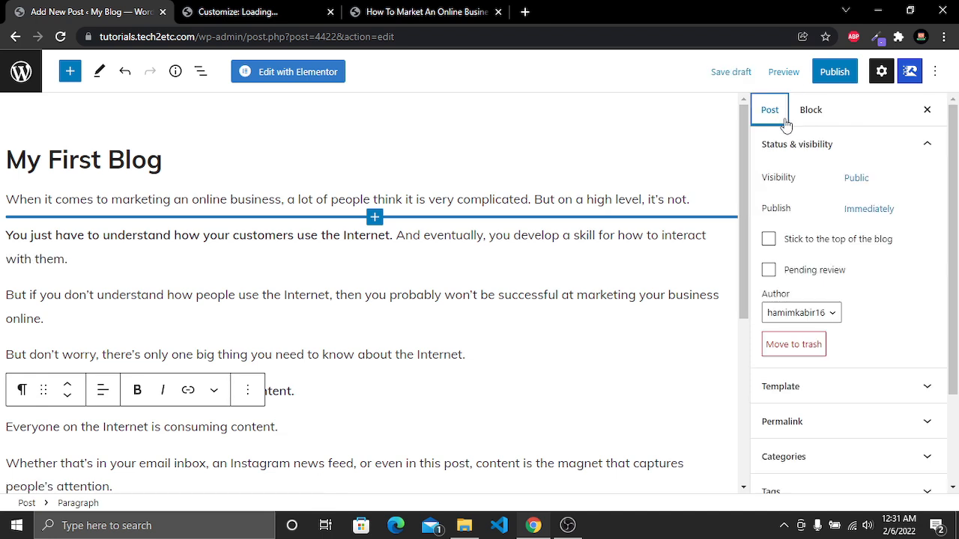
scroll(874, 300, "down", 3)
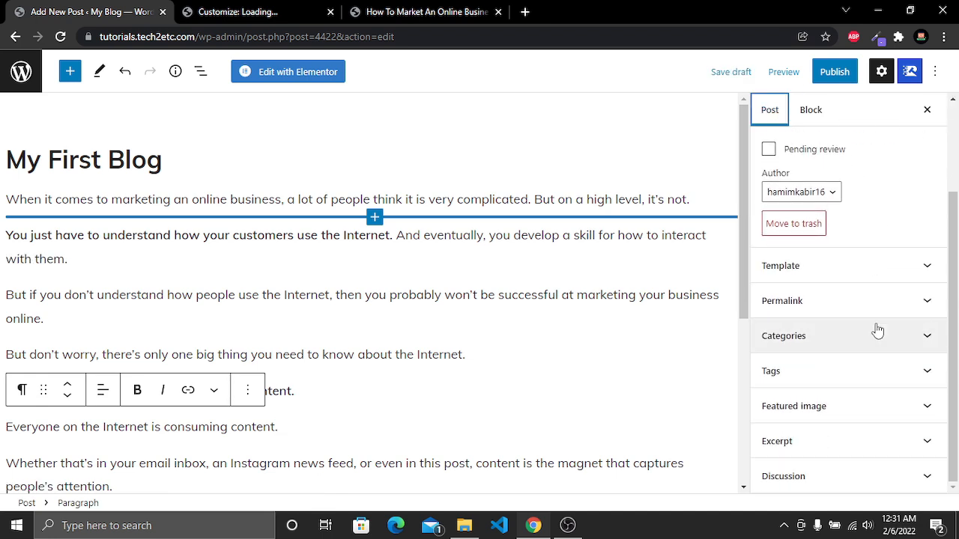
left_click(867, 408)
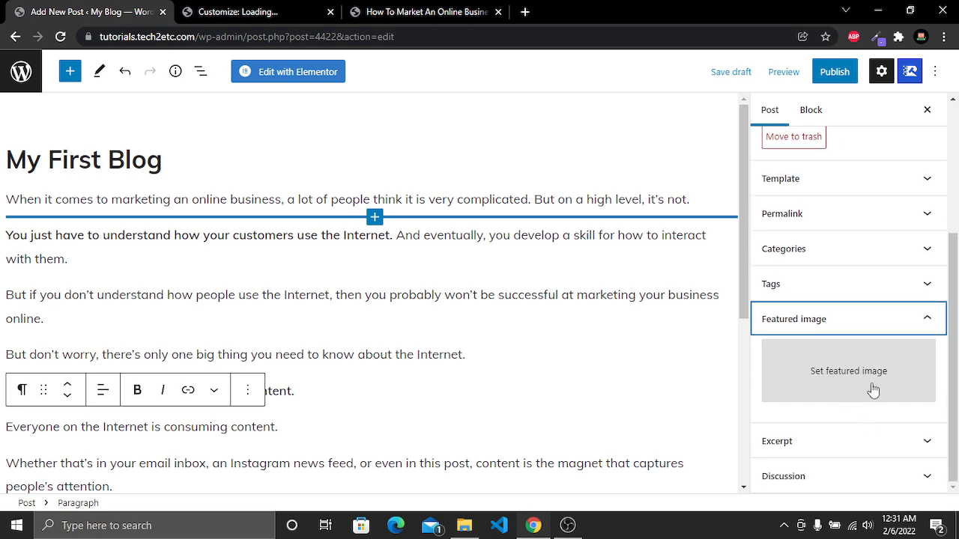
left_click(853, 374)
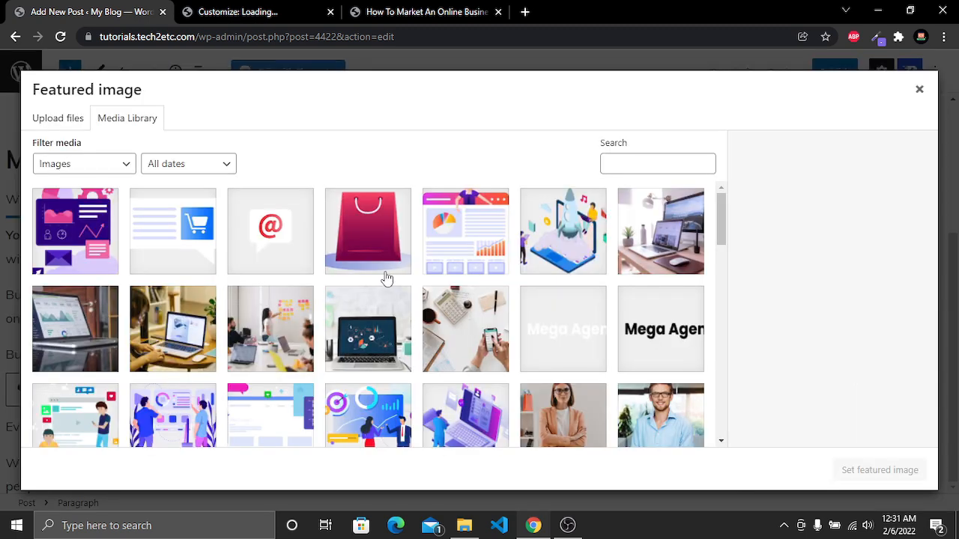
scroll(342, 271, "down", 3)
scroll(342, 271, "up", 3)
left_click(62, 336)
left_click(899, 471)
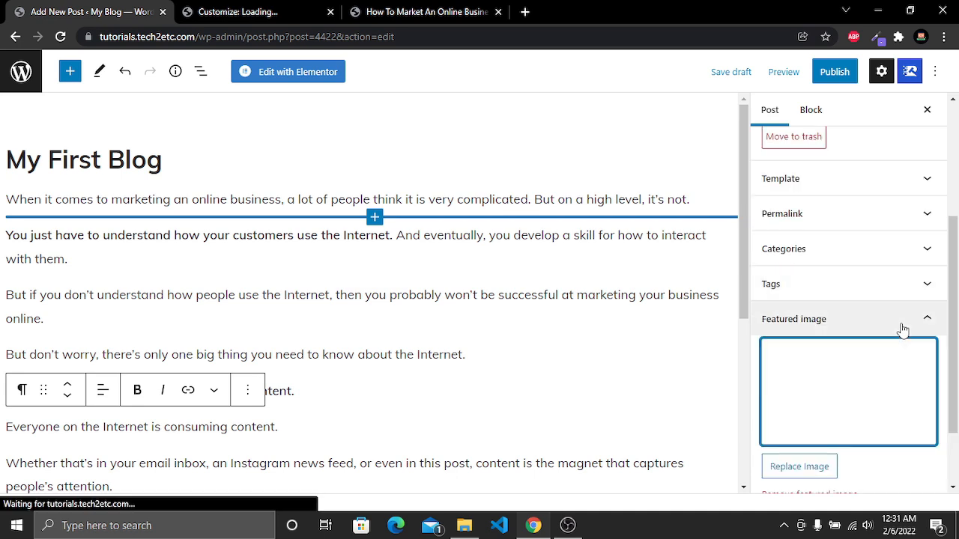
Review the post's Excerpt, Discussion and Tags settings panels
scroll(877, 389, "down", 2)
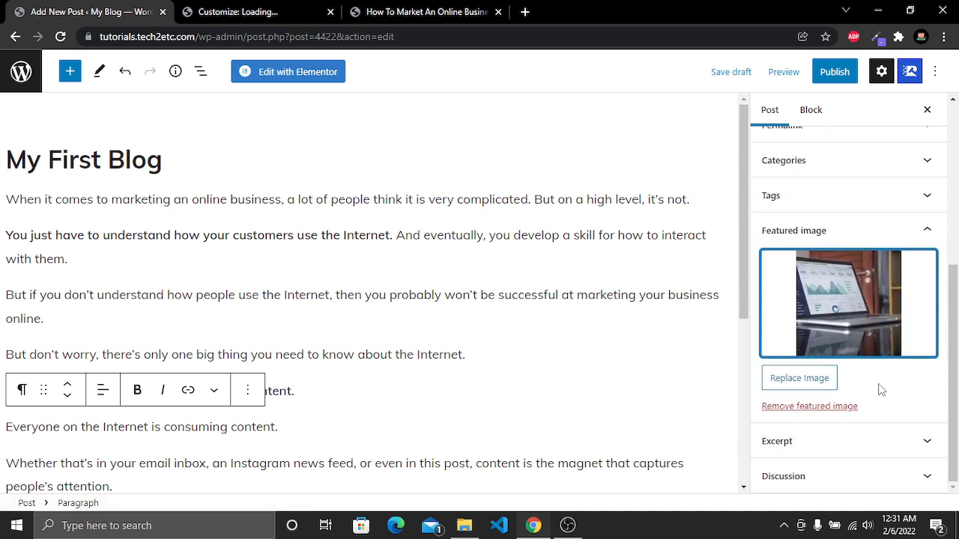
left_click(886, 443)
left_click(828, 436)
left_click(872, 373)
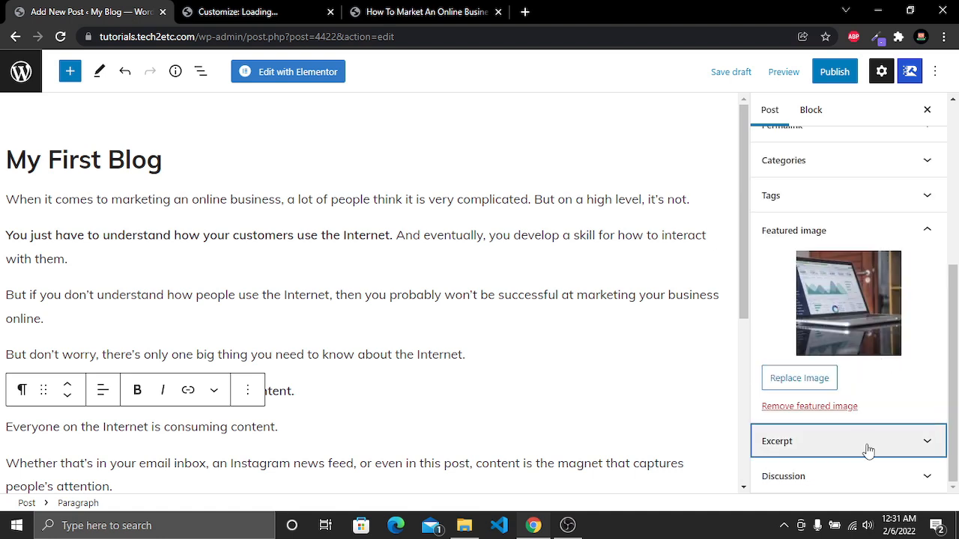
left_click(858, 486)
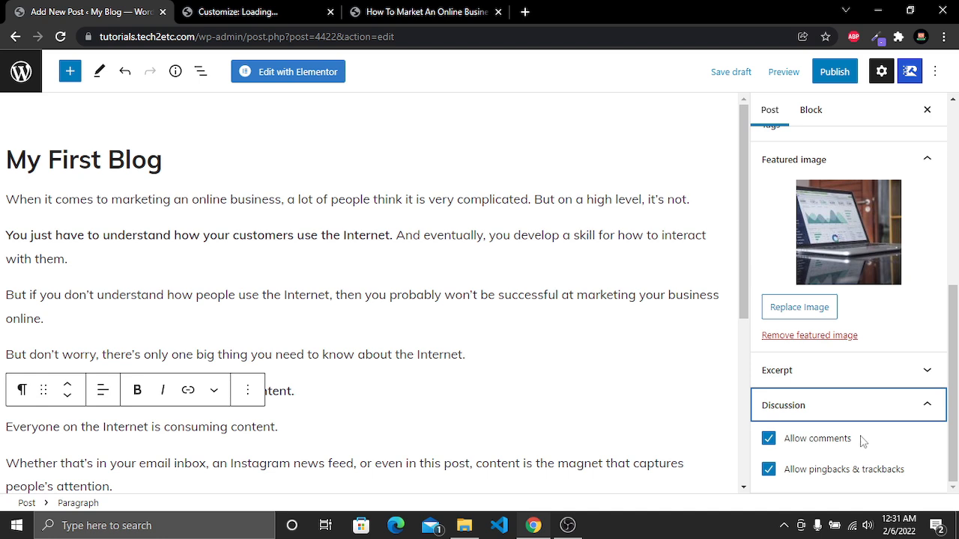
left_click(901, 415)
scroll(914, 440, "up", 2)
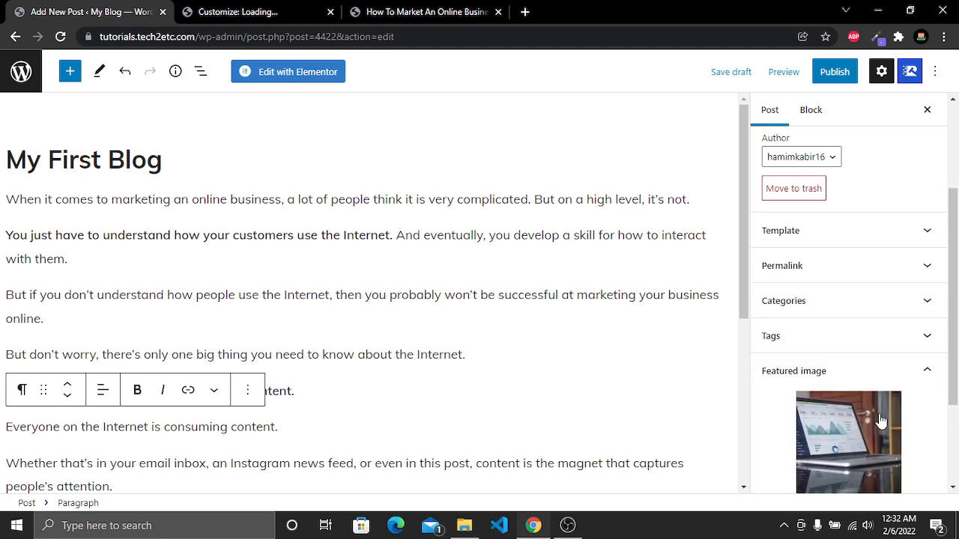
left_click(873, 339)
left_click(880, 384)
Assign the post to the Internet Marketing category
left_click(899, 300)
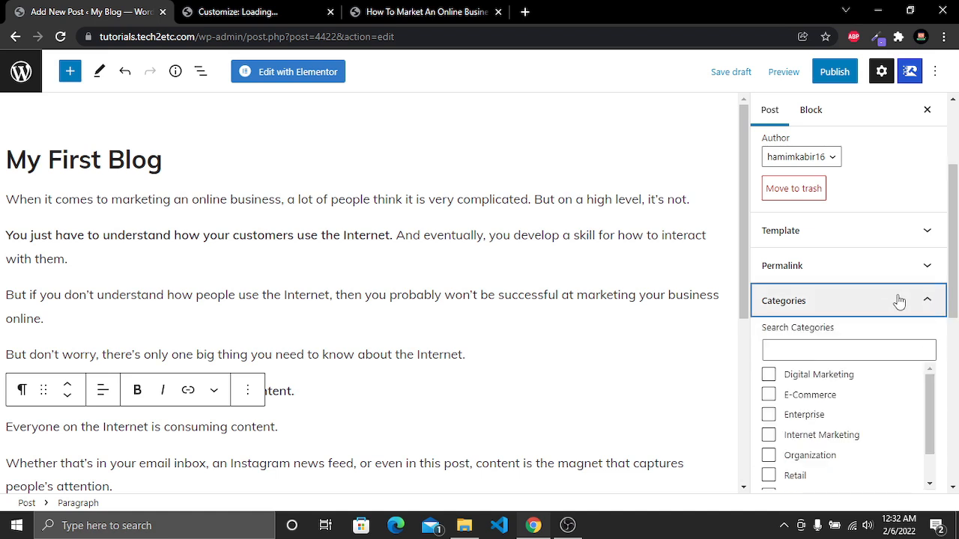
scroll(854, 307, "down", 2)
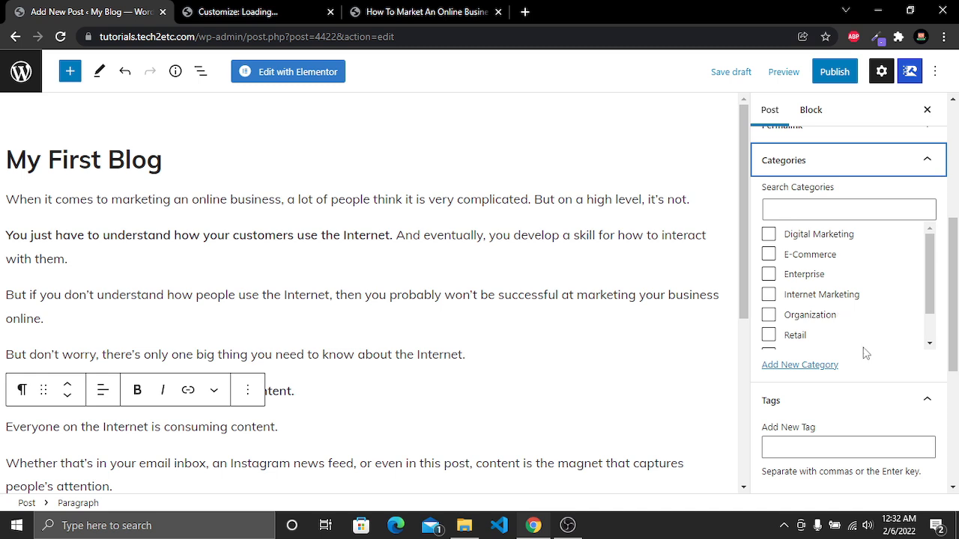
left_click(770, 297)
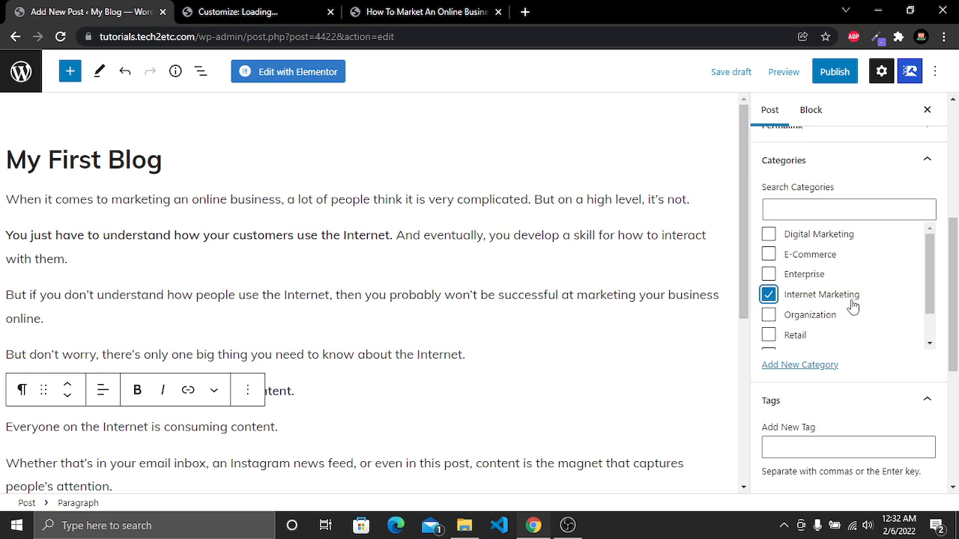
Check the post's permalink and save the post as a draft
scroll(853, 307, "up", 1)
left_click(859, 237)
scroll(858, 240, "up", 2)
left_click(851, 346)
scroll(851, 346, "down", 1)
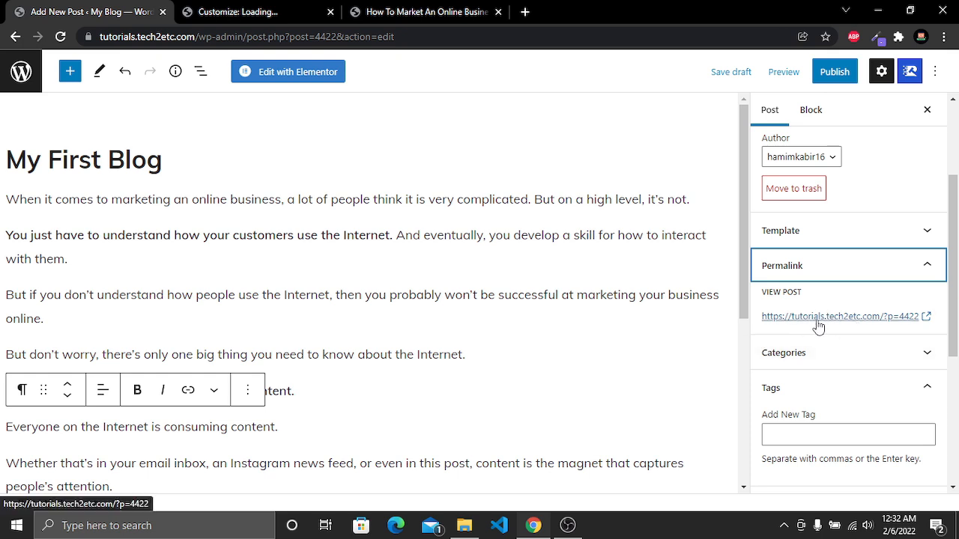
left_click_drag(161, 158, 10, 149)
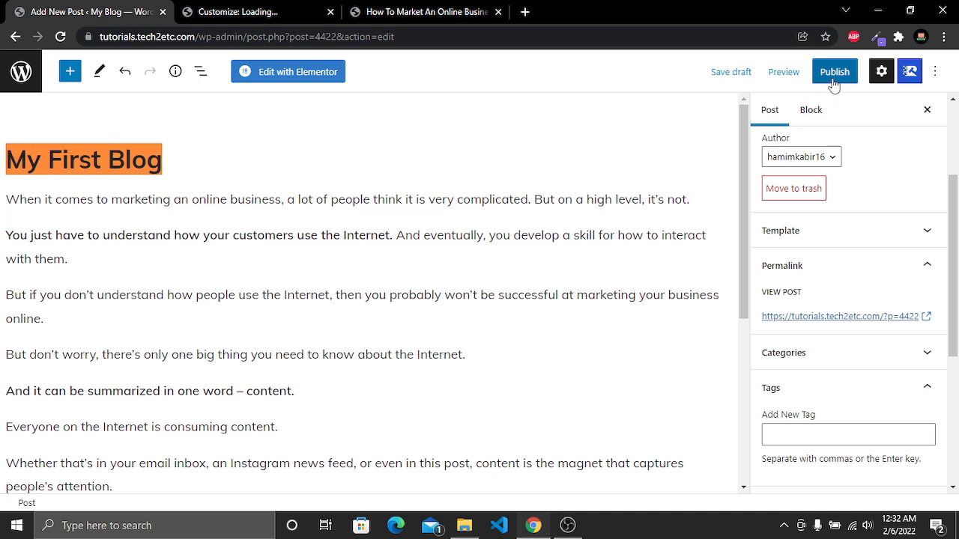
left_click(725, 72)
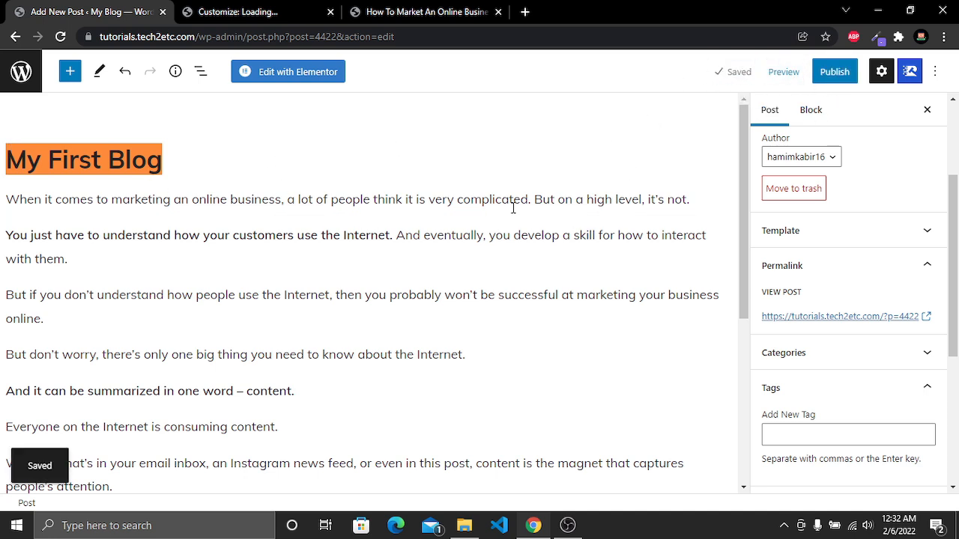
Open the dashboard in a new tab and go to the Permalinks settings
left_click(318, 10)
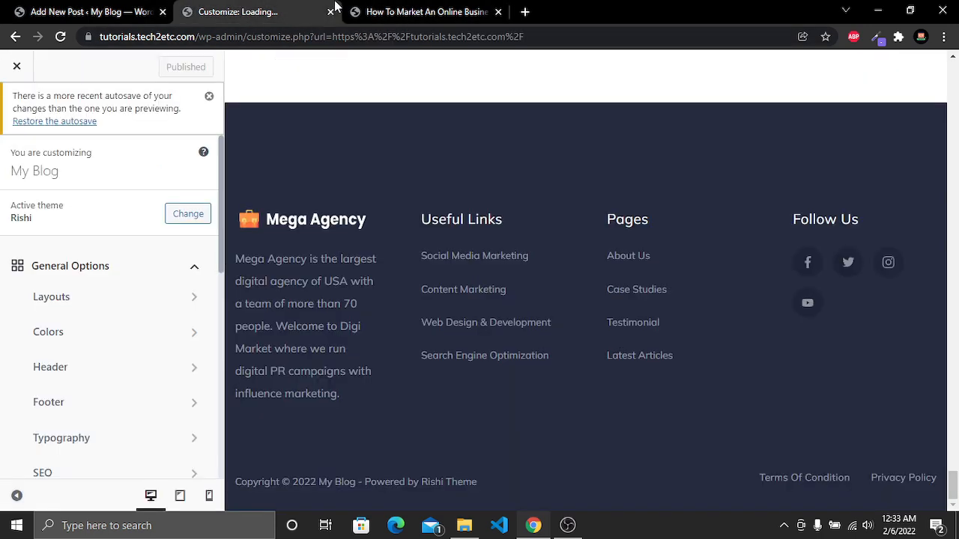
left_click(348, 10)
mouse_move(52, 65)
middle_click(51, 85)
left_click(582, 10)
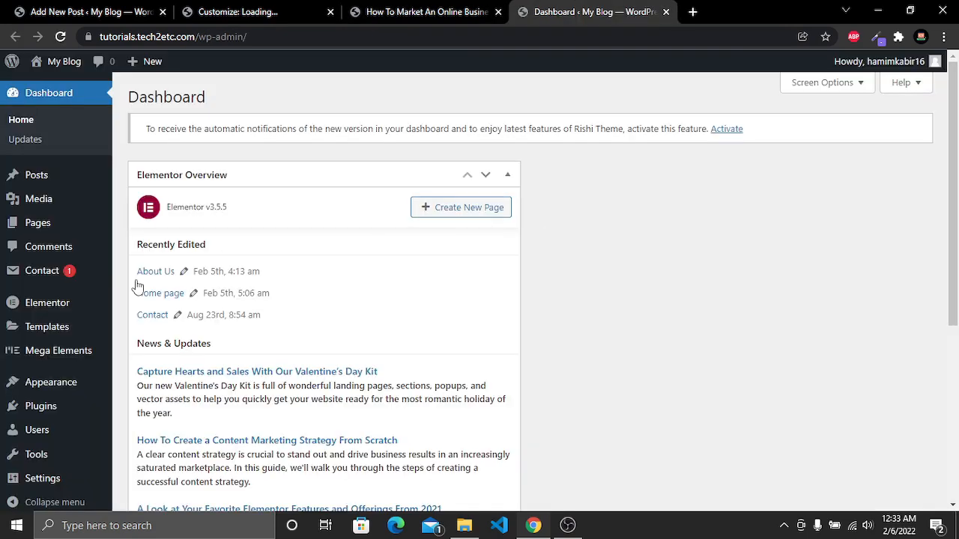
scroll(47, 315, "down", 4)
mouse_move(47, 316)
mouse_move(38, 469)
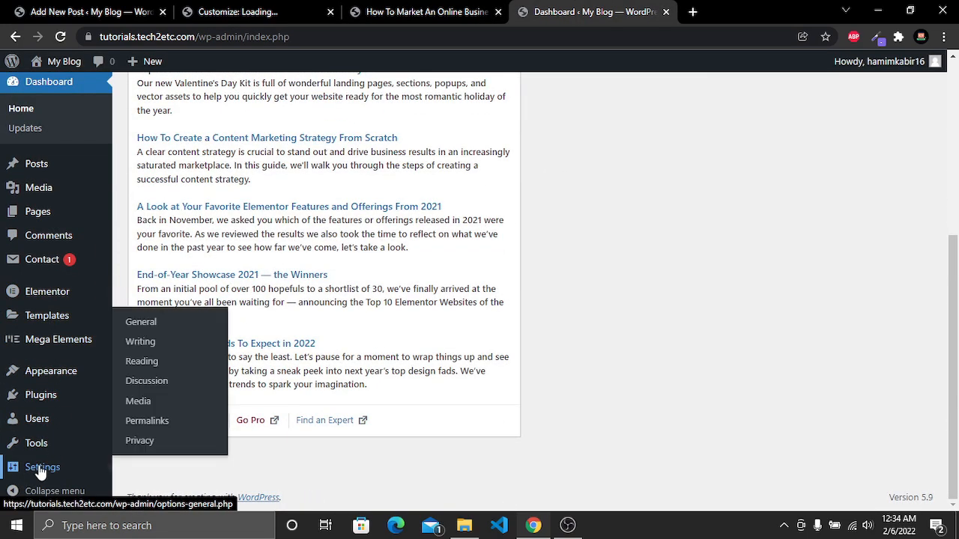
left_click(147, 421)
Set the permalink structure to Post name and save the changes
scroll(516, 192, "down", 1)
scroll(515, 193, "down", 2)
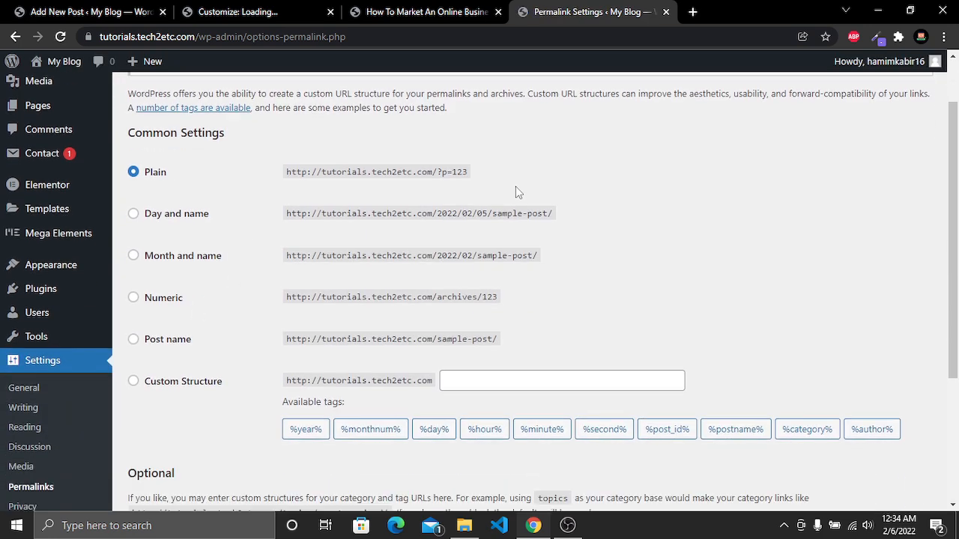
scroll(431, 290, "up", 1)
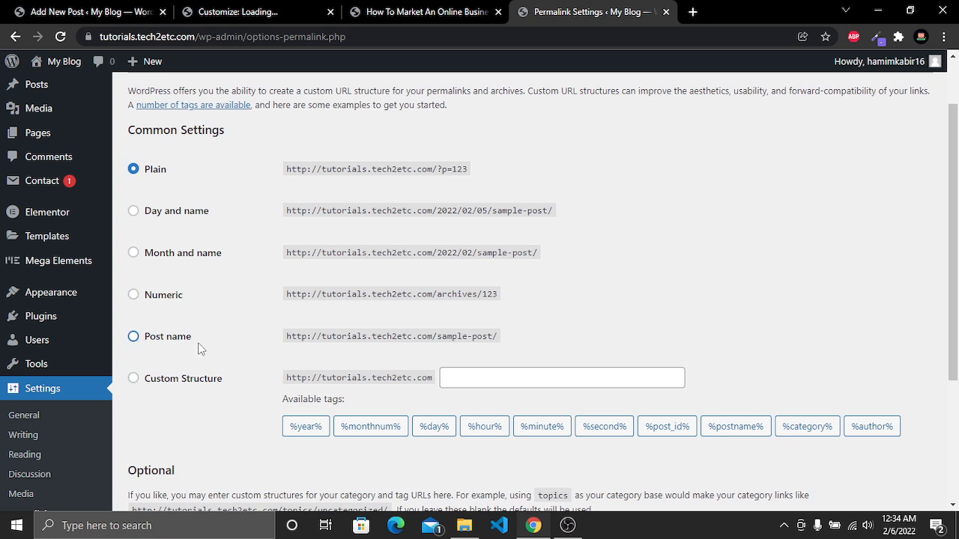
left_click(134, 338)
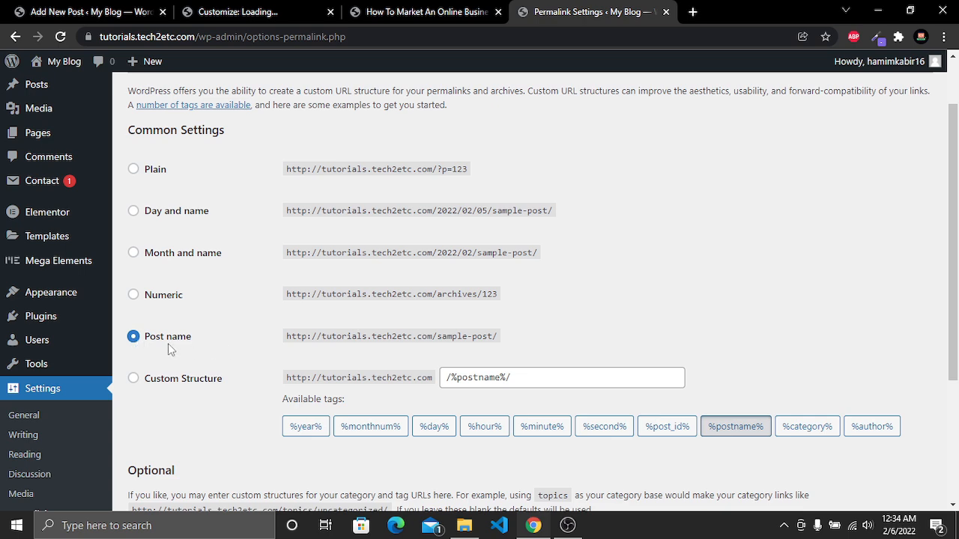
scroll(252, 342, "down", 3)
left_click(169, 437)
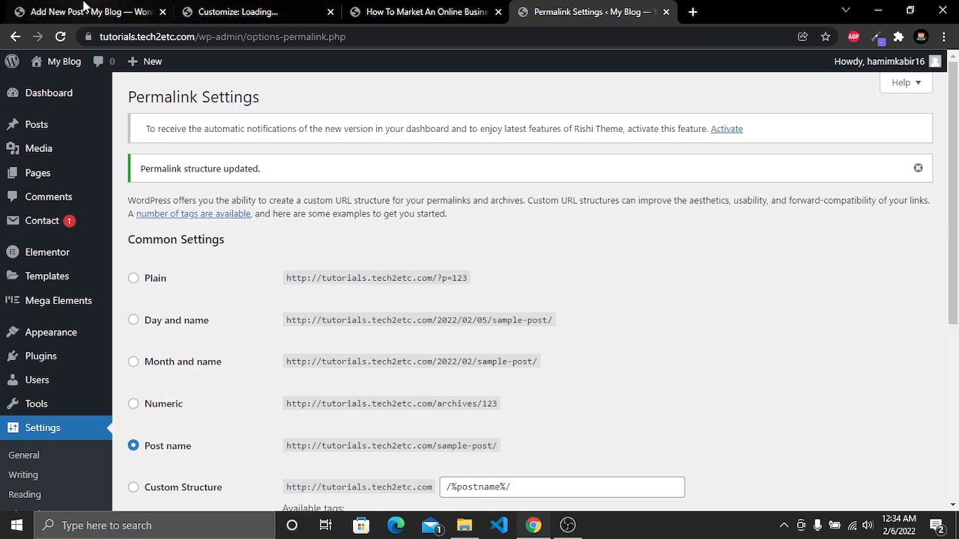
Reload the post editor and open the Permalink panel to view the post's URL slug
left_click(84, 10)
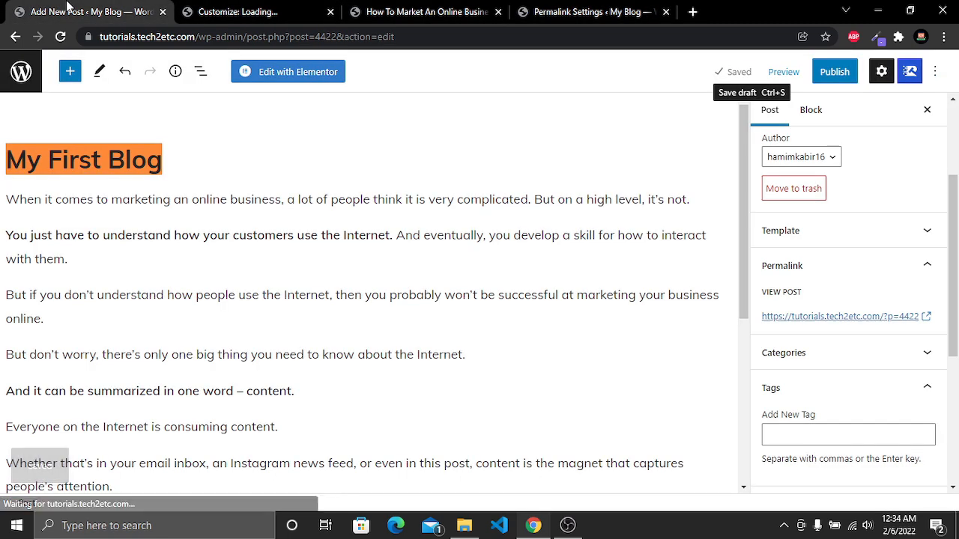
left_click(61, 37)
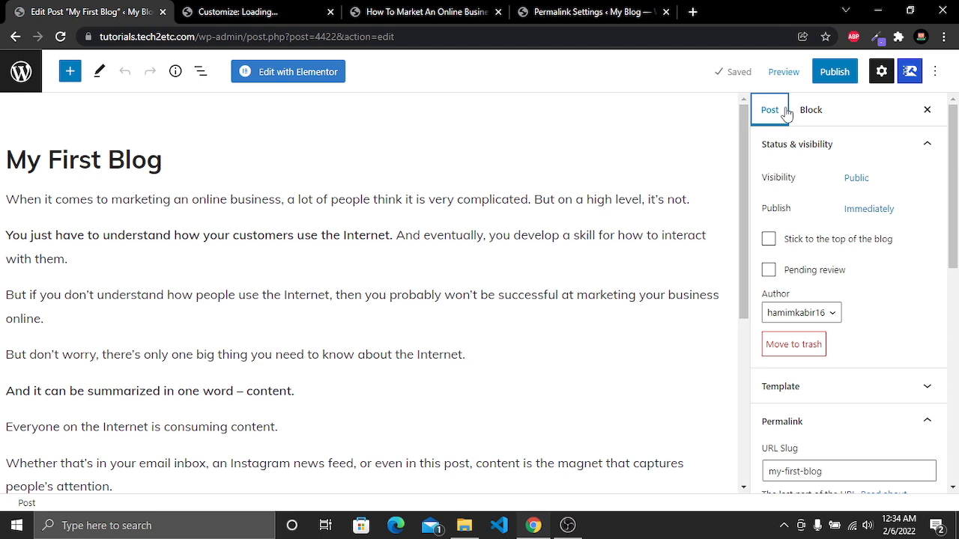
scroll(832, 213, "down", 3)
left_click(845, 210)
left_click(845, 209)
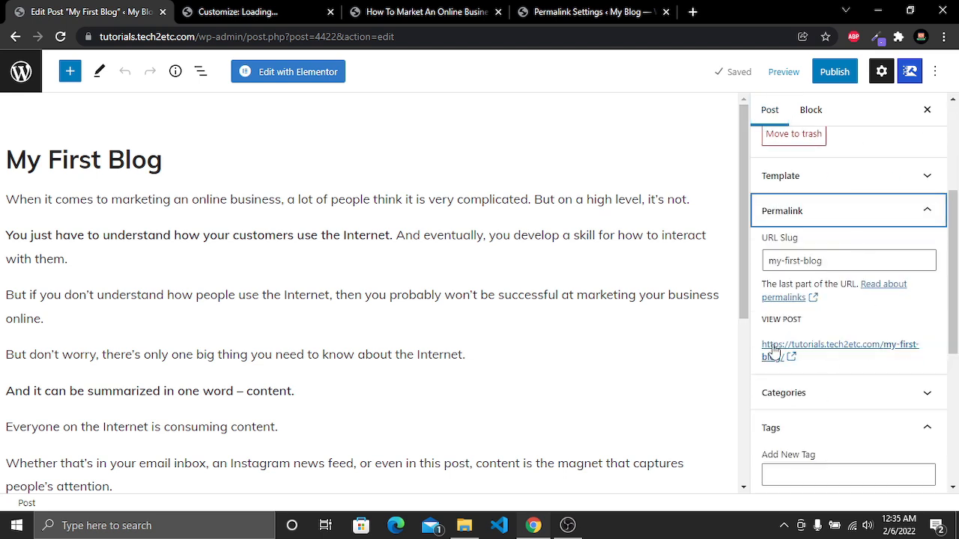
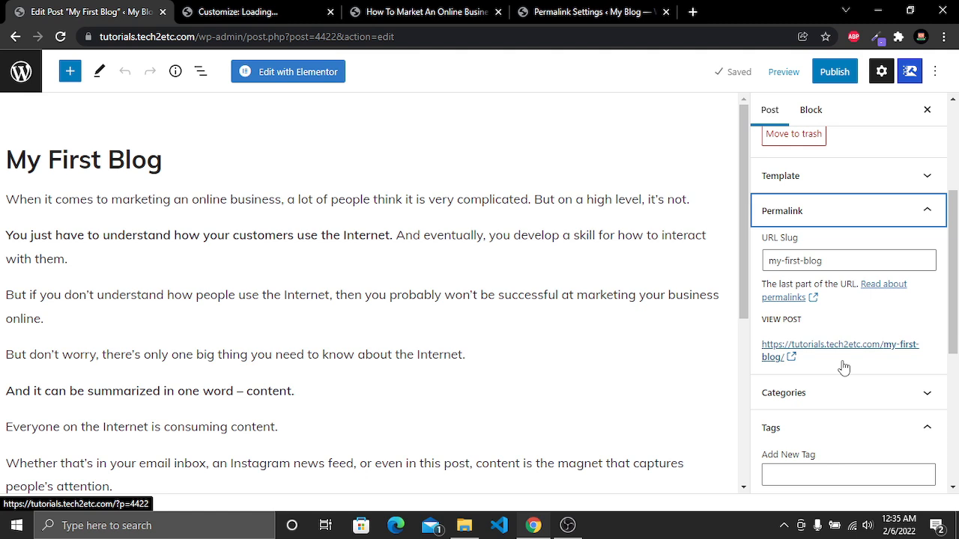
Review the post's template options in the post settings and keep the Default template
scroll(844, 367, "up", 3)
scroll(843, 366, "down", 1)
scroll(856, 413, "up", 1)
left_click(856, 414)
left_click(897, 387)
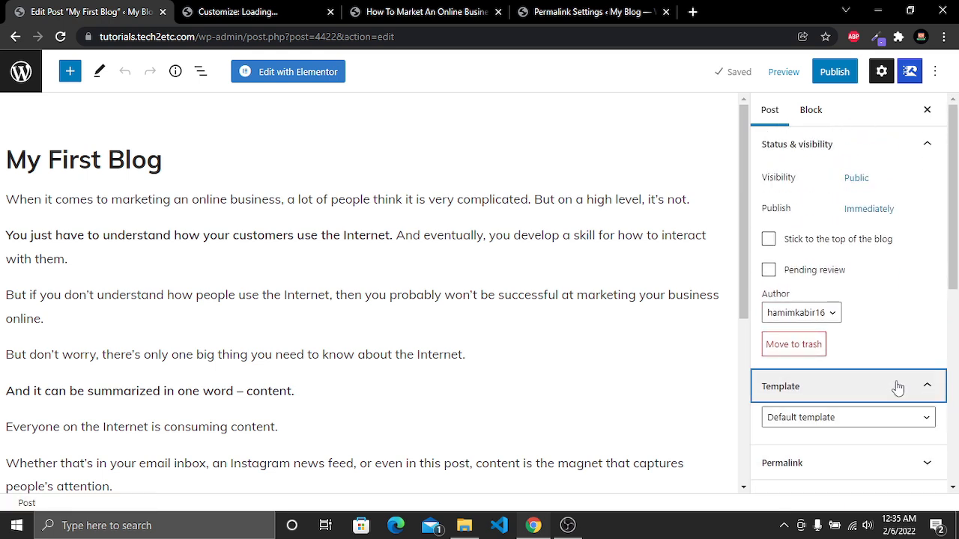
left_click(859, 422)
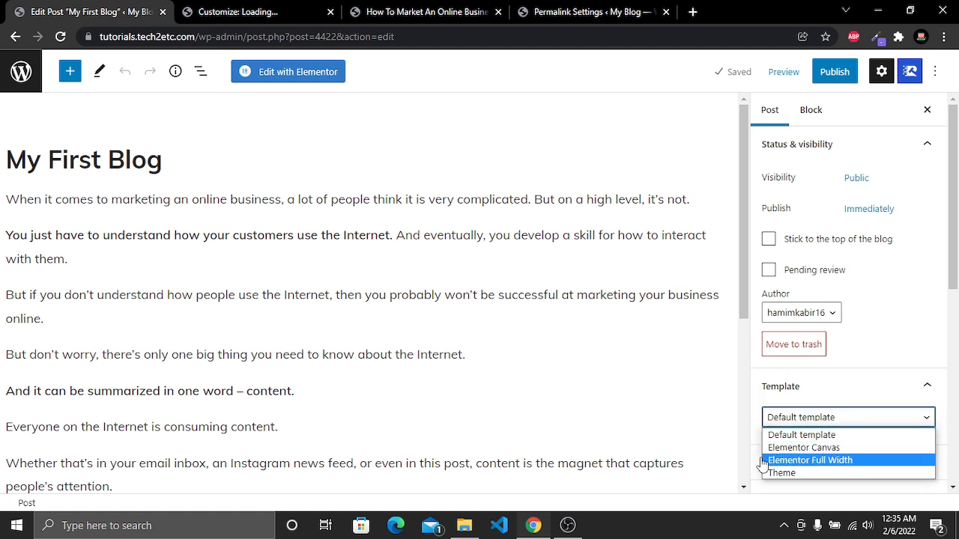
left_click(875, 433)
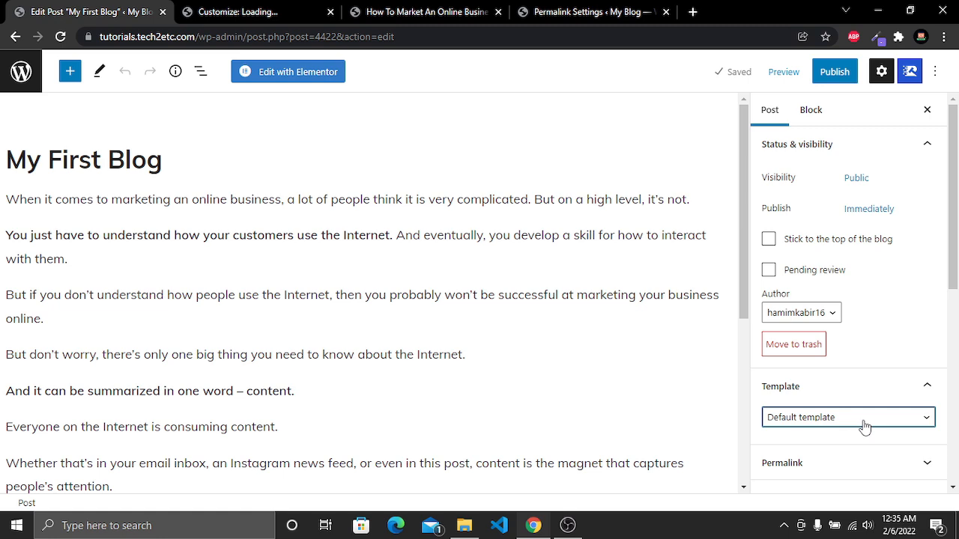
scroll(865, 425, "down", 5)
scroll(865, 423, "up", 5)
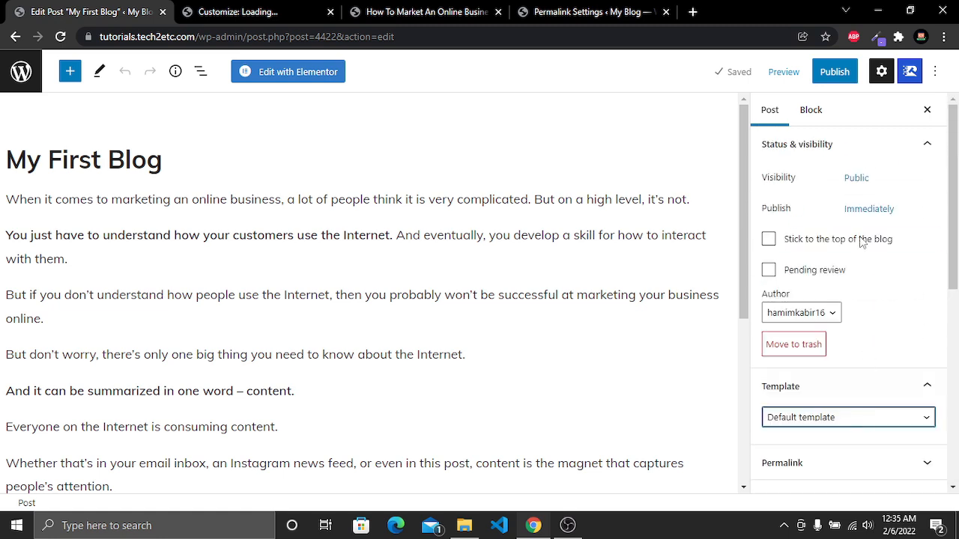
Publish the My First Blog post, confirming in the pre-publish check
left_click(835, 72)
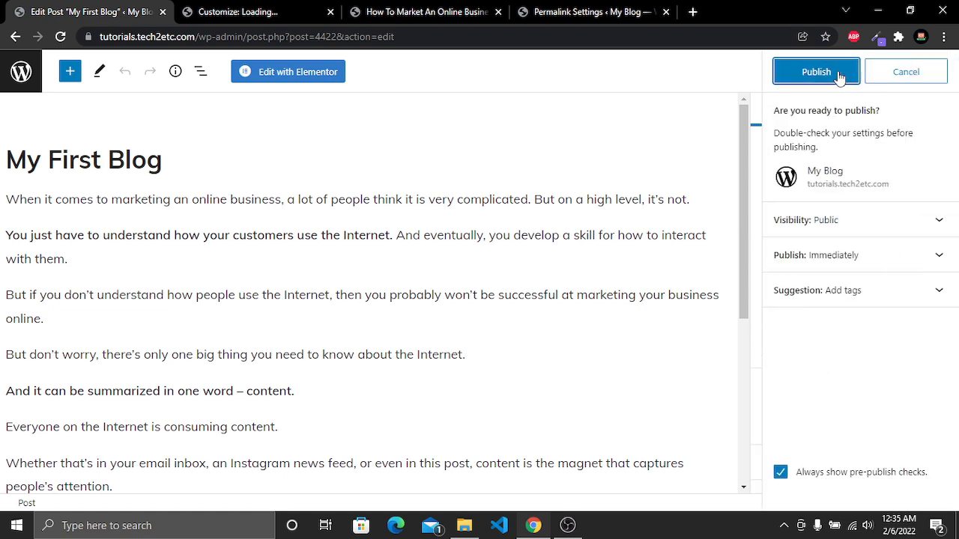
left_click(817, 72)
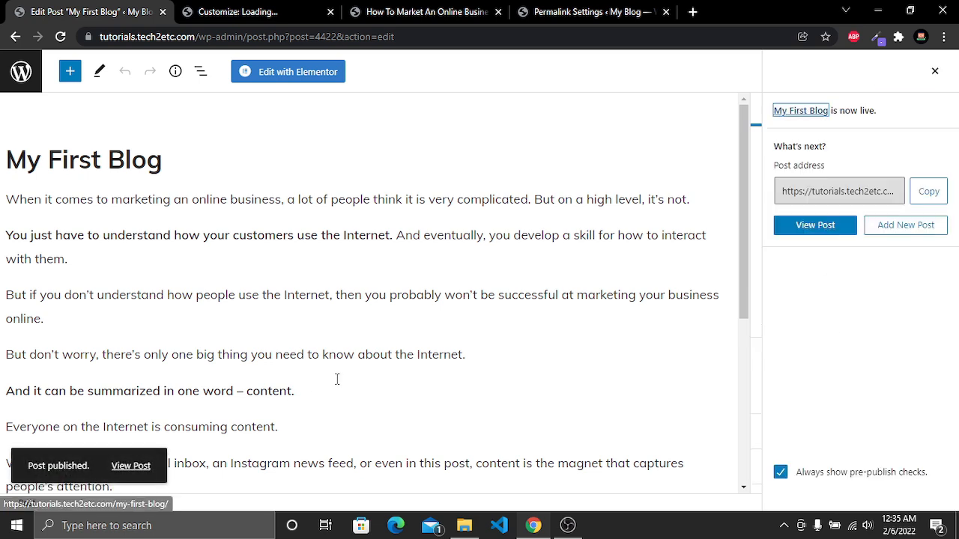
View the published post and scroll through its content
left_click(122, 468)
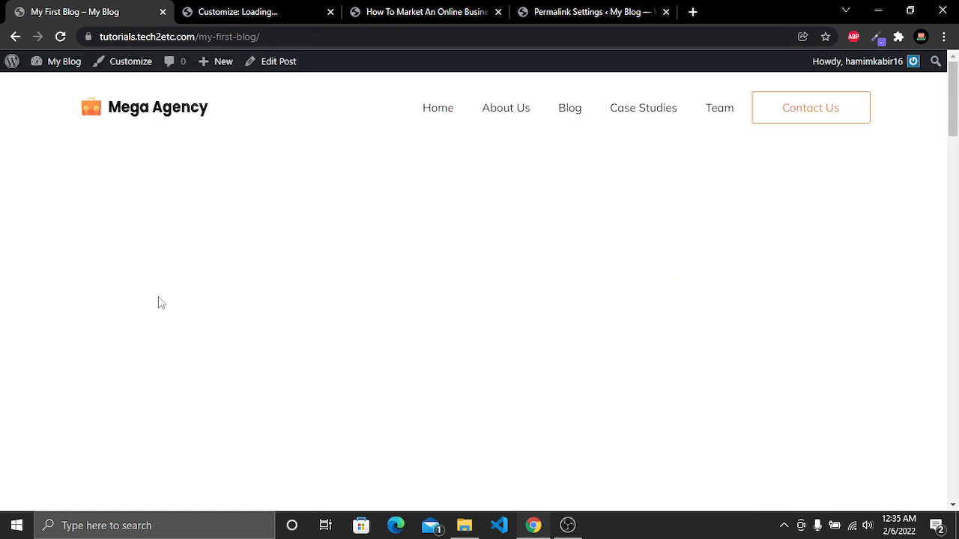
scroll(106, 189, "down", 5)
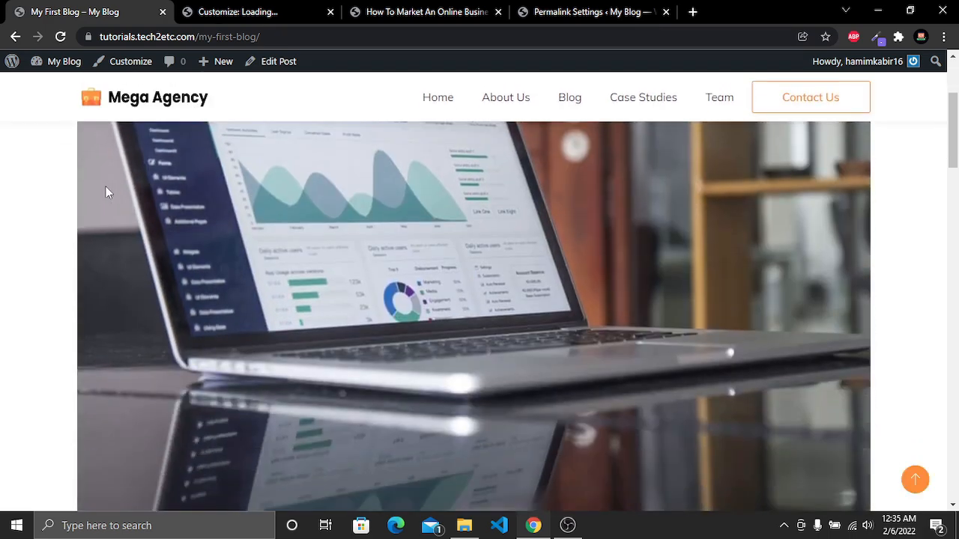
scroll(136, 237, "down", 4)
scroll(669, 199, "down", 9)
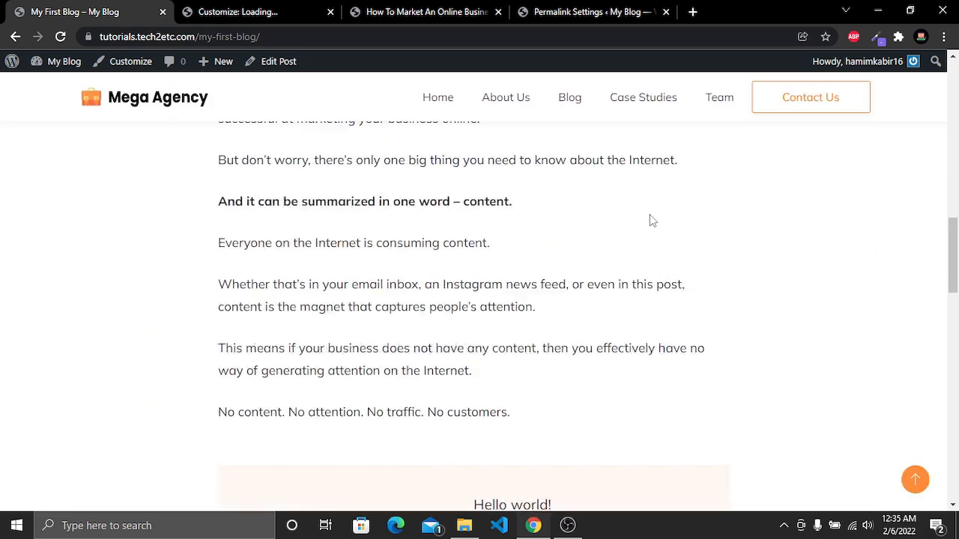
scroll(481, 287, "up", 10)
scroll(480, 284, "up", 4)
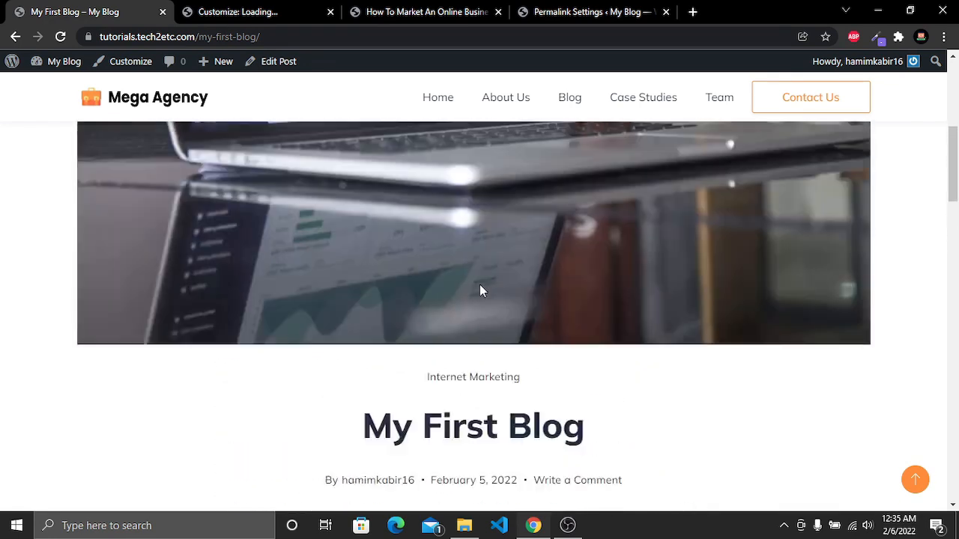
Check the Blog page listing for the new My First Blog post
left_click(424, 12)
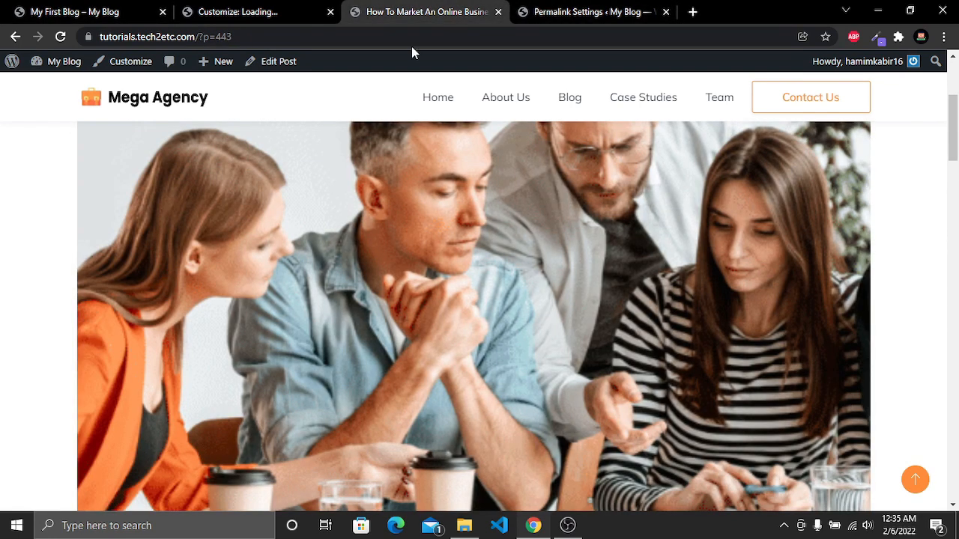
left_click(14, 37)
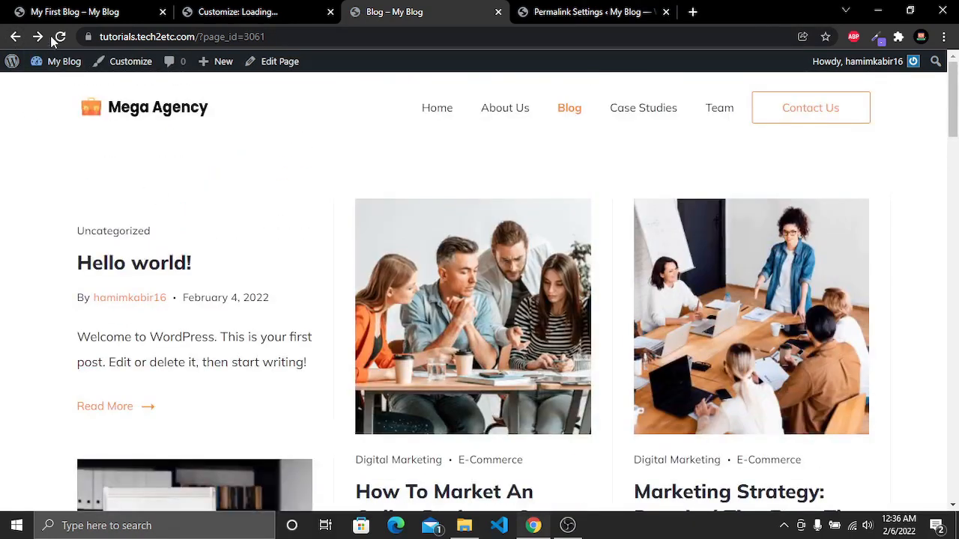
left_click(60, 37)
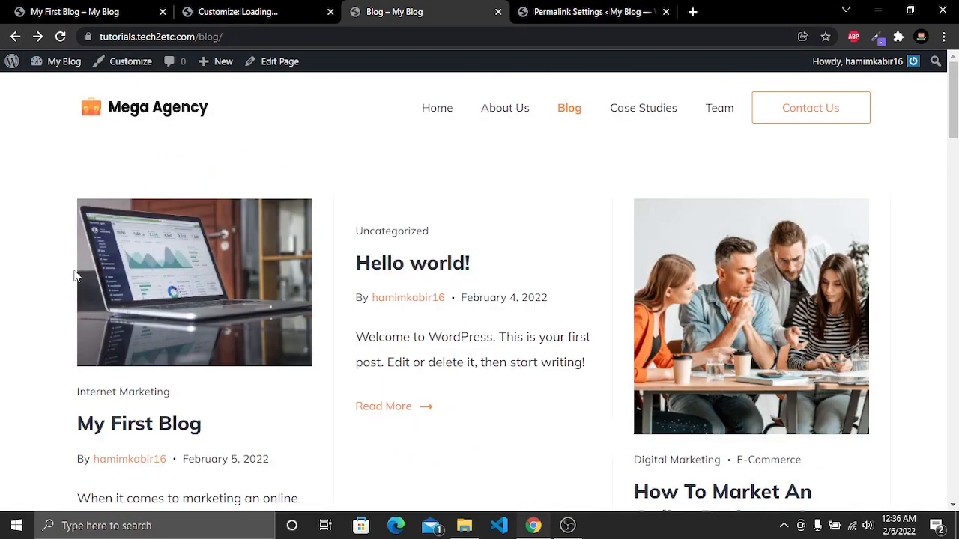
scroll(204, 275, "down", 3)
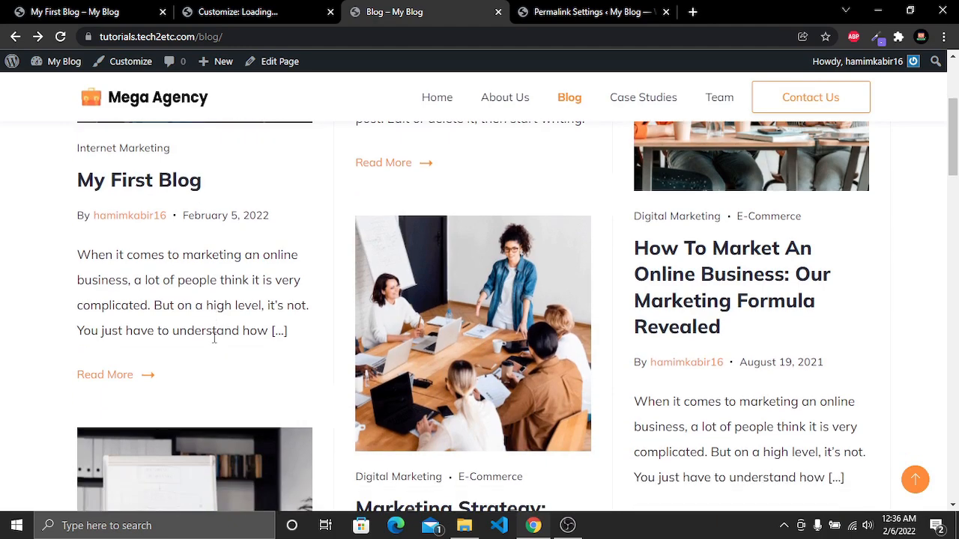
scroll(215, 343, "up", 3)
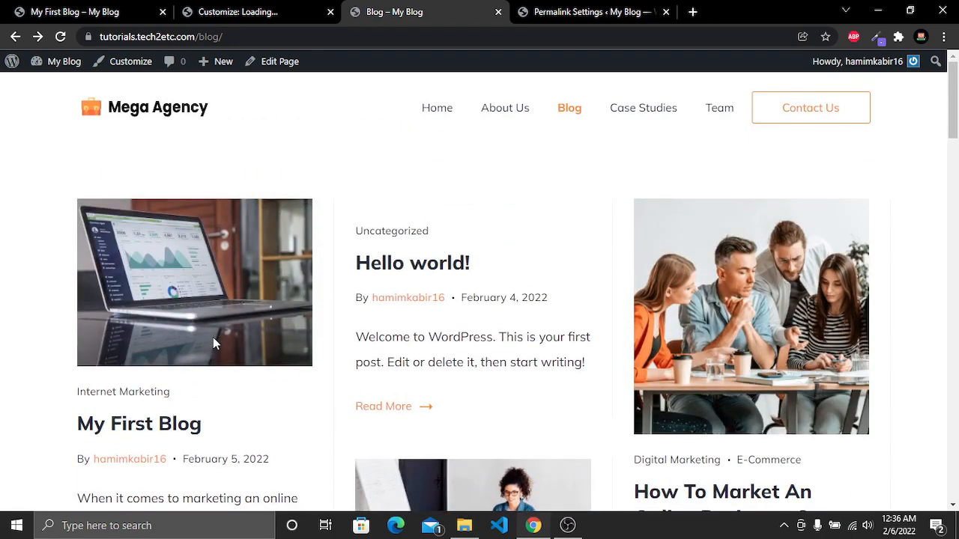
left_click(120, 12)
left_click(475, 11)
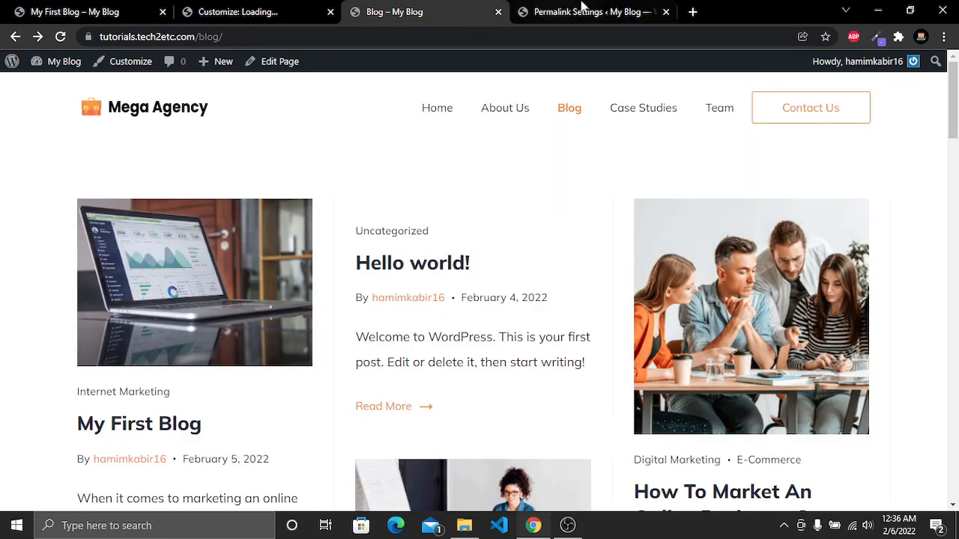
Open the All Posts list in the dashboard and sort it by title
left_click(552, 10)
mouse_move(35, 133)
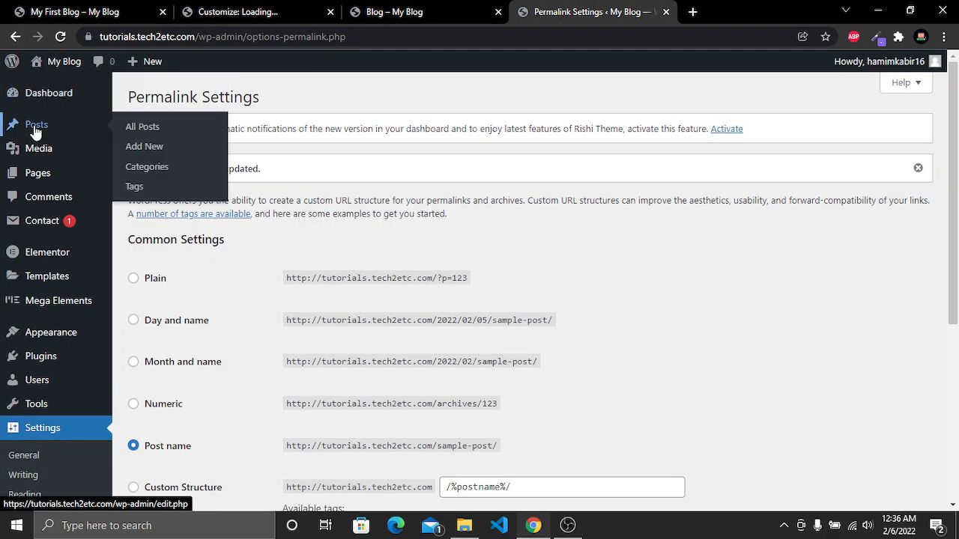
left_click(140, 131)
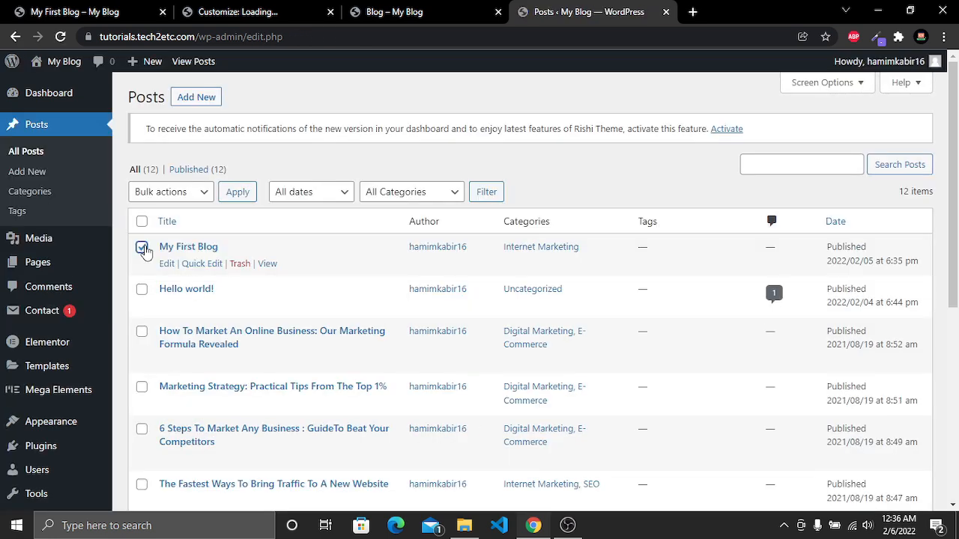
left_click(188, 194)
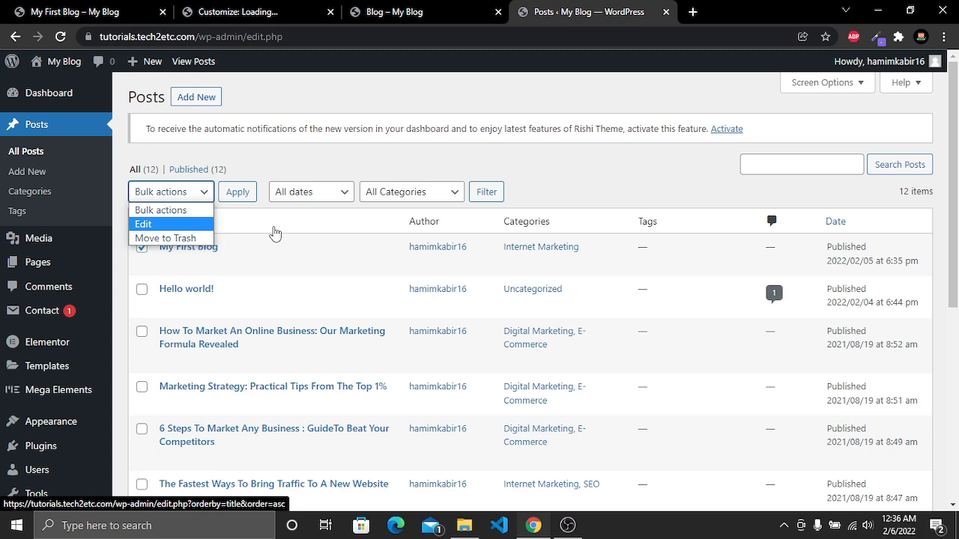
left_click(275, 234)
left_click(283, 226)
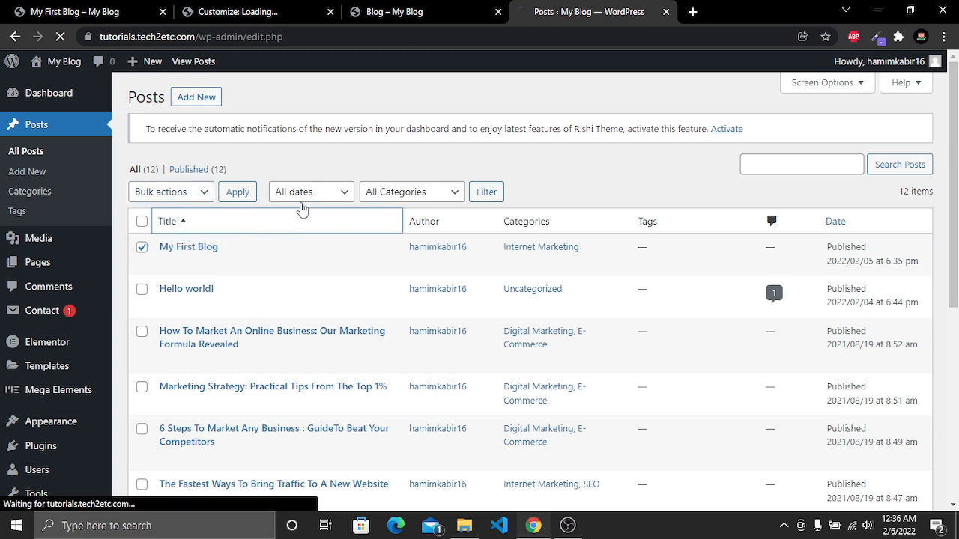
Open the Case Studies page on the site and scroll through its case study cards
left_click(423, 9)
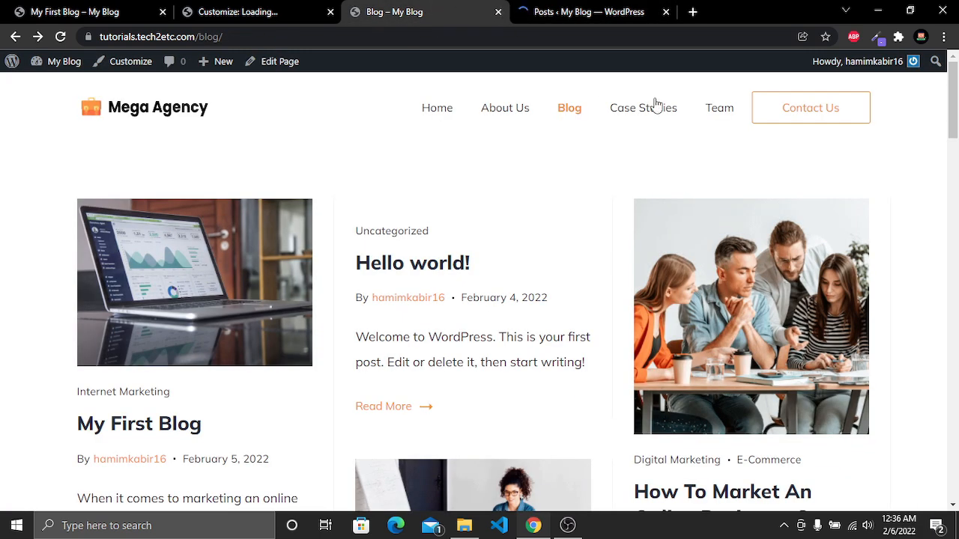
left_click(681, 124)
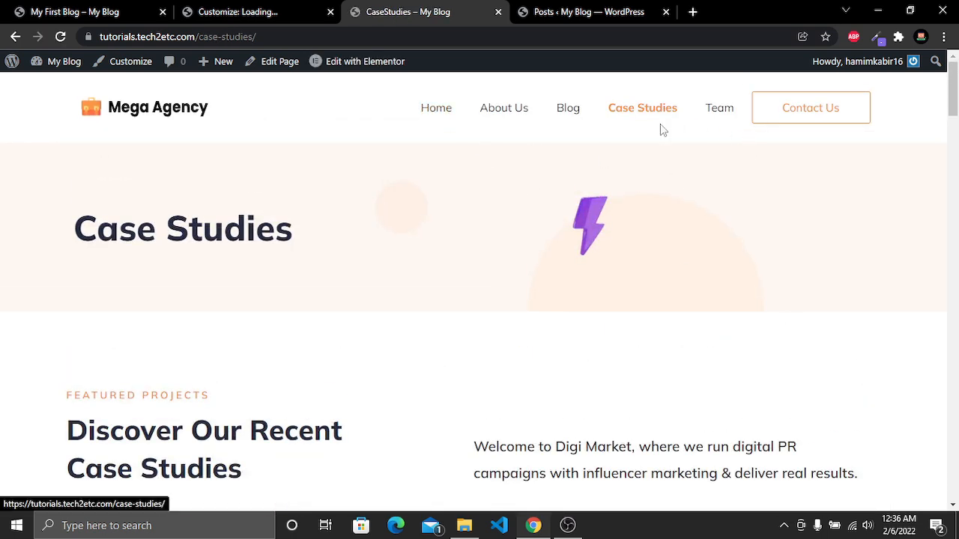
scroll(687, 280, "down", 10)
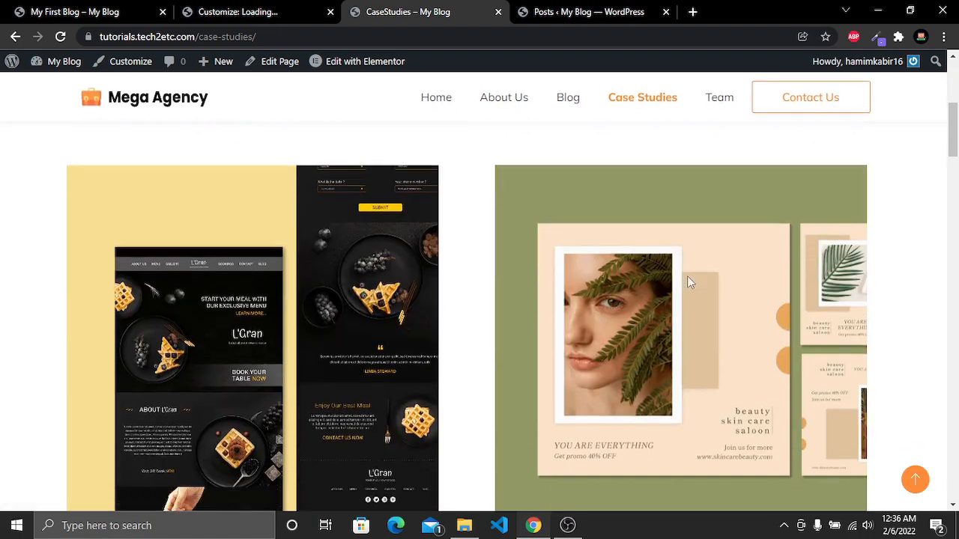
scroll(689, 281, "down", 10)
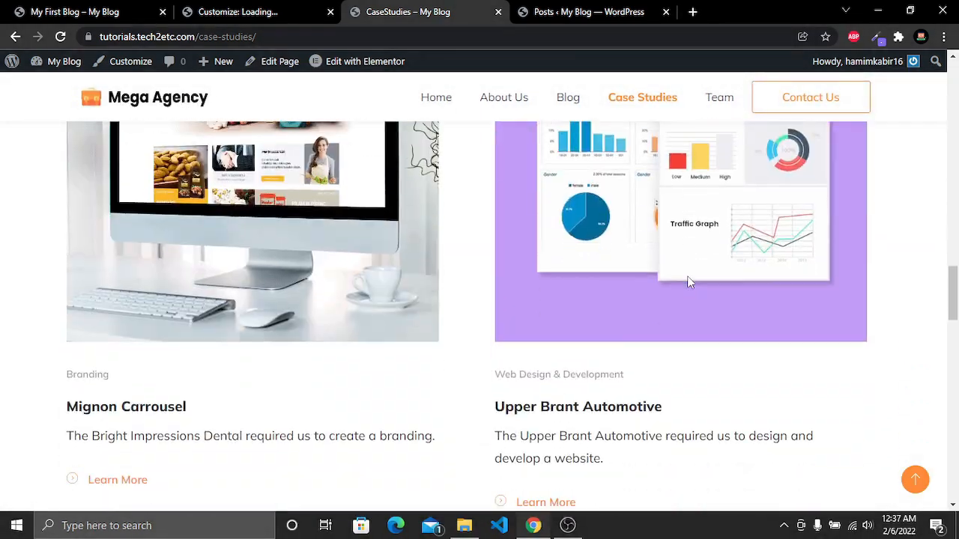
scroll(687, 277, "down", 12)
left_click_drag(954, 480, 955, 90)
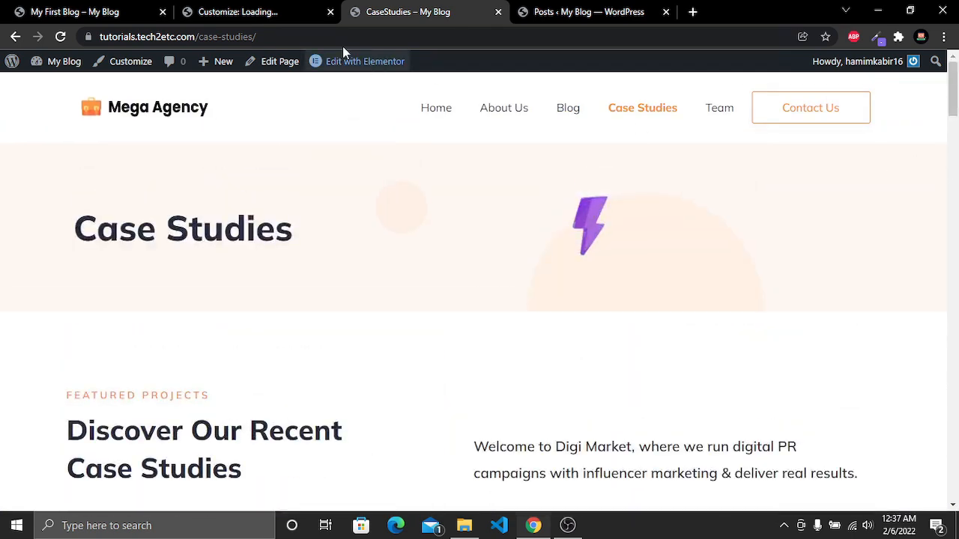
Open the Case Studies page in Elementor and select the Case Studies heading's title text
mouse_move(361, 73)
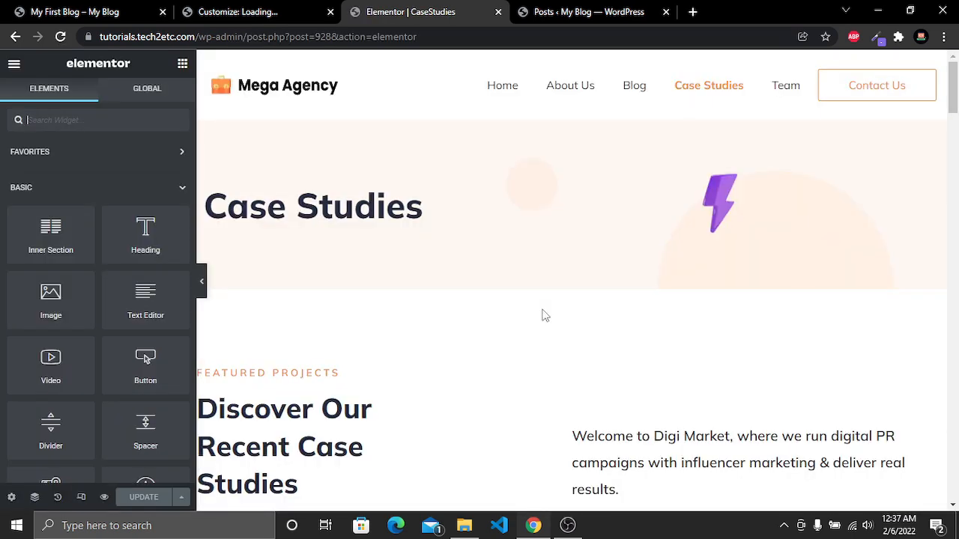
left_click(340, 210)
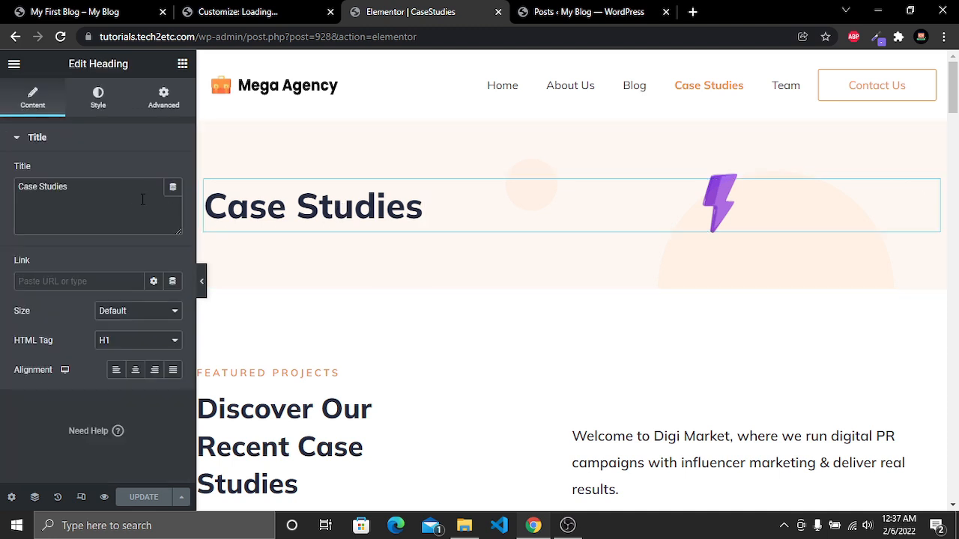
left_click_drag(70, 187, 3, 196)
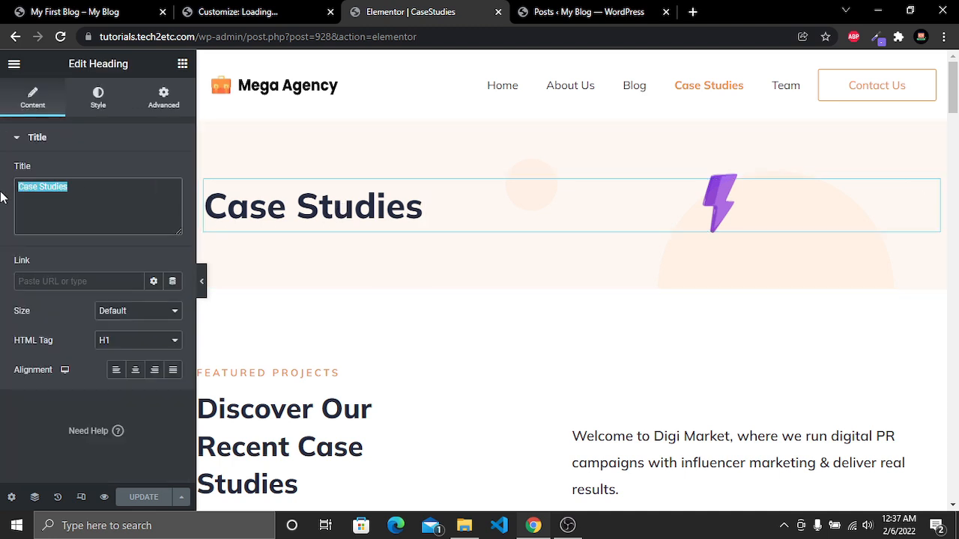
left_click(716, 201)
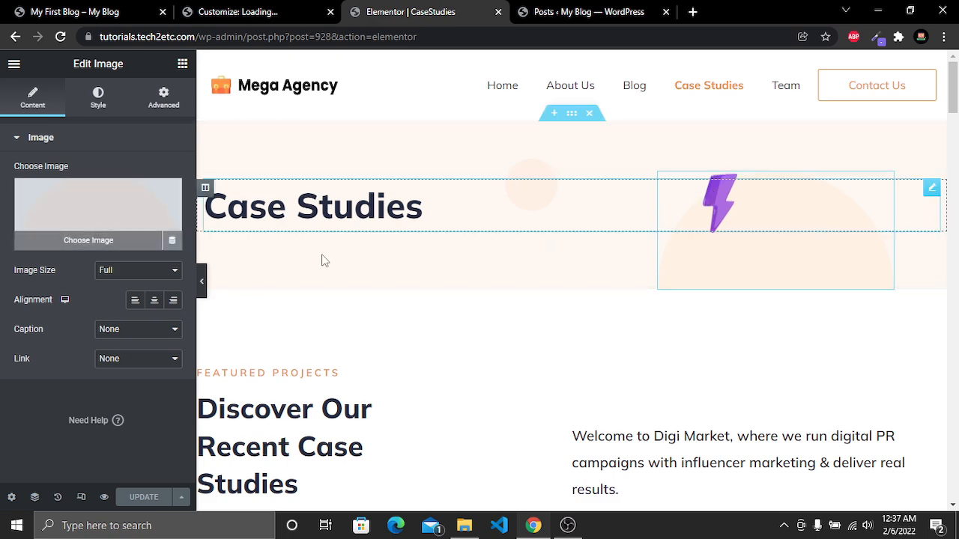
scroll(662, 369, "down", 3)
scroll(397, 246, "down", 2)
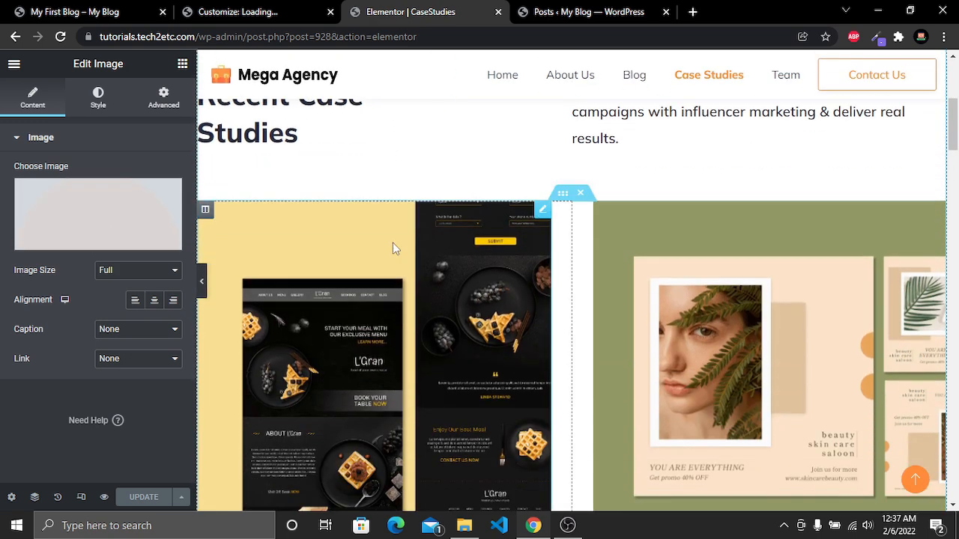
scroll(696, 277, "down", 2)
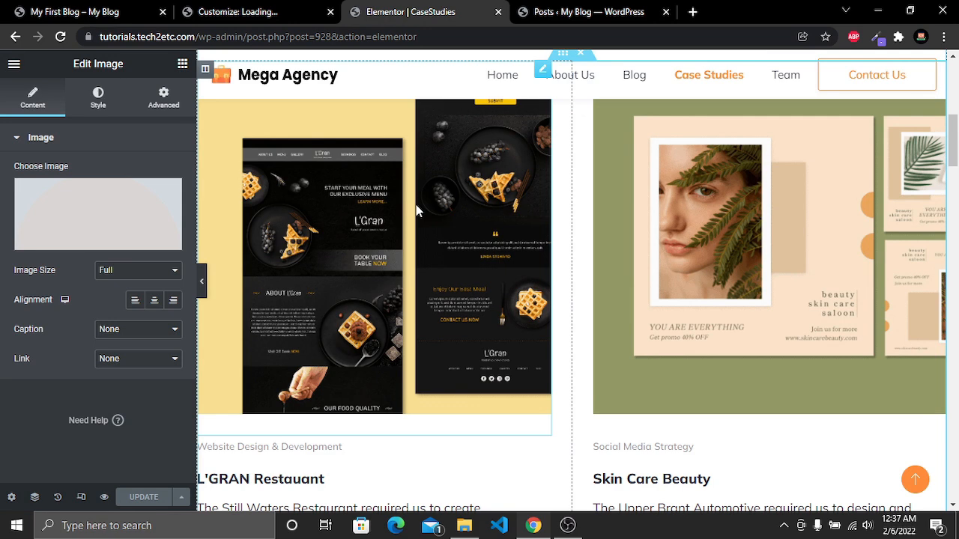
left_click(99, 243)
left_click(649, 353)
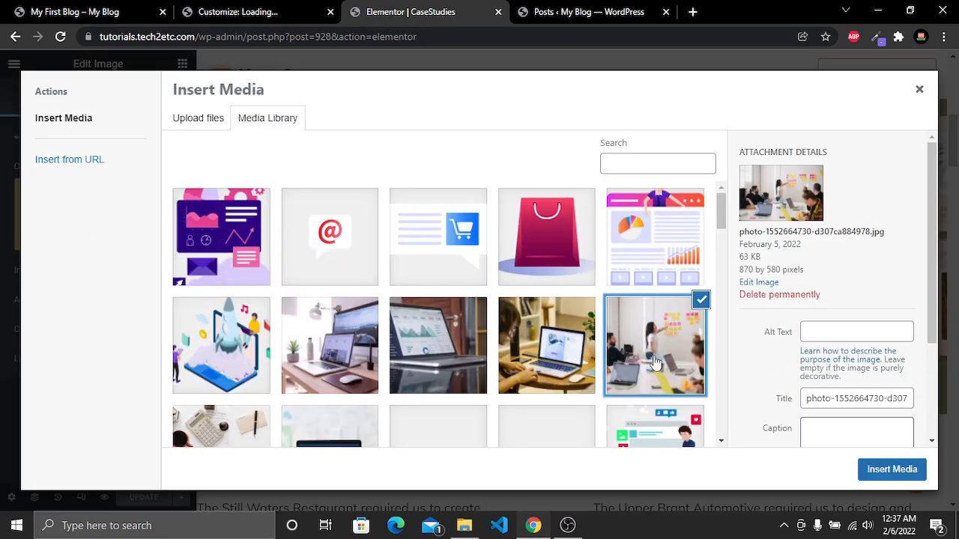
left_click(882, 469)
Select the L'GRAN Restaurant card's Learn More button and open its link field
scroll(455, 196, "down", 2)
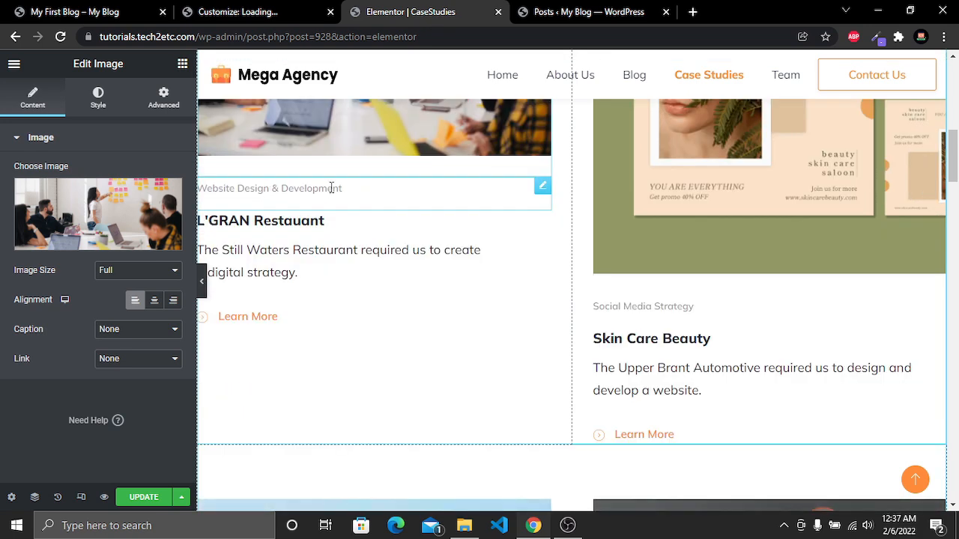
left_click(255, 322)
double_click(19, 246)
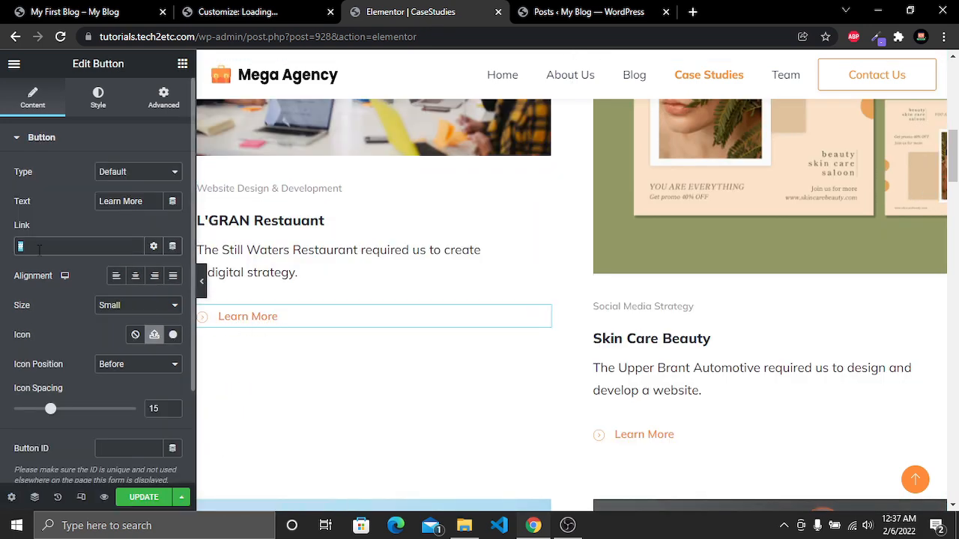
Leave the Elementor editor and view the Case Studies page on the site
scroll(477, 278, "down", 5)
scroll(480, 280, "down", 12)
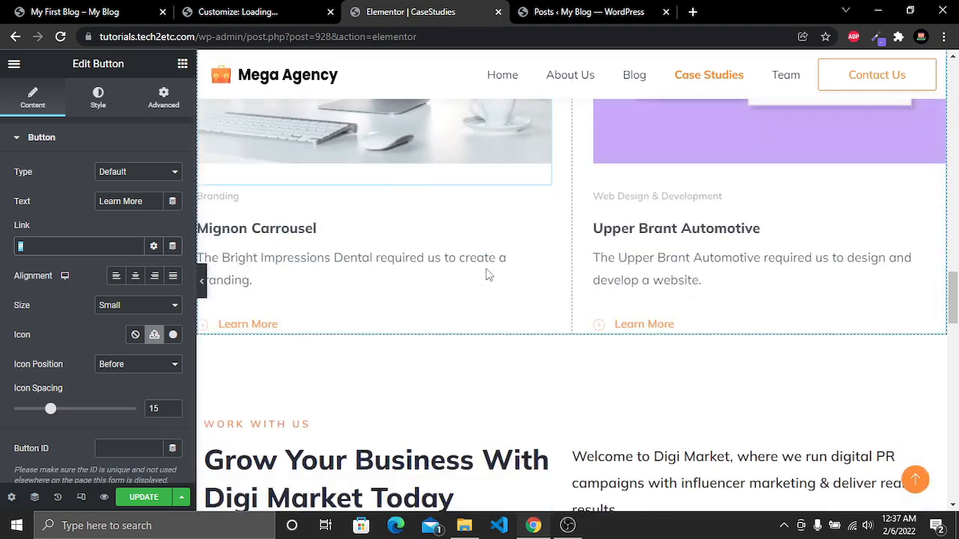
scroll(485, 275, "up", 5)
scroll(475, 306, "down", 10)
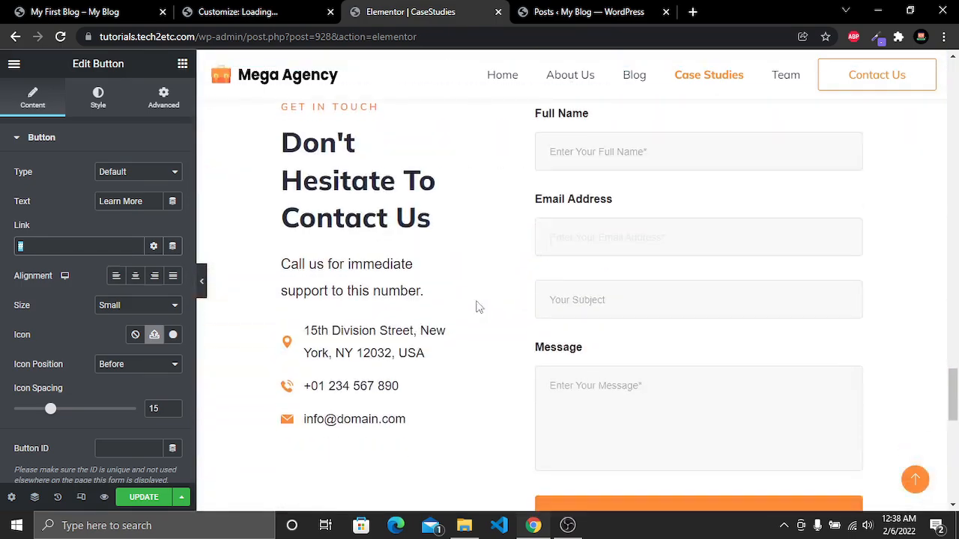
left_click(14, 64)
left_click(75, 278)
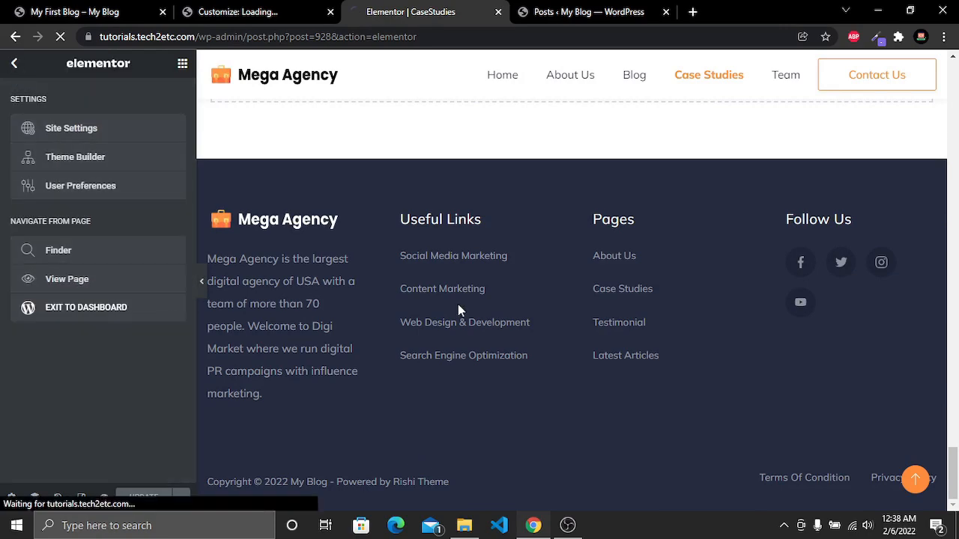
Scroll through the Case Studies page to check the case study cards
scroll(544, 307, "down", 7)
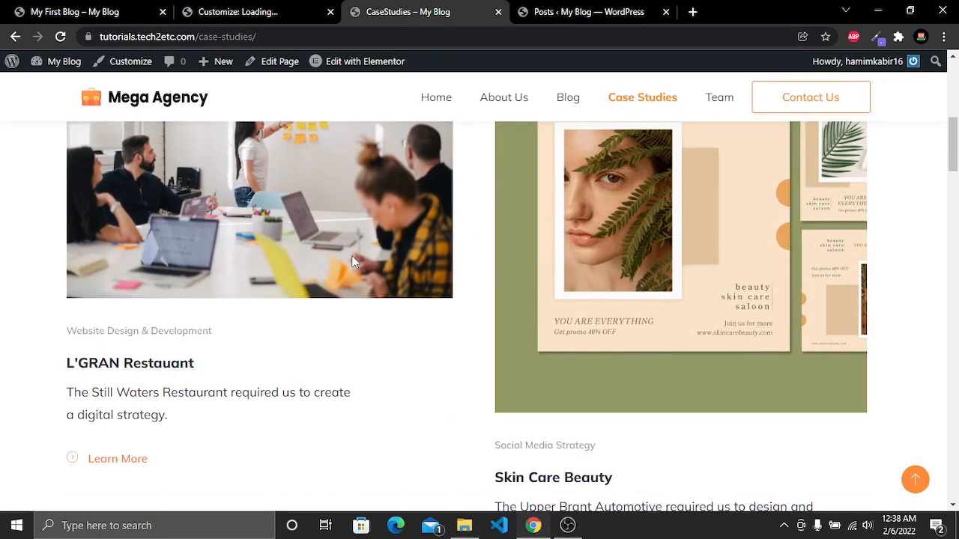
scroll(335, 236, "down", 9)
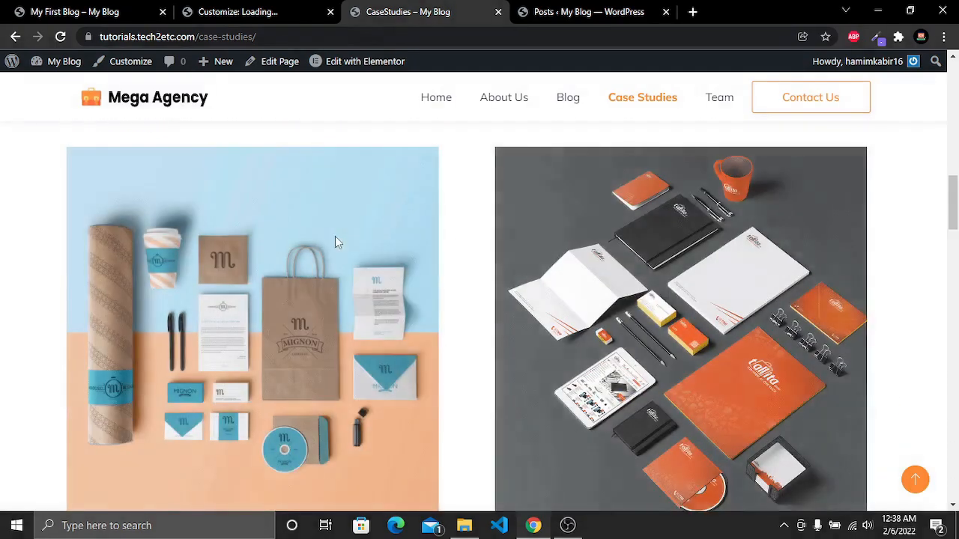
scroll(335, 236, "down", 8)
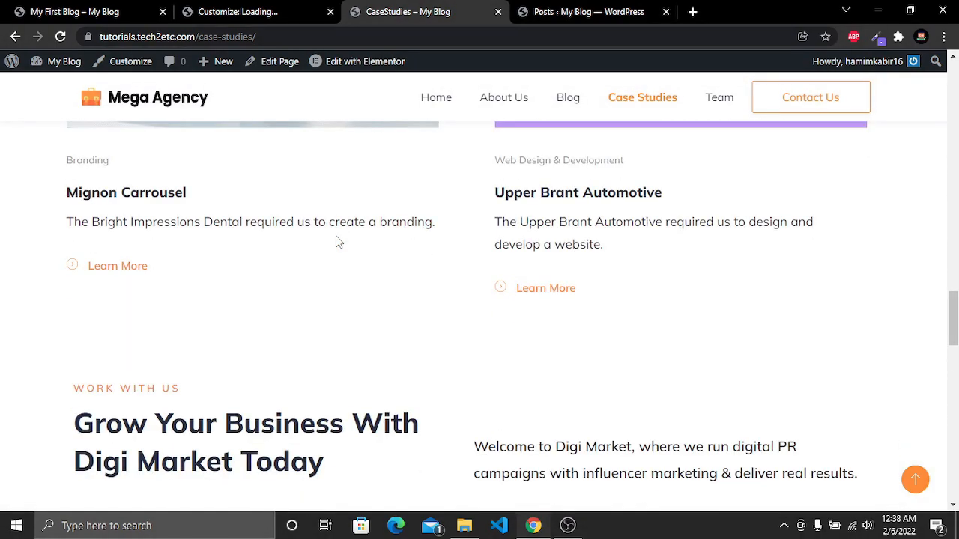
scroll(336, 235, "down", 12)
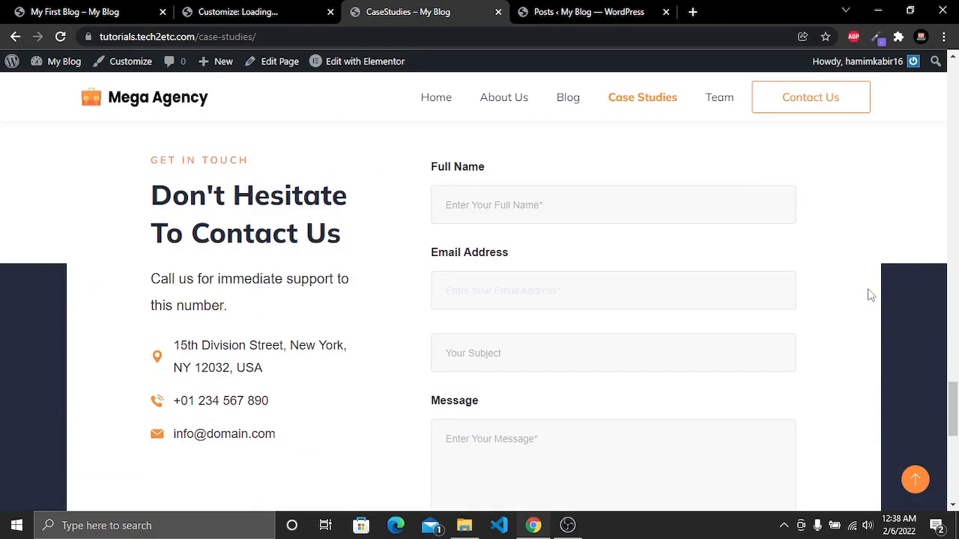
scroll(869, 295, "up", 20)
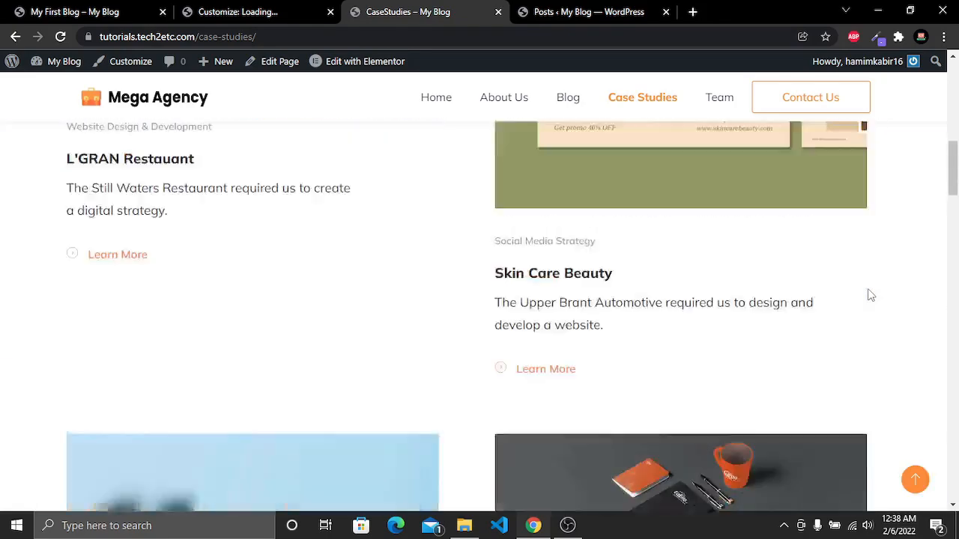
scroll(869, 295, "up", 10)
Open the Team page and scroll through the team member cards
left_click(718, 110)
scroll(785, 234, "down", 9)
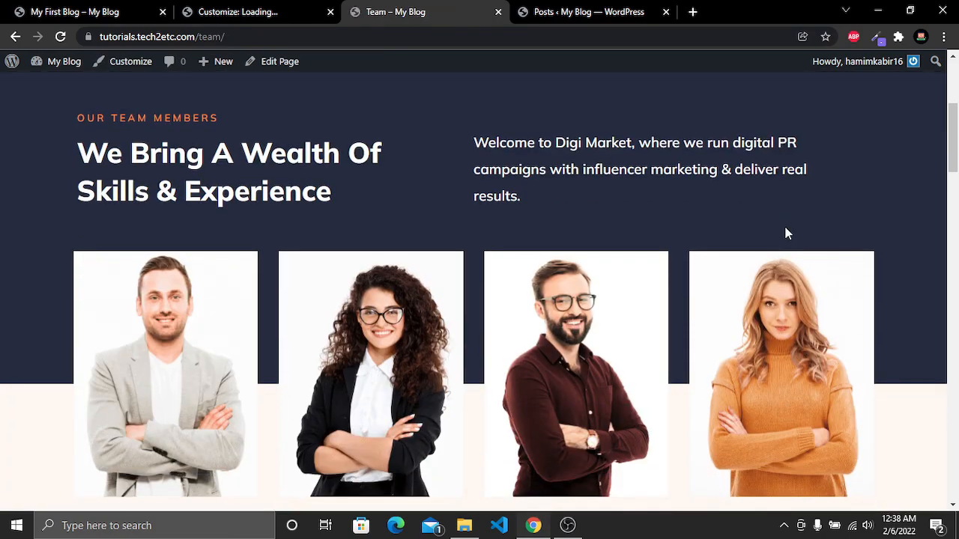
scroll(785, 234, "down", 12)
scroll(785, 234, "up", 3)
scroll(785, 232, "up", 15)
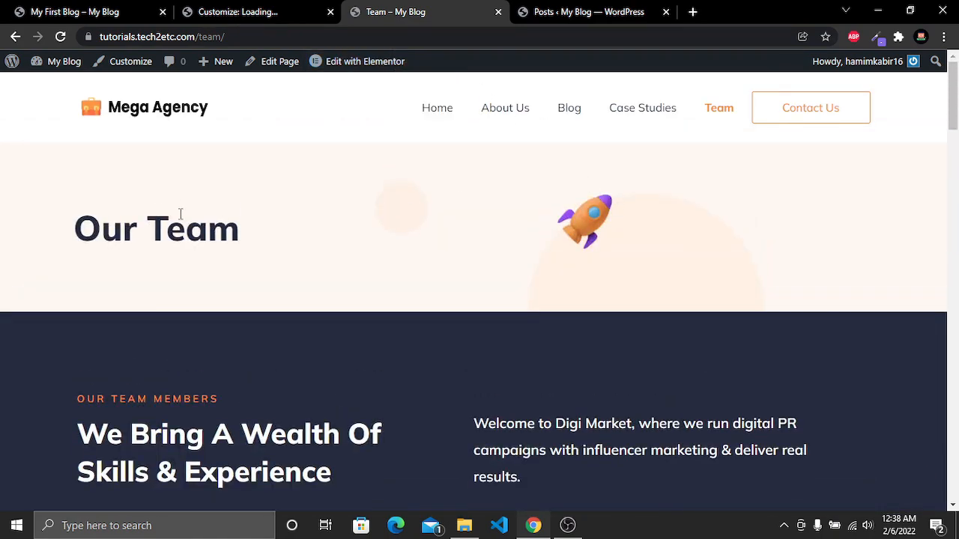
scroll(616, 238, "down", 5)
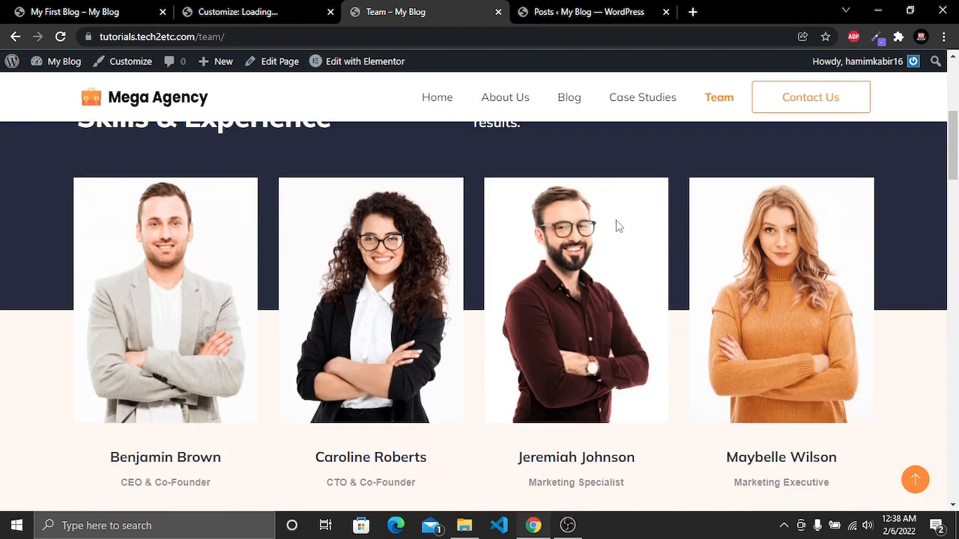
scroll(196, 291, "down", 1)
scroll(196, 277, "up", 1)
scroll(197, 248, "down", 2)
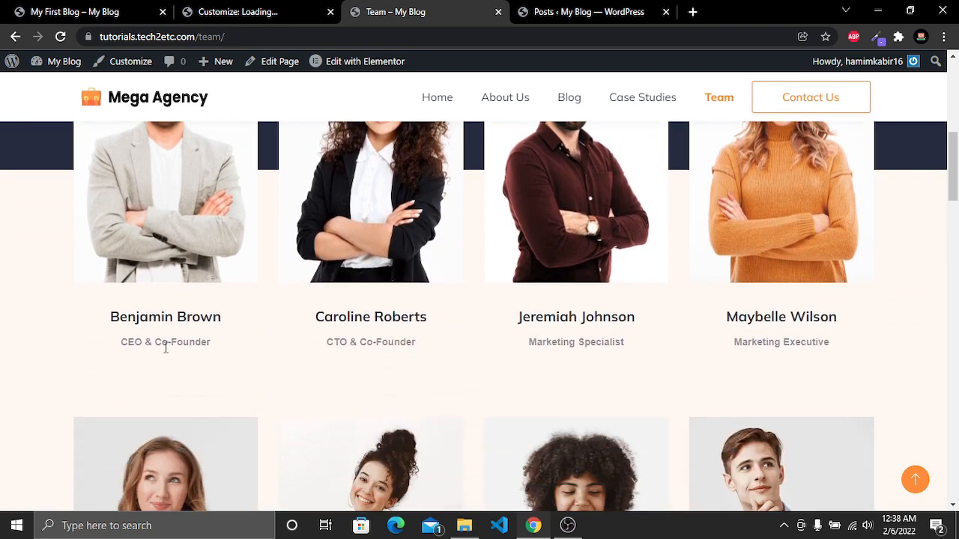
scroll(599, 360, "down", 15)
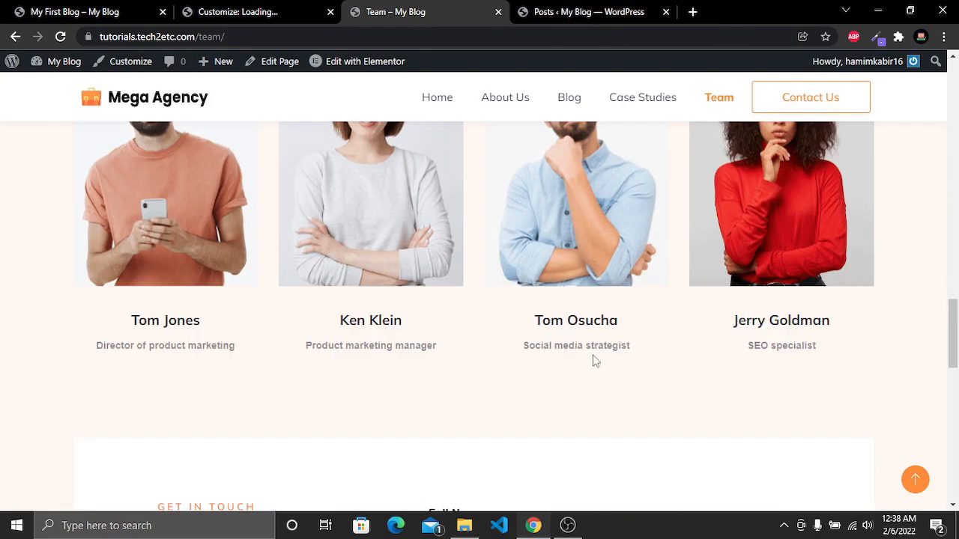
scroll(592, 359, "up", 7)
scroll(592, 354, "up", 10)
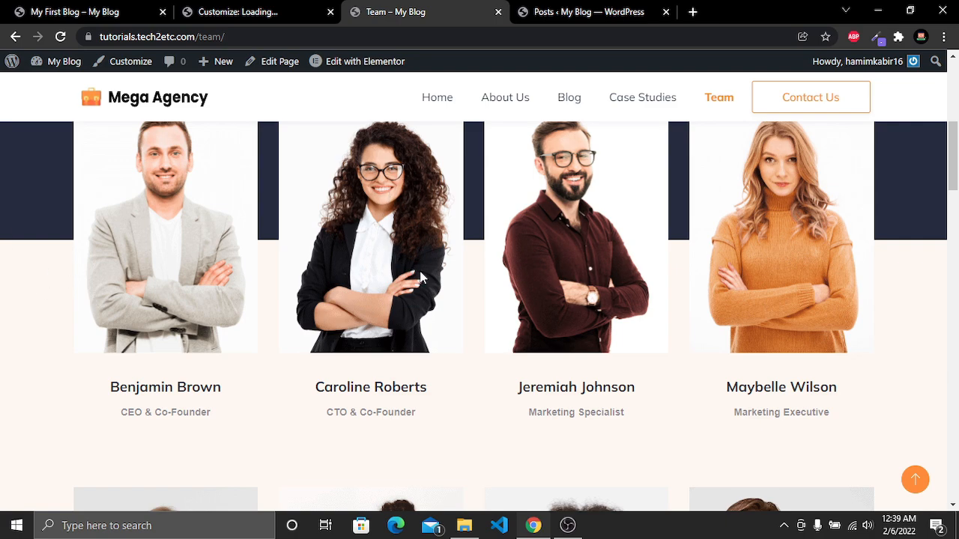
scroll(426, 276, "down", 1)
scroll(426, 276, "up", 6)
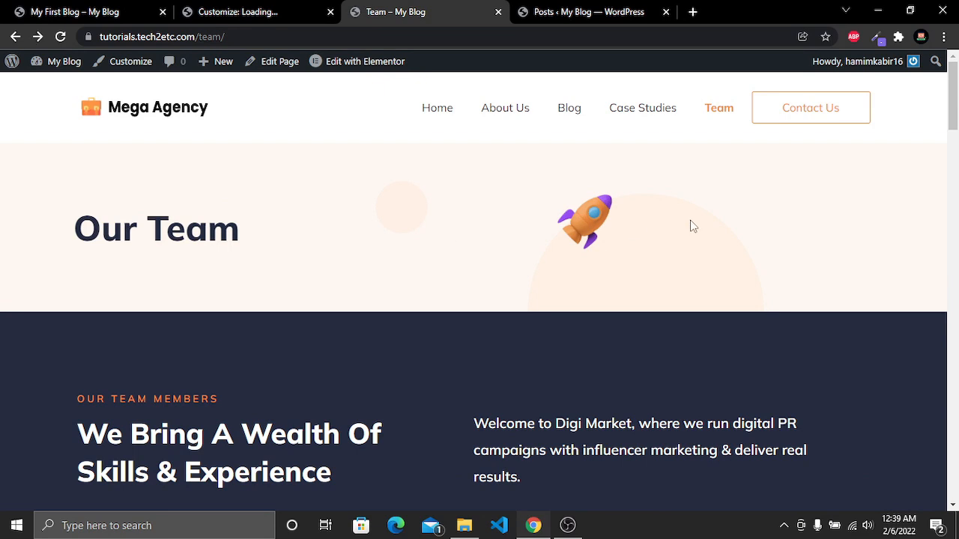
Follow the header's Contact Us button to check its link address, then go back
left_click(195, 37)
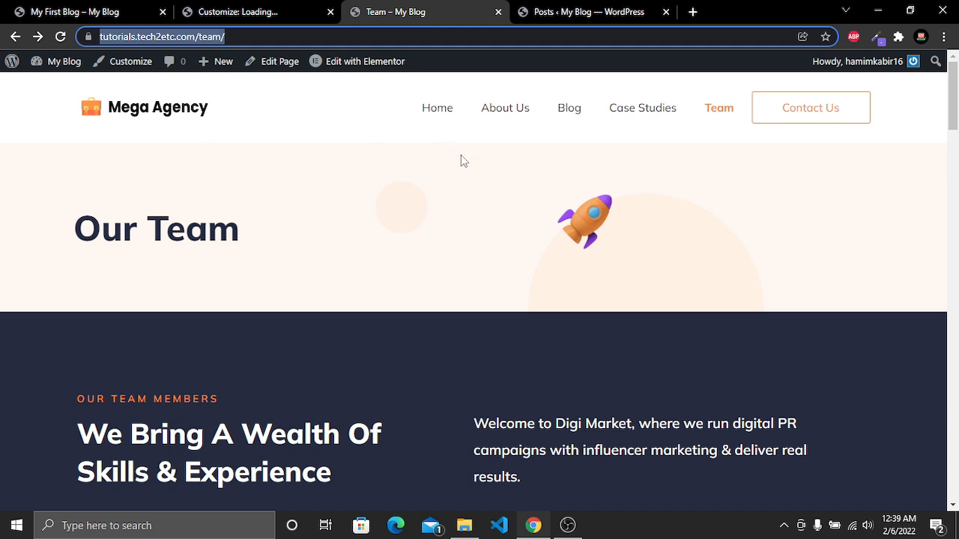
left_click(829, 107)
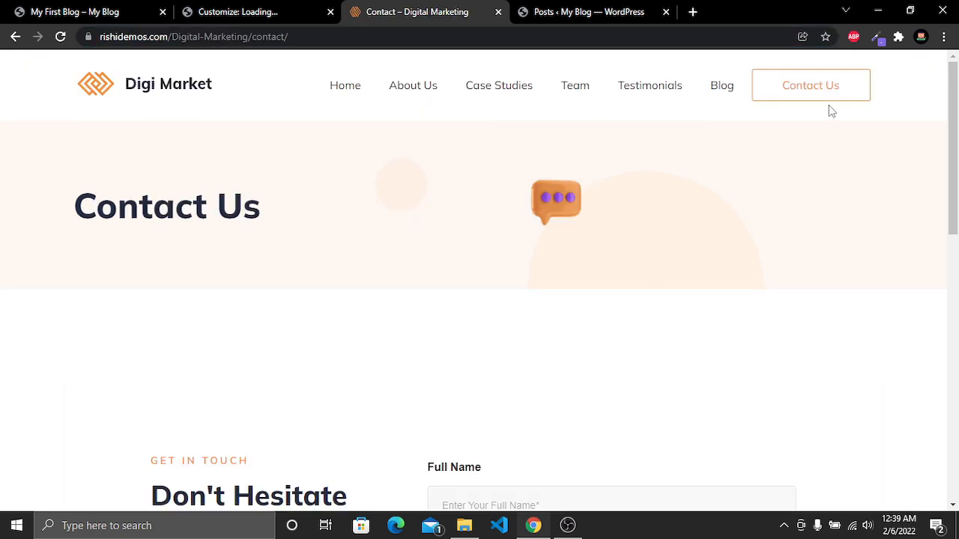
left_click_drag(289, 37, 100, 37)
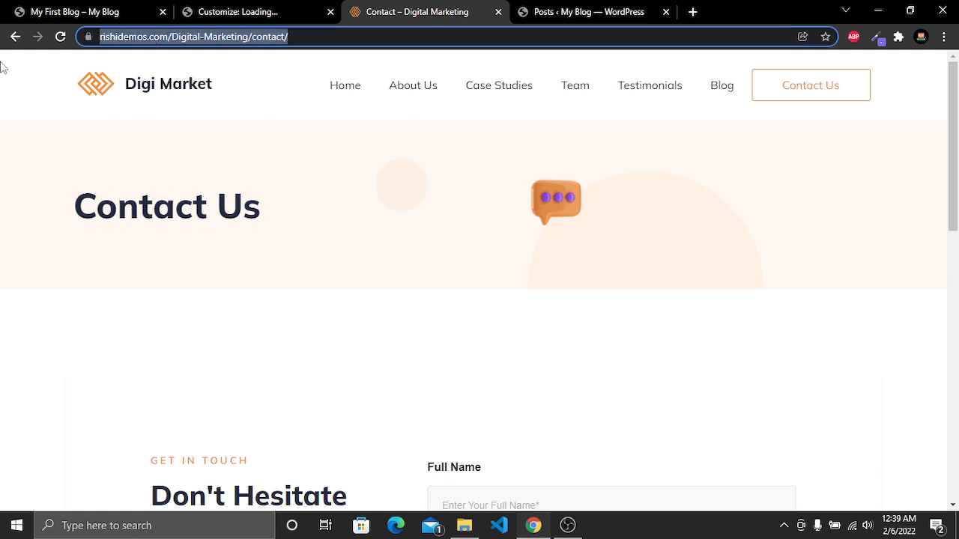
left_click(16, 36)
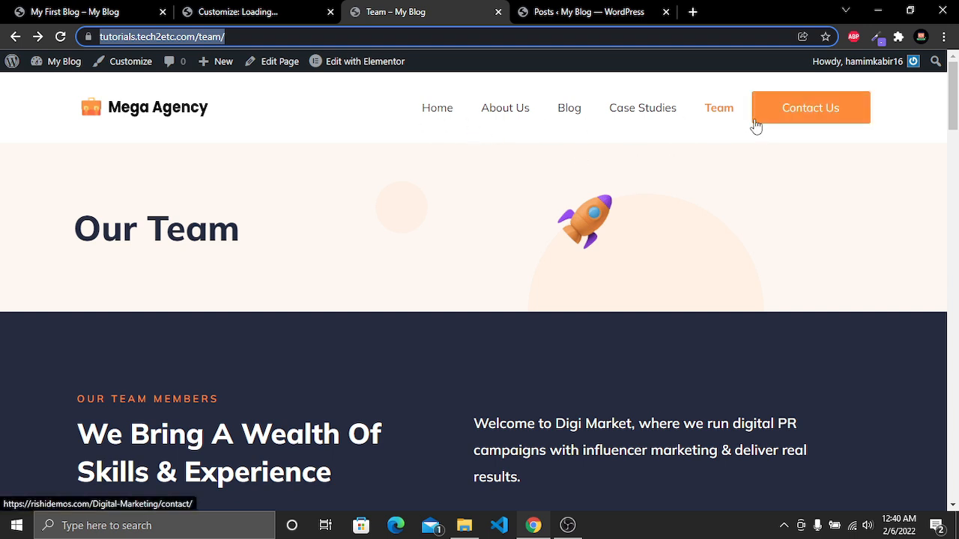
Switch to the Customizer and open the header Button element's settings
left_click(274, 9)
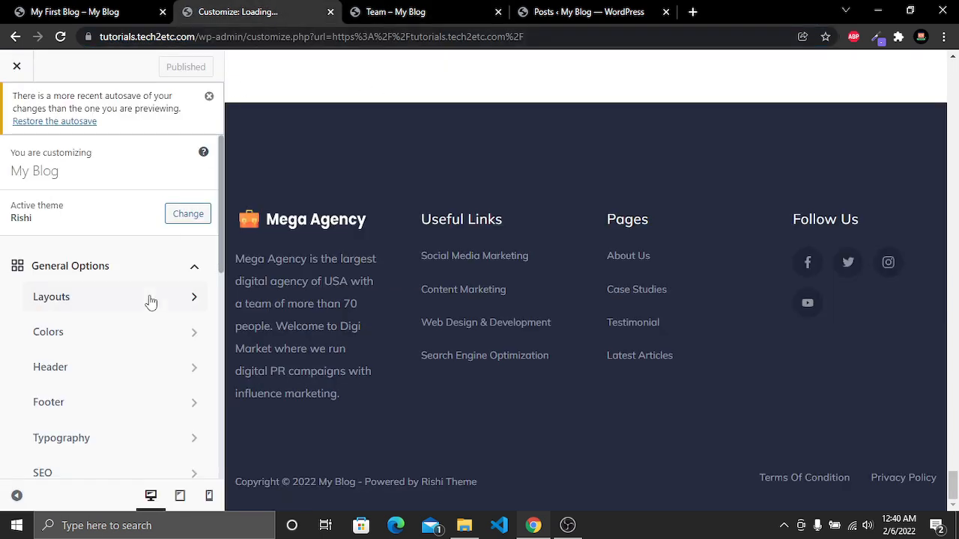
left_click(67, 371)
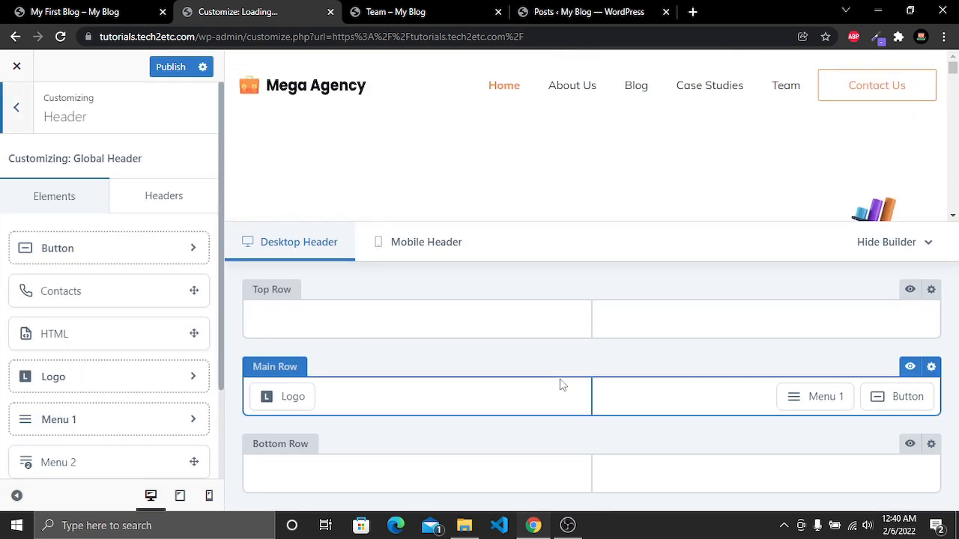
mouse_move(892, 387)
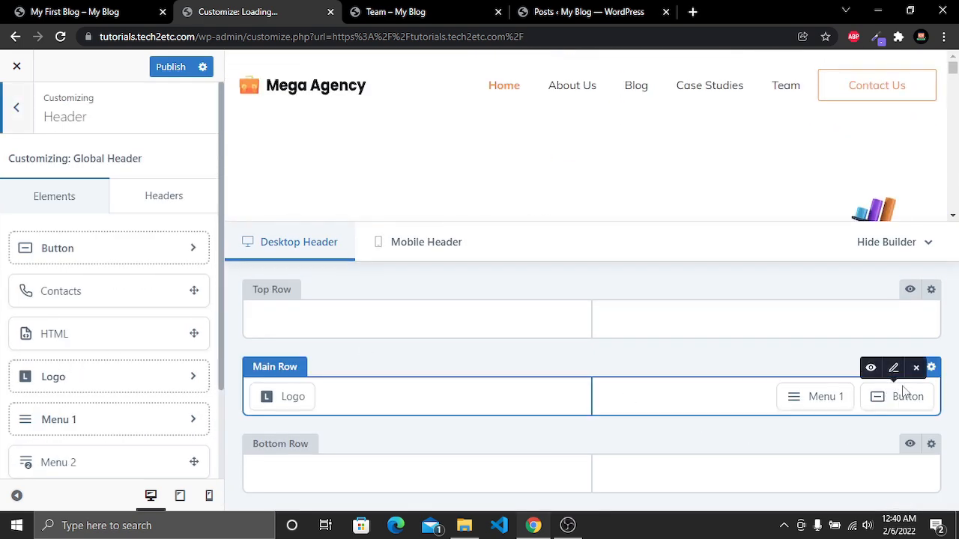
left_click(894, 369)
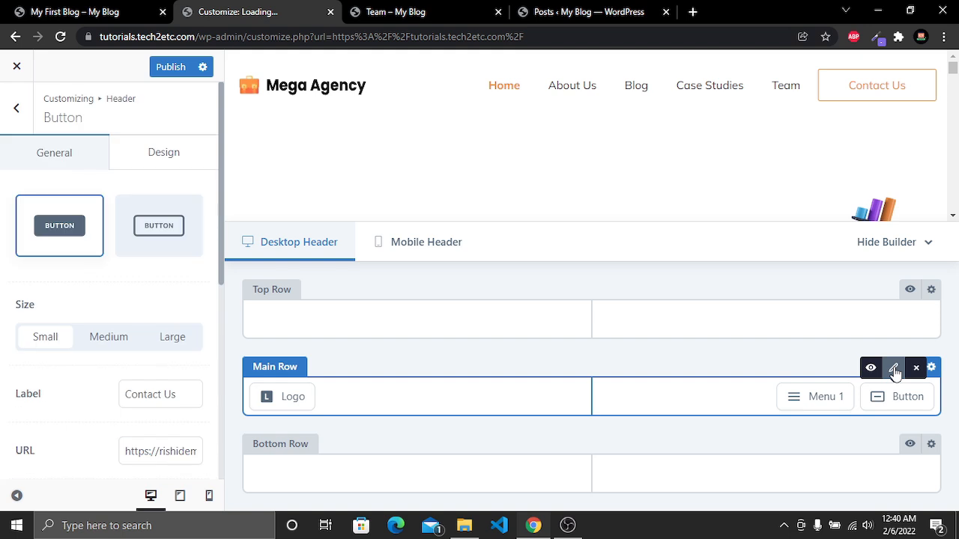
Change the header button's label to Contact Me
scroll(92, 338, "down", 2)
left_click_drag(187, 255, 102, 255)
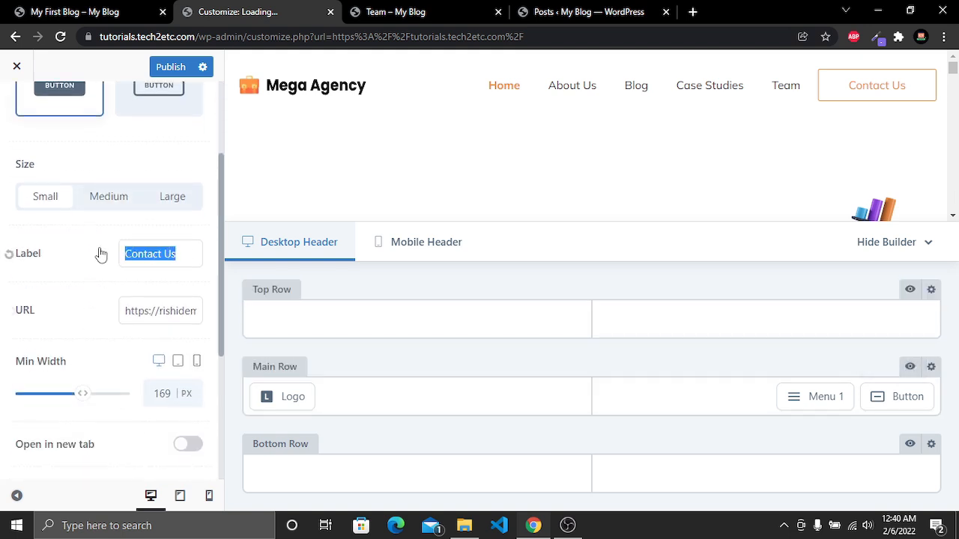
left_click(163, 256)
double_click(169, 255)
type("Me")
Inspect the full address in the header button's URL field
triple_click(153, 311)
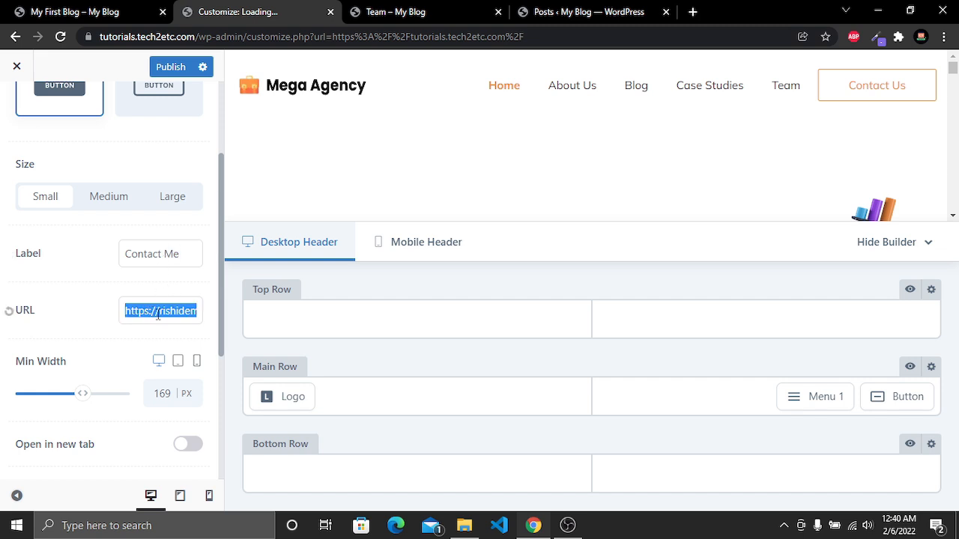
left_click(158, 313)
left_click_drag(162, 313, 205, 319)
left_click(180, 313)
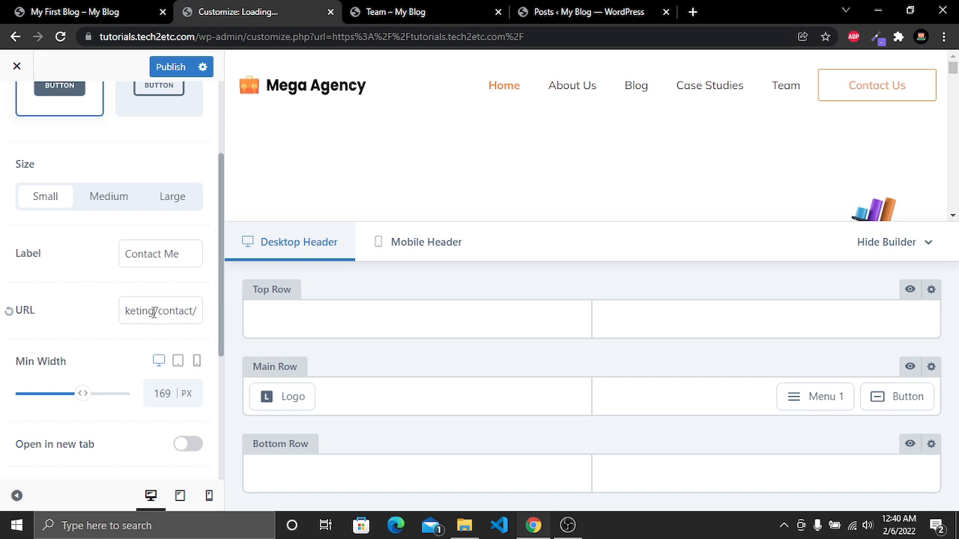
Go to the dashboard's pages list and open the Contact page in a new tab
left_click(60, 11)
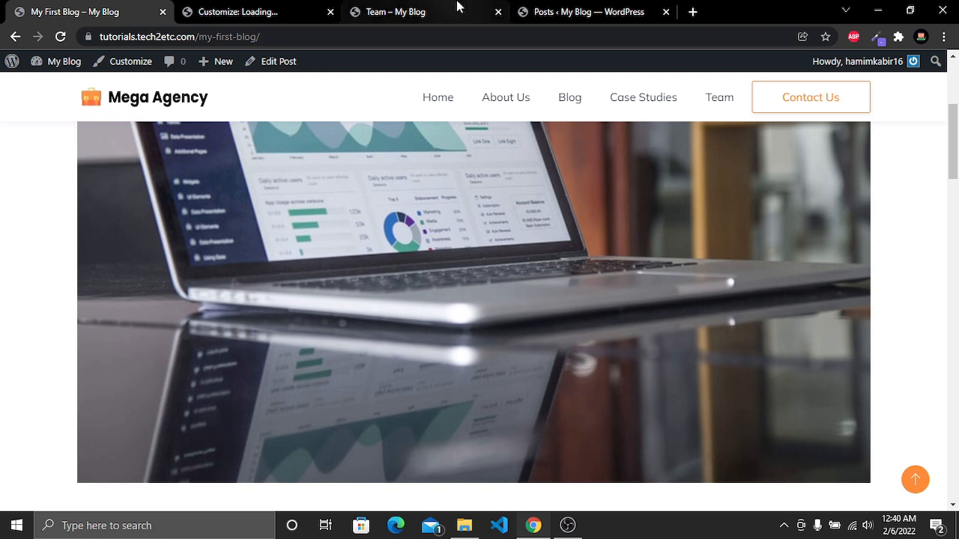
left_click(560, 9)
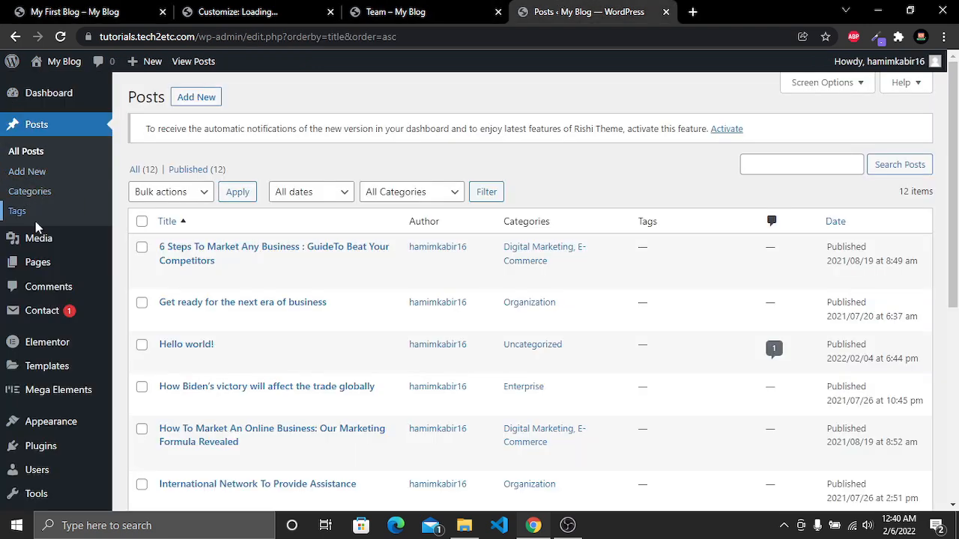
mouse_move(35, 250)
left_click(38, 266)
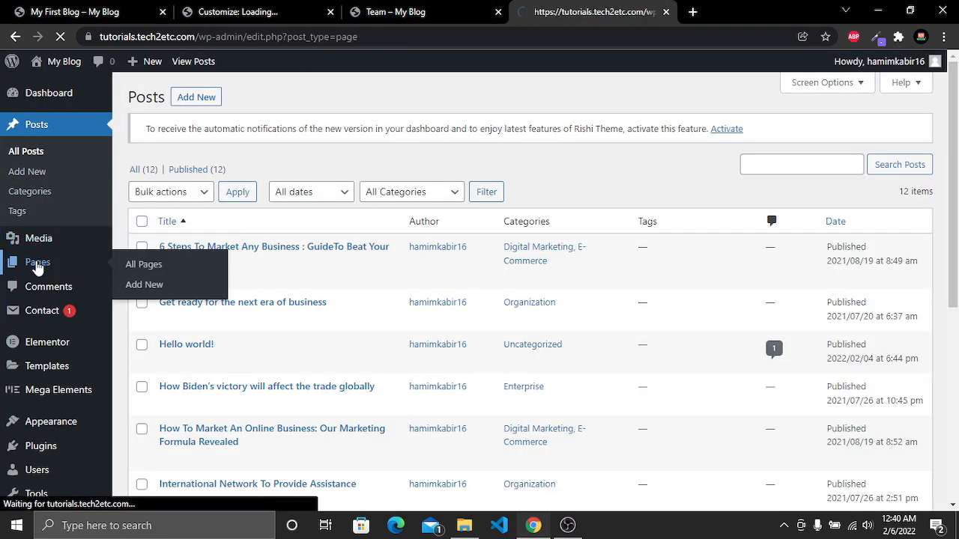
scroll(263, 232, "down", 4)
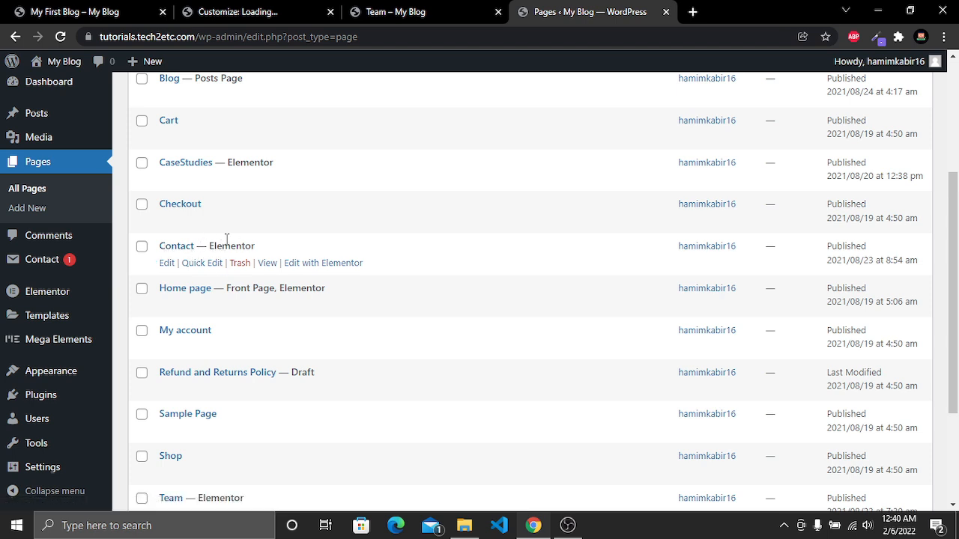
middle_click(264, 264)
left_click(662, 12)
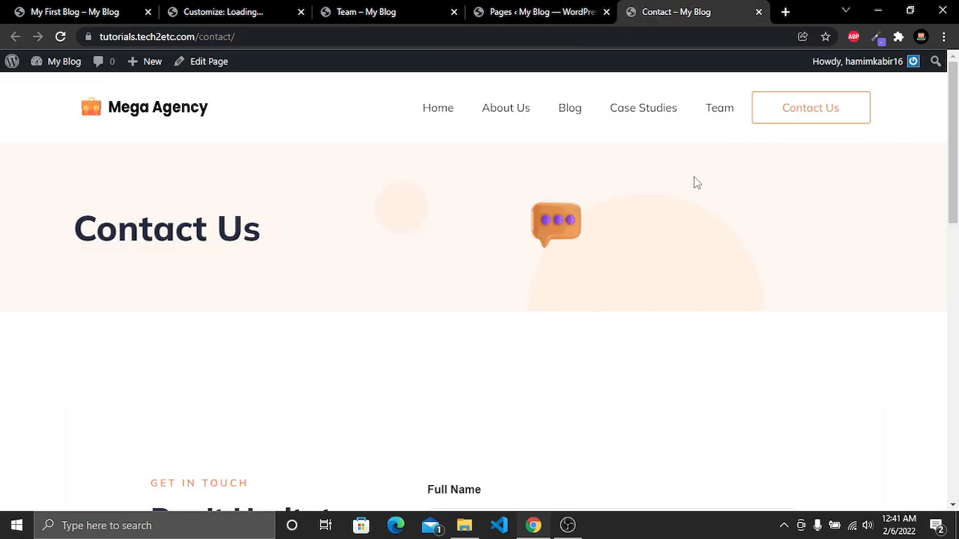
Copy the Contact page's address, paste it as the header button's URL, and publish the Customizer changes
scroll(694, 183, "down", 10)
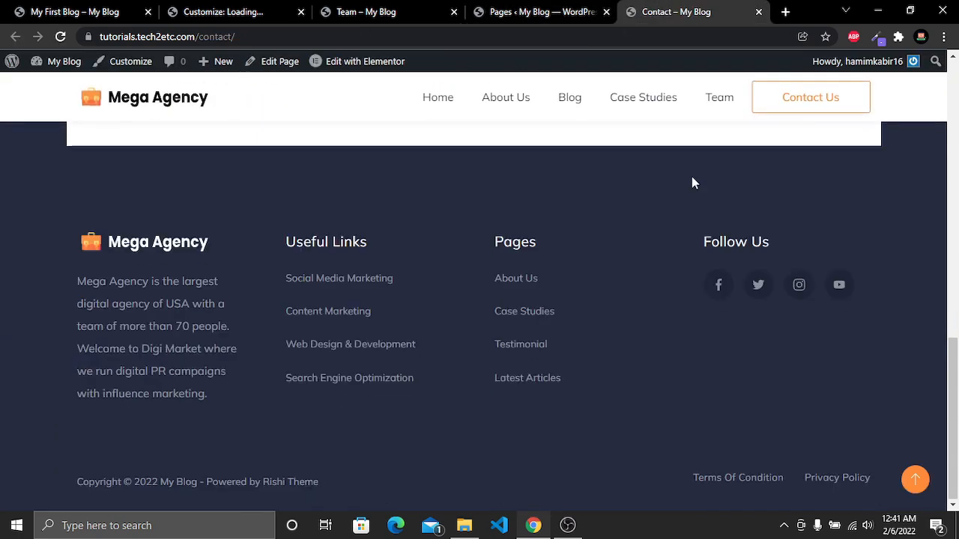
scroll(693, 182, "up", 6)
scroll(695, 183, "up", 4)
left_click(212, 36)
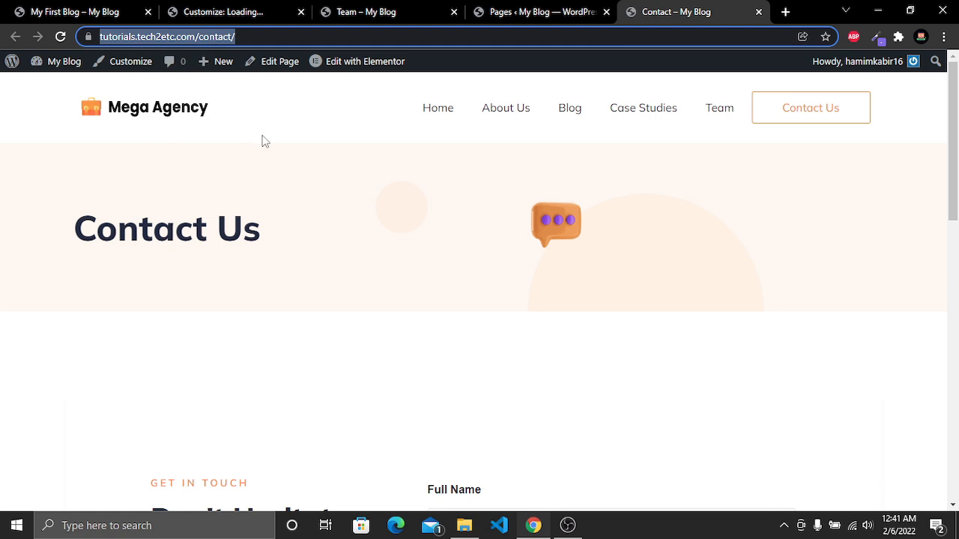
left_click(758, 11)
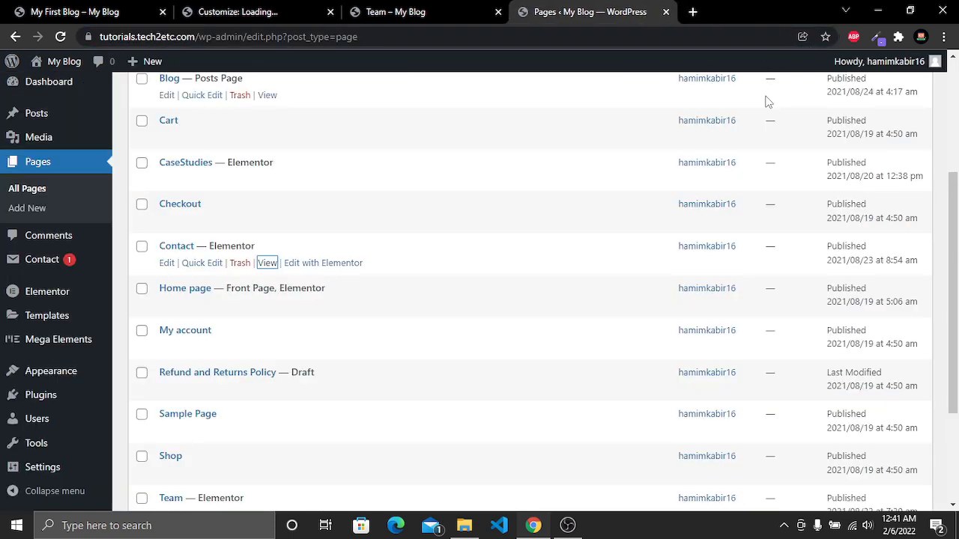
left_click(424, 9)
left_click(258, 7)
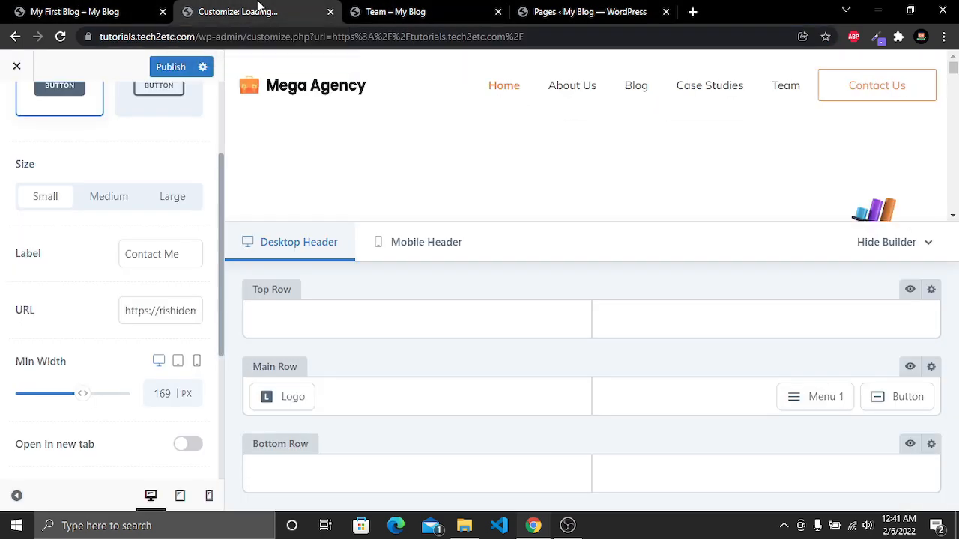
triple_click(153, 314)
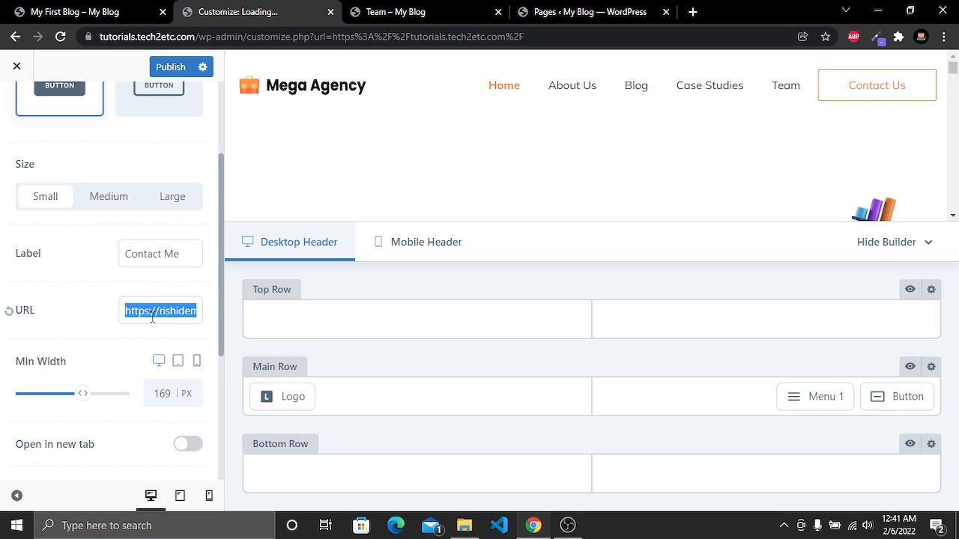
key("ctrl+v")
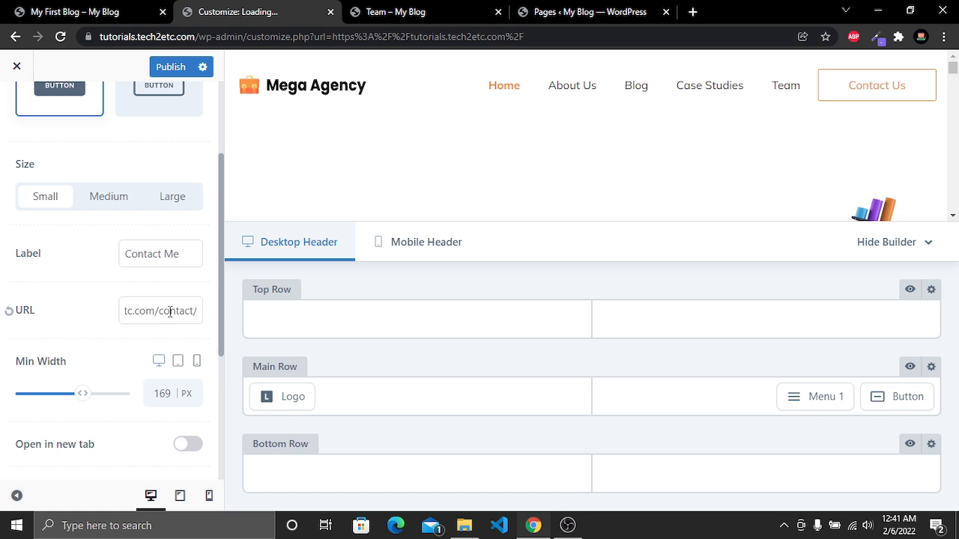
left_click(169, 67)
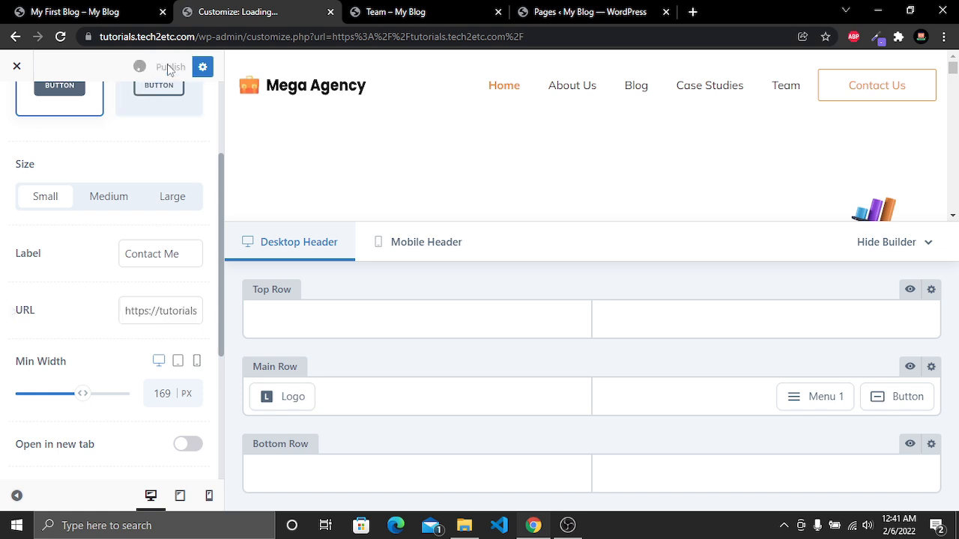
Reload the Team page and follow the header Contact Me button to check the Contact page it opens
left_click(381, 13)
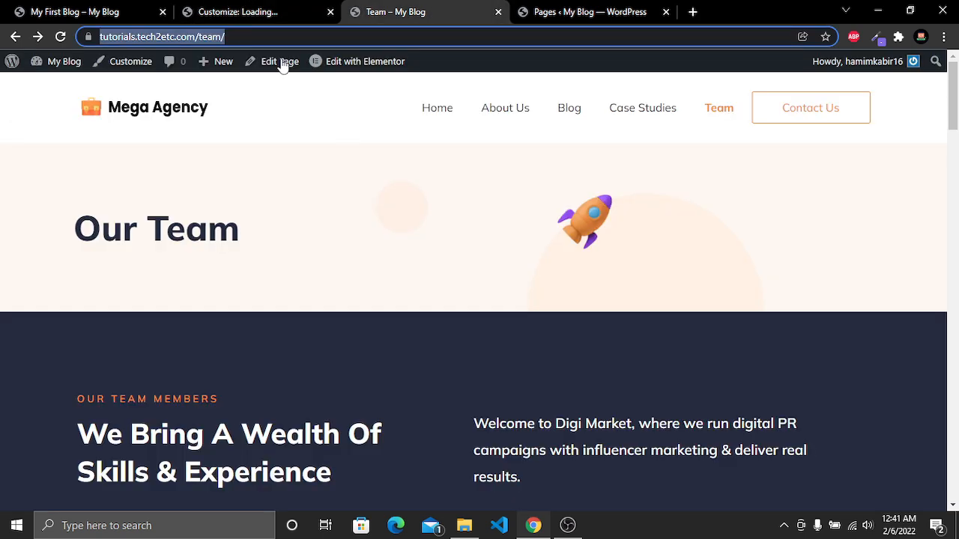
left_click(62, 37)
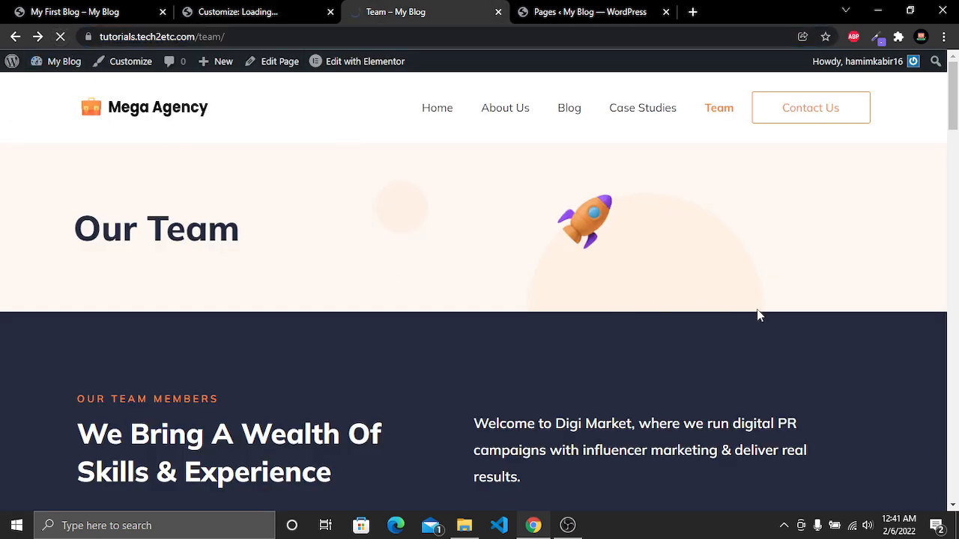
left_click(837, 118)
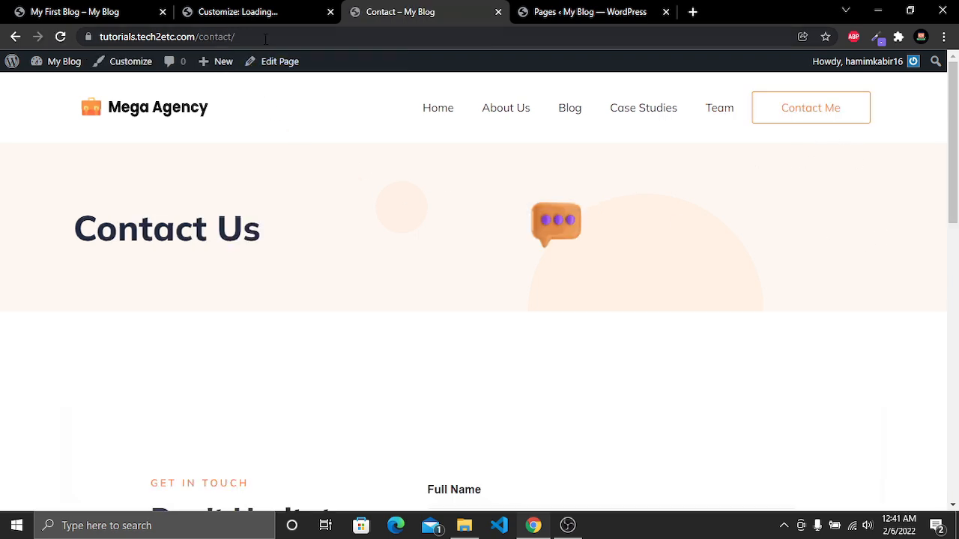
left_click_drag(265, 39, 75, 36)
scroll(244, 275, "down", 4)
scroll(243, 276, "down", 3)
scroll(242, 274, "up", 7)
left_click(243, 275)
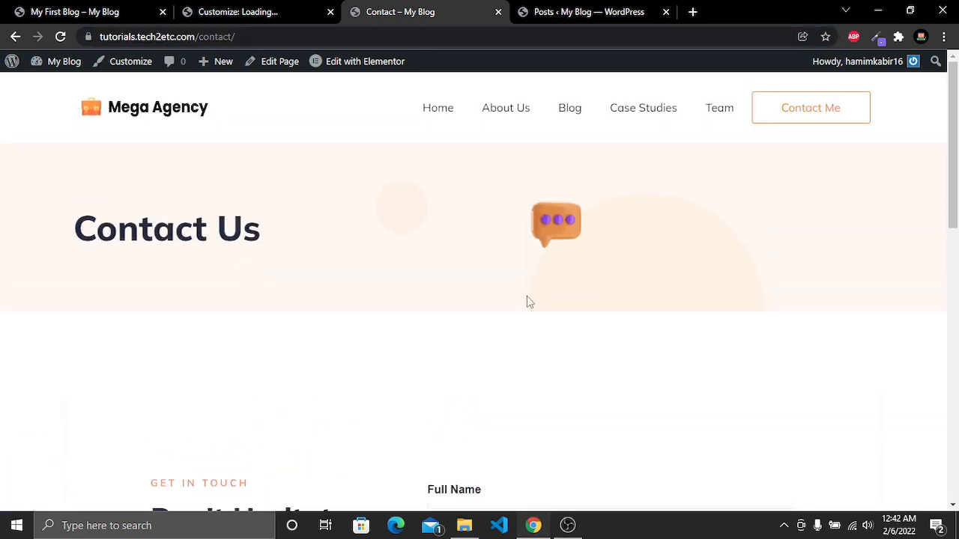
scroll(768, 314, "down", 5)
scroll(768, 313, "up", 2)
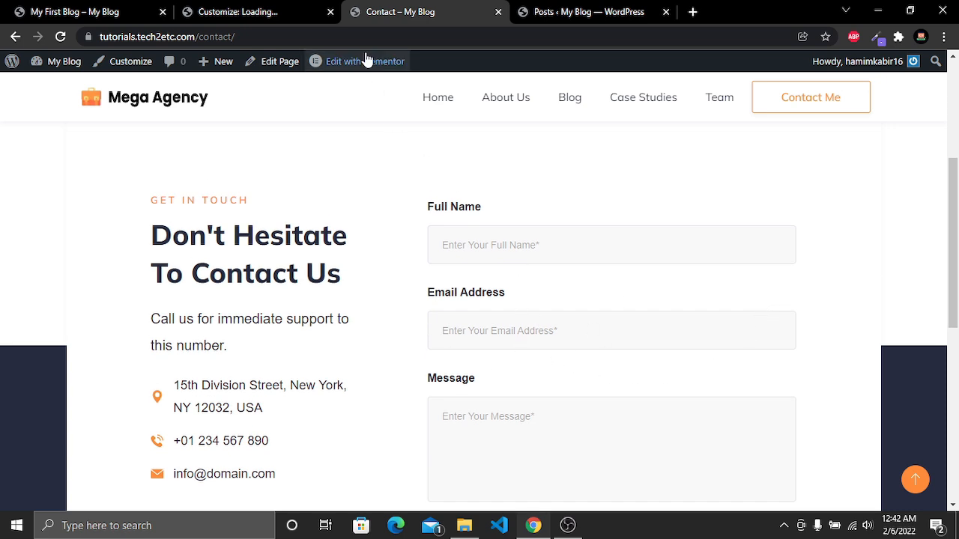
Open the Contact Form from the dashboard's Contact Forms list for editing
left_click(586, 8)
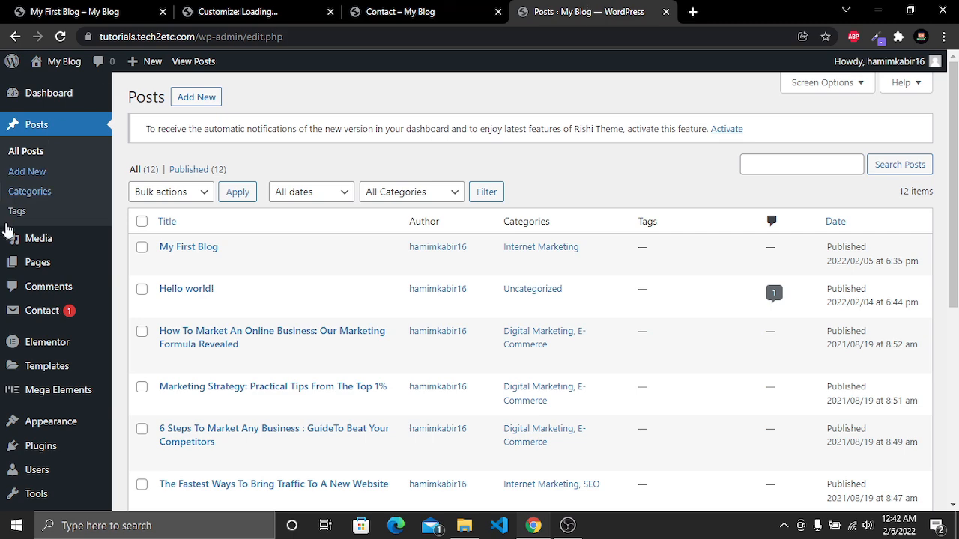
left_click(52, 319)
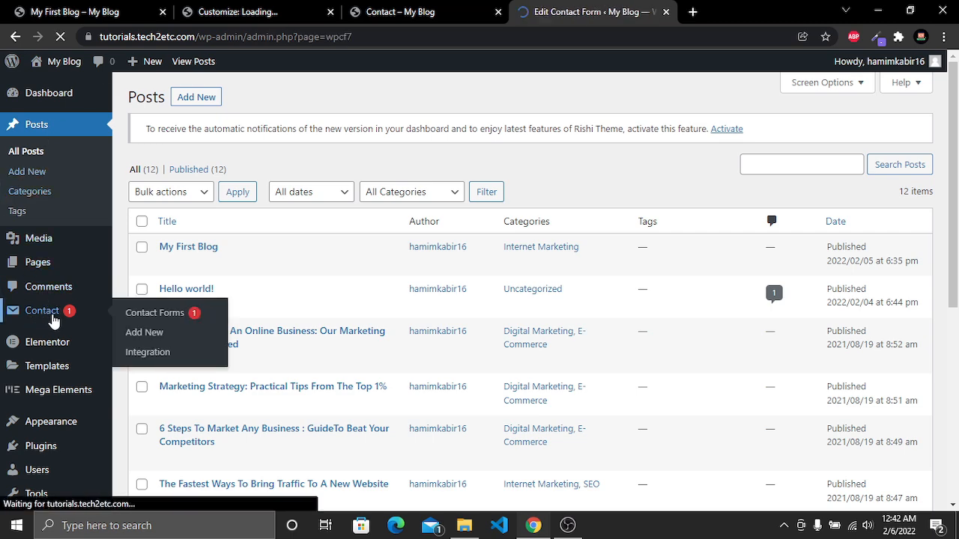
scroll(310, 274, "down", 2)
mouse_move(257, 378)
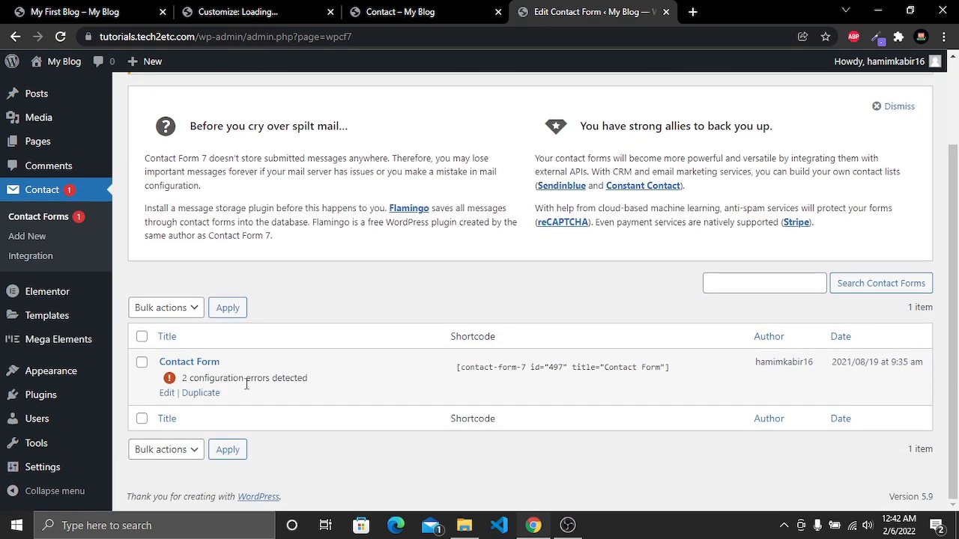
left_click(167, 395)
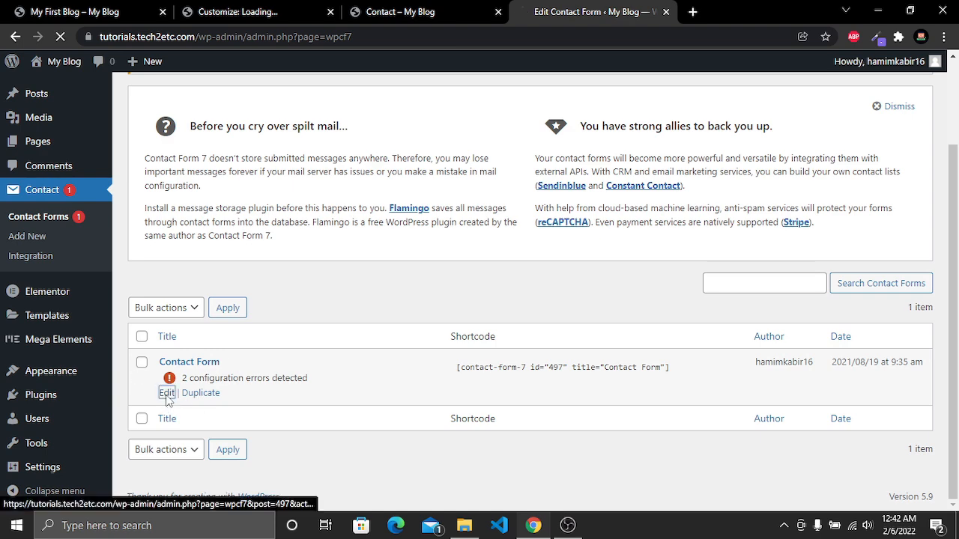
scroll(465, 262, "down", 3)
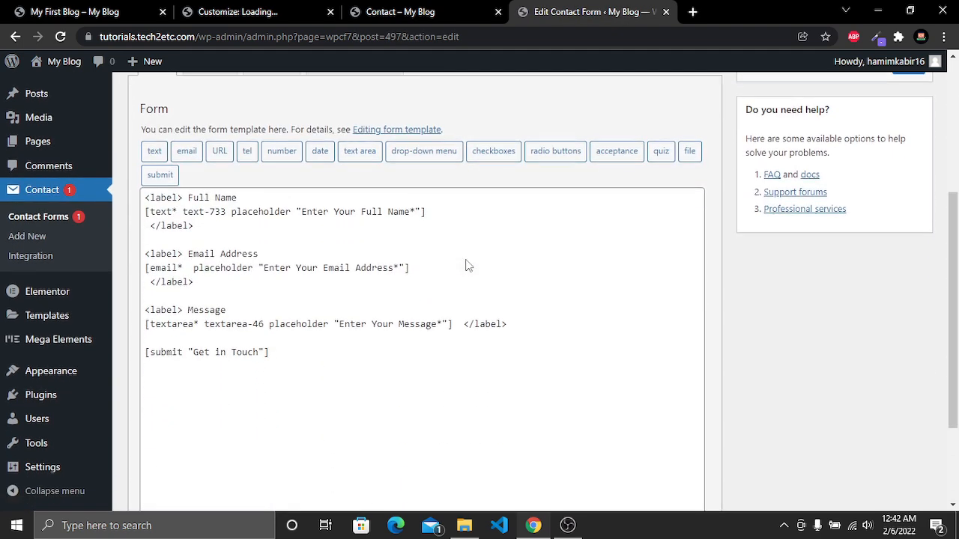
Add an empty <label></label> line below the Email Address field in the form template
left_click_drag(528, 302, 147, 228)
left_click_drag(196, 201, 147, 172)
left_click(405, 11)
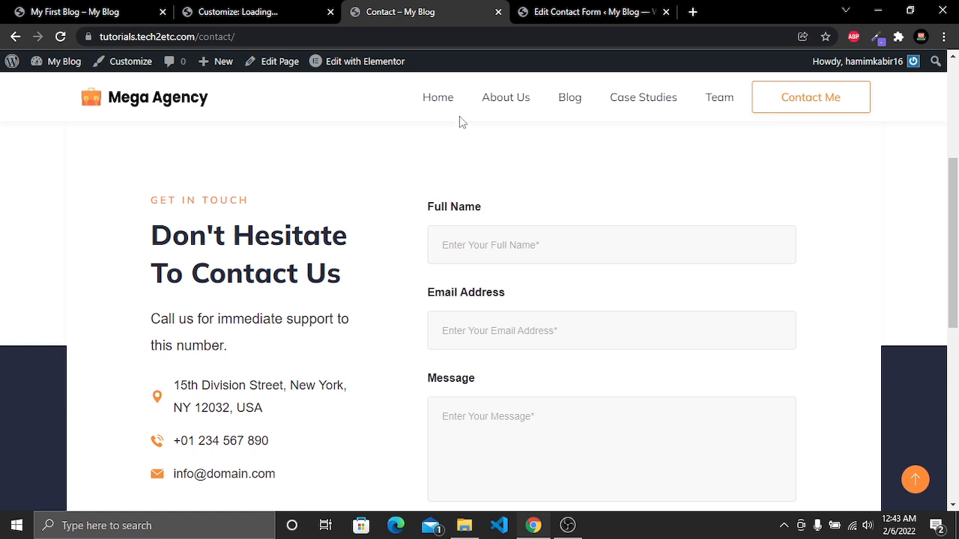
left_click(558, 11)
left_click(349, 233)
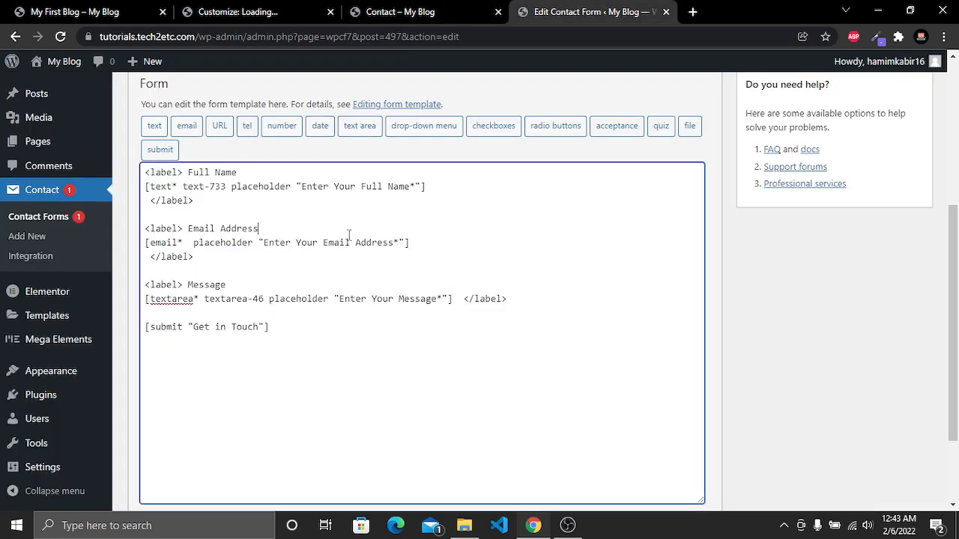
key("Return")
key("Return")
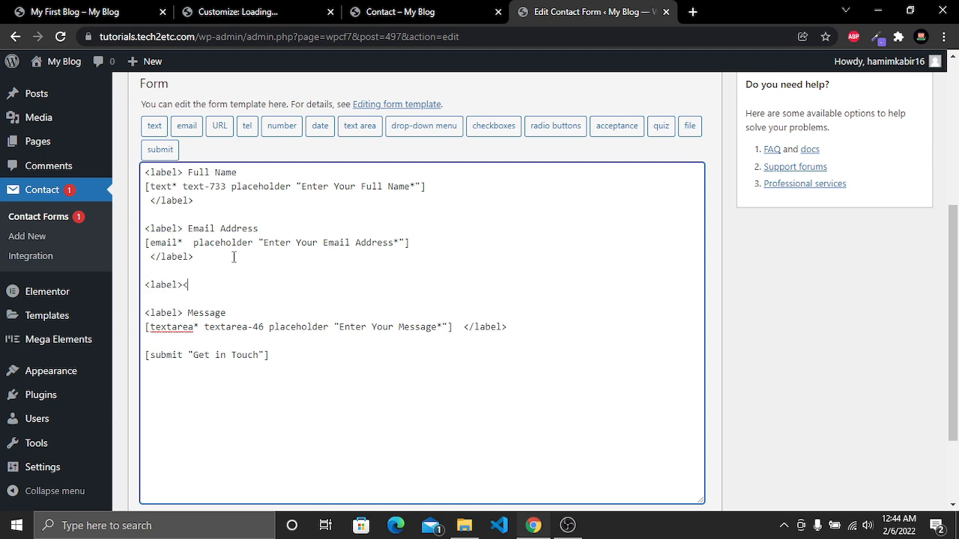
type("label>")
left_click(183, 285)
Generate a required text field named subject using its text as placeholder, and insert the tag inside the new label
left_click(157, 125)
left_click_drag(377, 174, 311, 179)
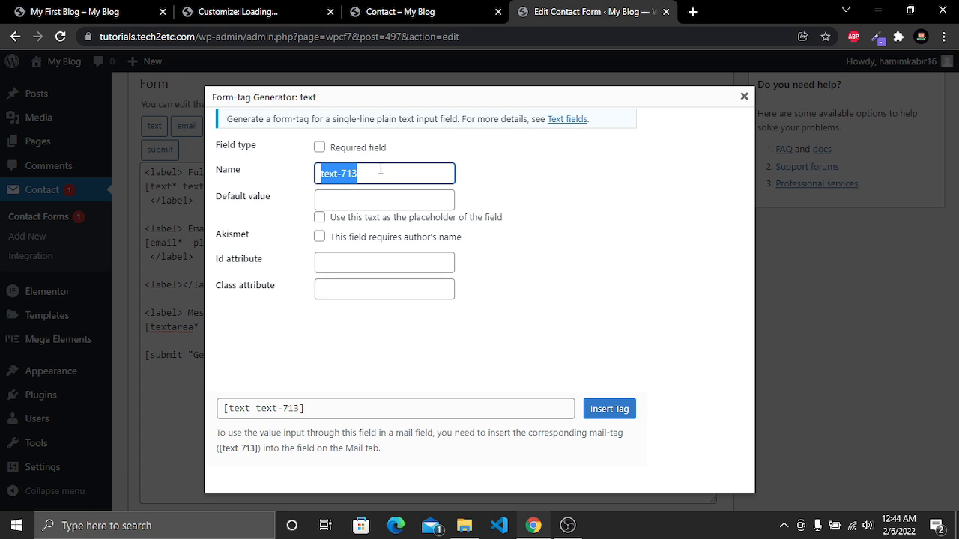
type("subject")
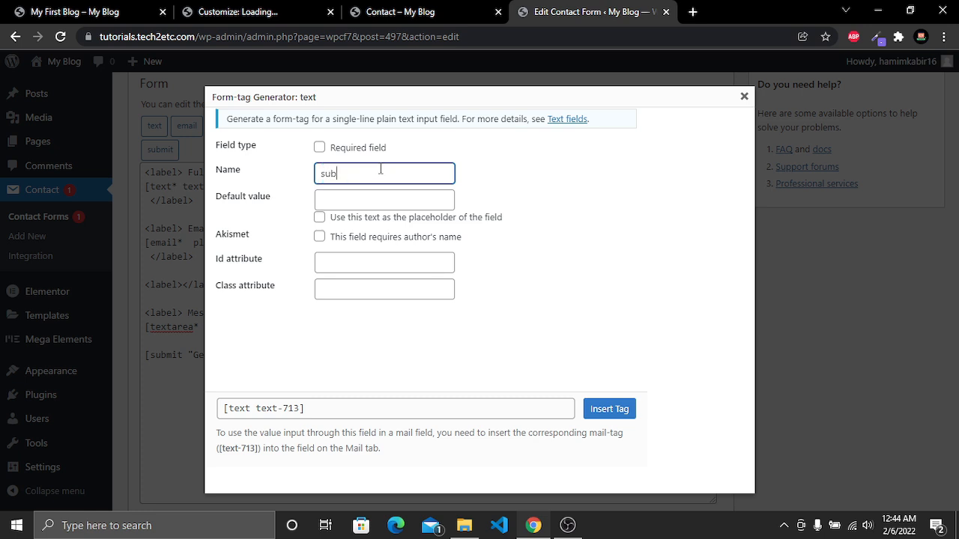
left_click(335, 152)
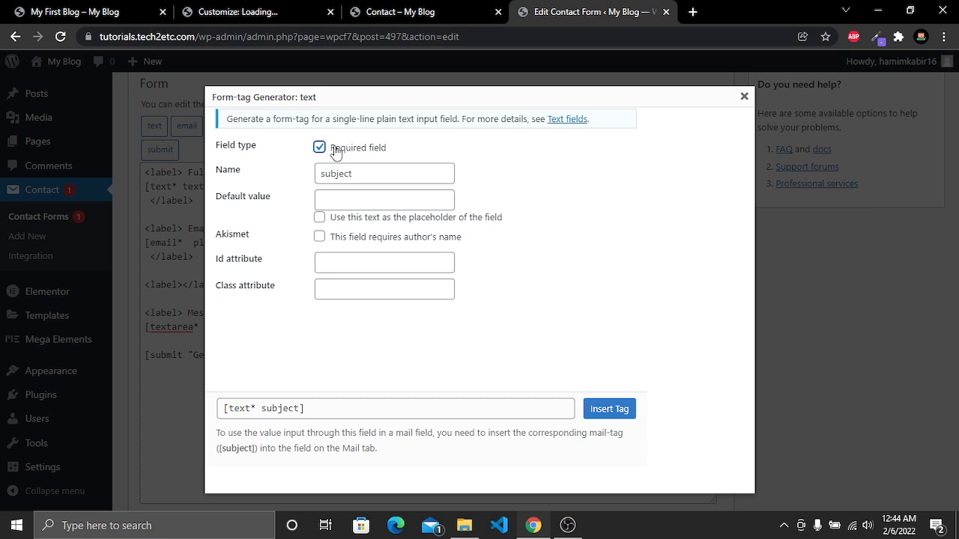
left_click(338, 223)
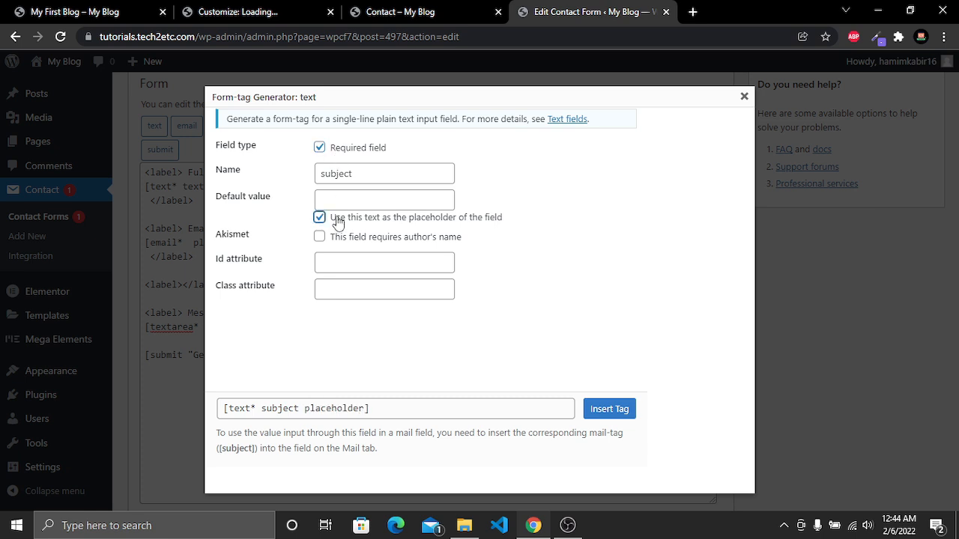
left_click(610, 414)
Compare the field labels on the live Contact page with the form template
left_click_drag(328, 285, 190, 287)
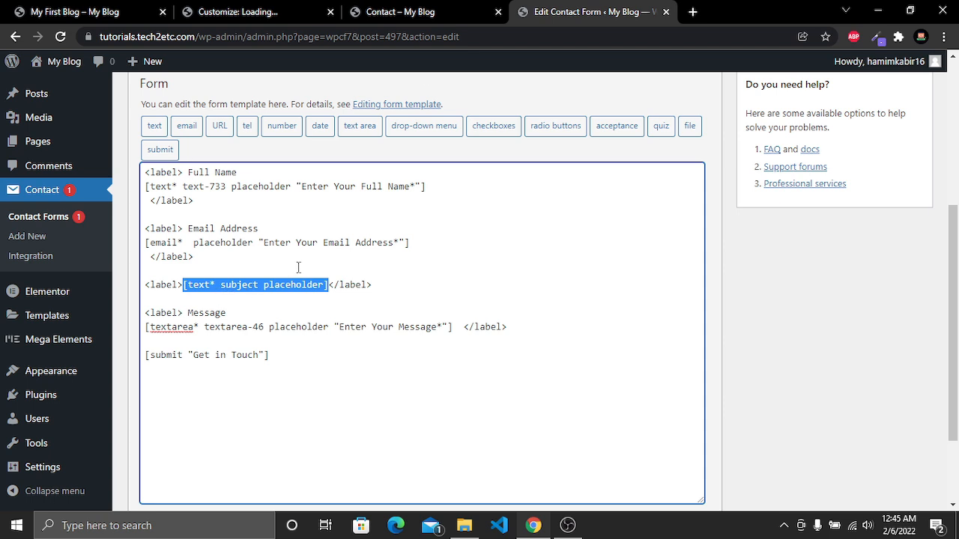
left_click(417, 11)
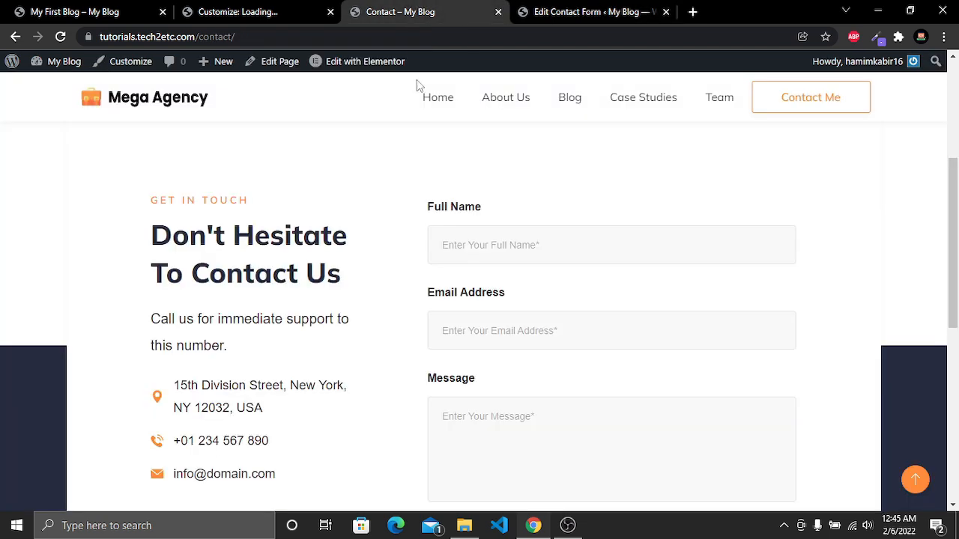
triple_click(448, 213)
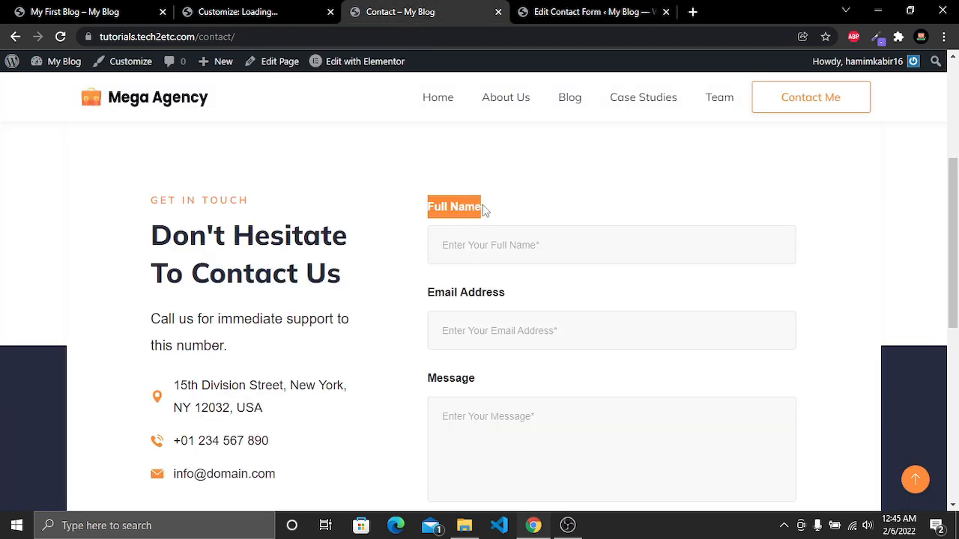
left_click_drag(424, 302, 505, 302)
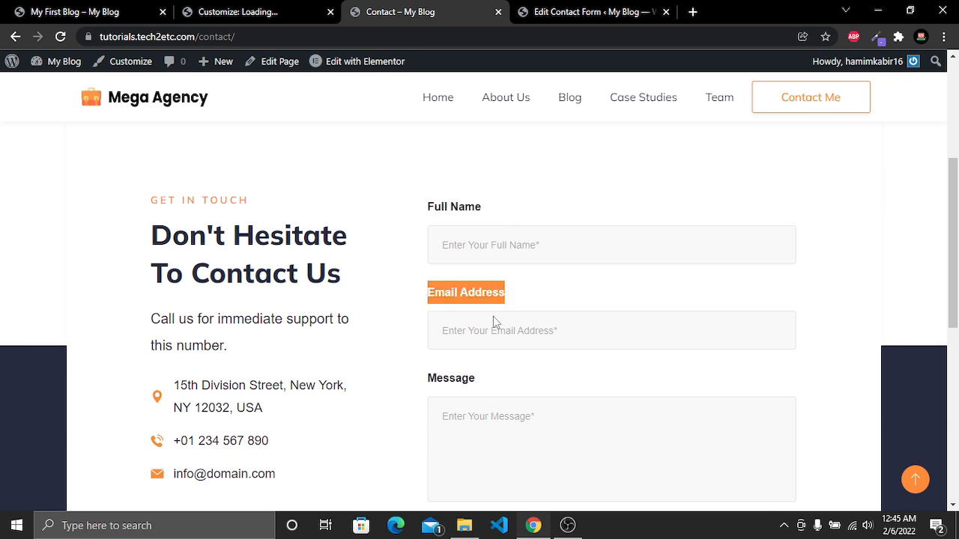
left_click_drag(430, 379, 493, 381)
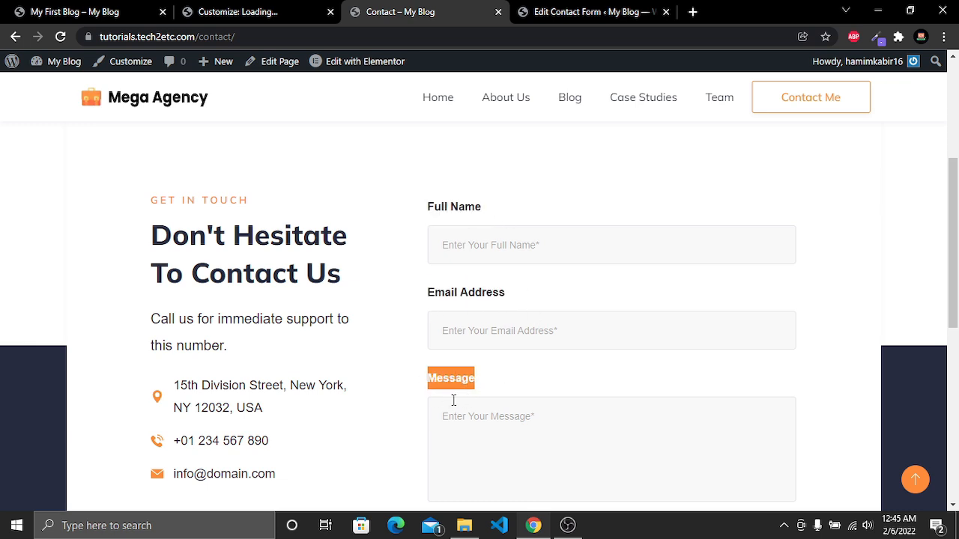
left_click(555, 9)
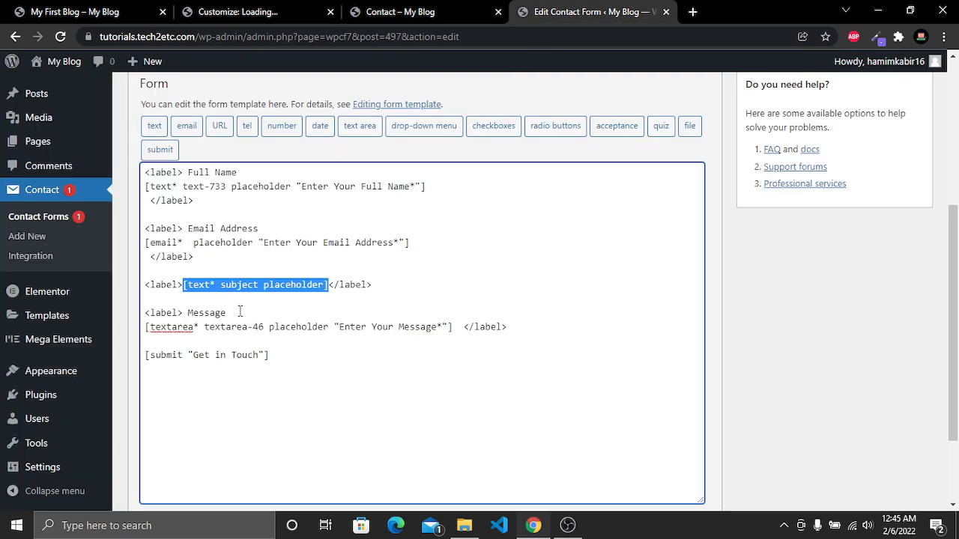
Label the new field Subject on its own line above the tag, and save the form
left_click(187, 292)
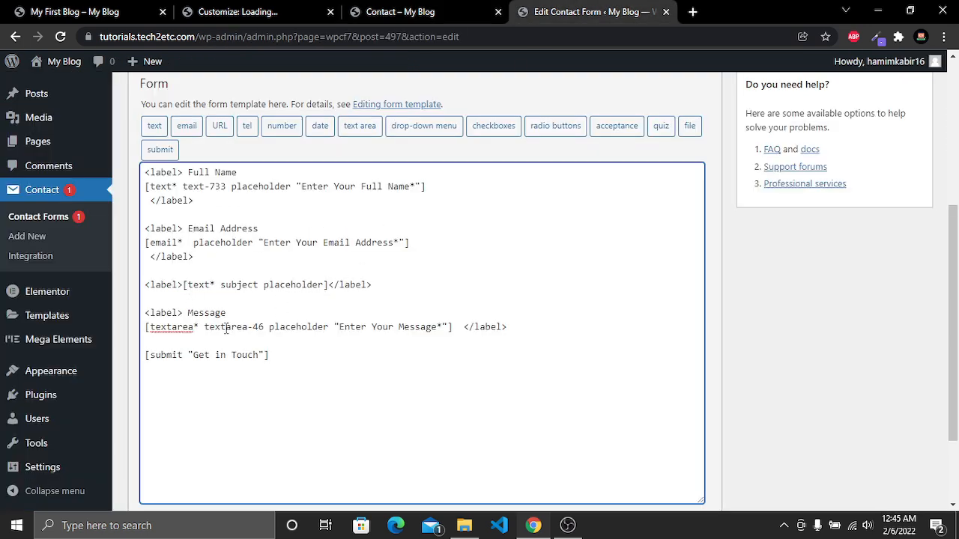
type("Subject")
key("Return")
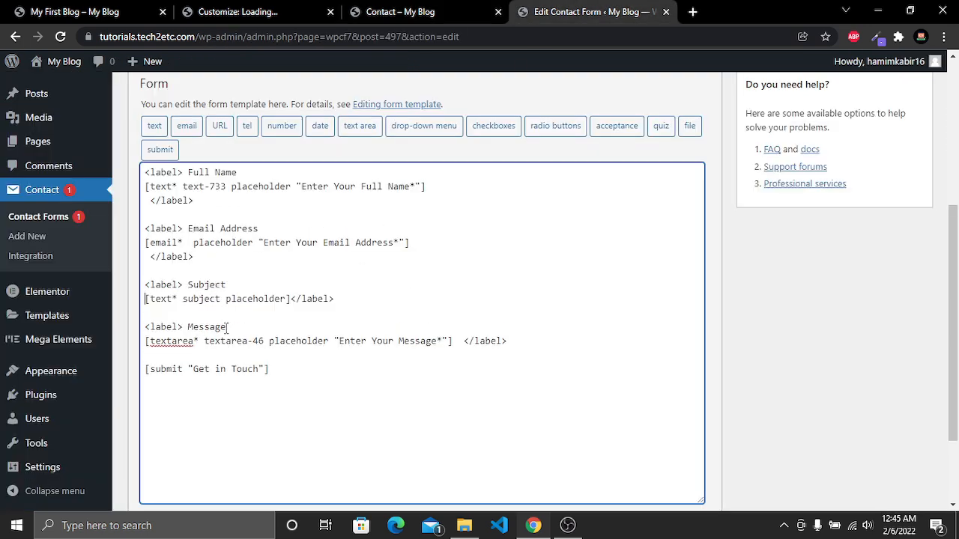
scroll(228, 327, "up", 1)
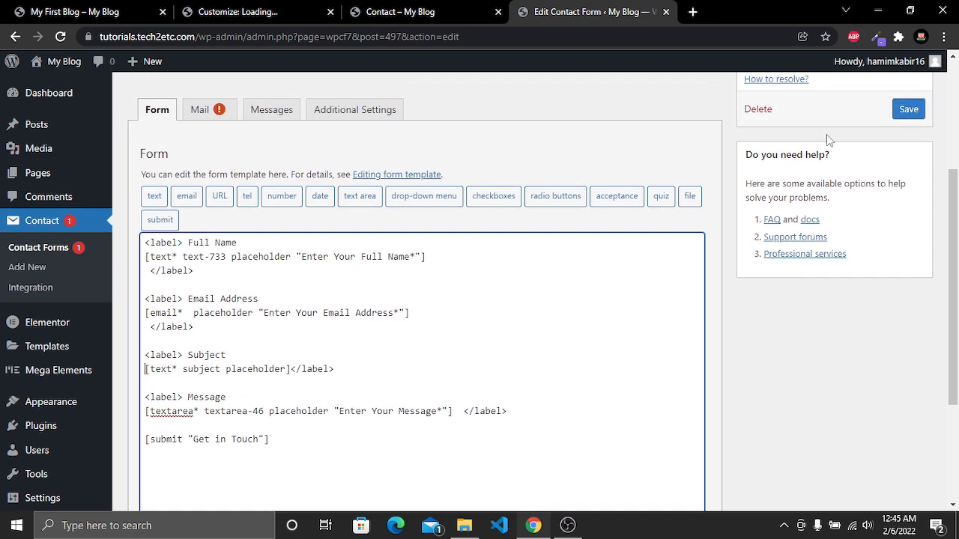
left_click(908, 110)
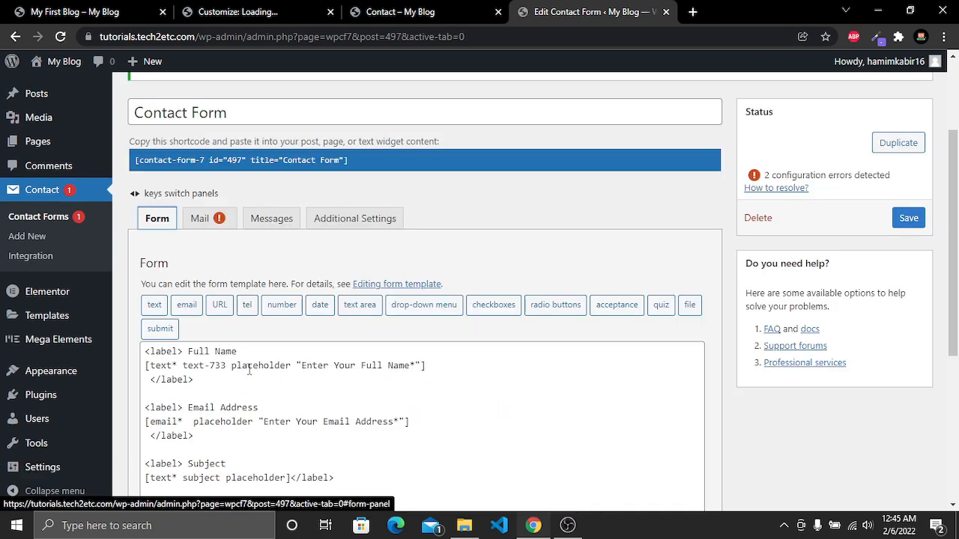
left_click(199, 218)
scroll(508, 312, "down", 2)
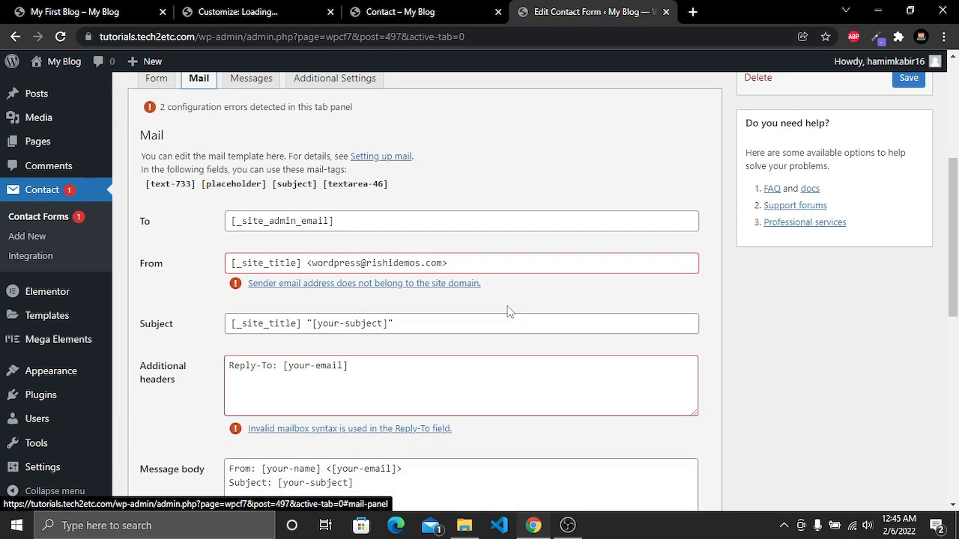
left_click_drag(365, 220, 219, 228)
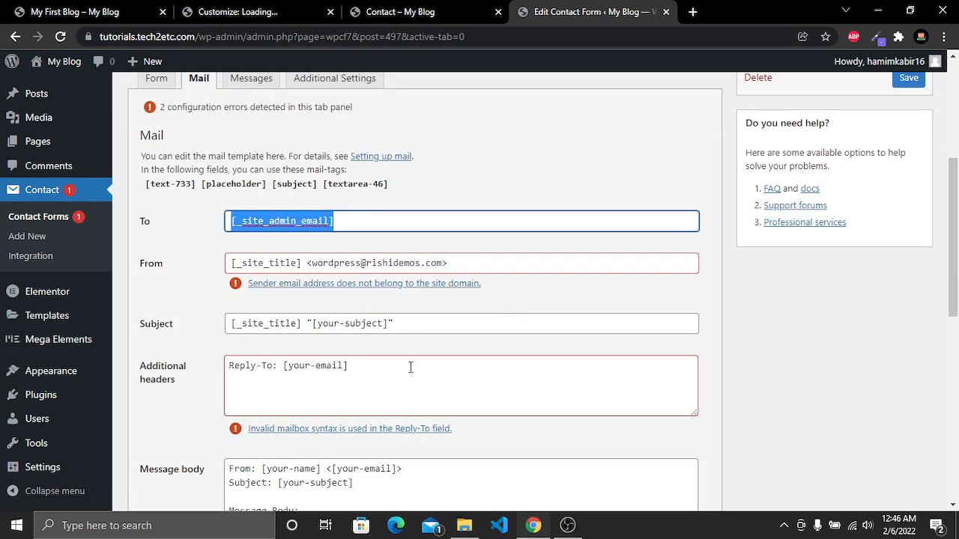
left_click_drag(313, 263, 442, 263)
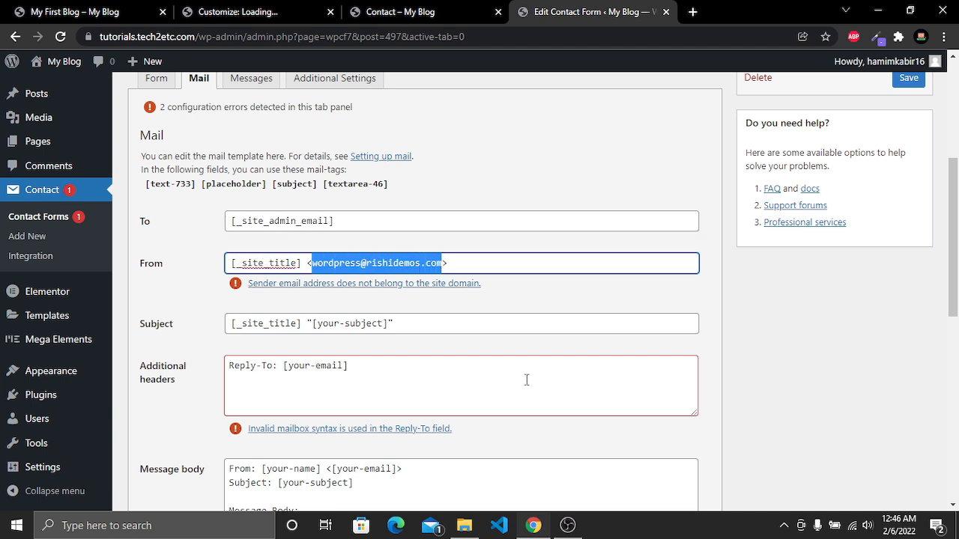
key("ctrl+v")
left_click(804, 302)
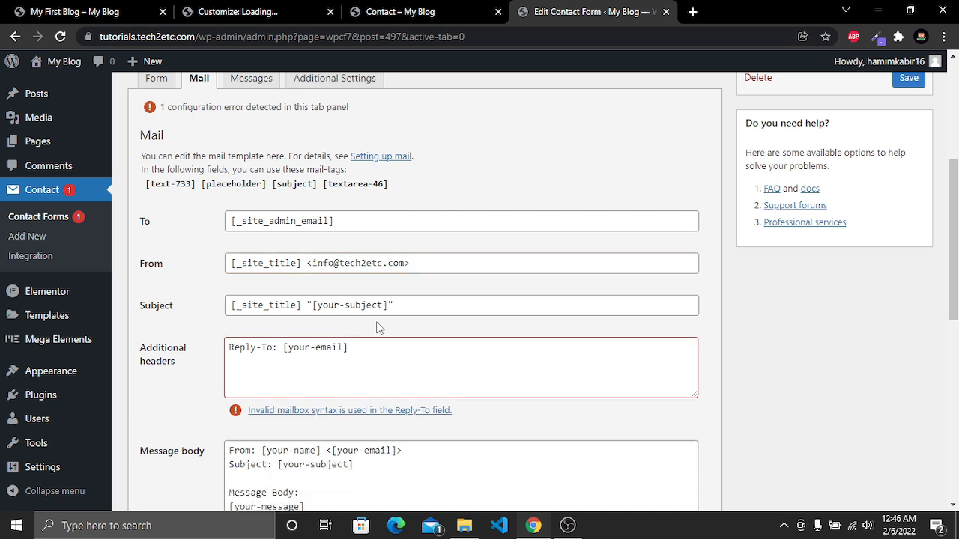
Set the mail Subject to the [subject] mail-tag
left_click_drag(297, 305, 227, 305)
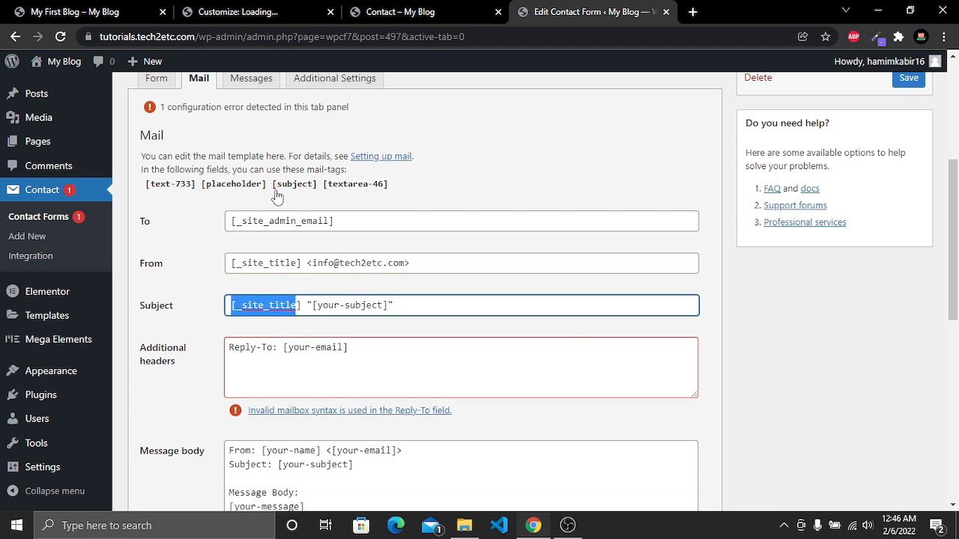
left_click_drag(274, 185, 316, 185)
key("ctrl+c")
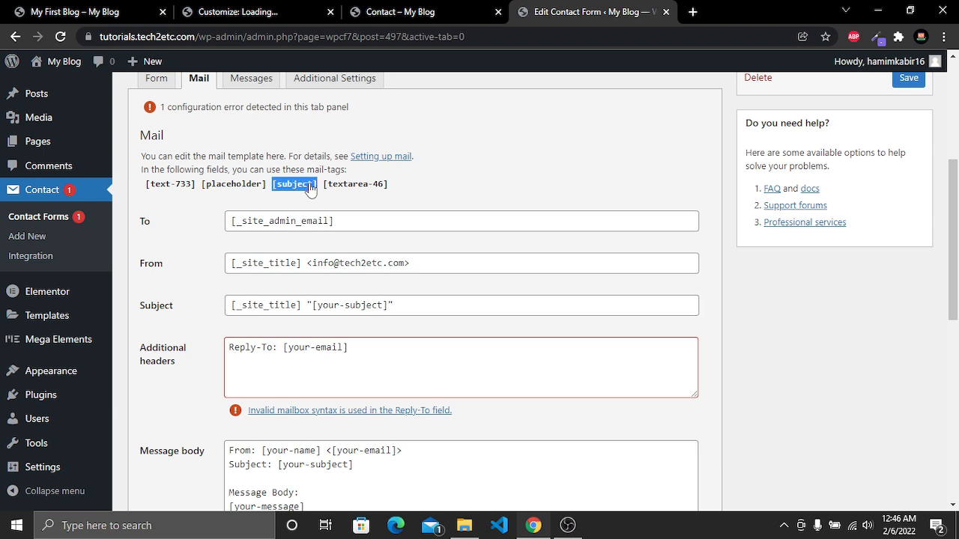
left_click(383, 305)
triple_click(383, 305)
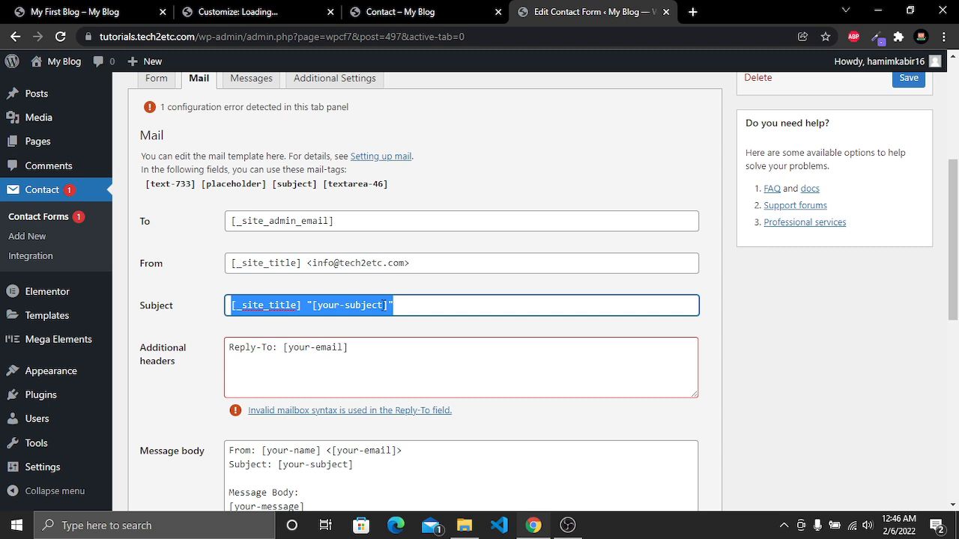
key("ctrl+v")
Change the Reply-To additional header to use the [placeholder] mail-tag
left_click_drag(255, 348, 348, 347)
left_click(349, 348)
left_click_drag(200, 186, 266, 191)
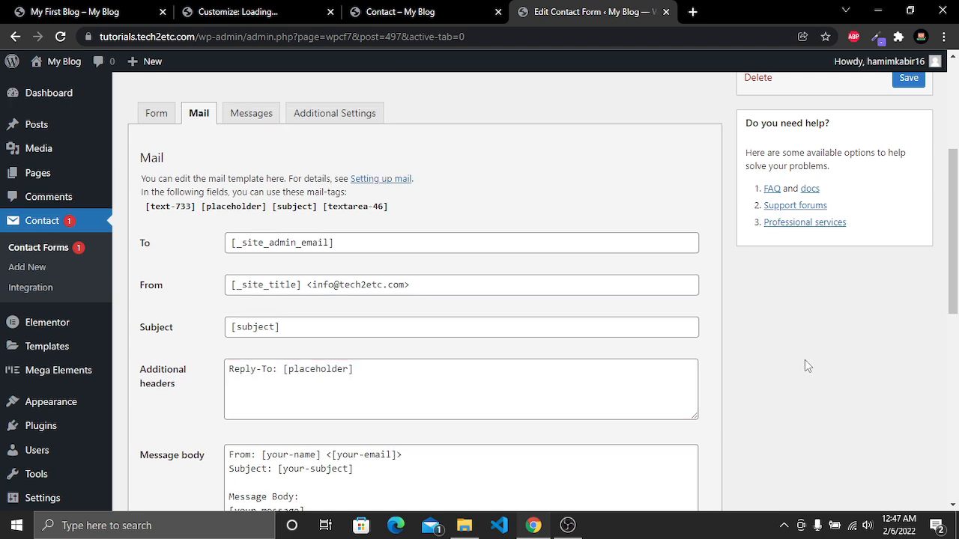
Review the message body's mail-tags and save the contact form
scroll(805, 361, "down", 3)
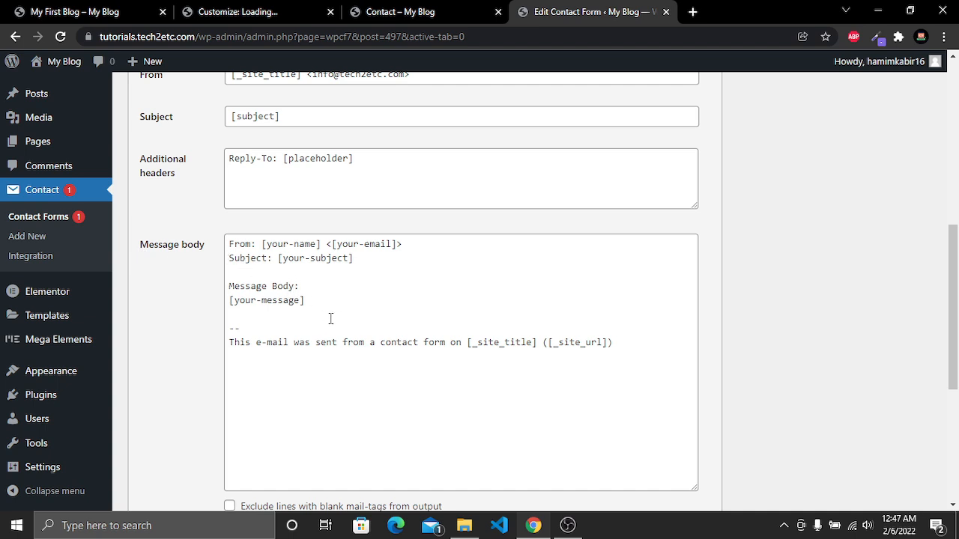
left_click_drag(304, 345, 402, 244)
left_click(257, 271)
left_click_drag(278, 258, 353, 258)
left_click_drag(306, 301, 228, 301)
left_click(317, 372)
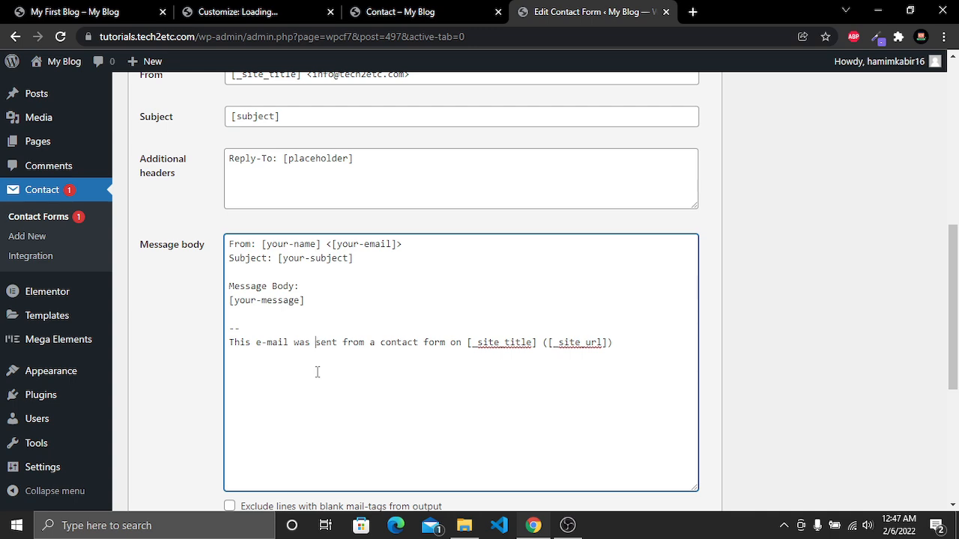
scroll(317, 372, "up", 3)
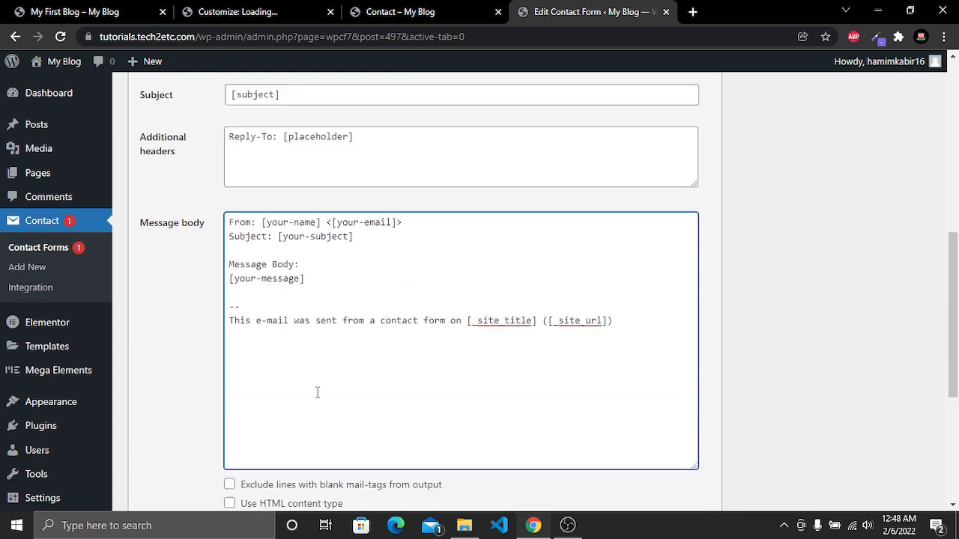
left_click(285, 257)
left_click_drag(285, 257, 219, 272)
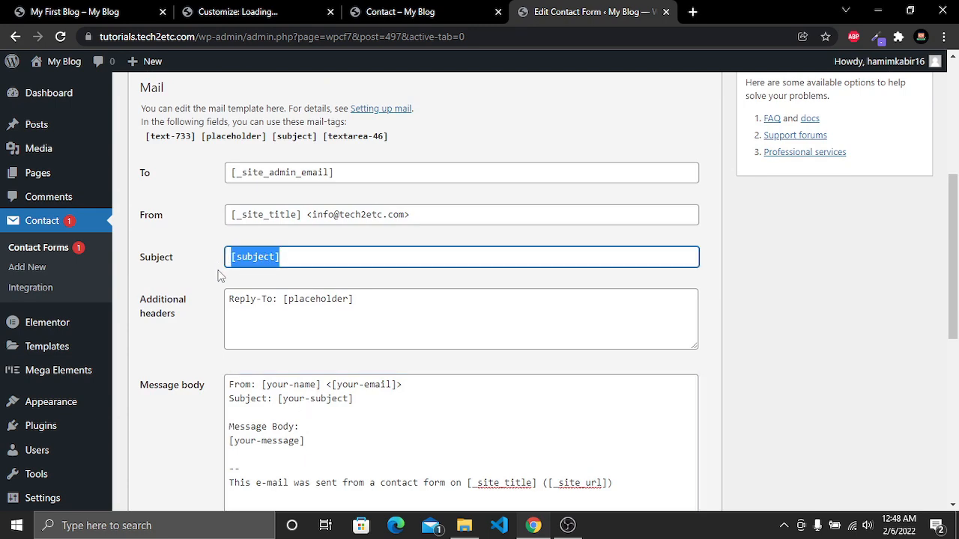
left_click_drag(280, 399, 389, 402)
scroll(837, 447, "up", 4)
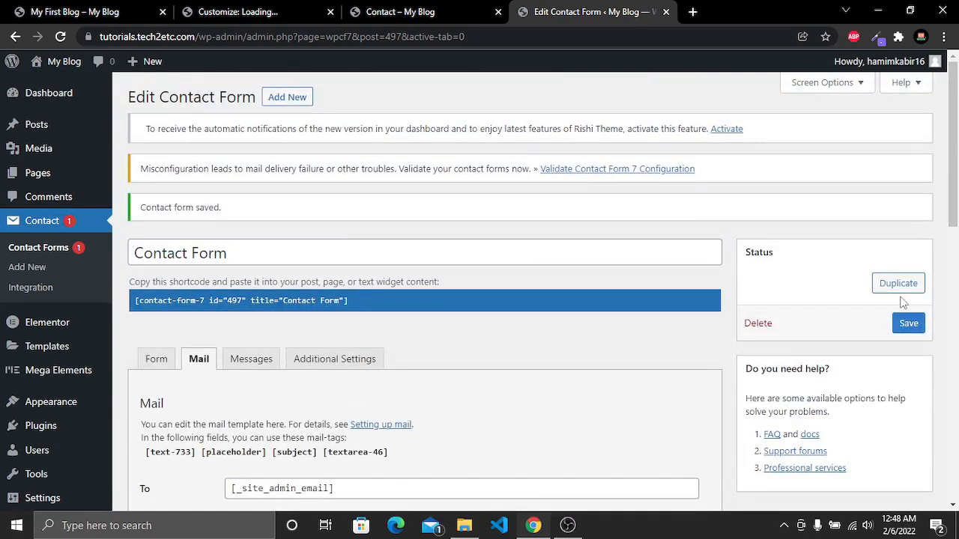
left_click(907, 324)
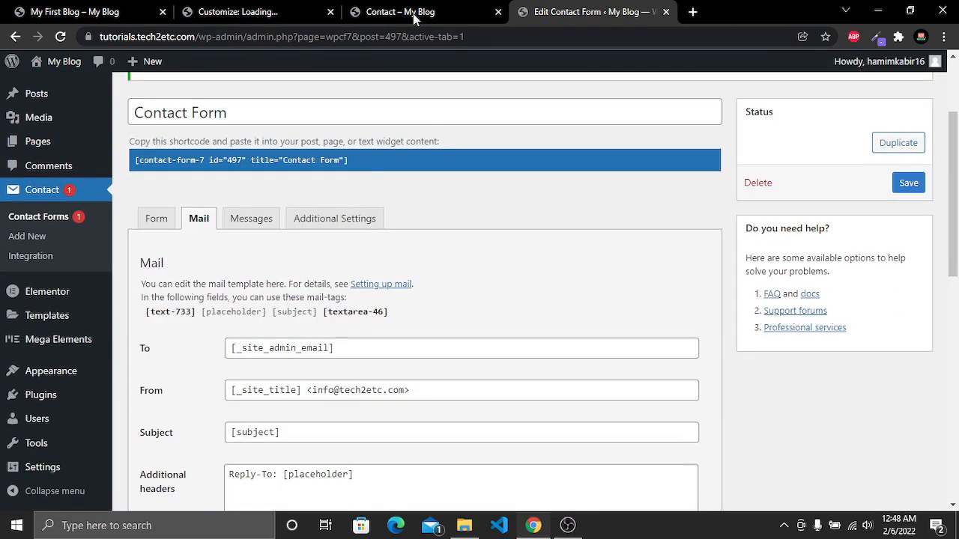
Reload the live Contact page and check the new Subject field in the form
left_click(412, 12)
left_click(60, 36)
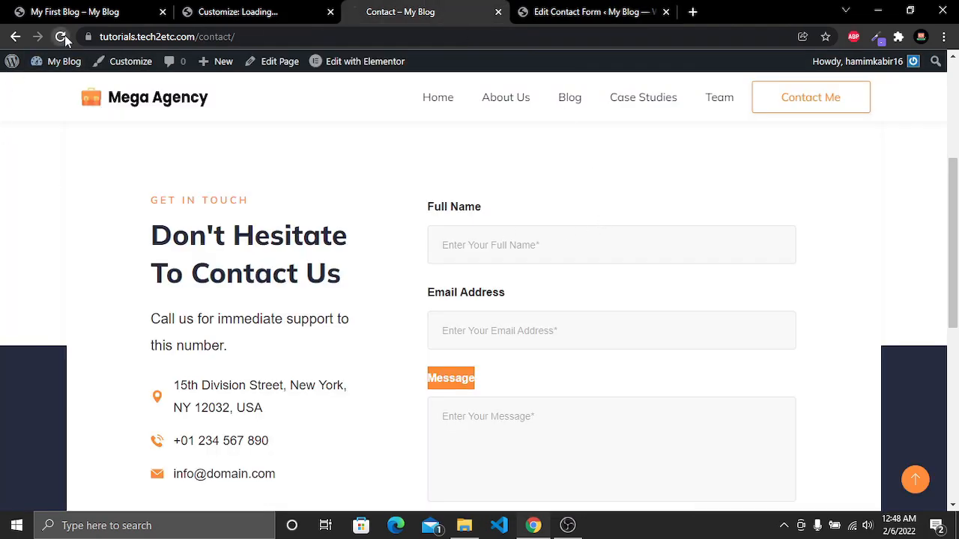
scroll(632, 254, "down", 2)
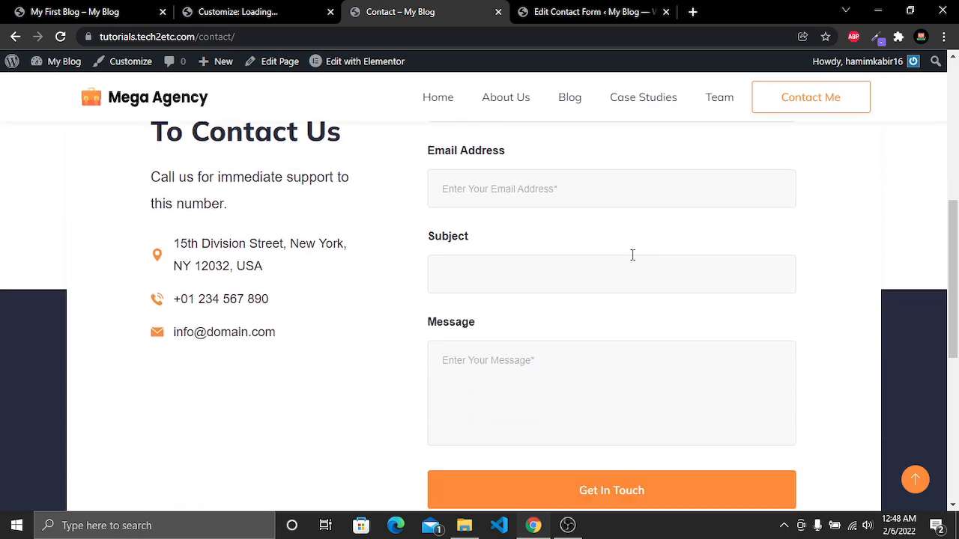
left_click_drag(424, 244, 522, 245)
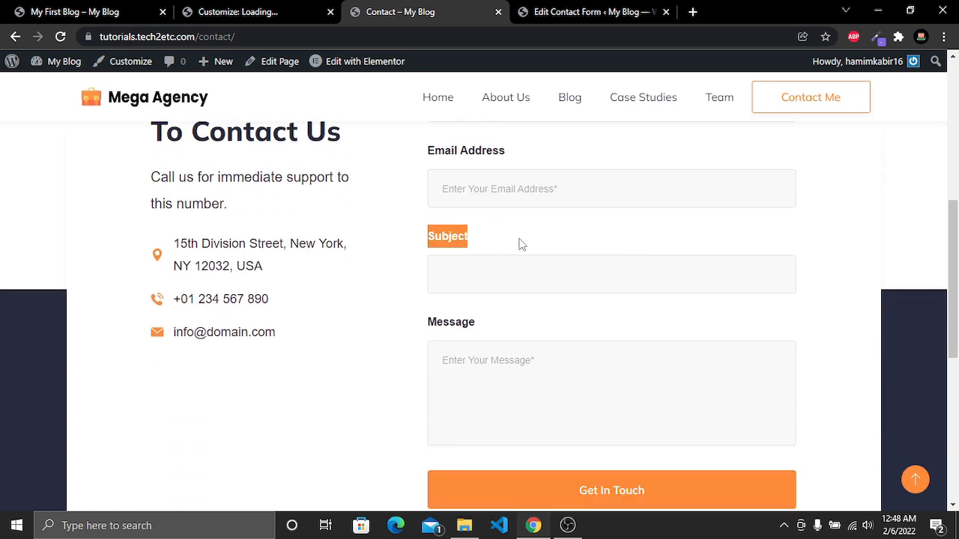
left_click(522, 244)
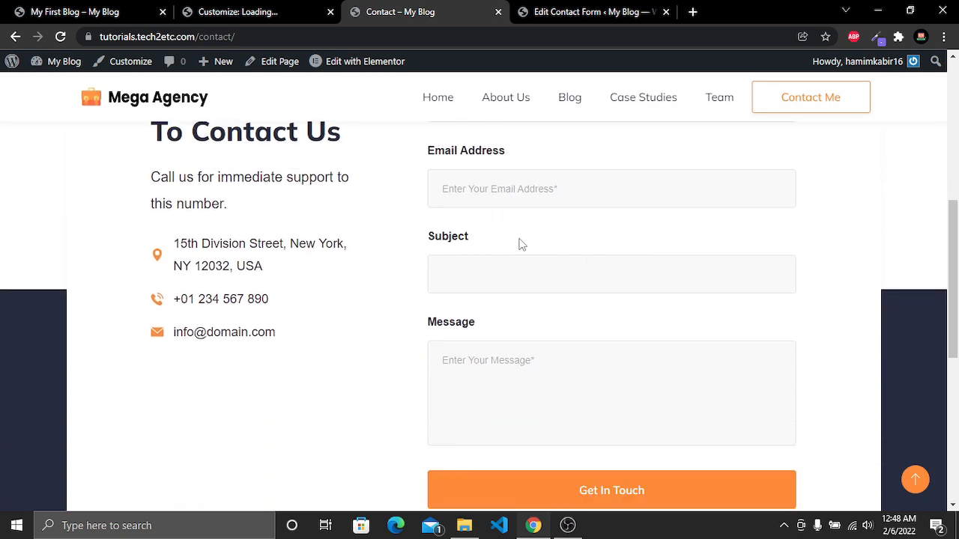
scroll(522, 244, "up", 2)
scroll(518, 242, "down", 1)
left_click_drag(568, 316, 413, 316)
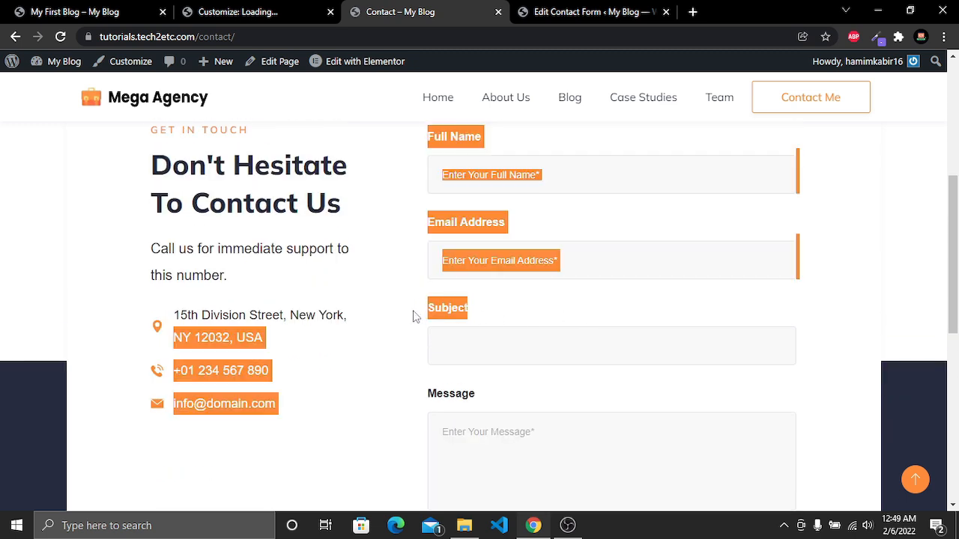
left_click(504, 318)
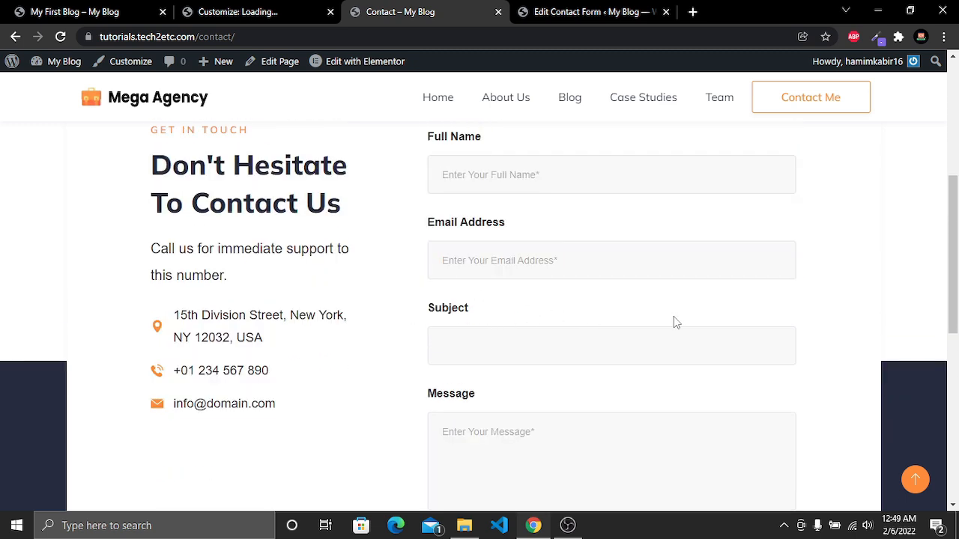
Open the About Us page and inspect the contact form section on it
left_click(513, 100)
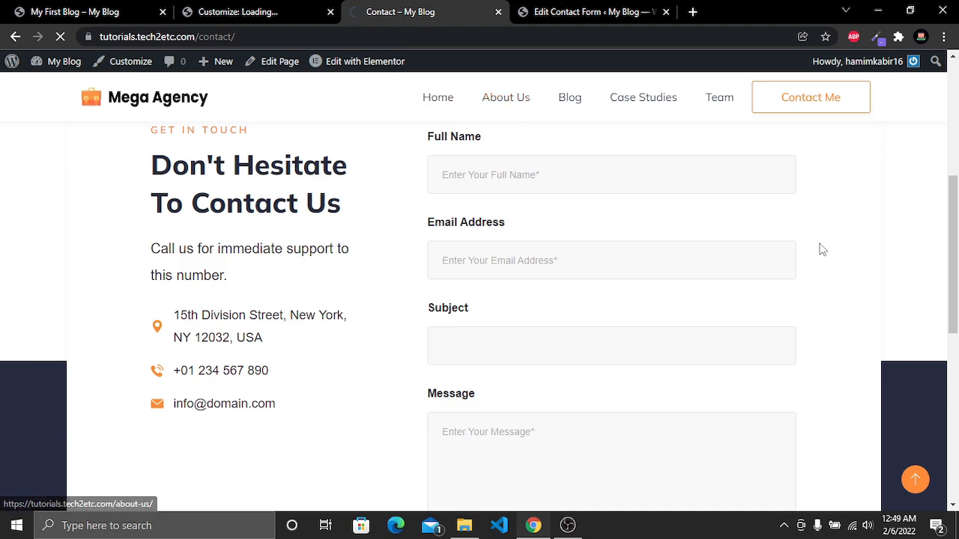
left_click_drag(955, 94, 958, 487)
scroll(878, 415, "up", 2)
scroll(741, 322, "up", 2)
scroll(697, 248, "down", 2)
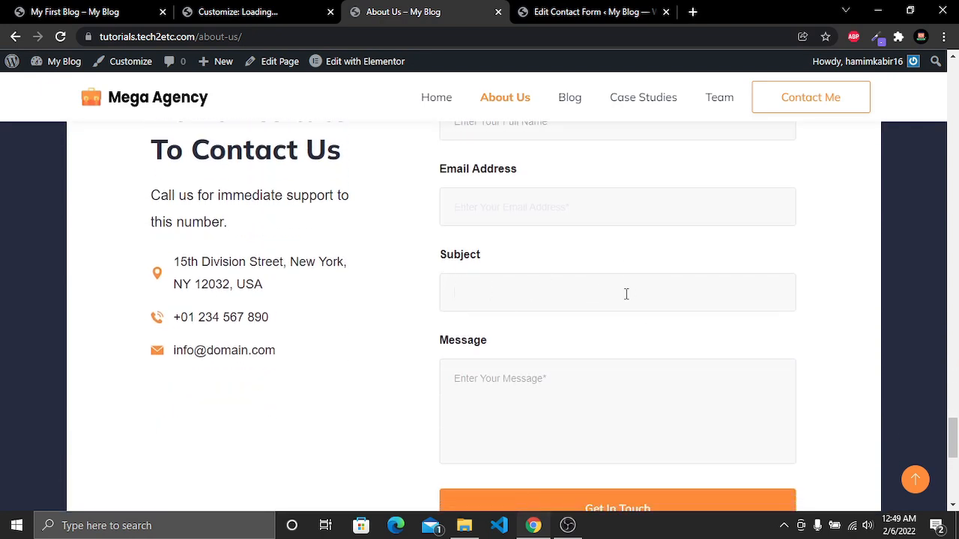
scroll(566, 283, "up", 4)
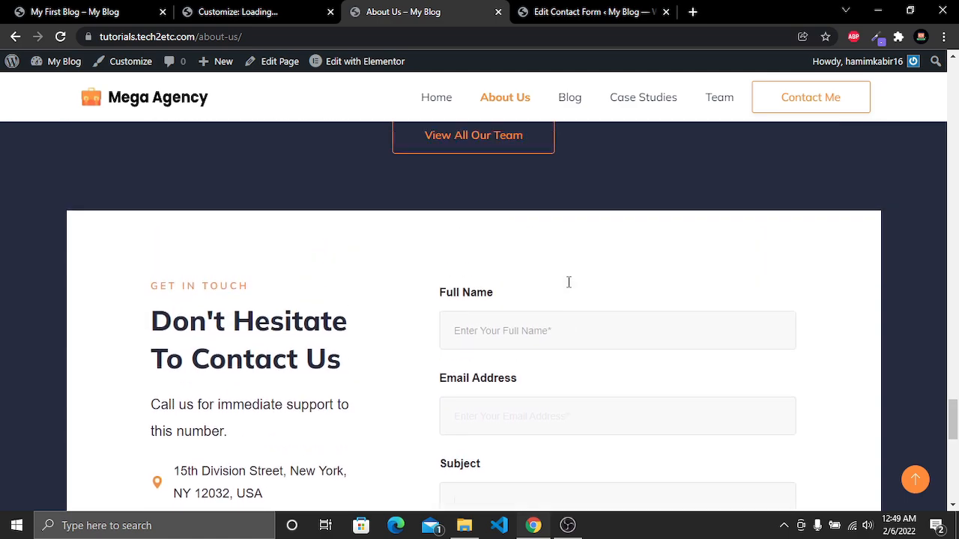
scroll(569, 289, "down", 10)
left_click_drag(958, 484, 953, 86)
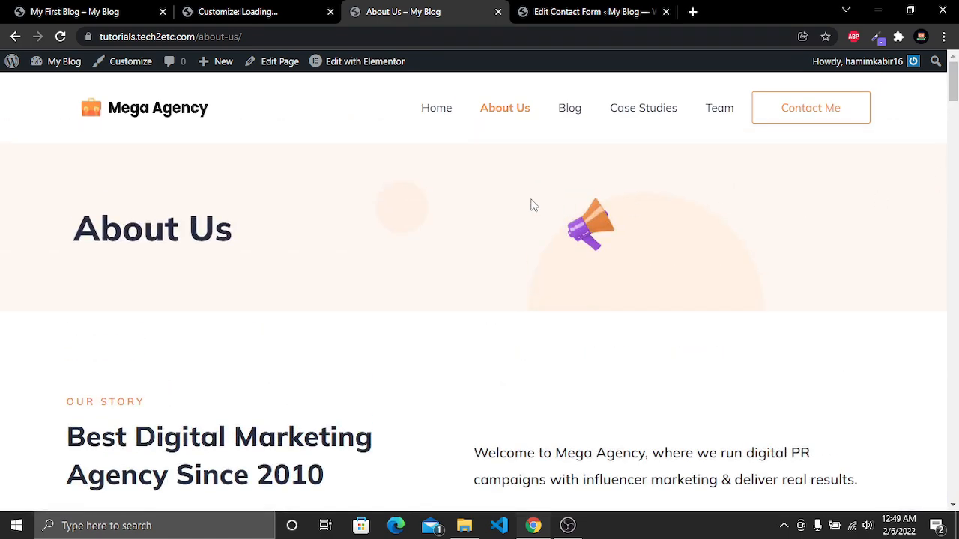
Go to the Home page and close the two extra browser tabs
left_click(428, 108)
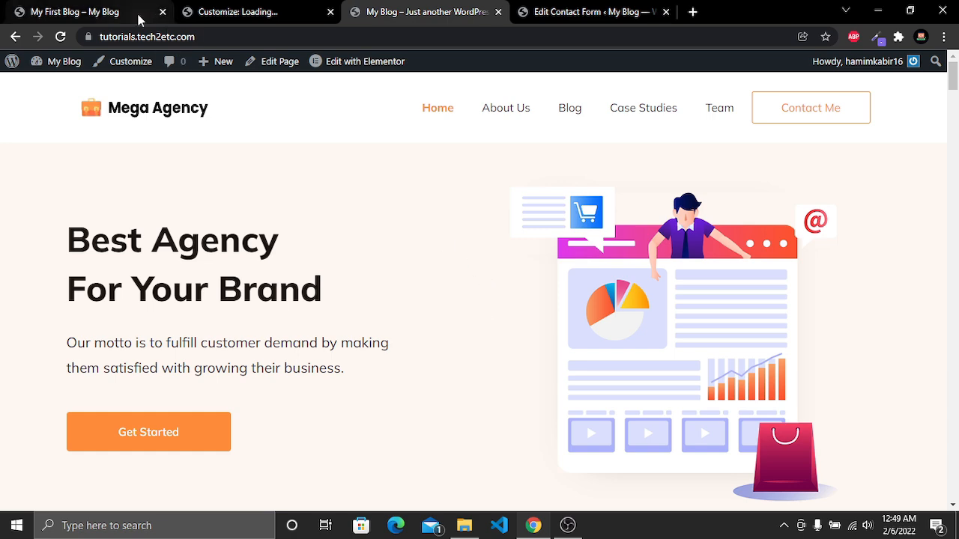
left_click(163, 11)
left_click(162, 11)
left_click_drag(96, 6, 253, 6)
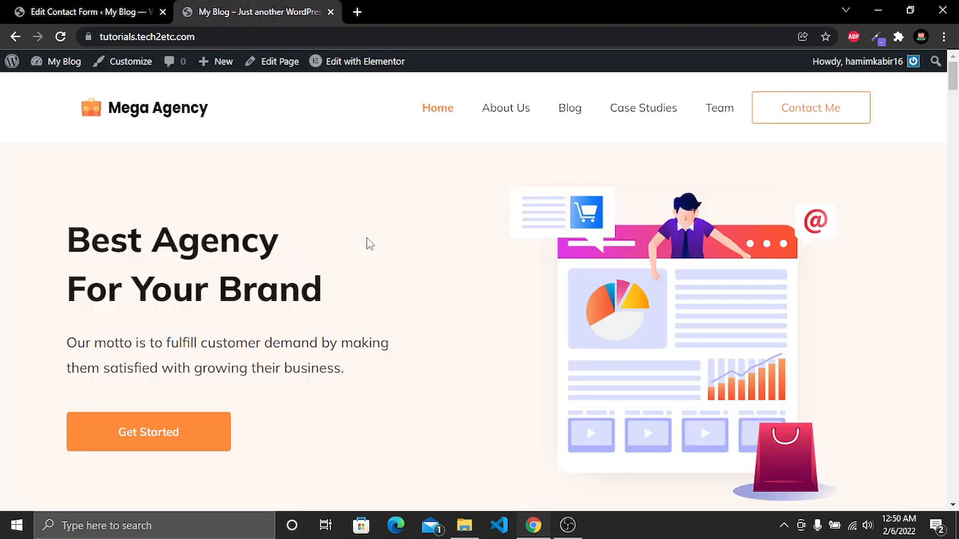
Open the site's front page in a new tab from the dashboard
left_click(148, 9)
mouse_move(37, 65)
middle_click(60, 89)
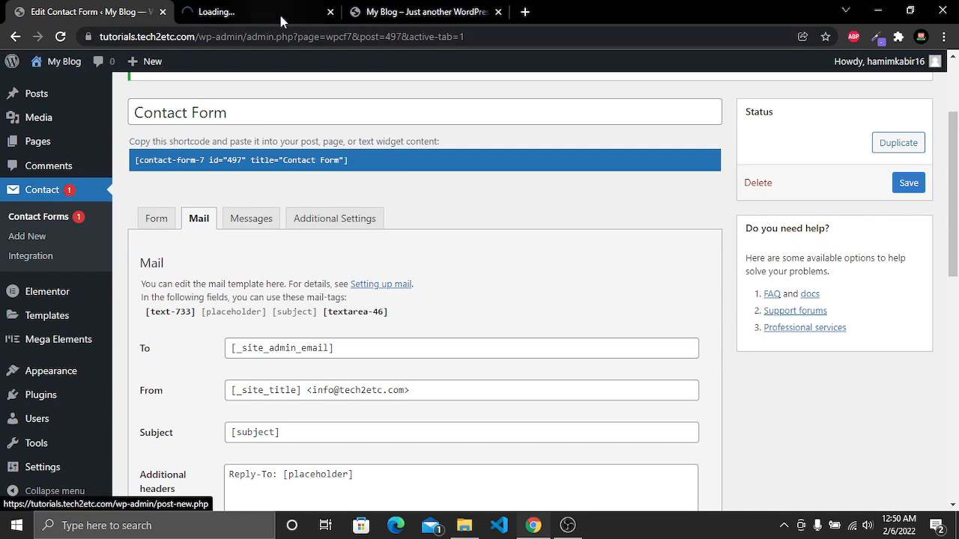
left_click(253, 7)
left_click_drag(253, 7, 424, 7)
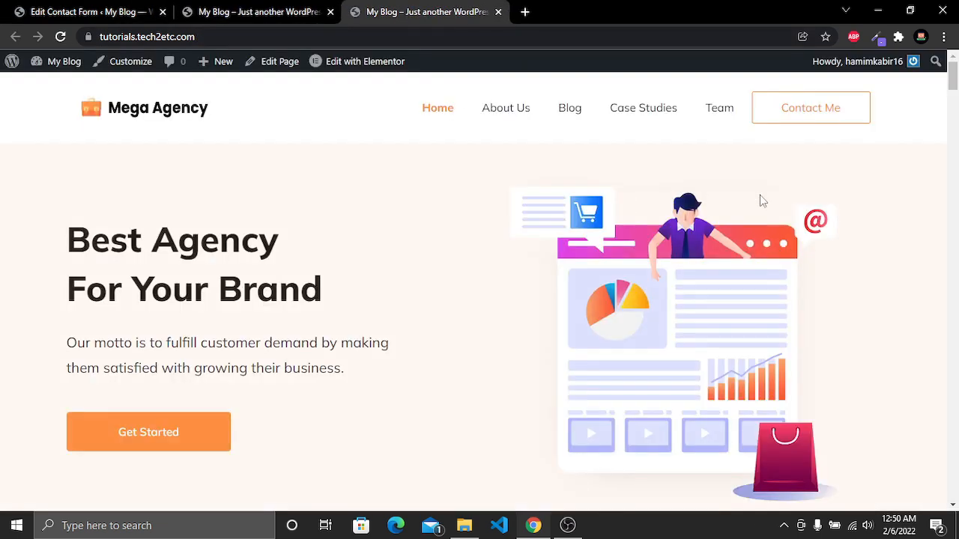
Preview the home page in mobile device view, scroll through it, and open the mobile menu to check the Contact Me button
right_click(794, 146)
left_click(809, 390)
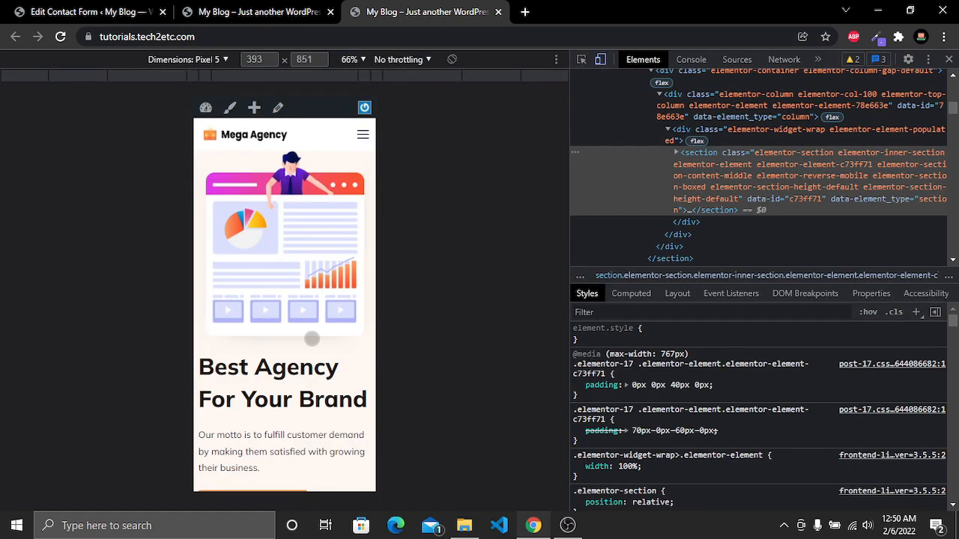
scroll(311, 338, "down", 15)
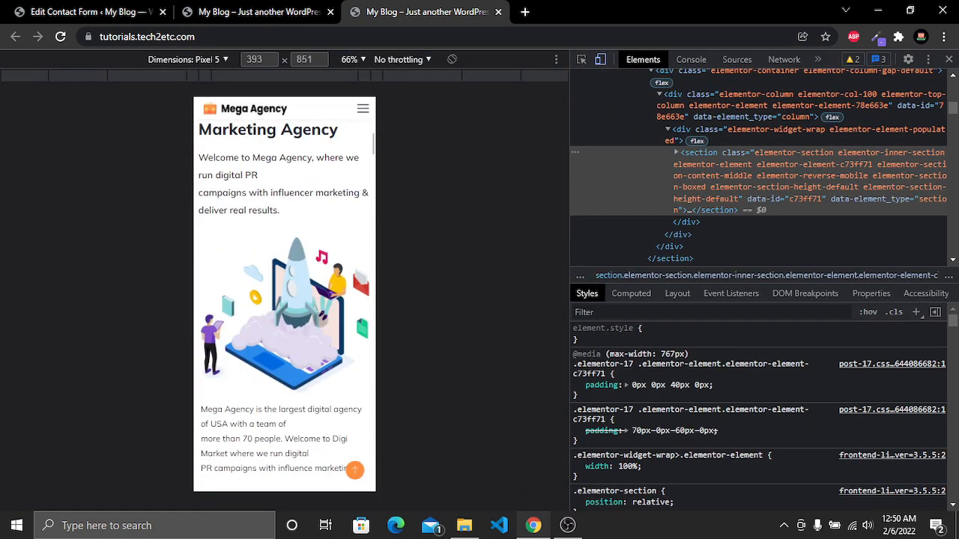
scroll(319, 319, "down", 15)
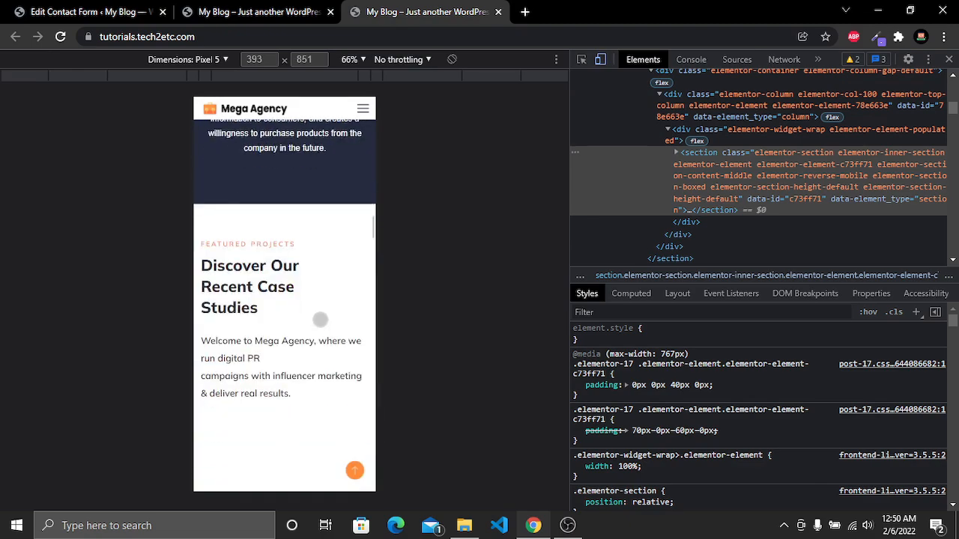
left_click(355, 470)
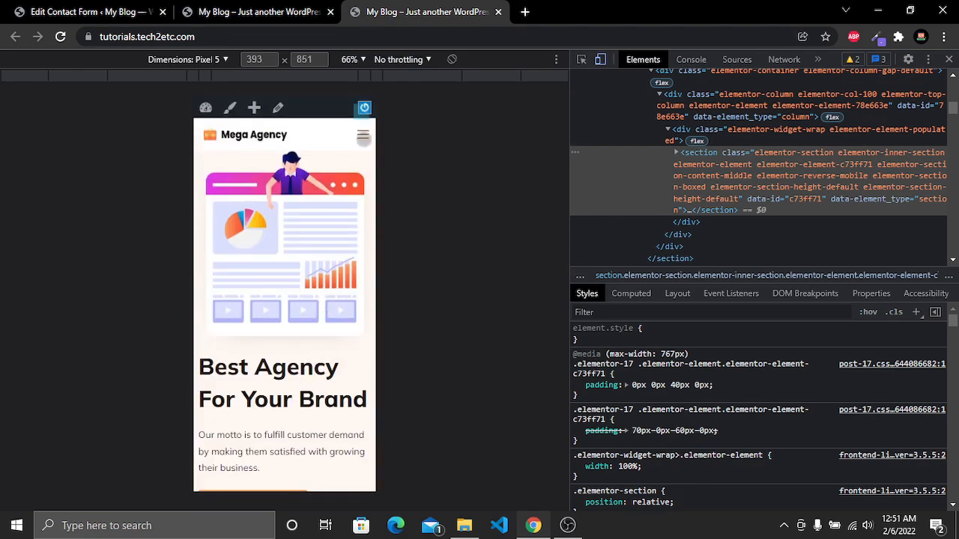
left_click(352, 135)
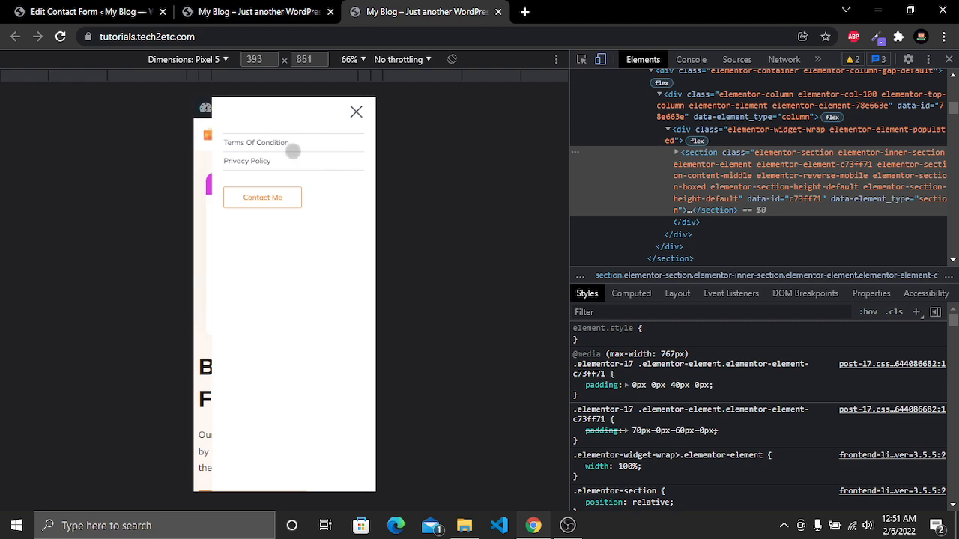
left_click(357, 114)
Open the theme Customizer from the site's home page
left_click(264, 12)
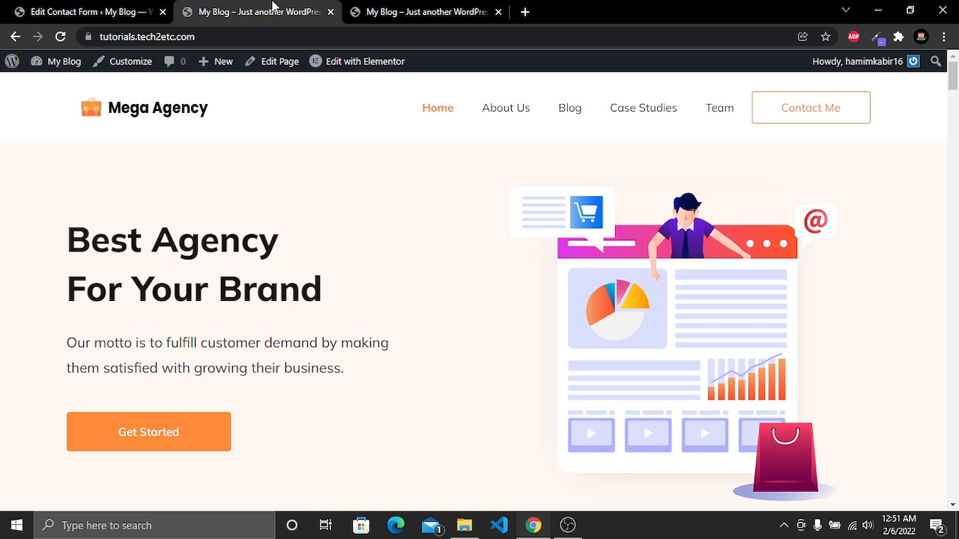
left_click(120, 63)
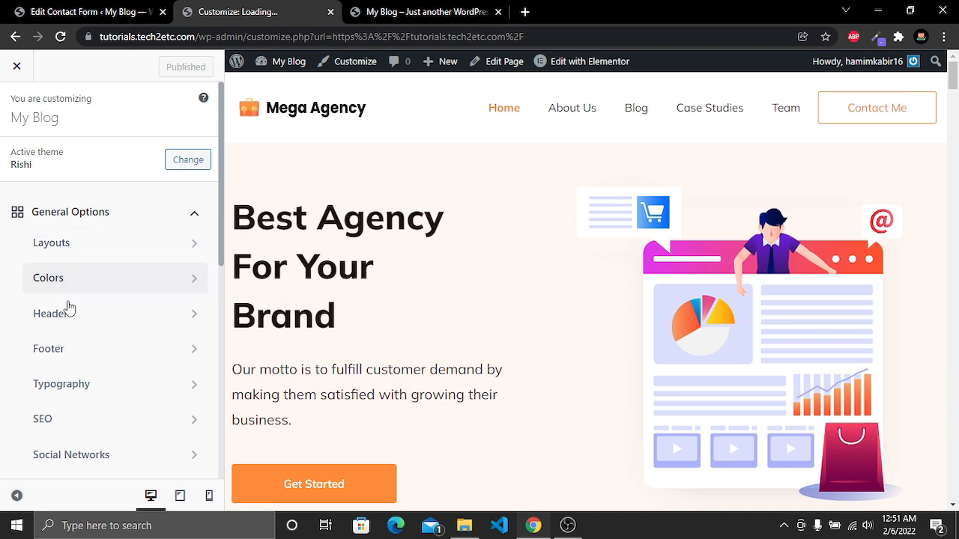
Set the mobile header's Offcanvas Menu to use the Primary Menu and publish the Customizer changes
left_click(63, 319)
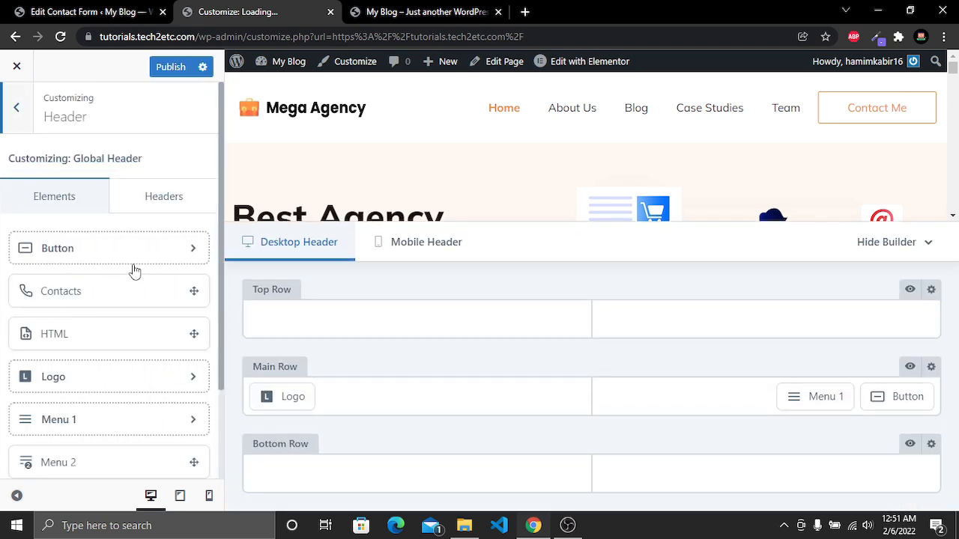
left_click(211, 500)
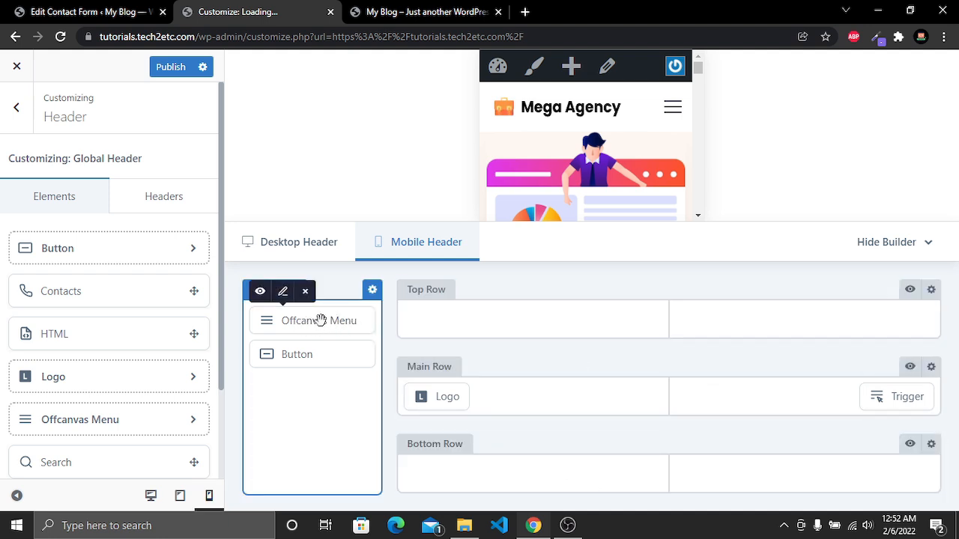
left_click(283, 294)
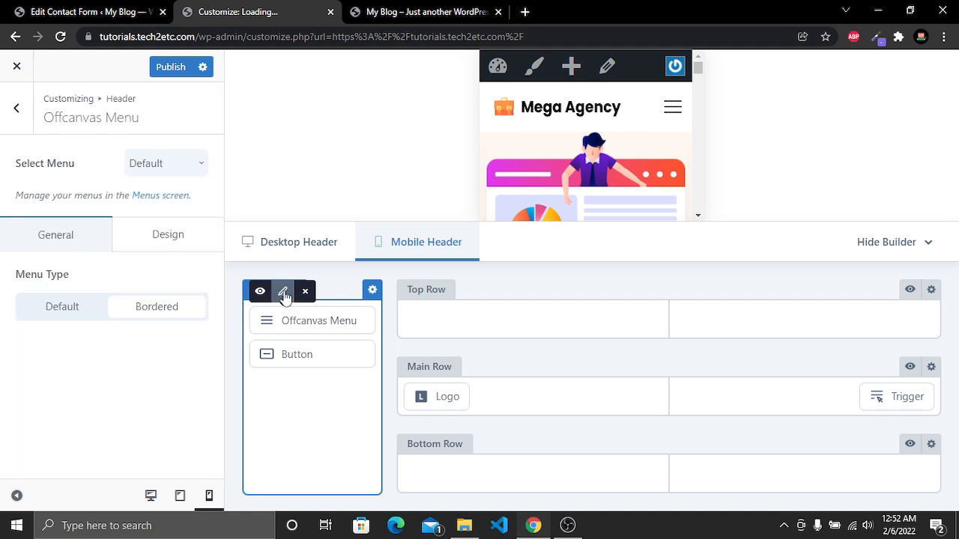
left_click(185, 166)
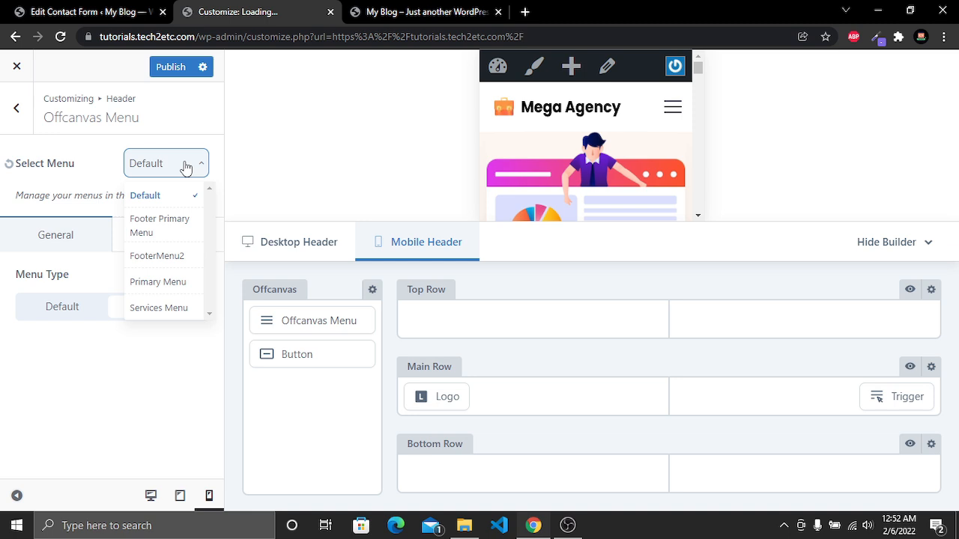
left_click(173, 287)
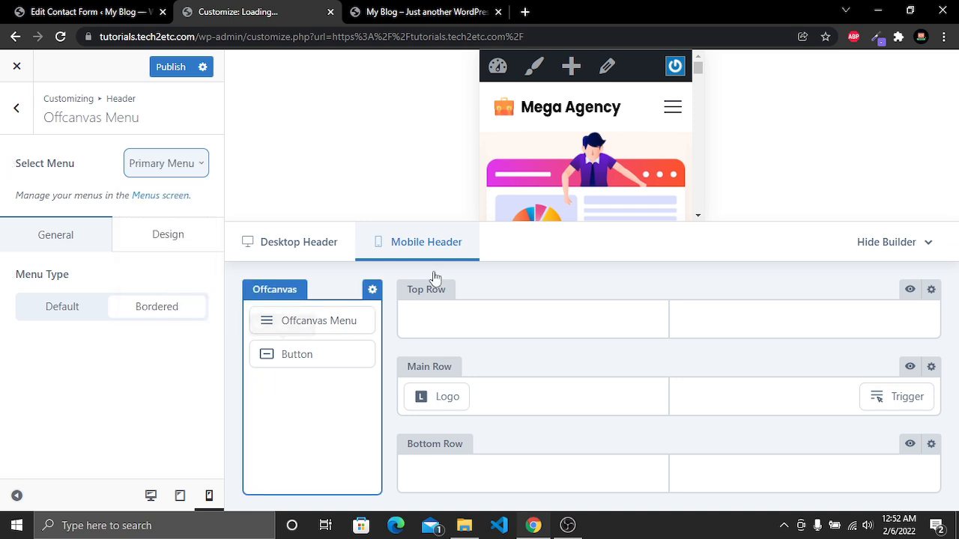
left_click(162, 71)
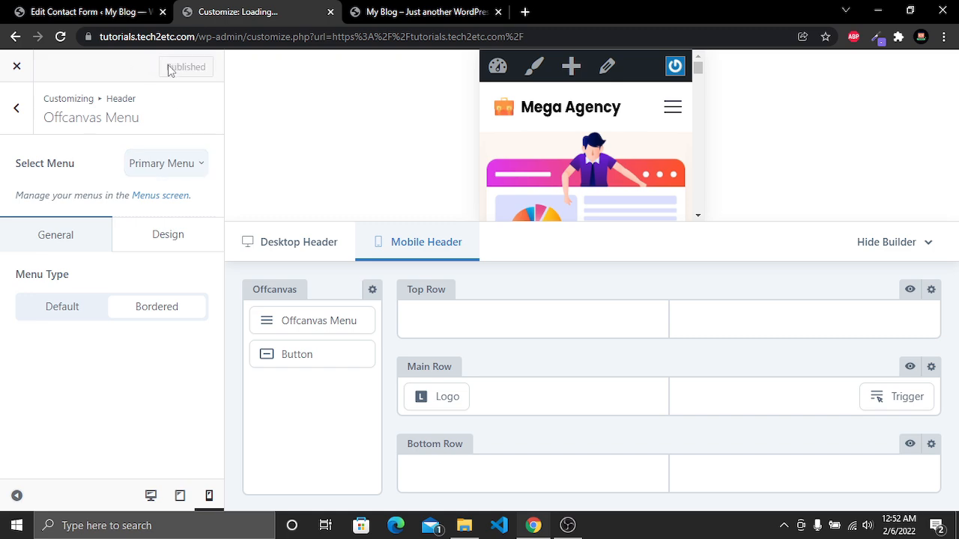
Reload the front page in the mobile device view and open the mobile menu to check its items
left_click(426, 11)
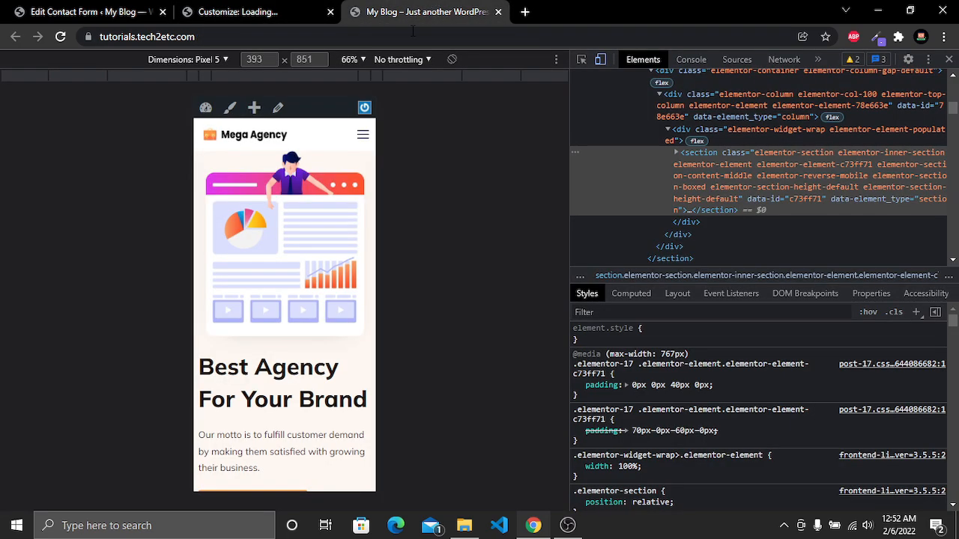
left_click(67, 44)
left_click(361, 134)
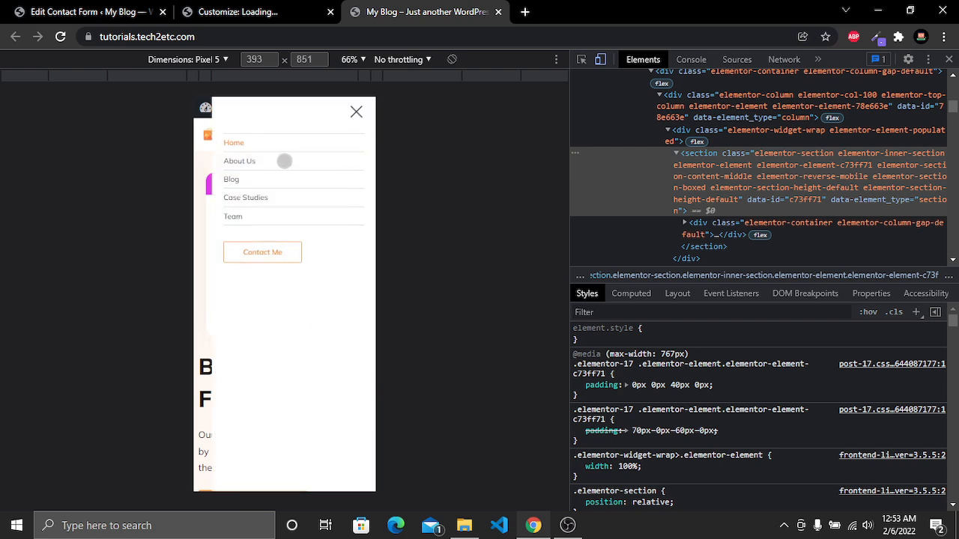
left_click(356, 112)
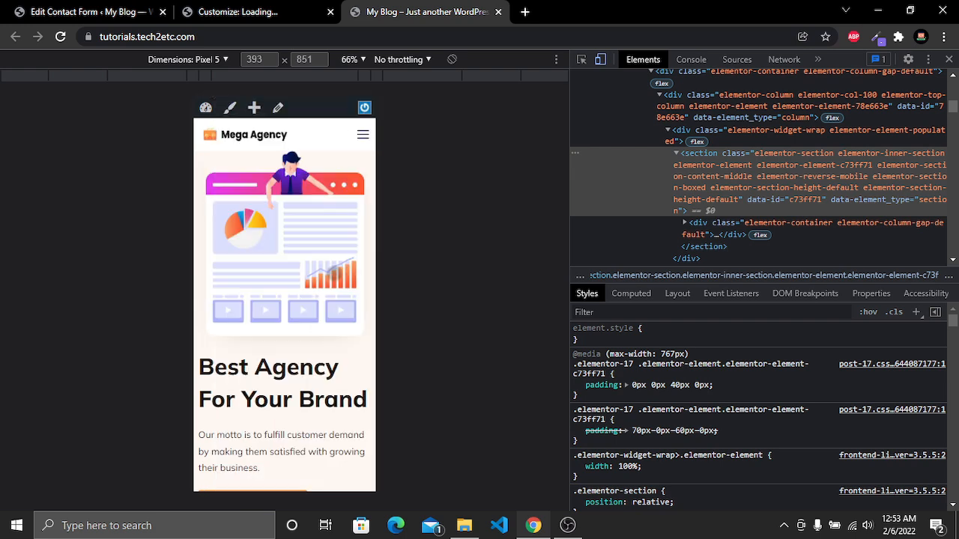
scroll(335, 275, "down", 2)
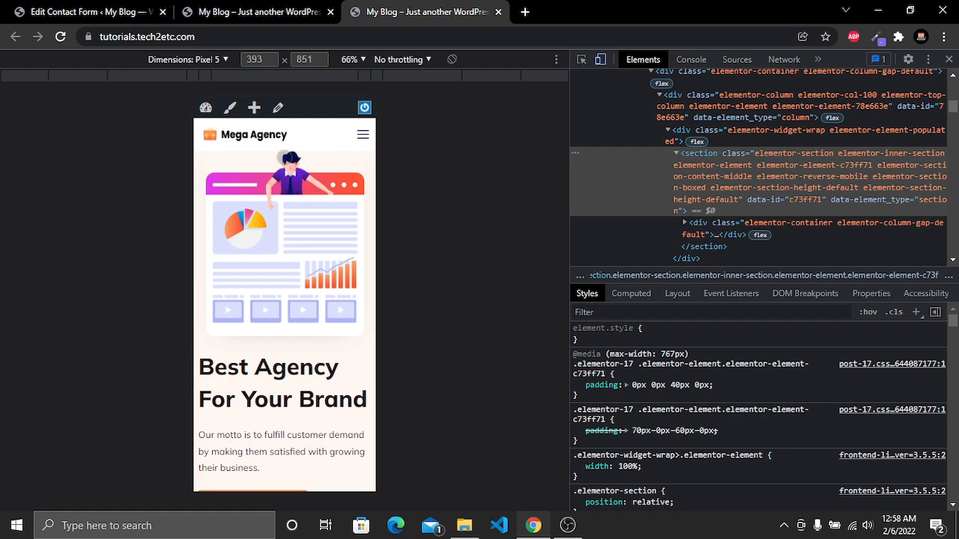
Open the home page in Elementor and switch the editor to the mobile preview
left_click(257, 9)
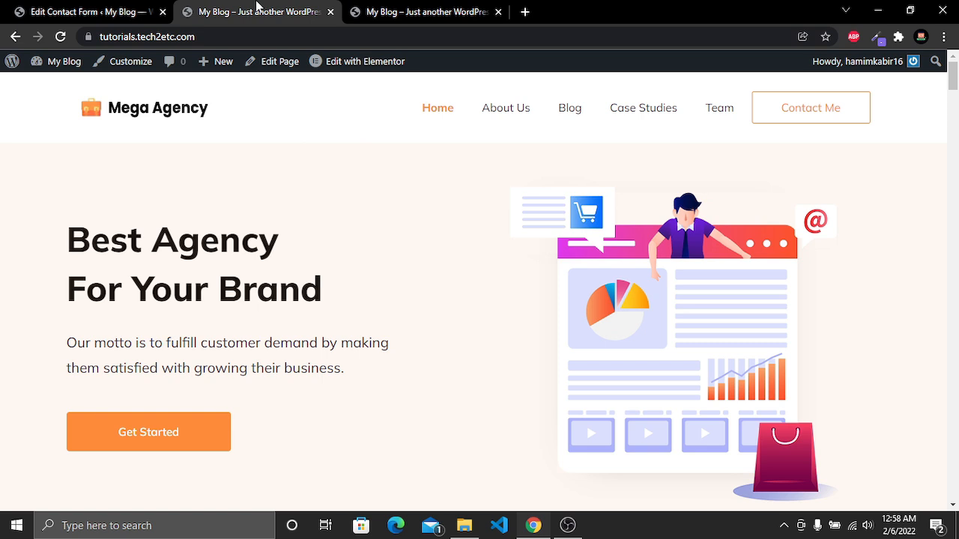
left_click(375, 63)
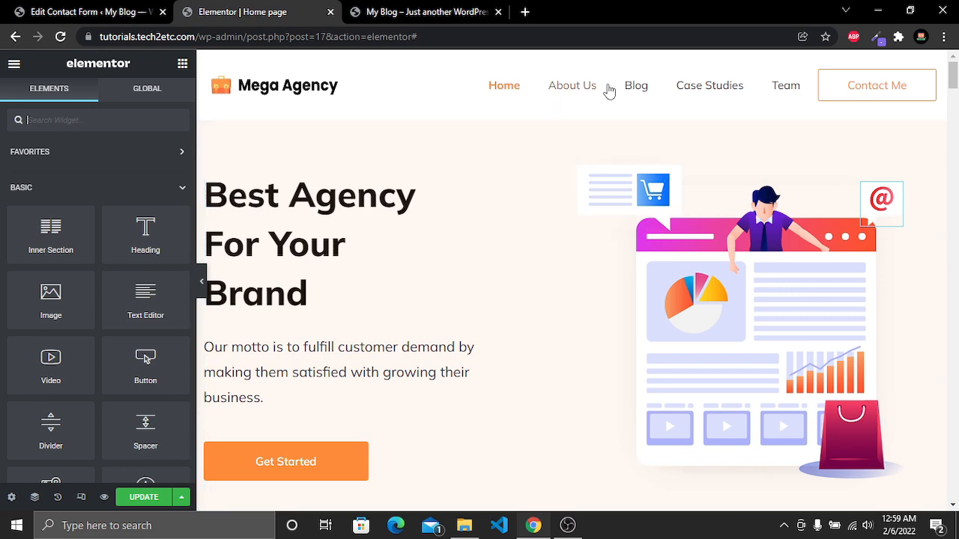
left_click(393, 8)
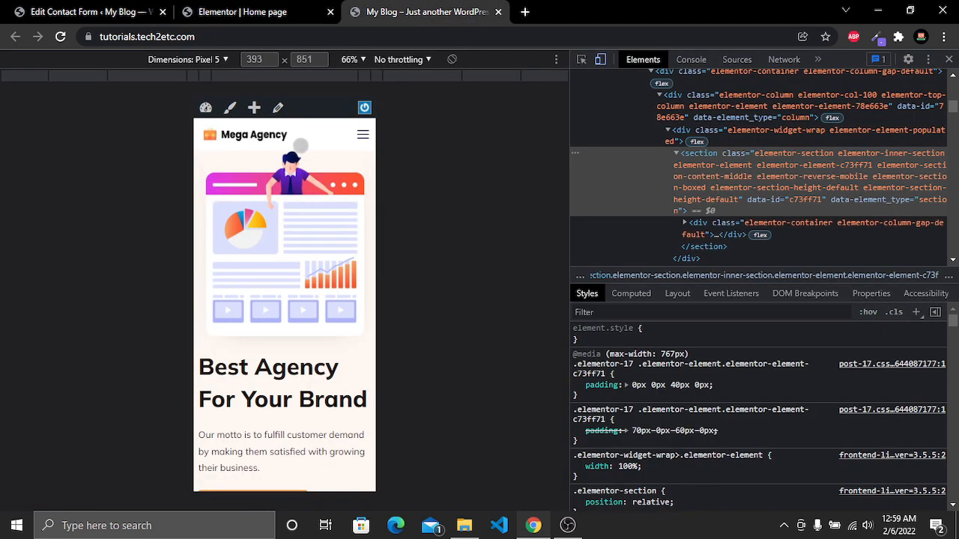
left_click(255, 12)
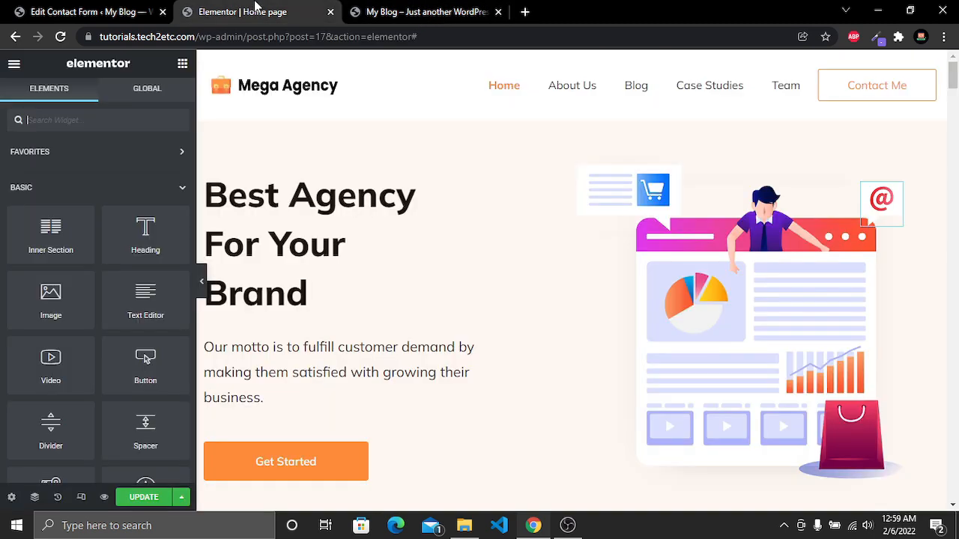
left_click(82, 498)
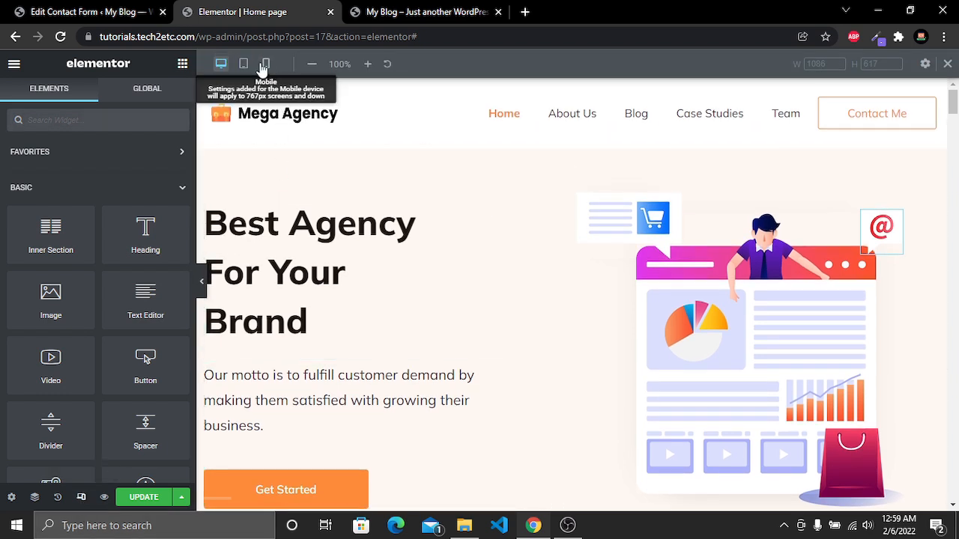
left_click(263, 65)
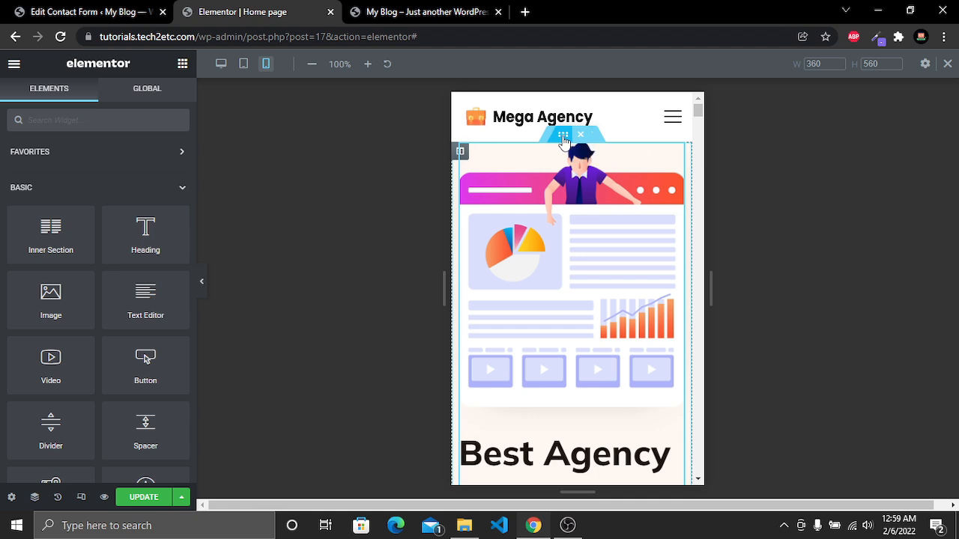
Set the hero inner section's mobile top padding to 50 px and save the page
left_click(564, 138)
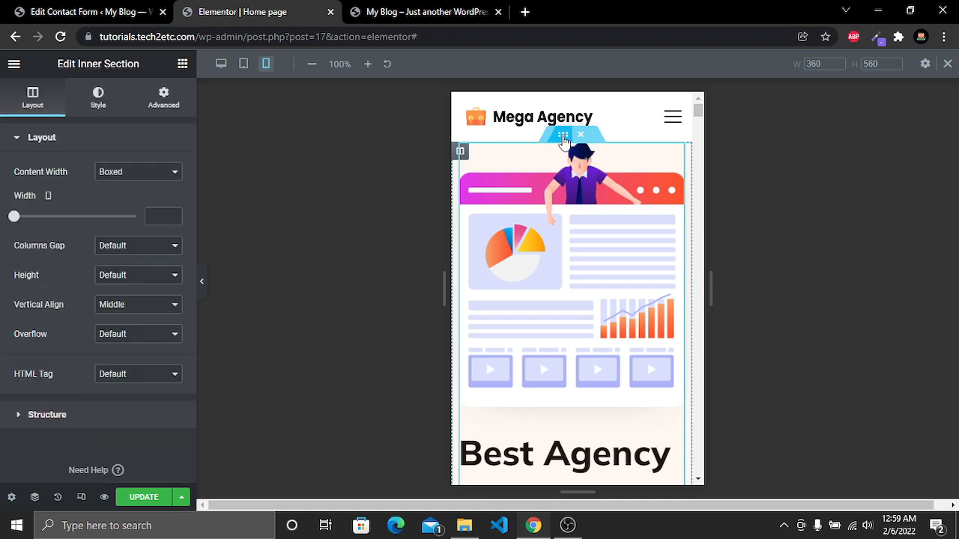
left_click(174, 101)
left_click(21, 245)
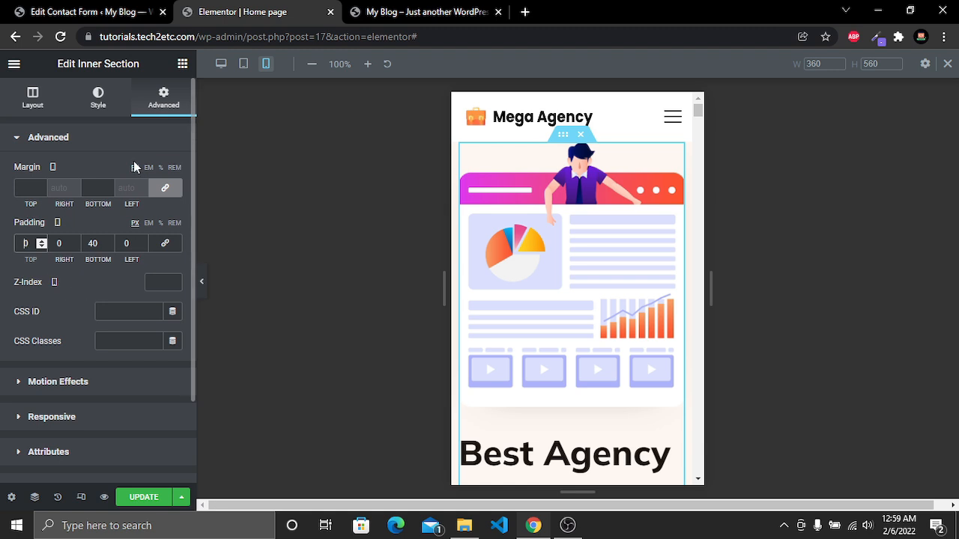
type("50")
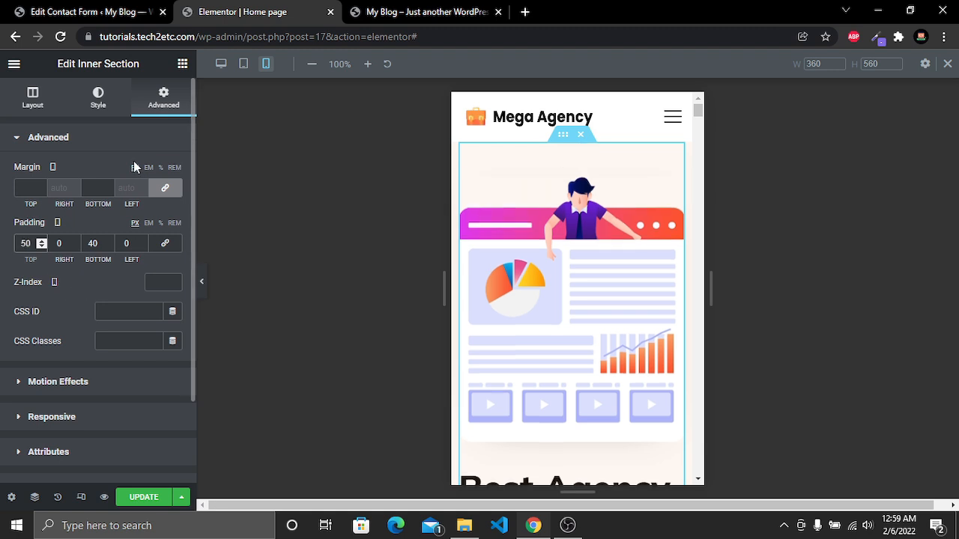
key("ctrl+s")
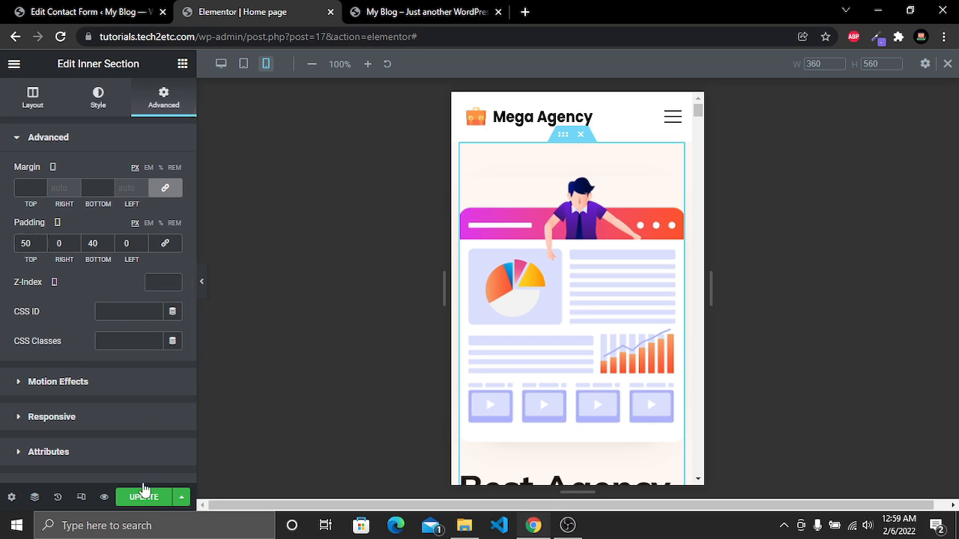
Reload the front page in mobile view, scroll through the whole page, and close the developer tools
left_click(367, 12)
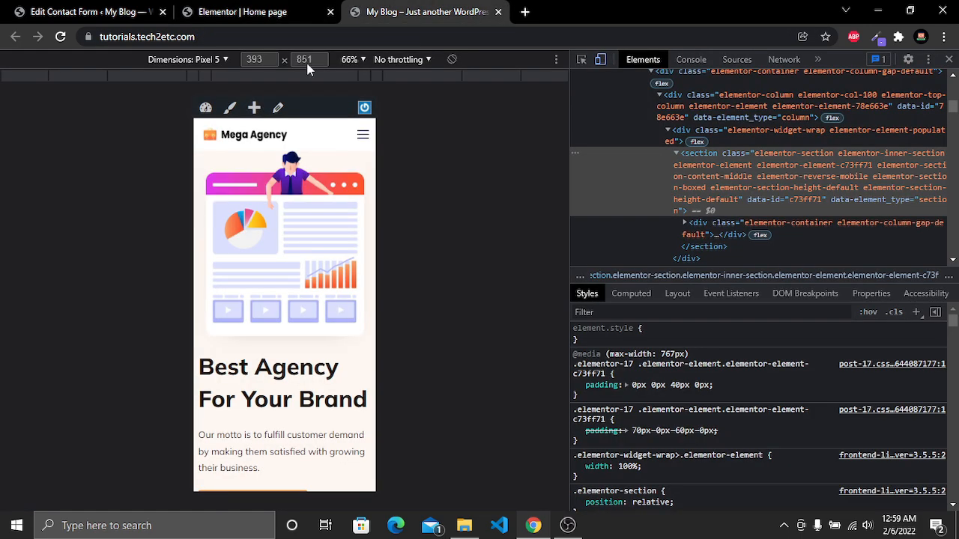
left_click(60, 36)
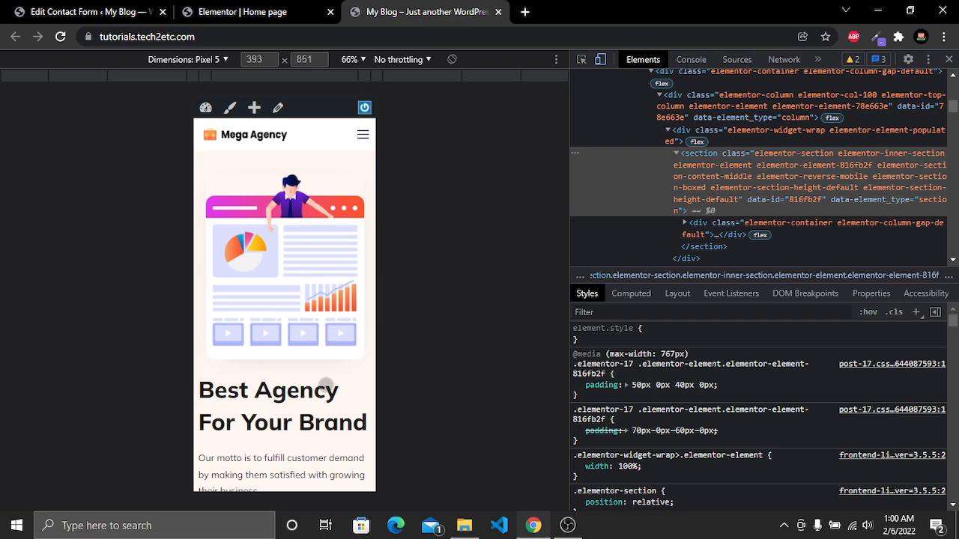
scroll(324, 326, "down", 15)
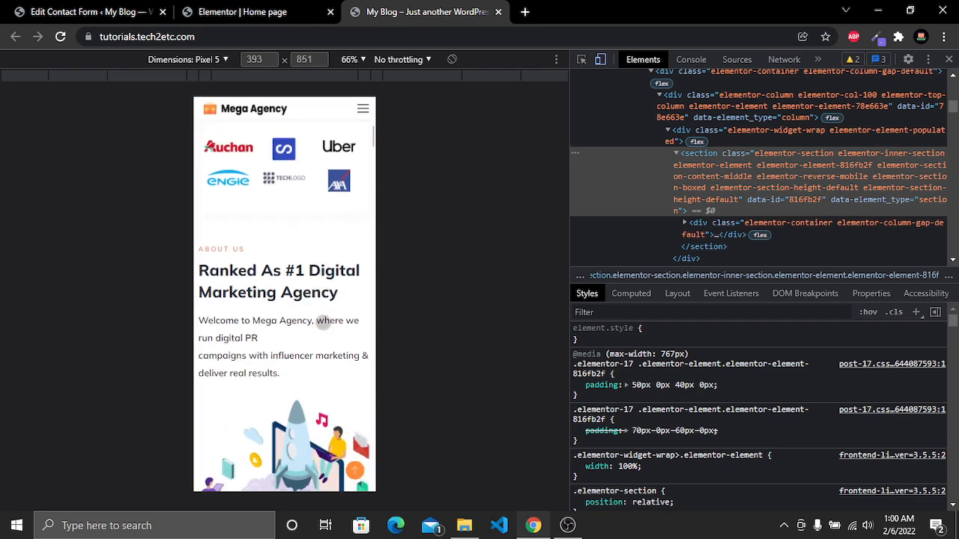
scroll(324, 325, "down", 8)
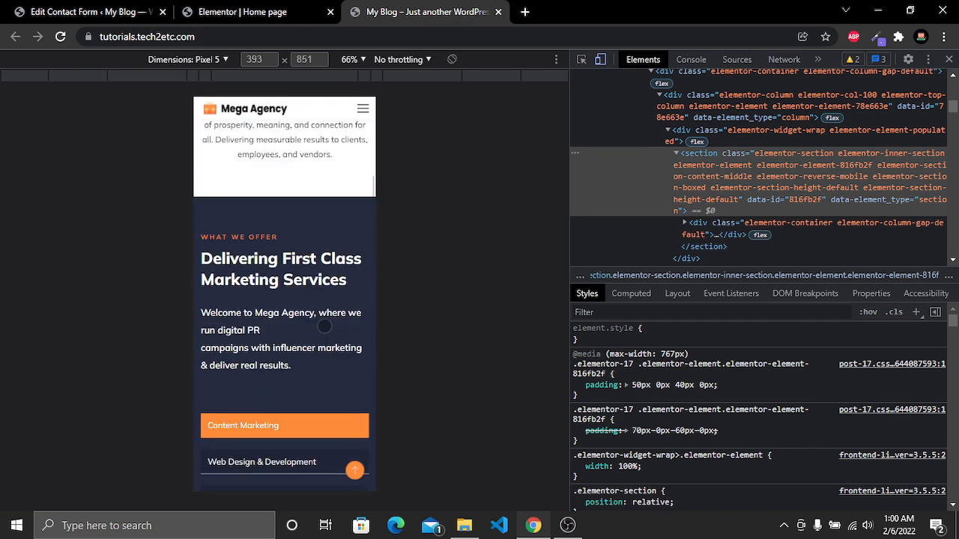
scroll(323, 325, "down", 6)
scroll(324, 327, "down", 15)
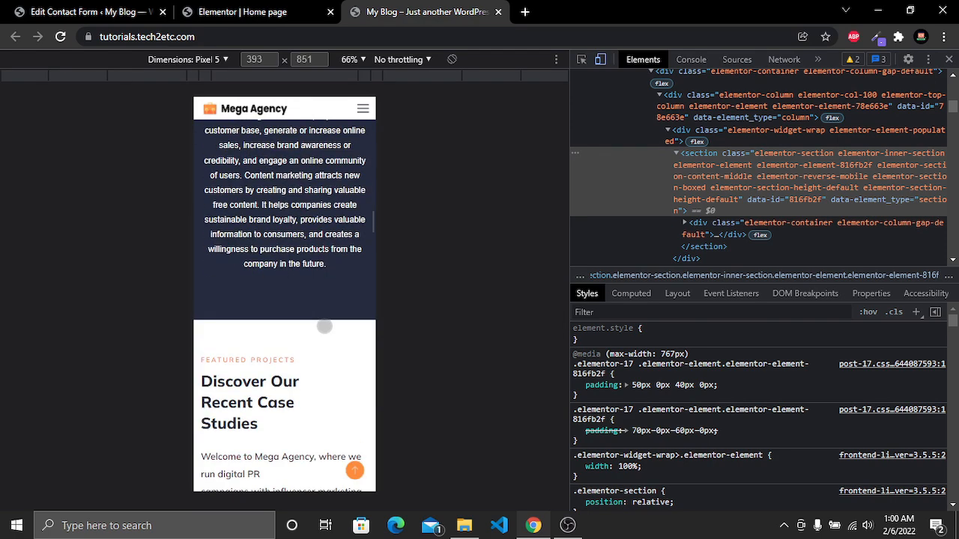
scroll(324, 325, "down", 10)
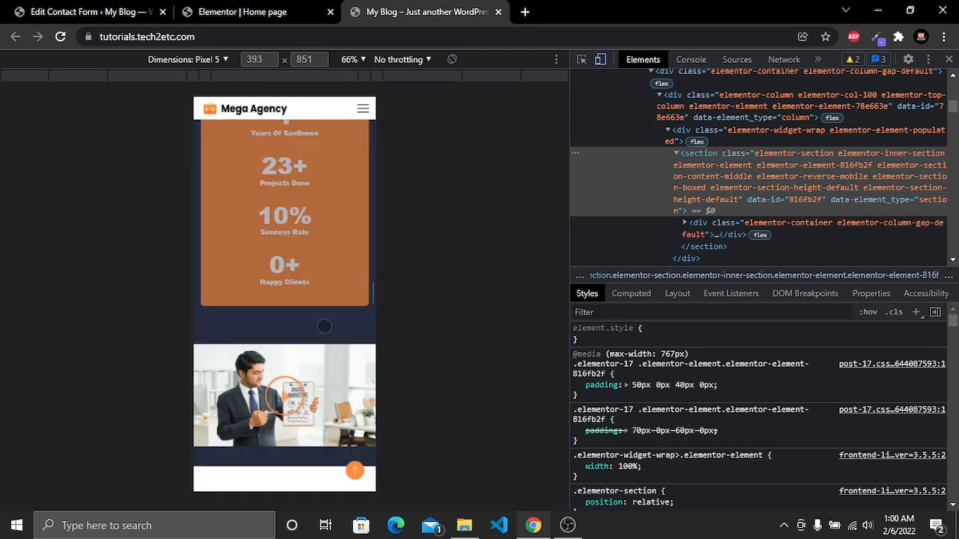
scroll(323, 325, "up", 3)
scroll(323, 325, "down", 10)
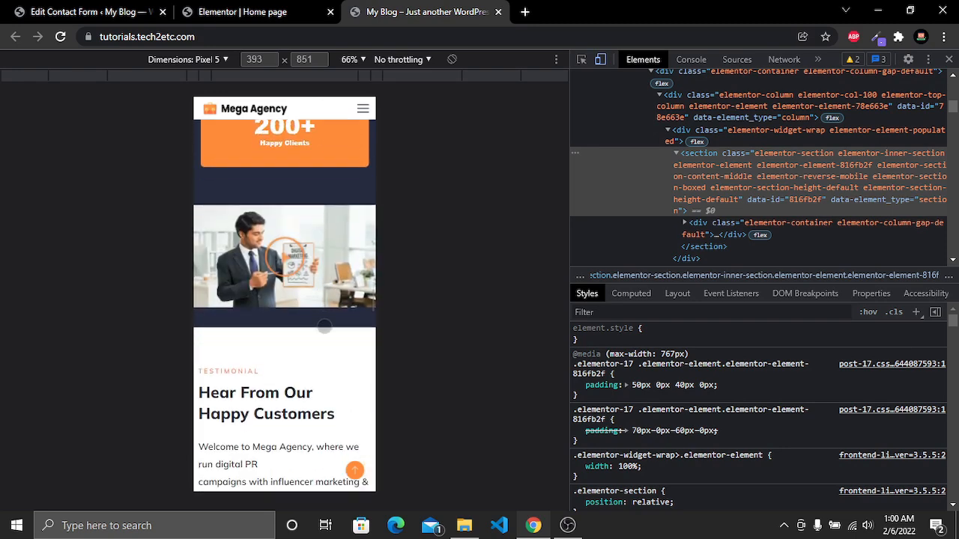
scroll(324, 327, "down", 12)
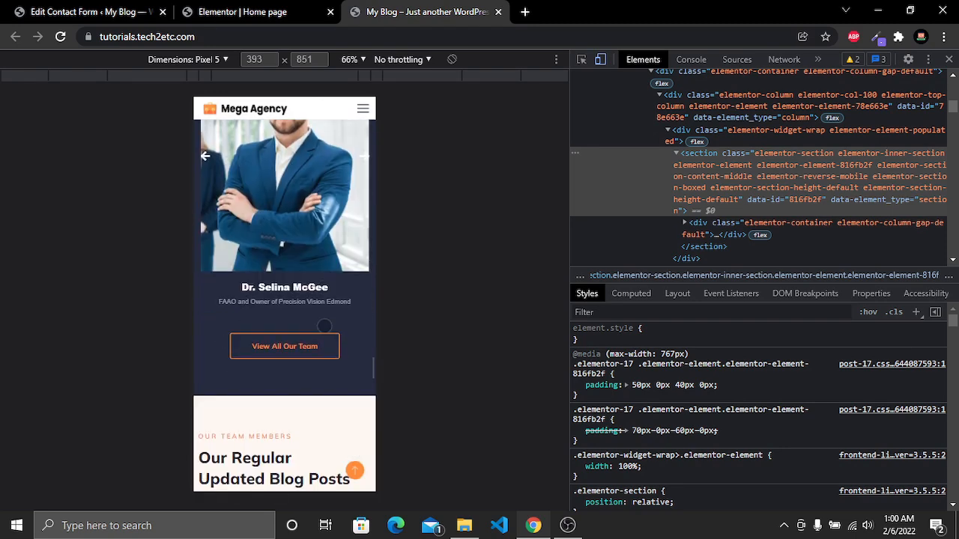
scroll(323, 327, "down", 15)
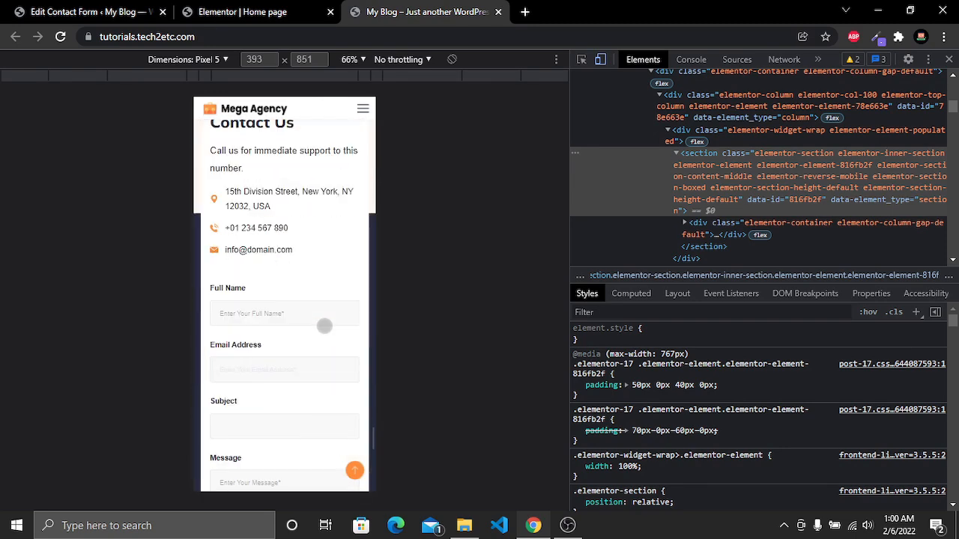
scroll(285, 327, "up", 6)
scroll(287, 326, "down", 6)
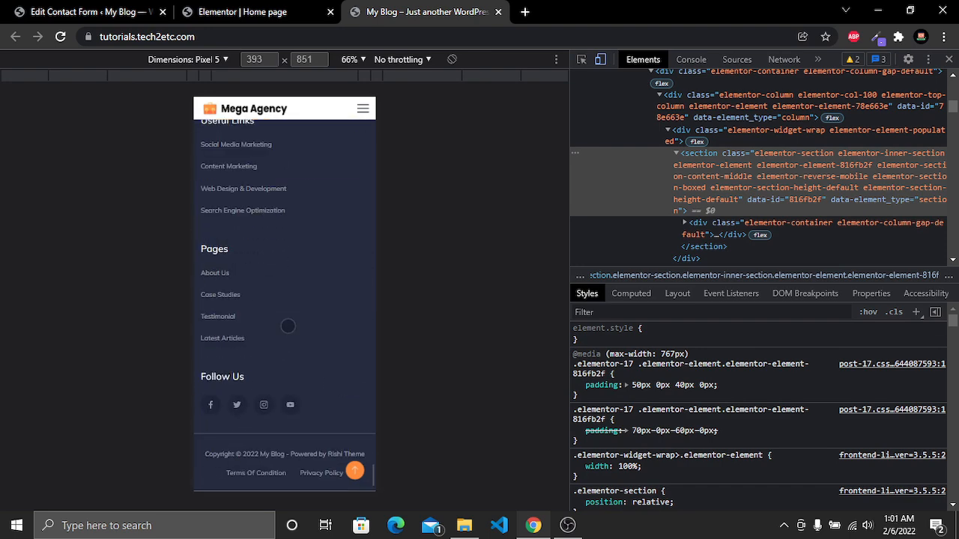
left_click(949, 59)
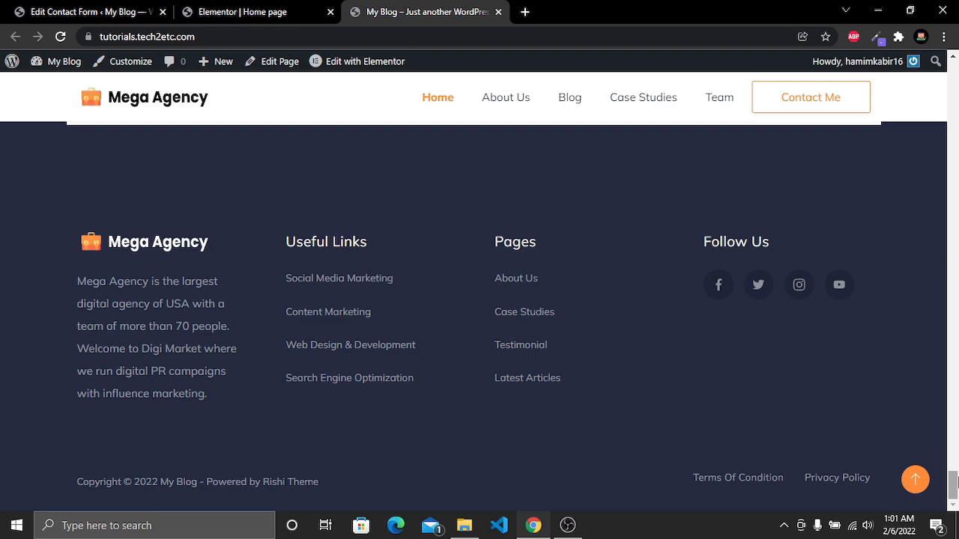
left_click_drag(955, 491, 954, 67)
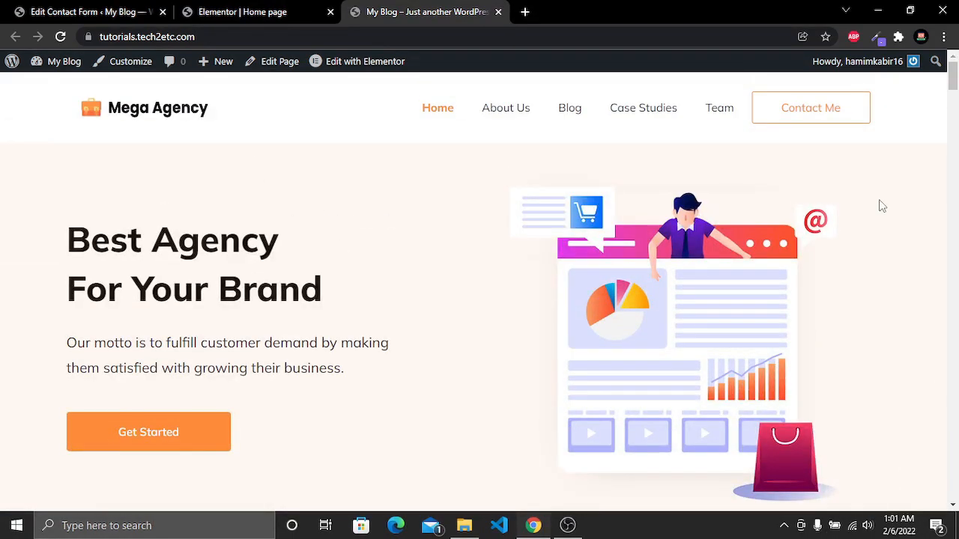